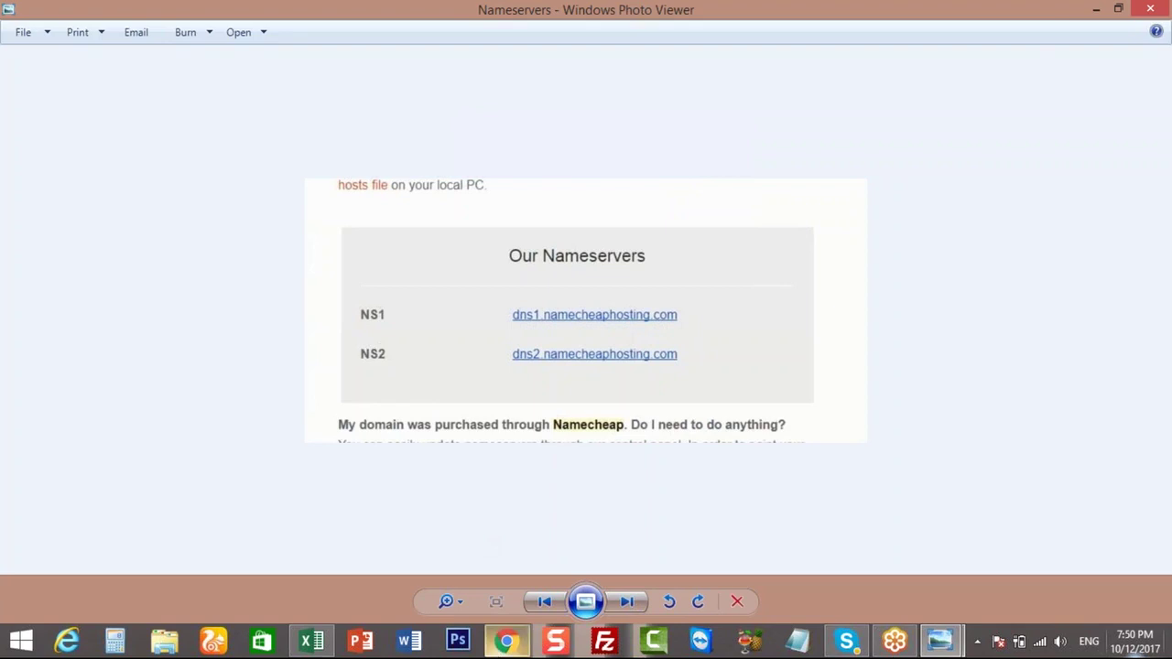
Bring Chrome to the front from Photo Viewer and open a new blank tab.
{"action": "left_click", "coordinate": [506, 641]}
{"action": "key", "text": "ctrl+t"}
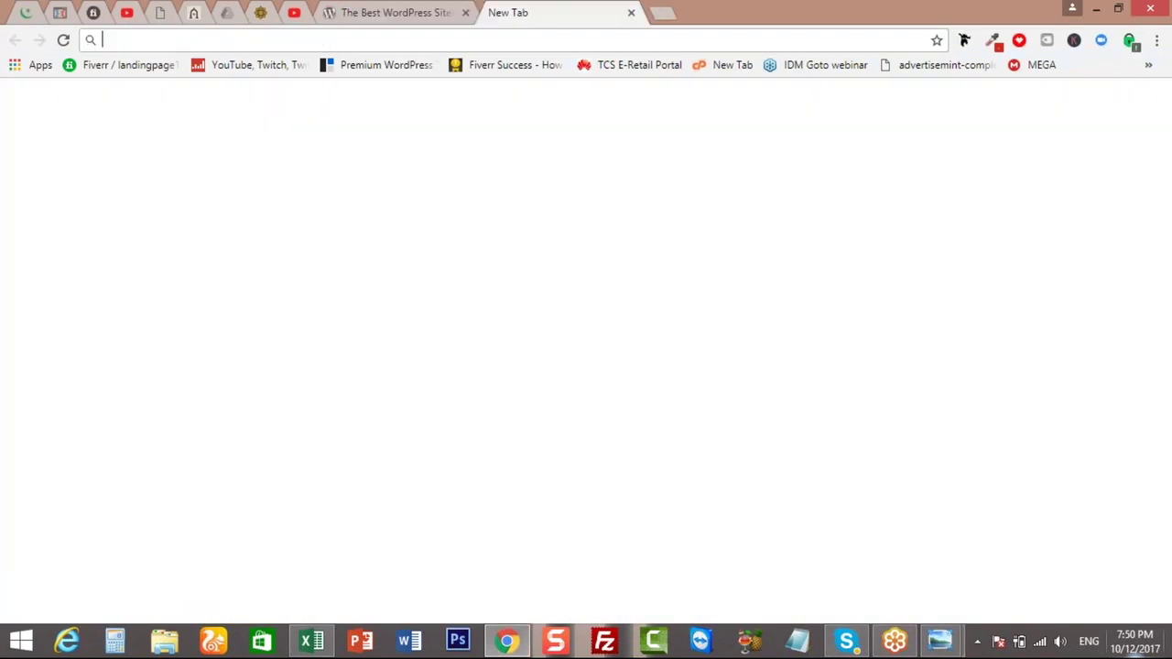
Load the pasted cPanel login address, then open godaddy.com in another tab.
{"action": "type", "text": "https://server185.web-hosting.com/cpanel"}
{"action": "key", "text": "Return"}
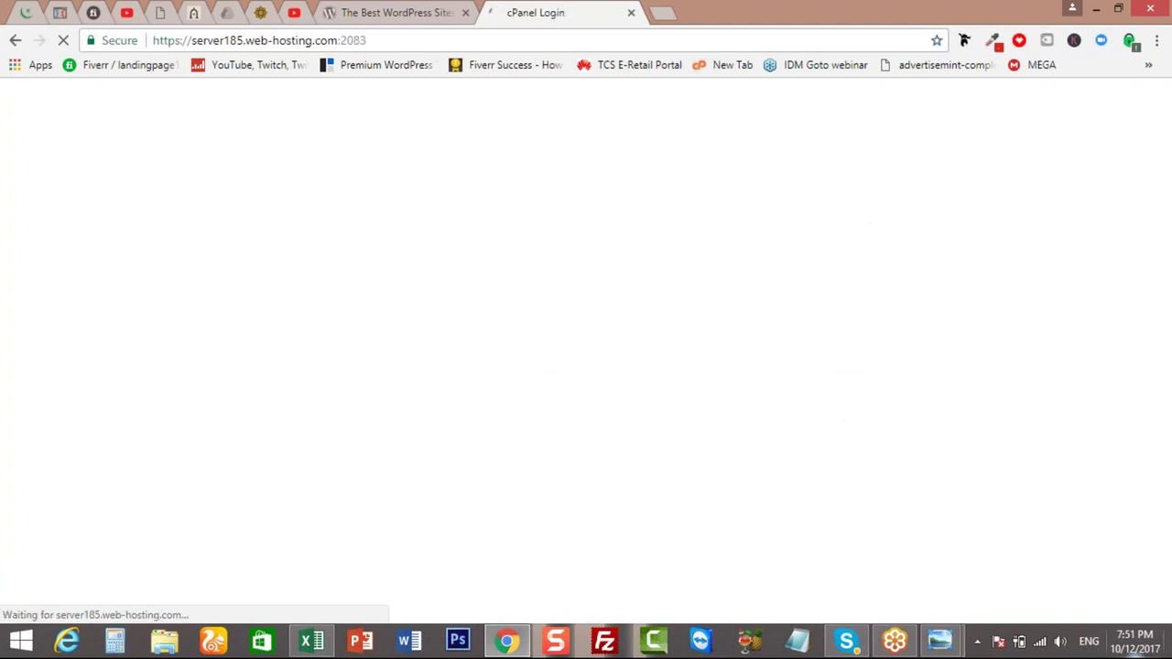
{"action": "key", "text": "ctrl+t"}
{"action": "type", "text": "god"}
{"action": "key", "text": "Return"}
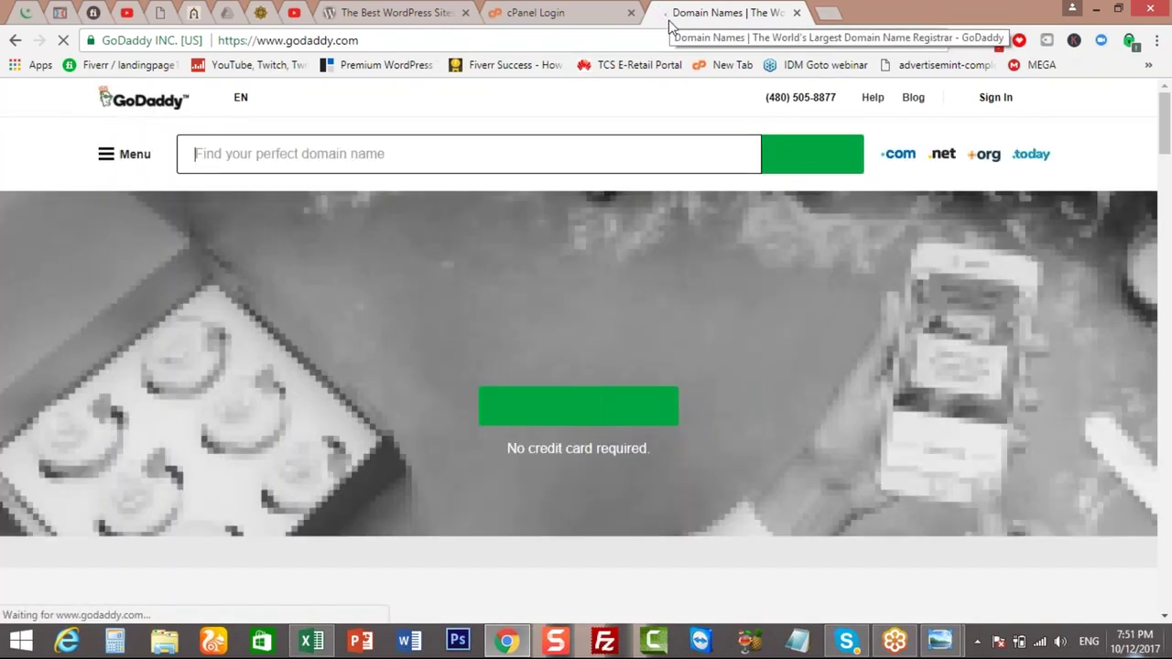
Go to GoDaddy's account Sign In page, briefly checking the cPanel login tab.
{"action": "mouse_move", "coordinate": [1011, 117]}
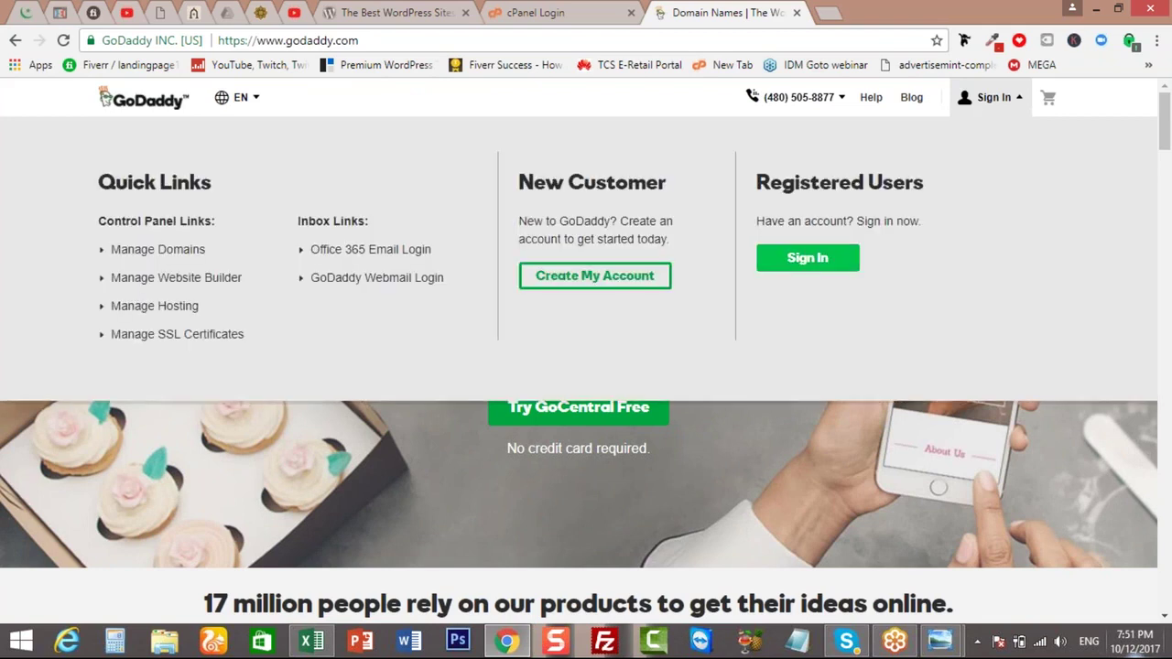
{"action": "left_click", "coordinate": [808, 258]}
{"action": "left_click", "coordinate": [549, 9]}
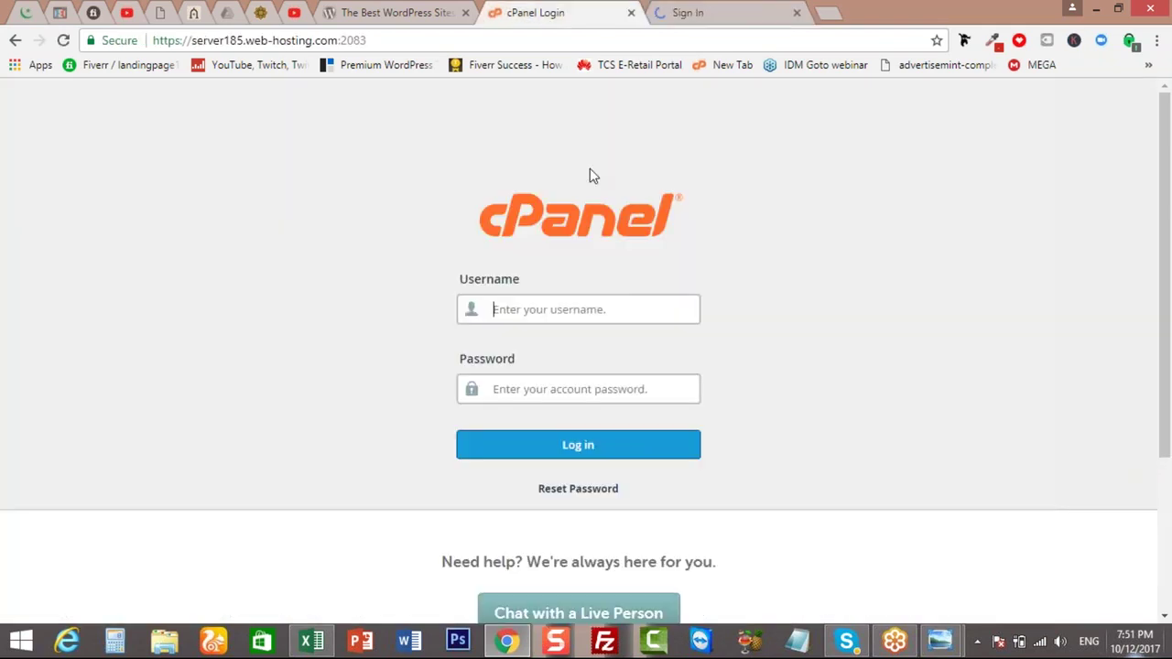
{"action": "left_click", "coordinate": [769, 10]}
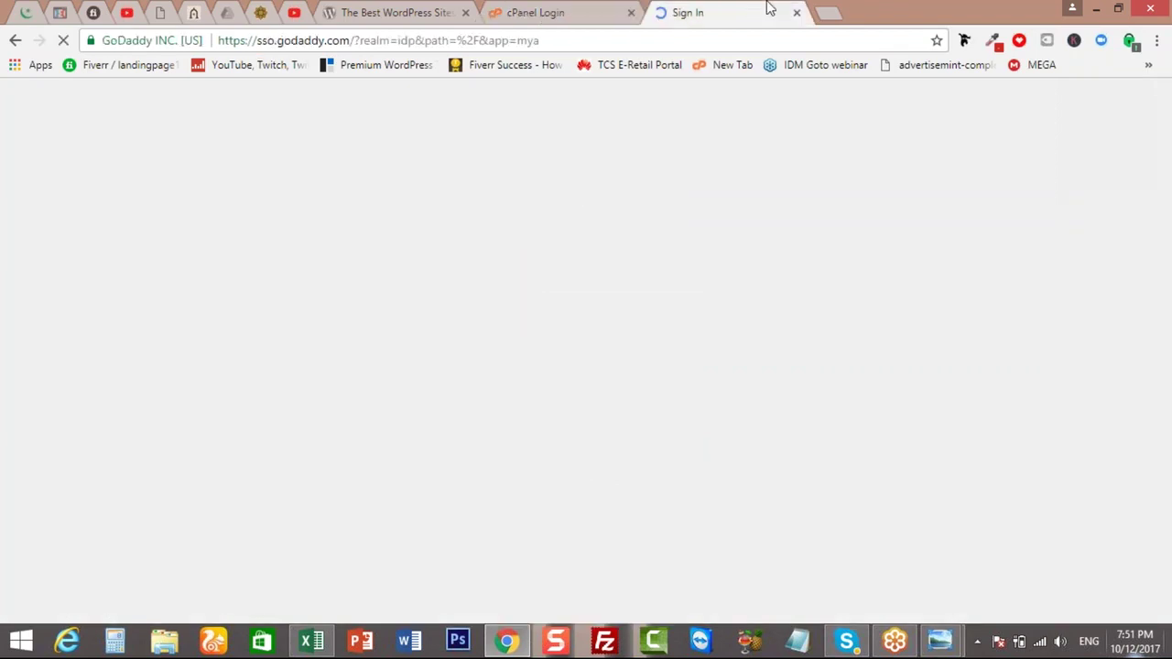
Submit GoDaddy's Sign In form with the account username and password, then switch to the cPanel tab.
{"action": "scroll", "coordinate": [741, 220], "scroll_direction": "down", "scroll_amount": 2}
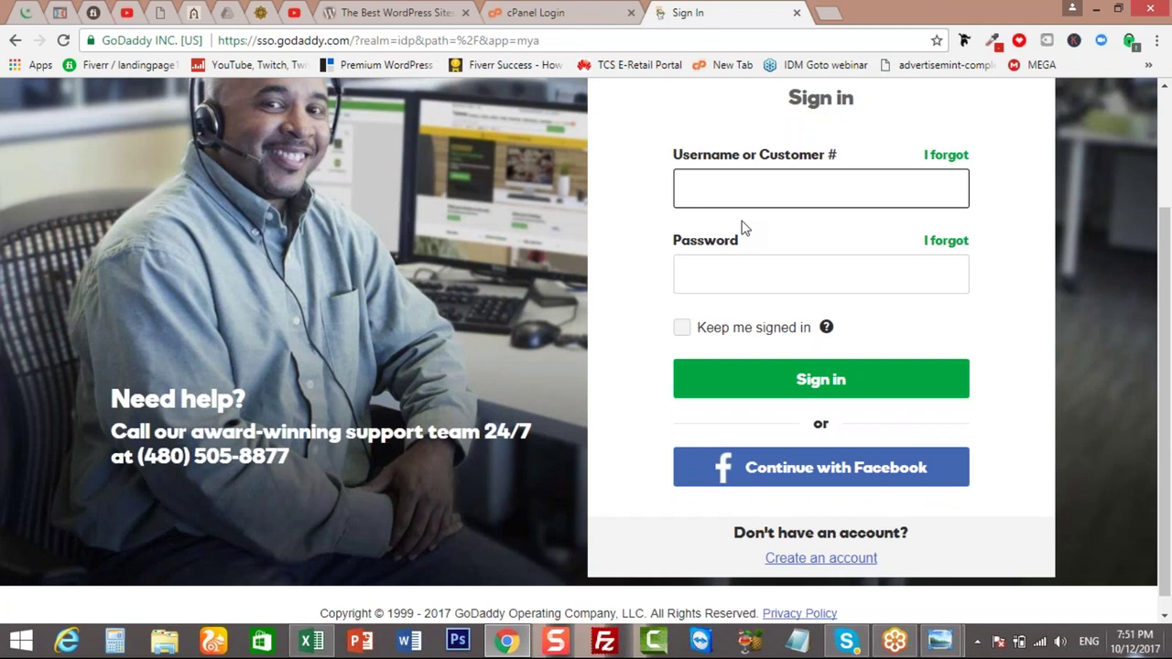
{"action": "type", "text": "creativehamiz1"}
{"action": "key", "text": "Tab"}
{"action": "key", "text": "Caps_Lock"}
{"action": "type", "text": "A"}
{"action": "key", "text": "Caps_Lock"}
{"action": "type", "text": "a•••••••••••"}
{"action": "key", "text": "Return"}
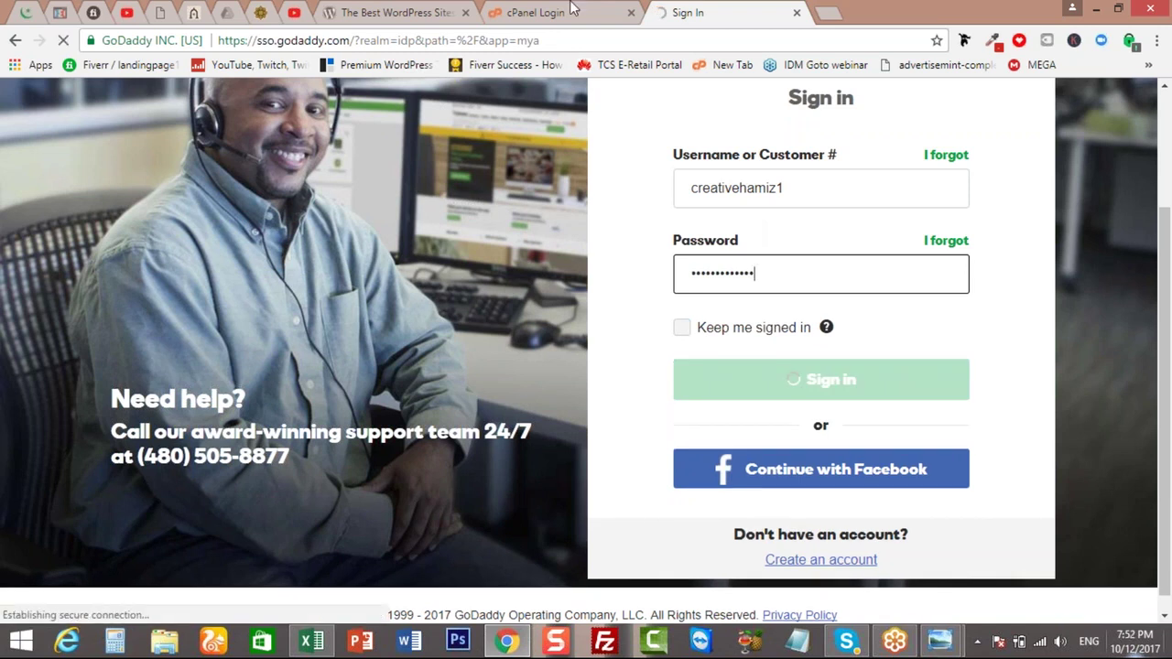
{"action": "left_click", "coordinate": [572, 7]}
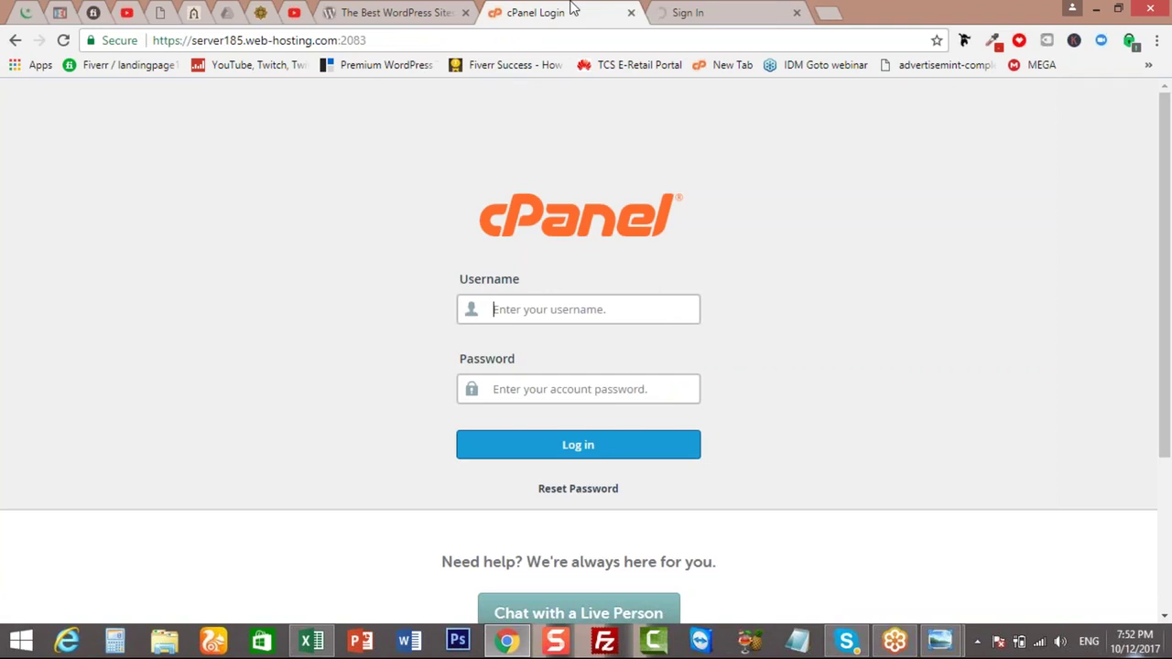
Enter the cPanel account username and password and submit the login.
{"action": "type", "text": "inteybxu"}
{"action": "key", "text": "Tab"}
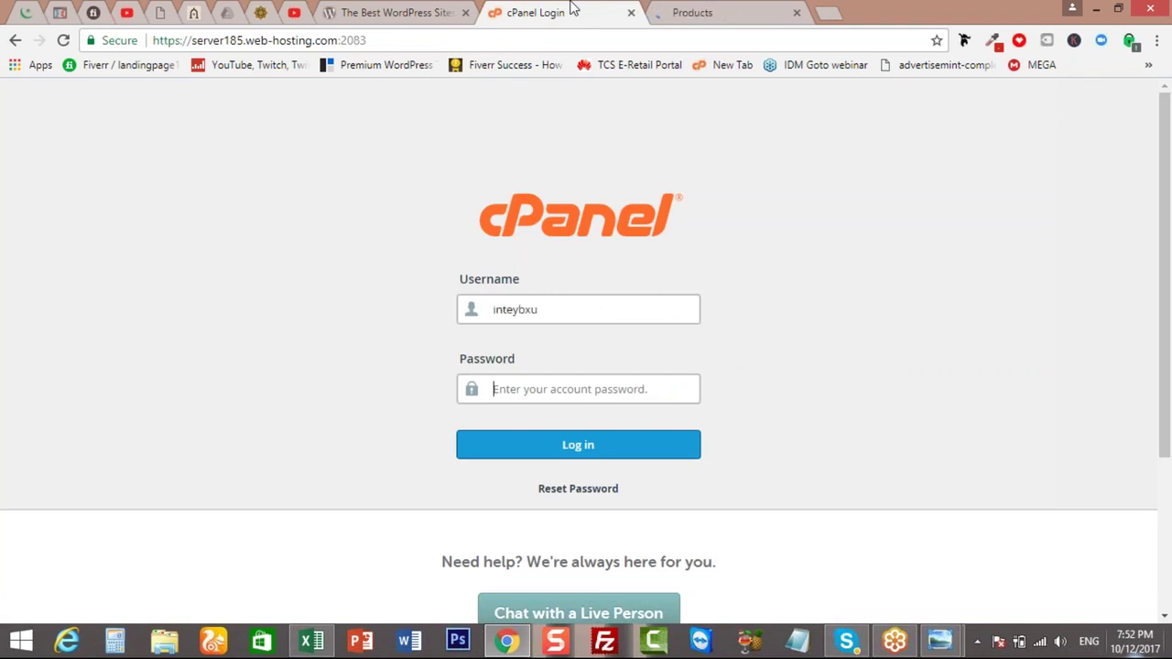
{"action": "type", "text": "••••"}
{"action": "key", "text": "Caps_Lock"}
{"action": "type", "text": "•"}
{"action": "key", "text": "Caps_Lock"}
{"action": "type", "text": "•"}
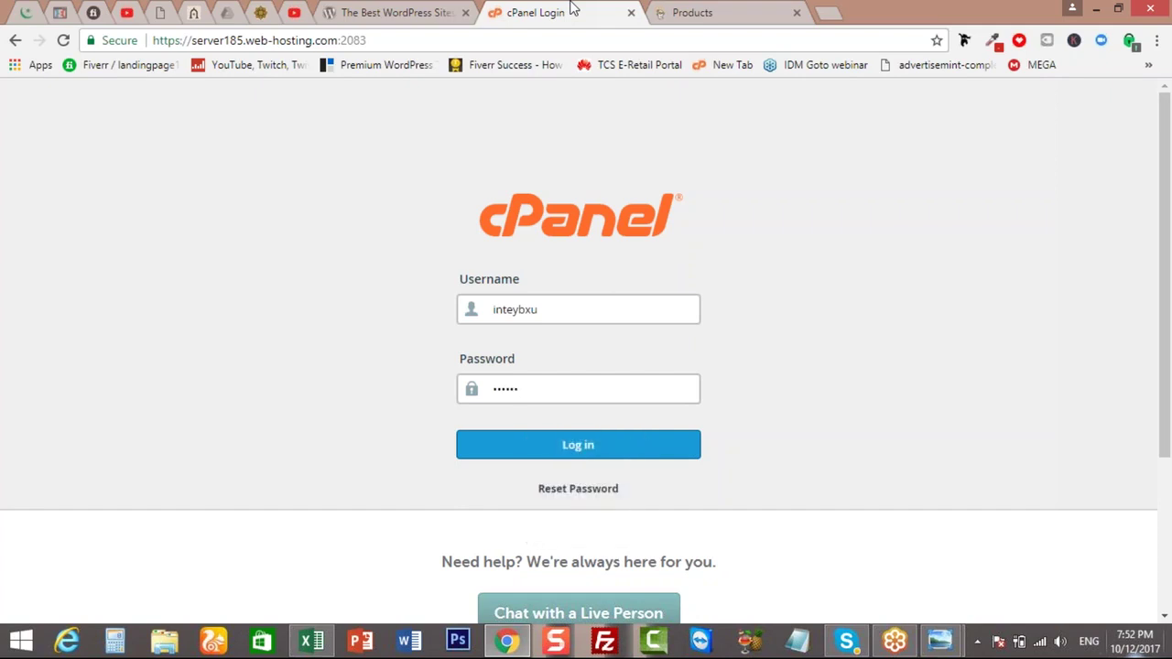
{"action": "type", "text": "••"}
{"action": "key", "text": "Caps_Lock"}
{"action": "type", "text": "•"}
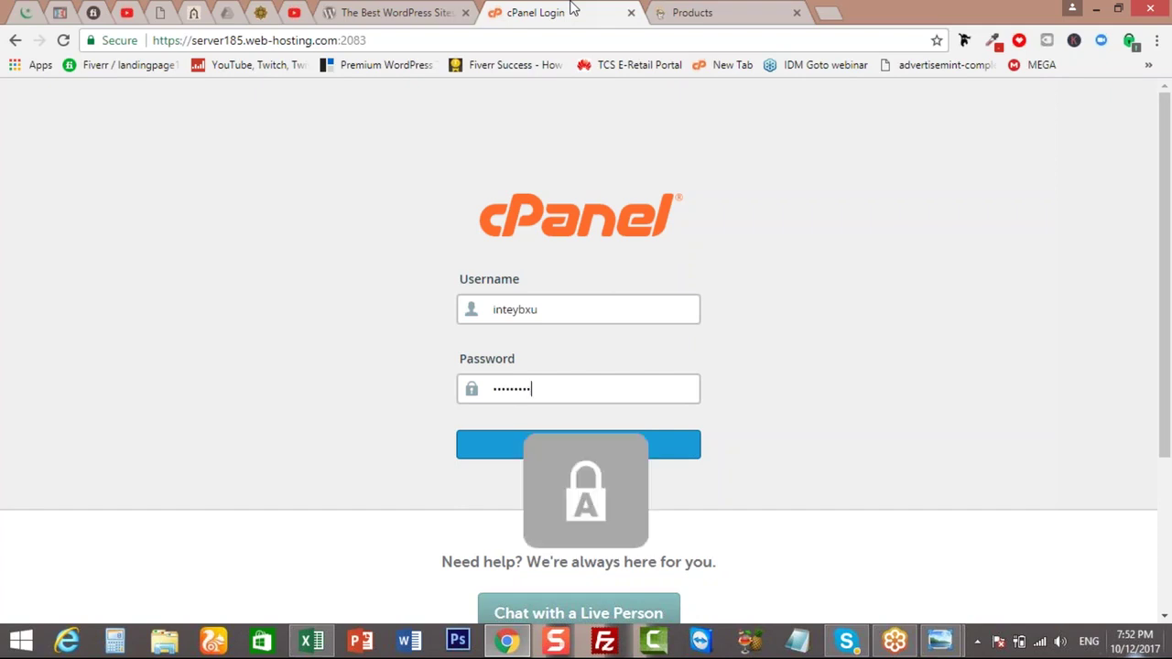
{"action": "type", "text": "••"}
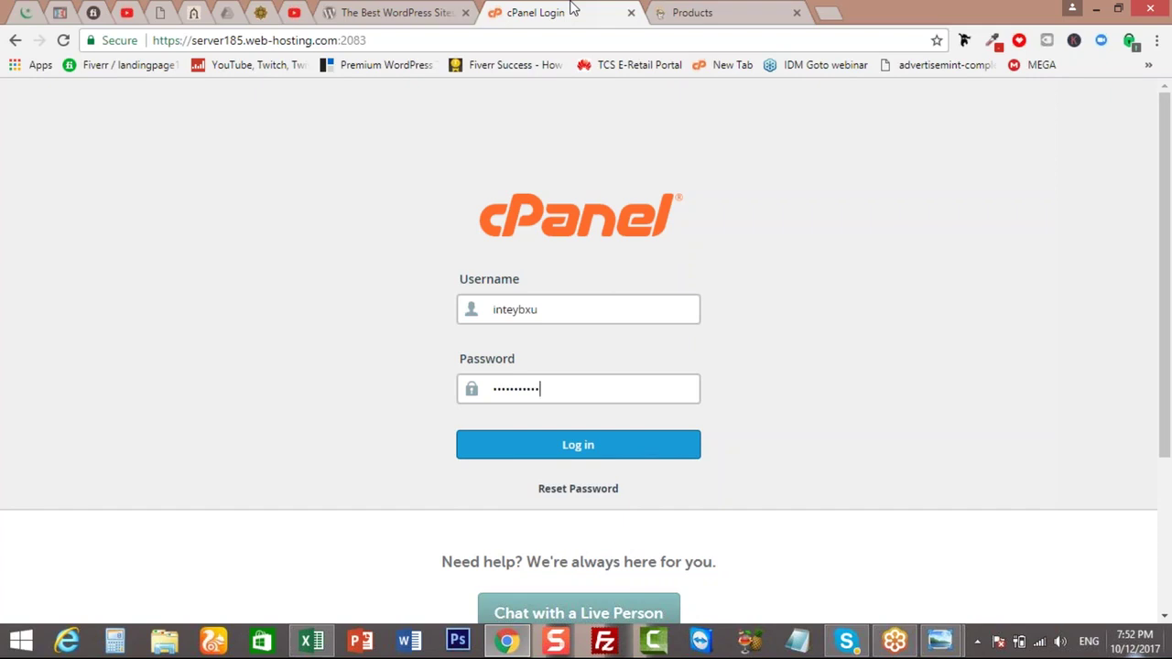
{"action": "key", "text": "Caps_Lock"}
{"action": "type", "text": "•"}
{"action": "key", "text": "Return"}
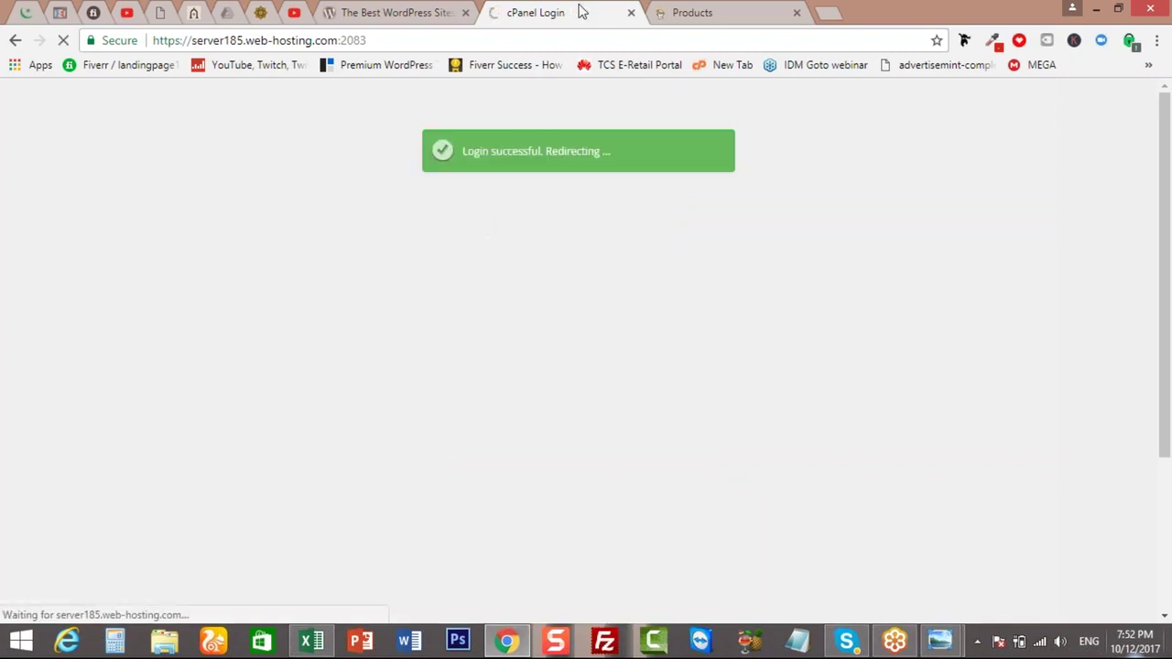
Show GoDaddy's domains list and try loading the copied internetmarketingthings.com row text in a new tab.
{"action": "left_click", "coordinate": [704, 12]}
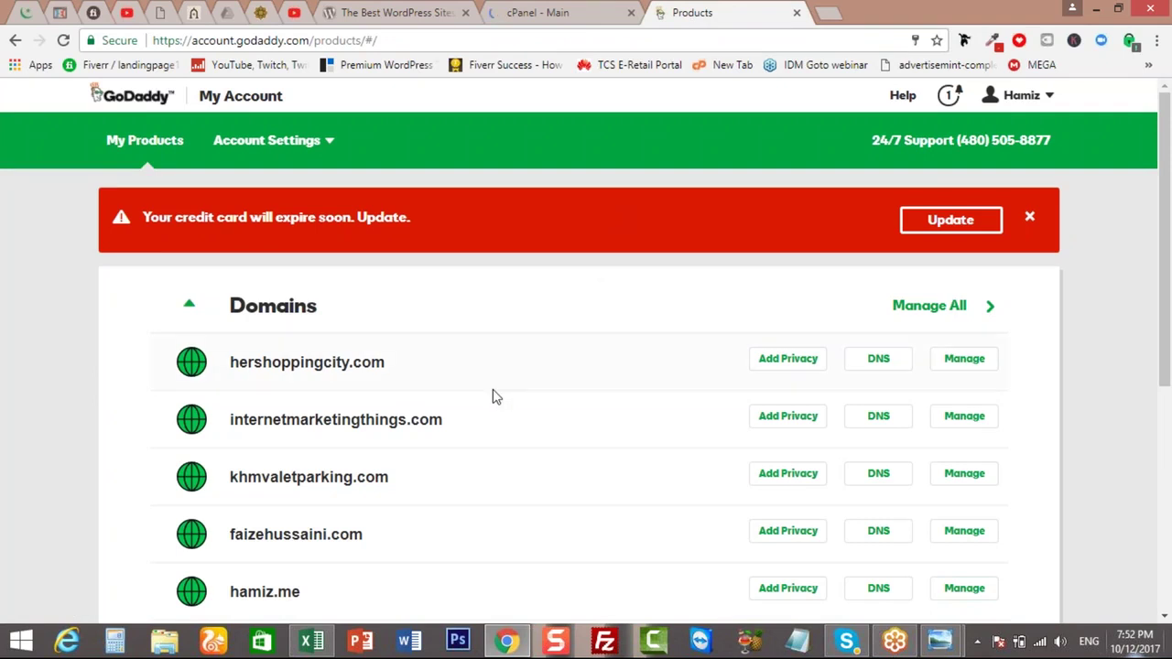
{"action": "scroll", "coordinate": [493, 396], "scroll_direction": "down", "scroll_amount": 2}
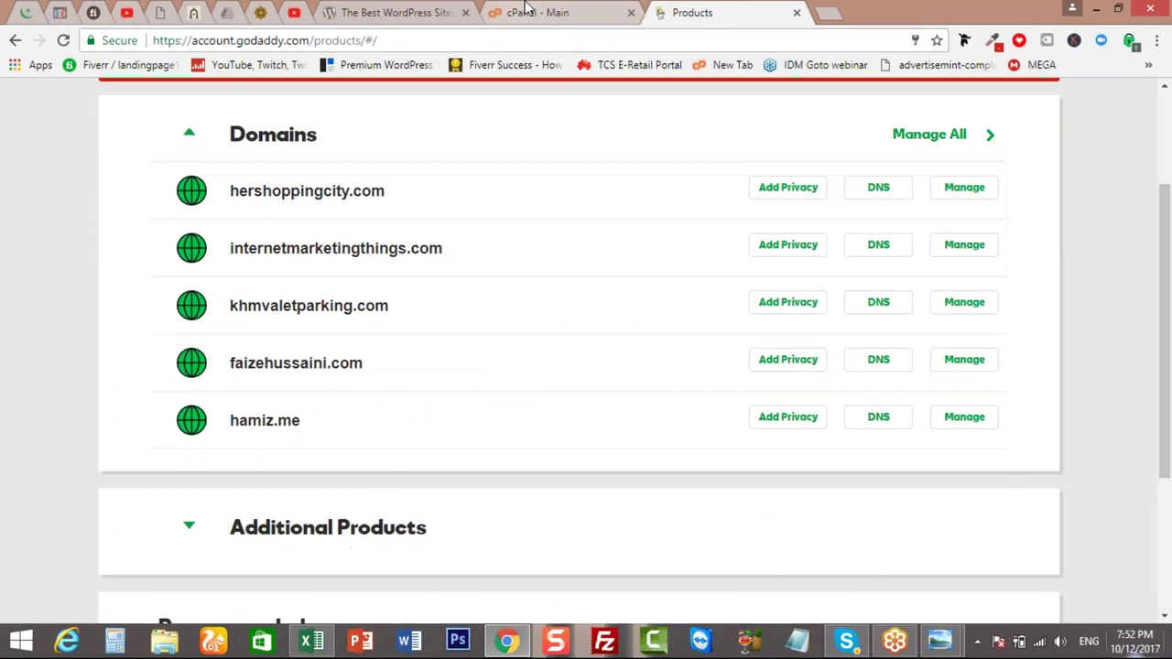
{"action": "left_click", "coordinate": [527, 11]}
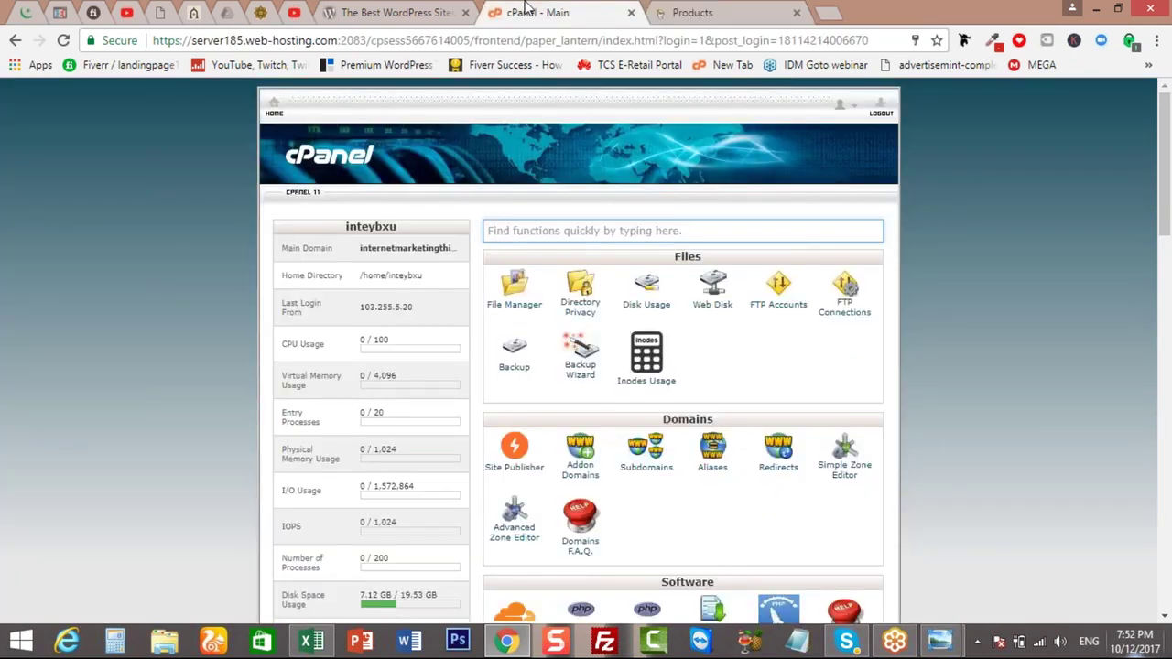
{"action": "left_click", "coordinate": [673, 12]}
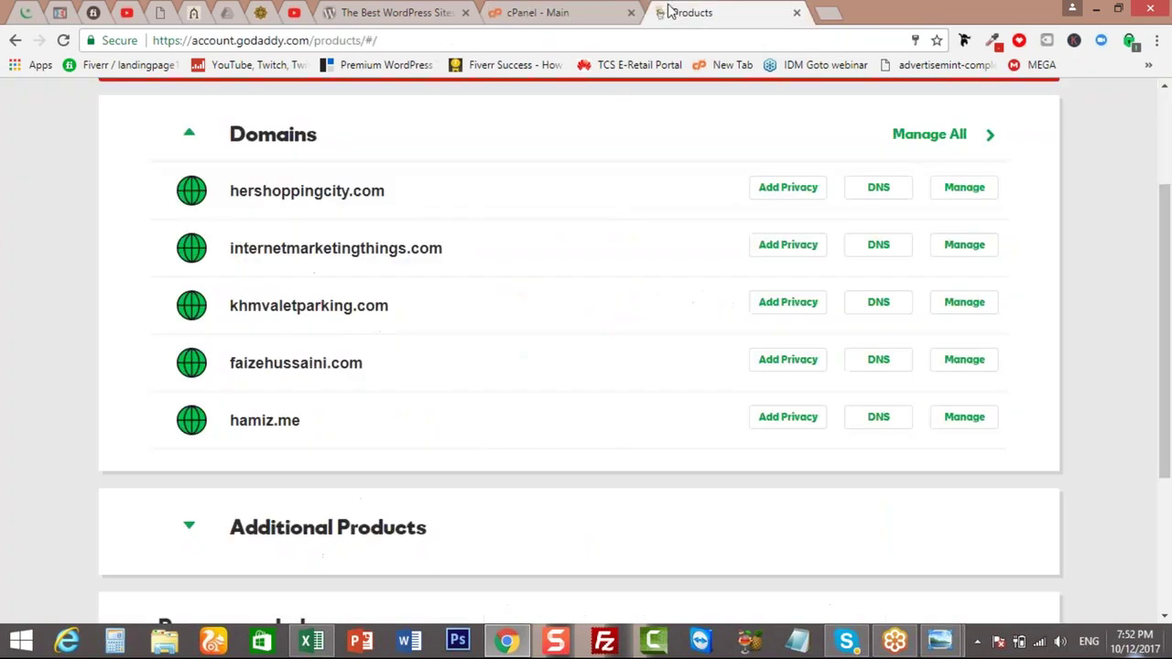
{"action": "triple_click", "coordinate": [401, 258]}
{"action": "left_click", "coordinate": [827, 13]}
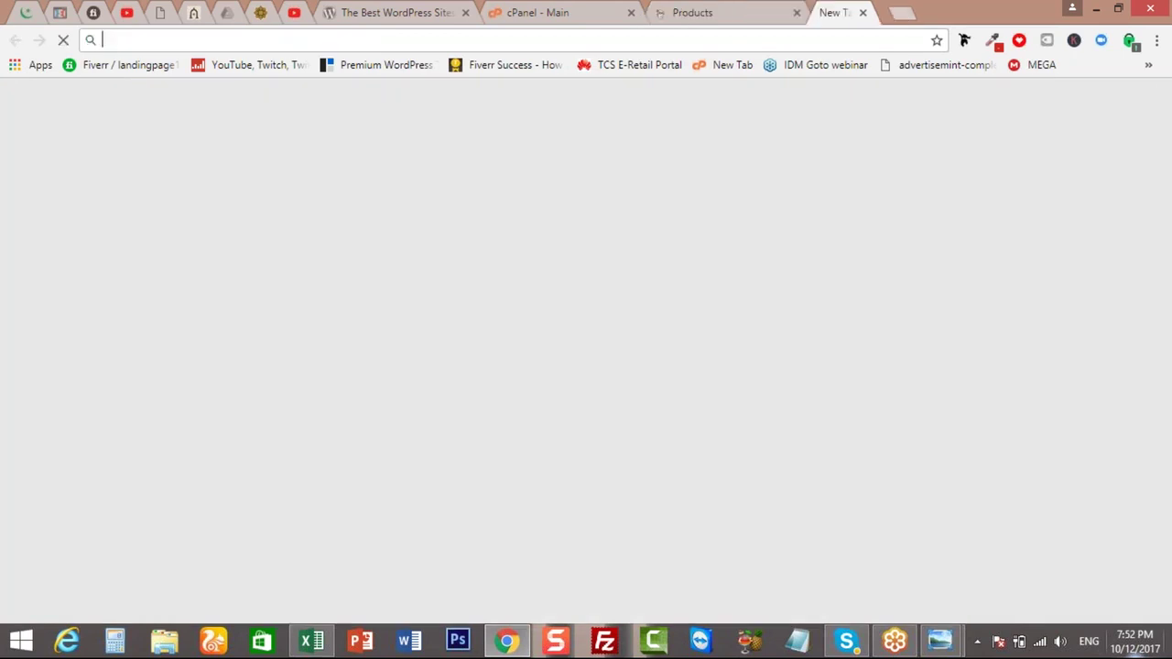
{"action": "type", "text": "internetmarketingthings.com Add PrivacyDNSManage"}
{"action": "key", "text": "Return"}
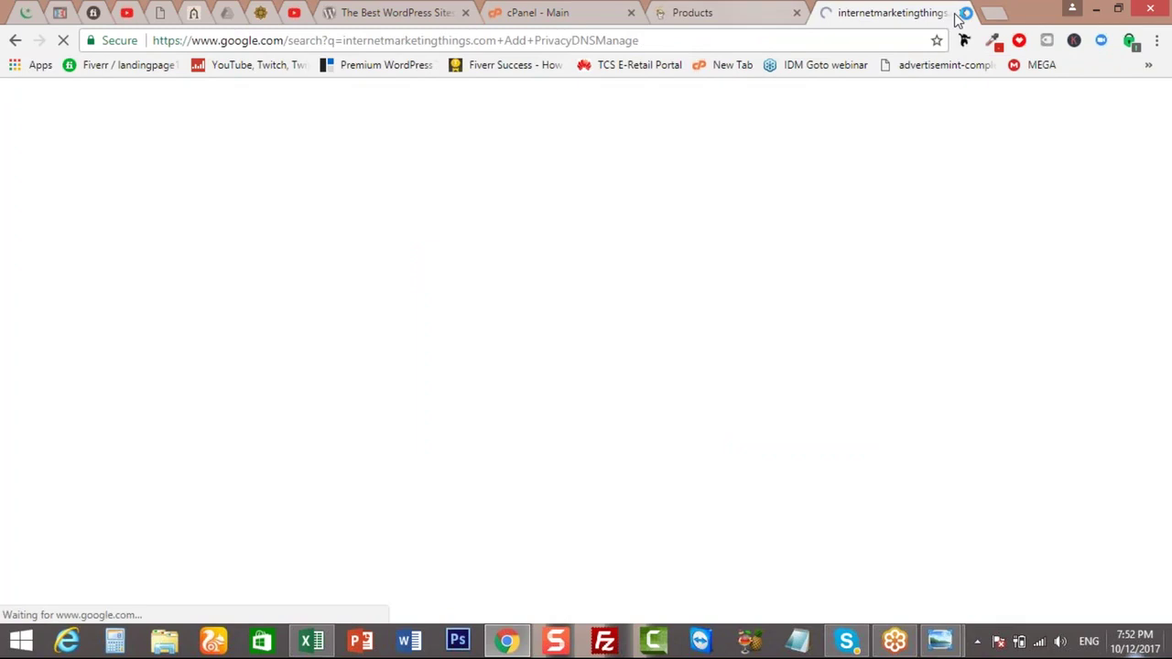
{"action": "left_click", "coordinate": [962, 13]}
Load internetmarketingthings.com from the copied domain name, then bring back the Nameservers screenshot.
{"action": "right_click", "coordinate": [403, 255]}
{"action": "left_click", "coordinate": [427, 259]}
{"action": "left_click", "coordinate": [826, 13]}
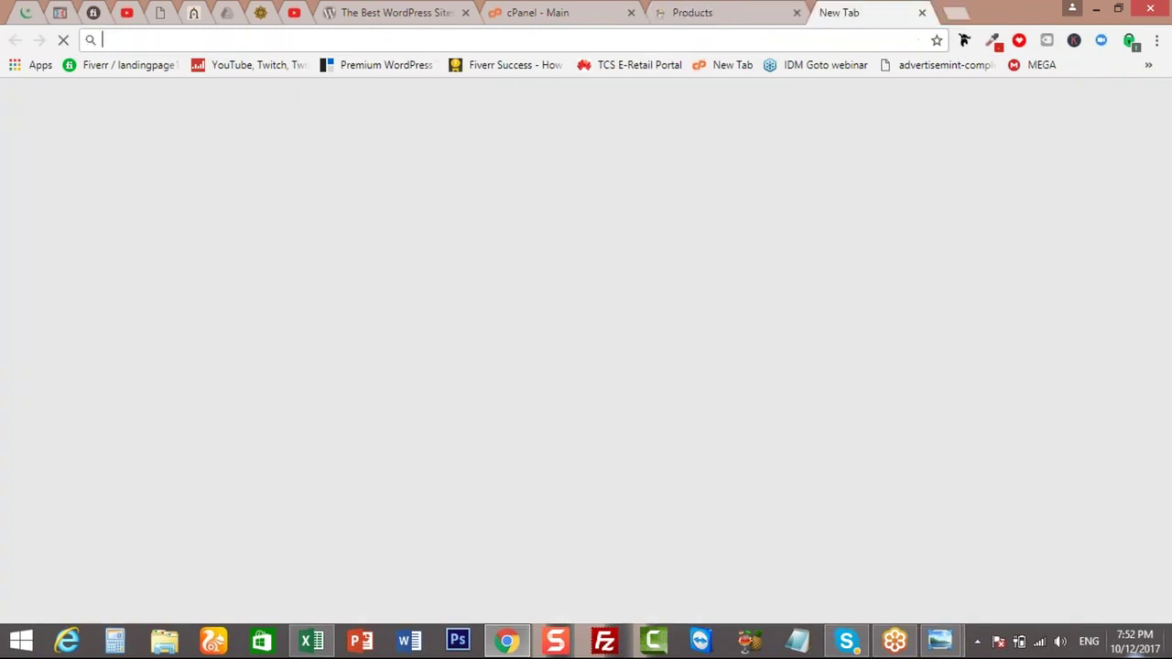
{"action": "key", "text": "ctrl+v"}
{"action": "key", "text": "BackSpace"}
{"action": "key", "text": "BackSpace"}
{"action": "key", "text": "BackSpace"}
{"action": "key", "text": "BackSpace"}
{"action": "key", "text": "BackSpace"}
{"action": "key", "text": "BackSpace"}
{"action": "key", "text": "BackSpace"}
{"action": "key", "text": "BackSpace"}
{"action": "key", "text": "BackSpace"}
{"action": "key", "text": "BackSpace"}
{"action": "key", "text": "BackSpace"}
{"action": "key", "text": "BackSpace"}
{"action": "key", "text": "BackSpace"}
{"action": "key", "text": "BackSpace"}
{"action": "key", "text": "BackSpace"}
{"action": "key", "text": "BackSpace"}
{"action": "key", "text": "BackSpace"}
{"action": "key", "text": "BackSpace"}
{"action": "key", "text": "BackSpace"}
{"action": "key", "text": "BackSpace"}
{"action": "key", "text": "BackSpace"}
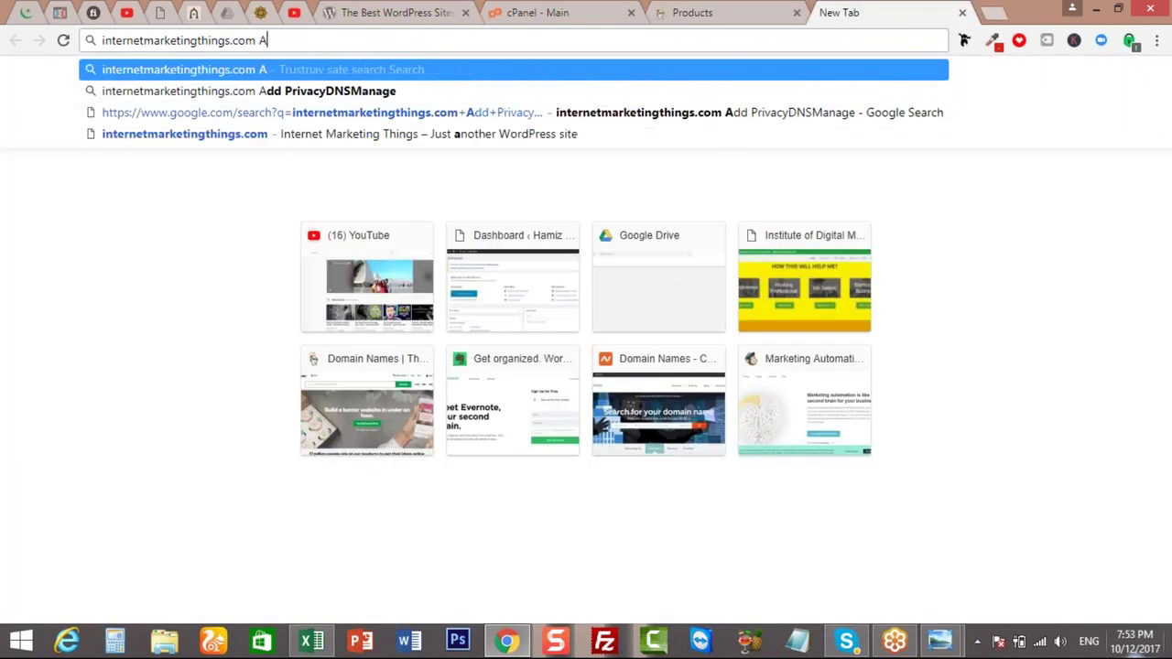
{"action": "key", "text": "Return"}
{"action": "left_click", "coordinate": [774, 11]}
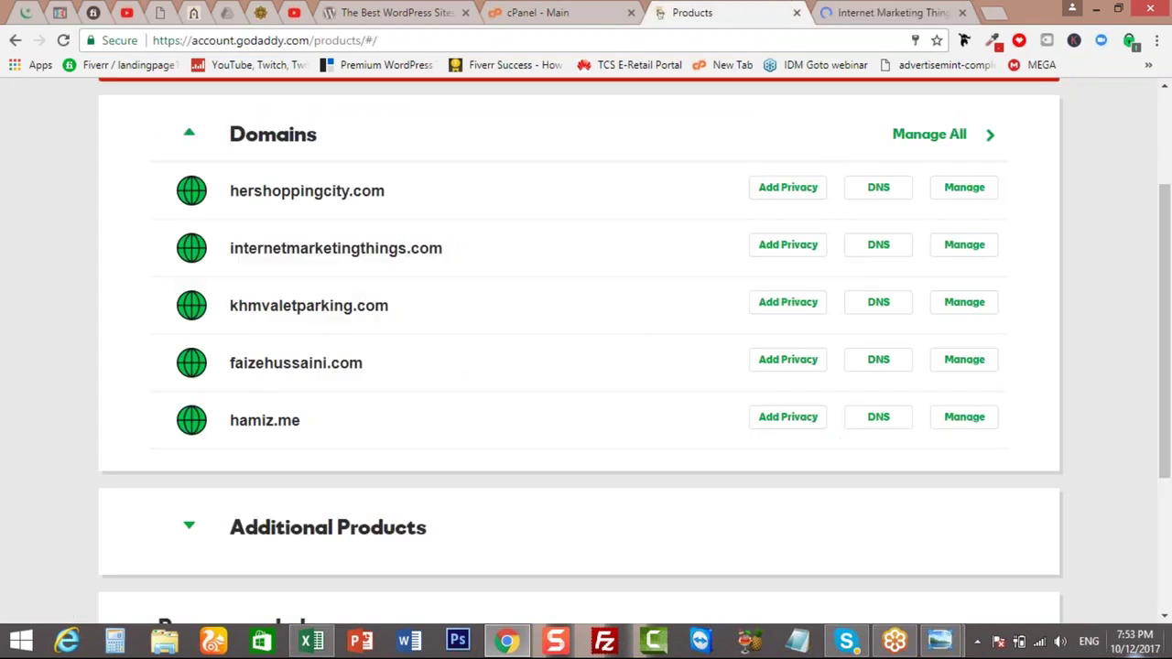
{"action": "left_click", "coordinate": [939, 640]}
{"action": "left_click", "coordinate": [958, 573]}
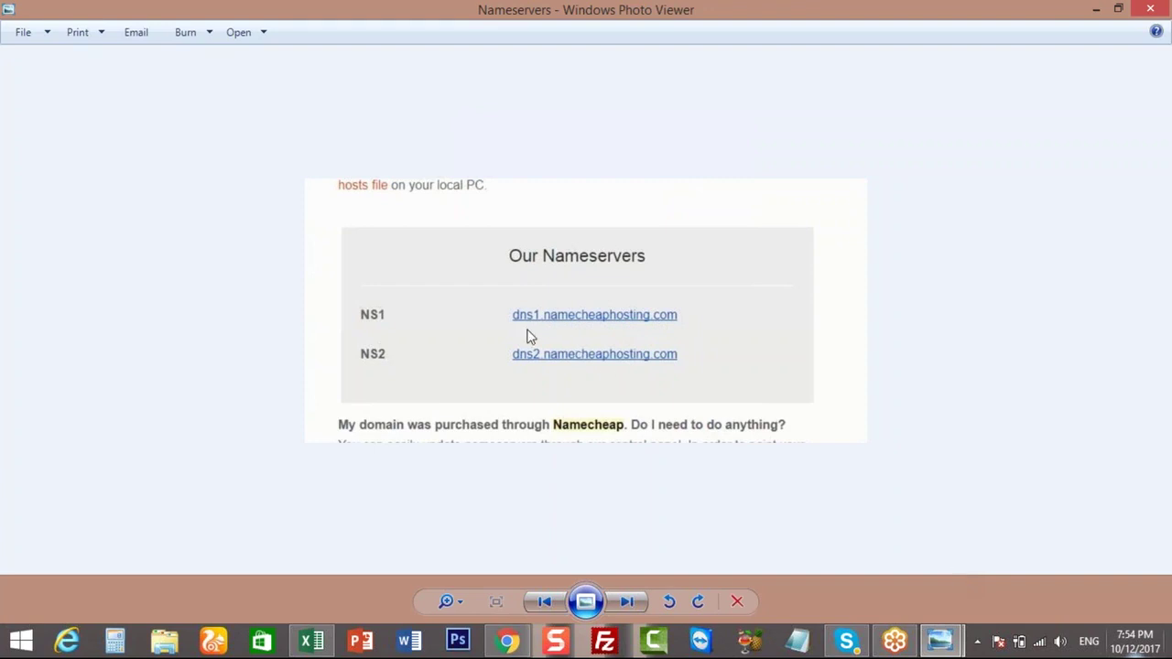
Back in GoDaddy, open DNS settings for internetmarketingthings.com.
{"action": "left_click", "coordinate": [486, 654]}
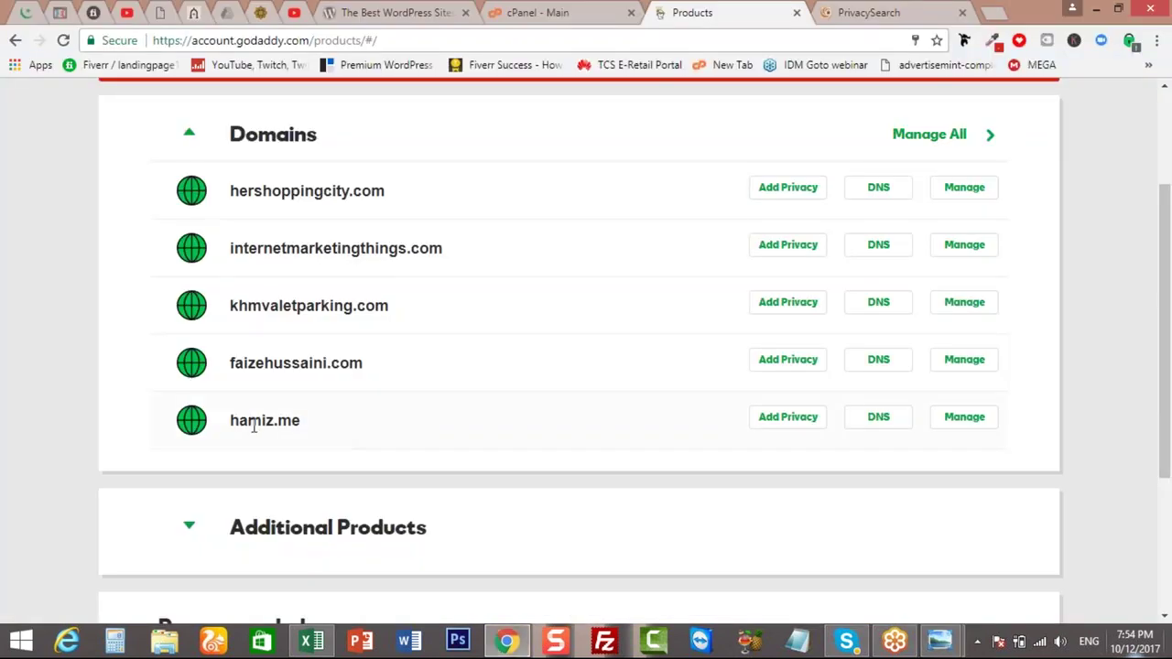
{"action": "left_click", "coordinate": [862, 251]}
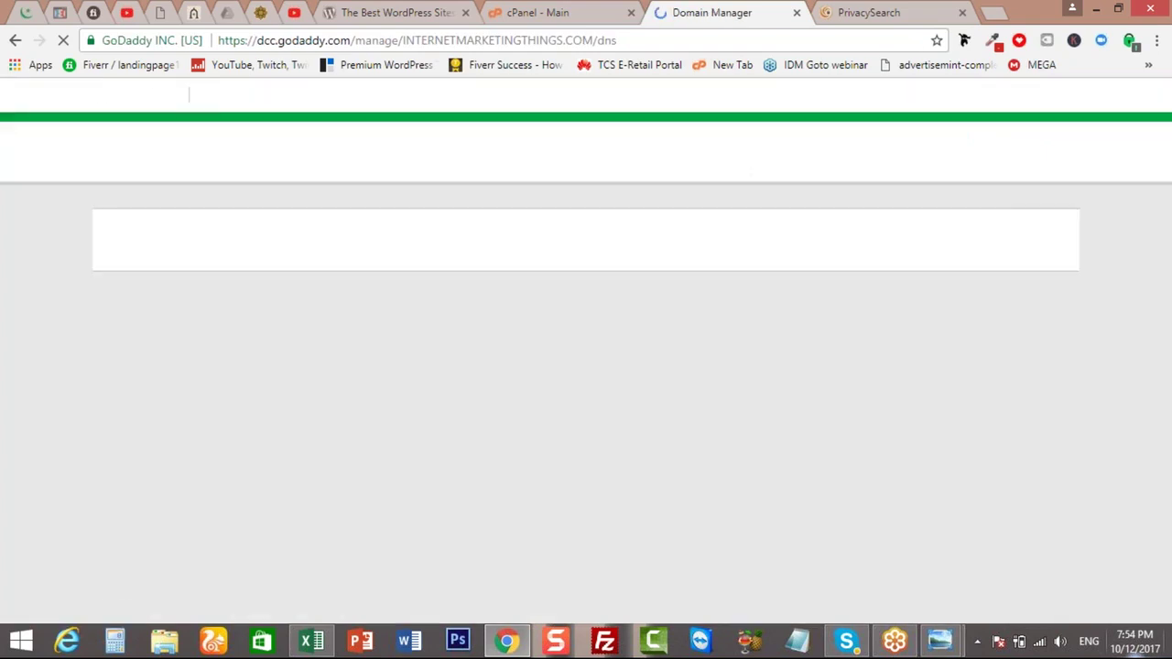
Compare the domain's current nameservers with the screenshot and load internetmarketingthings.com in the search tab.
{"action": "left_click", "coordinate": [939, 640]}
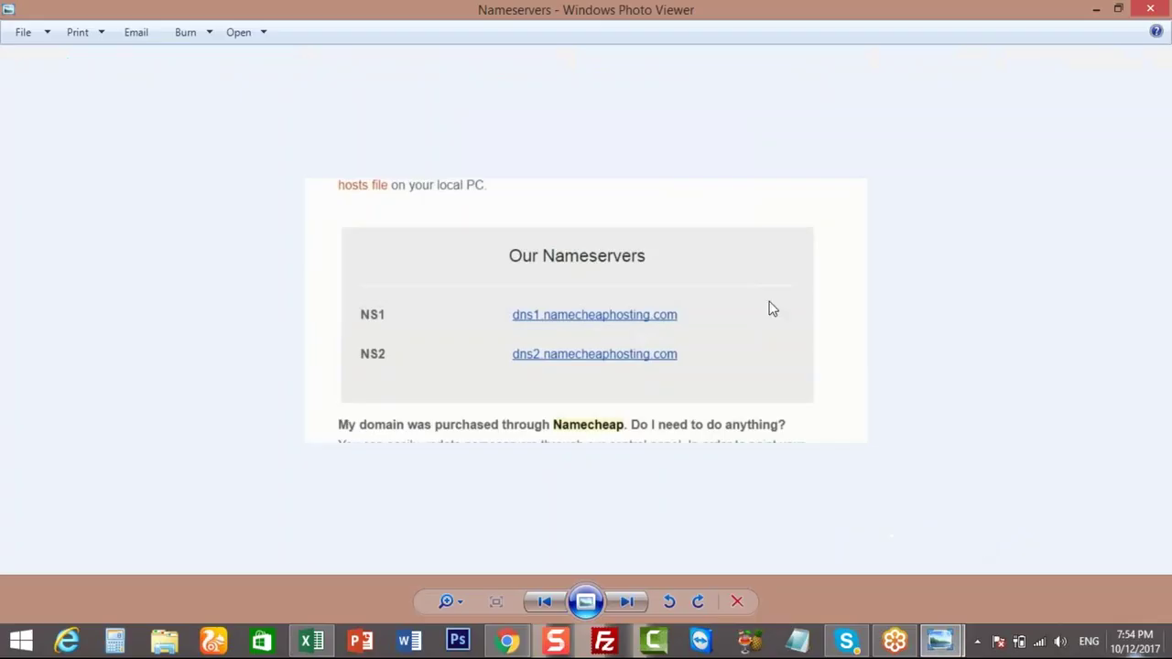
{"action": "left_click", "coordinate": [507, 640]}
{"action": "scroll", "coordinate": [579, 290], "scroll_direction": "down", "scroll_amount": 1}
{"action": "scroll", "coordinate": [579, 289], "scroll_direction": "down", "scroll_amount": 3}
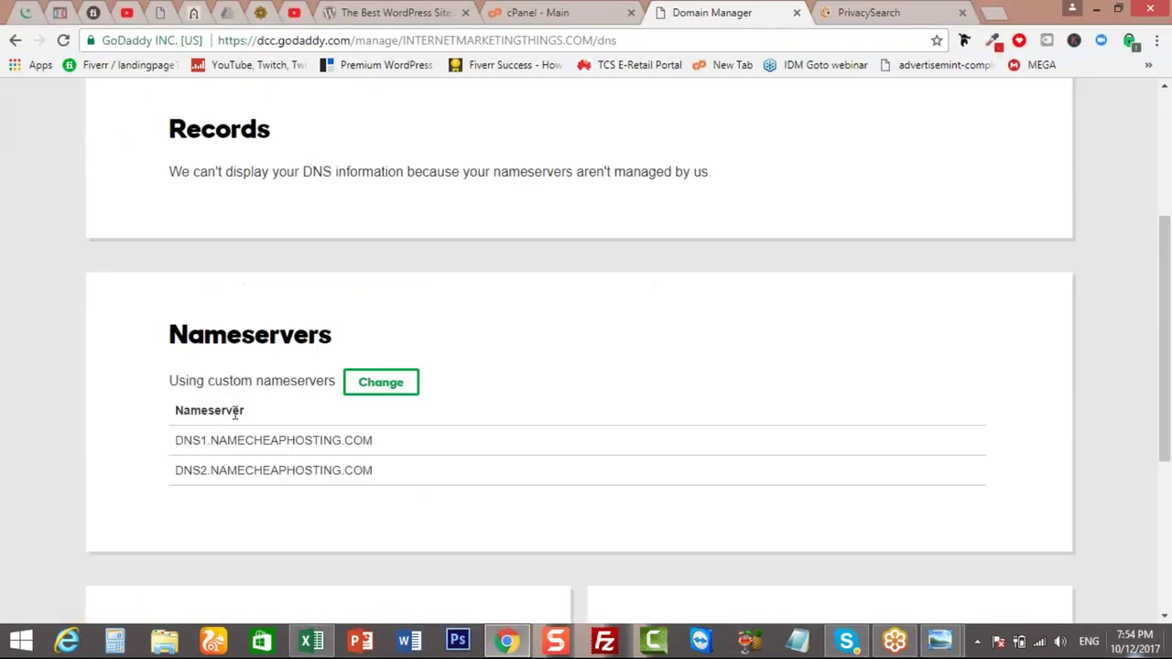
{"action": "double_click", "coordinate": [302, 441]}
{"action": "double_click", "coordinate": [266, 470]}
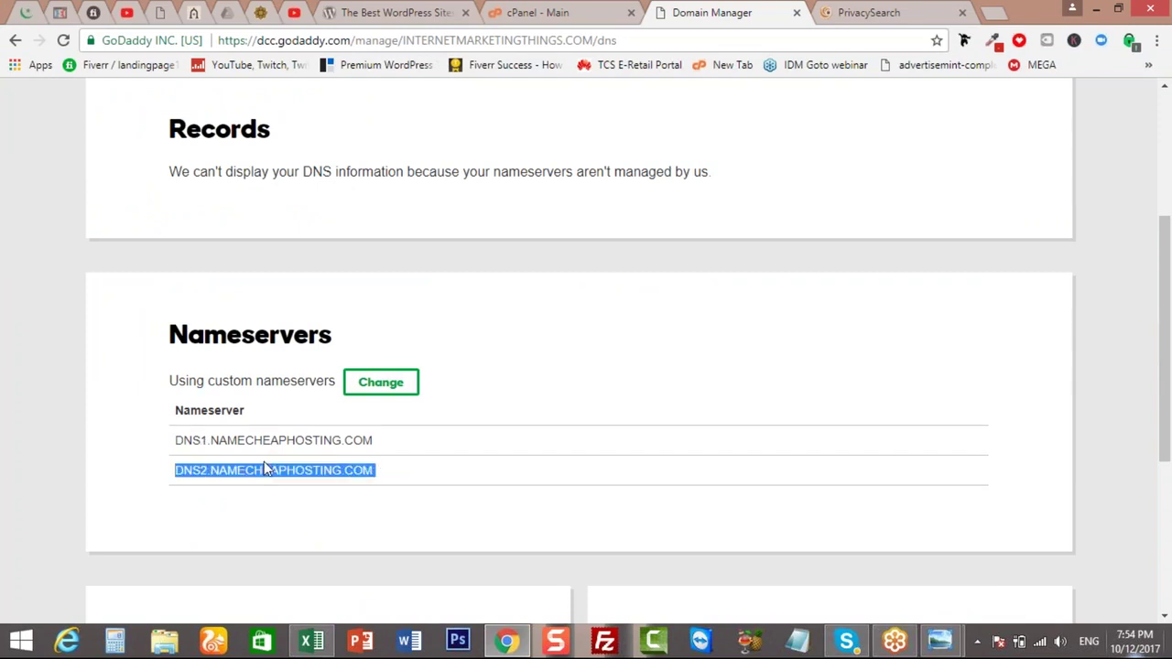
{"action": "left_click", "coordinate": [851, 11]}
{"action": "type", "text": "internetmarketingthings.com"}
{"action": "key", "text": "Return"}
{"action": "left_click", "coordinate": [719, 12]}
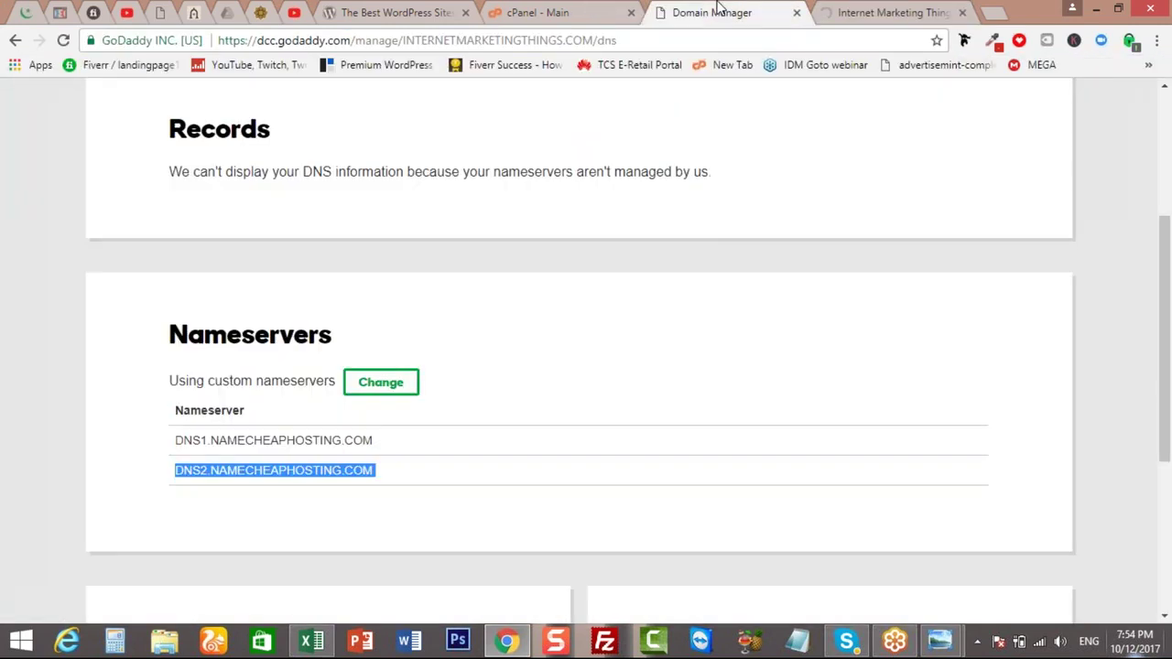
{"action": "left_click", "coordinate": [658, 284]}
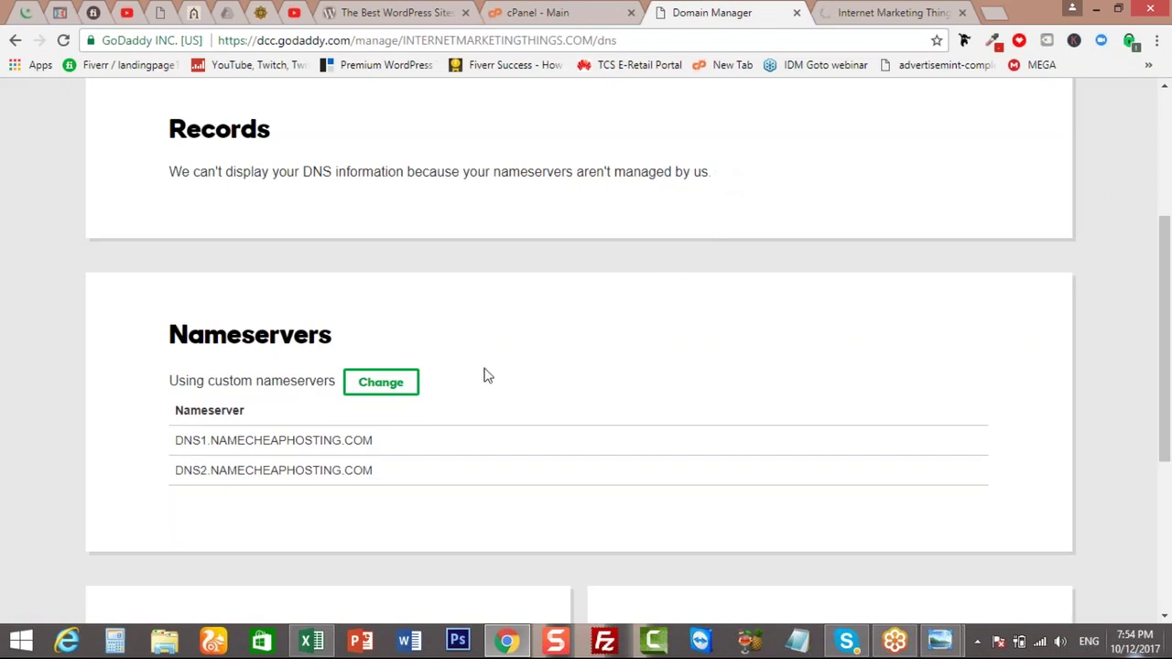
Switch the domain's nameservers to GoDaddy Default and save.
{"action": "left_click", "coordinate": [383, 389]}
{"action": "left_click", "coordinate": [345, 401]}
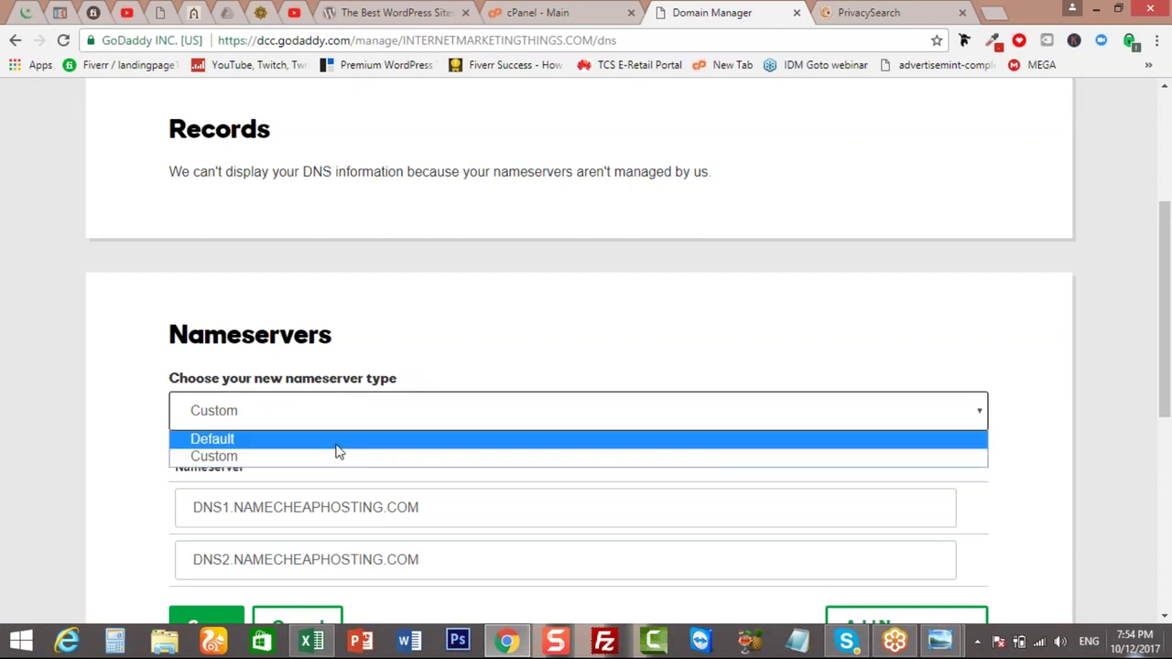
{"action": "left_click", "coordinate": [338, 440]}
{"action": "left_click", "coordinate": [220, 478]}
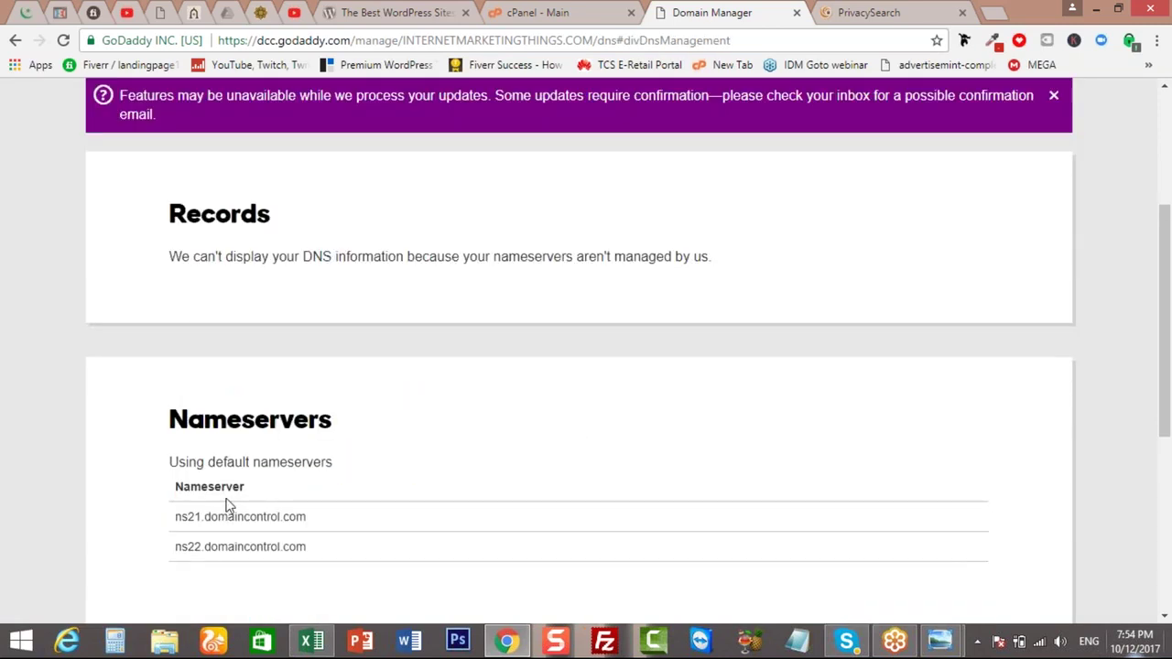
{"action": "scroll", "coordinate": [229, 505], "scroll_direction": "down", "scroll_amount": 2}
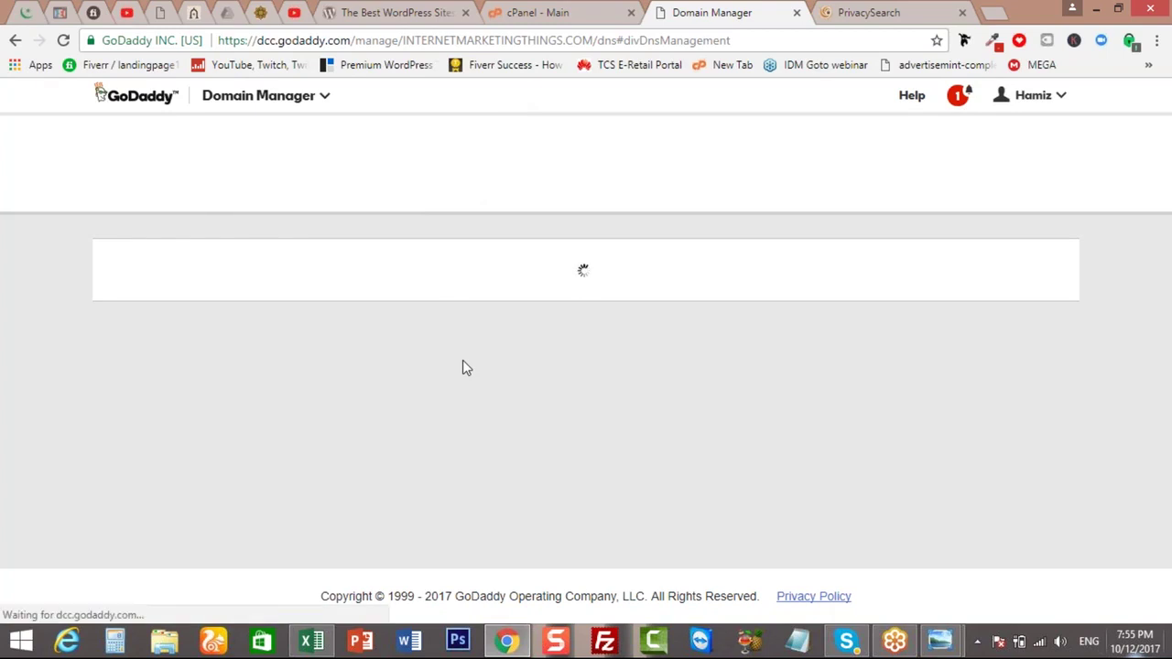
{"action": "scroll", "coordinate": [403, 380], "scroll_direction": "down", "scroll_amount": 3}
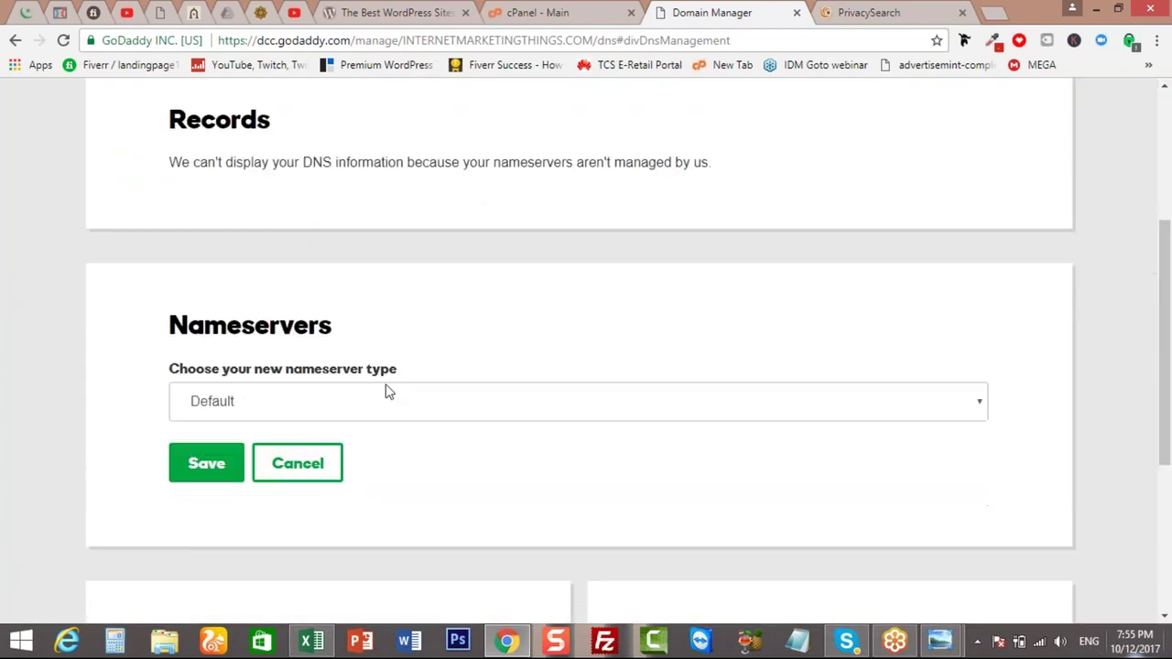
Choose Custom nameservers, enter dns1 and dns2 namecheap hosting addresses (with a typo), and save.
{"action": "left_click", "coordinate": [291, 400]}
{"action": "left_click", "coordinate": [292, 505]}
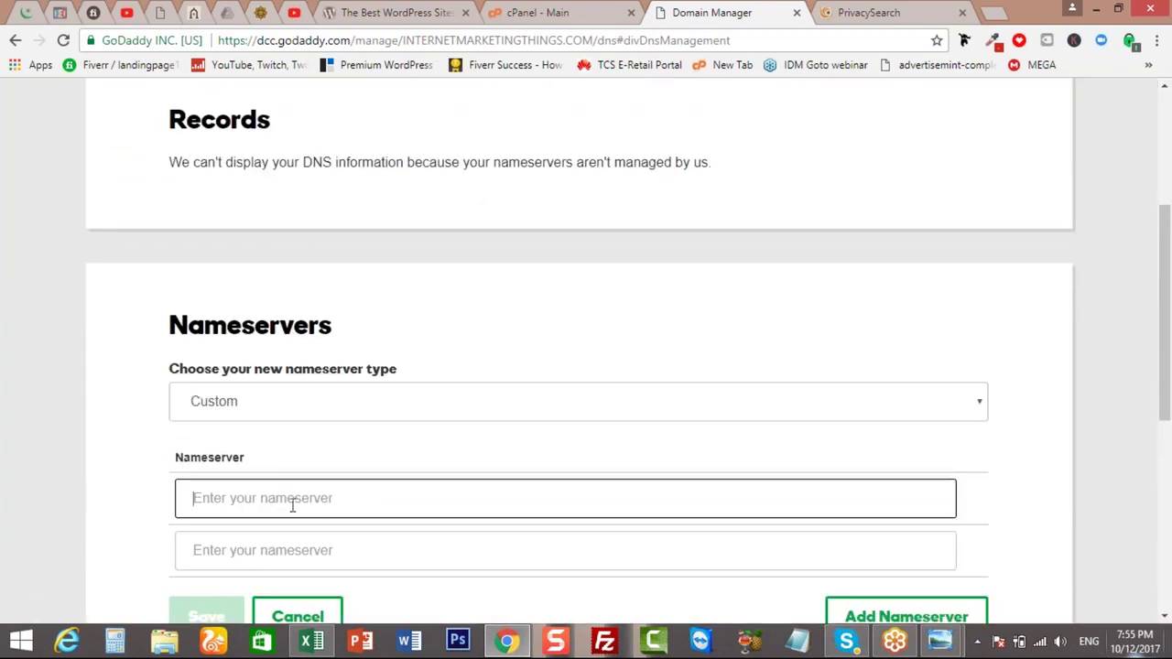
{"action": "type", "text": "dns1.name"}
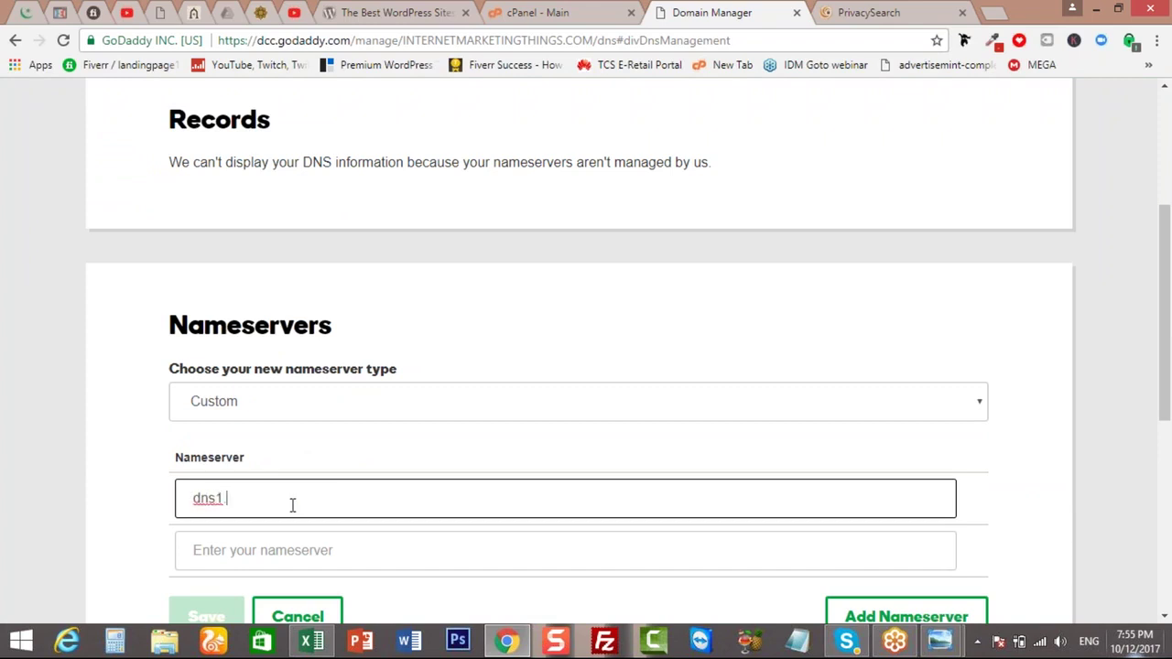
{"action": "type", "text": "cheaphsot"}
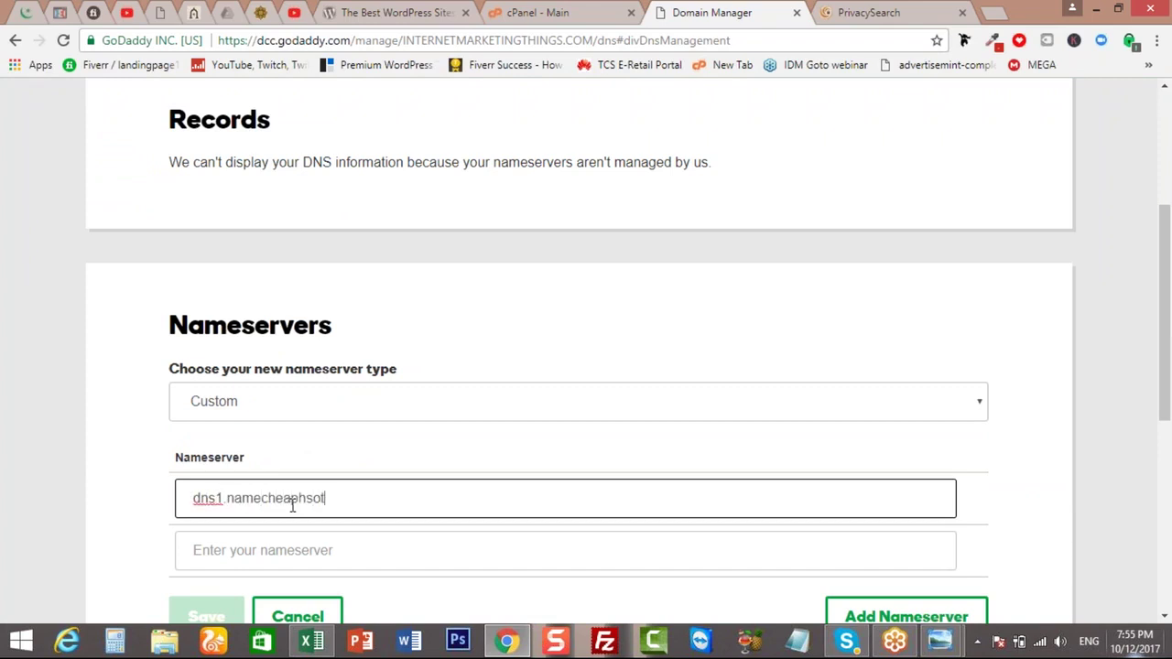
{"action": "type", "text": "ing.com"}
{"action": "key", "text": "Tab"}
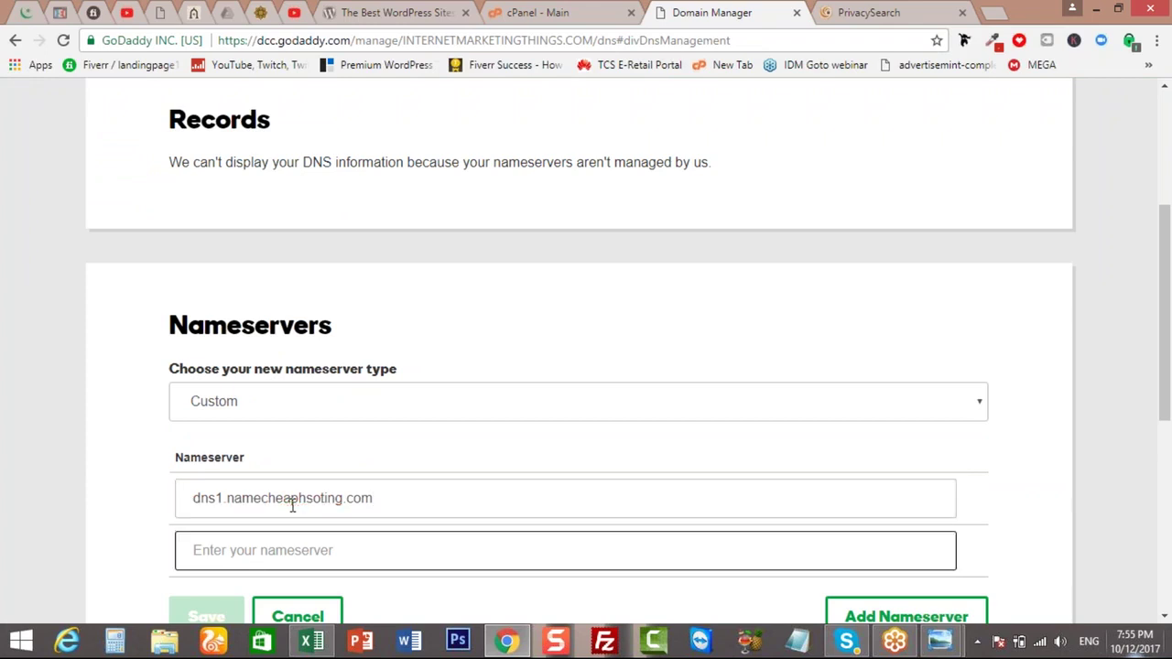
{"action": "double_click", "coordinate": [292, 499]}
{"action": "key", "text": "ctrl+a"}
{"action": "key", "text": "ctrl+c"}
{"action": "left_click", "coordinate": [293, 546]}
{"action": "key", "text": "ctrl+v"}
{"action": "left_click", "coordinate": [216, 549]}
{"action": "key", "text": "BackSpace"}
{"action": "type", "text": "s"}
{"action": "key", "text": "Delete"}
{"action": "type", "text": "2"}
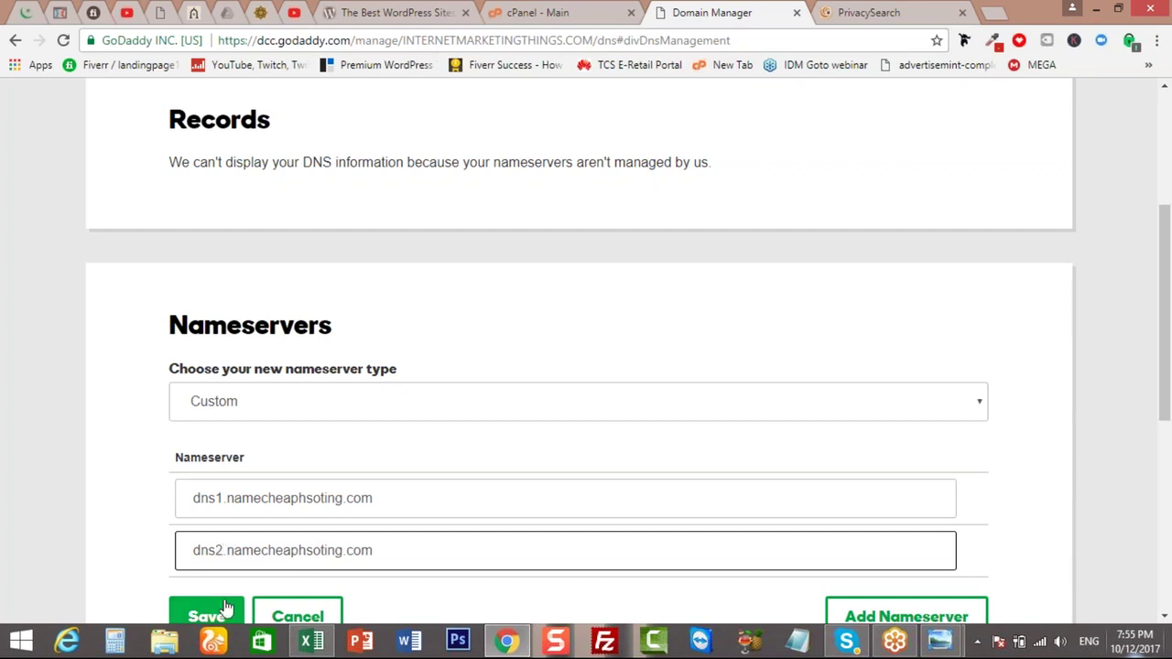
{"action": "left_click", "coordinate": [207, 613]}
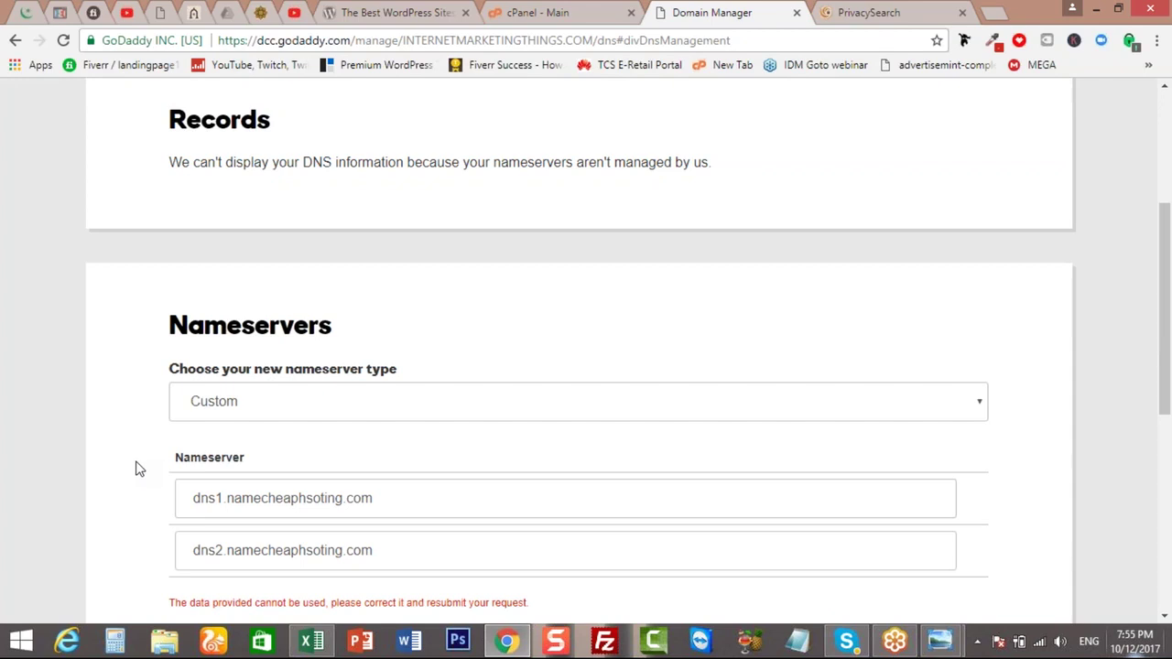
Correct both entries to dns1/dns2.namecheaphosting.com and save the nameservers again.
{"action": "scroll", "coordinate": [137, 469], "scroll_direction": "down", "scroll_amount": 1}
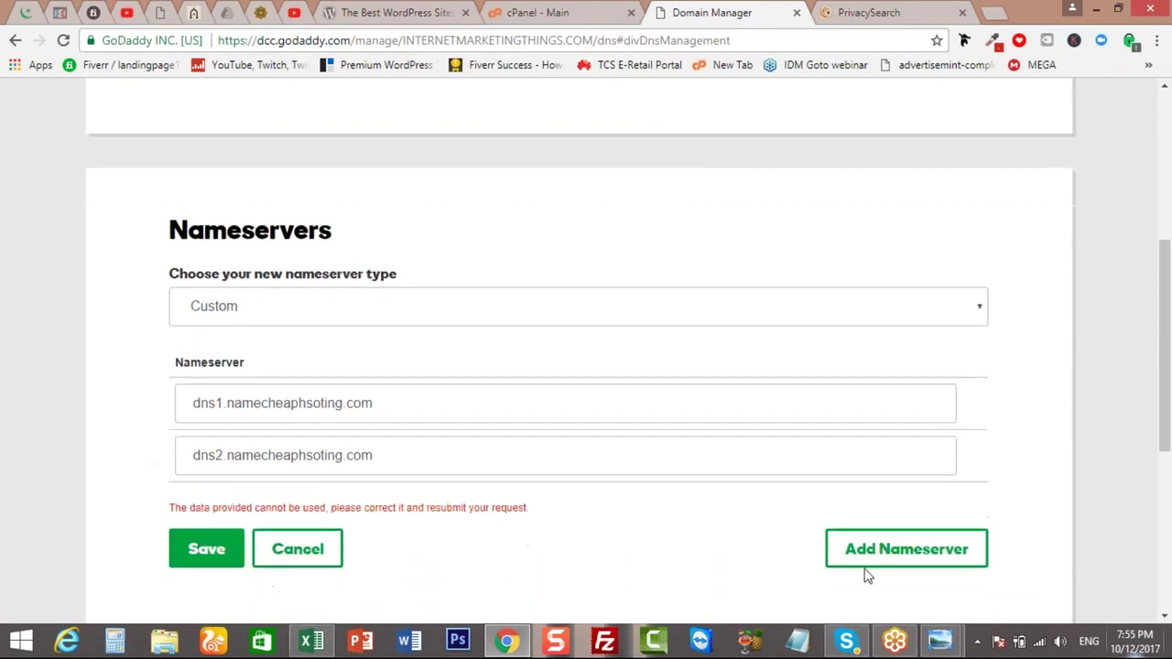
{"action": "left_click", "coordinate": [311, 403]}
{"action": "key", "text": "ctrl+a"}
{"action": "key", "text": "ctrl+v"}
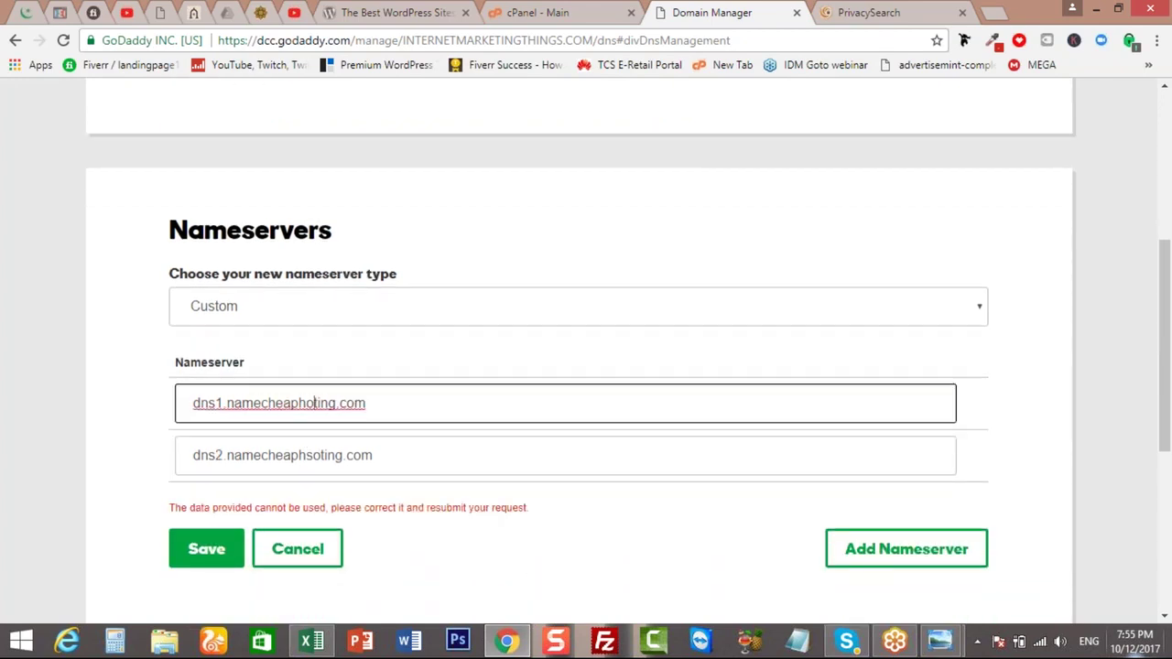
{"action": "key", "text": "Tab"}
{"action": "left_click", "coordinate": [369, 455]}
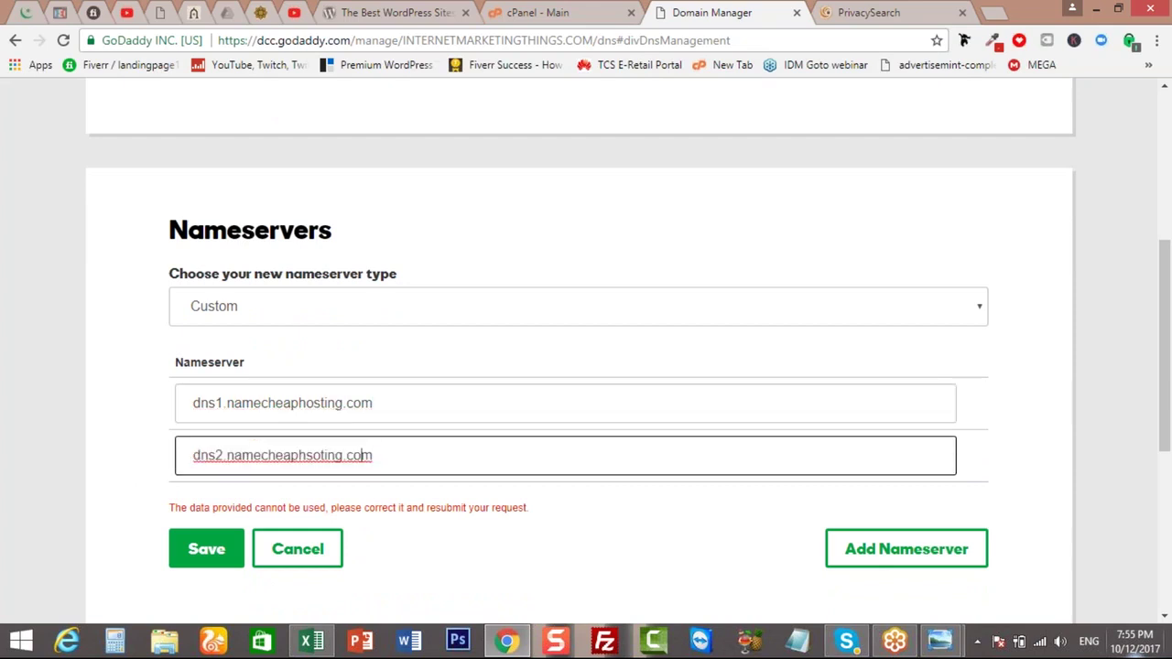
{"action": "left_click", "coordinate": [325, 455]}
{"action": "key", "text": "BackSpace"}
{"action": "key", "text": "BackSpace"}
{"action": "key", "text": "BackSpace"}
{"action": "type", "text": "ost"}
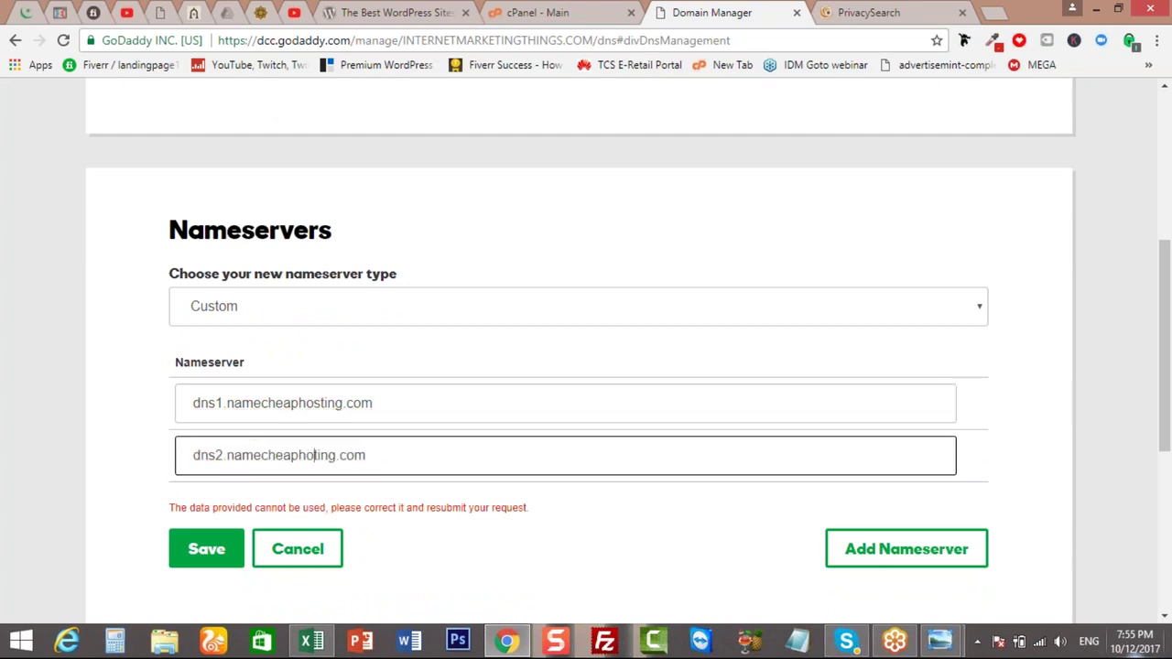
{"action": "left_click", "coordinate": [206, 548]}
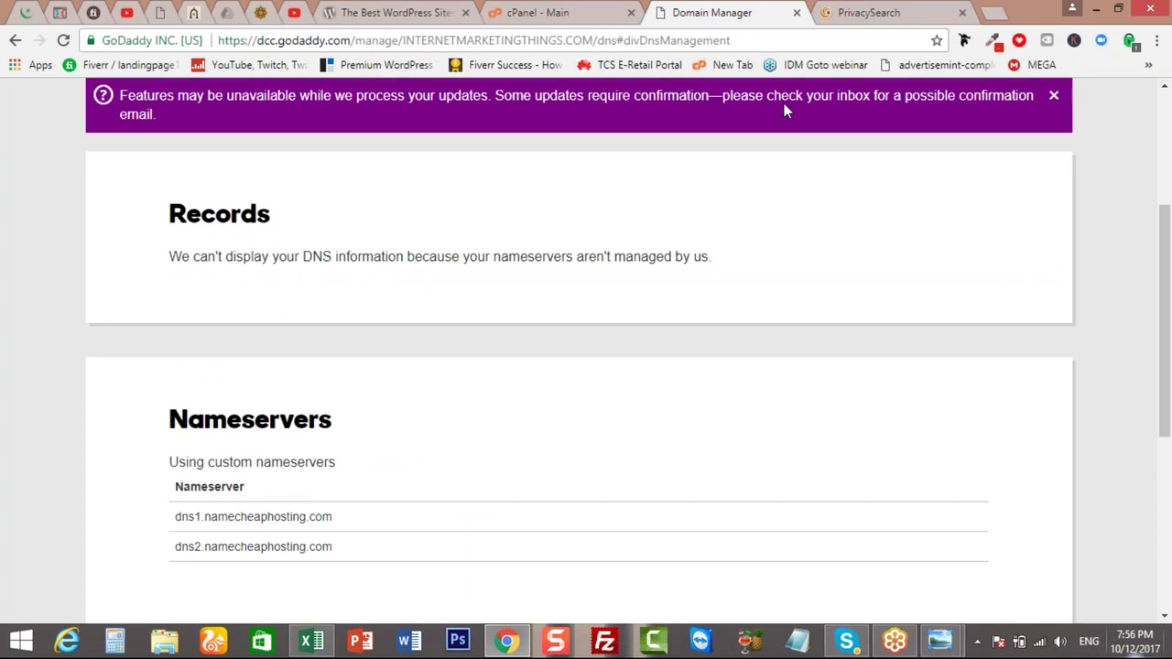
Close the Domain Manager tab.
{"action": "scroll", "coordinate": [784, 110], "scroll_direction": "up", "scroll_amount": 3}
{"action": "left_click_drag", "start_coordinate": [292, 268], "coordinate": [316, 267]}
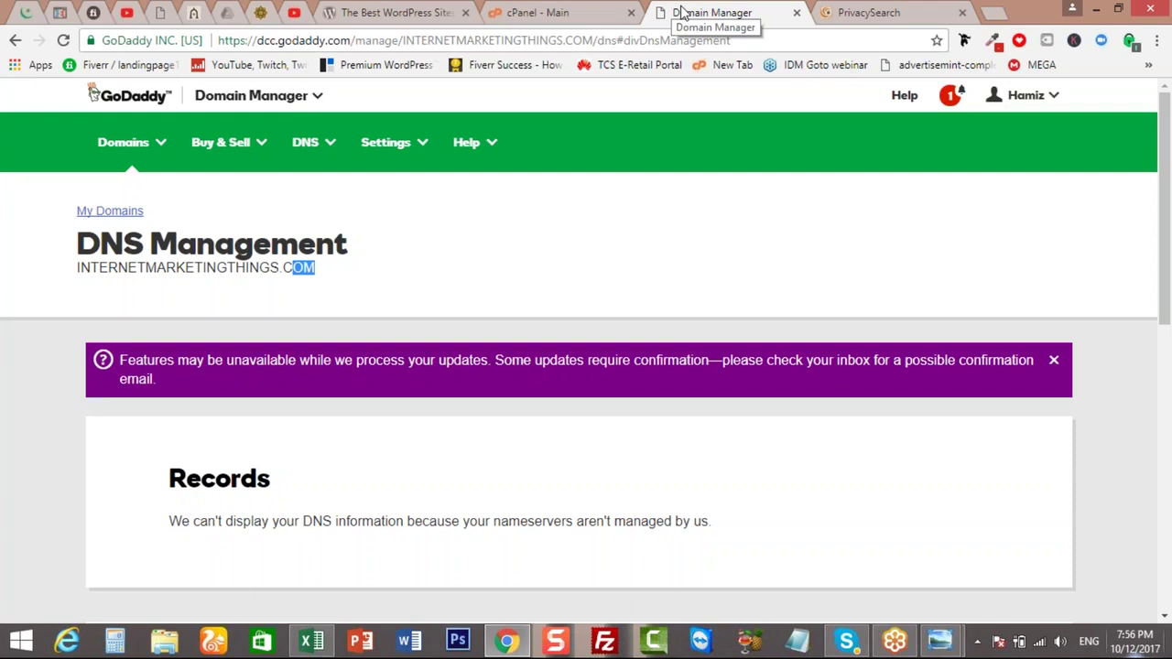
{"action": "left_click", "coordinate": [797, 13]}
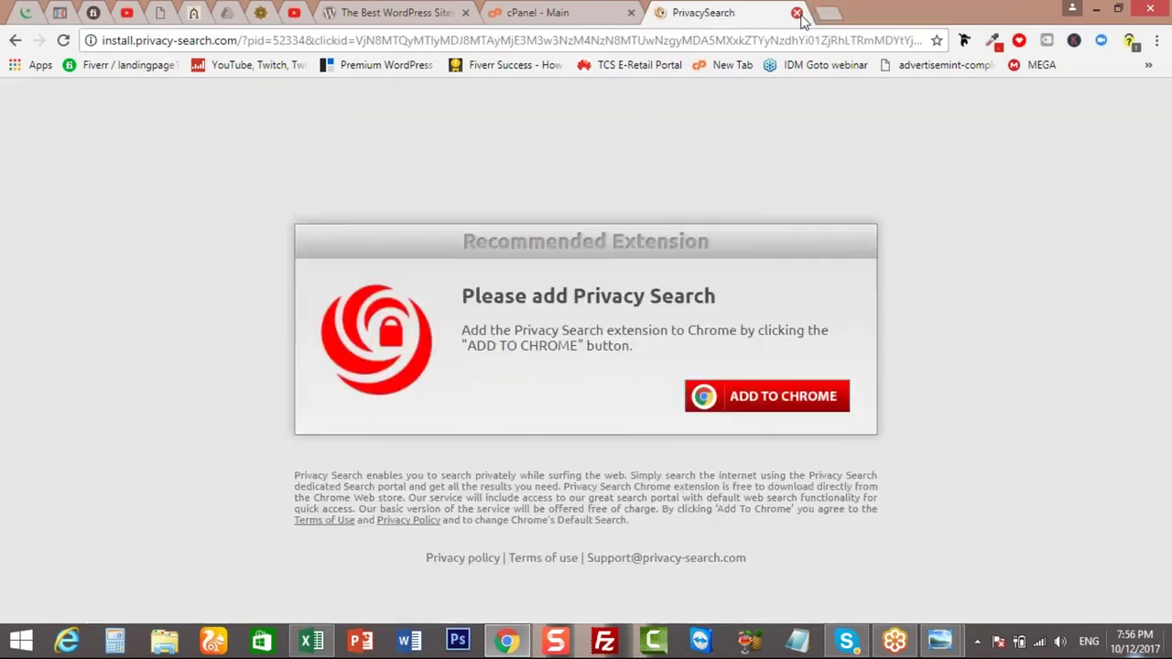
Close the PrivacySearch tab and open cPanel File Manager in a new tab.
{"action": "left_click", "coordinate": [797, 13]}
{"action": "right_click", "coordinate": [514, 304]}
{"action": "left_click", "coordinate": [261, 356]}
{"action": "scroll", "coordinate": [263, 364], "scroll_direction": "down", "scroll_amount": 2}
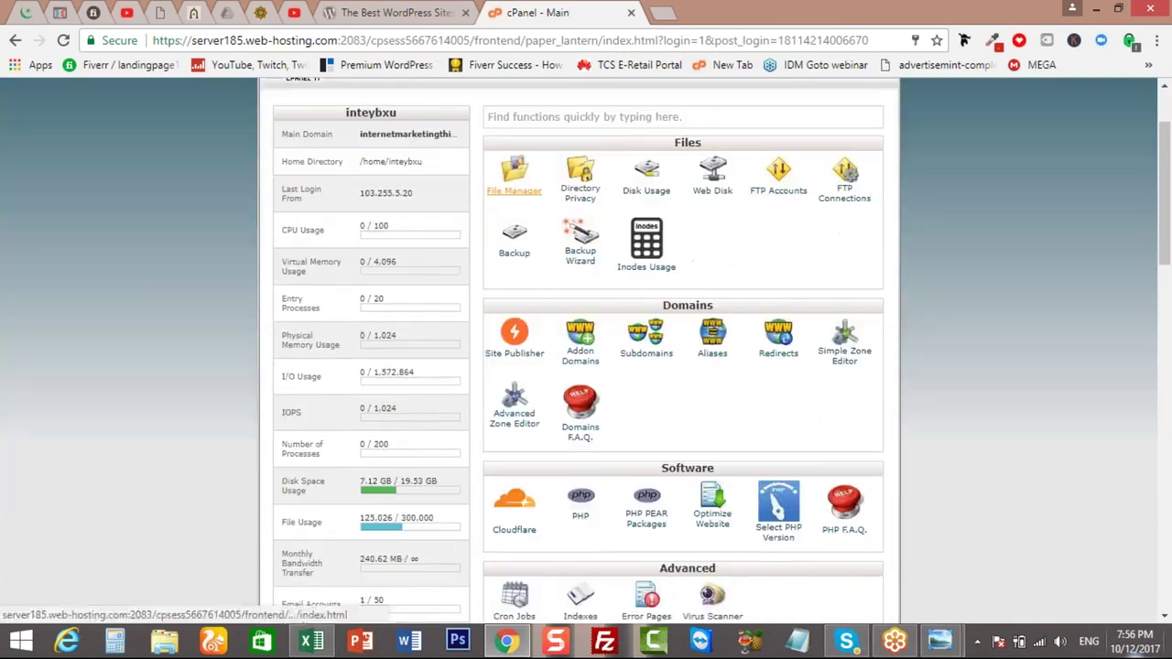
{"action": "middle_click", "coordinate": [514, 183]}
Open the WordPress script page in Softaculous Apps Installer.
{"action": "scroll", "coordinate": [556, 405], "scroll_direction": "down", "scroll_amount": 3}
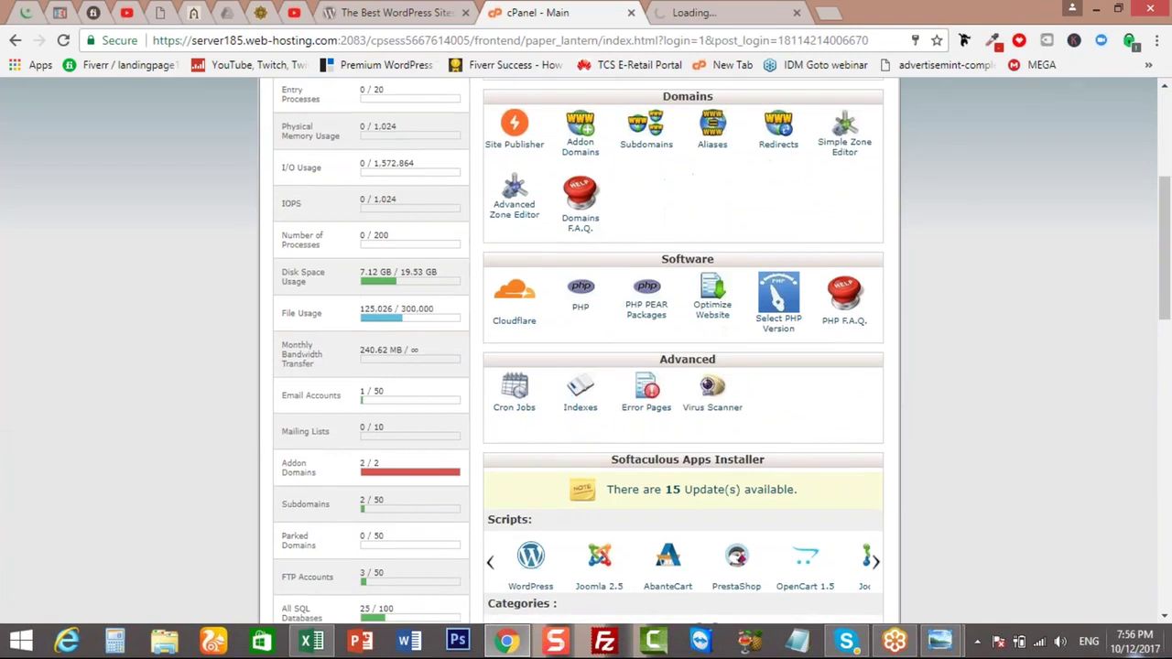
{"action": "scroll", "coordinate": [939, 394], "scroll_direction": "up", "scroll_amount": 4}
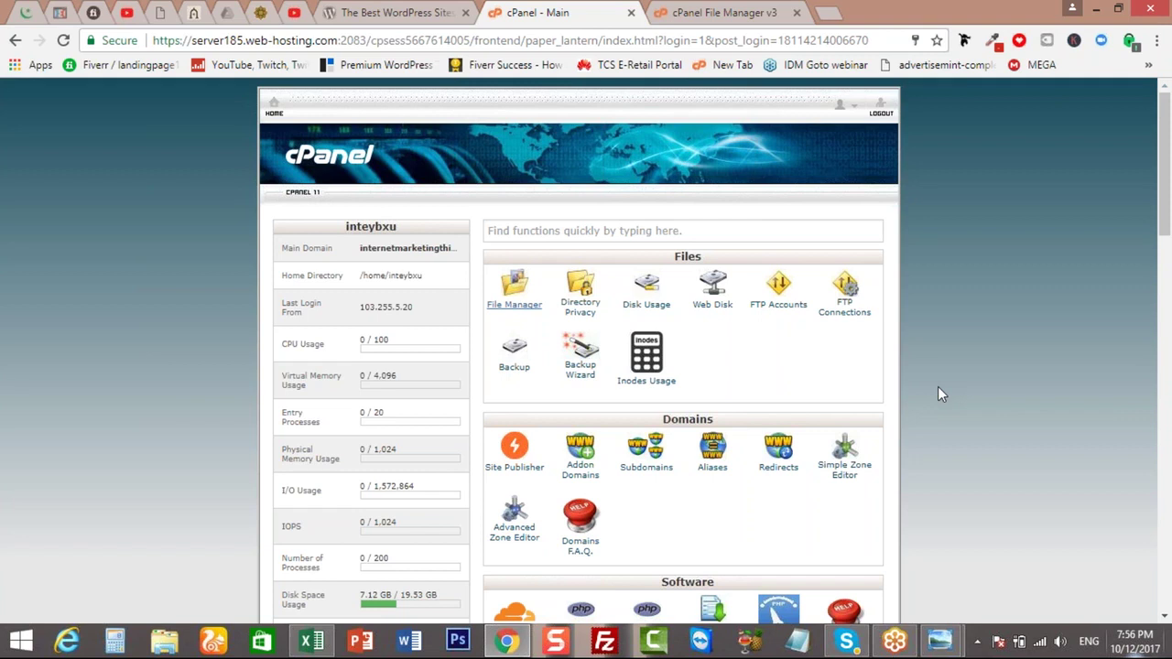
{"action": "scroll", "coordinate": [937, 395], "scroll_direction": "down", "scroll_amount": 10}
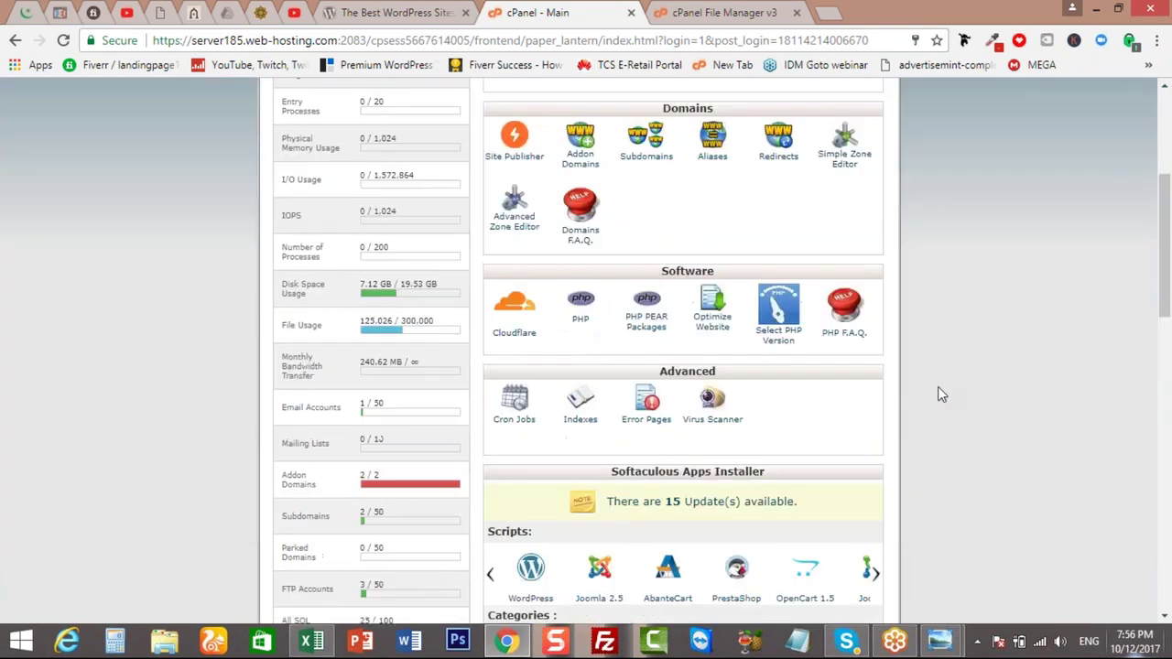
{"action": "scroll", "coordinate": [733, 242], "scroll_direction": "up", "scroll_amount": 8}
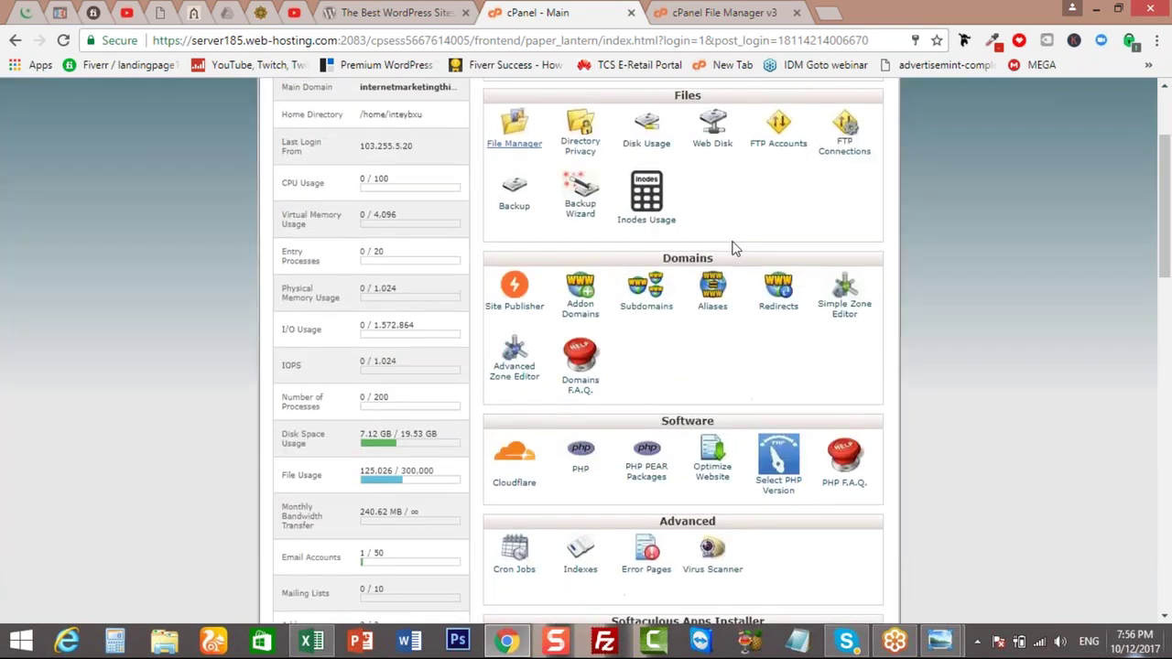
{"action": "scroll", "coordinate": [733, 247], "scroll_direction": "down", "scroll_amount": 10}
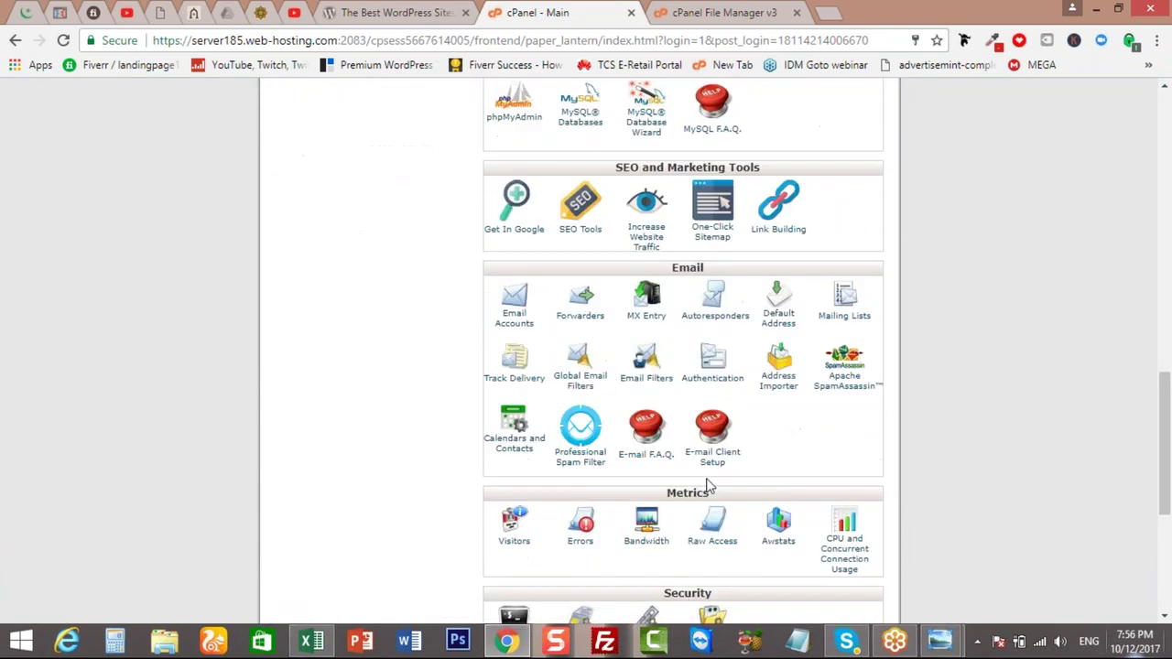
{"action": "scroll", "coordinate": [709, 485], "scroll_direction": "up", "scroll_amount": 6}
{"action": "scroll", "coordinate": [949, 387], "scroll_direction": "up", "scroll_amount": 6}
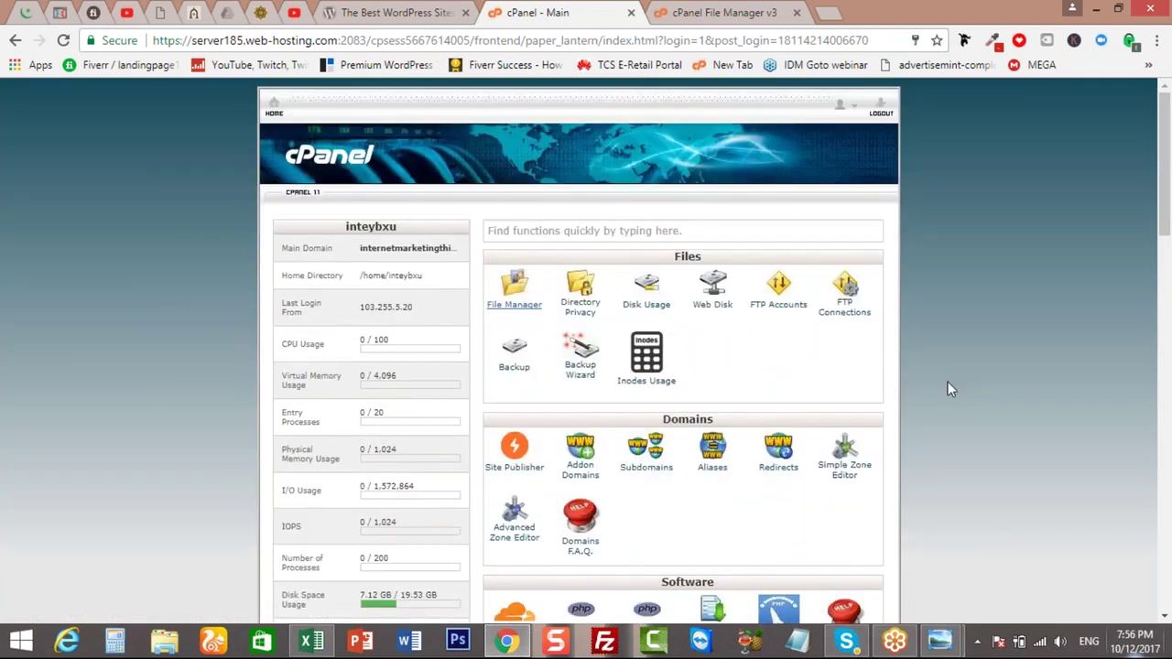
{"action": "scroll", "coordinate": [949, 388], "scroll_direction": "down", "scroll_amount": 3}
{"action": "scroll", "coordinate": [949, 387], "scroll_direction": "down", "scroll_amount": 1}
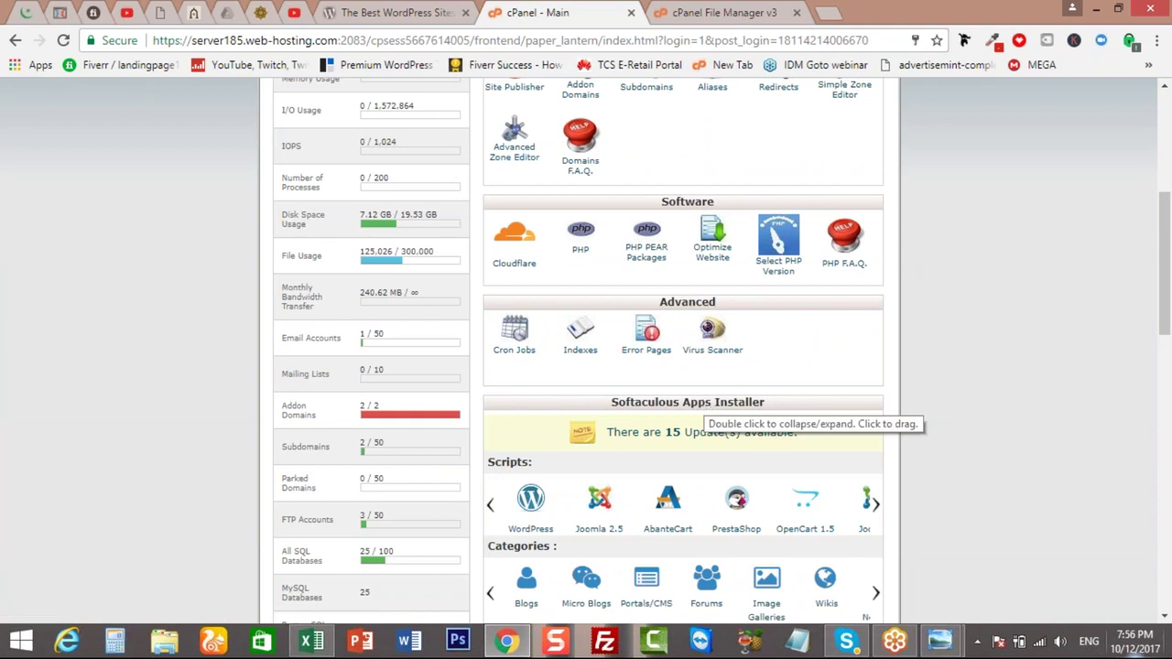
{"action": "left_click", "coordinate": [514, 515]}
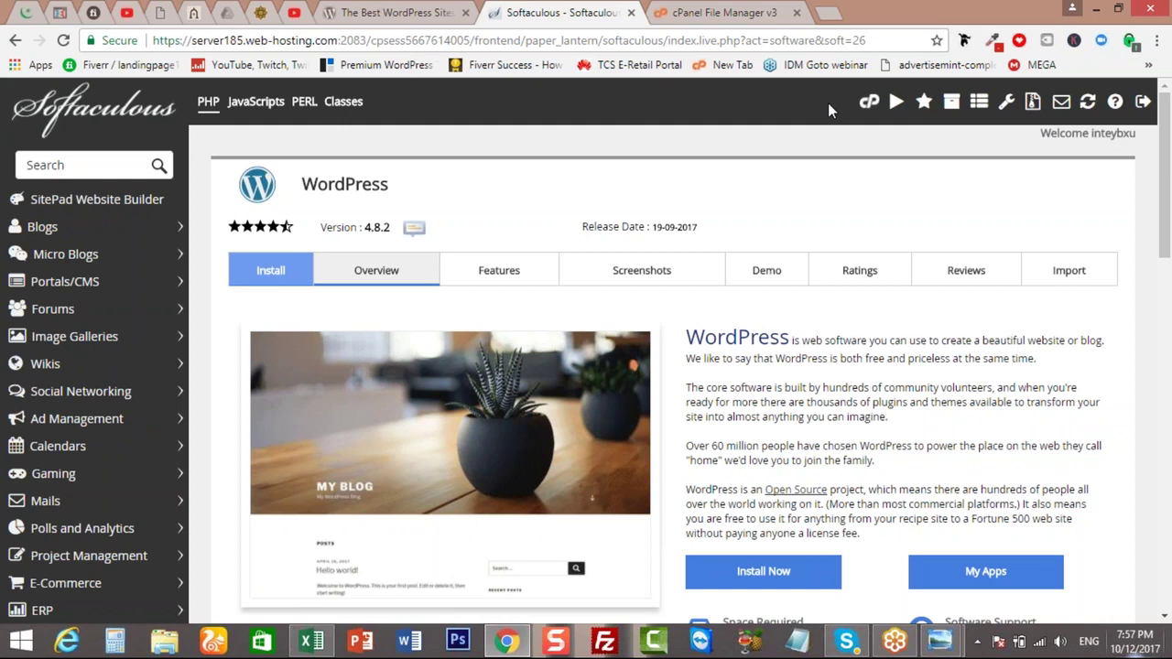
Remove the internetmarketingthings.com WordPress installation from All Installations and confirm.
{"action": "left_click", "coordinate": [951, 101]}
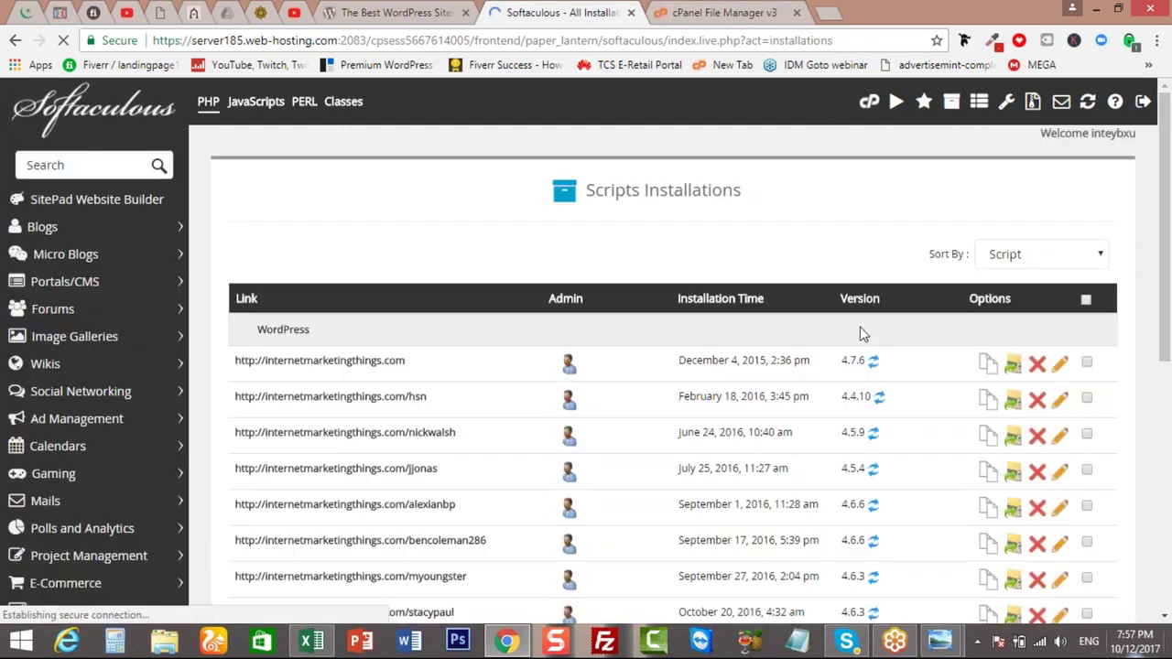
{"action": "left_click", "coordinate": [1037, 365]}
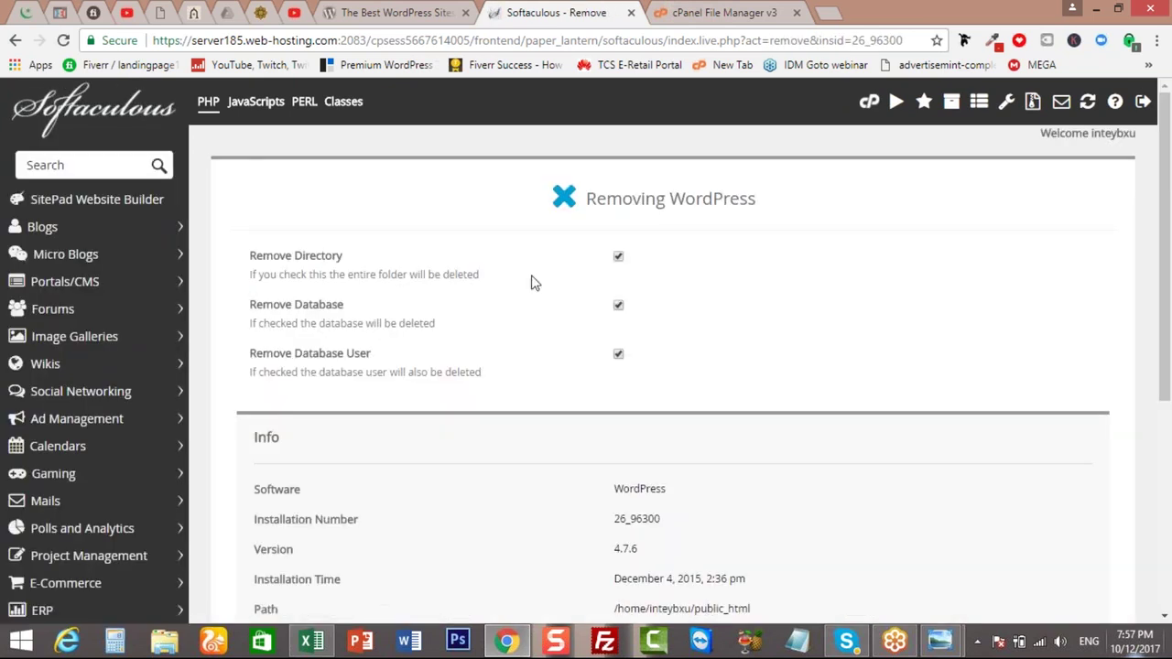
{"action": "scroll", "coordinate": [531, 280], "scroll_direction": "down", "scroll_amount": 4}
{"action": "left_click", "coordinate": [673, 438]}
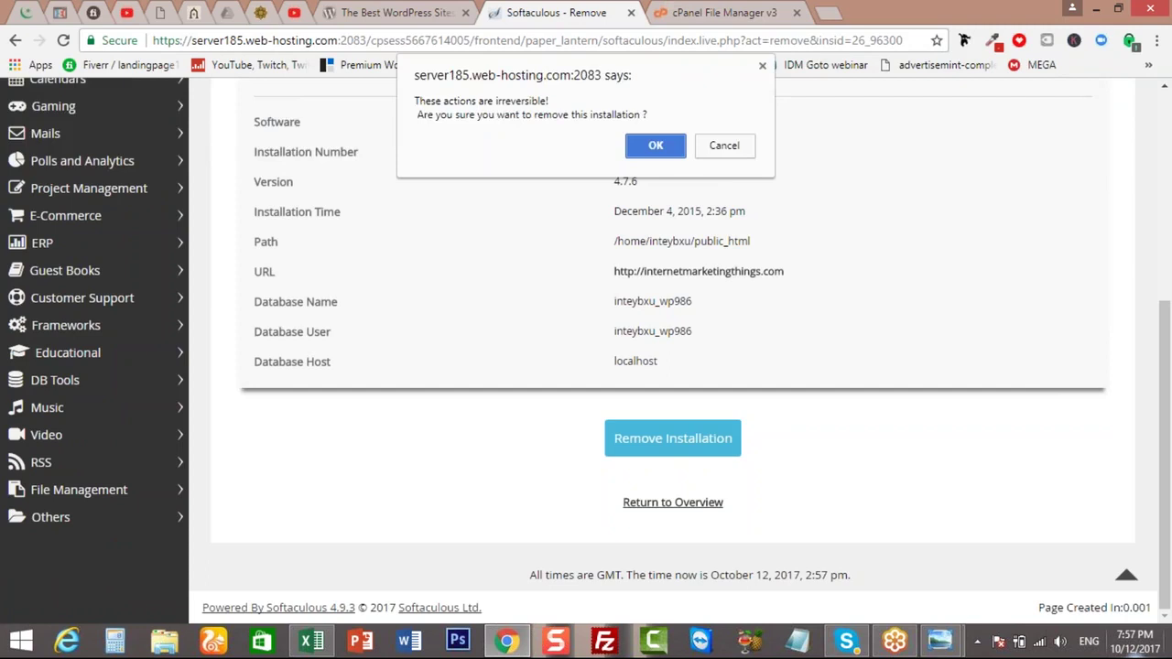
{"action": "key", "text": "Return"}
Switch to File Manager and browse the home directory folders.
{"action": "key", "text": "ctrl+Tab"}
{"action": "scroll", "coordinate": [500, 398], "scroll_direction": "down", "scroll_amount": 1}
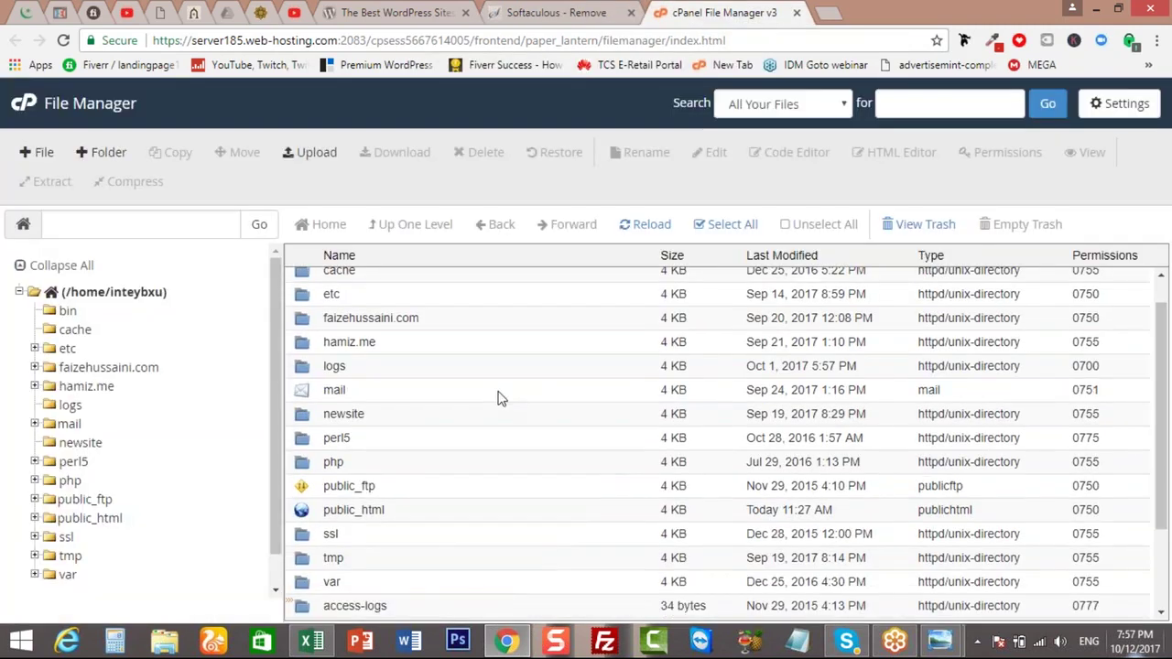
{"action": "scroll", "coordinate": [501, 398], "scroll_direction": "down", "scroll_amount": 2}
Check public_html's contents (cgi-bin, others123, five files), return to home, and open a new tab.
{"action": "scroll", "coordinate": [394, 402], "scroll_direction": "up", "scroll_amount": 3}
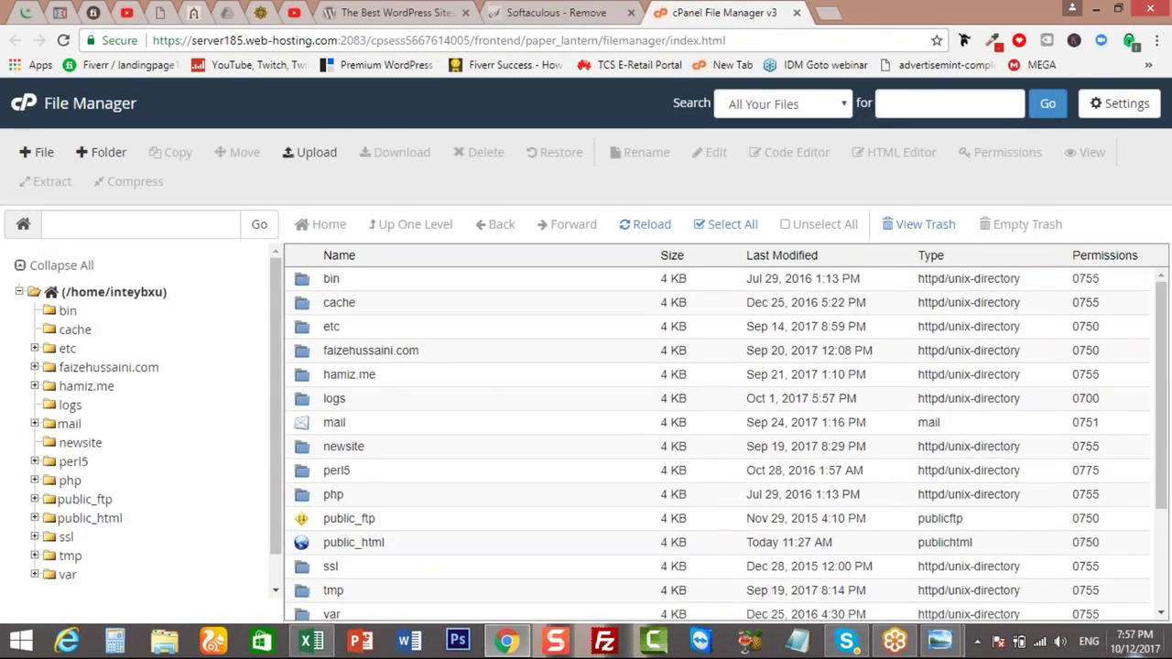
{"action": "scroll", "coordinate": [393, 403], "scroll_direction": "down", "scroll_amount": 2}
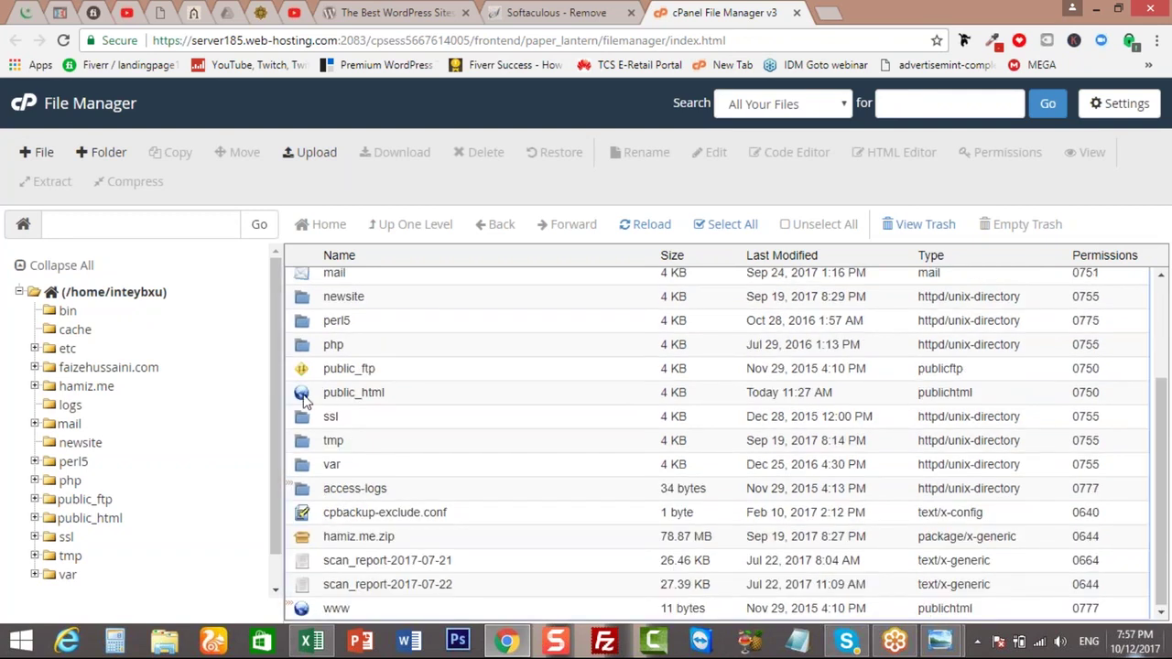
{"action": "double_click", "coordinate": [403, 403]}
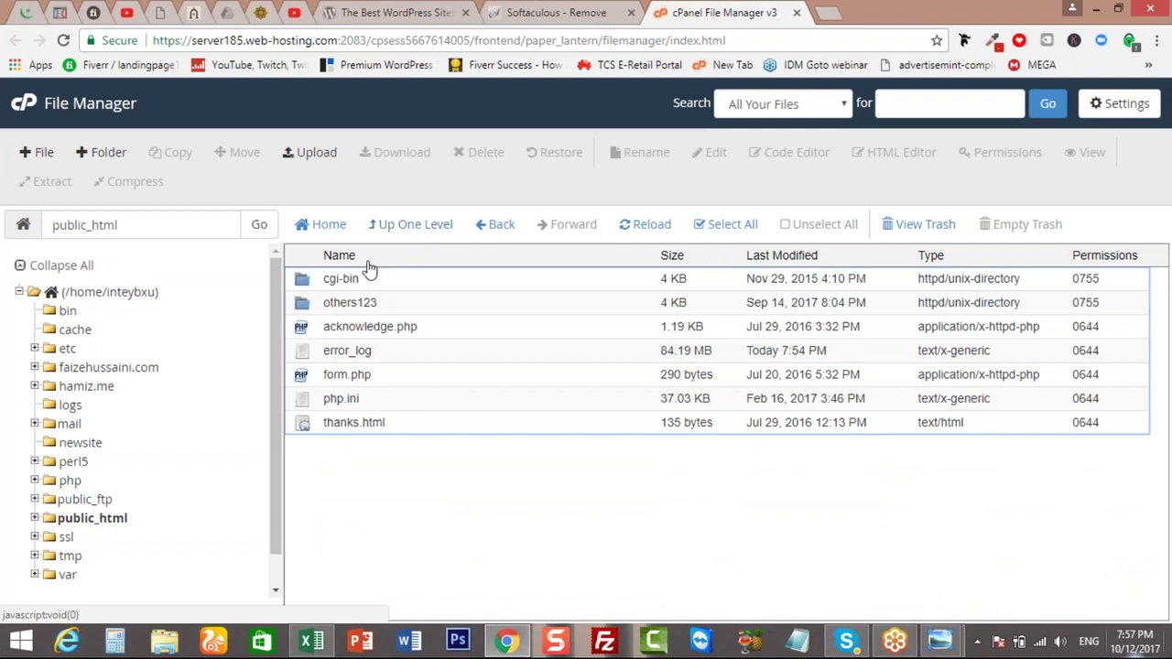
{"action": "left_click", "coordinate": [412, 229]}
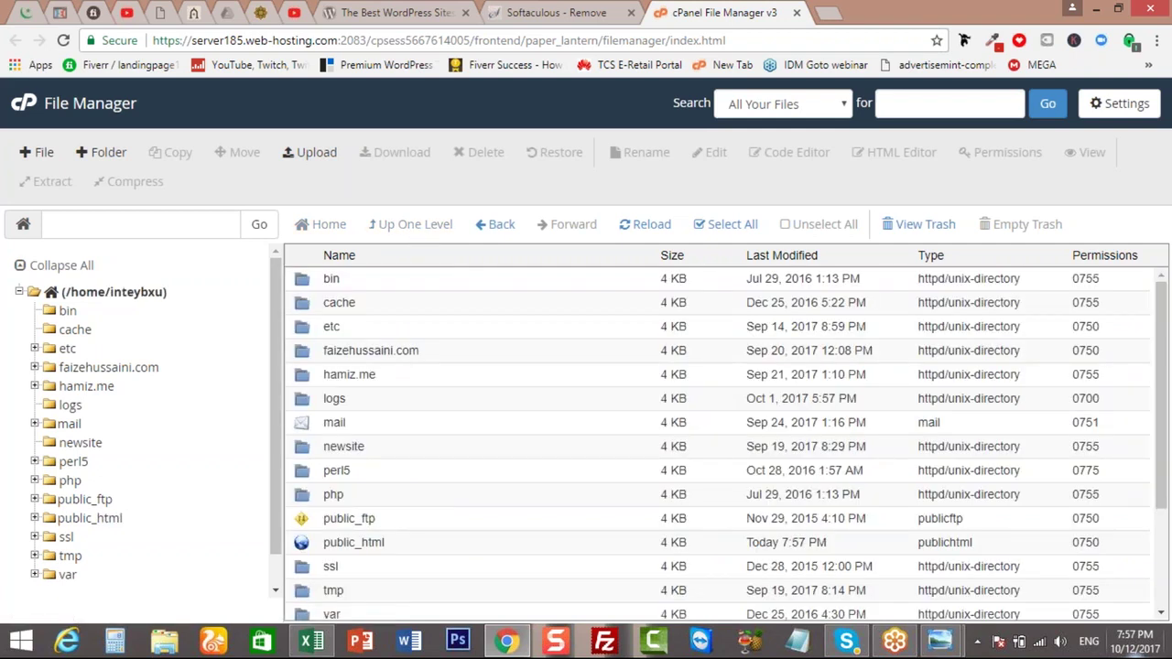
{"action": "scroll", "coordinate": [309, 545], "scroll_direction": "down", "scroll_amount": 3}
{"action": "scroll", "coordinate": [309, 544], "scroll_direction": "up", "scroll_amount": 3}
{"action": "left_click", "coordinate": [830, 13]}
Load internetmarketingthings.com in the new tab, which shows a bare Index of / listing.
{"action": "type", "text": "in"}
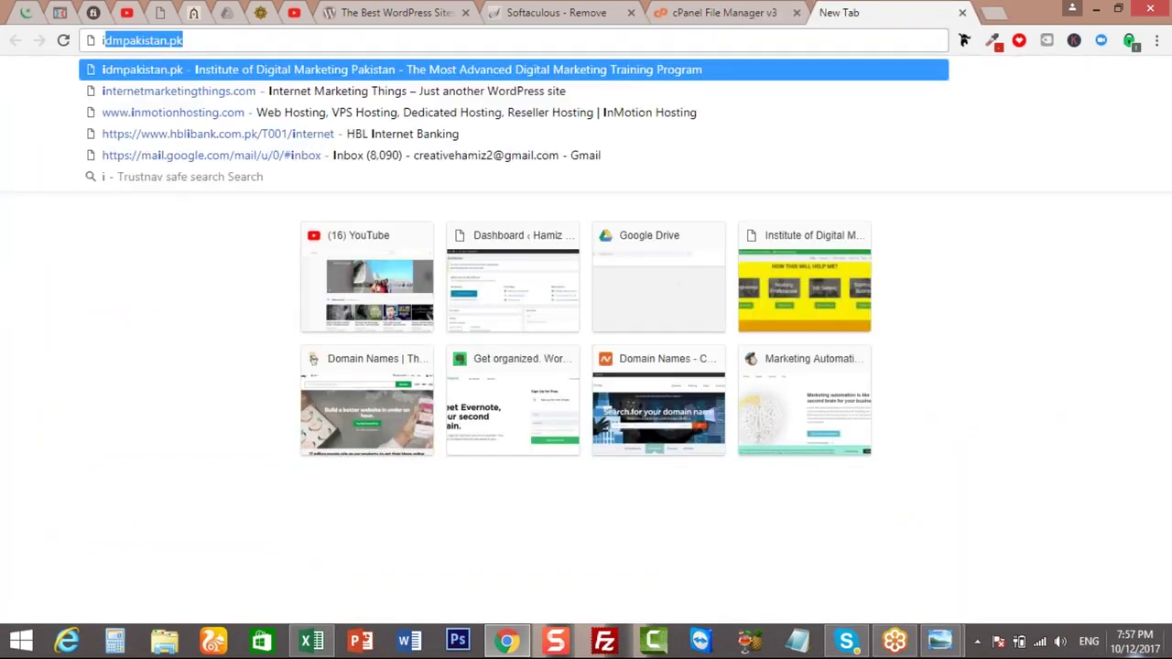
{"action": "type", "text": "t"}
{"action": "key", "text": "Return"}
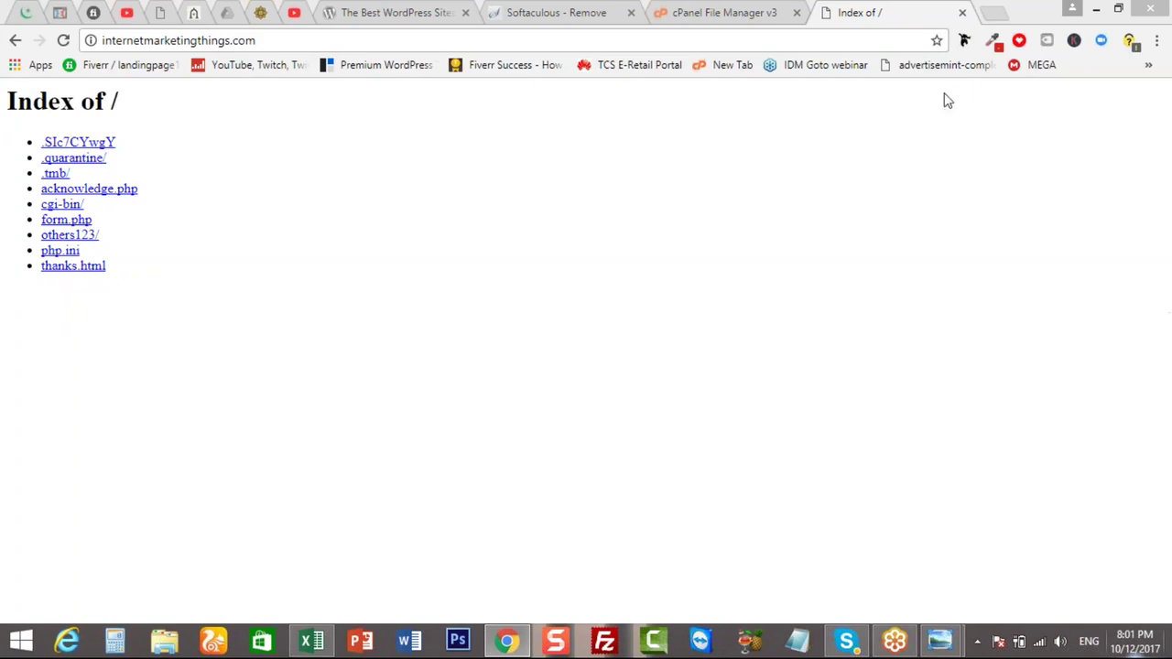
In File Manager, open public_html and inspect the others123 folder's contents.
{"action": "left_click", "coordinate": [766, 11]}
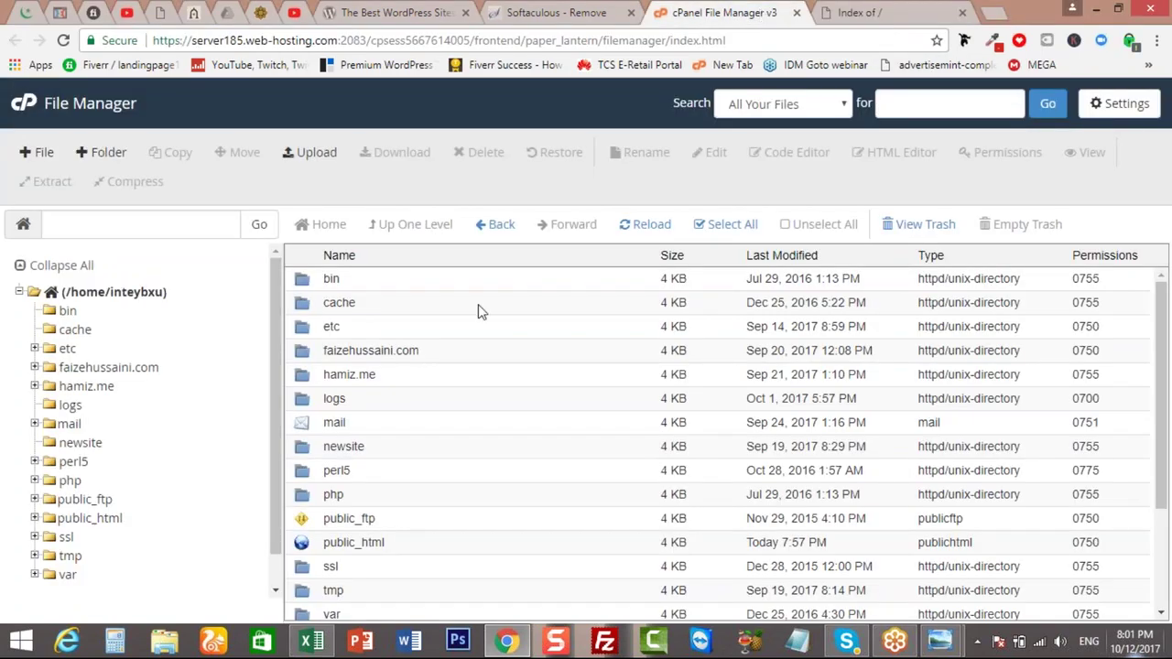
{"action": "double_click", "coordinate": [310, 543]}
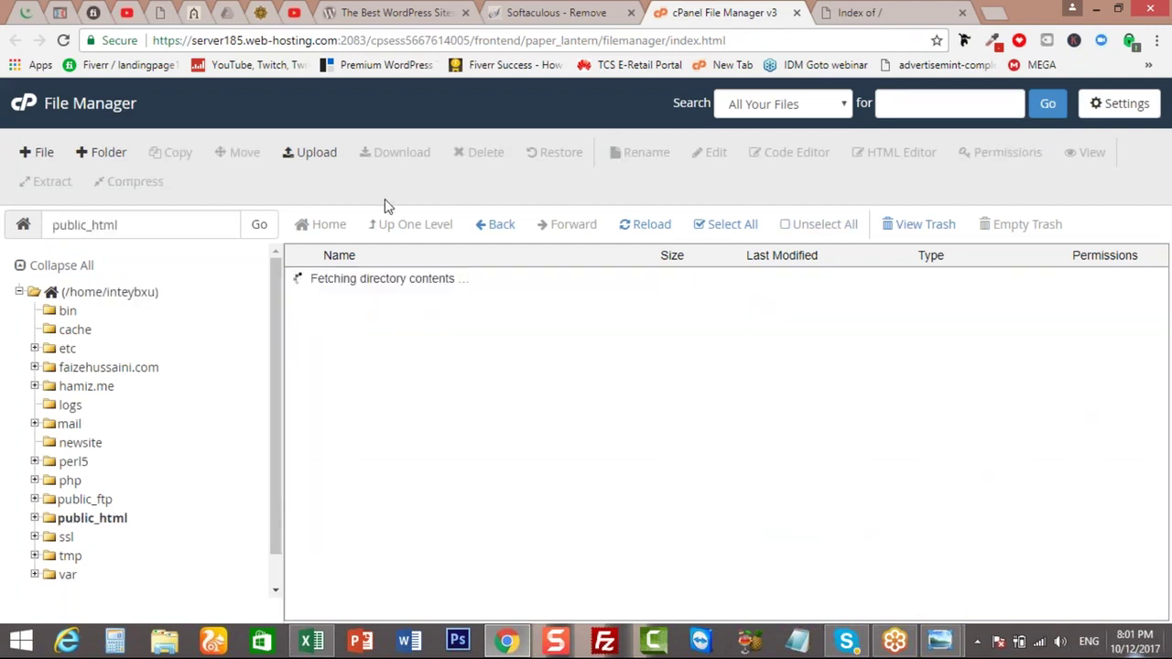
{"action": "left_click", "coordinate": [715, 229]}
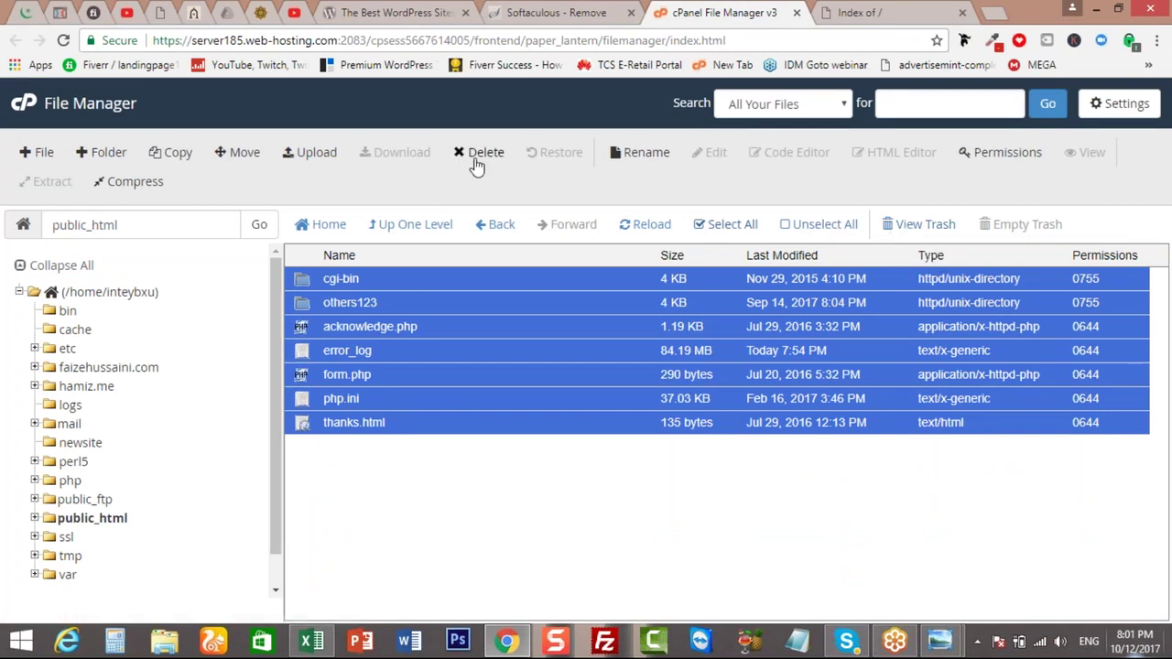
{"action": "left_click", "coordinate": [303, 284]}
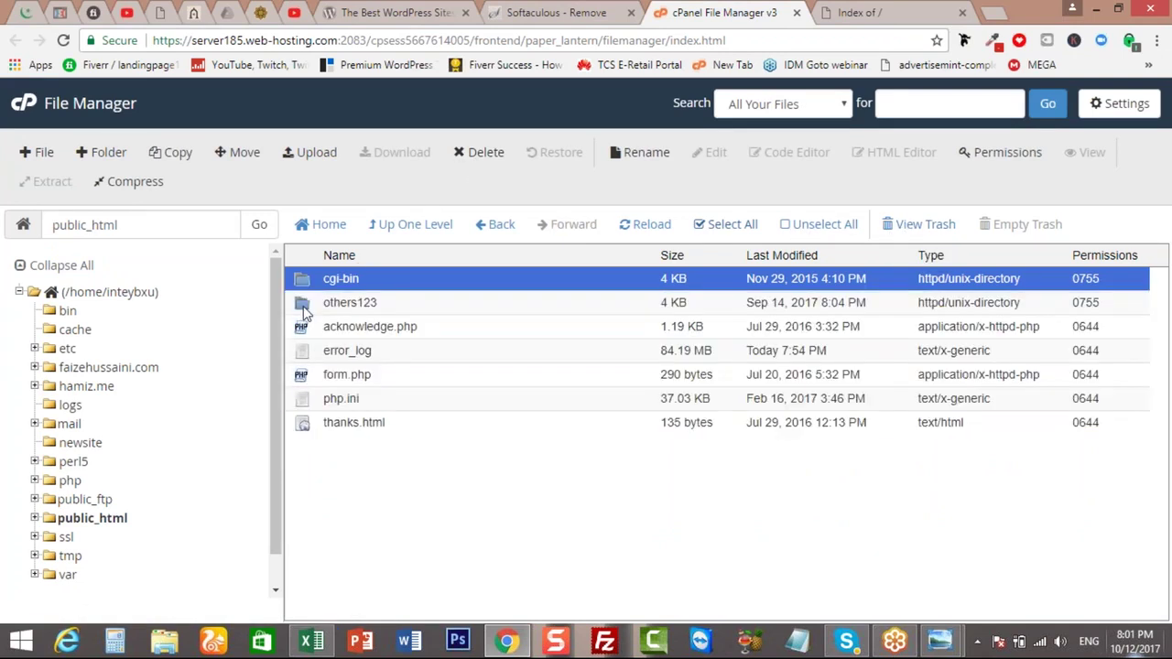
{"action": "double_click", "coordinate": [307, 304]}
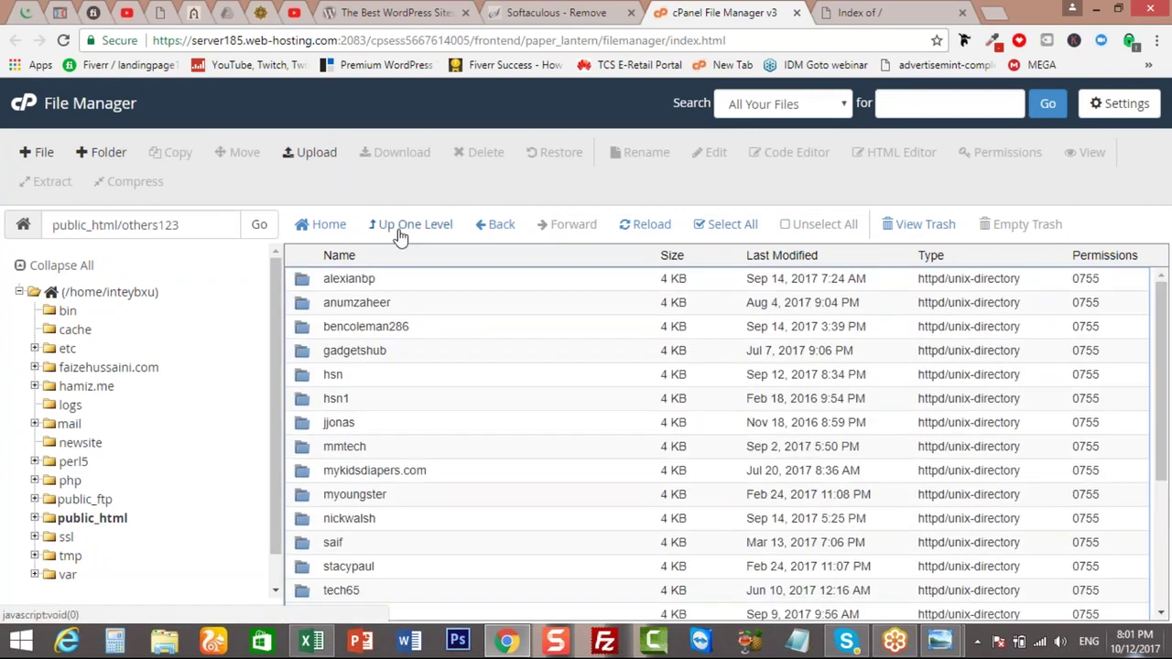
{"action": "scroll", "coordinate": [387, 406], "scroll_direction": "down", "scroll_amount": 1}
{"action": "scroll", "coordinate": [387, 406], "scroll_direction": "down", "scroll_amount": 2}
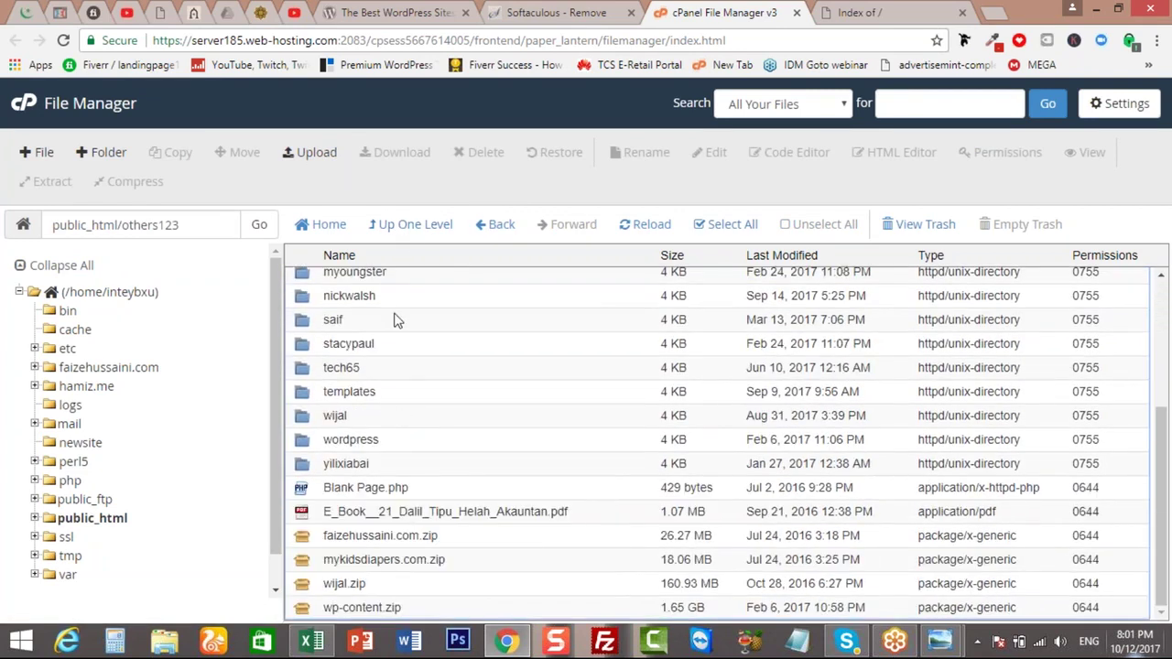
{"action": "left_click", "coordinate": [409, 224]}
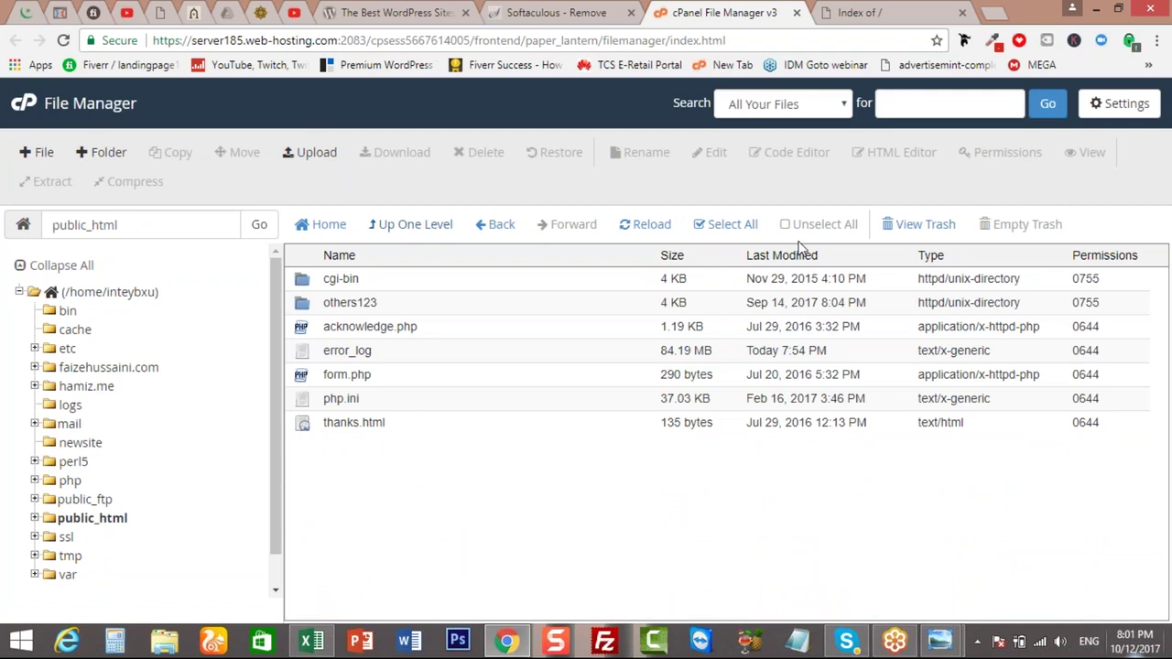
Select all seven items in public_html and delete them.
{"action": "left_click", "coordinate": [733, 231]}
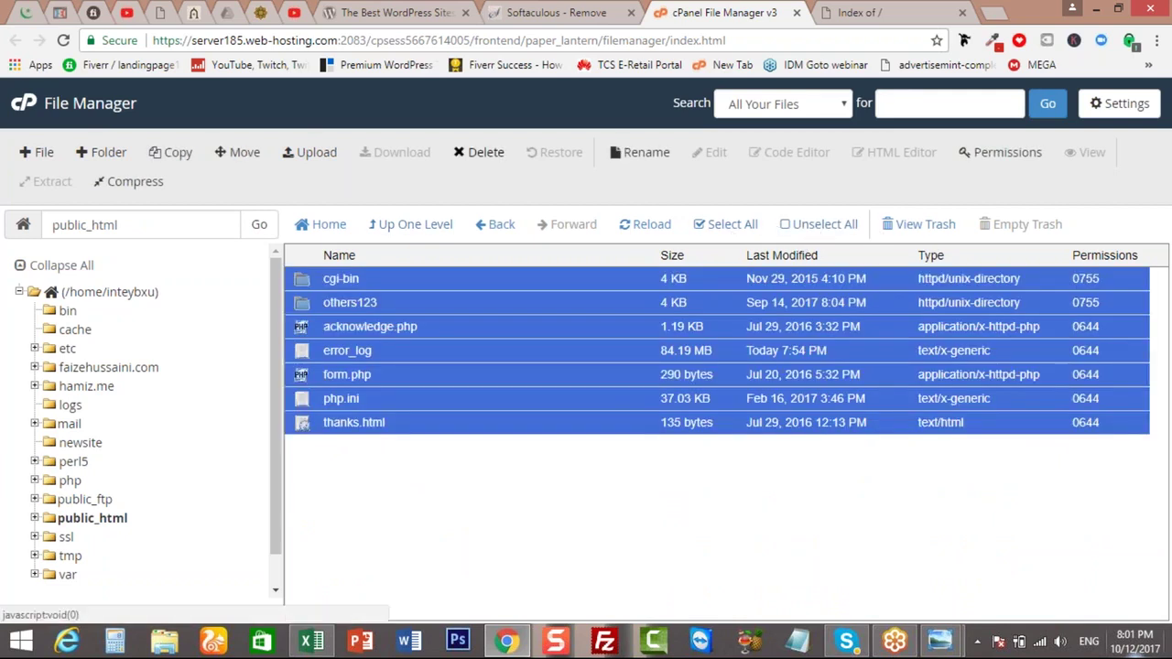
{"action": "left_click", "coordinate": [480, 152]}
{"action": "left_click", "coordinate": [724, 442]}
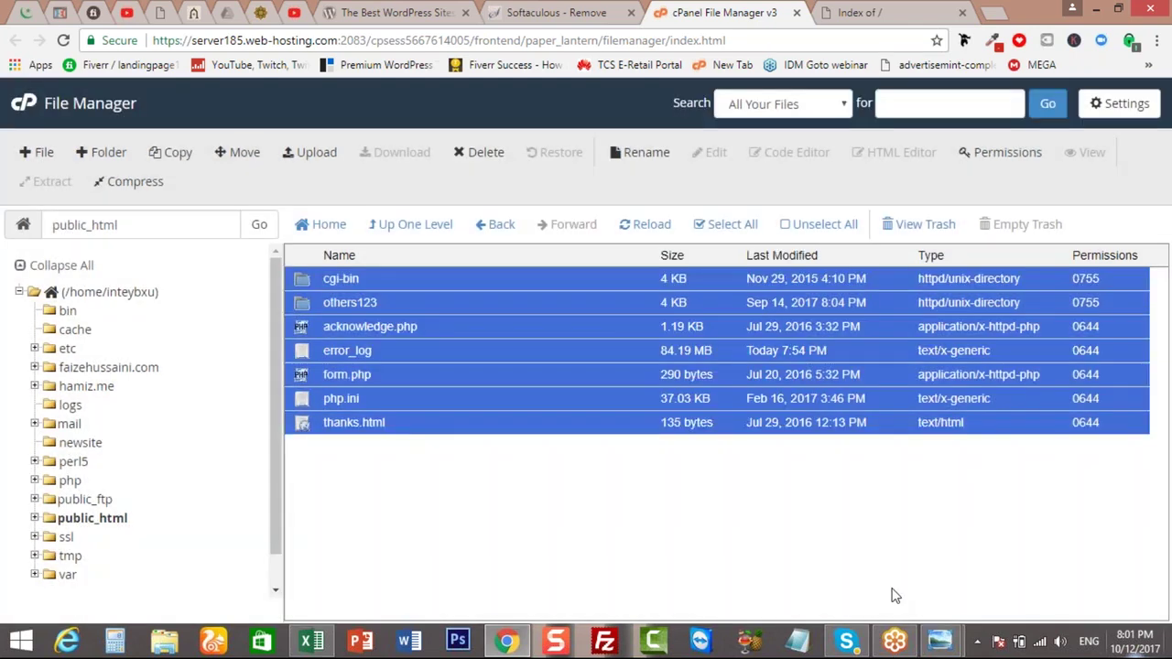
{"action": "mouse_move", "coordinate": [936, 641]}
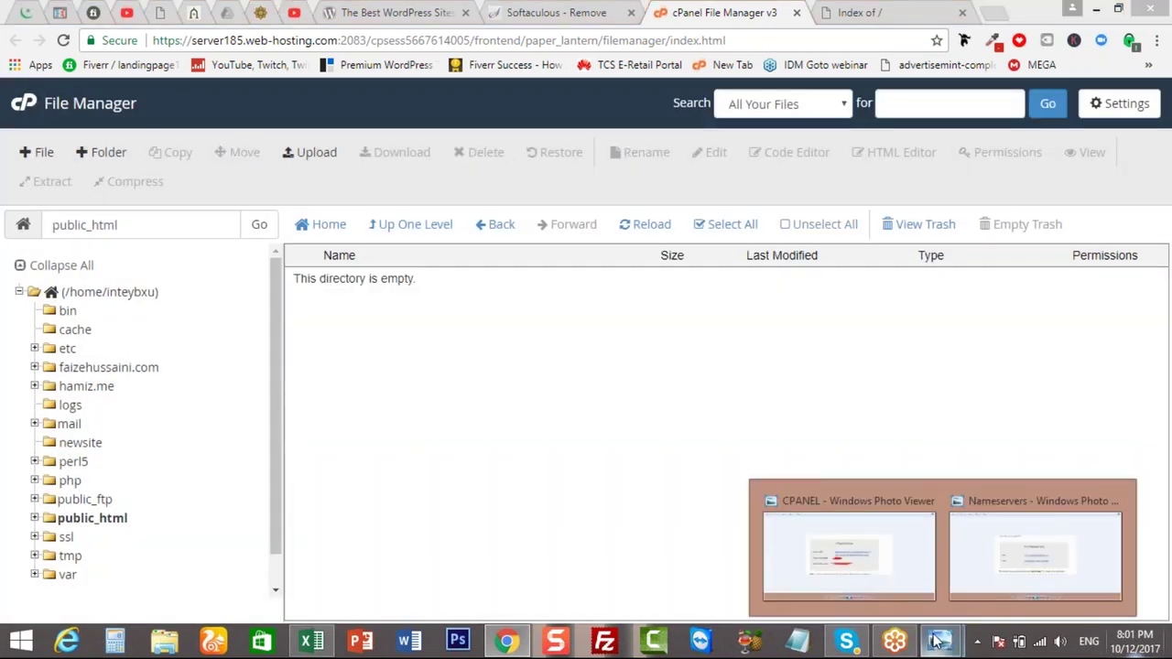
{"action": "left_click", "coordinate": [915, 588]}
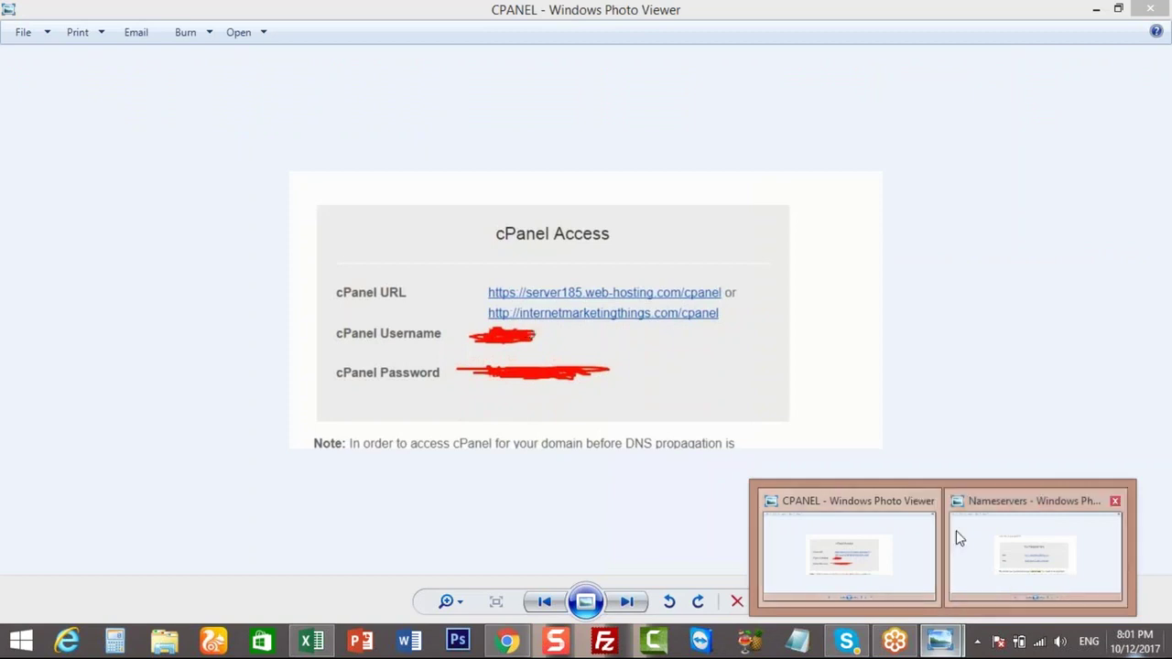
{"action": "left_click", "coordinate": [956, 530]}
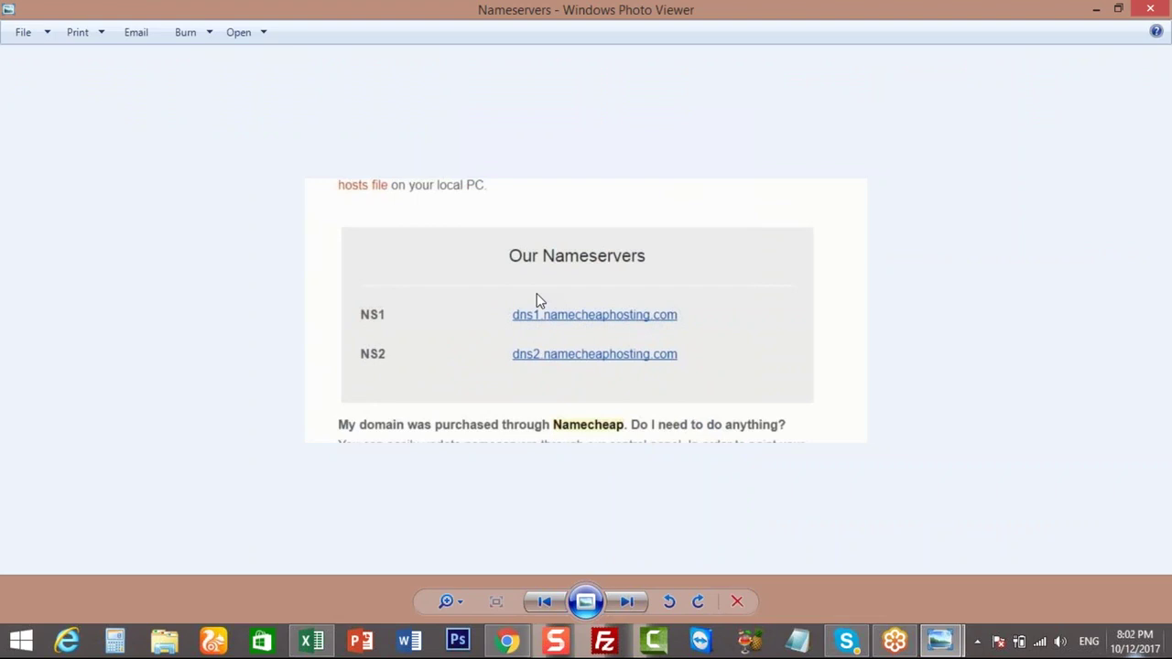
{"action": "key", "text": "Right"}
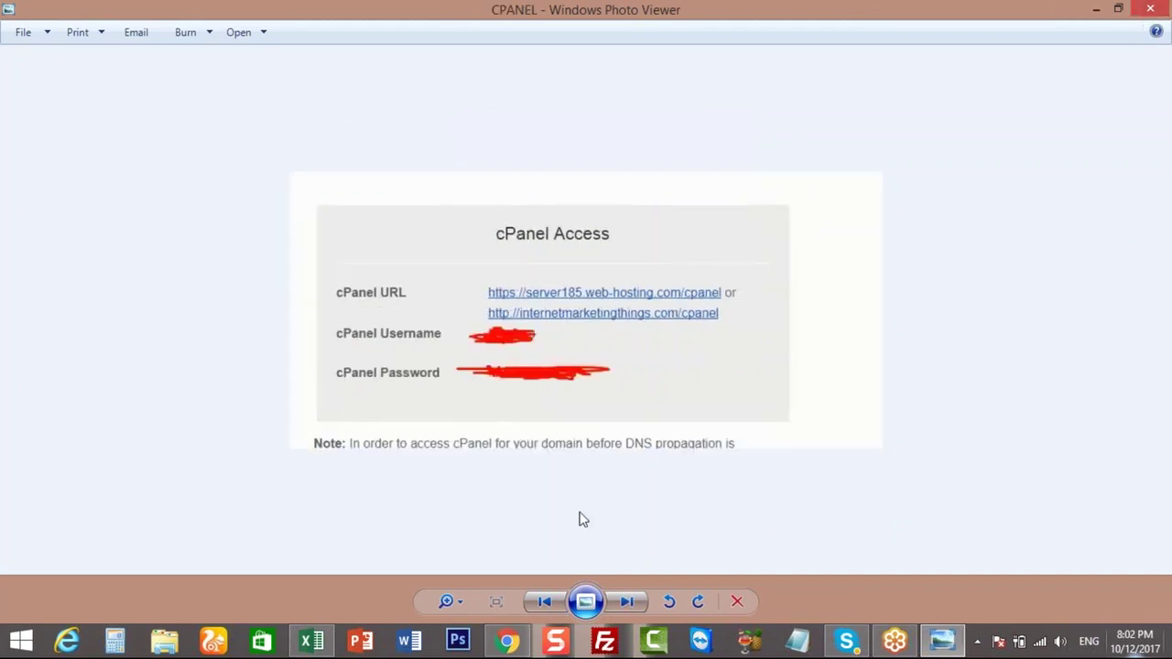
{"action": "left_click", "coordinate": [507, 641]}
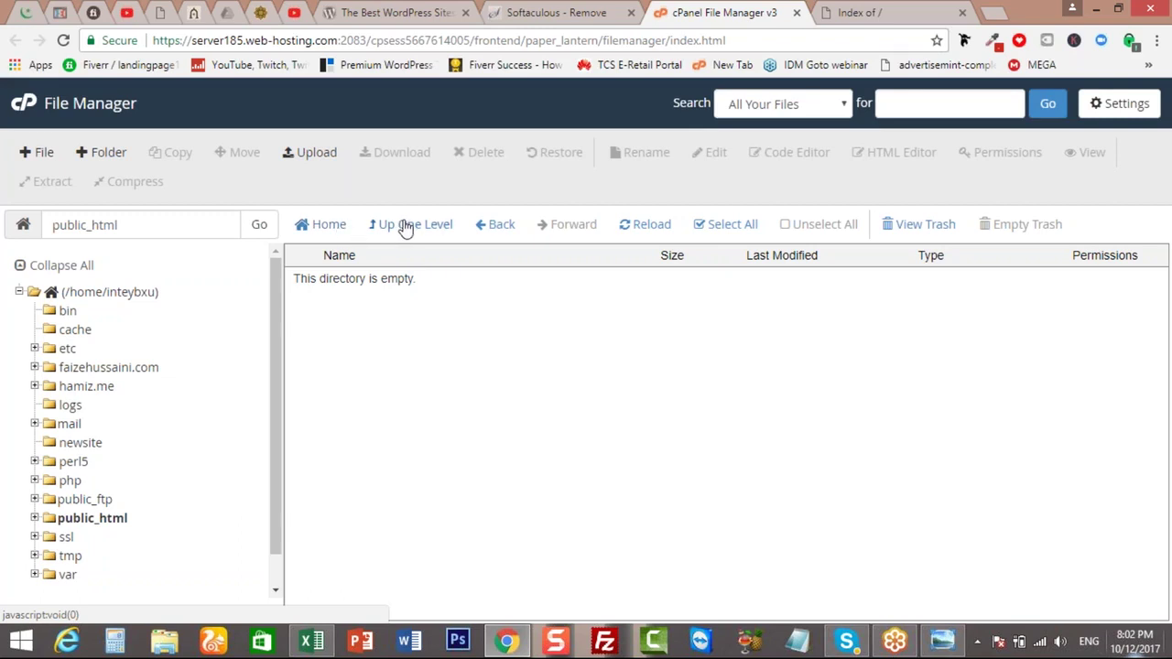
View the WordPress showcase page and its page source.
{"action": "left_click", "coordinate": [423, 9]}
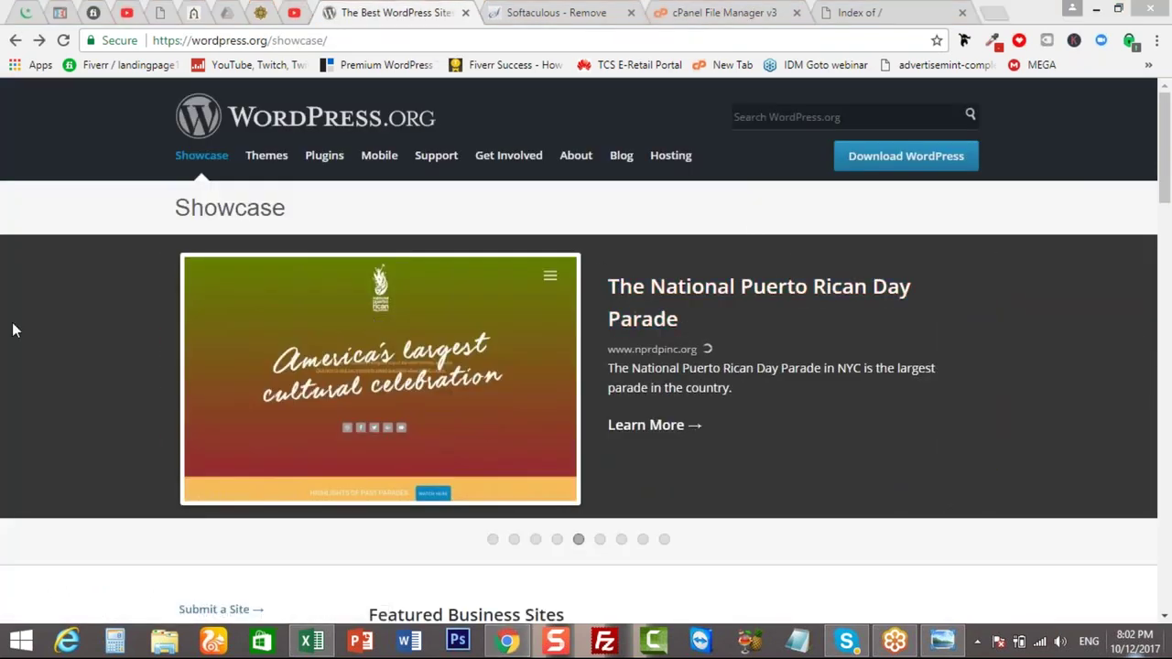
{"action": "scroll", "coordinate": [69, 331], "scroll_direction": "down", "scroll_amount": 2}
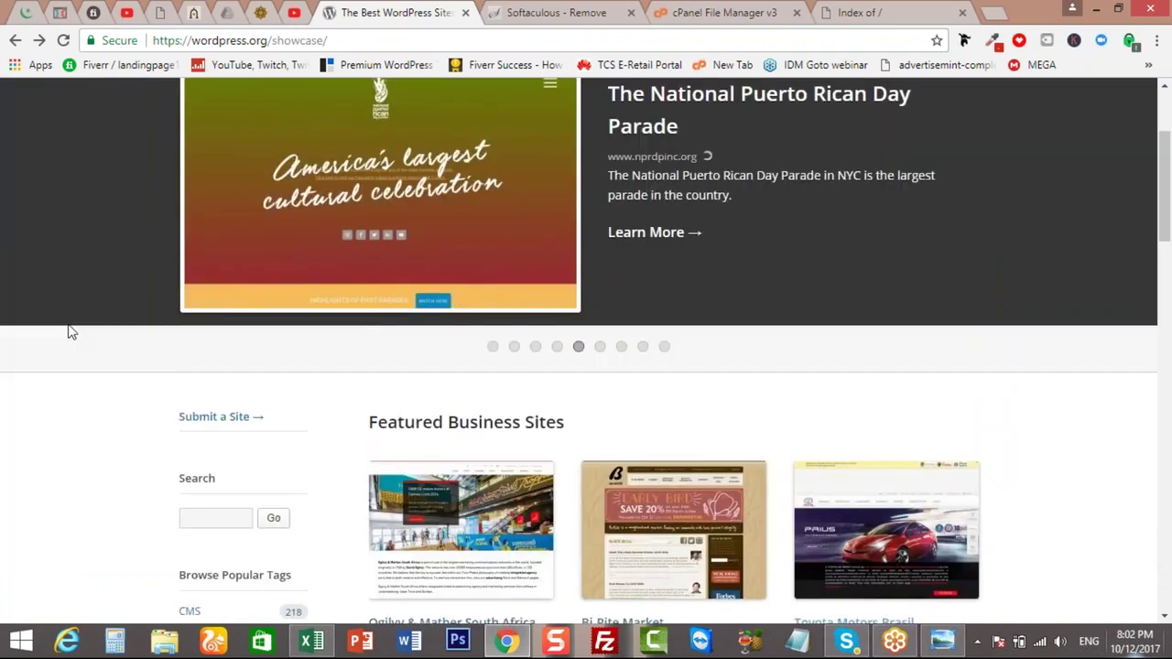
{"action": "scroll", "coordinate": [68, 331], "scroll_direction": "down", "scroll_amount": 5}
{"action": "scroll", "coordinate": [69, 331], "scroll_direction": "up", "scroll_amount": 3}
{"action": "right_click", "coordinate": [70, 327]}
{"action": "left_click", "coordinate": [120, 497]}
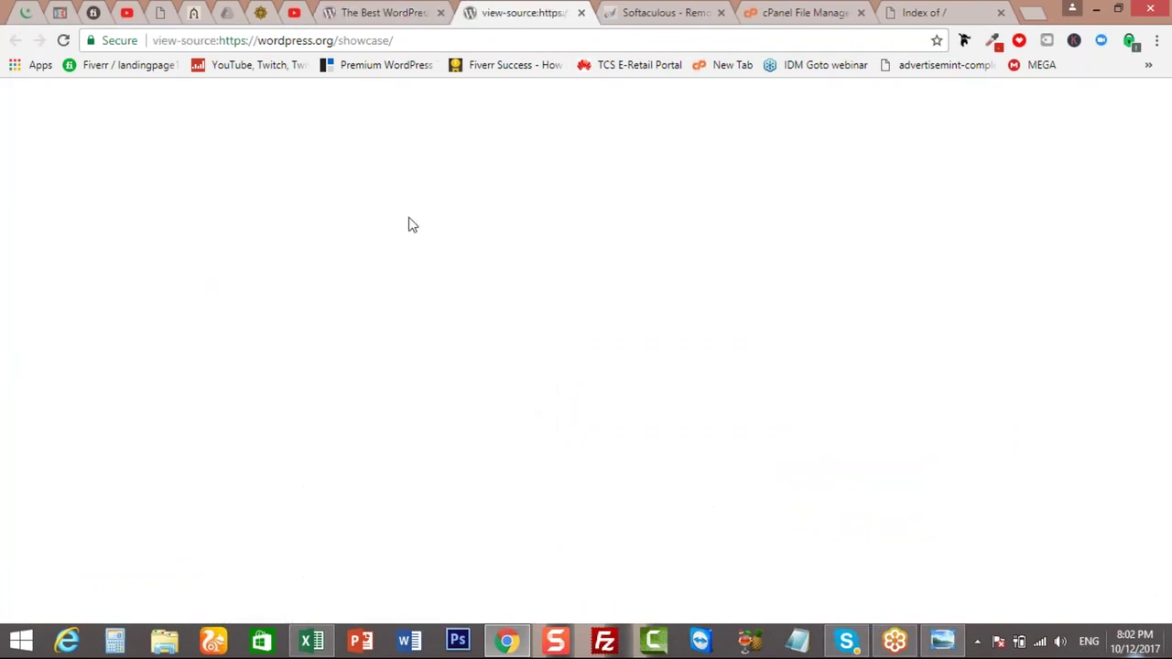
{"action": "scroll", "coordinate": [411, 223], "scroll_direction": "down", "scroll_amount": 3}
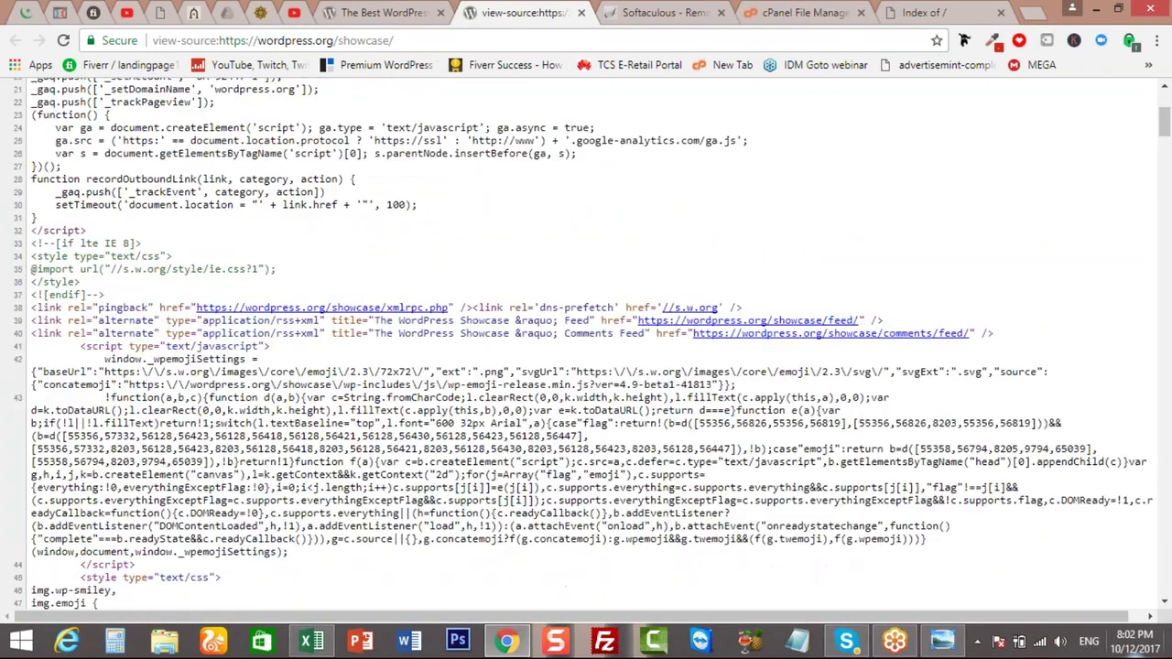
{"action": "scroll", "coordinate": [586, 343], "scroll_direction": "down", "scroll_amount": 1}
{"action": "left_click", "coordinate": [581, 13]}
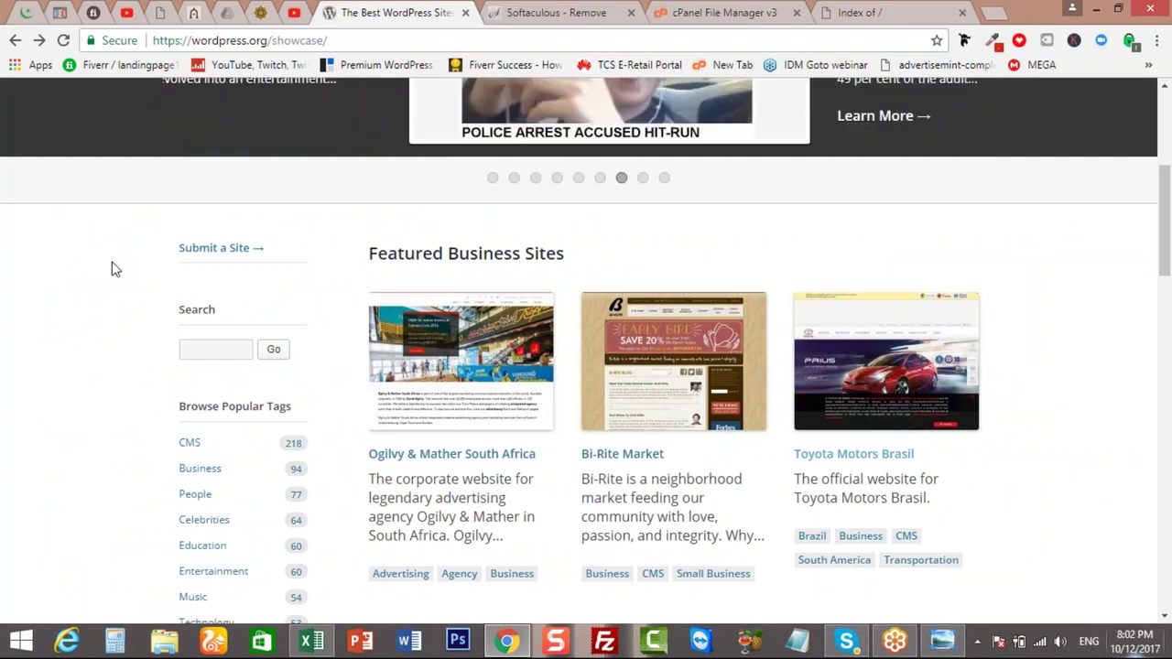
{"action": "scroll", "coordinate": [115, 269], "scroll_direction": "up", "scroll_amount": 1}
{"action": "scroll", "coordinate": [115, 269], "scroll_direction": "up", "scroll_amount": 2}
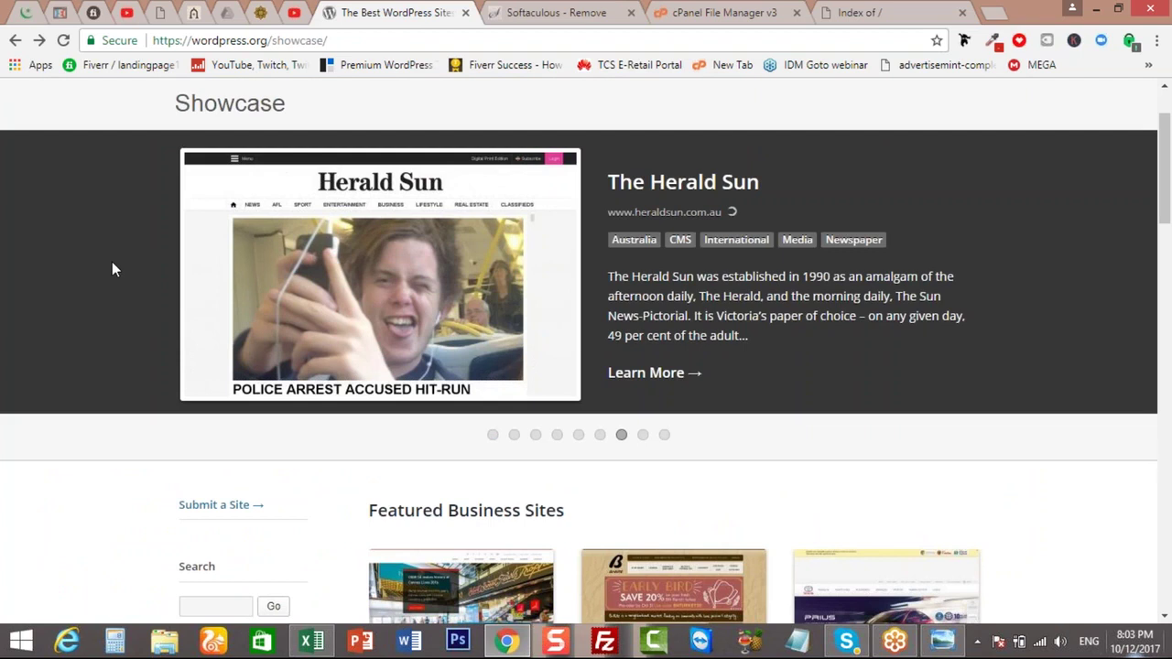
Reload the Index of / page, now listing only .SIc7CYwgY, .quarantine/ and .tmb/.
{"action": "left_click", "coordinate": [860, 13]}
{"action": "left_click", "coordinate": [822, 39]}
{"action": "key", "text": "Return"}
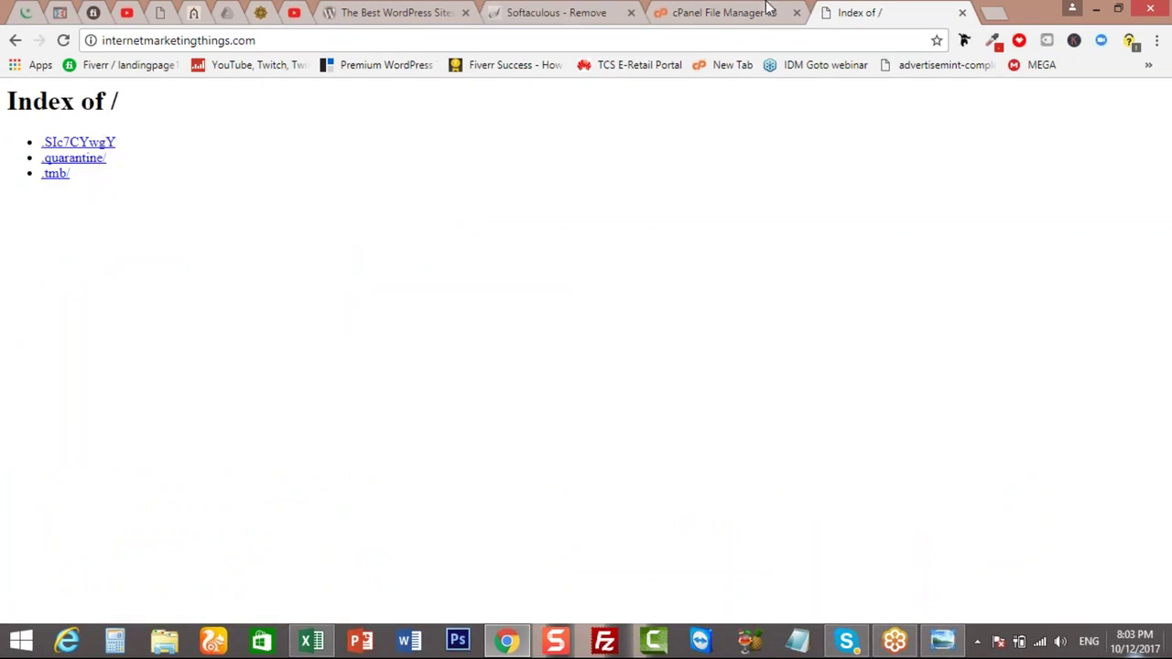
{"action": "left_click", "coordinate": [767, 12]}
Reopen public_html from the home directory, confirm it is empty, and reload with F5.
{"action": "left_click", "coordinate": [435, 229]}
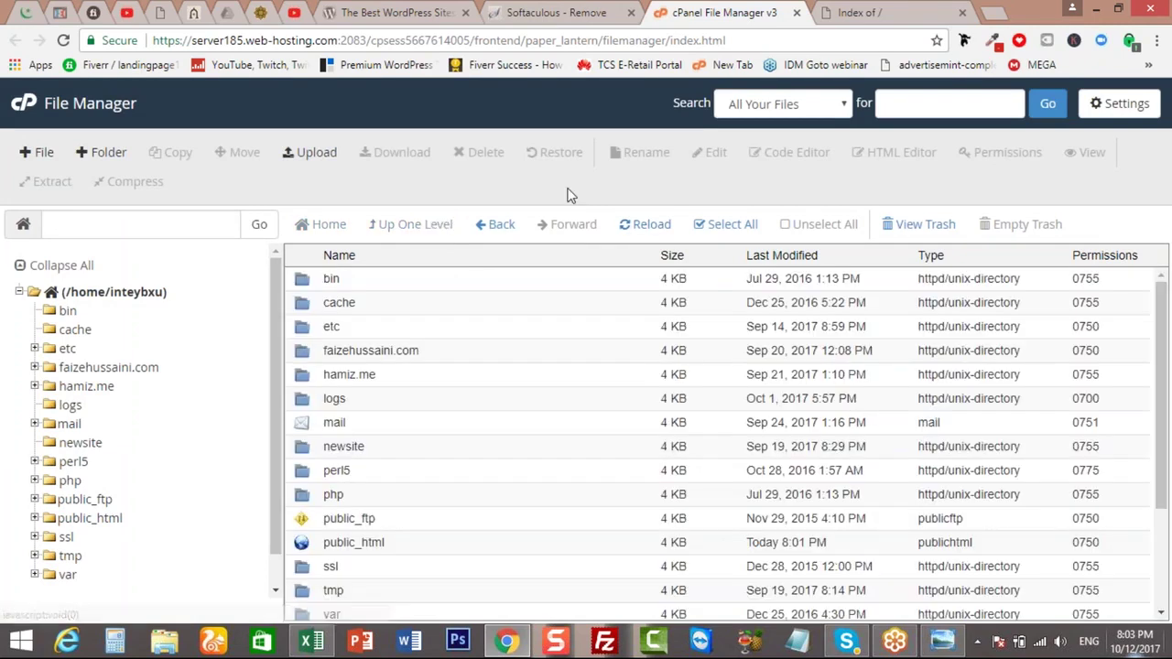
{"action": "scroll", "coordinate": [522, 333], "scroll_direction": "down", "scroll_amount": 3}
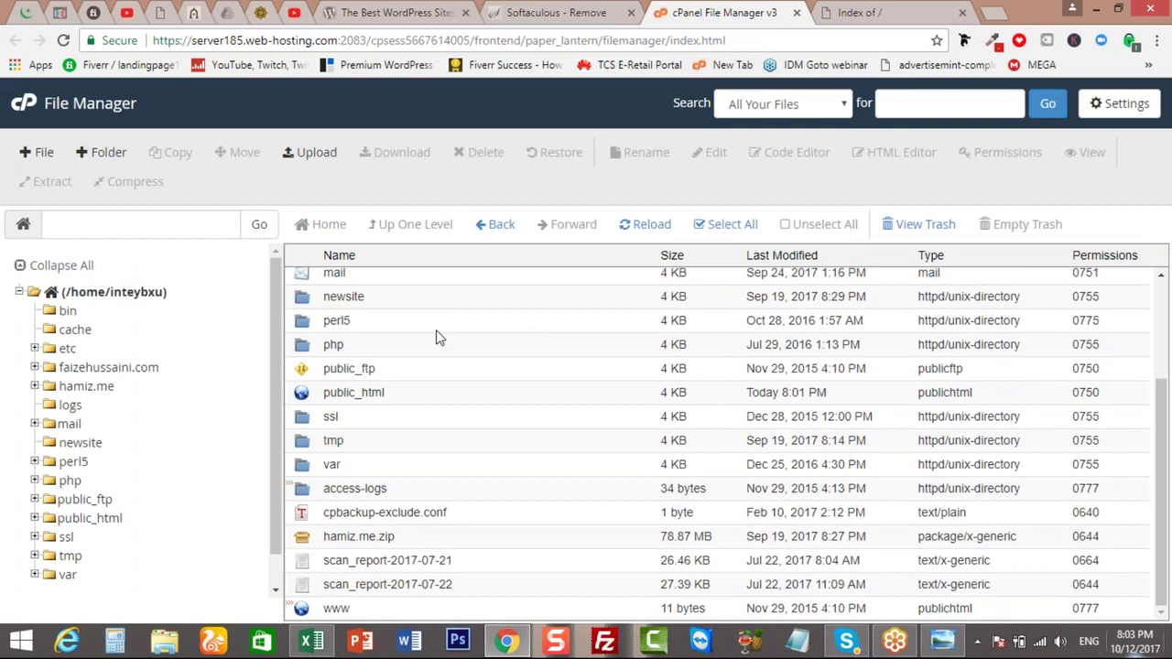
{"action": "double_click", "coordinate": [308, 395]}
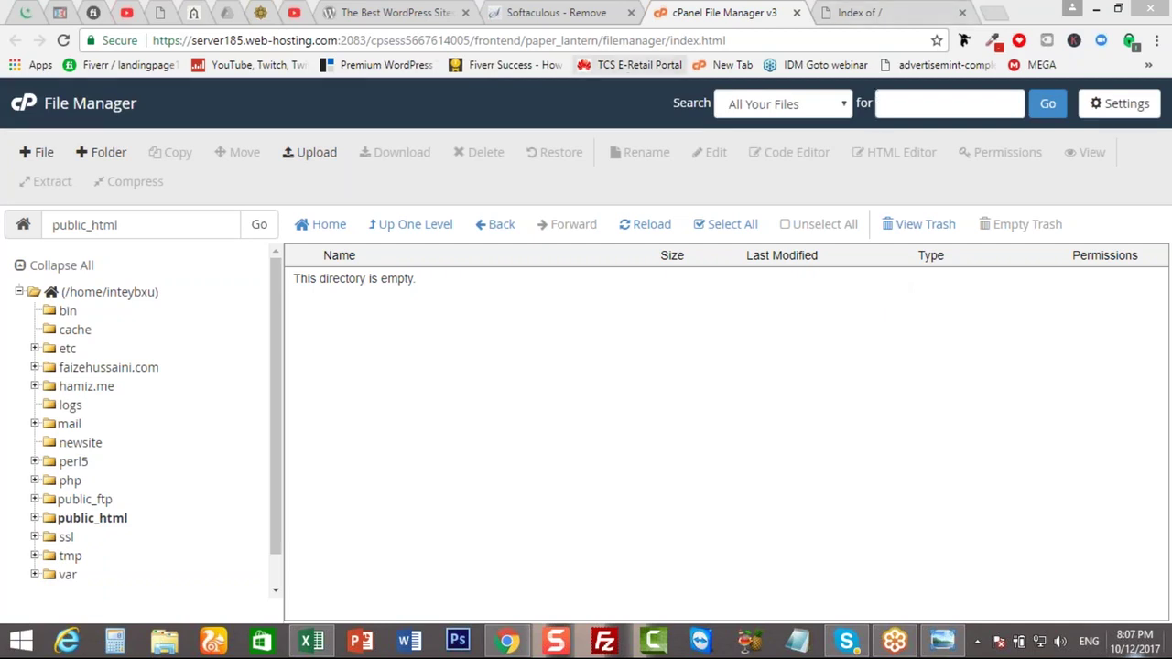
{"action": "key", "text": "F5"}
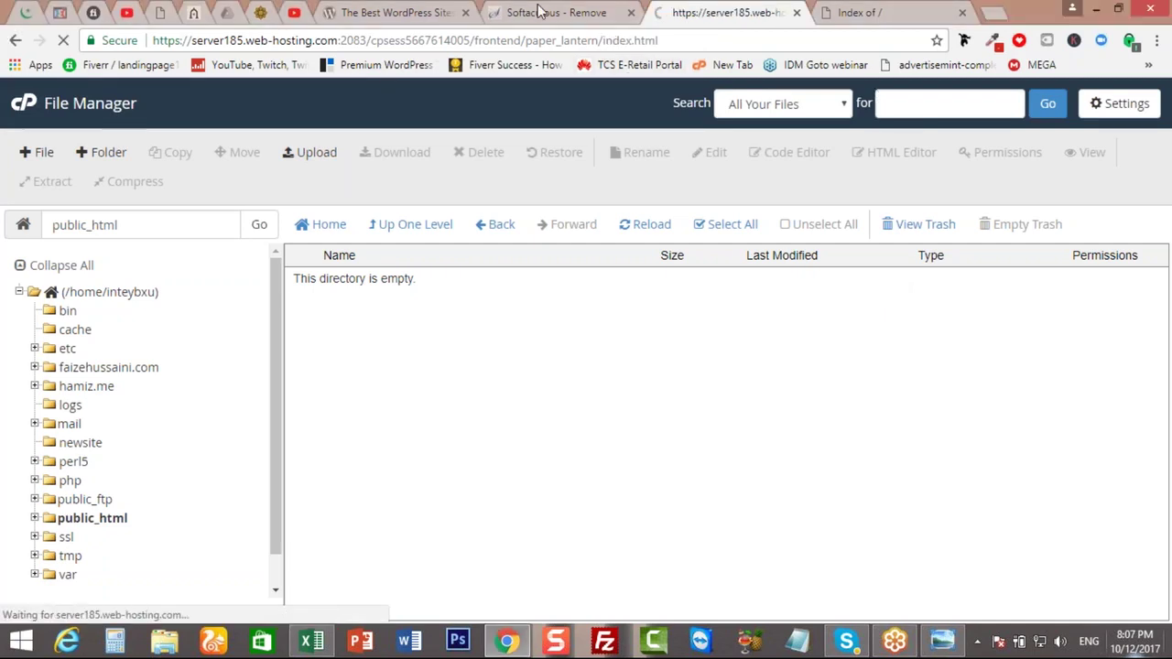
Close the duplicate cPanel main page tab.
{"action": "key", "text": "ctrl+shift+Tab"}
{"action": "left_click", "coordinate": [734, 11]}
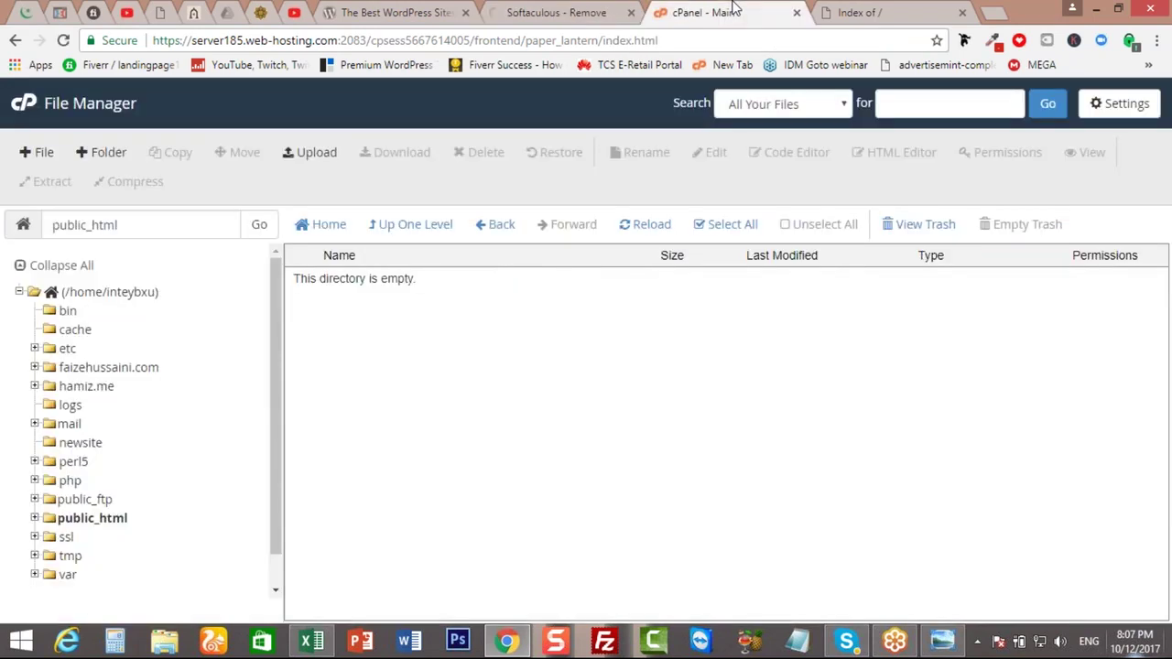
{"action": "left_click", "coordinate": [595, 13]}
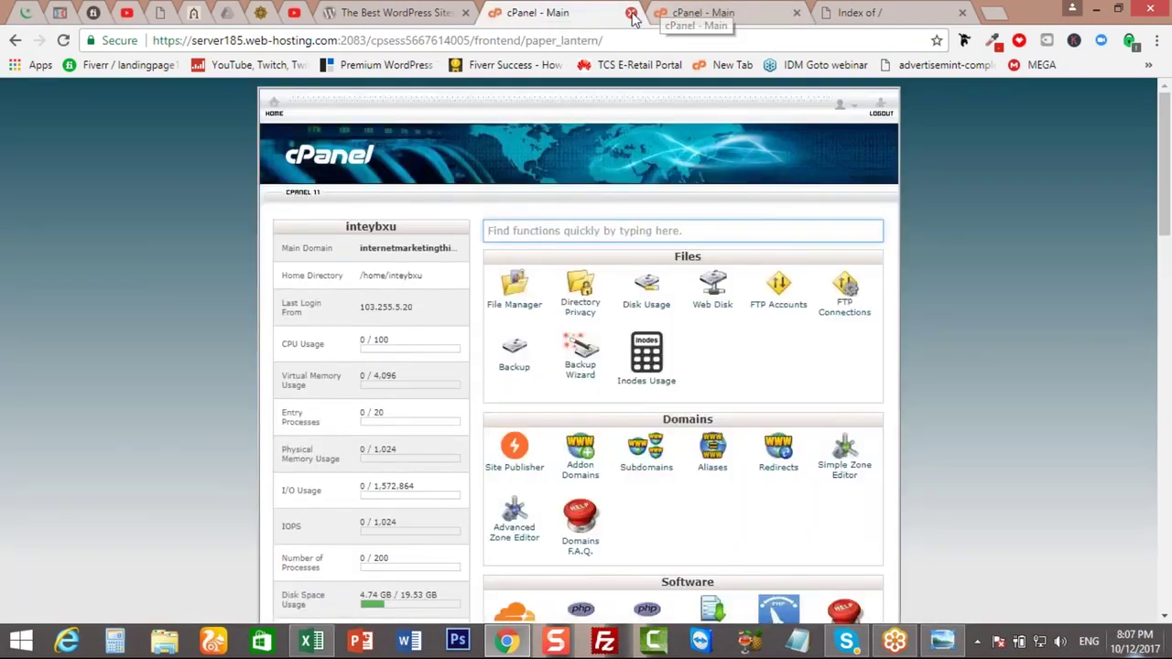
{"action": "scroll", "coordinate": [579, 357], "scroll_direction": "down", "scroll_amount": 15}
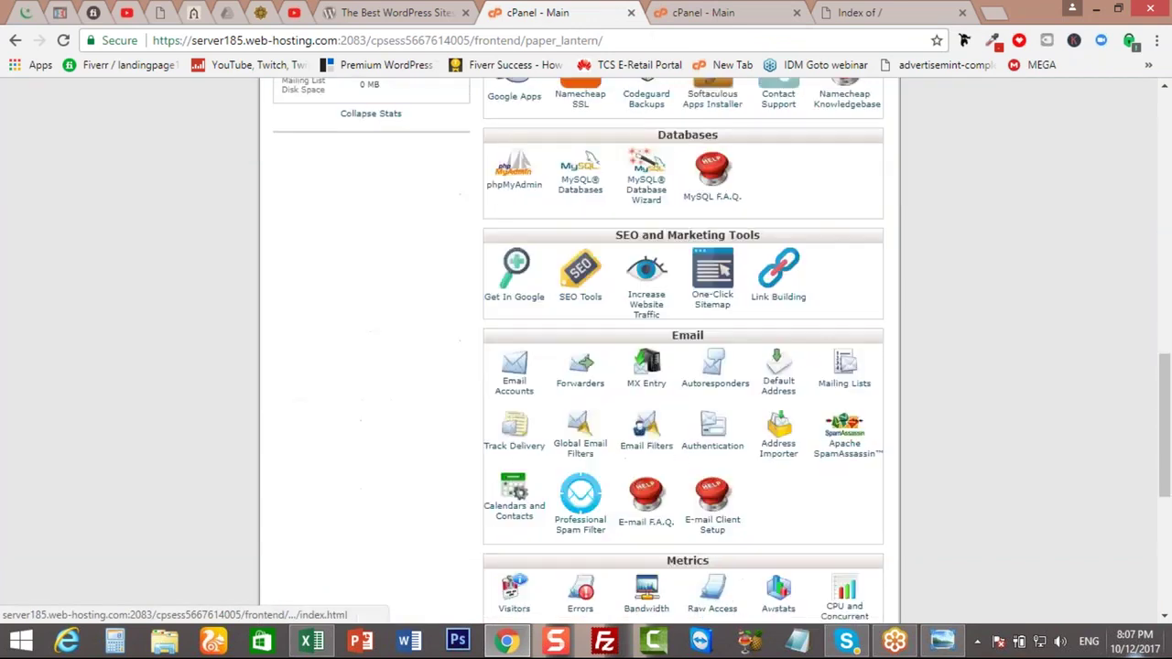
{"action": "key", "text": "ctrl+w"}
Open Softaculous's WordPress installer and its Install form.
{"action": "scroll", "coordinate": [579, 357], "scroll_direction": "down", "scroll_amount": 10}
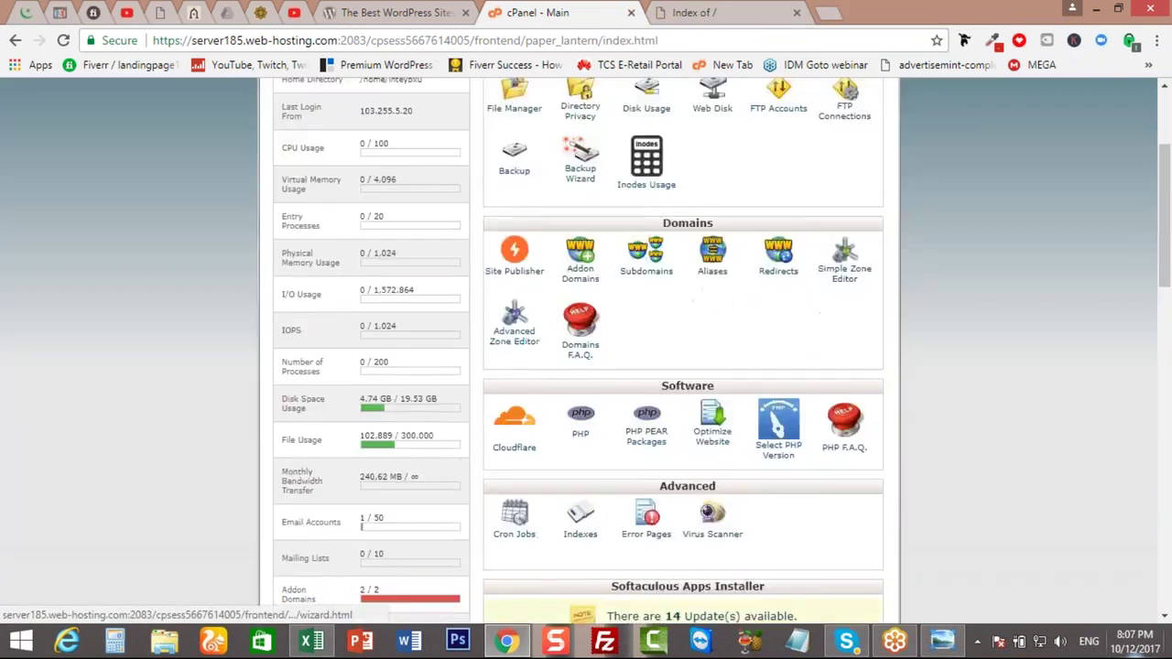
{"action": "scroll", "coordinate": [723, 412], "scroll_direction": "up", "scroll_amount": 2}
{"action": "left_click", "coordinate": [722, 470]}
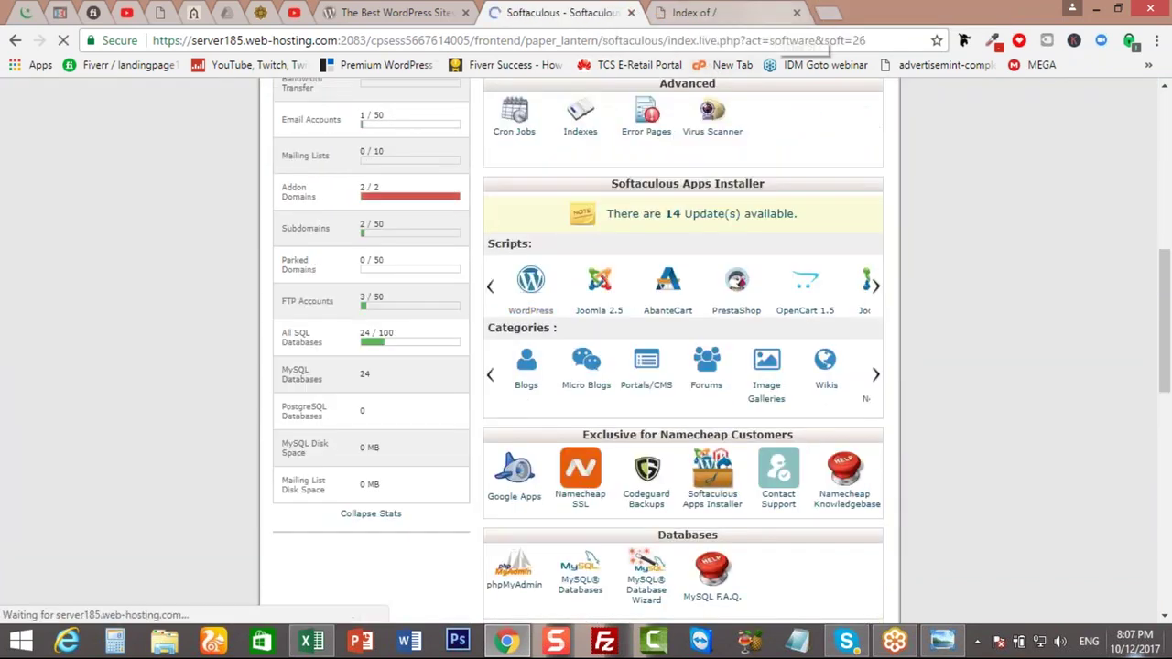
{"action": "left_click", "coordinate": [694, 12]}
{"action": "left_click", "coordinate": [611, 11]}
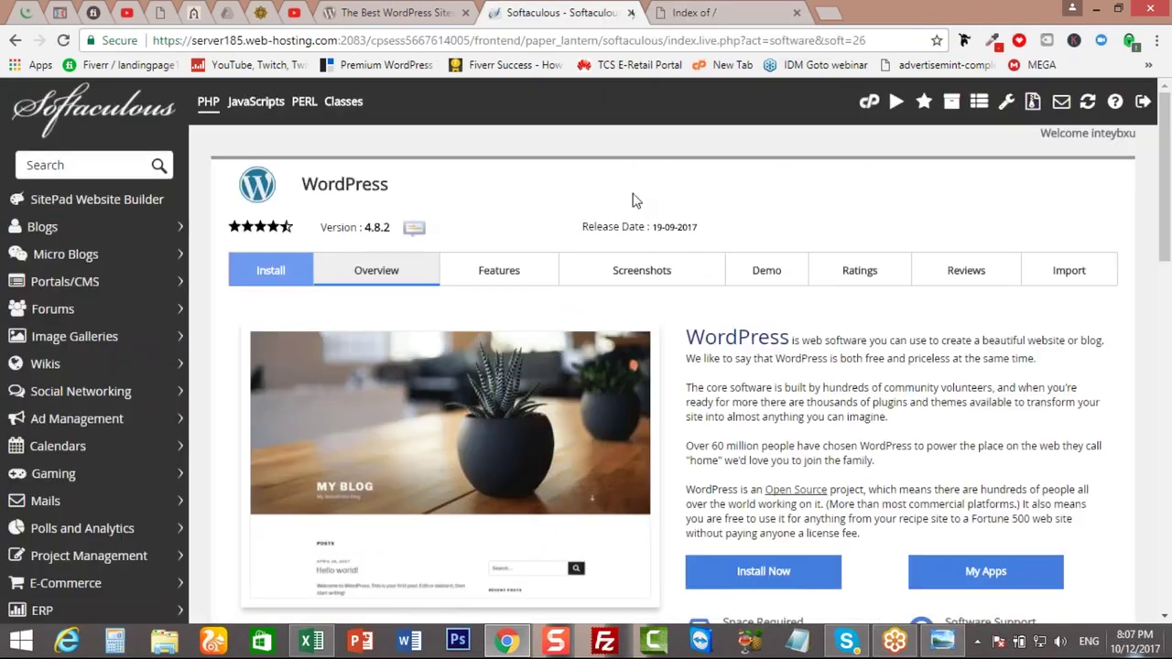
{"action": "left_click", "coordinate": [295, 267]}
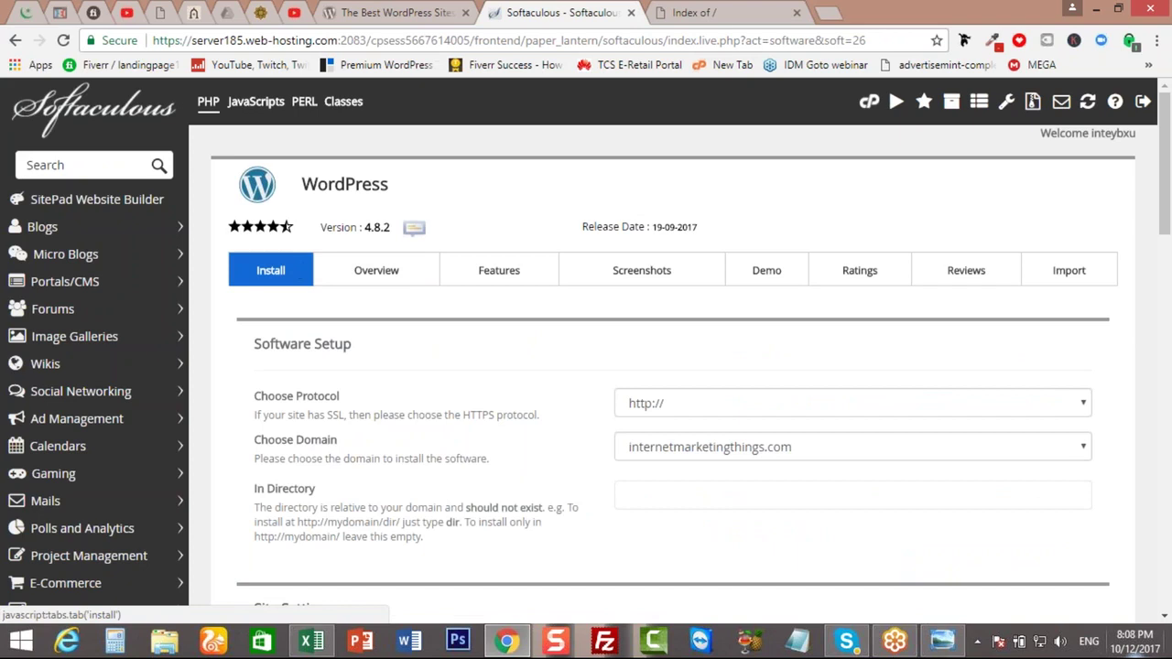
{"action": "left_click", "coordinate": [798, 641]}
Write '1- CPANEL login' and '2- WordPress APP.' in the Notepad note.
{"action": "type", "text": "1-"}
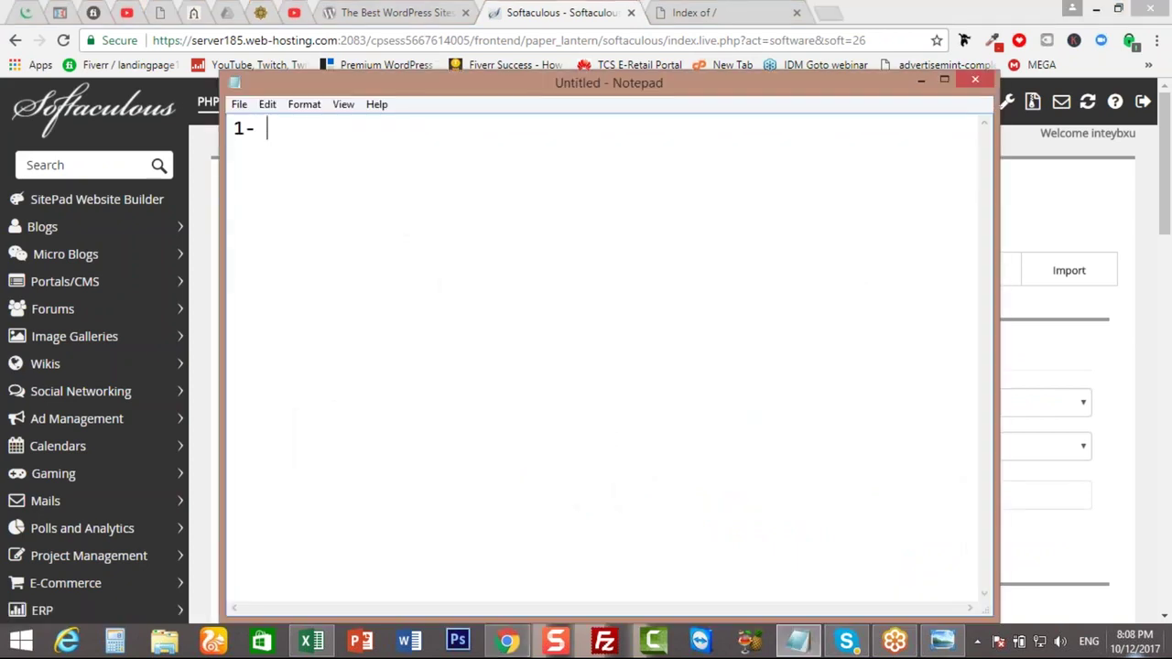
{"action": "key", "text": "Caps_Lock"}
{"action": "type", "text": "CPANEL"}
{"action": "key", "text": "Caps_Lock"}
{"action": "type", "text": "login"}
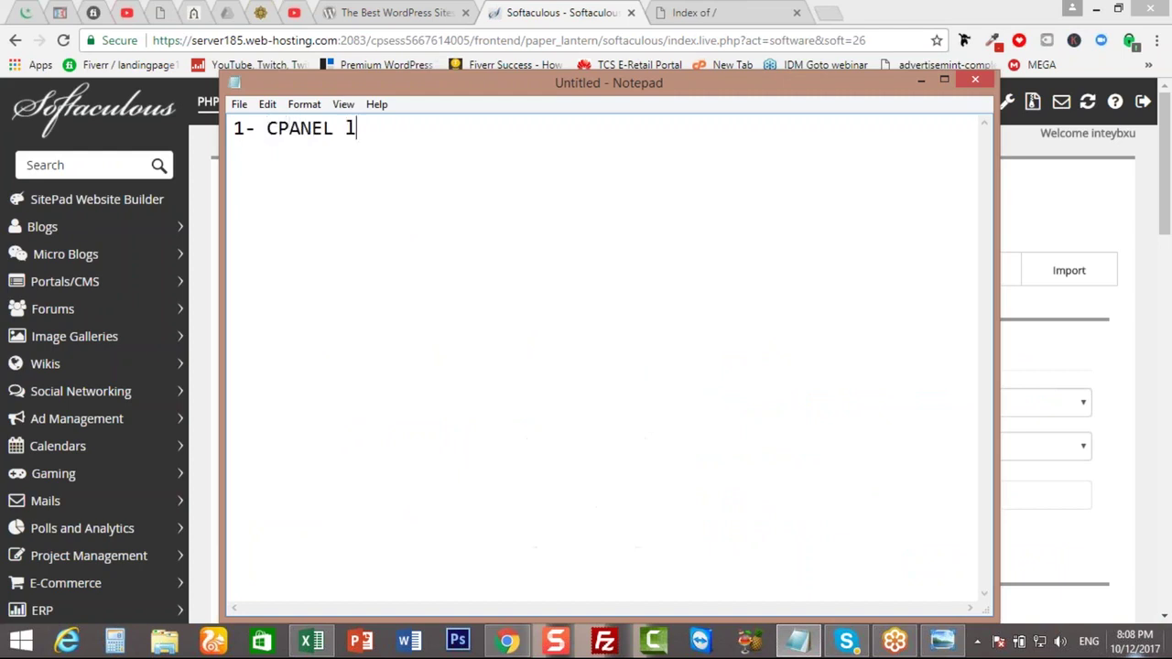
{"action": "key", "text": "Return"}
{"action": "type", "text": "2- W"}
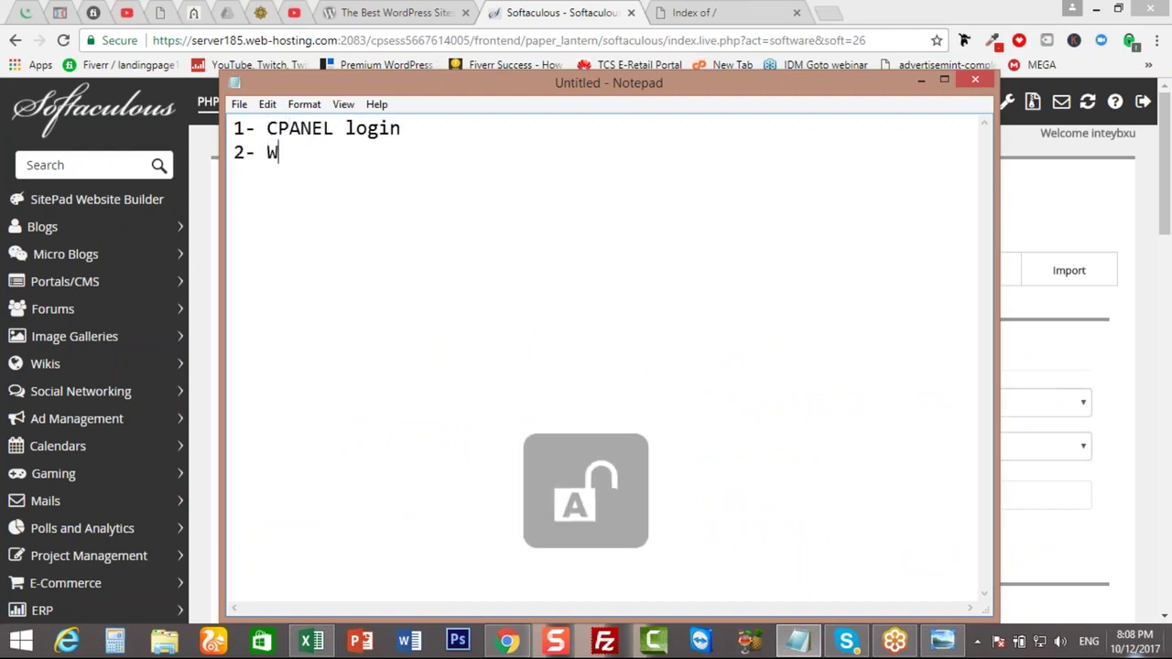
{"action": "type", "text": "ord"}
{"action": "key", "text": "Caps_Lock"}
{"action": "type", "text": "PrES"}
{"action": "key", "text": "Caps_Lock"}
{"action": "key", "text": "BackSpace"}
{"action": "key", "text": "BackSpace"}
{"action": "type", "text": "ess"}
{"action": "key", "text": "Caps_Lock"}
{"action": "type", "text": "APPSA"}
{"action": "key", "text": "BackSpace"}
{"action": "key", "text": "BackSpace"}
{"action": "key", "text": "Caps_Lock"}
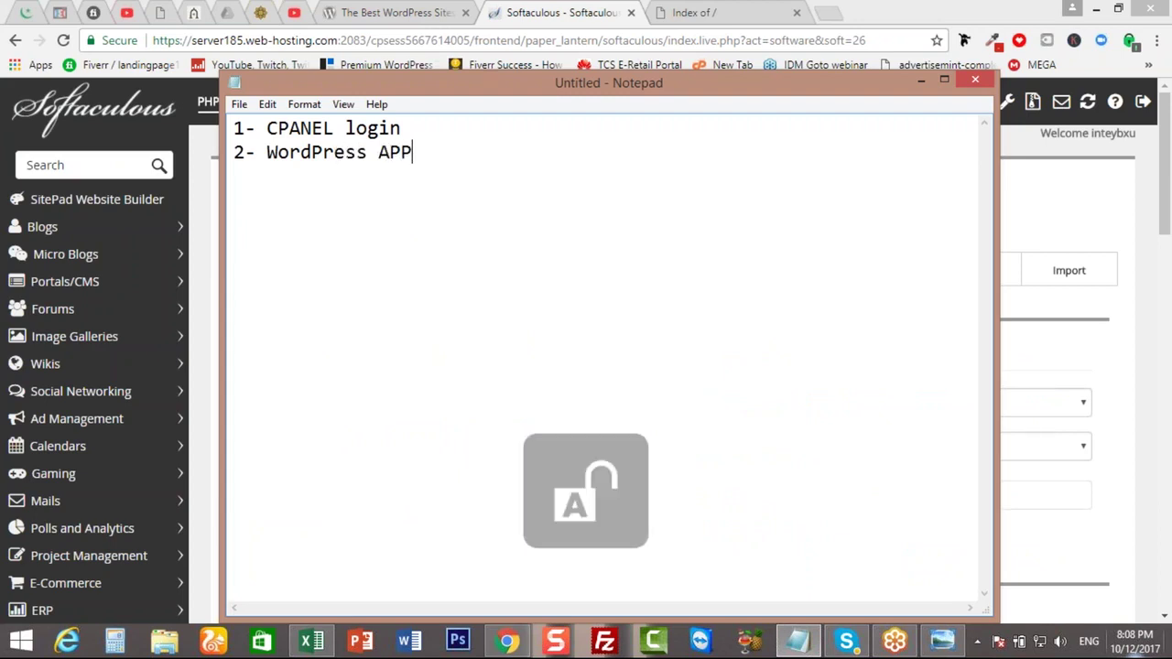
{"action": "type", "text": "."}
Add the line '3- Click Install' and begin line '4-' in the note.
{"action": "key", "text": "Return"}
{"action": "type", "text": "3-"}
{"action": "key", "text": "Caps_Lock"}
{"action": "type", "text": "I"}
{"action": "key", "text": "Caps_Lock"}
{"action": "type", "text": "nstall"}
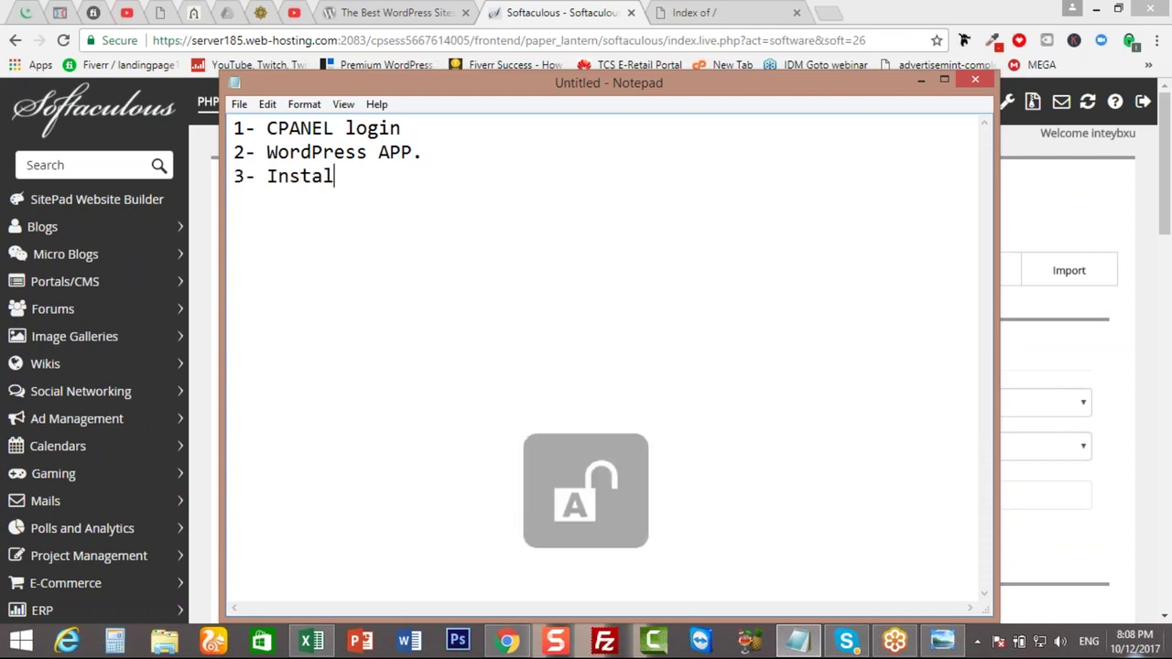
{"action": "key", "text": "Left"}
{"action": "key", "text": "Left"}
{"action": "key", "text": "Left"}
{"action": "key", "text": "Left"}
{"action": "key", "text": "Left"}
{"action": "key", "text": "Left"}
{"action": "key", "text": "Left"}
{"action": "key", "text": "Caps_Lock"}
{"action": "type", "text": "C"}
{"action": "key", "text": "Caps_Lock"}
{"action": "type", "text": "lick"}
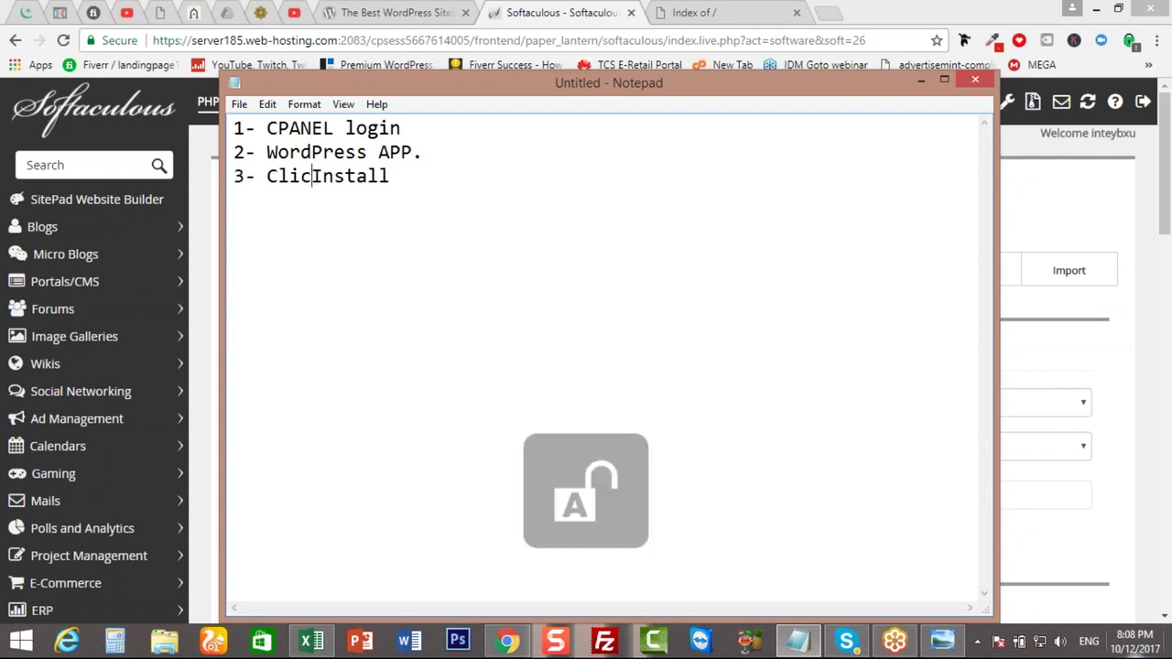
{"action": "left_click", "coordinate": [721, 190]}
{"action": "key", "text": "Return"}
{"action": "type", "text": "4-"}
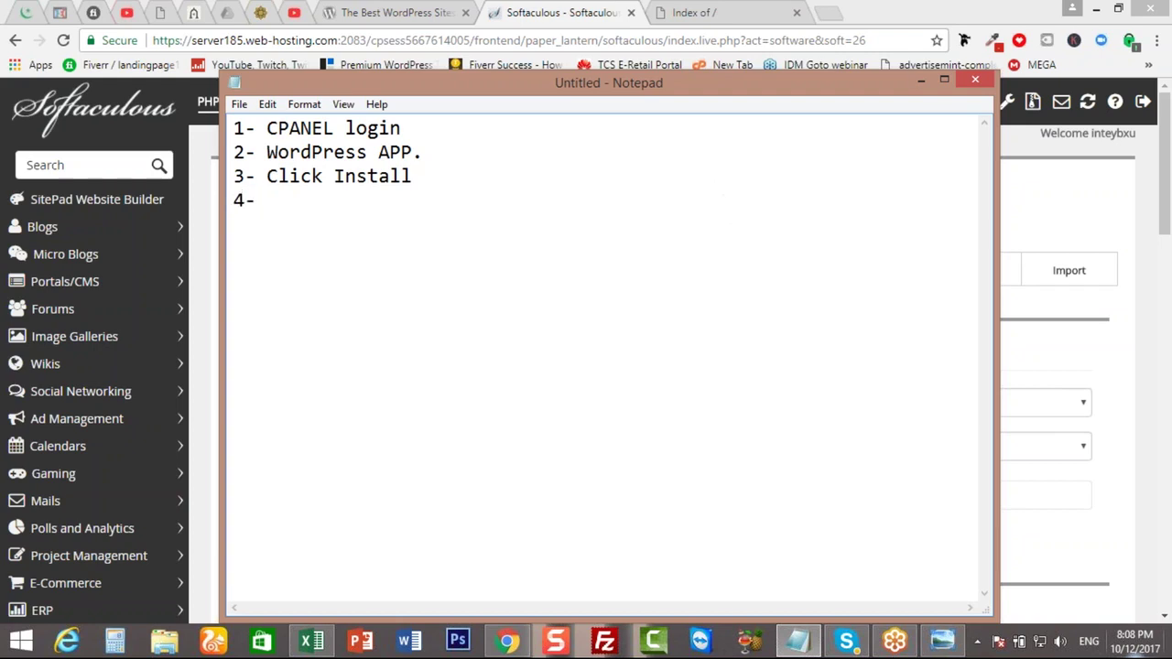
{"action": "left_click", "coordinate": [923, 80]}
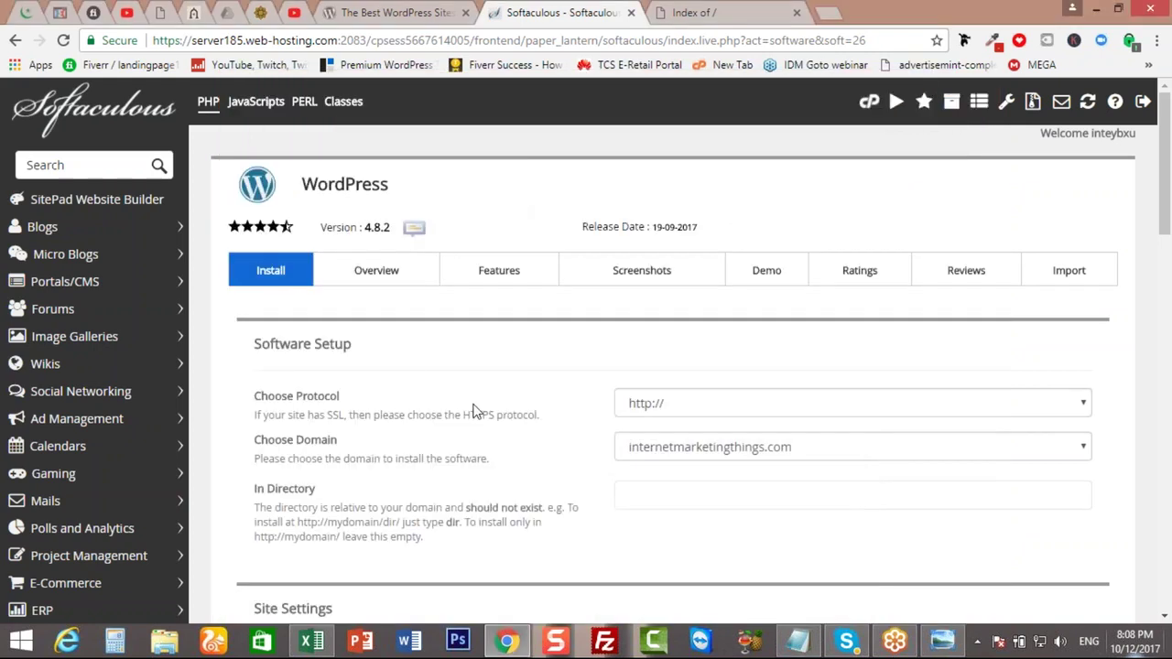
Keep internetmarketingthings.com as the install domain with an empty install directory.
{"action": "scroll", "coordinate": [475, 412], "scroll_direction": "down", "scroll_amount": 1}
{"action": "left_click", "coordinate": [650, 333]}
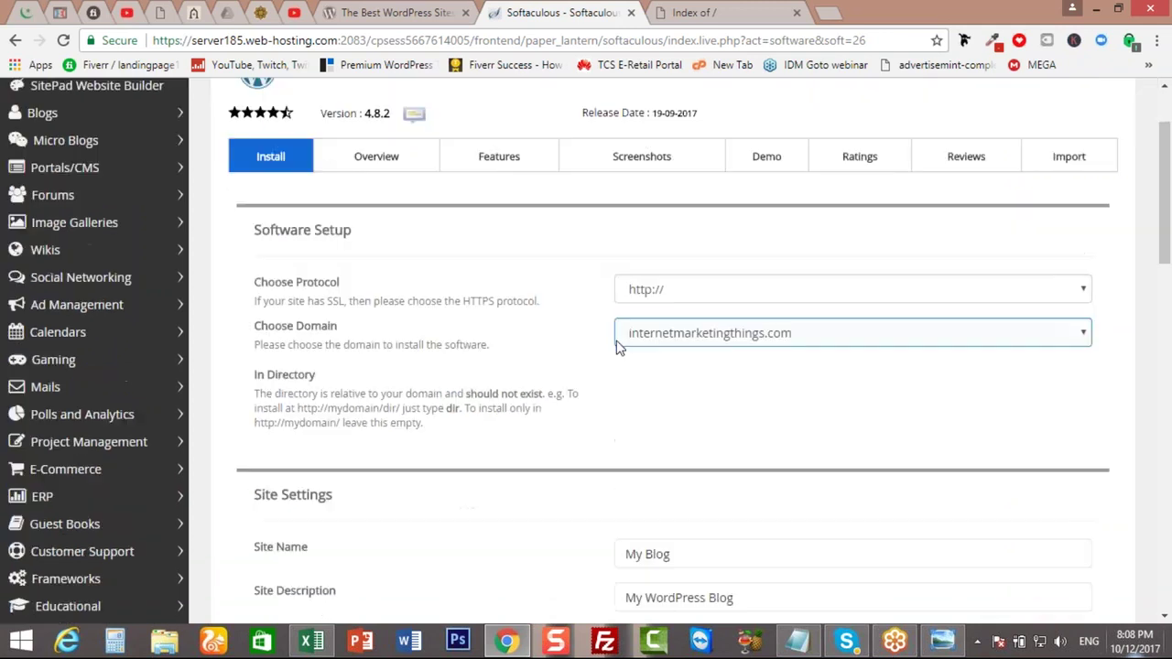
{"action": "left_click", "coordinate": [648, 355]}
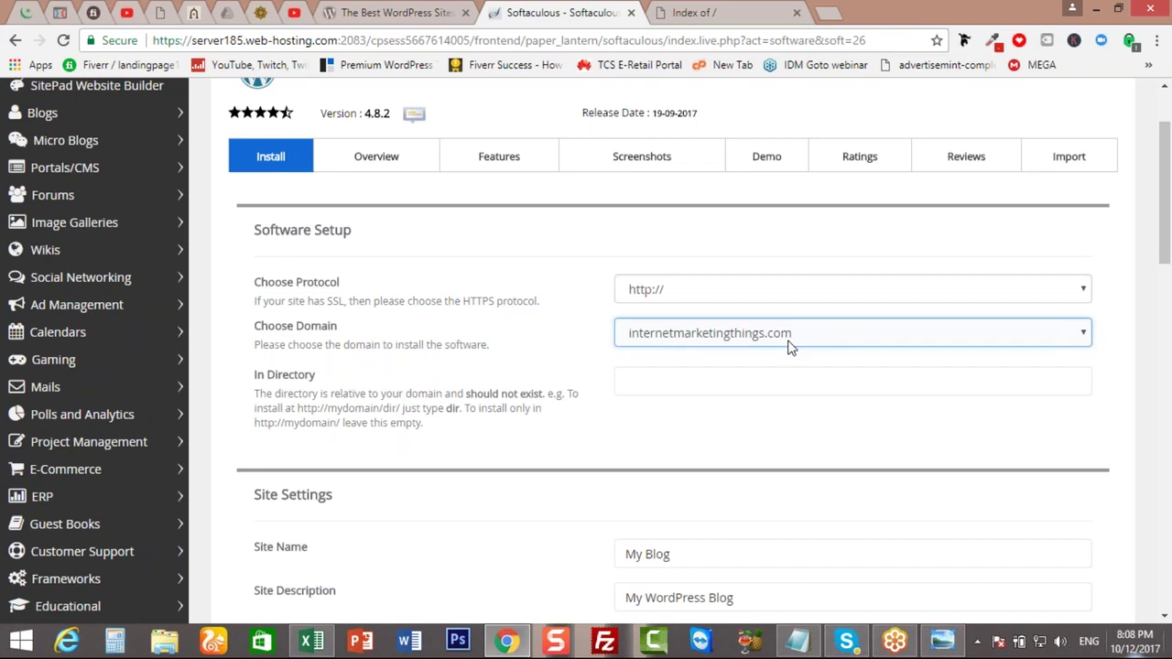
{"action": "left_click", "coordinate": [735, 341]}
{"action": "left_click", "coordinate": [737, 359]}
{"action": "left_click", "coordinate": [738, 375]}
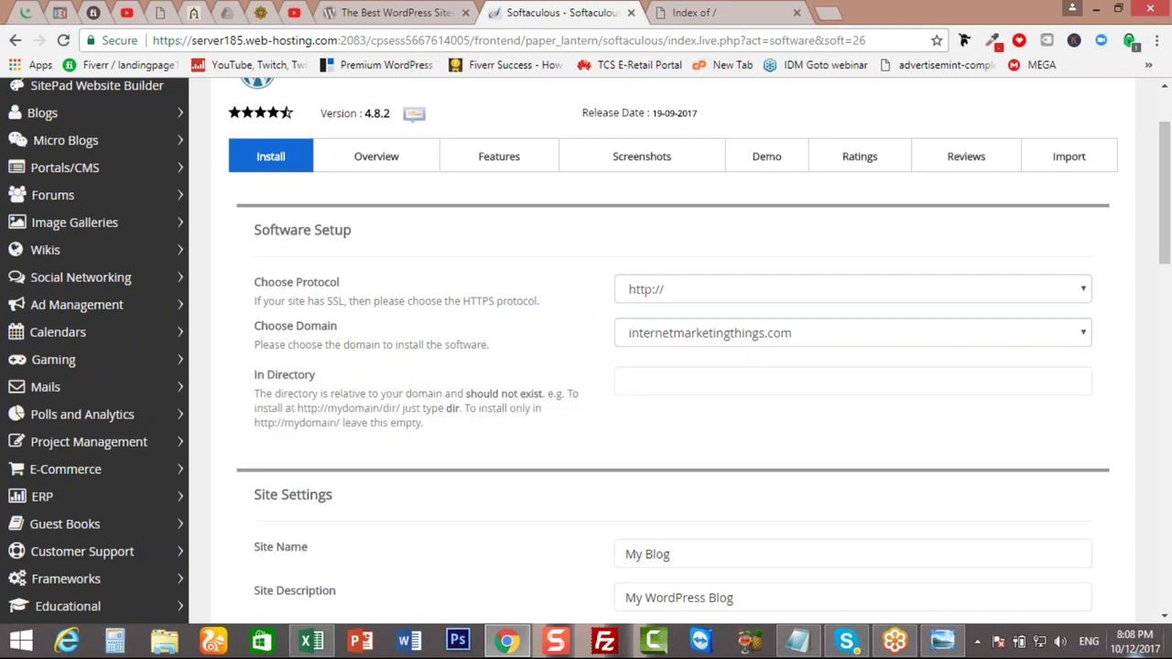
{"action": "left_click", "coordinate": [647, 424]}
{"action": "scroll", "coordinate": [646, 424], "scroll_direction": "down", "scroll_amount": 1}
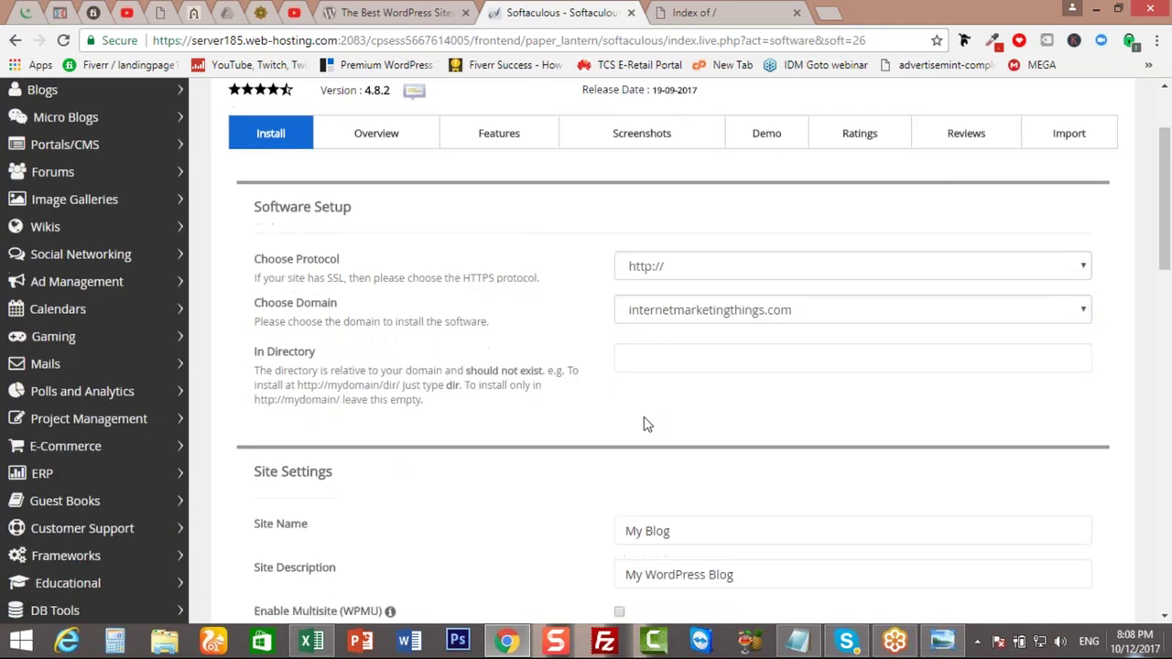
{"action": "scroll", "coordinate": [647, 424], "scroll_direction": "down", "scroll_amount": 2}
Replace the 'My Blog' site name with the owner's blog name and set description 'For IDM'.
{"action": "left_click", "coordinate": [685, 392]}
{"action": "triple_click", "coordinate": [669, 392]}
{"action": "key", "text": "Caps_Lock"}
{"action": "type", "text": "Hamiz's"}
{"action": "key", "text": "Caps_Lock"}
{"action": "type", "text": "B"}
{"action": "key", "text": "Caps_Lock"}
{"action": "type", "text": "log"}
{"action": "key", "text": "Tab"}
{"action": "key", "text": "Caps_Lock"}
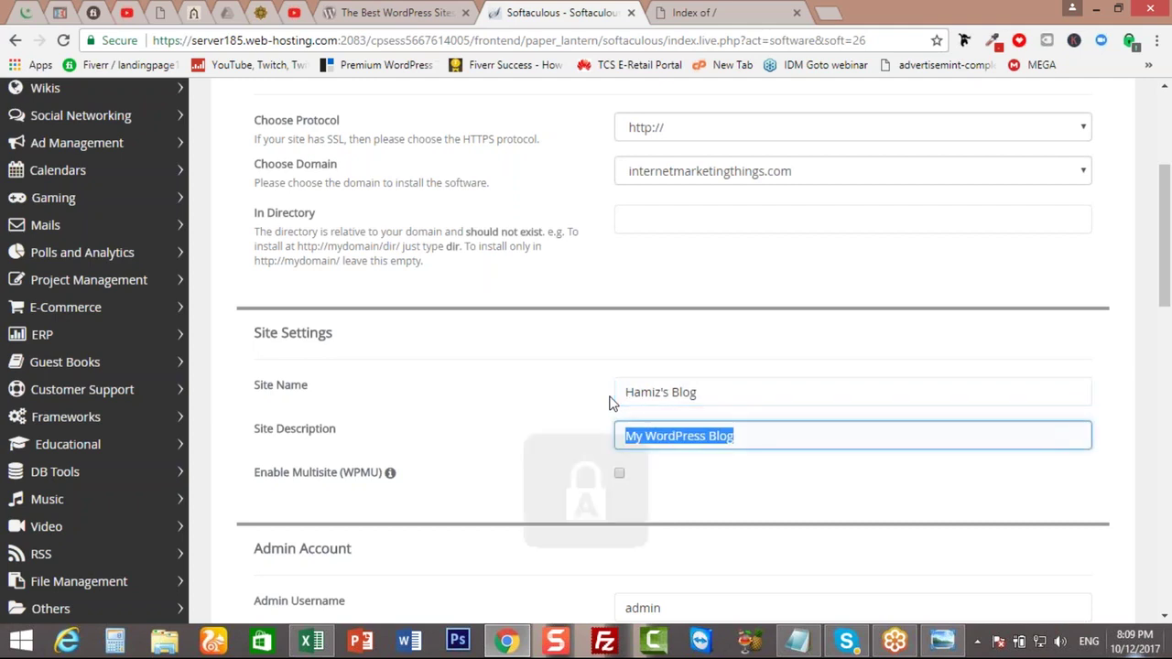
{"action": "type", "text": "For ID"}
{"action": "key", "text": "Caps_Lock"}
{"action": "type", "text": "M"}
{"action": "left_click", "coordinate": [612, 403]}
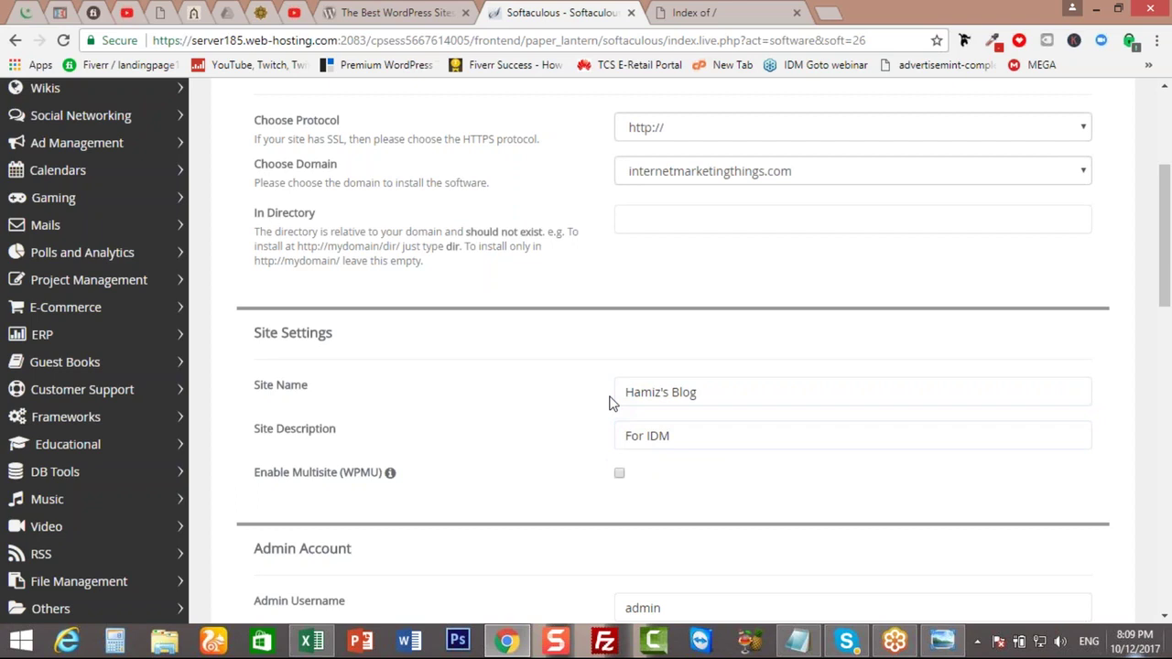
{"action": "scroll", "coordinate": [605, 442], "scroll_direction": "down", "scroll_amount": 3}
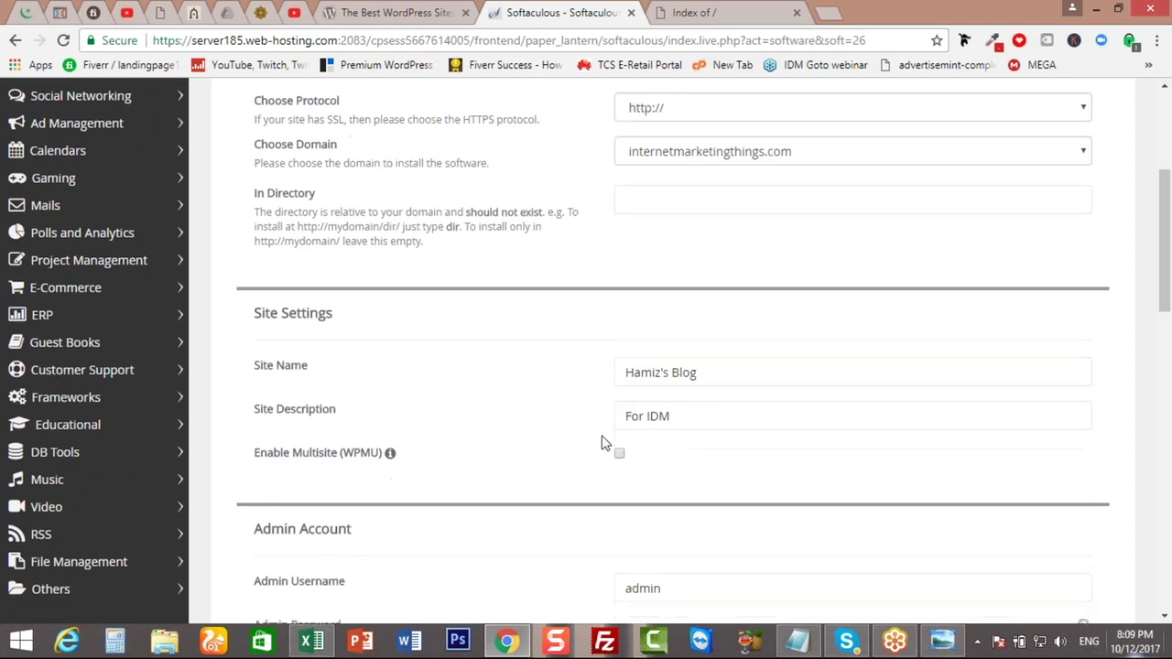
Replace the default admin password and fill in the admin's e-mail address.
{"action": "left_click", "coordinate": [625, 355]}
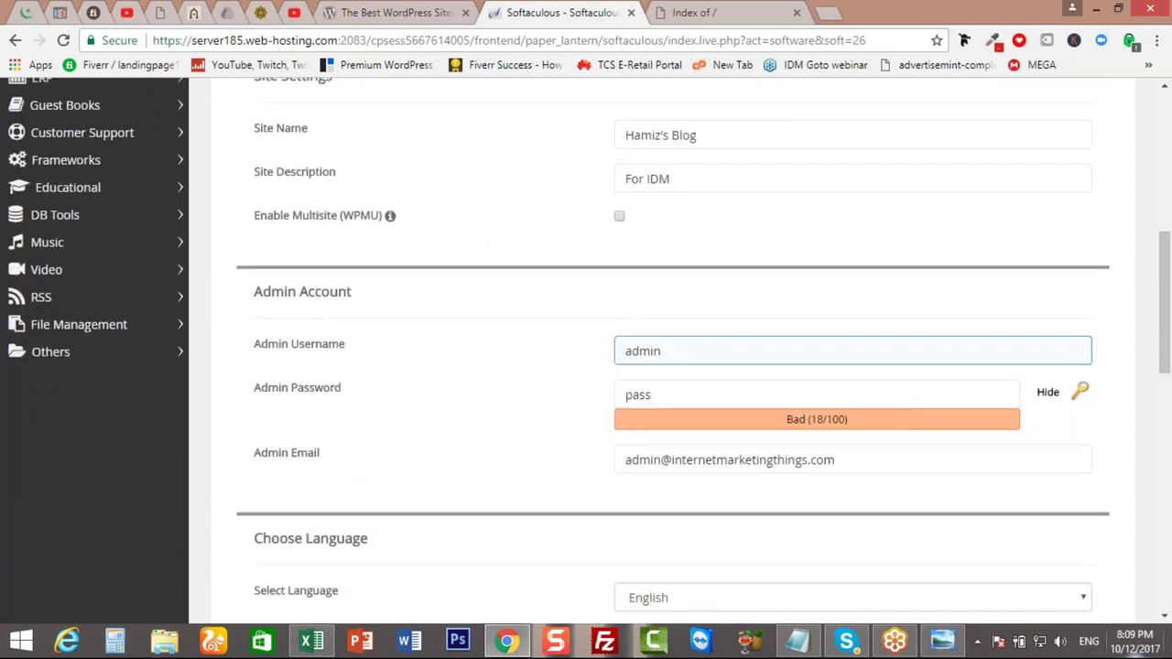
{"action": "double_click", "coordinate": [652, 395]}
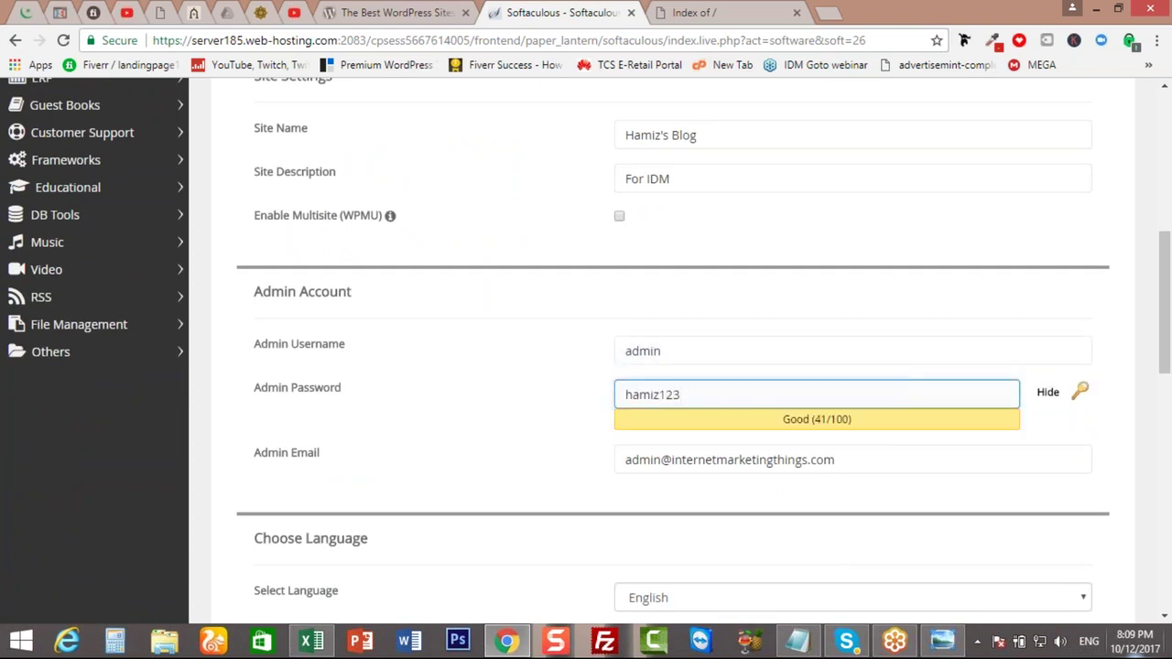
{"action": "left_click", "coordinate": [602, 391]}
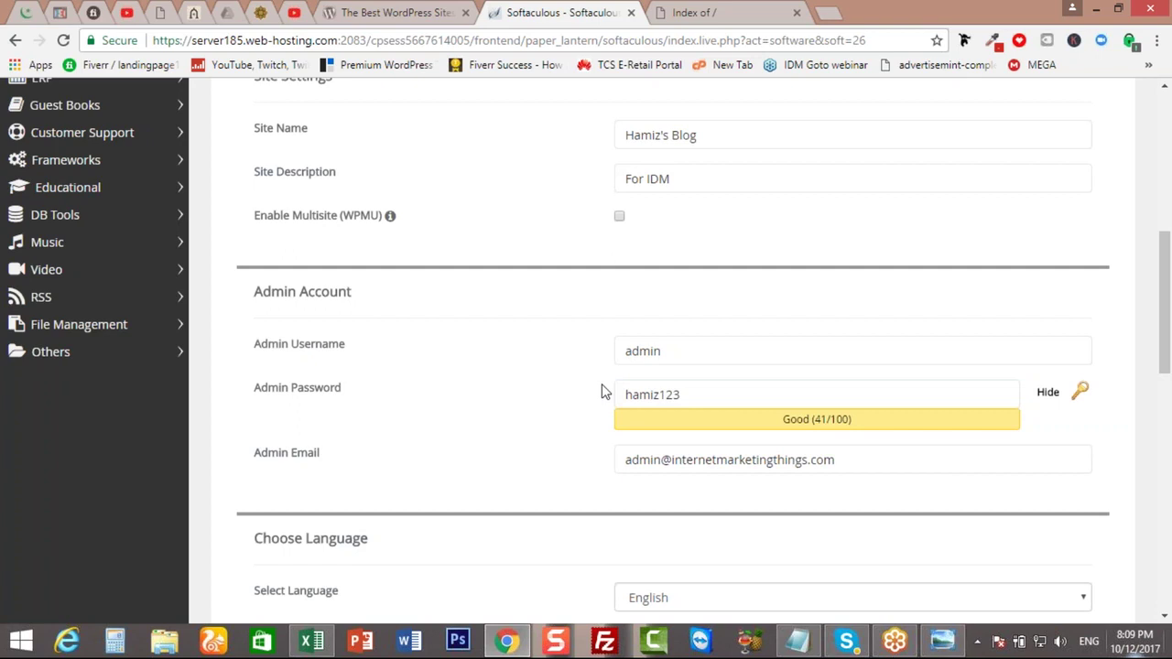
{"action": "scroll", "coordinate": [604, 389], "scroll_direction": "down", "scroll_amount": 3}
{"action": "left_click", "coordinate": [674, 192]}
{"action": "double_click", "coordinate": [675, 192]}
{"action": "key", "text": "ctrl+a"}
{"action": "left_click", "coordinate": [686, 217]}
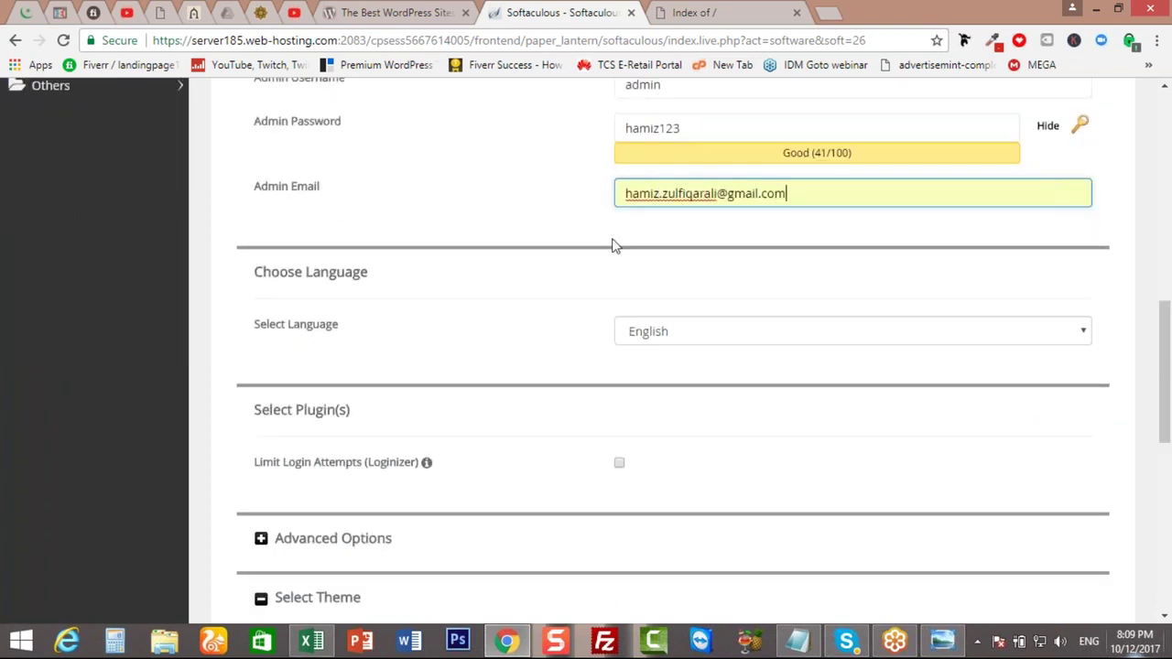
{"action": "scroll", "coordinate": [612, 243], "scroll_direction": "down", "scroll_amount": 1}
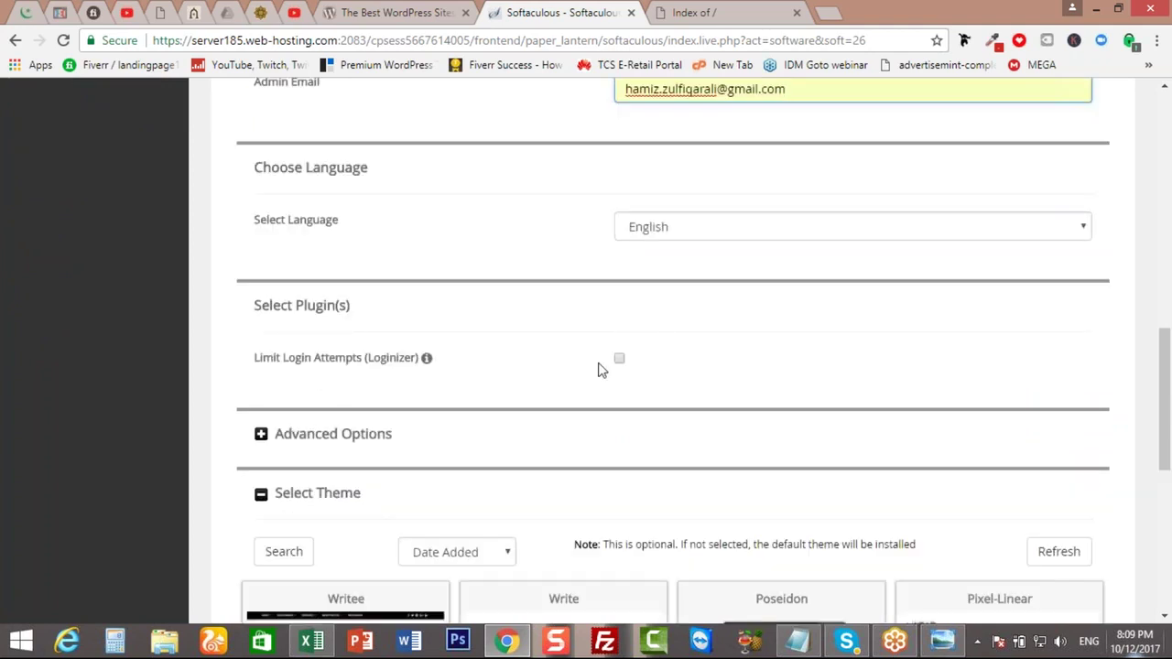
{"action": "scroll", "coordinate": [600, 370], "scroll_direction": "down", "scroll_amount": 4}
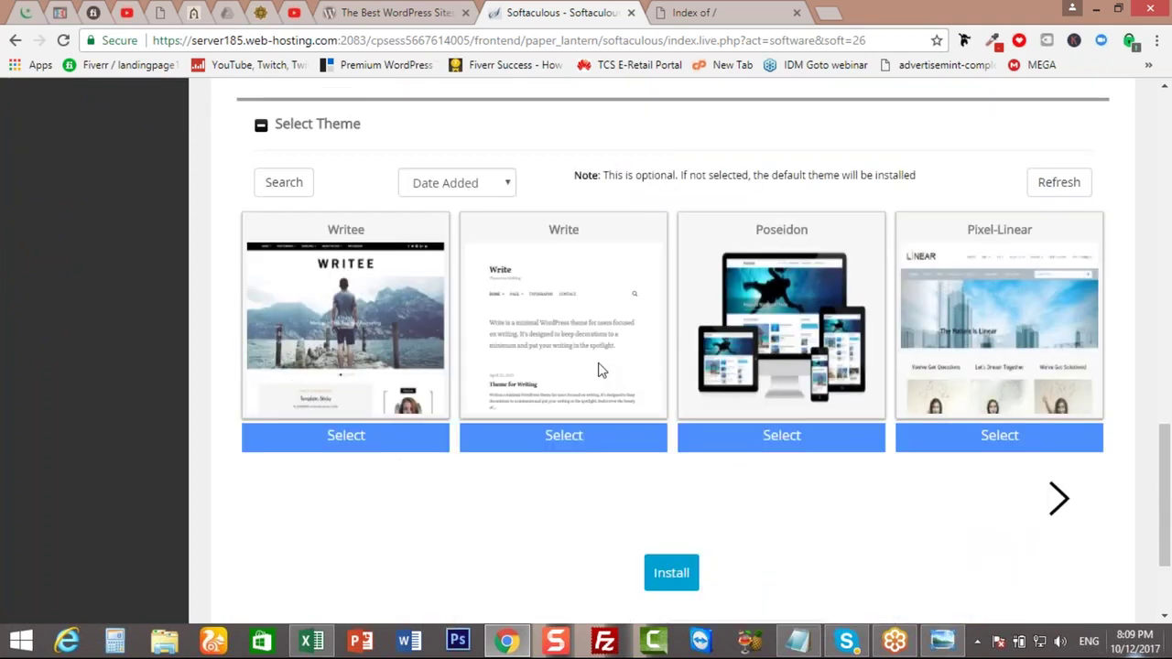
{"action": "scroll", "coordinate": [620, 473], "scroll_direction": "down", "scroll_amount": 2}
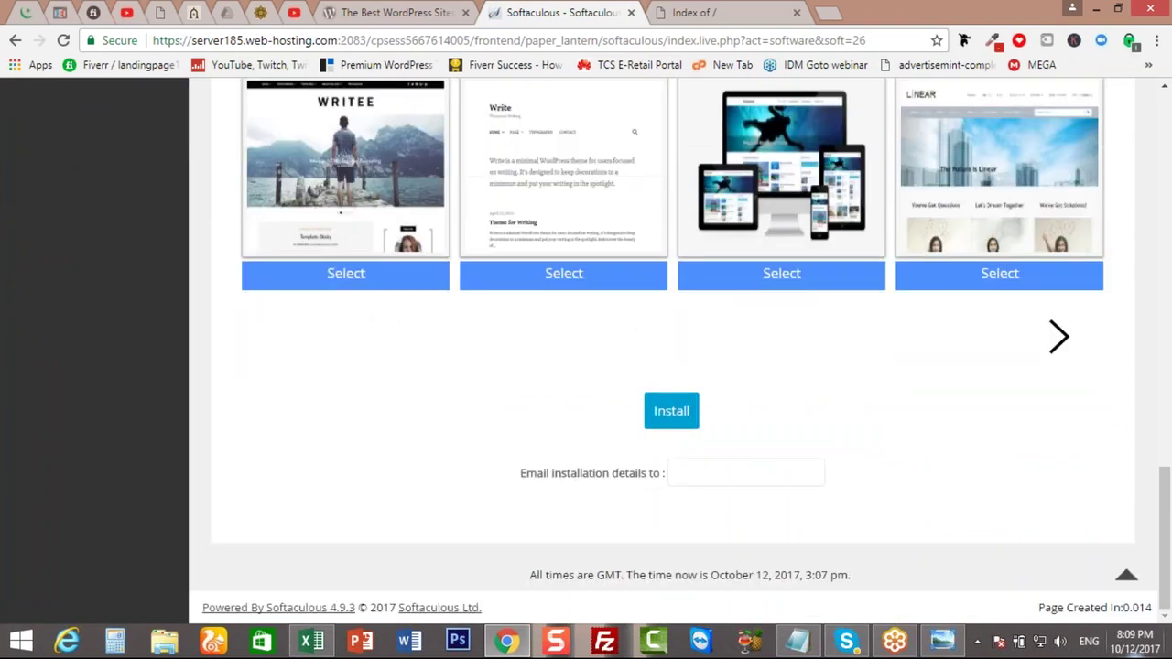
{"action": "left_click", "coordinate": [685, 464]}
Complete the note's step 4 with 'Fill the details and install.'.
{"action": "left_click", "coordinate": [797, 640]}
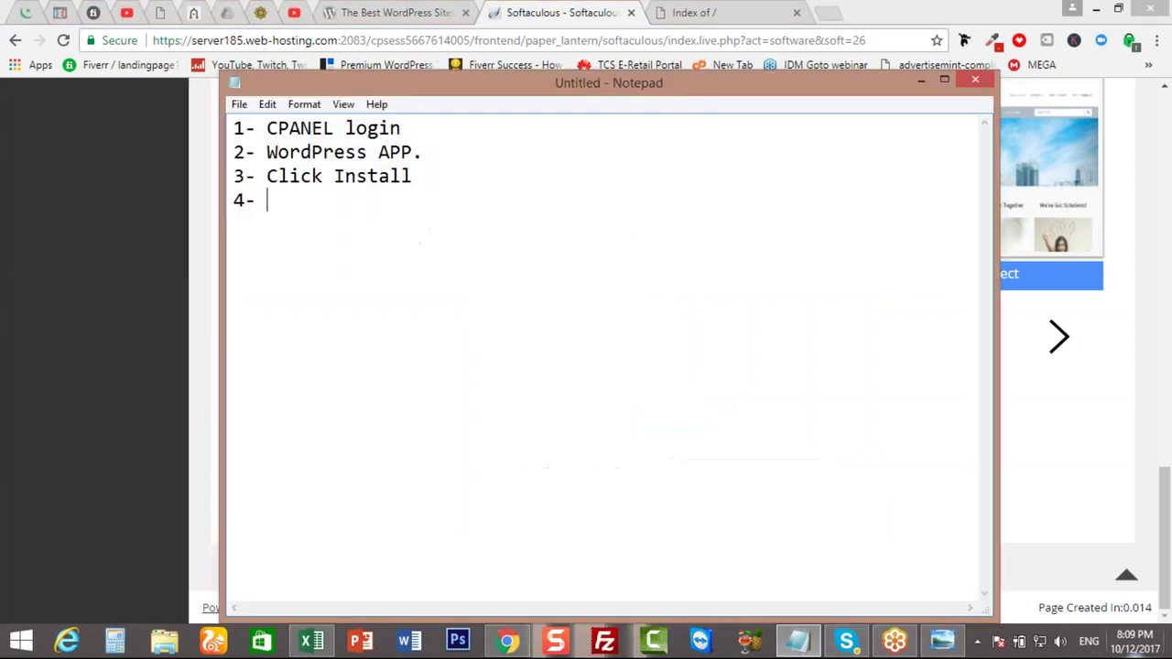
{"action": "key", "text": "Caps_Lock"}
{"action": "type", "text": "Fill the details and "}
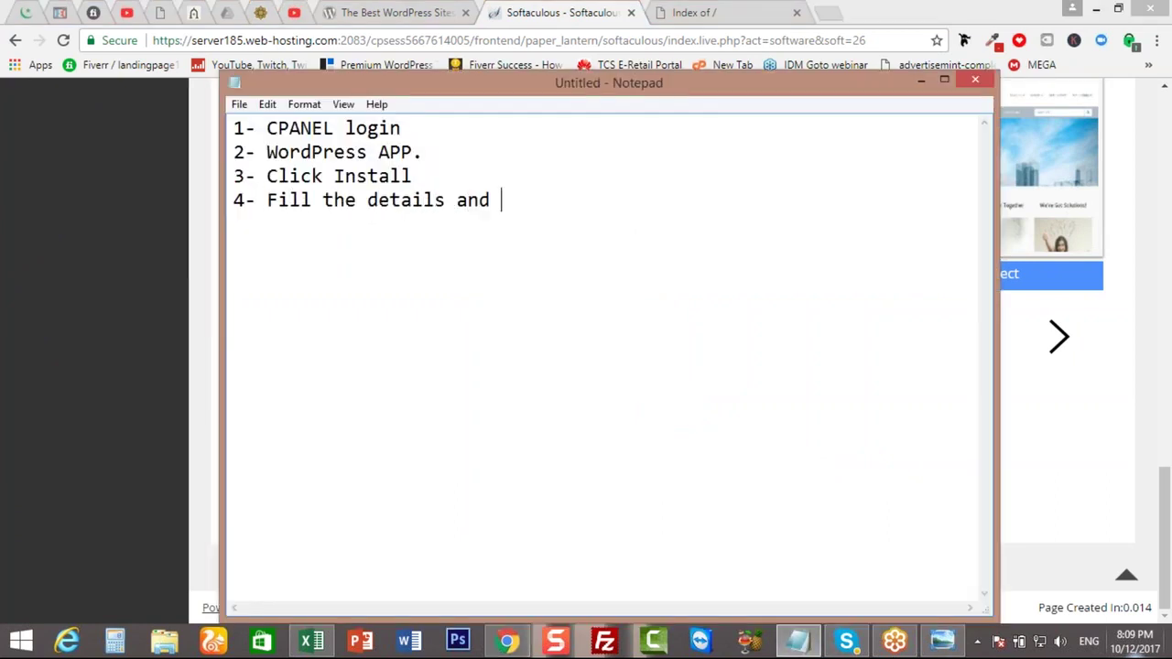
{"action": "type", "text": "install."}
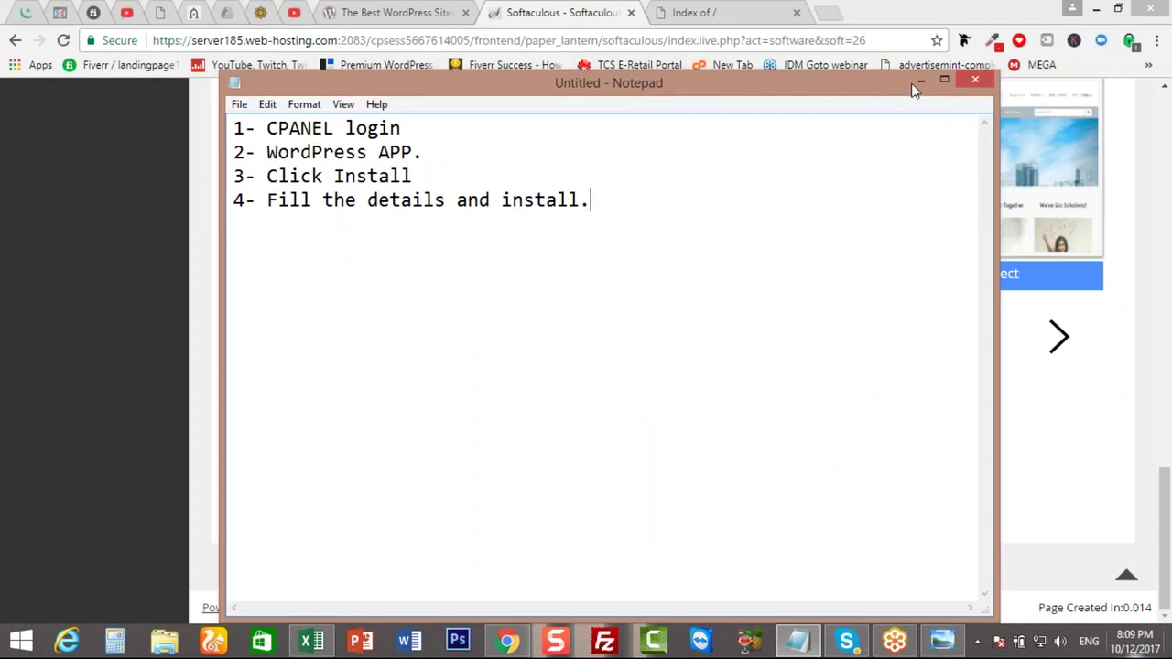
{"action": "left_click", "coordinate": [923, 83]}
Review the domain and admin account fields, then start the WordPress installation.
{"action": "scroll", "coordinate": [833, 282], "scroll_direction": "up", "scroll_amount": 5}
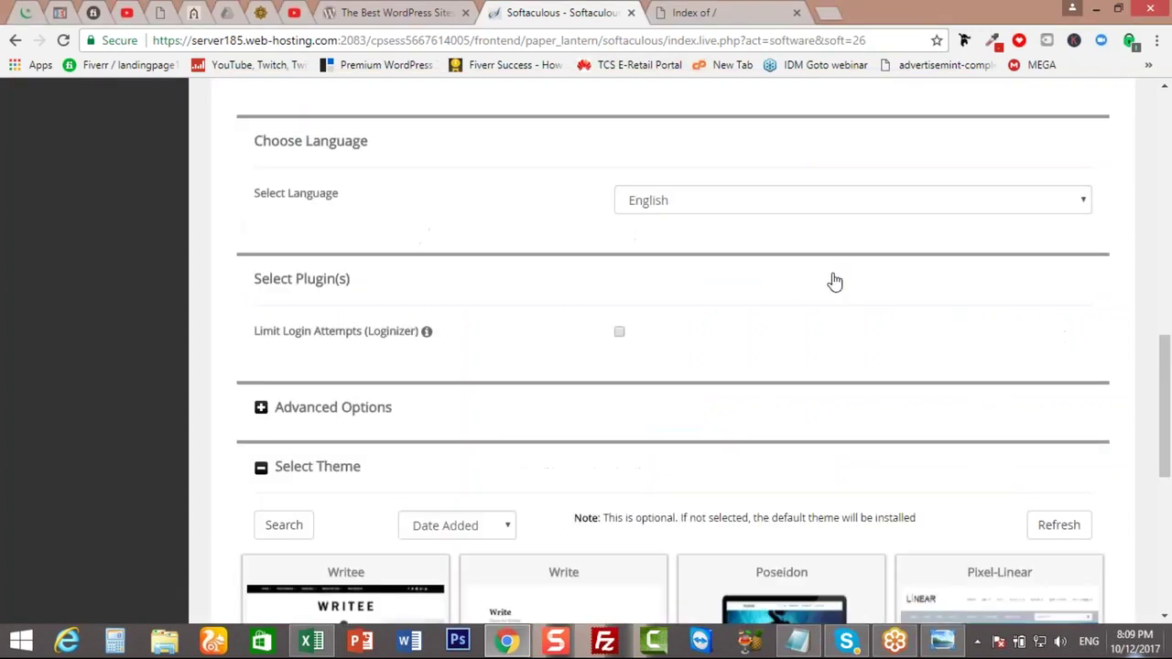
{"action": "scroll", "coordinate": [833, 282], "scroll_direction": "up", "scroll_amount": 10}
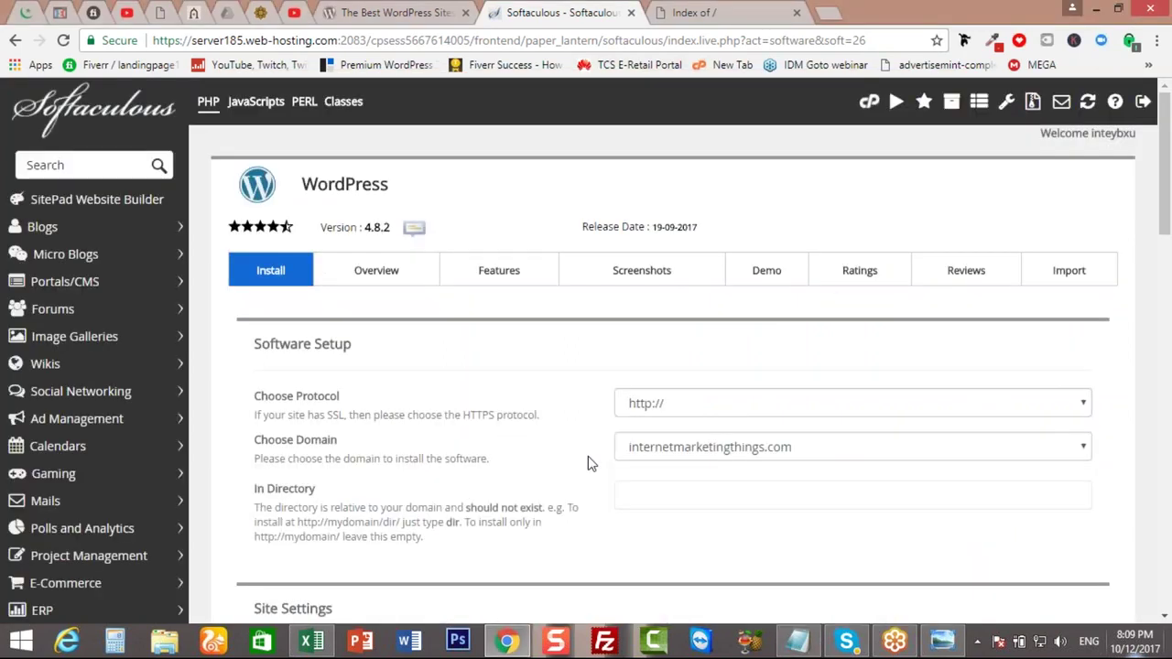
{"action": "scroll", "coordinate": [590, 464], "scroll_direction": "down", "scroll_amount": 1}
{"action": "left_click", "coordinate": [674, 358]}
{"action": "key", "text": "Tab"}
{"action": "scroll", "coordinate": [677, 348], "scroll_direction": "down", "scroll_amount": 3}
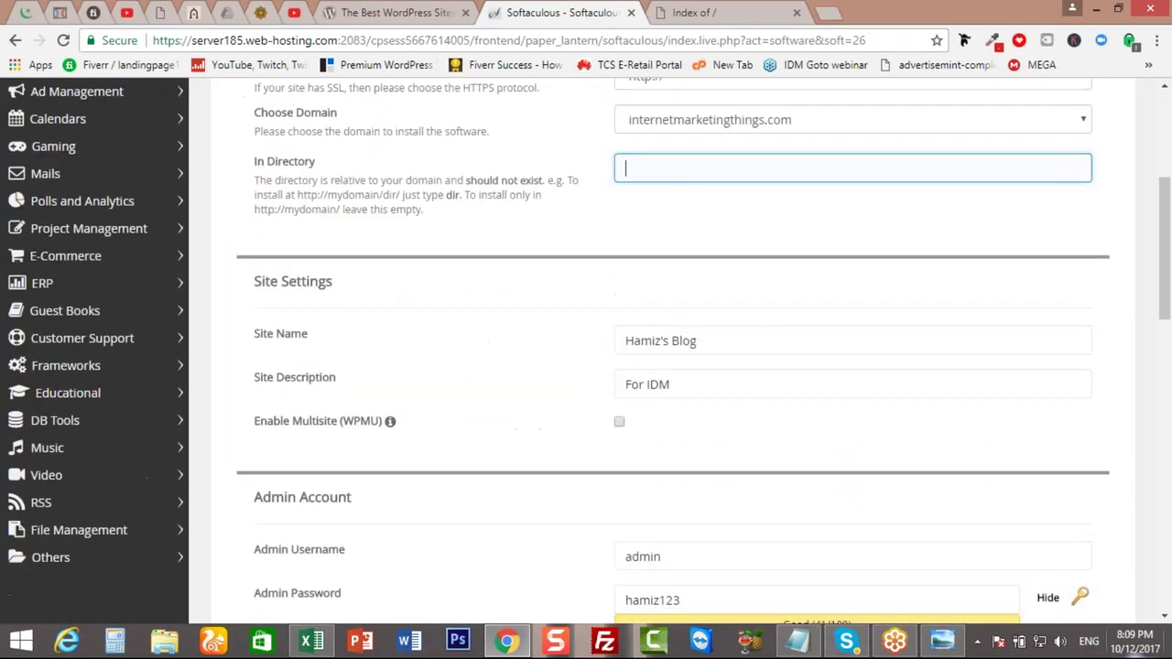
{"action": "scroll", "coordinate": [547, 330], "scroll_direction": "down", "scroll_amount": 1}
{"action": "scroll", "coordinate": [547, 327], "scroll_direction": "down", "scroll_amount": 3}
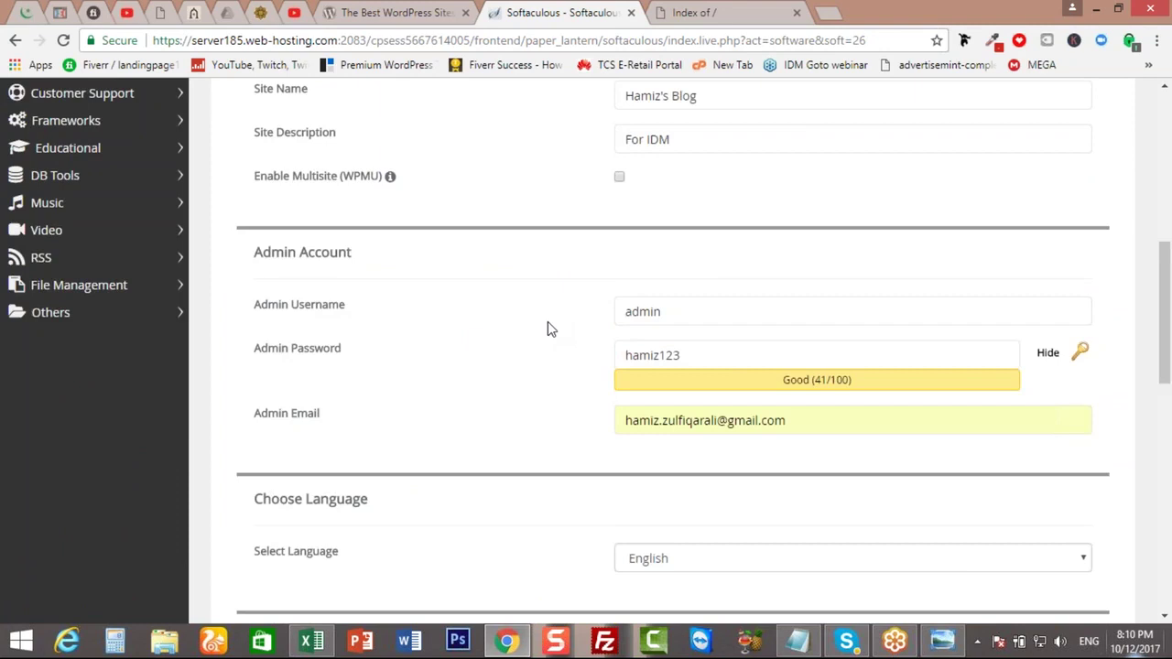
{"action": "key", "text": "Tab"}
{"action": "key", "text": "Tab"}
{"action": "key", "text": "Tab"}
{"action": "key", "text": "Tab"}
{"action": "key", "text": "Tab"}
{"action": "key", "text": "shift+Tab"}
{"action": "key", "text": "Tab"}
{"action": "left_click", "coordinate": [653, 308]}
{"action": "left_click", "coordinate": [586, 305]}
{"action": "left_click", "coordinate": [638, 373]}
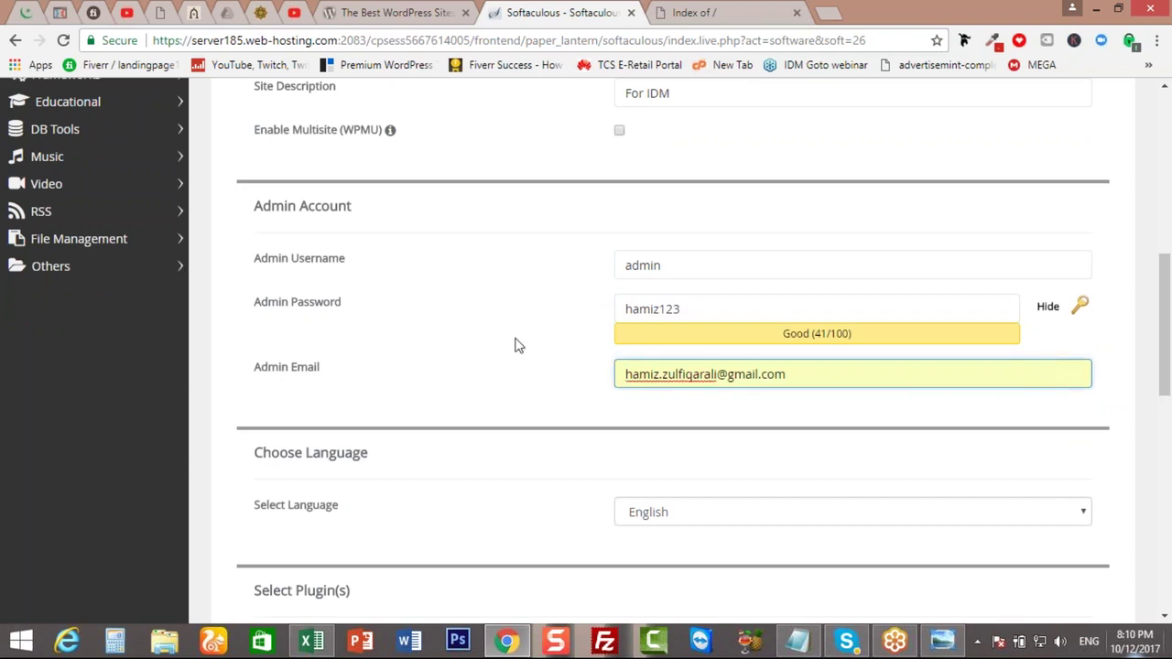
{"action": "scroll", "coordinate": [499, 332], "scroll_direction": "down", "scroll_amount": 9}
{"action": "left_click", "coordinate": [671, 412]}
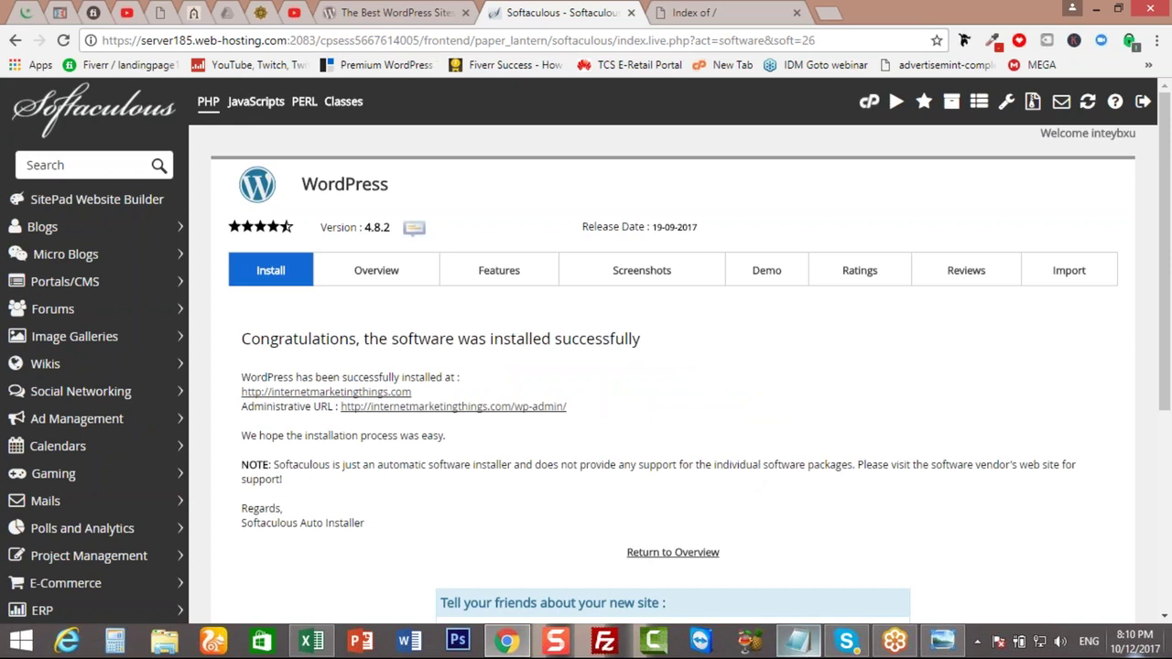
Review the install steps in Notepad, then open the newly installed internetmarketingthings.com site.
{"action": "left_click", "coordinate": [796, 641]}
{"action": "left_click_drag", "start_coordinate": [246, 129], "coordinate": [593, 199]}
{"action": "left_click", "coordinate": [595, 198]}
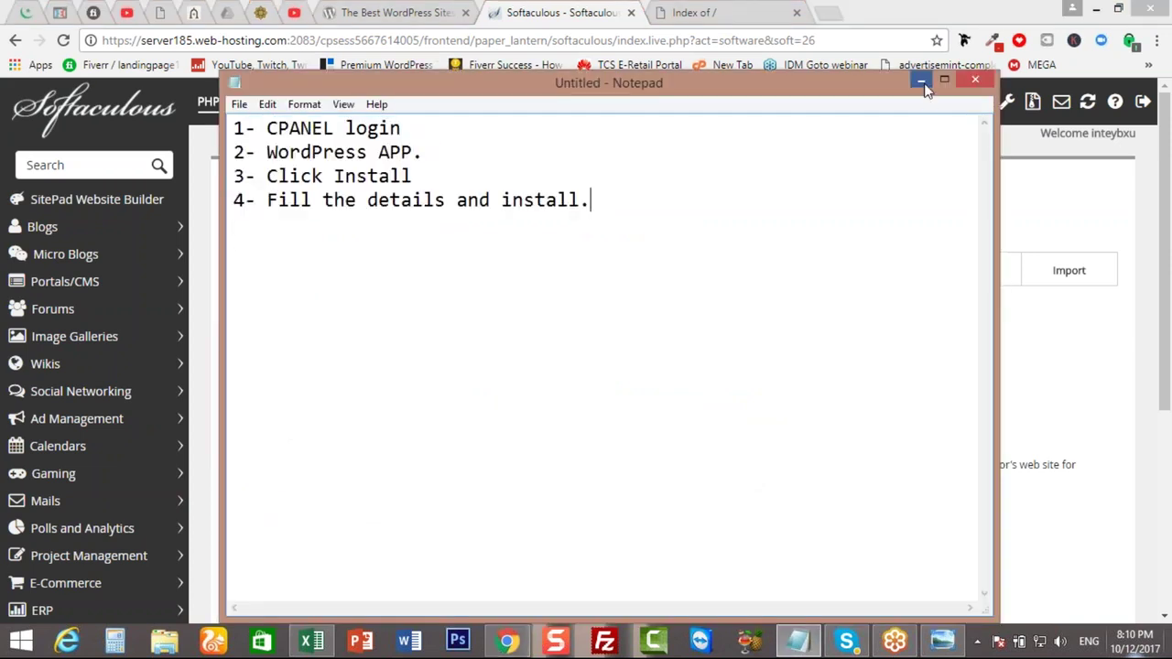
{"action": "left_click", "coordinate": [921, 79]}
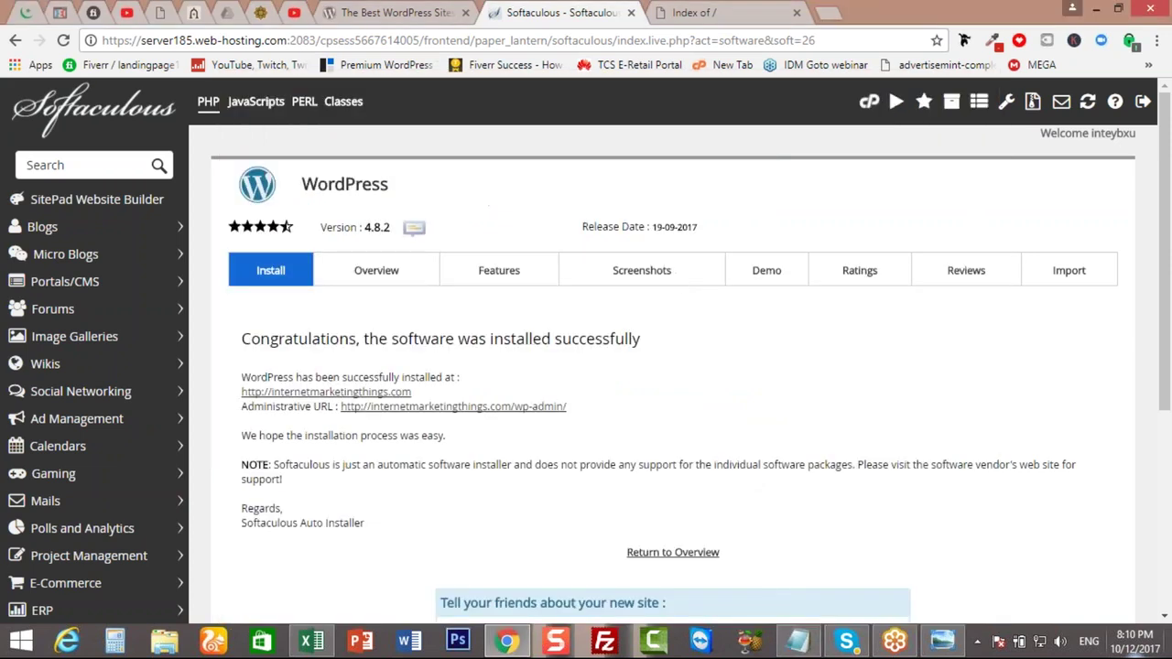
{"action": "left_click", "coordinate": [399, 392]}
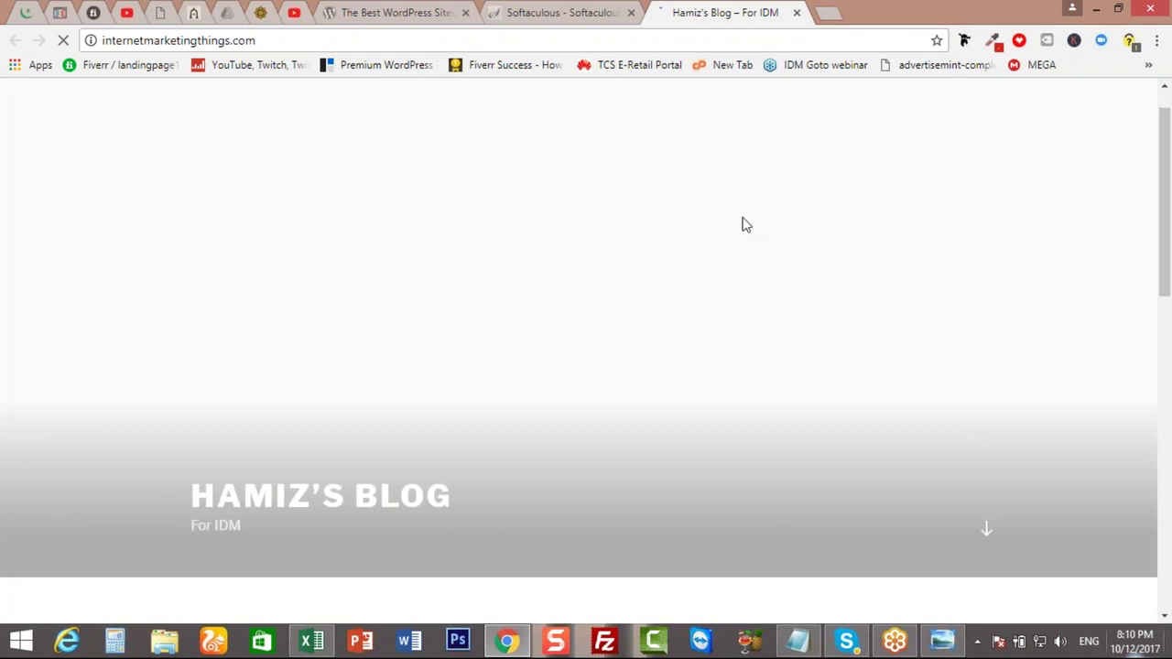
Scroll through the new blog's front page.
{"action": "scroll", "coordinate": [744, 225], "scroll_direction": "down", "scroll_amount": 5}
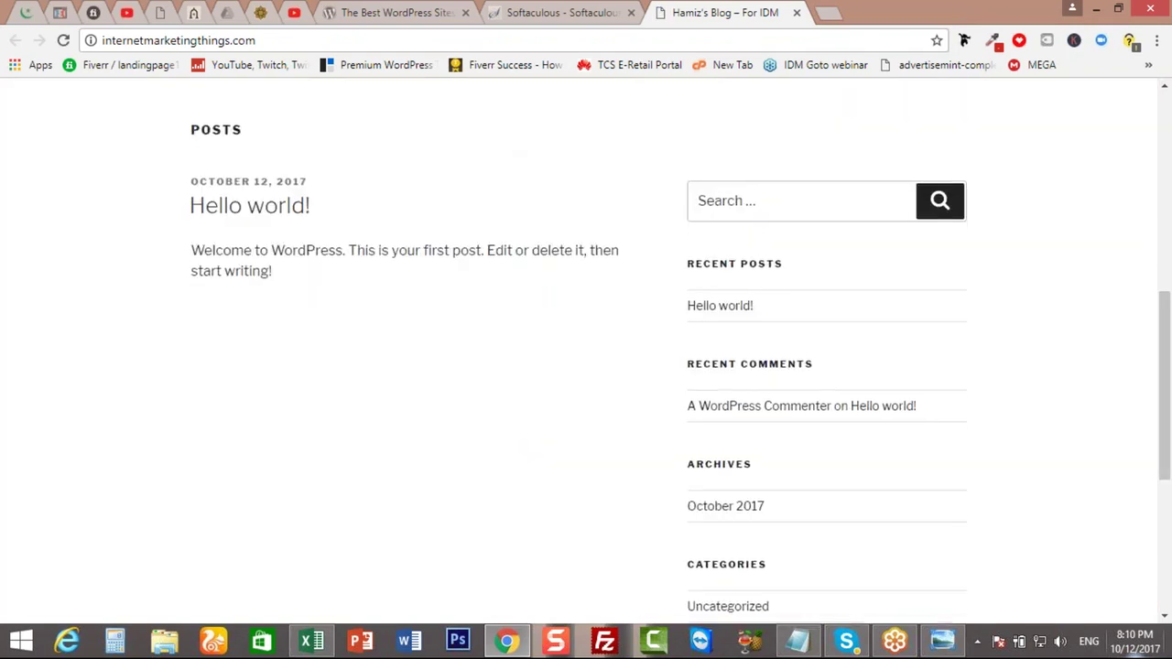
{"action": "scroll", "coordinate": [723, 137], "scroll_direction": "down", "scroll_amount": 3}
{"action": "scroll", "coordinate": [605, 509], "scroll_direction": "up", "scroll_amount": 5}
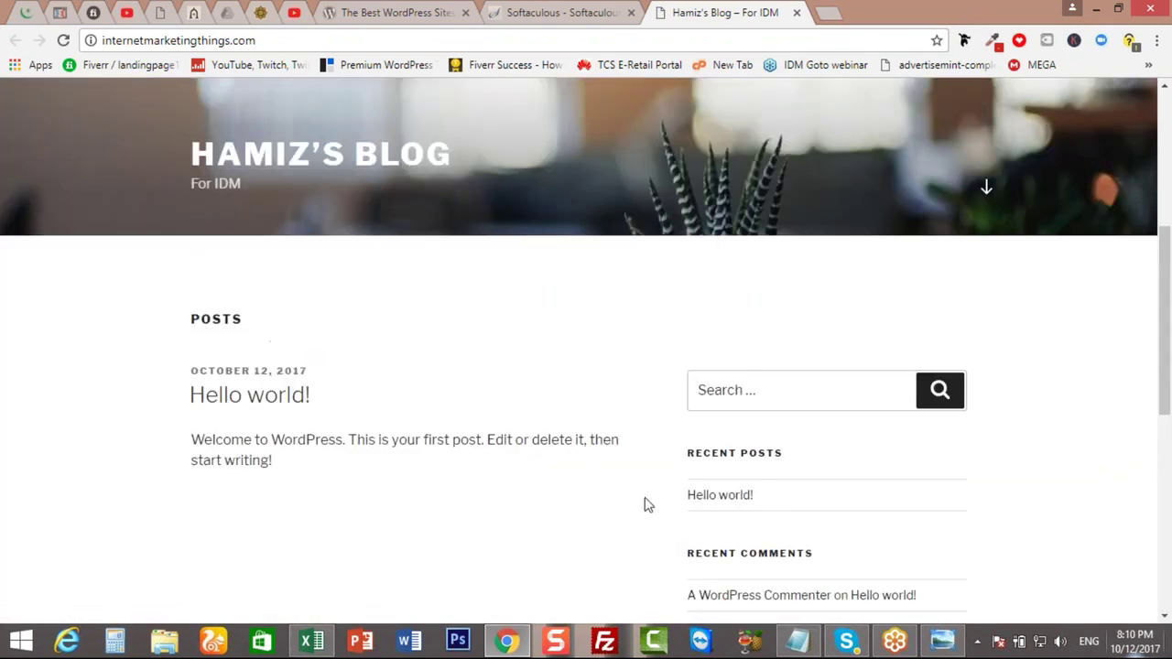
{"action": "scroll", "coordinate": [645, 504], "scroll_direction": "down", "scroll_amount": 5}
{"action": "scroll", "coordinate": [645, 505], "scroll_direction": "up", "scroll_amount": 2}
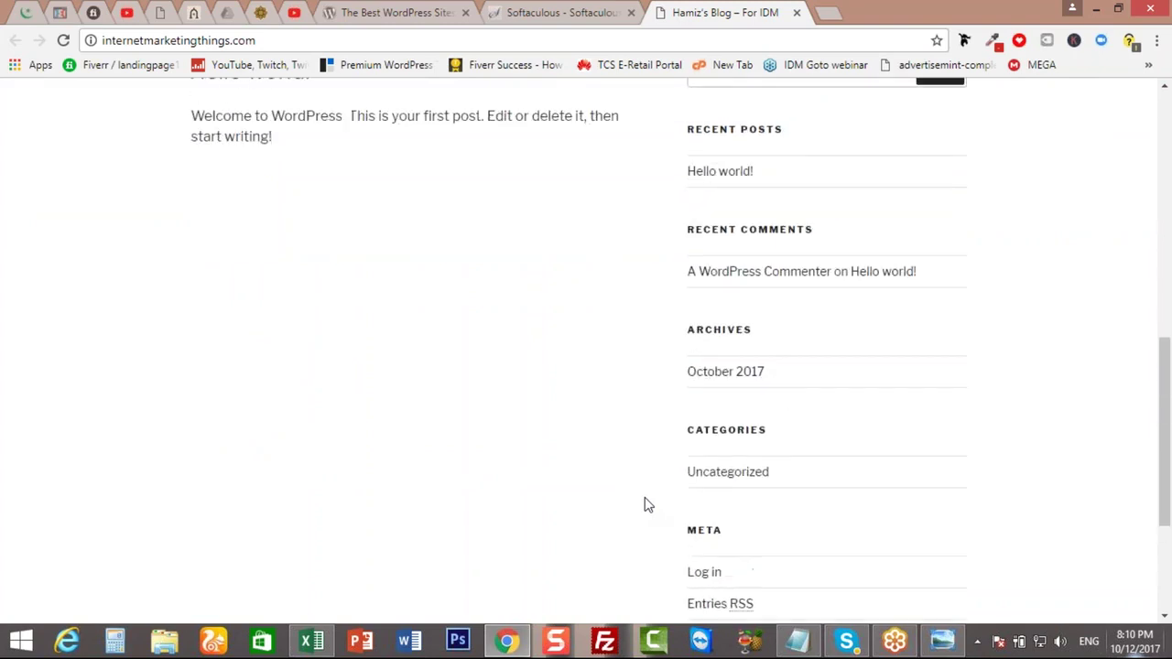
{"action": "scroll", "coordinate": [645, 504], "scroll_direction": "up", "scroll_amount": 10}
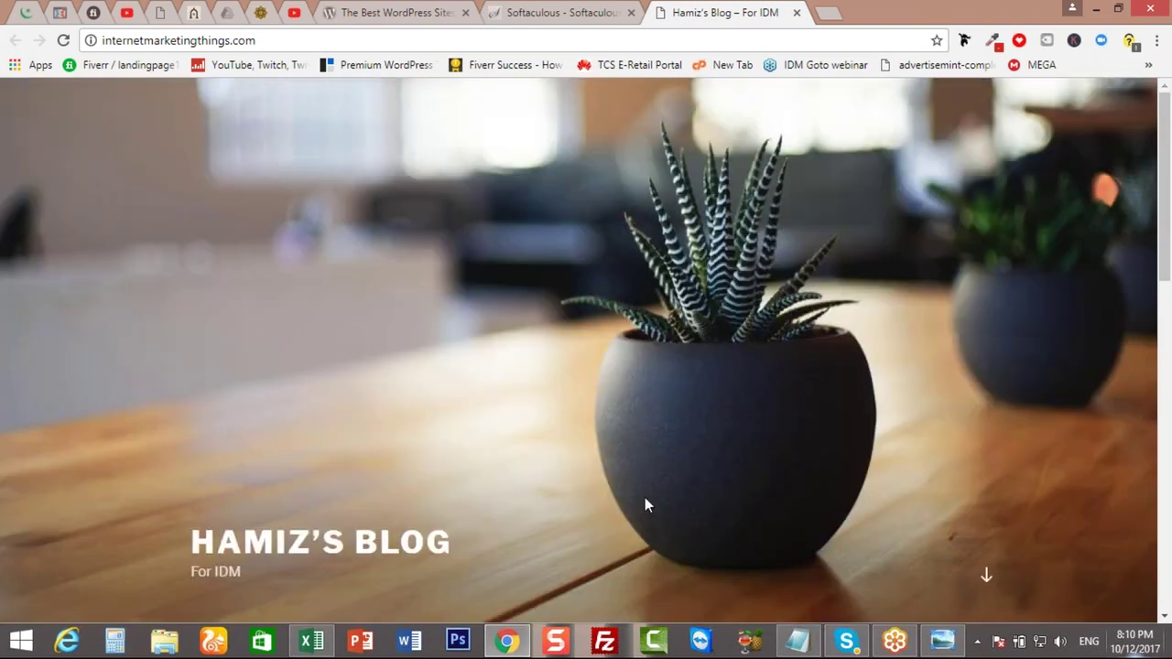
{"action": "scroll", "coordinate": [645, 503], "scroll_direction": "down", "scroll_amount": 3}
{"action": "scroll", "coordinate": [644, 503], "scroll_direction": "up", "scroll_amount": 3}
{"action": "scroll", "coordinate": [645, 504], "scroll_direction": "down", "scroll_amount": 3}
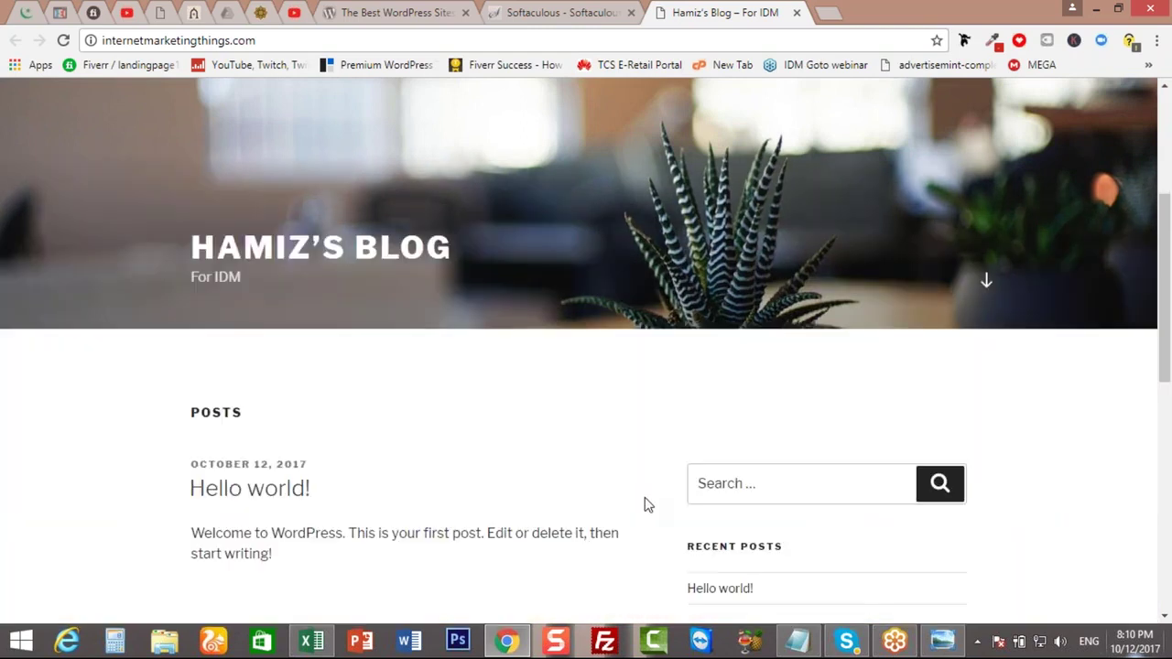
{"action": "scroll", "coordinate": [644, 504], "scroll_direction": "down", "scroll_amount": 2}
{"action": "scroll", "coordinate": [645, 504], "scroll_direction": "down", "scroll_amount": 4}
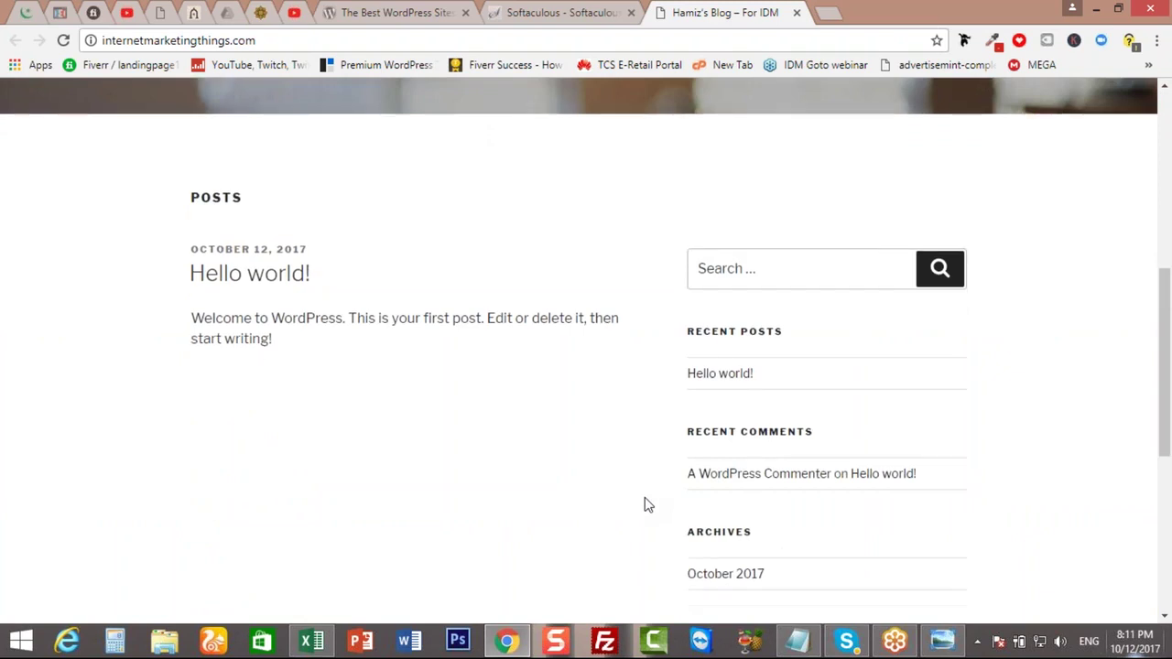
{"action": "scroll", "coordinate": [631, 473], "scroll_direction": "up", "scroll_amount": 4}
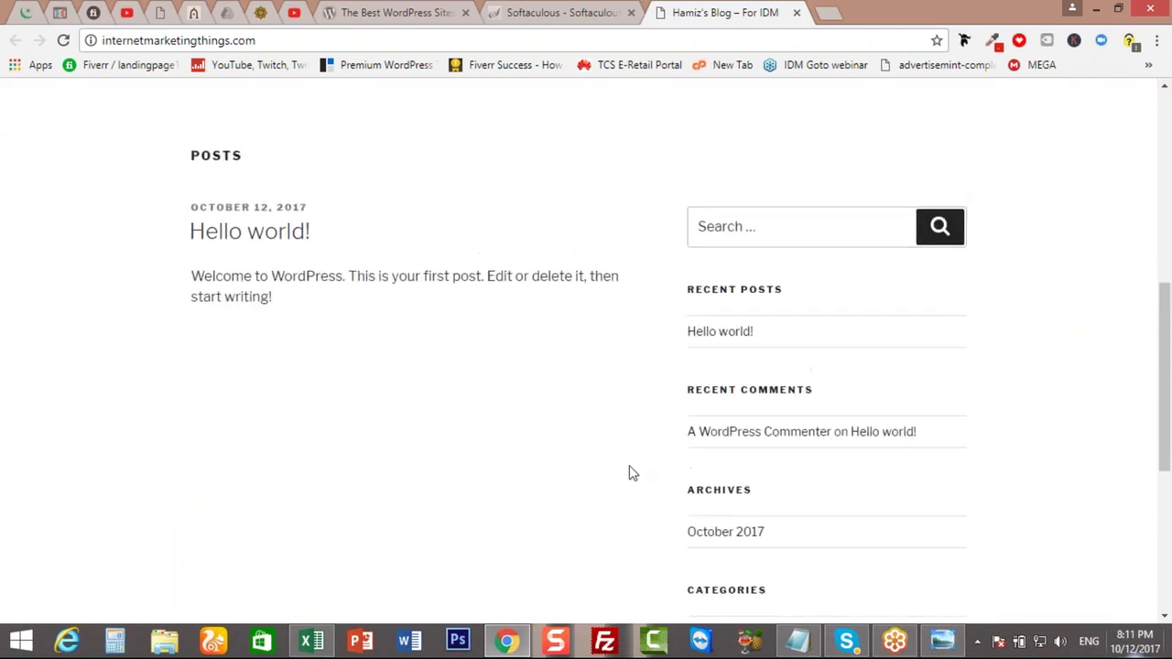
{"action": "scroll", "coordinate": [630, 471], "scroll_direction": "up", "scroll_amount": 3}
{"action": "scroll", "coordinate": [630, 471], "scroll_direction": "up", "scroll_amount": 1}
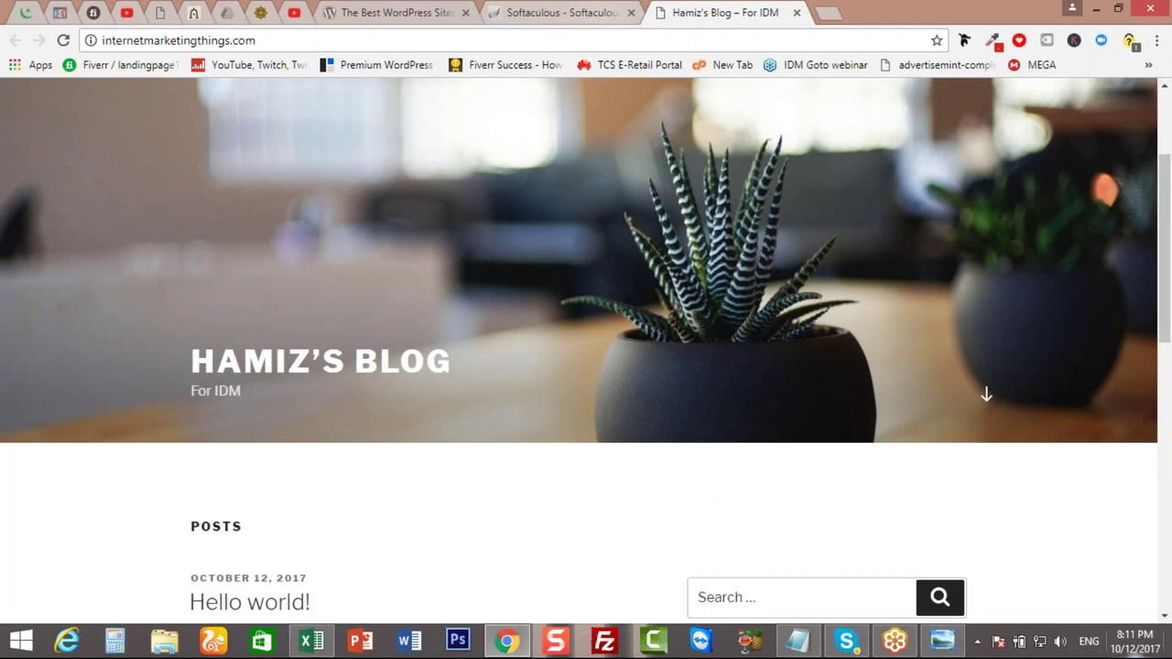
Check the administrative URL listed on Softaculous's success page.
{"action": "key", "text": "ctrl+shift+Tab"}
{"action": "left_click_drag", "start_coordinate": [243, 407], "coordinate": [322, 412]}
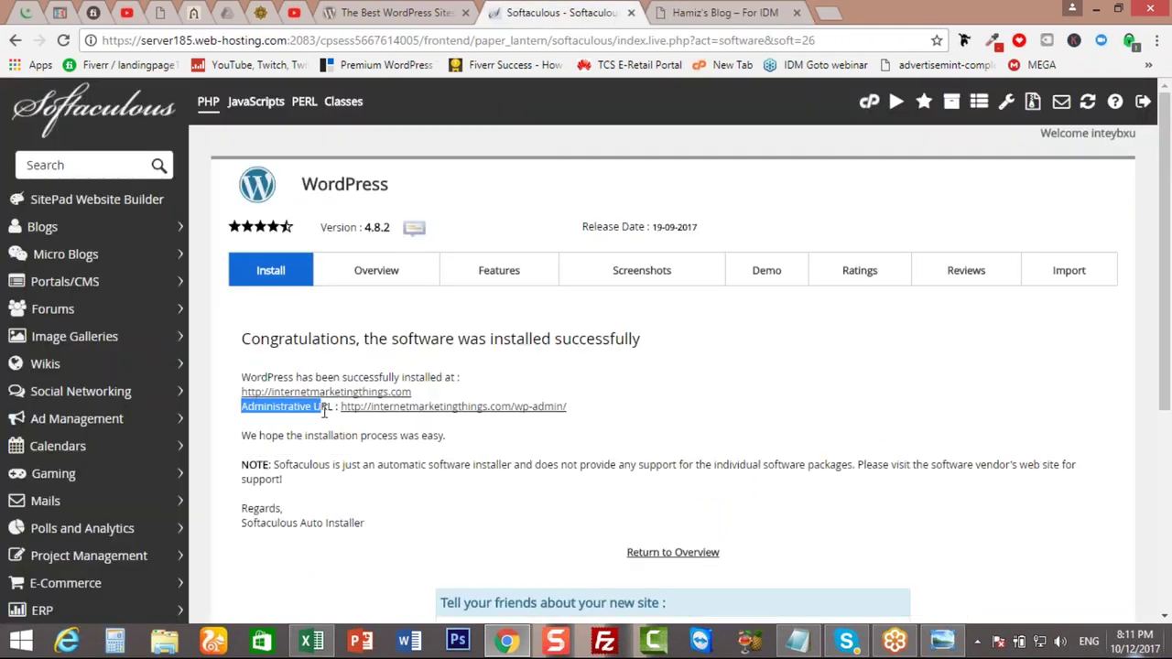
{"action": "left_click", "coordinate": [323, 412]}
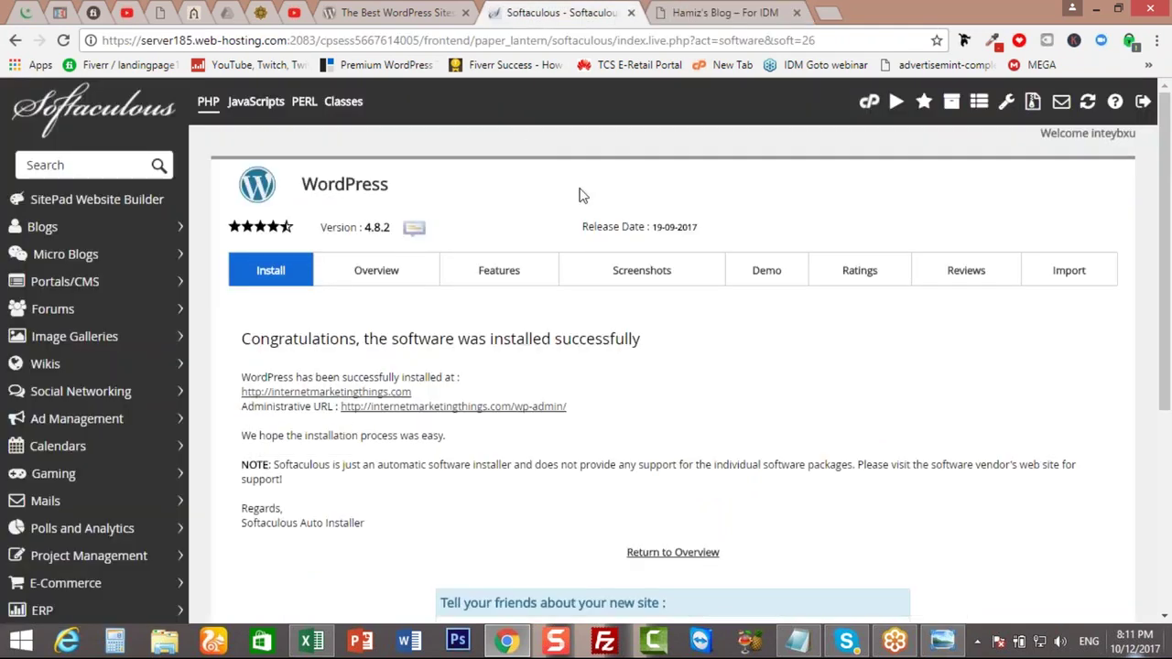
{"action": "key", "text": "ctrl+Tab"}
Append /wp-admin to the blog's address and load the WordPress admin area.
{"action": "left_click", "coordinate": [308, 42]}
{"action": "left_click", "coordinate": [312, 44]}
{"action": "type", "text": "/"}
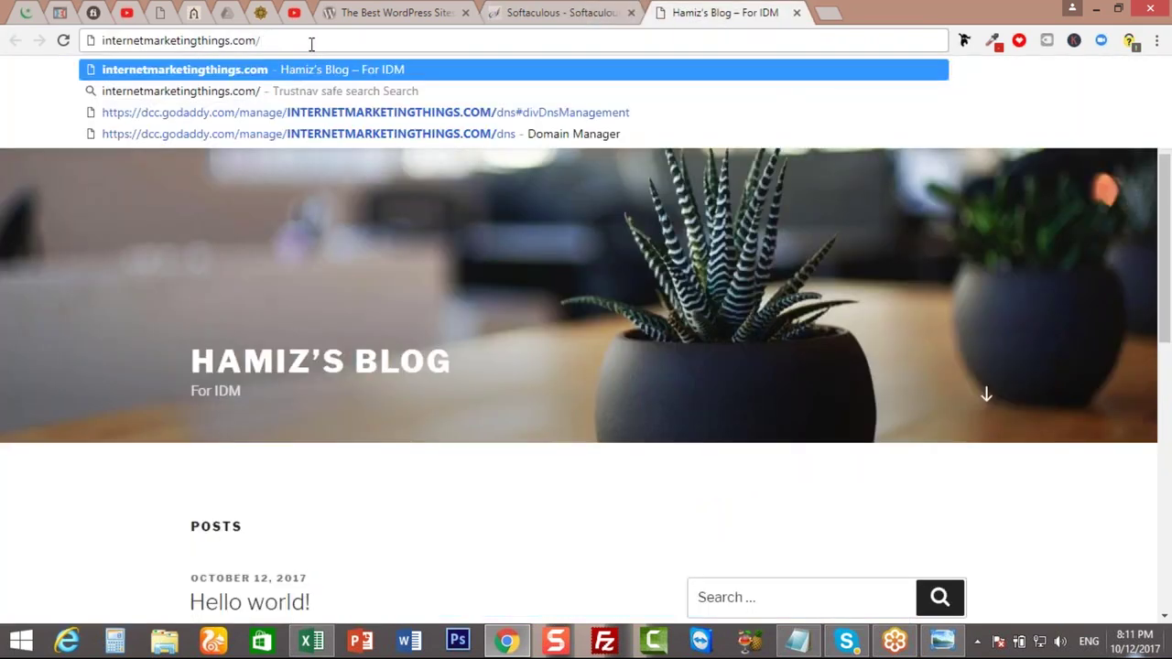
{"action": "type", "text": "wp"}
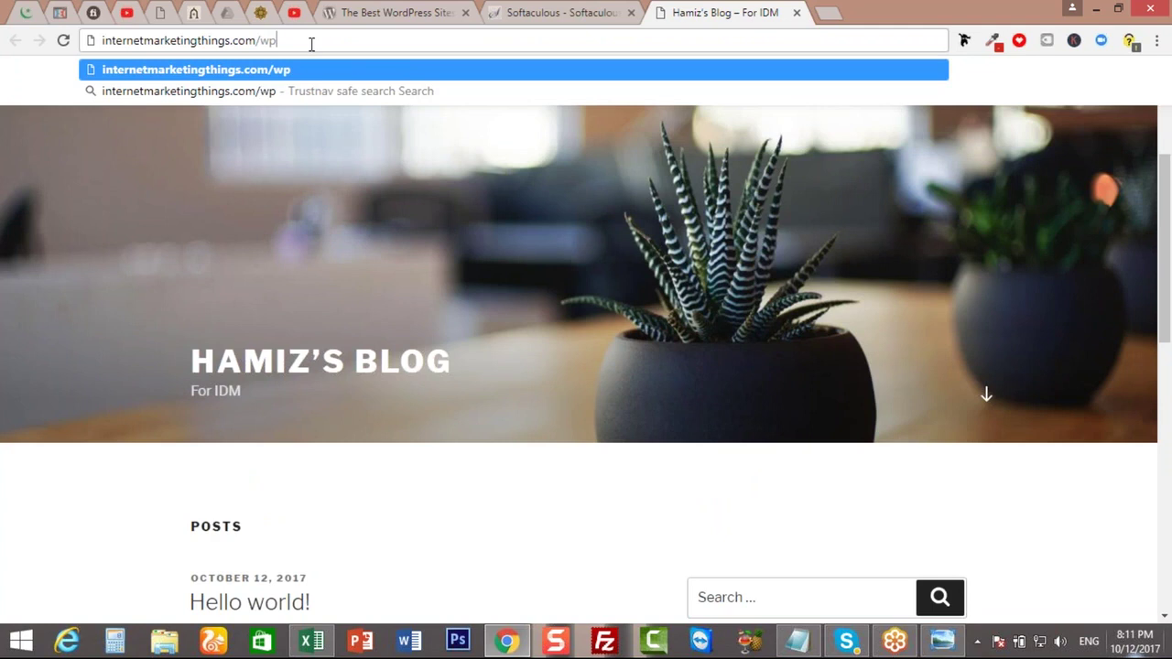
{"action": "type", "text": "-admin"}
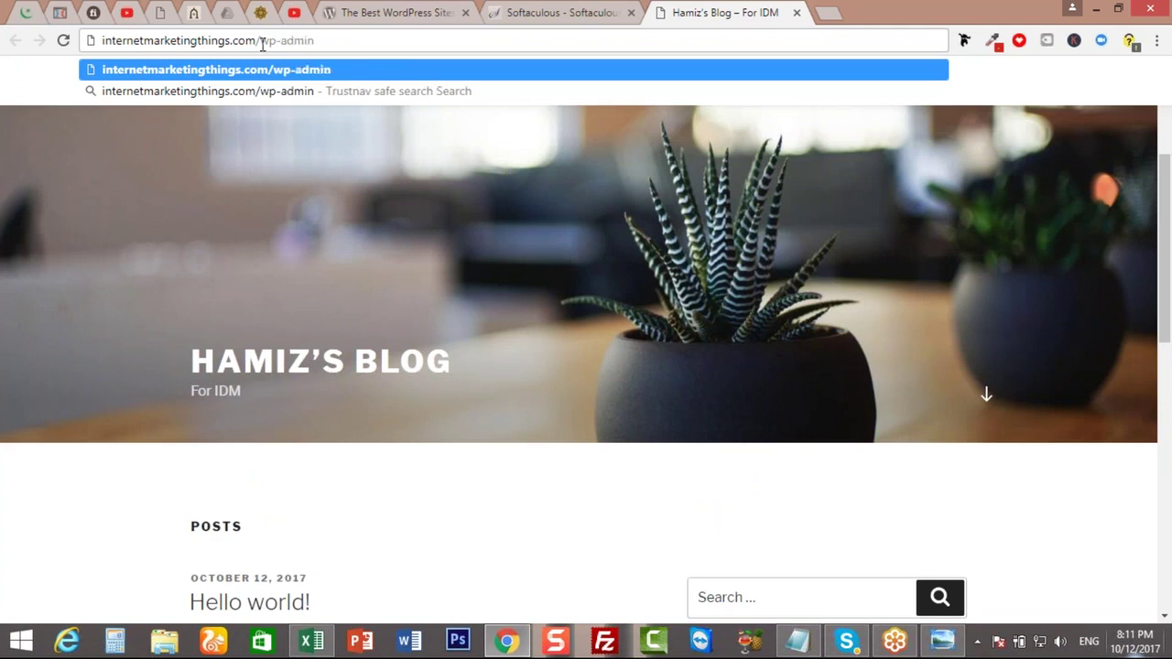
{"action": "left_click_drag", "start_coordinate": [261, 42], "coordinate": [323, 43]}
{"action": "left_click", "coordinate": [323, 41]}
{"action": "left_click", "coordinate": [531, 13]}
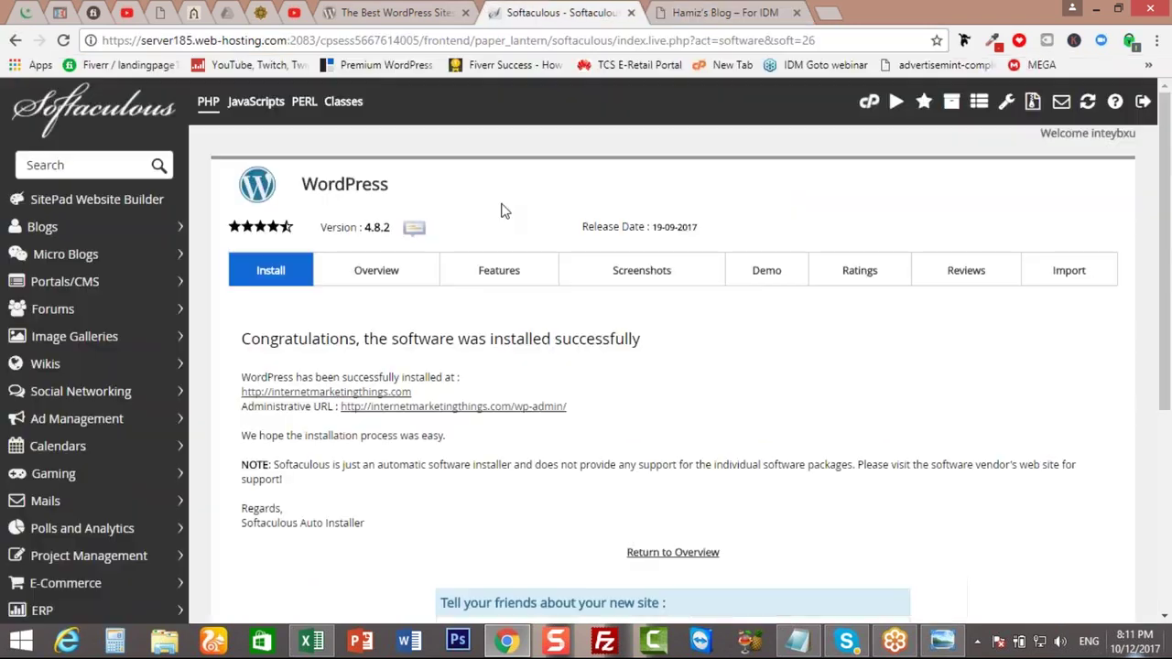
{"action": "left_click", "coordinate": [679, 16]}
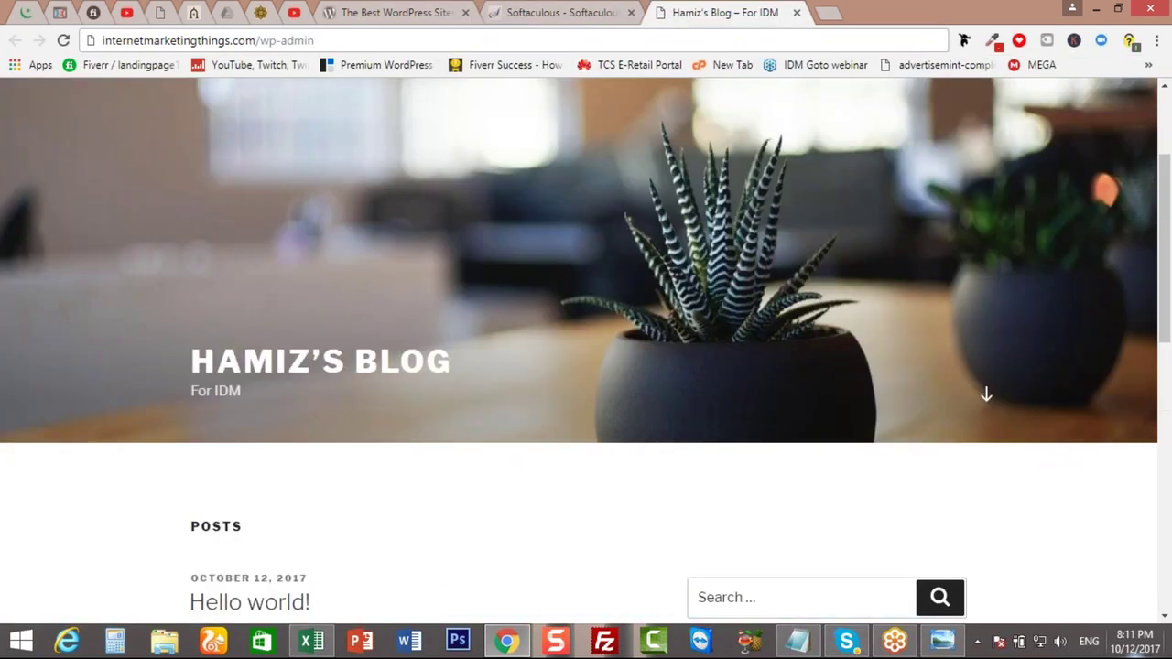
{"action": "left_click_drag", "start_coordinate": [261, 41], "coordinate": [379, 42]}
{"action": "key", "text": "BackSpace"}
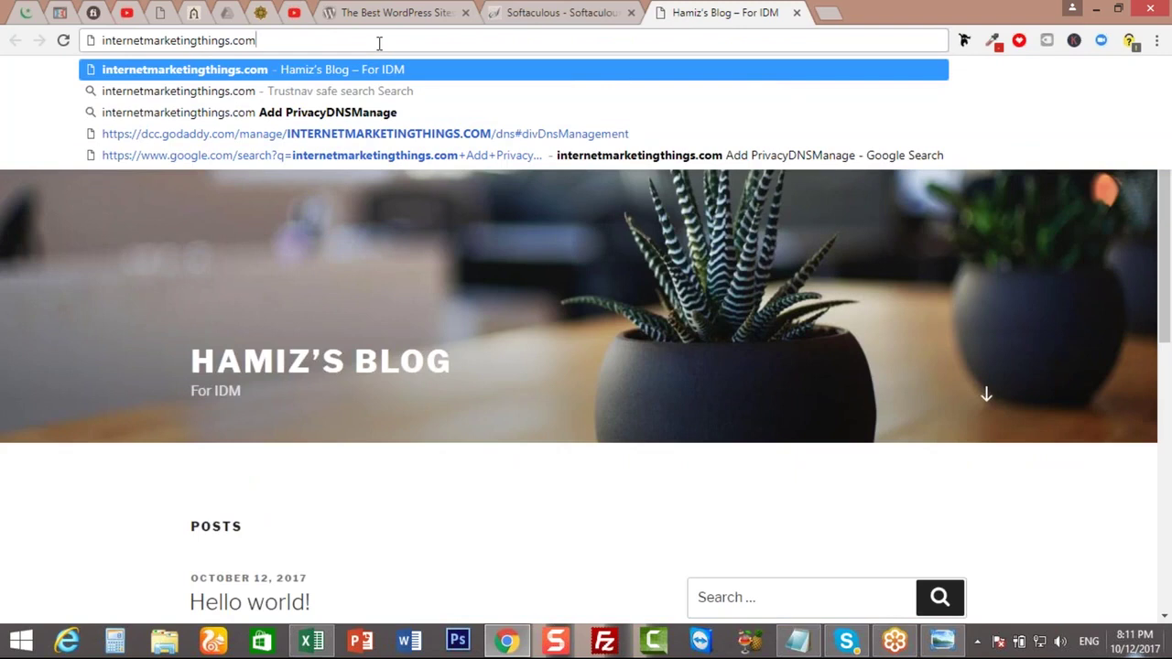
{"action": "type", "text": "/wp-adm"}
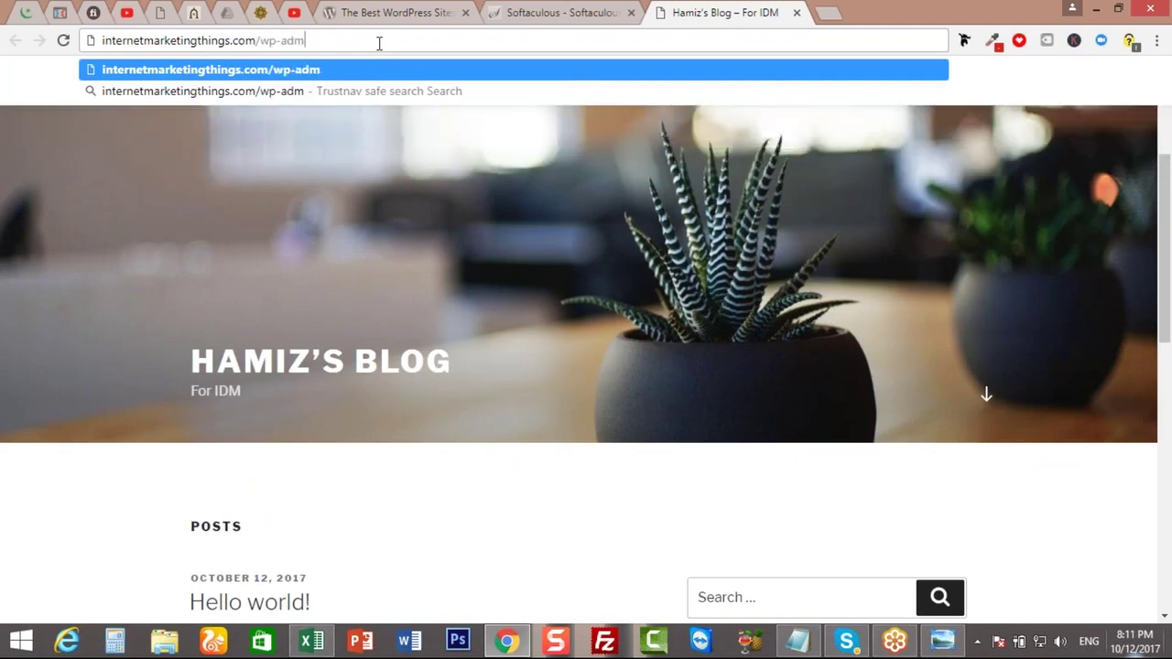
{"action": "type", "text": "in"}
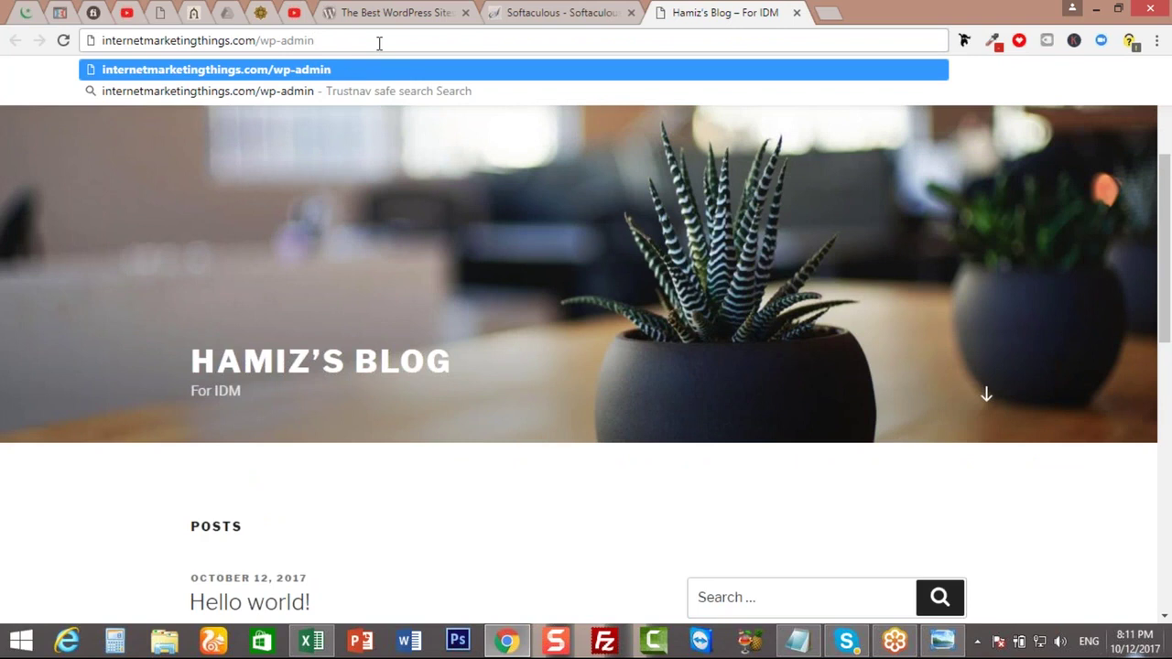
{"action": "key", "text": "Return"}
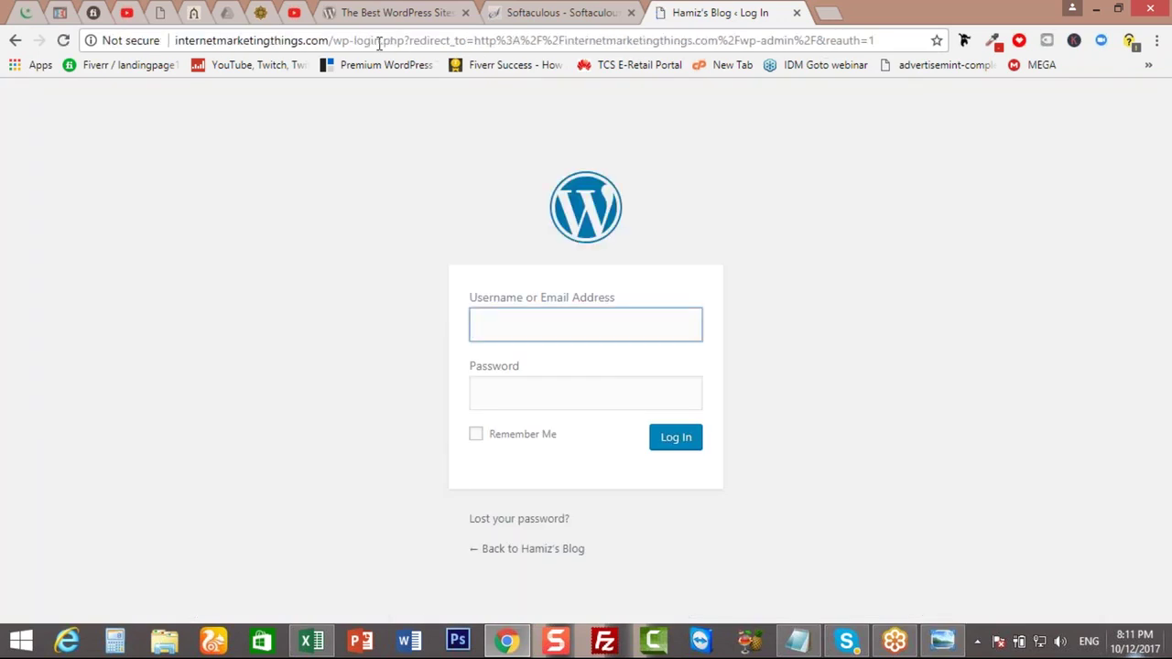
Log in as admin with Remember Me, decline Chrome's password saving, and return to Softaculous.
{"action": "type", "text": "admin"}
{"action": "key", "text": "Tab"}
{"action": "type", "text": "********"}
{"action": "left_click", "coordinate": [475, 434]}
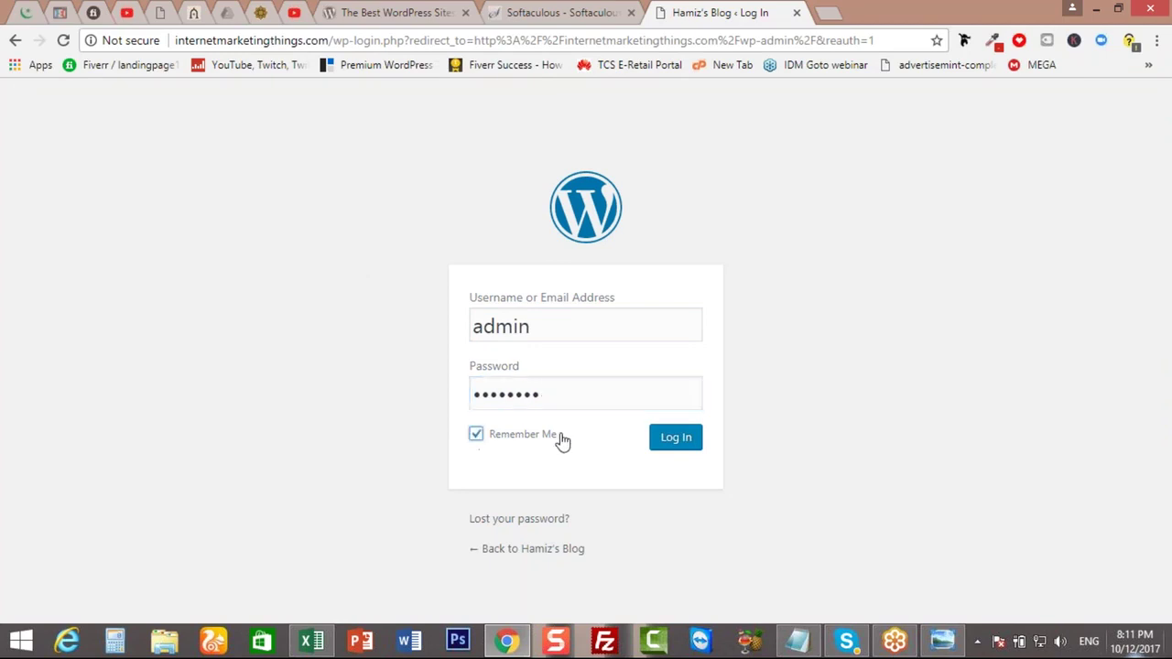
{"action": "left_click", "coordinate": [668, 439]}
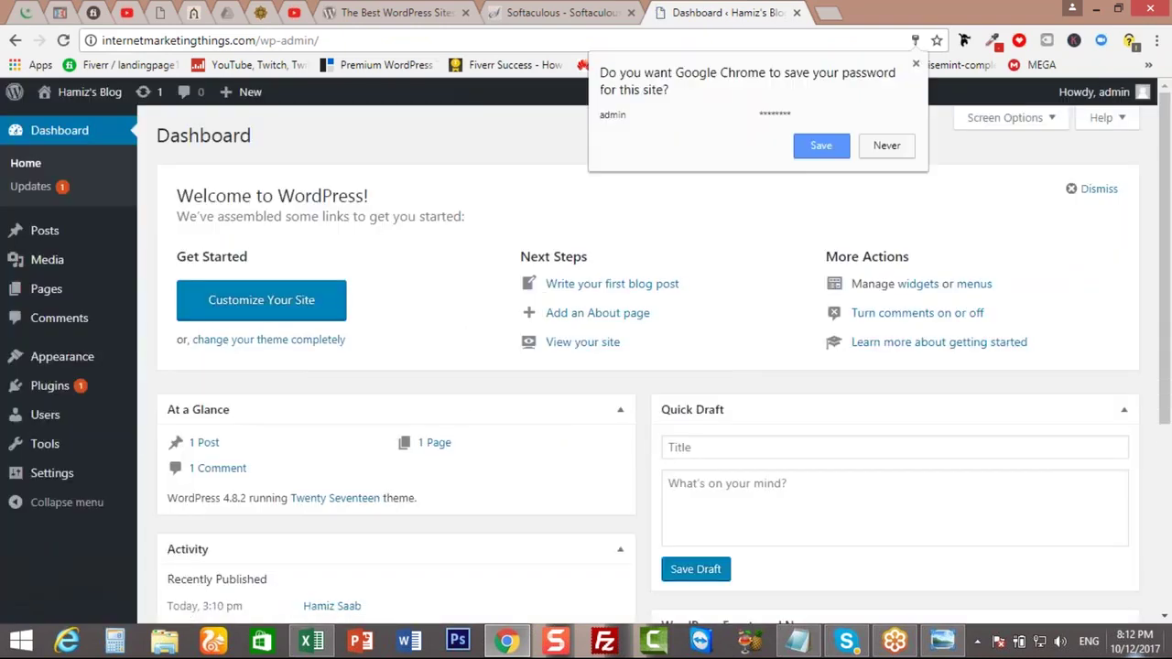
{"action": "left_click", "coordinate": [885, 143]}
{"action": "left_click", "coordinate": [637, 8]}
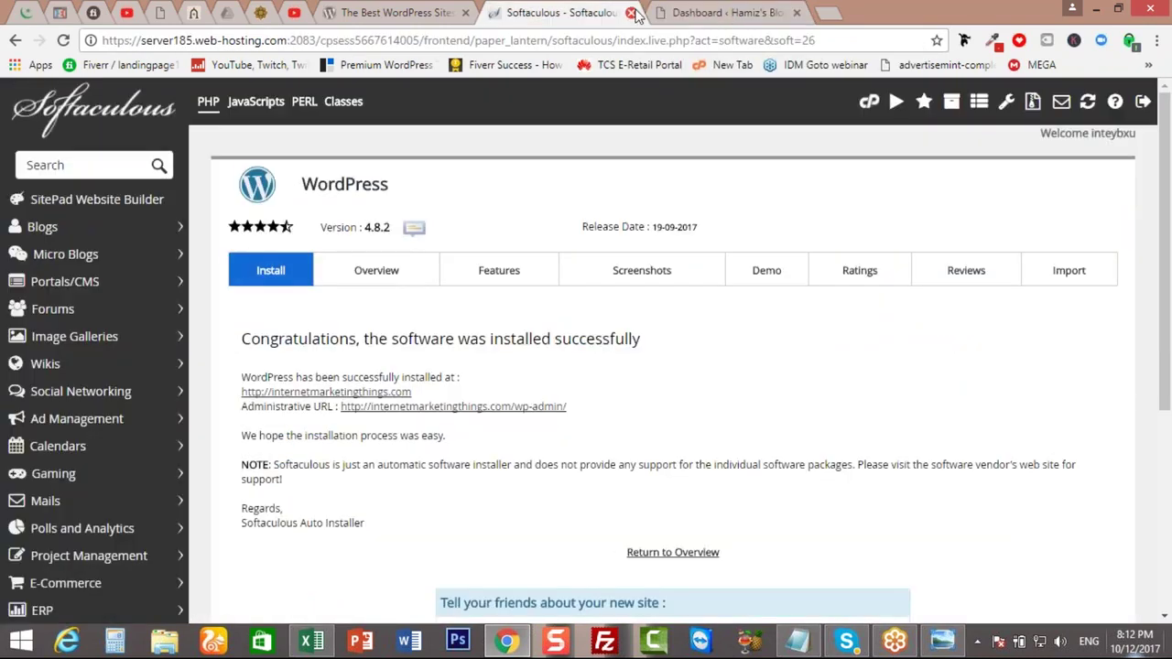
Close the Softaculous installer tab to reveal the WordPress Dashboard.
{"action": "left_click", "coordinate": [634, 12]}
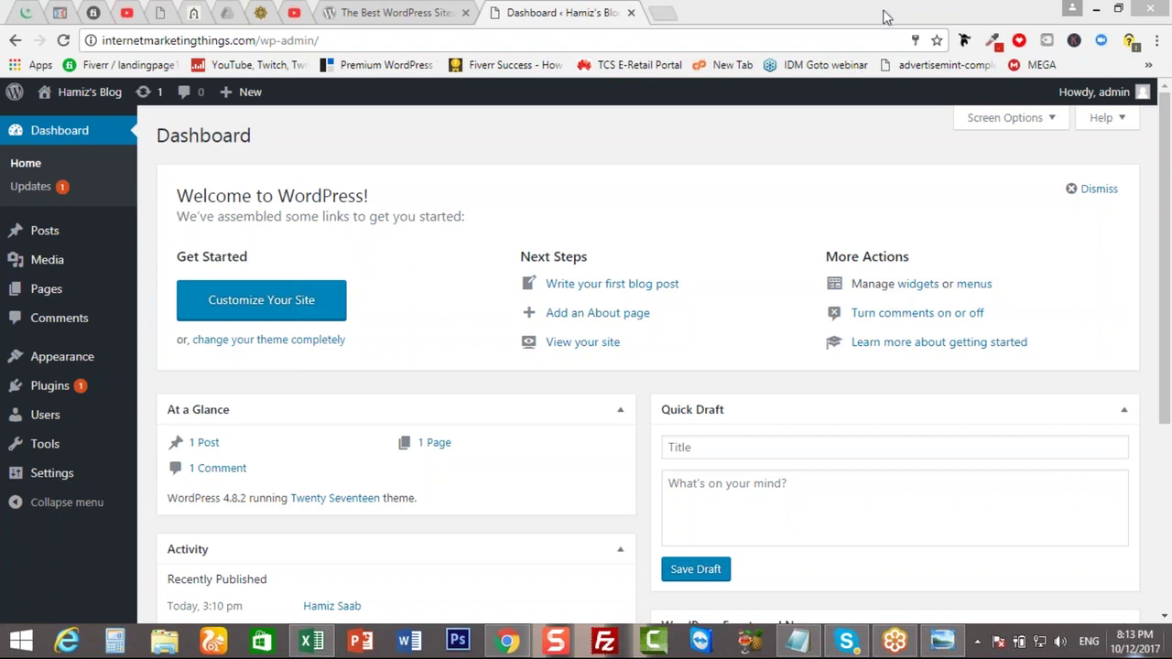
Open the cPanel bookmark in a new tab and log in with the hosting account password.
{"action": "left_click", "coordinate": [663, 13]}
{"action": "left_click", "coordinate": [727, 64]}
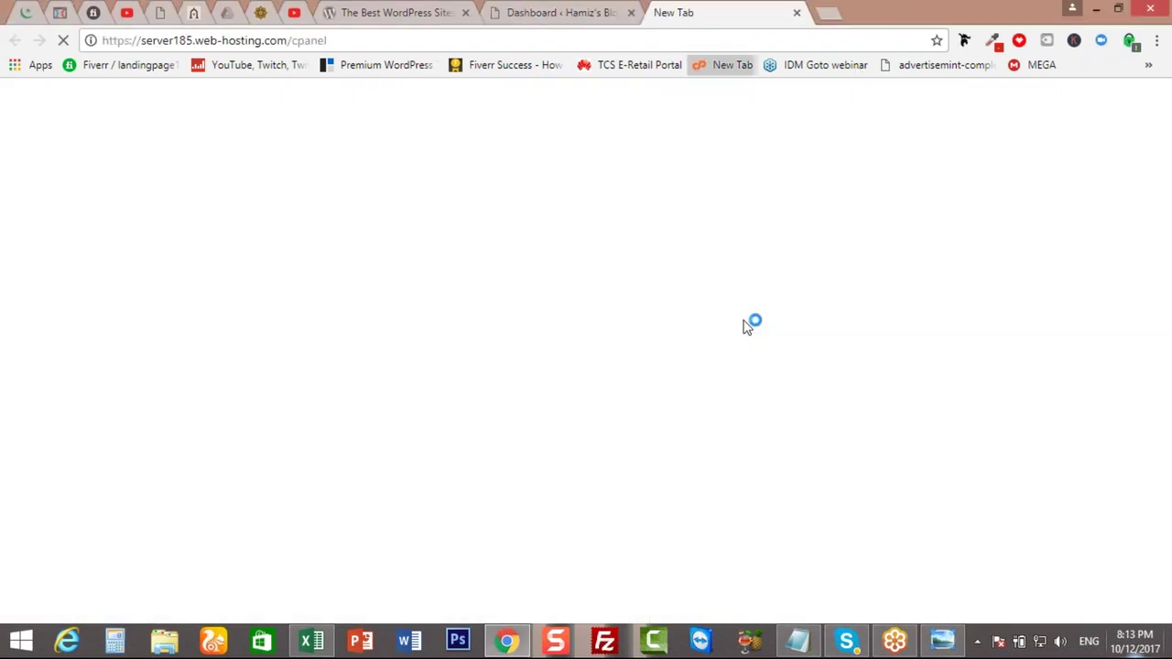
{"action": "mouse_move", "coordinate": [942, 641]}
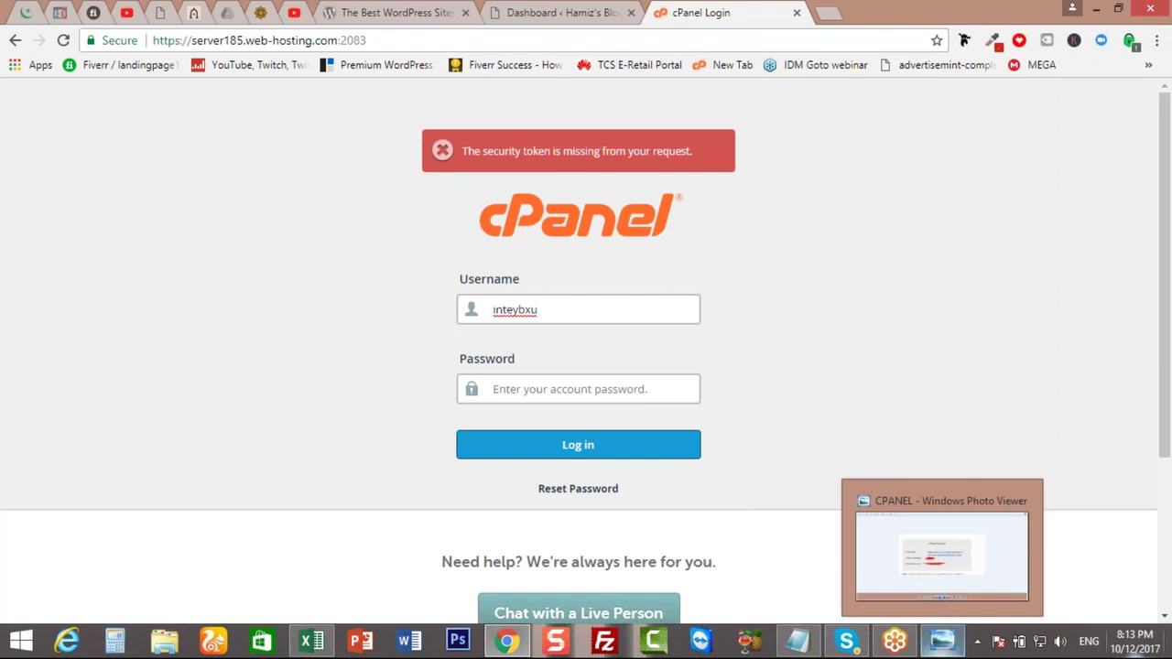
{"action": "key", "text": "Tab"}
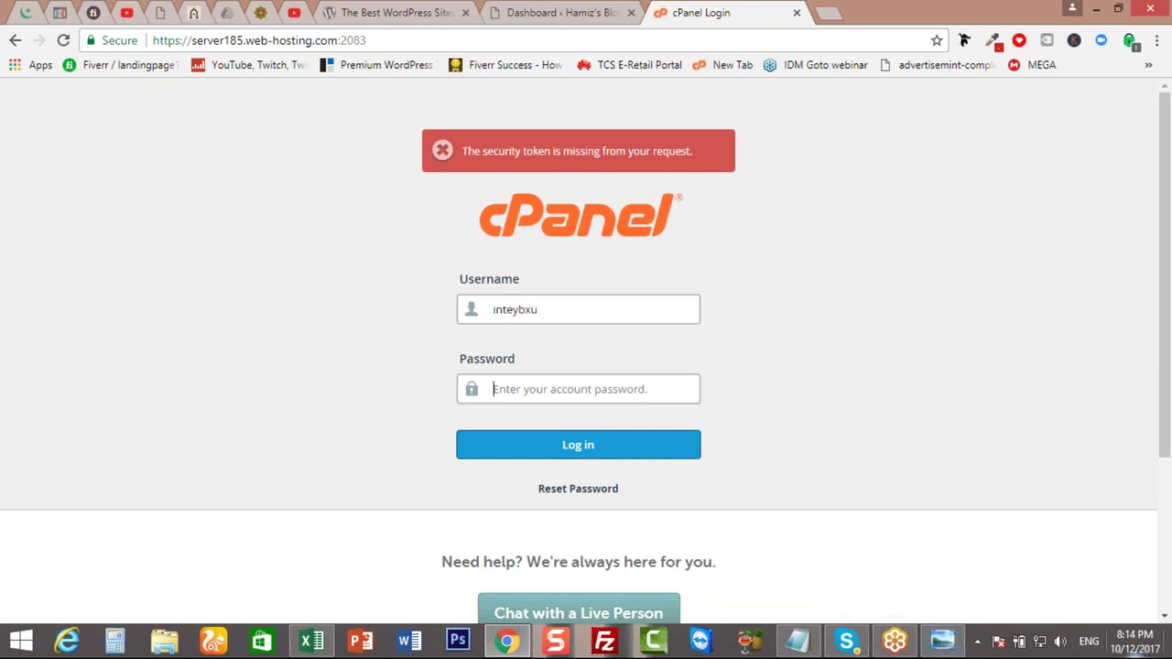
{"action": "type", "text": "•"}
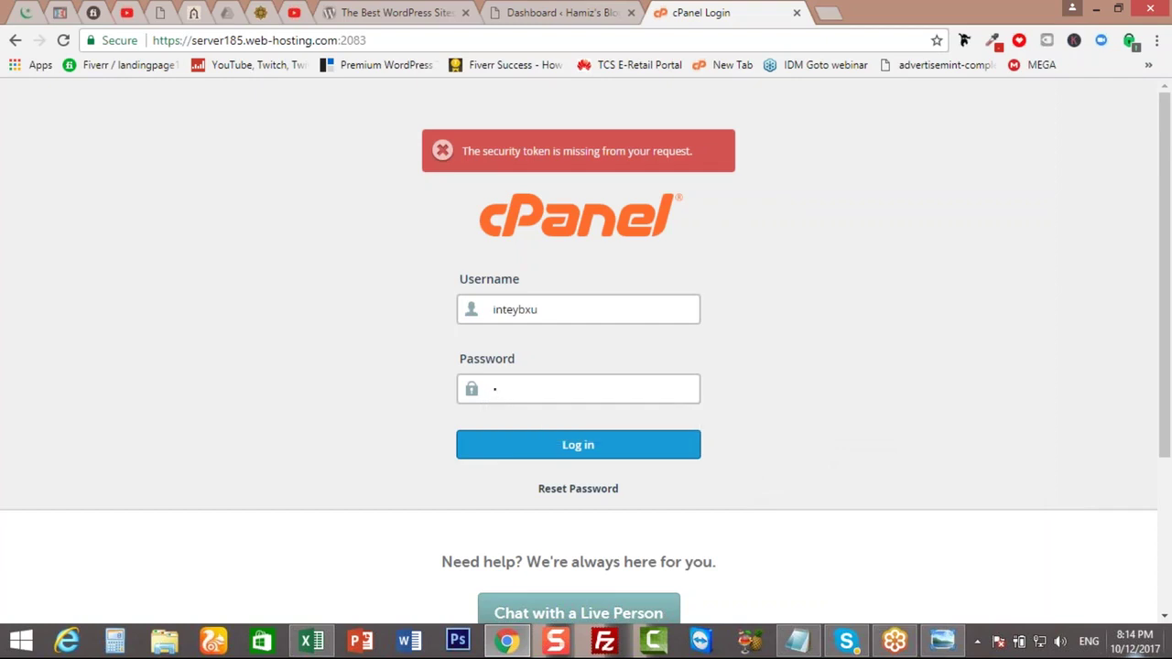
{"action": "type", "text": "•••"}
{"action": "key", "text": "Caps_Lock"}
{"action": "type", "text": "•"}
{"action": "key", "text": "Caps_Lock"}
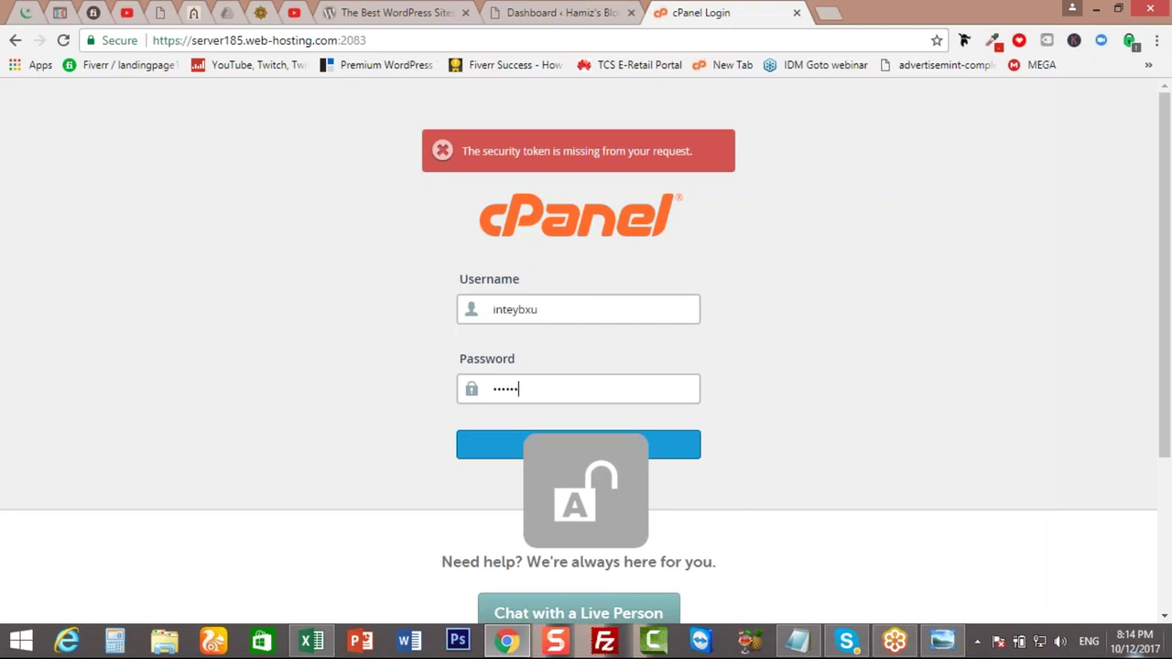
{"action": "type", "text": "•••"}
{"action": "key", "text": "Caps_Lock"}
{"action": "type", "text": "•••"}
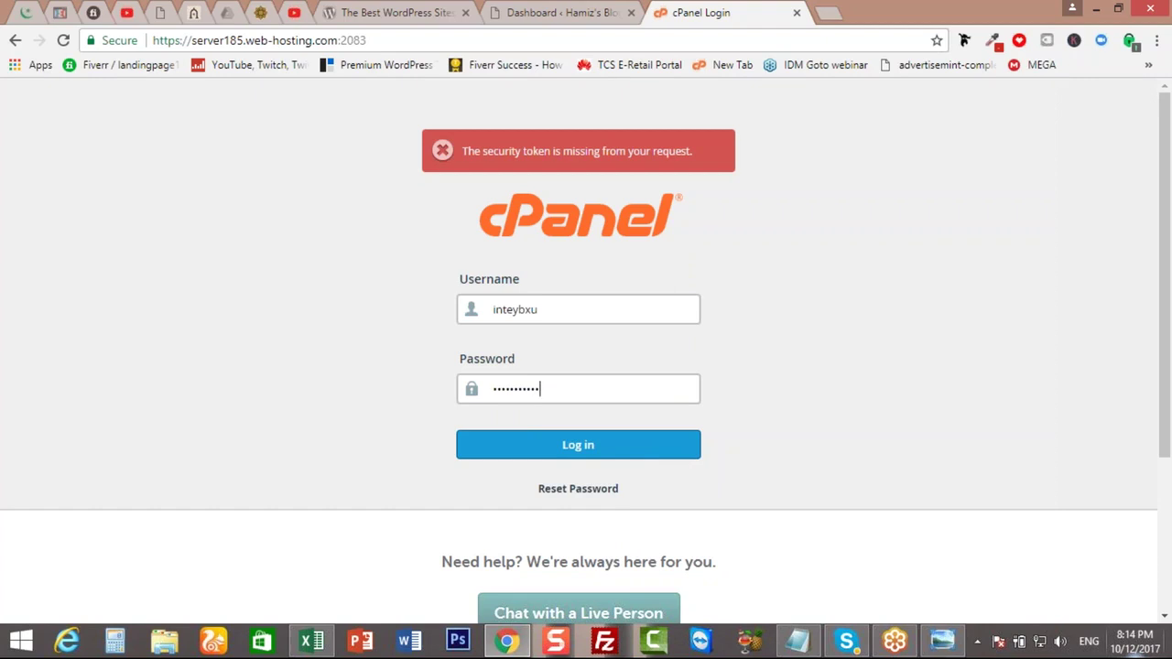
{"action": "key", "text": "Caps_Lock"}
{"action": "type", "text": "••"}
{"action": "key", "text": "Return"}
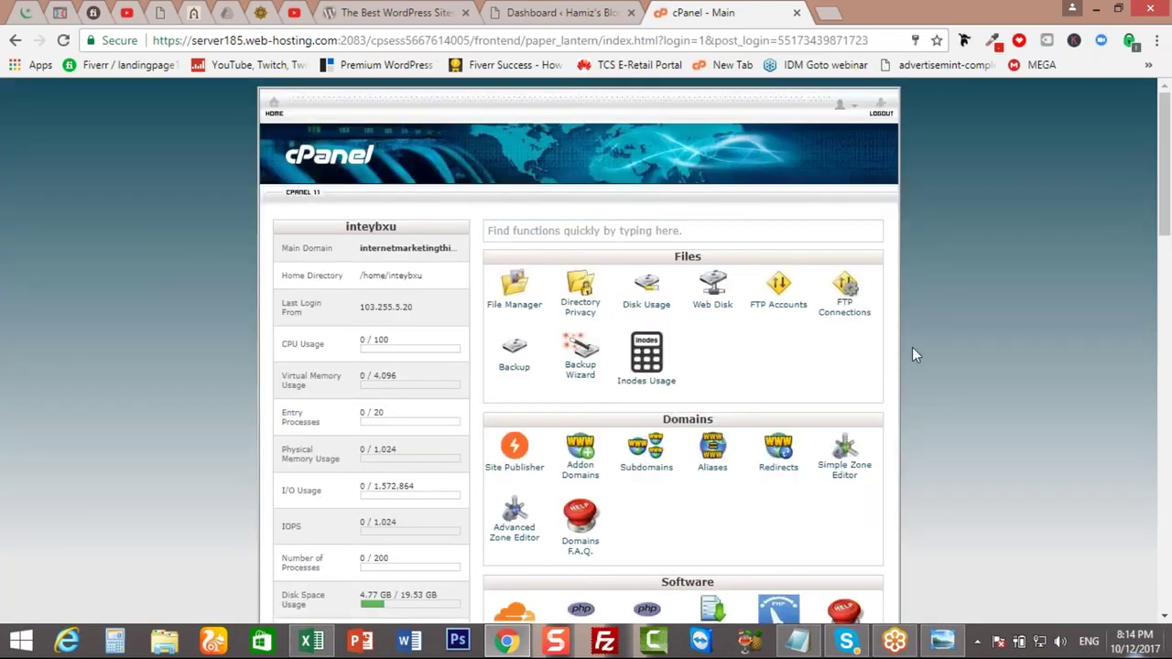
Open Softaculous's WordPress install form and review the site name and description.
{"action": "scroll", "coordinate": [911, 347], "scroll_direction": "down", "scroll_amount": 6}
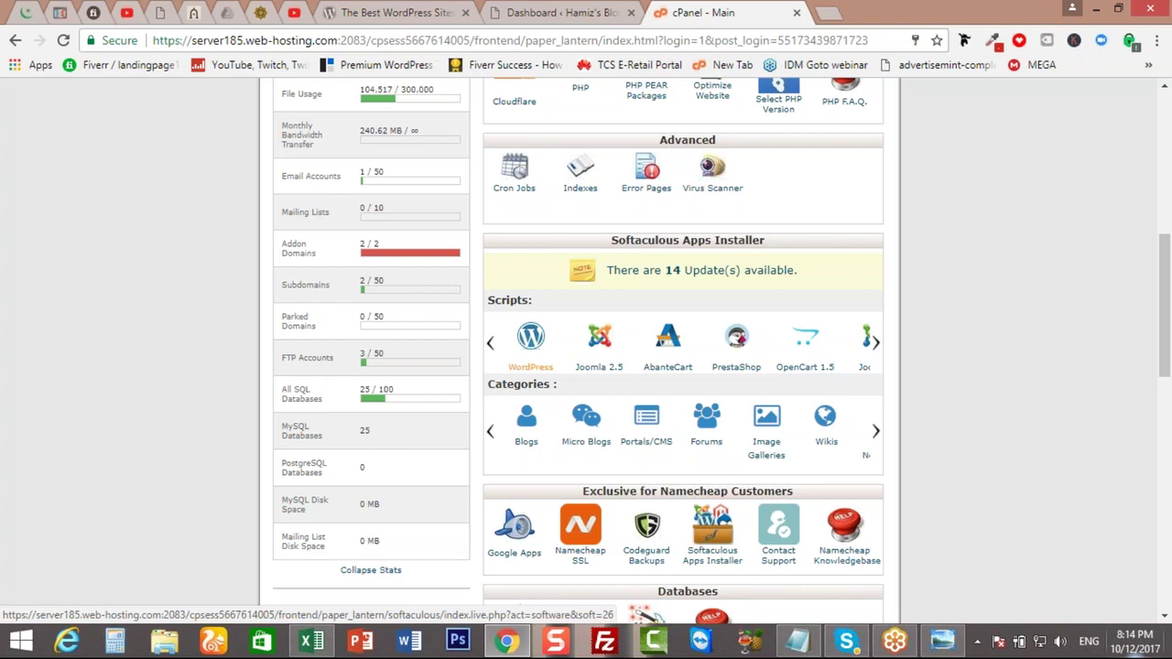
{"action": "left_click", "coordinate": [530, 338]}
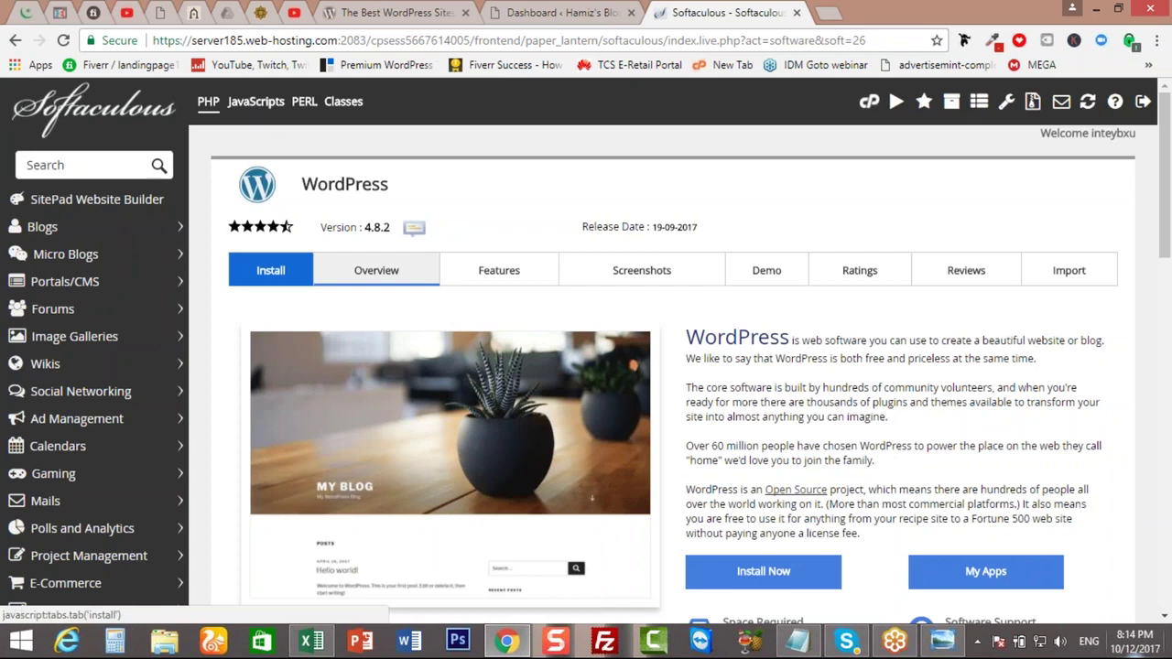
{"action": "left_click", "coordinate": [295, 275]}
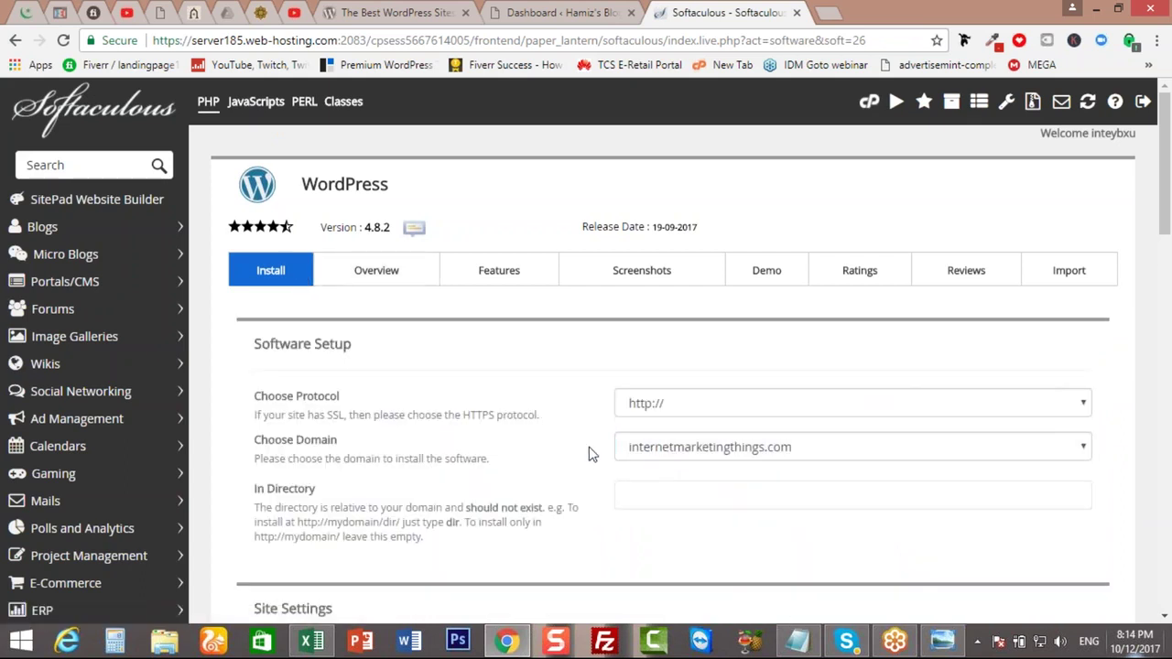
{"action": "scroll", "coordinate": [588, 454], "scroll_direction": "down", "scroll_amount": 3}
{"action": "left_click", "coordinate": [632, 450]}
{"action": "triple_click", "coordinate": [632, 495]}
{"action": "left_click", "coordinate": [588, 504]}
{"action": "scroll", "coordinate": [589, 504], "scroll_direction": "down", "scroll_amount": 5}
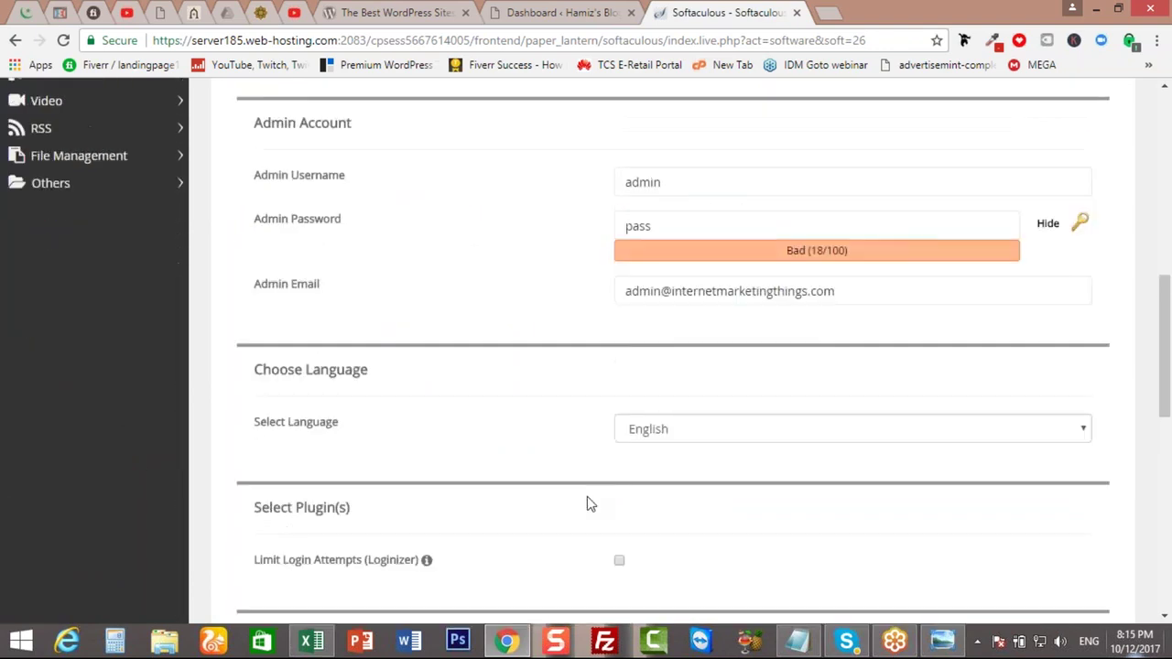
Generate an admin password, then delete it so the password field is empty.
{"action": "left_click", "coordinate": [677, 246]}
{"action": "left_click", "coordinate": [683, 282]}
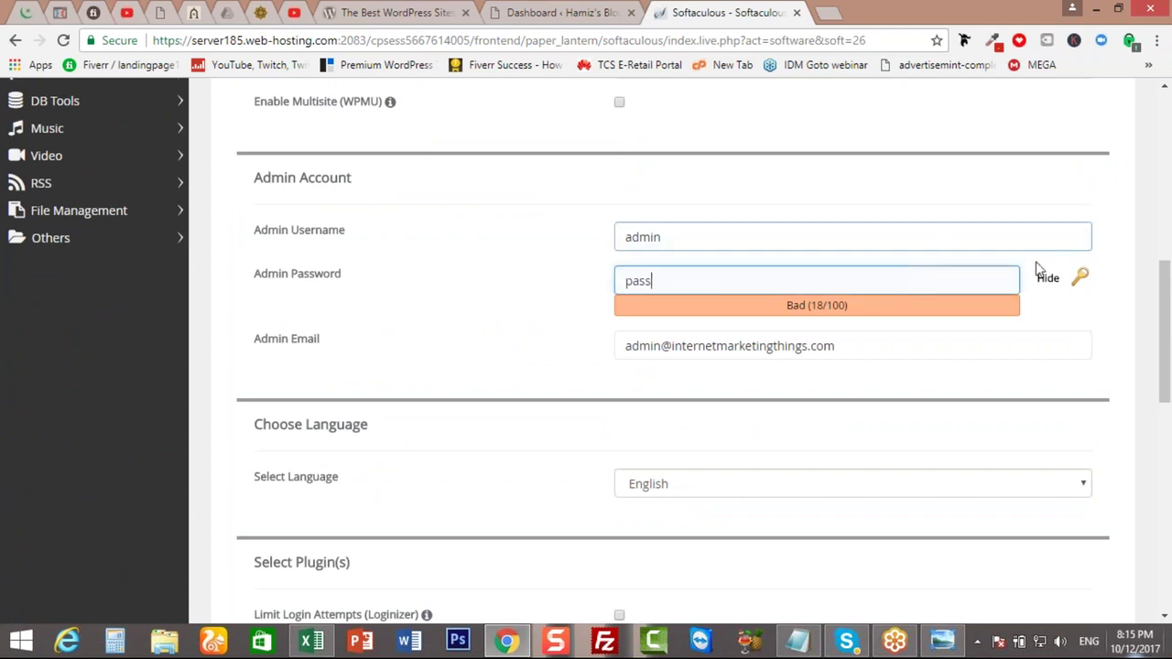
{"action": "left_click", "coordinate": [1075, 288]}
{"action": "left_click", "coordinate": [1080, 277]}
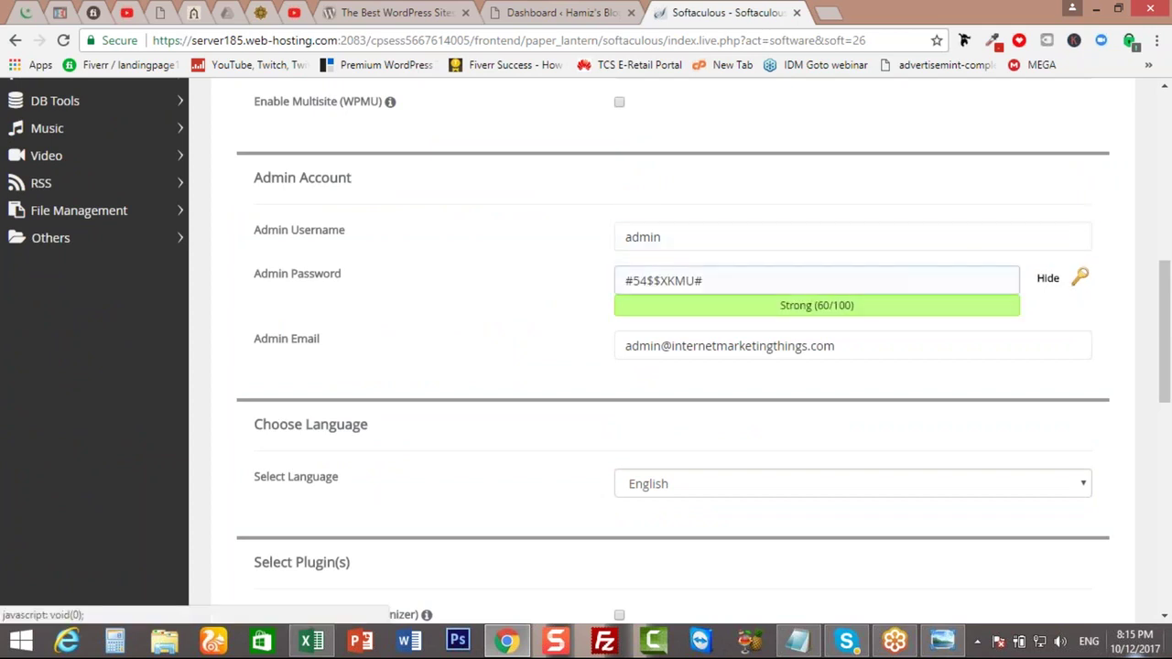
{"action": "triple_click", "coordinate": [664, 281]}
{"action": "key", "text": "BackSpace"}
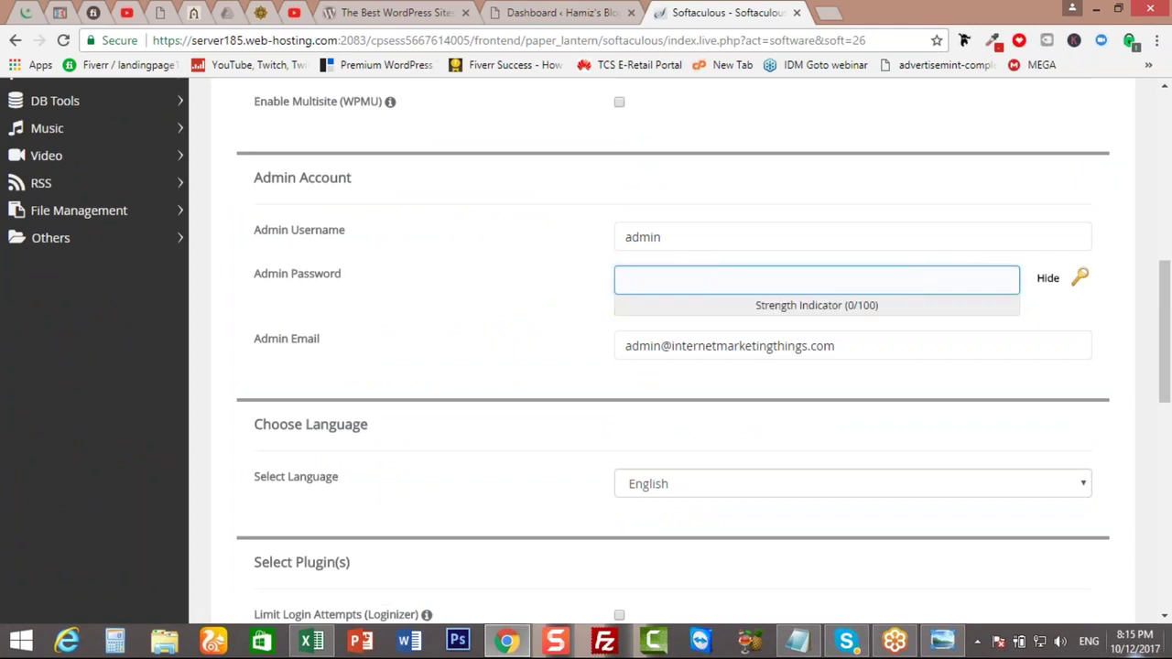
{"action": "double_click", "coordinate": [739, 346]}
{"action": "left_click", "coordinate": [586, 317]}
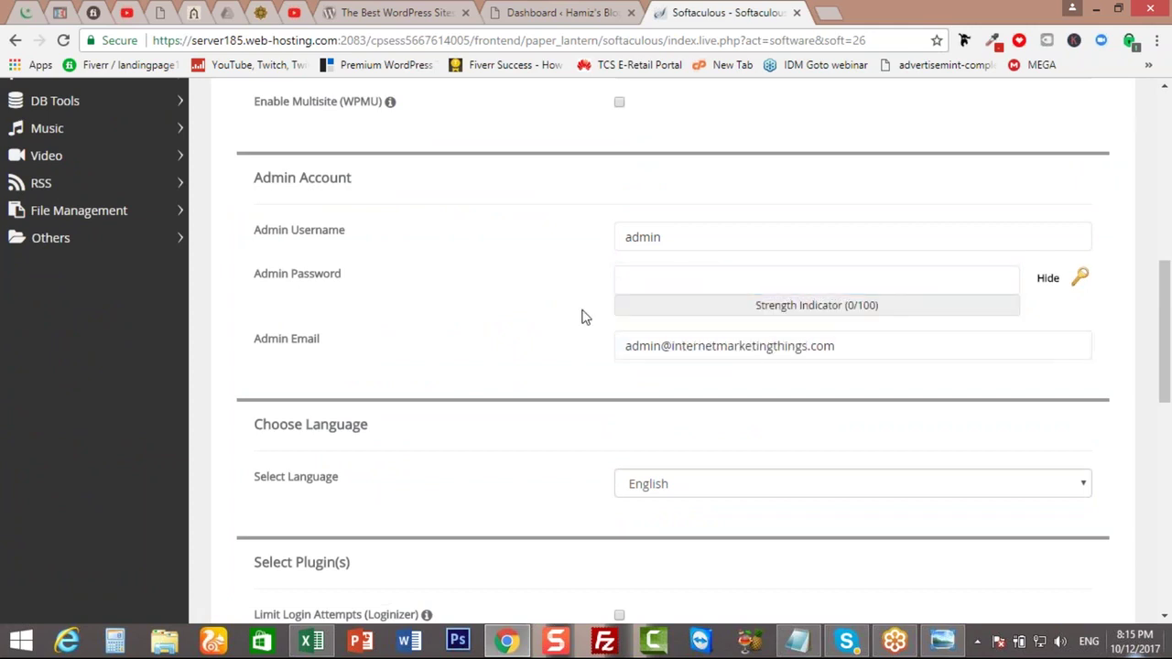
{"action": "scroll", "coordinate": [586, 317], "scroll_direction": "down", "scroll_amount": 8}
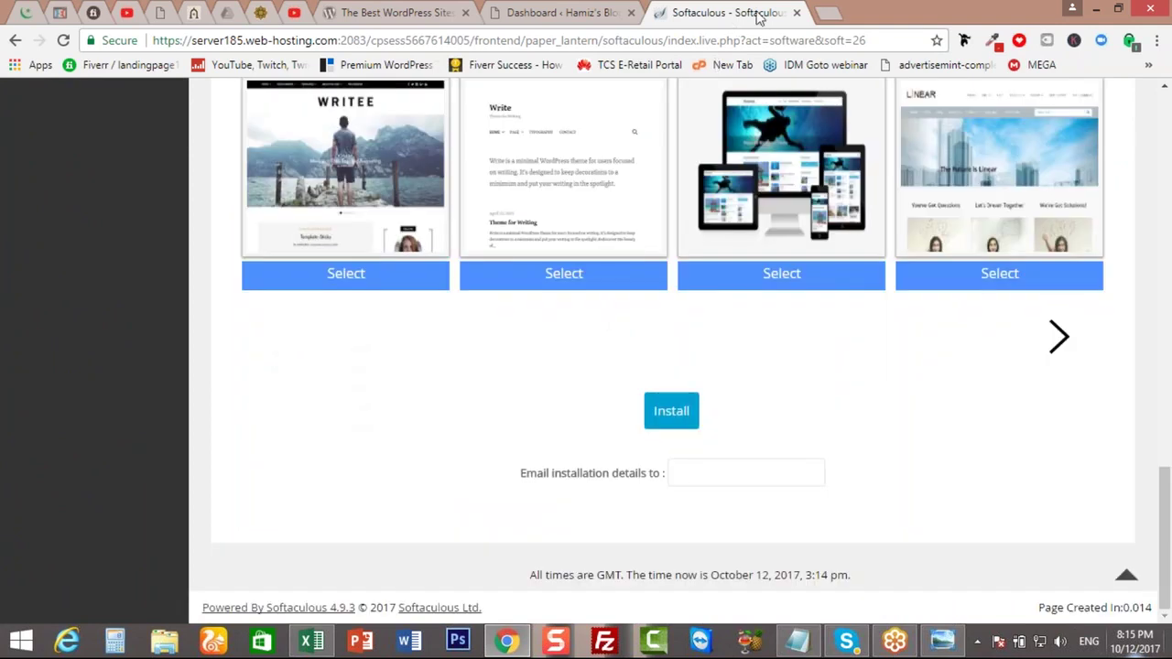
Remove /wp-admin/ from the Dashboard tab's address to load the public home page.
{"action": "left_click", "coordinate": [577, 13]}
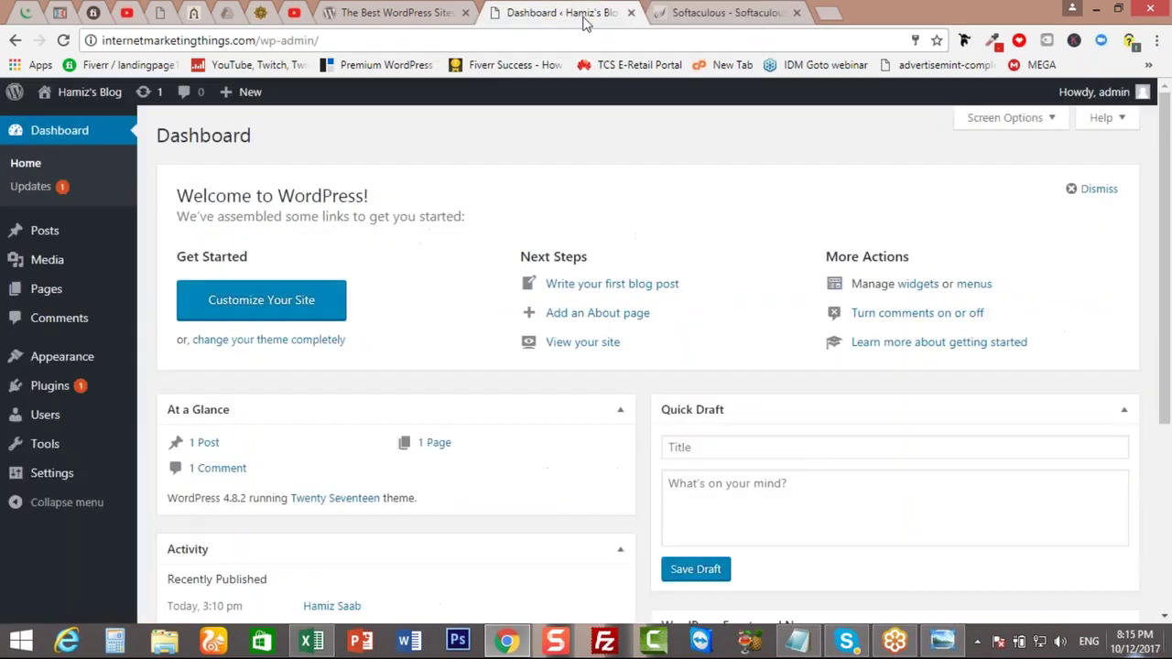
{"action": "left_click_drag", "start_coordinate": [259, 39], "coordinate": [320, 40]}
{"action": "key", "text": "BackSpace"}
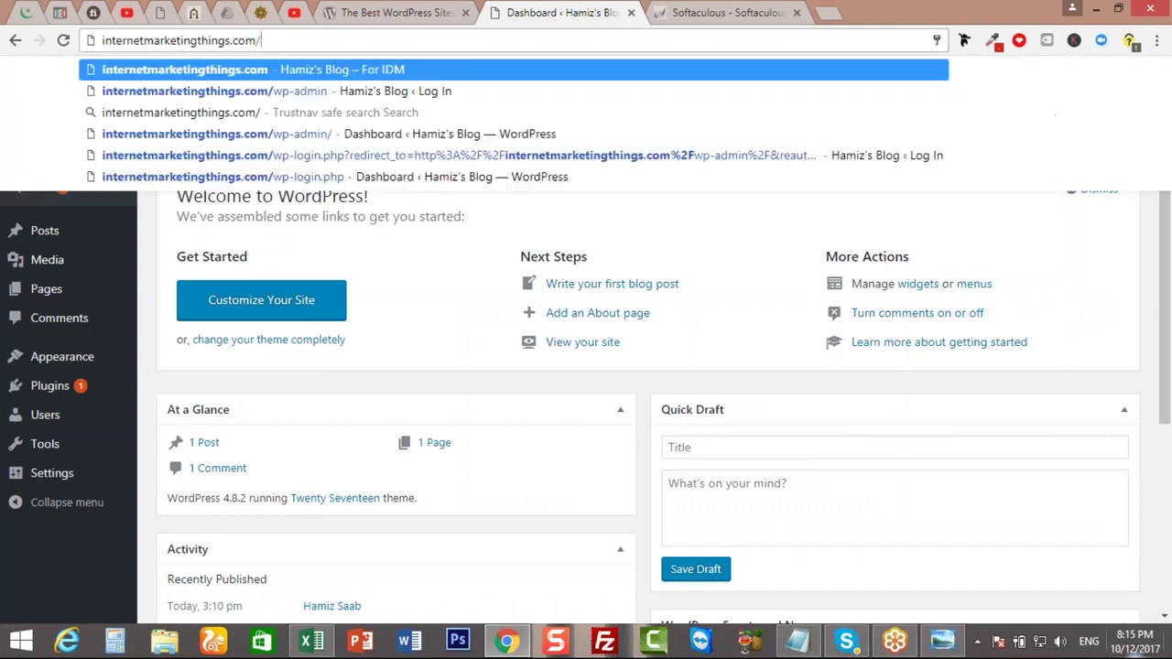
{"action": "key", "text": "Return"}
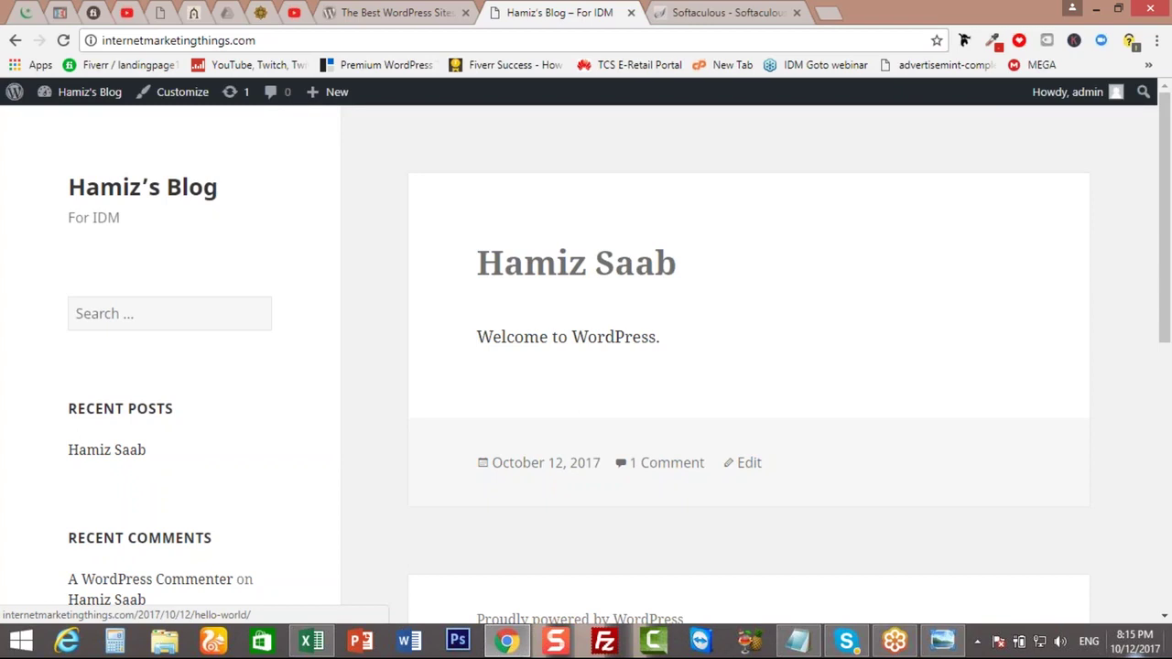
View the sample blog post, then go back home and open the admin Dashboard.
{"action": "left_click", "coordinate": [576, 262]}
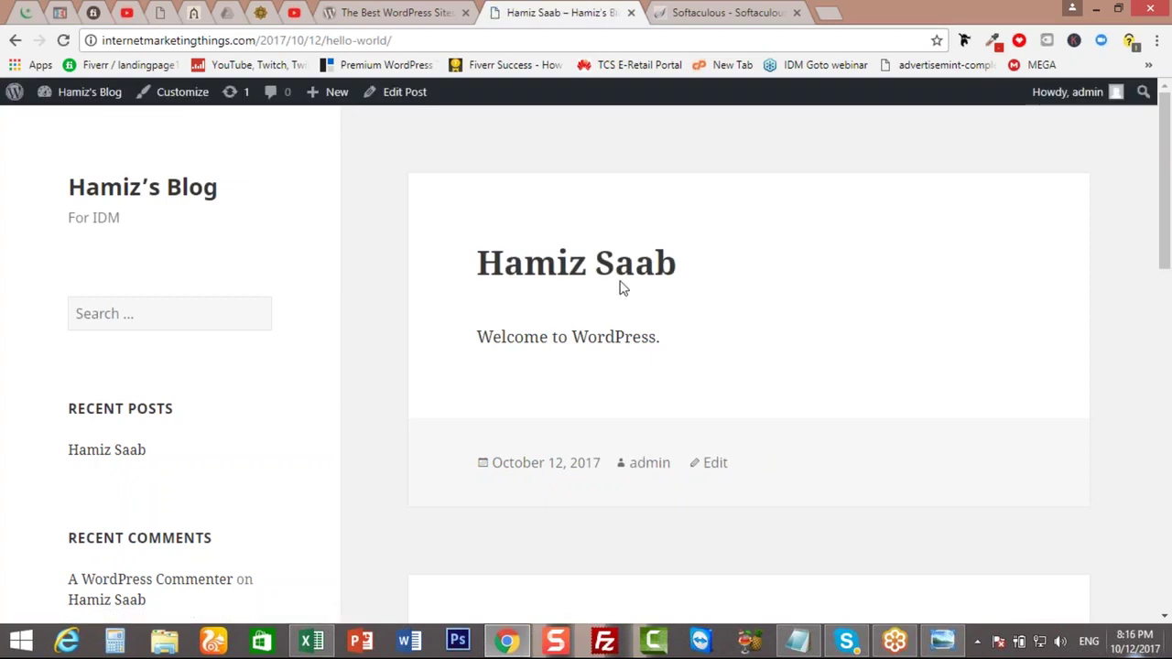
{"action": "scroll", "coordinate": [547, 312], "scroll_direction": "down", "scroll_amount": 4}
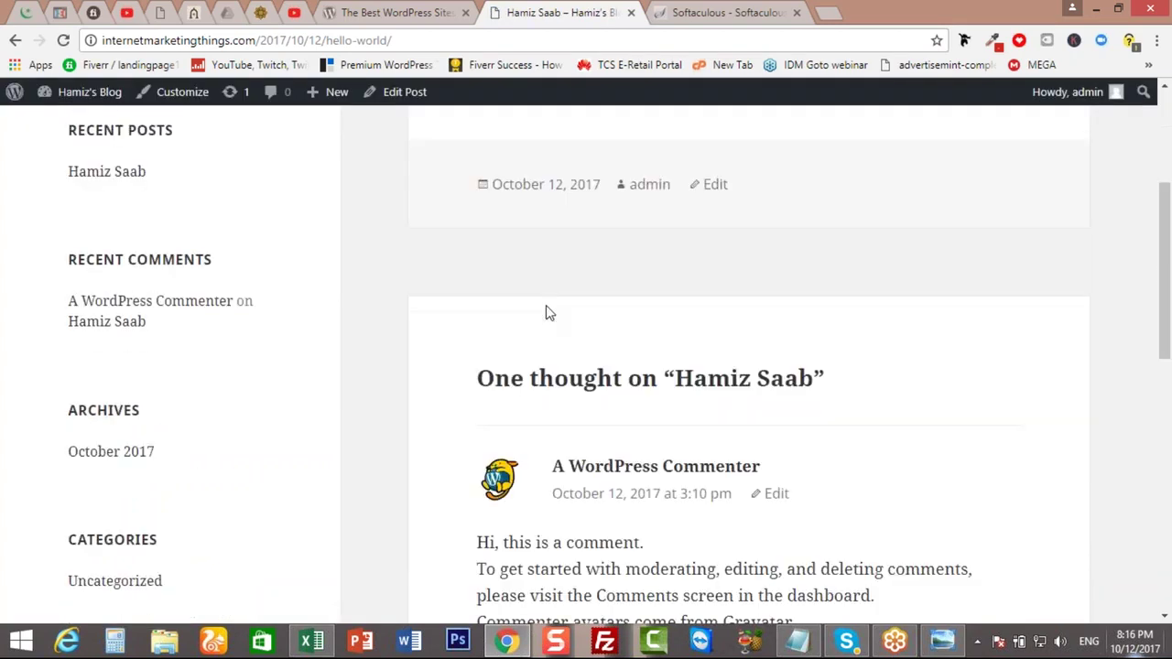
{"action": "scroll", "coordinate": [545, 312], "scroll_direction": "down", "scroll_amount": 5}
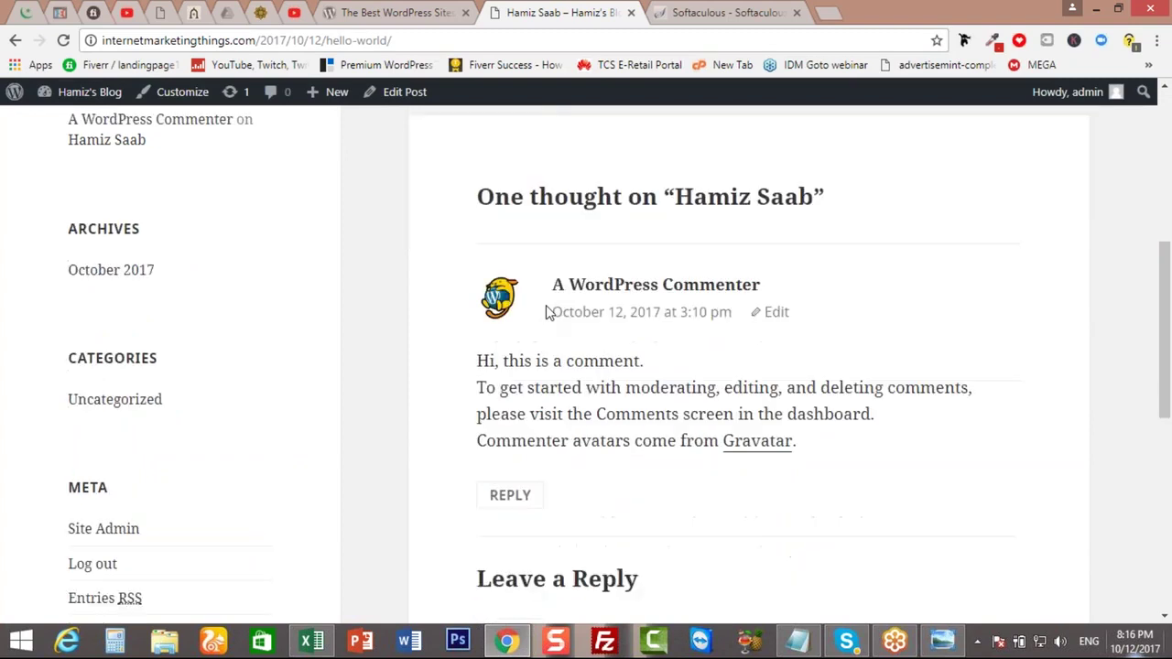
{"action": "scroll", "coordinate": [545, 307], "scroll_direction": "up", "scroll_amount": 9}
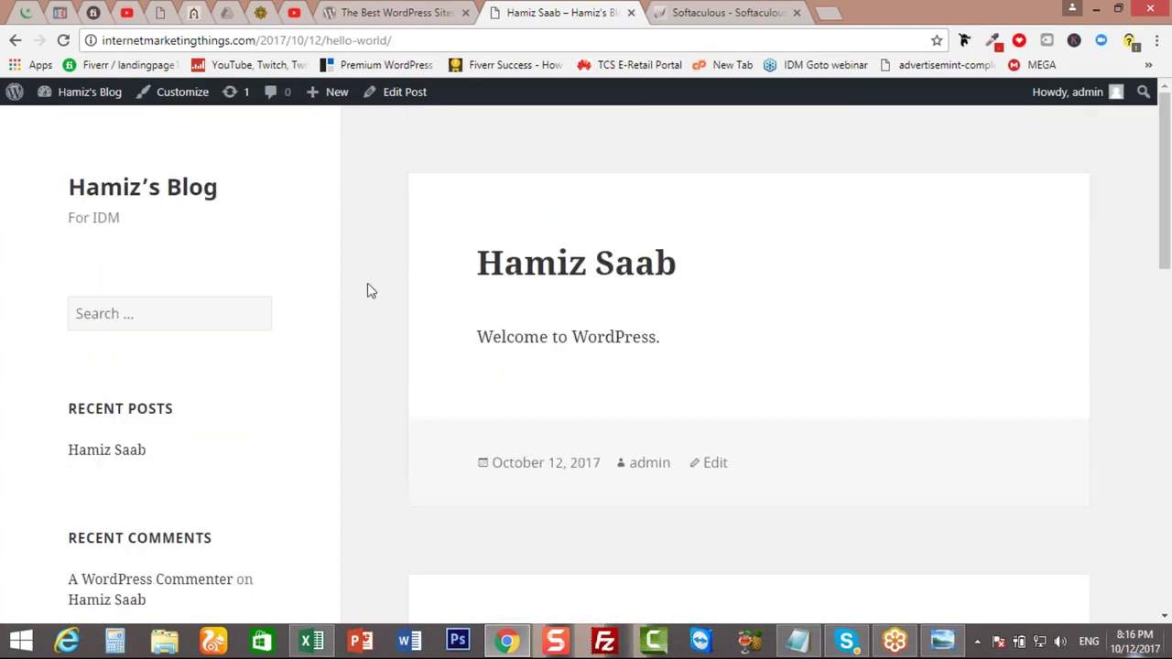
{"action": "left_click", "coordinate": [15, 41]}
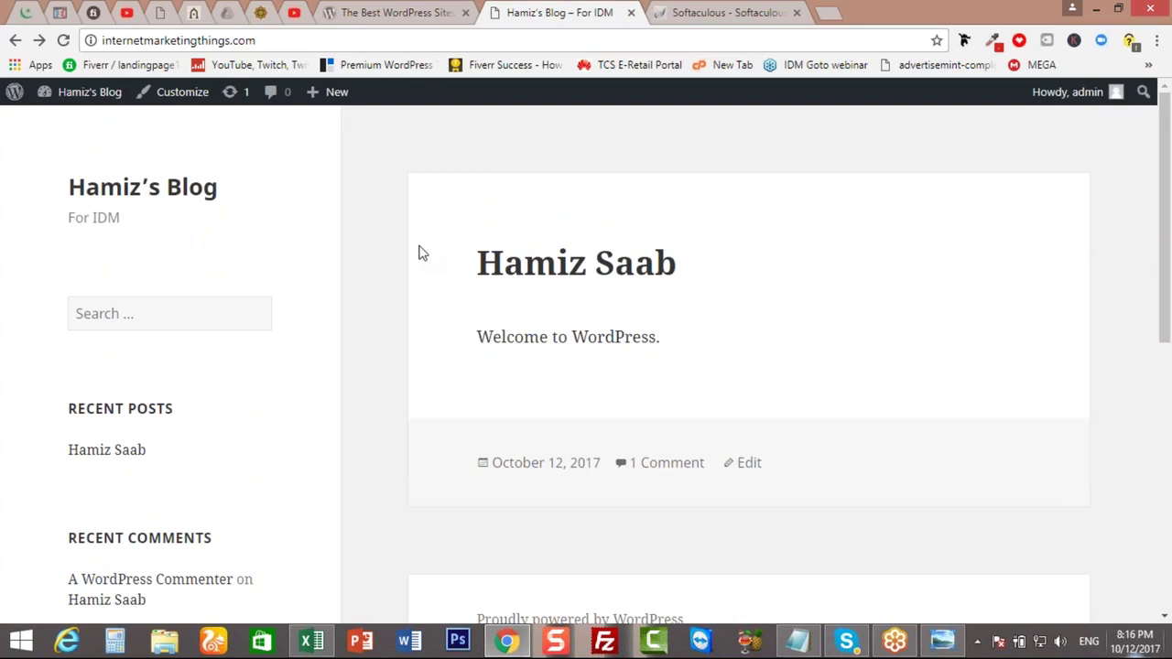
{"action": "mouse_move", "coordinate": [89, 92]}
{"action": "left_click", "coordinate": [73, 120]}
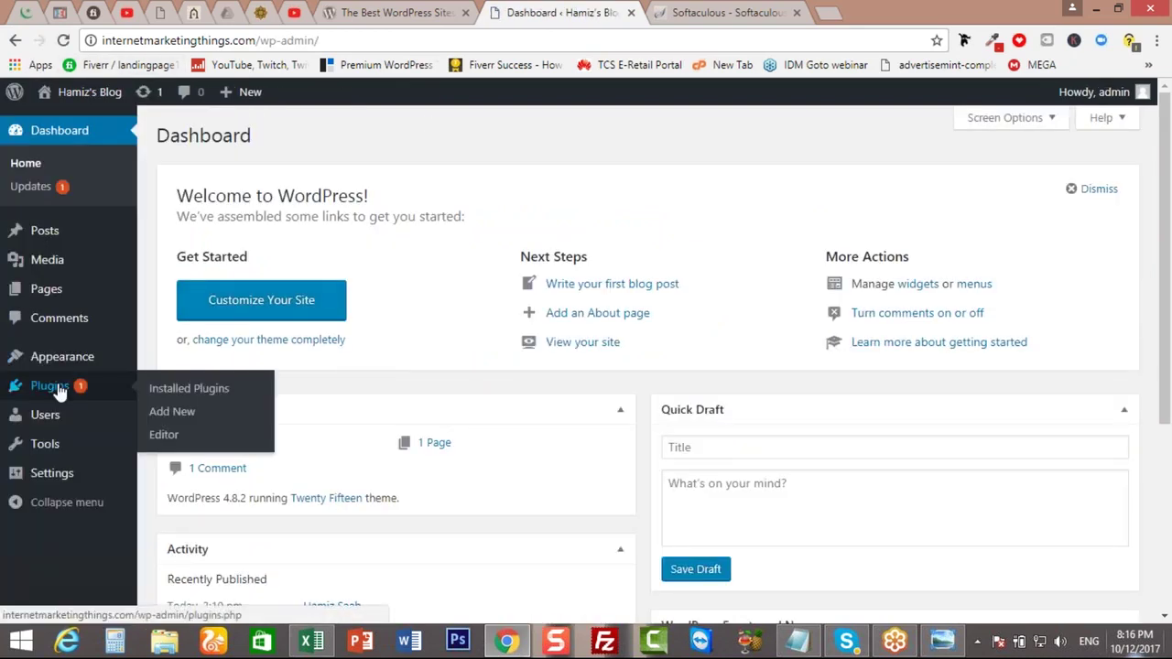
Go to Appearance > Themes to list the three installed themes.
{"action": "mouse_move", "coordinate": [91, 359]}
{"action": "left_click", "coordinate": [165, 360]}
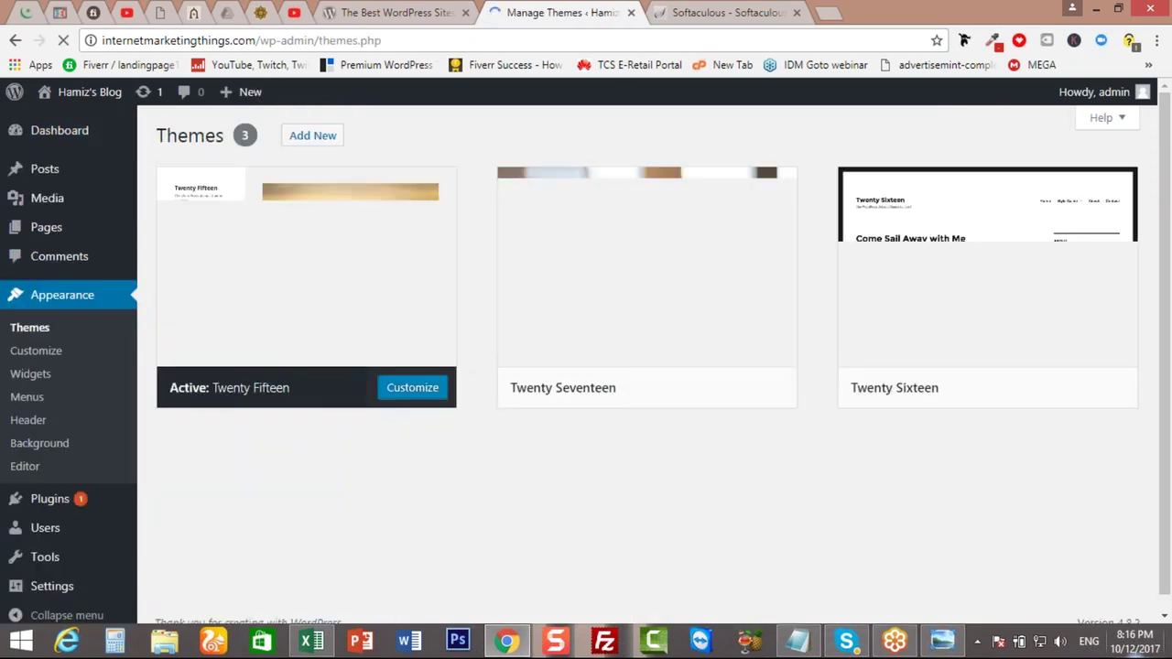
{"action": "mouse_move", "coordinate": [727, 408]}
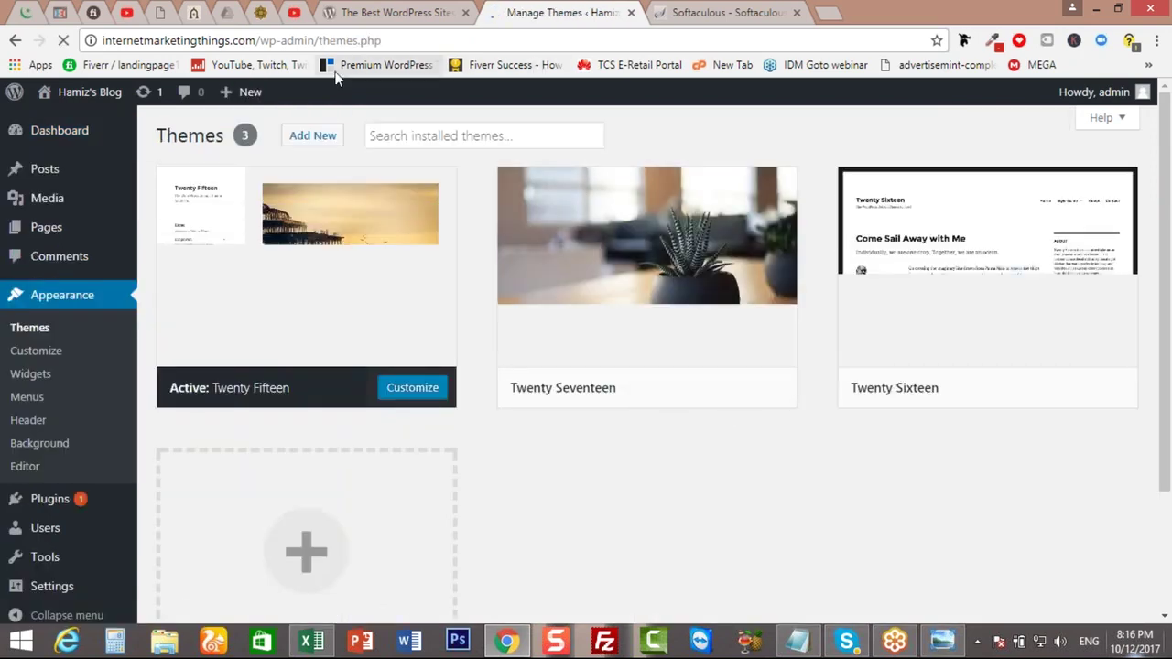
Open the Dashboard in a new tab and strip the admin path to load the homepage.
{"action": "middle_click", "coordinate": [81, 128]}
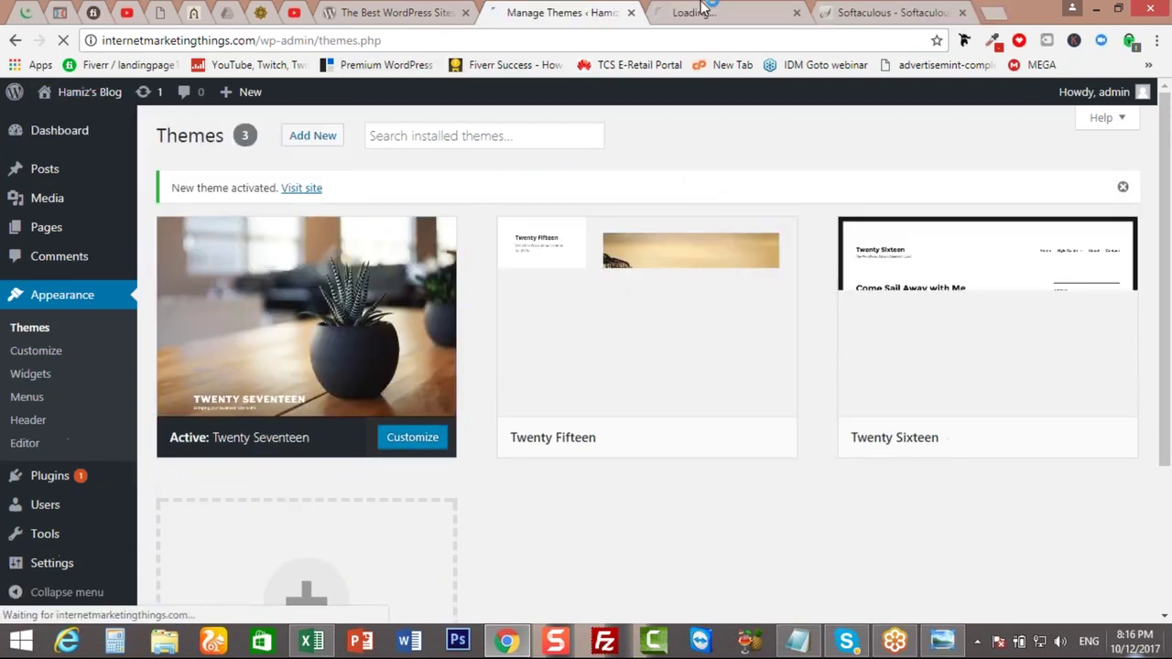
{"action": "left_click", "coordinate": [677, 14]}
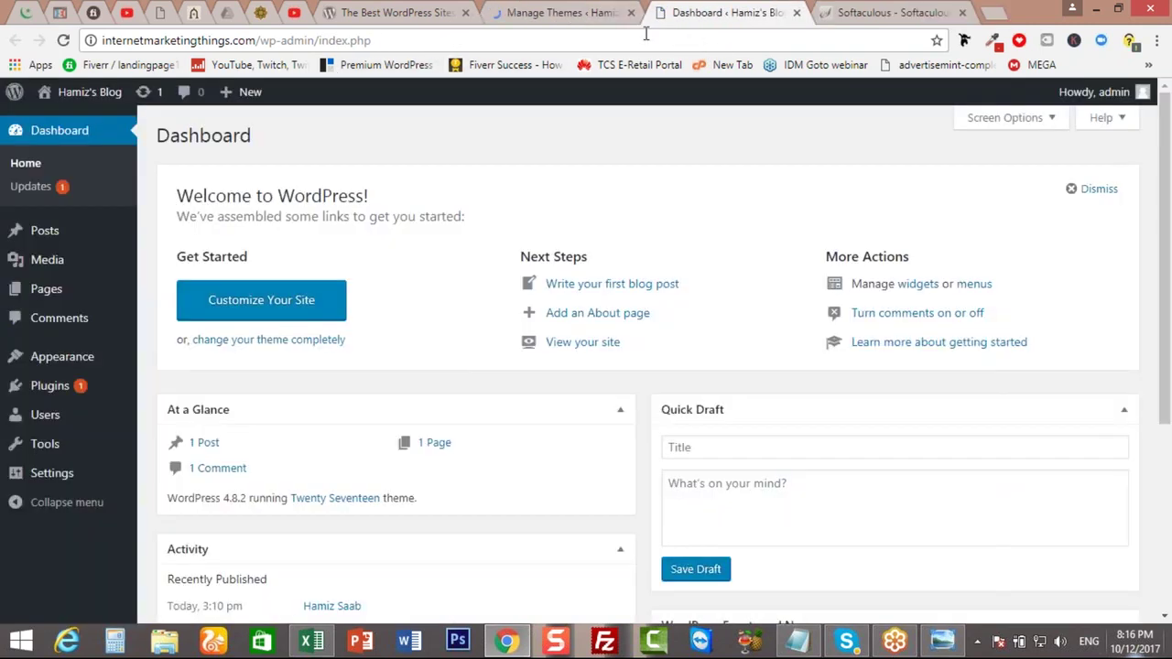
{"action": "left_click_drag", "start_coordinate": [420, 41], "coordinate": [256, 40]}
{"action": "key", "text": "BackSpace"}
{"action": "key", "text": "Return"}
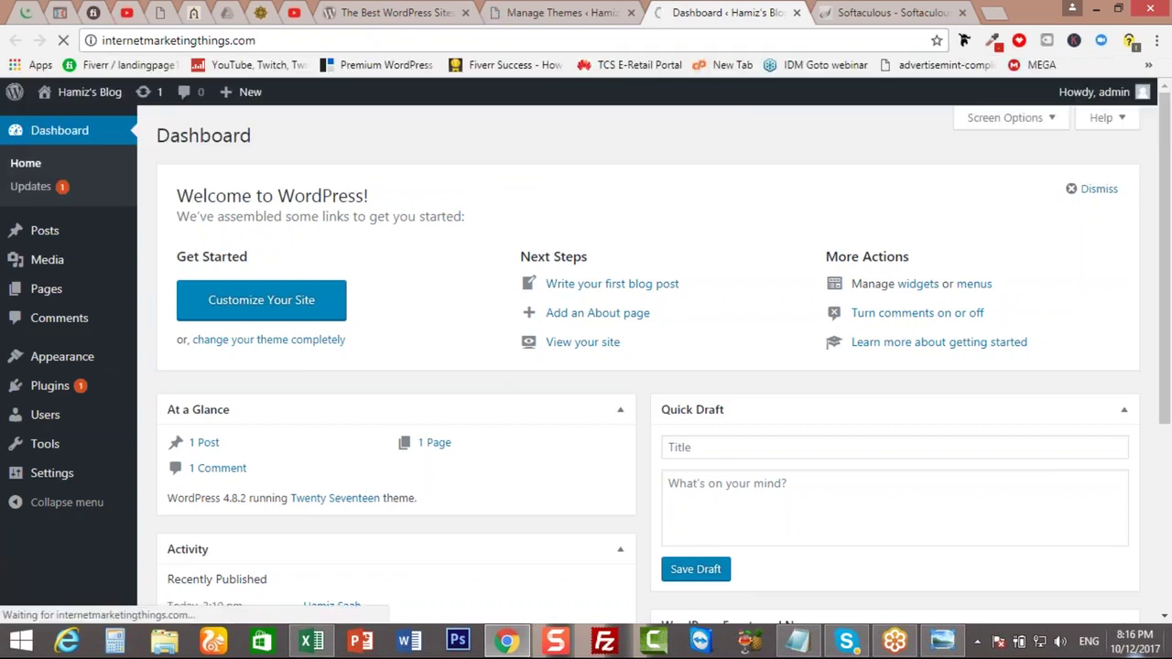
Scroll the homepage, close the Manage Themes tab, and append /wp-admin to the address.
{"action": "scroll", "coordinate": [684, 269], "scroll_direction": "down", "scroll_amount": 7}
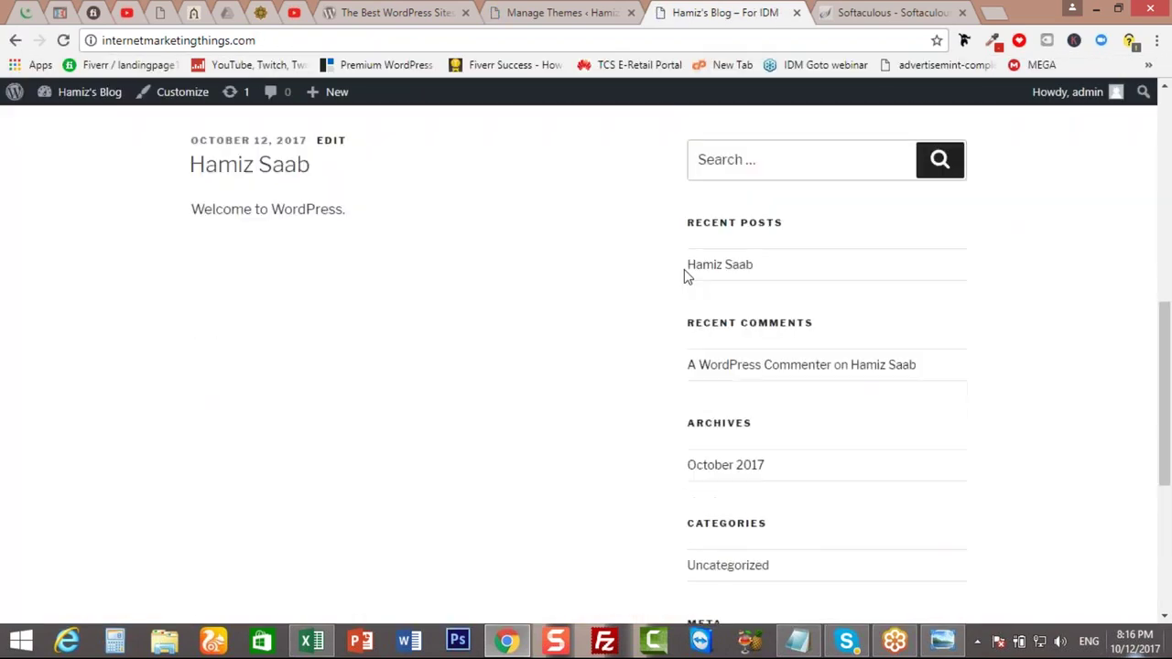
{"action": "scroll", "coordinate": [684, 269], "scroll_direction": "up", "scroll_amount": 5}
{"action": "scroll", "coordinate": [684, 269], "scroll_direction": "up", "scroll_amount": 3}
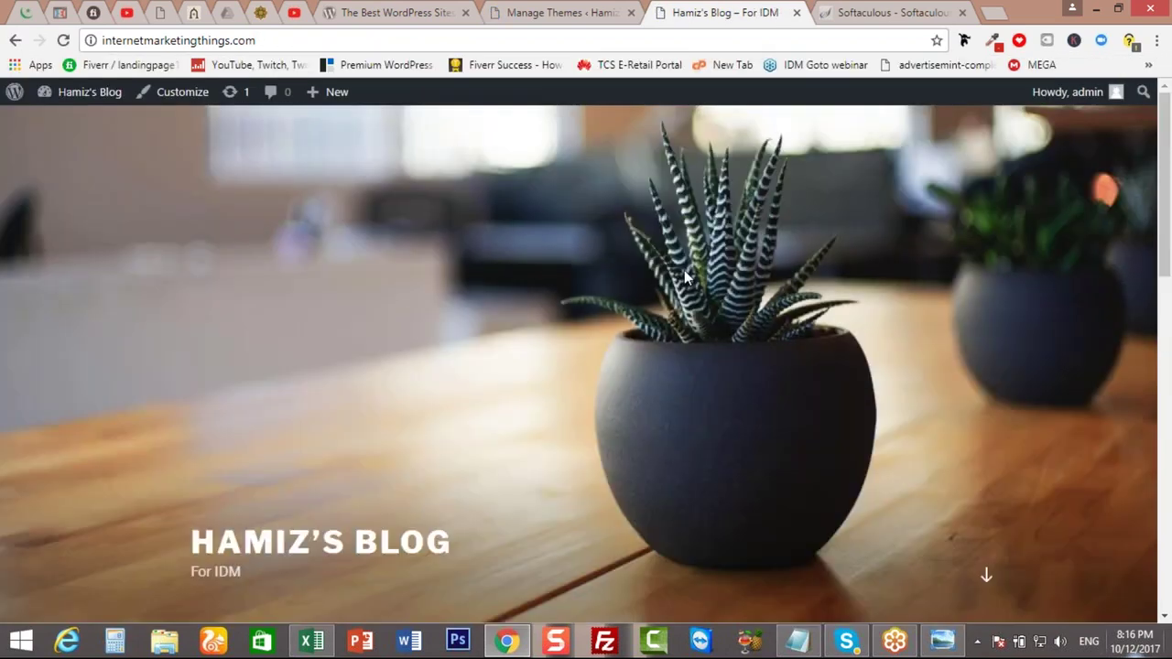
{"action": "scroll", "coordinate": [684, 269], "scroll_direction": "down", "scroll_amount": 1}
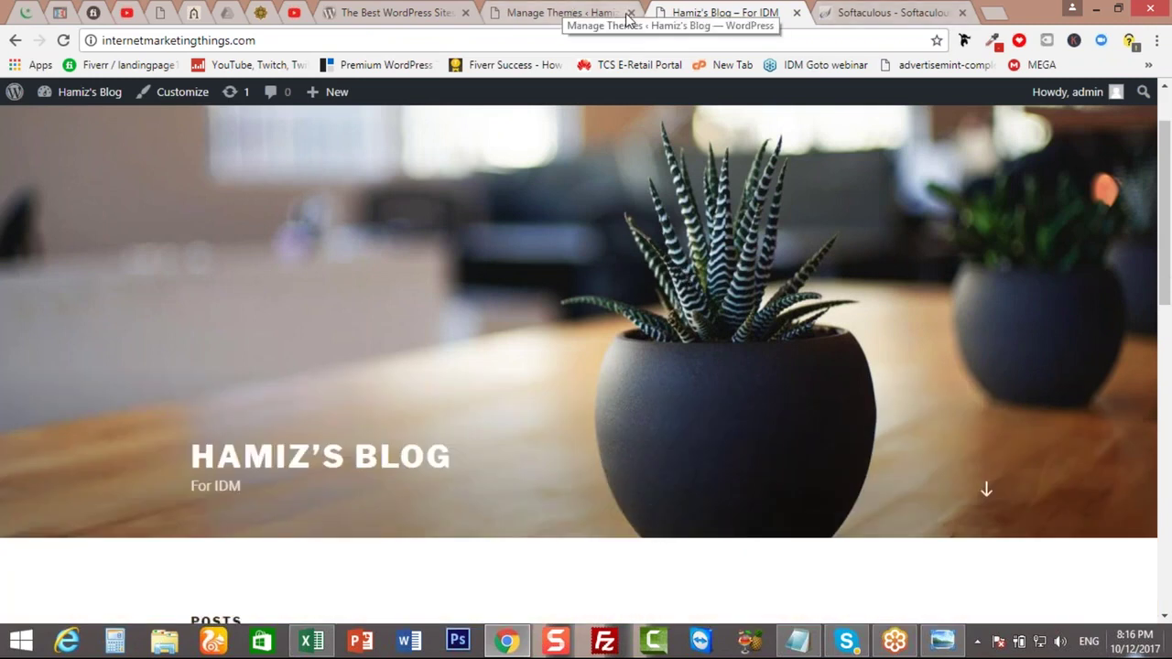
{"action": "left_click", "coordinate": [630, 13]}
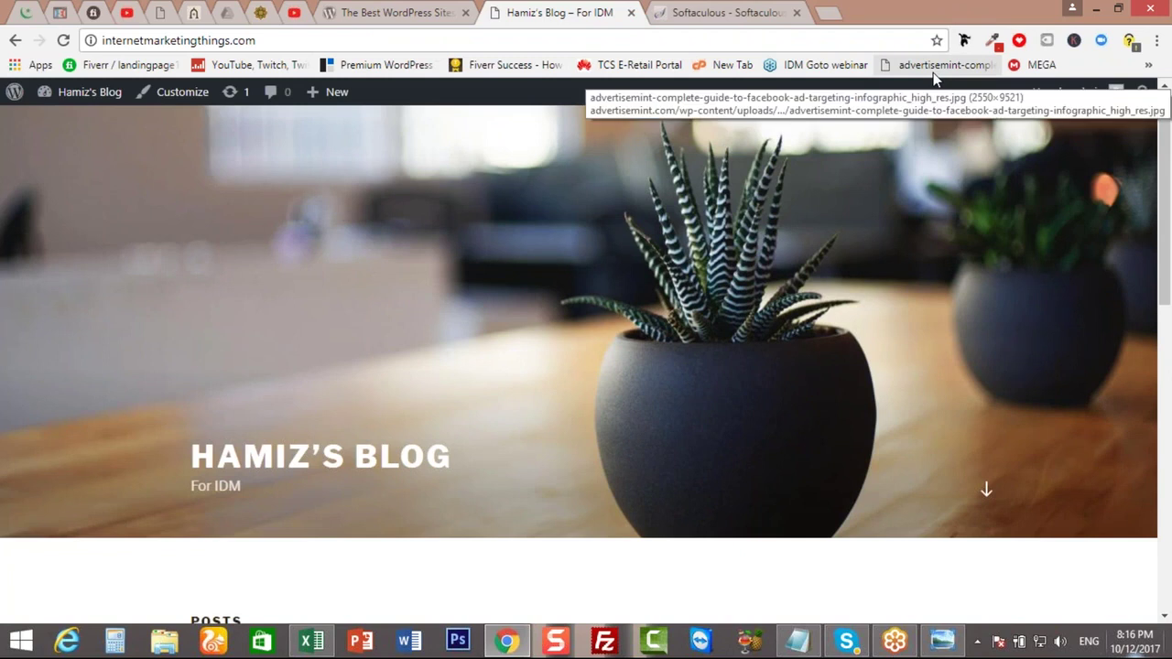
{"action": "left_click", "coordinate": [265, 40]}
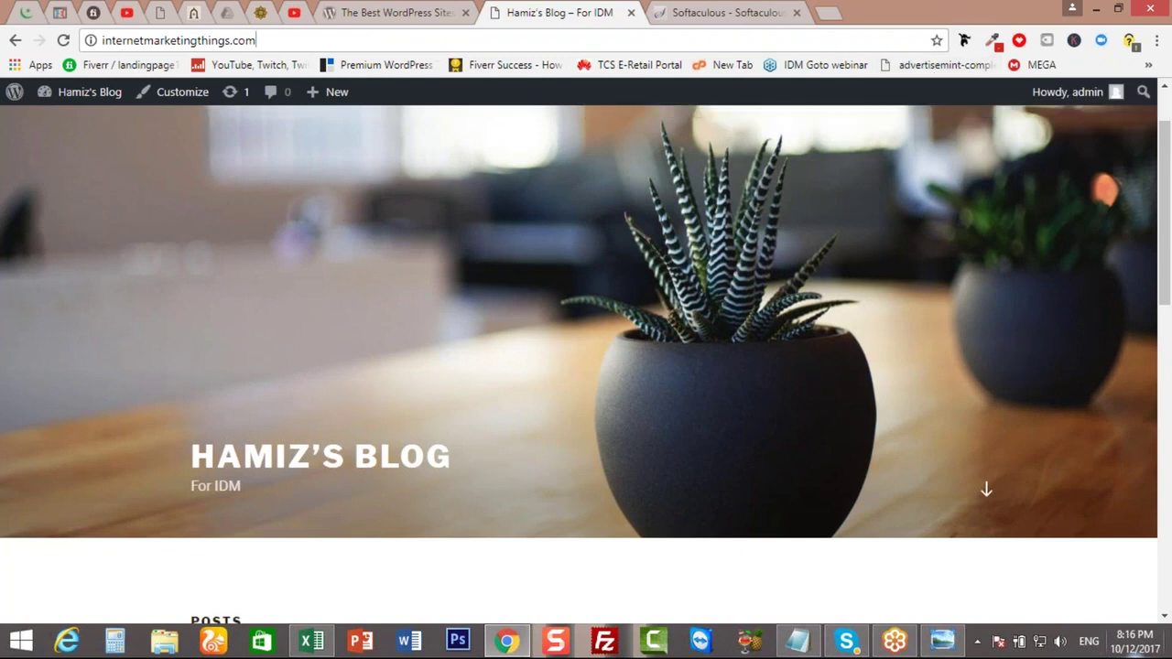
{"action": "type", "text": "/wp-admin"}
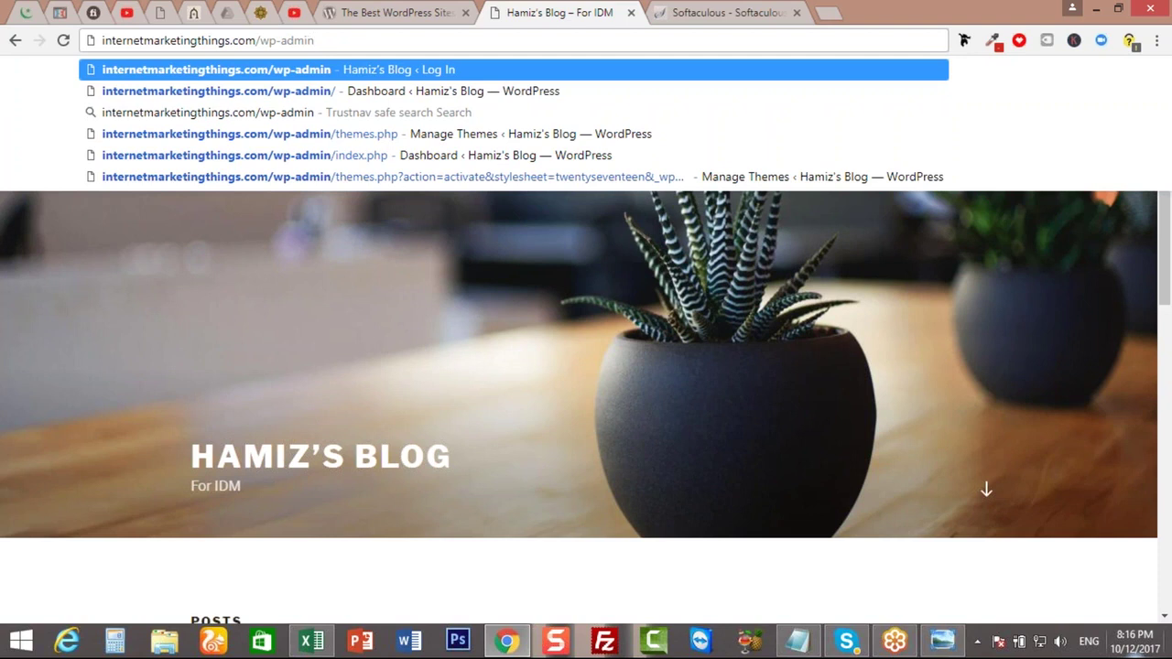
Load wp-admin, view the posts list and one post's editor, then return to the Dashboard.
{"action": "key", "text": "Return"}
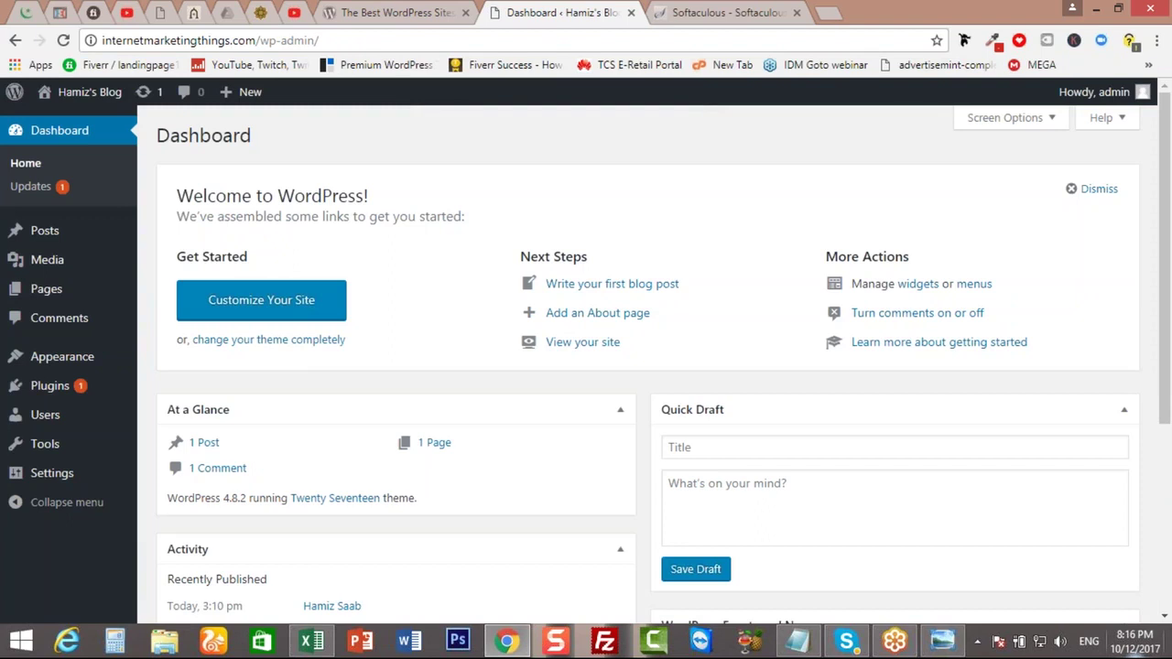
{"action": "left_click", "coordinate": [36, 231]}
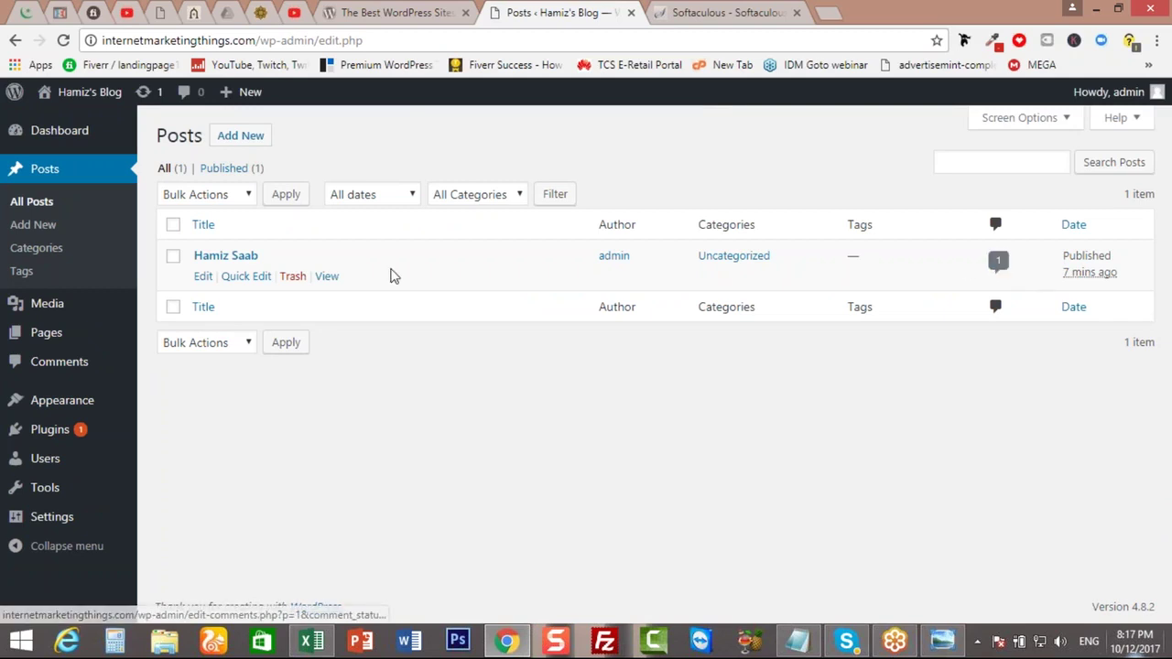
{"action": "left_click", "coordinate": [203, 276]}
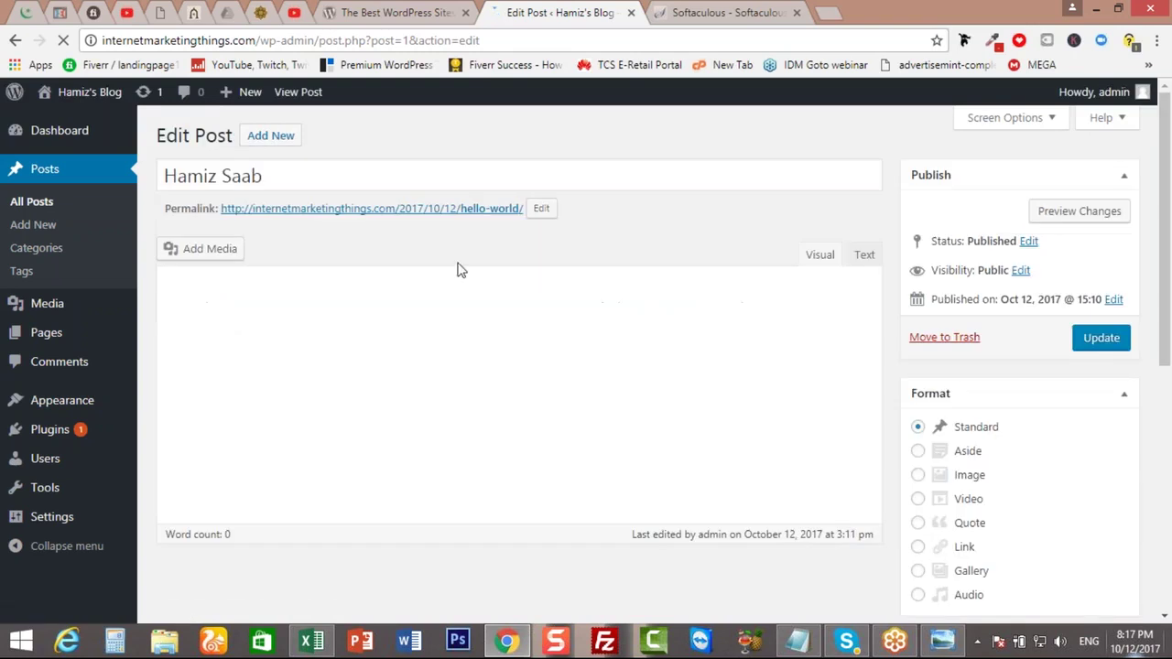
{"action": "left_click", "coordinate": [59, 130]}
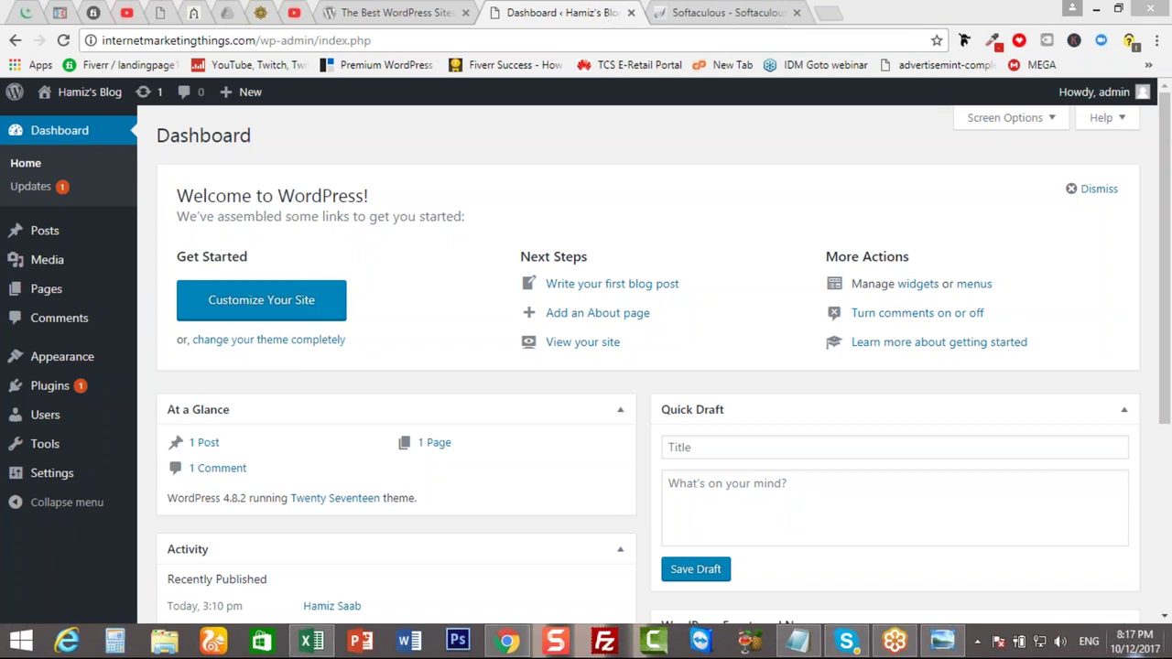
Close the leftover Softaculous tab so only the WordPress Dashboard remains.
{"action": "mouse_move", "coordinate": [63, 471]}
{"action": "left_click", "coordinate": [796, 13]}
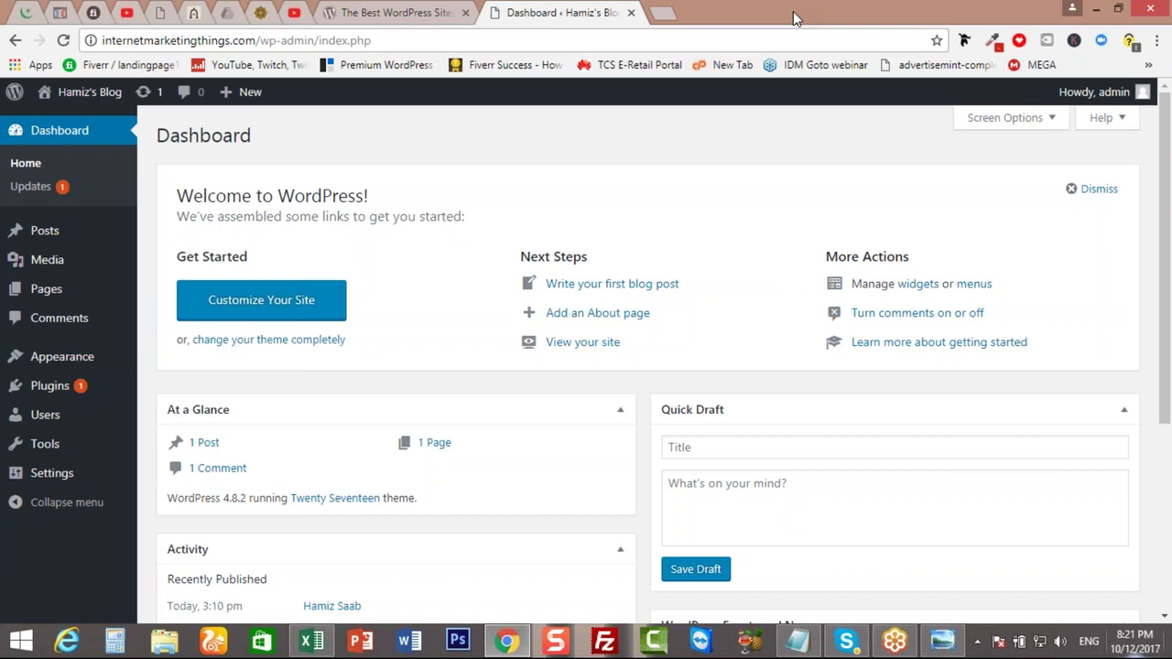
Open the public blog from Visit Site in a new tab and scroll through it.
{"action": "mouse_move", "coordinate": [55, 94]}
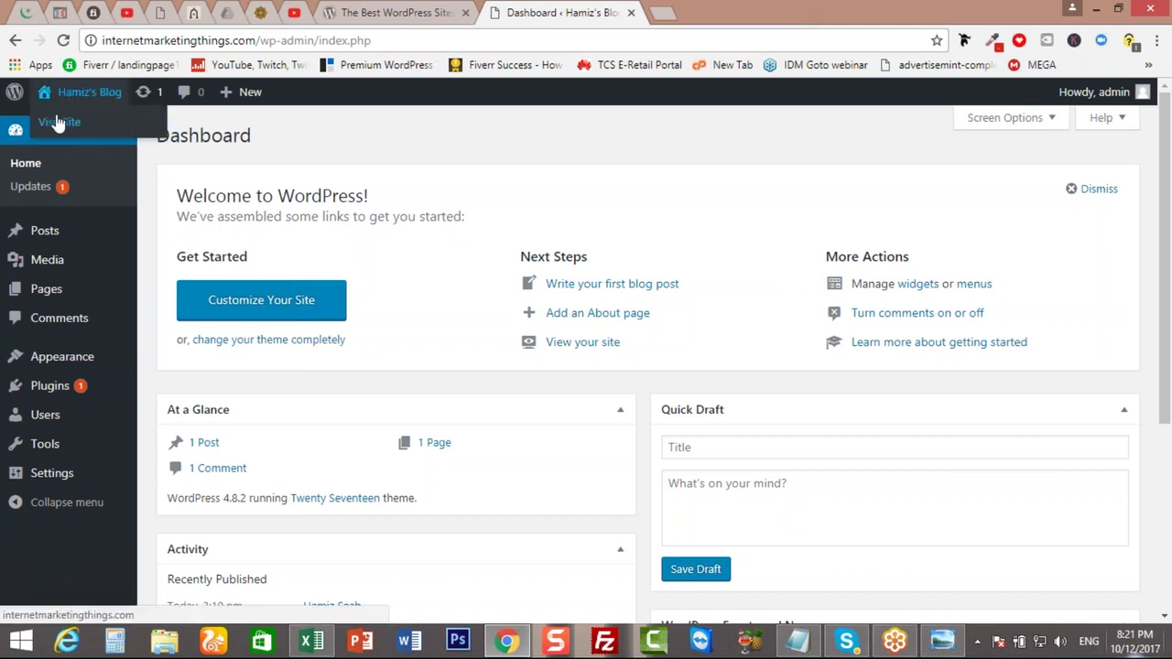
{"action": "right_click", "coordinate": [59, 120]}
{"action": "left_click", "coordinate": [66, 129]}
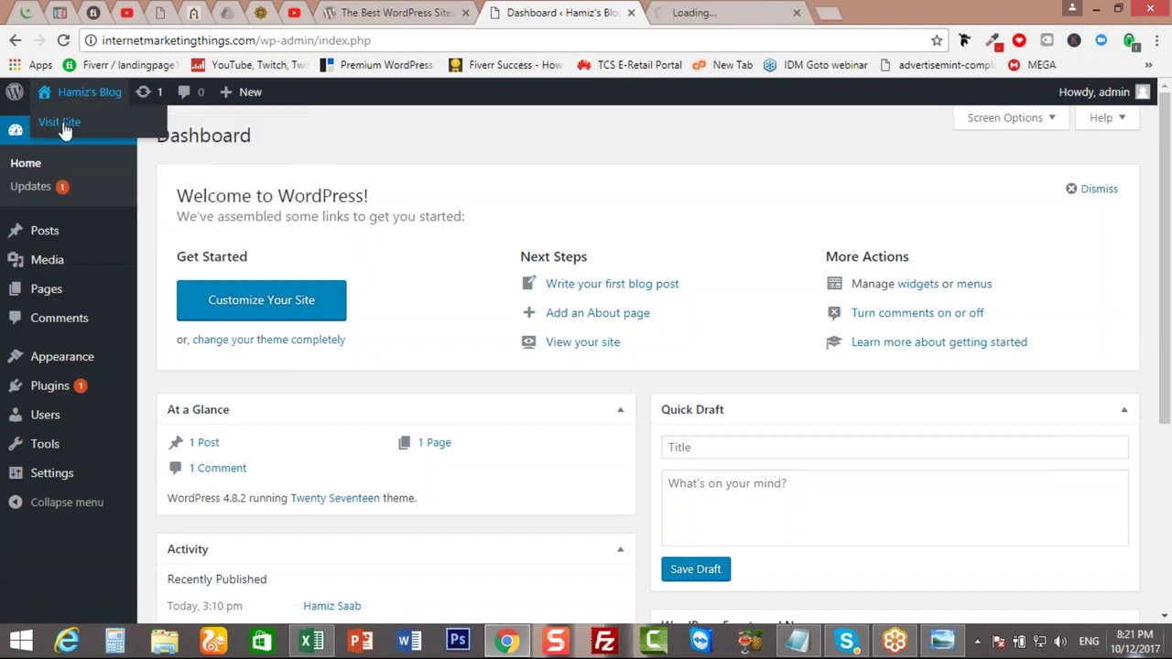
{"action": "key", "text": "ctrl+Tab"}
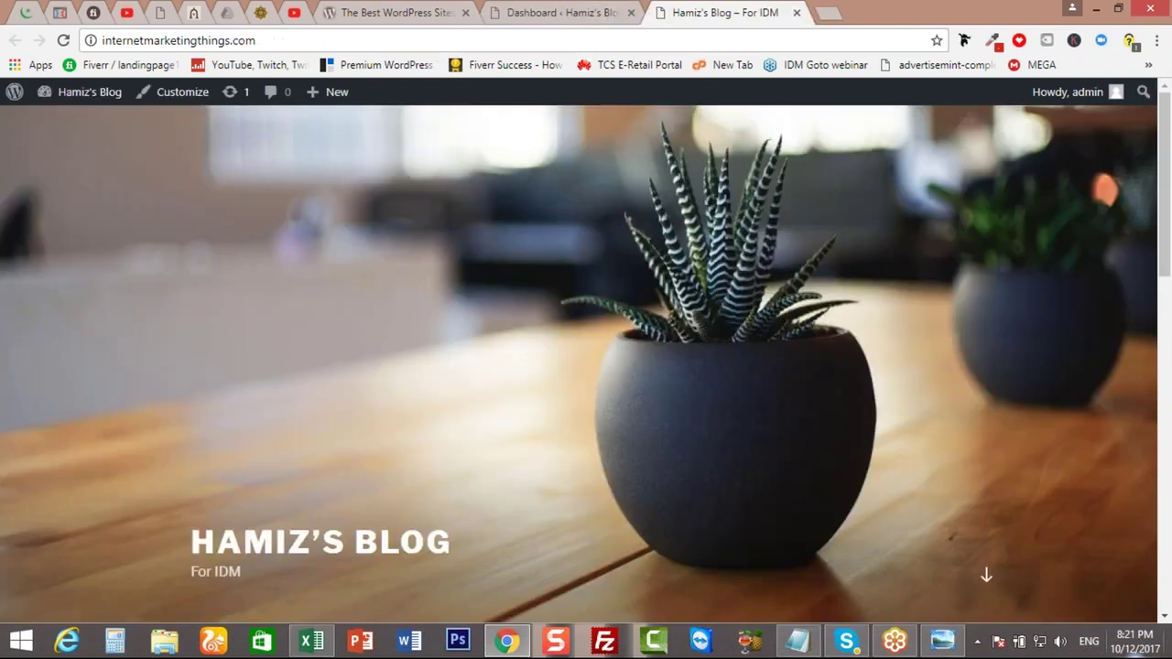
{"action": "scroll", "coordinate": [578, 293], "scroll_direction": "down", "scroll_amount": 5}
Open the blog's existing post and view its 'Welcome to WordPress.' text.
{"action": "left_click", "coordinate": [540, 11]}
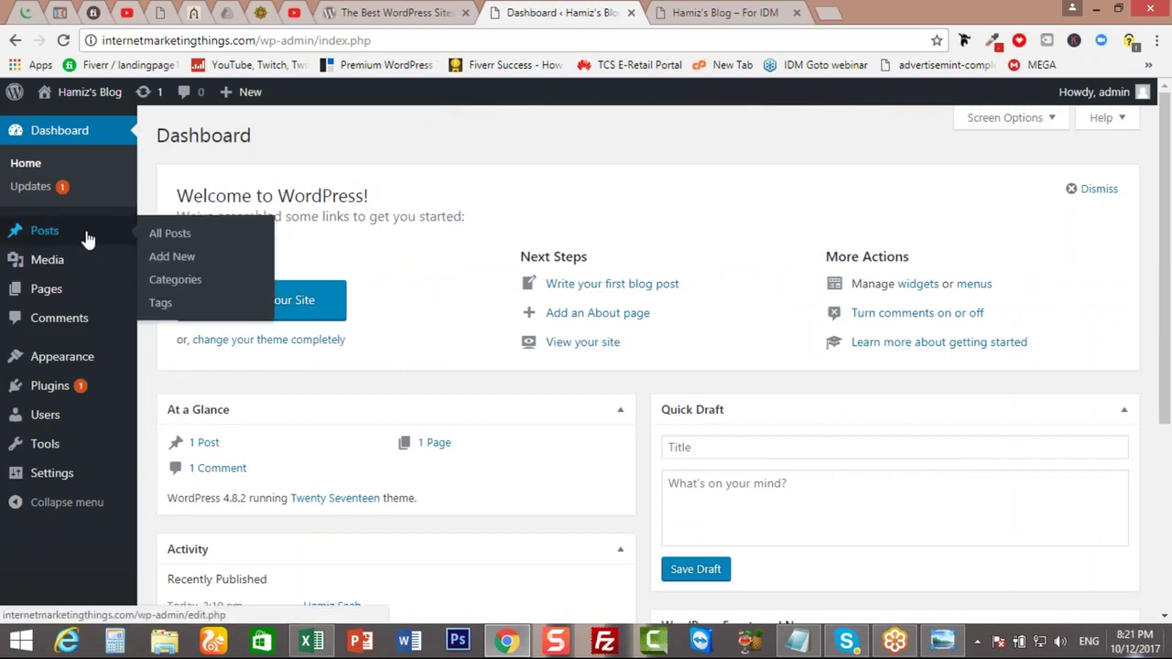
{"action": "key", "text": "ctrl+Tab"}
{"action": "scroll", "coordinate": [471, 308], "scroll_direction": "down", "scroll_amount": 1}
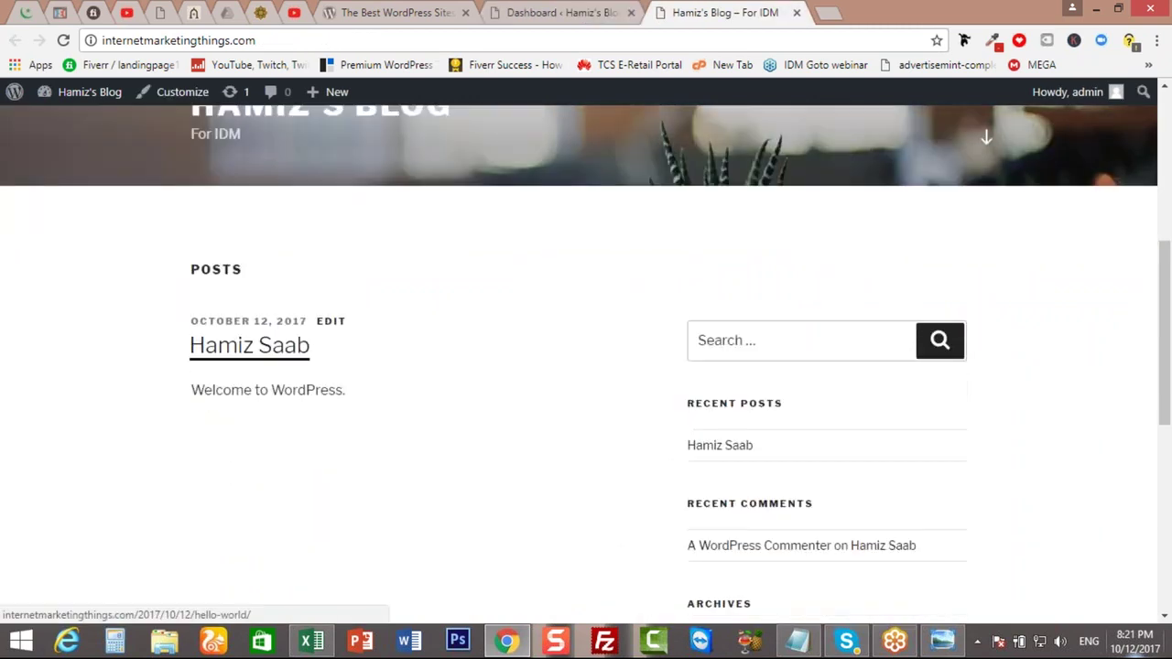
{"action": "left_click", "coordinate": [249, 345]}
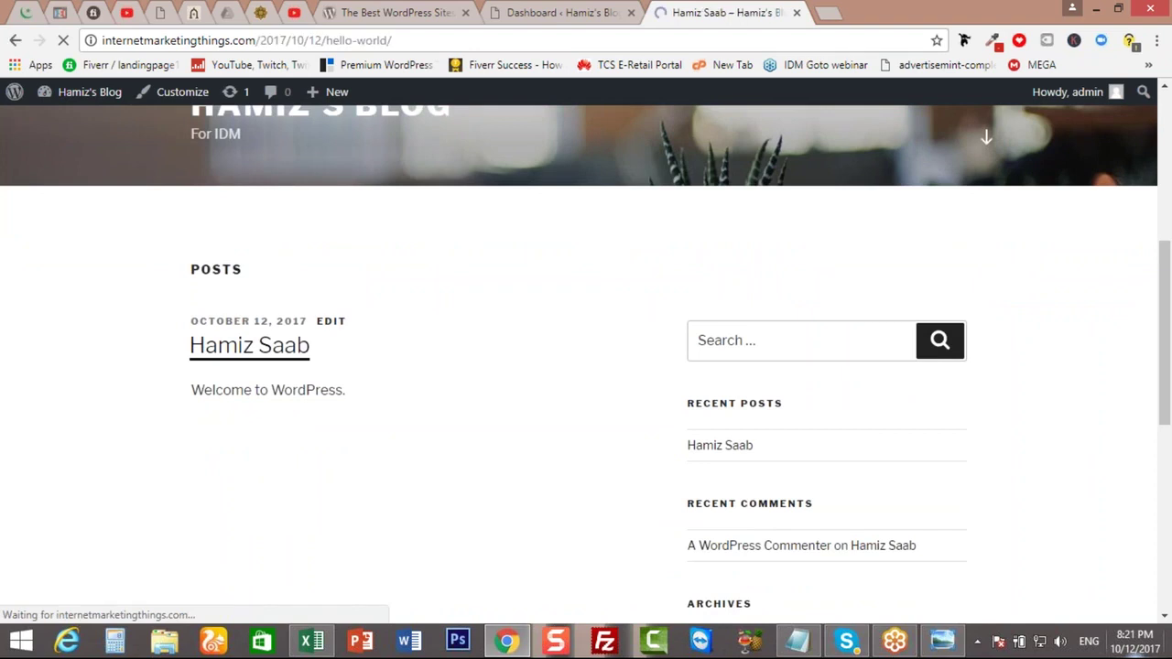
{"action": "left_click_drag", "start_coordinate": [147, 430], "coordinate": [346, 397]}
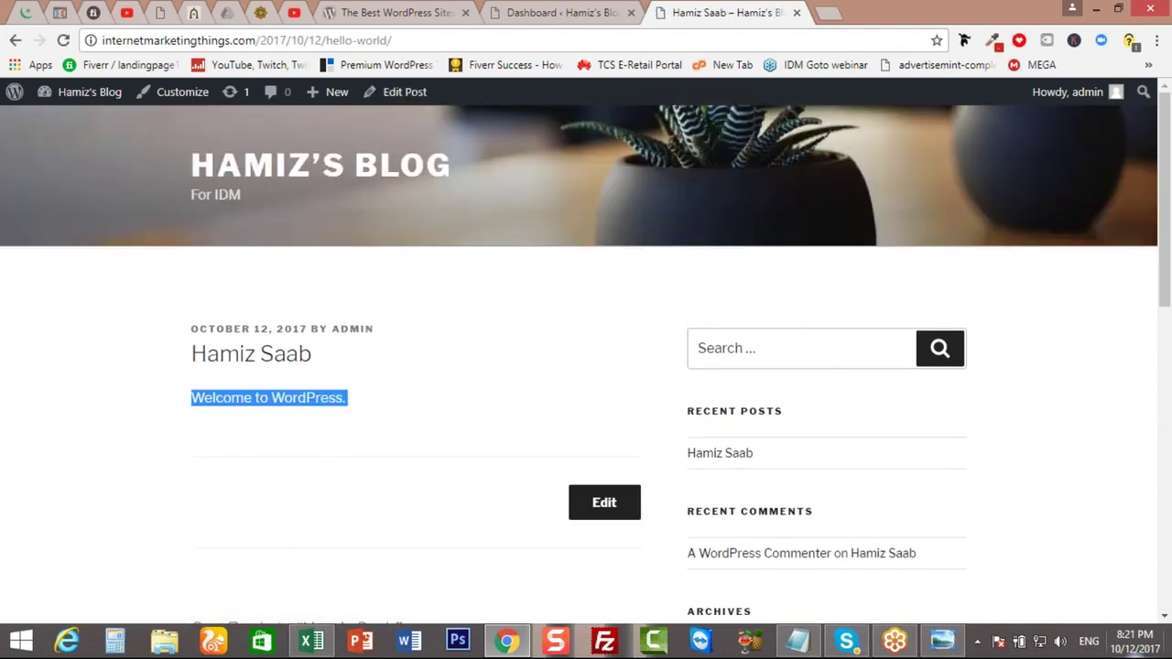
{"action": "left_click", "coordinate": [314, 400]}
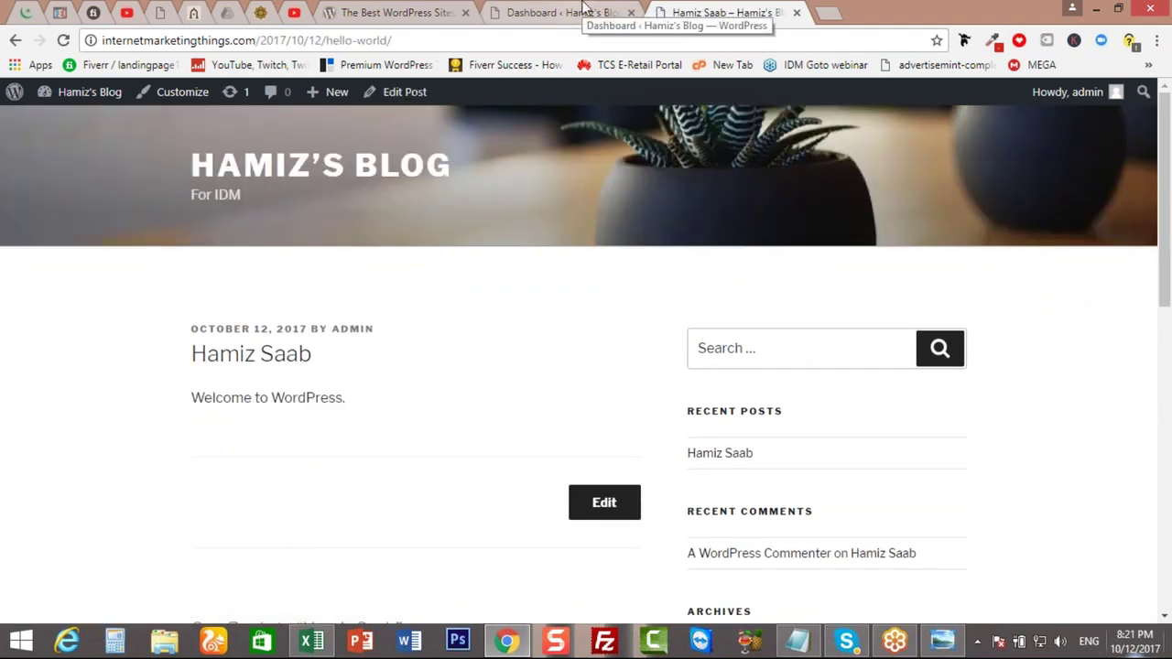
{"action": "left_click", "coordinate": [586, 11]}
Load propakistani.pk in a new tab and open its guide to filing income tax in Pakistan.
{"action": "left_click", "coordinate": [826, 12]}
{"action": "type", "text": "p"}
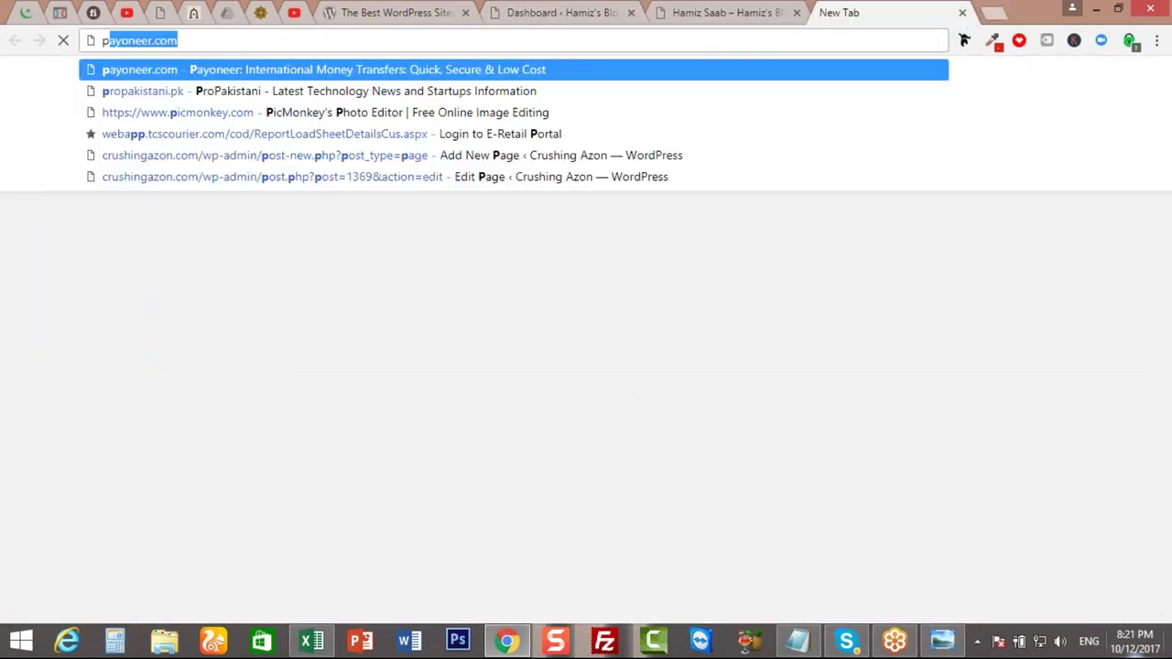
{"action": "type", "text": "ro"}
{"action": "key", "text": "Down"}
{"action": "key", "text": "Return"}
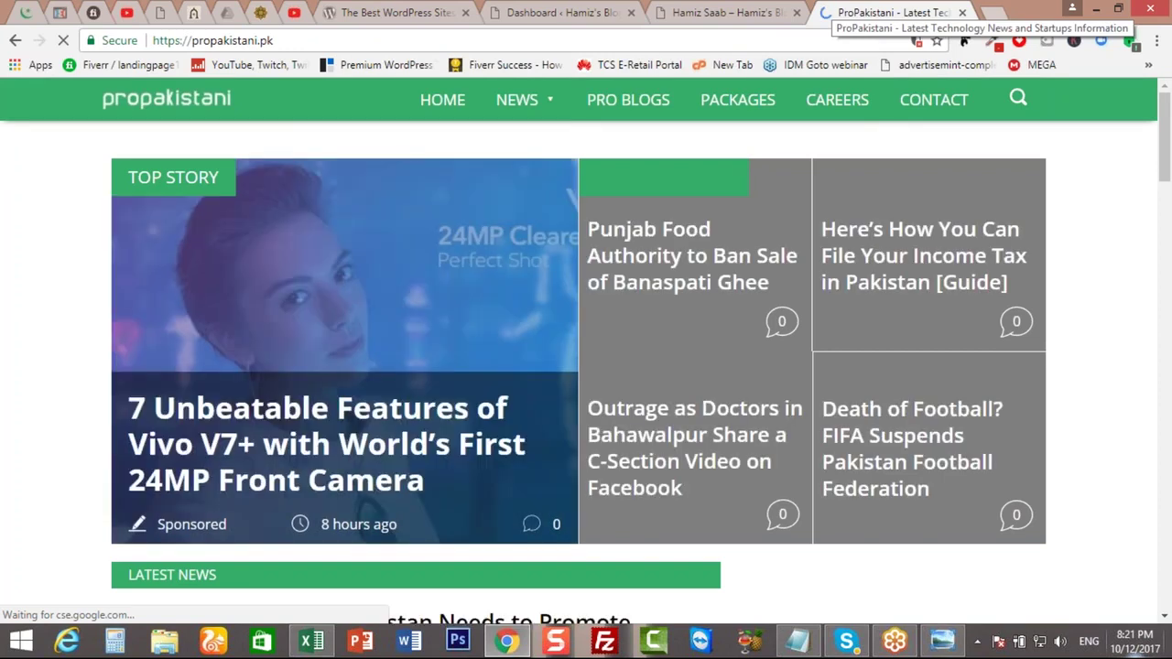
{"action": "scroll", "coordinate": [436, 438], "scroll_direction": "down", "scroll_amount": 4}
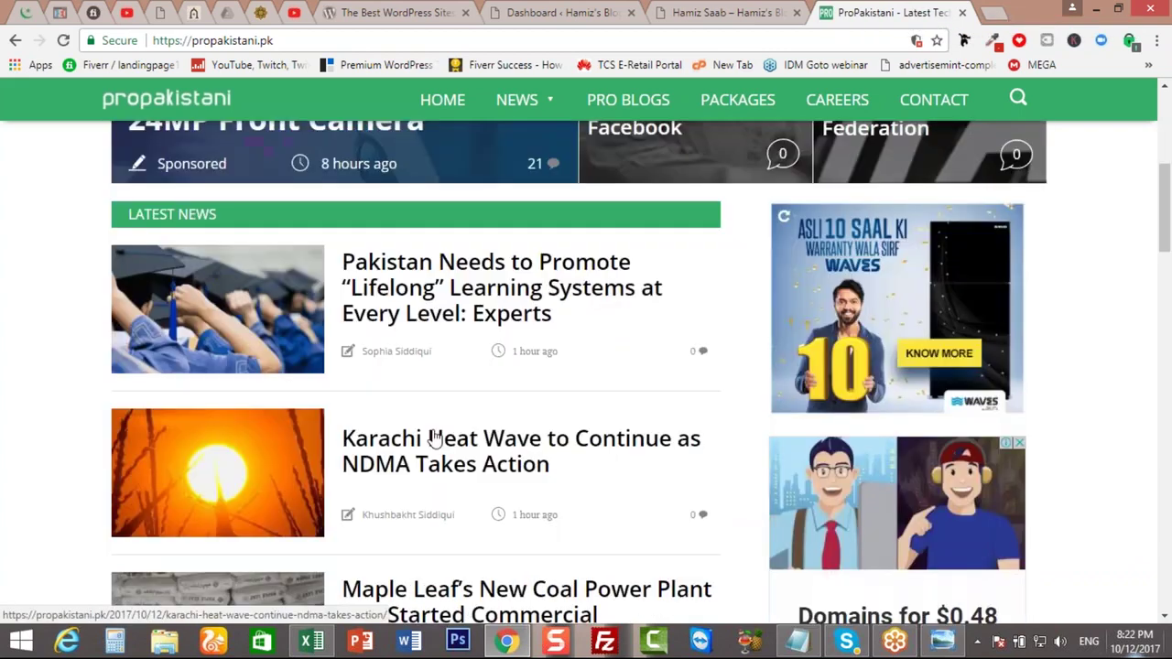
{"action": "scroll", "coordinate": [435, 438], "scroll_direction": "up", "scroll_amount": 2}
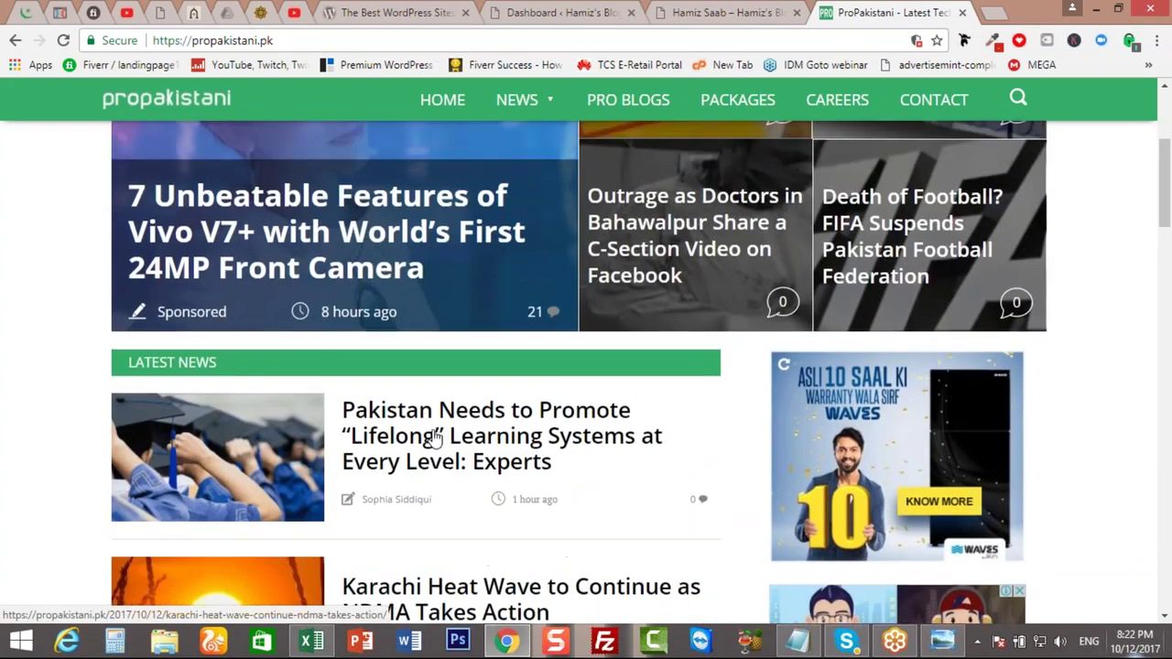
{"action": "scroll", "coordinate": [436, 437], "scroll_direction": "up", "scroll_amount": 3}
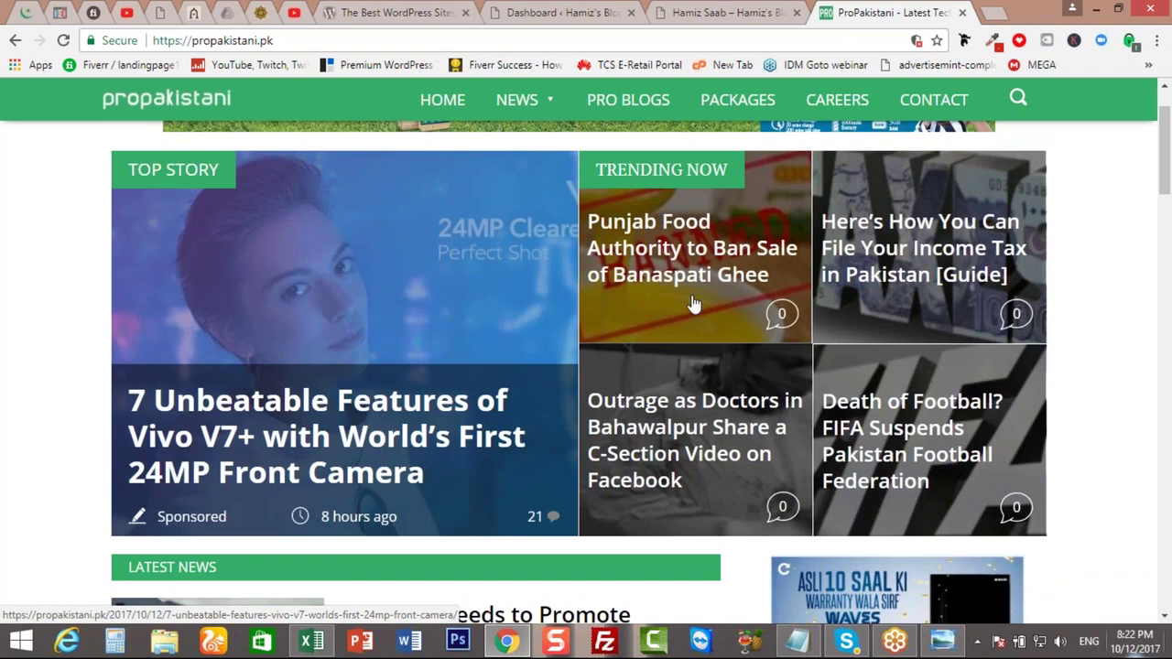
{"action": "left_click", "coordinate": [910, 306]}
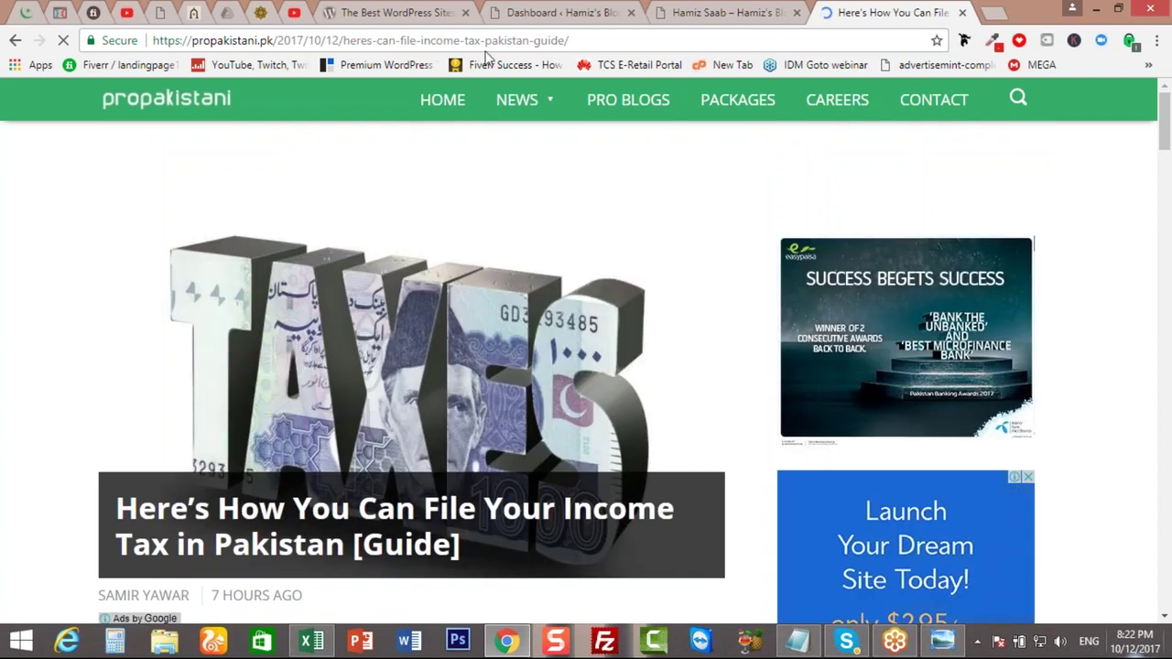
Try ProPakistani's /wp-admin page, dismiss the login prompt, and return to the article.
{"action": "left_click_drag", "start_coordinate": [276, 41], "coordinate": [569, 41]}
{"action": "type", "text": "/wp-admin"}
{"action": "key", "text": "Return"}
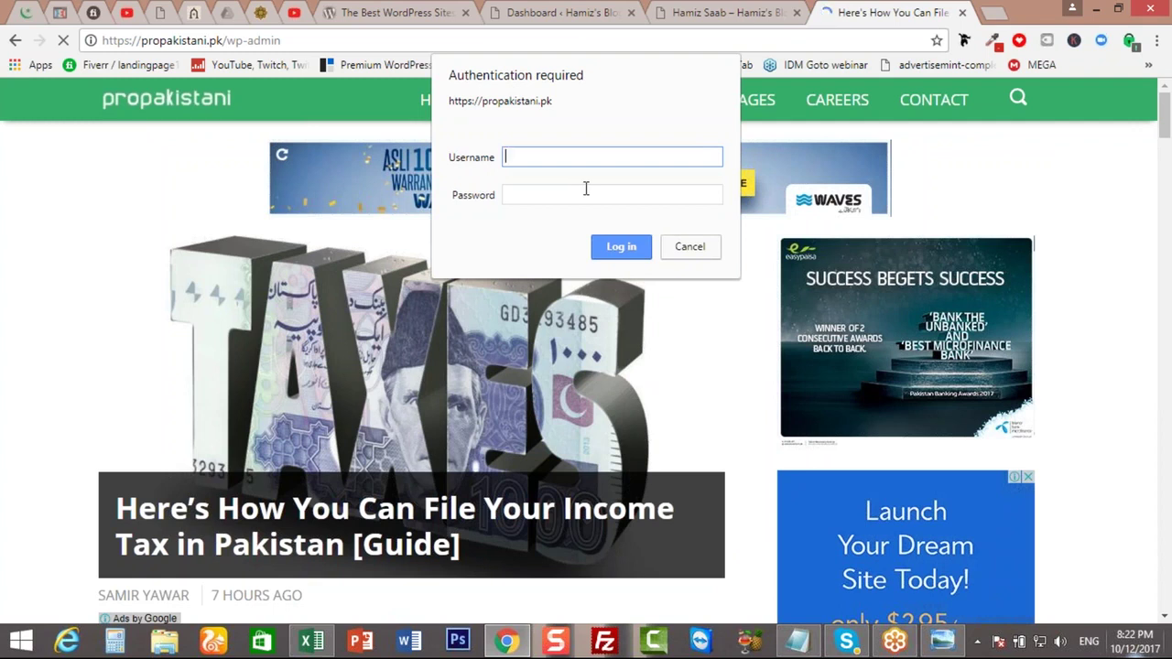
{"action": "left_click", "coordinate": [680, 246]}
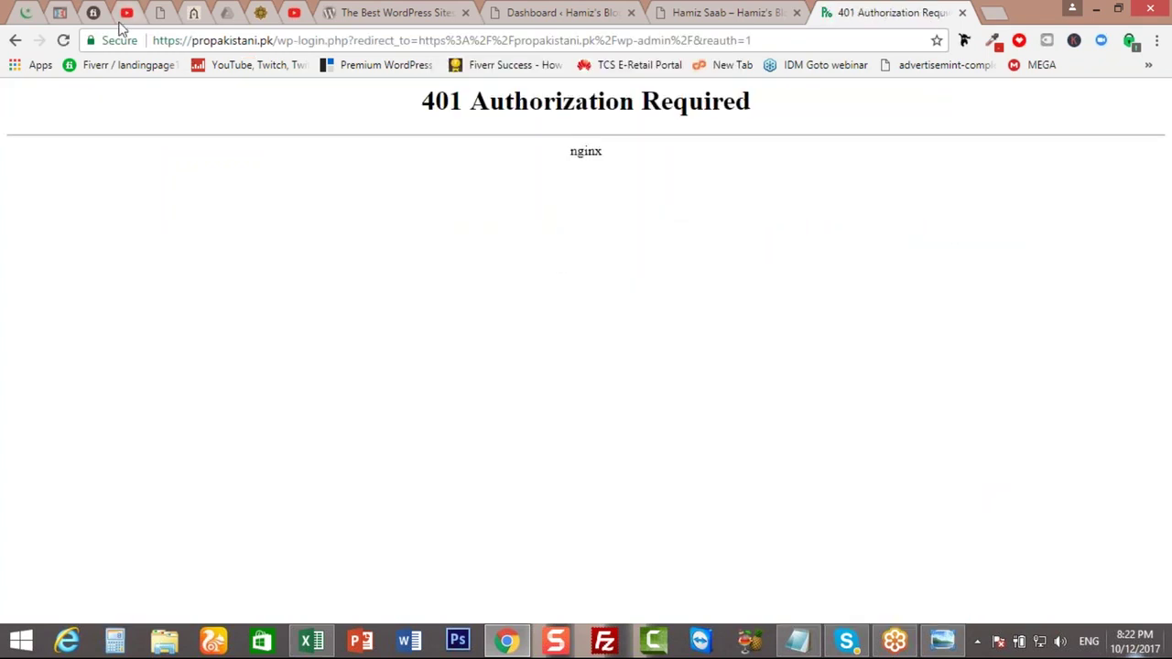
{"action": "left_click", "coordinate": [4, 50]}
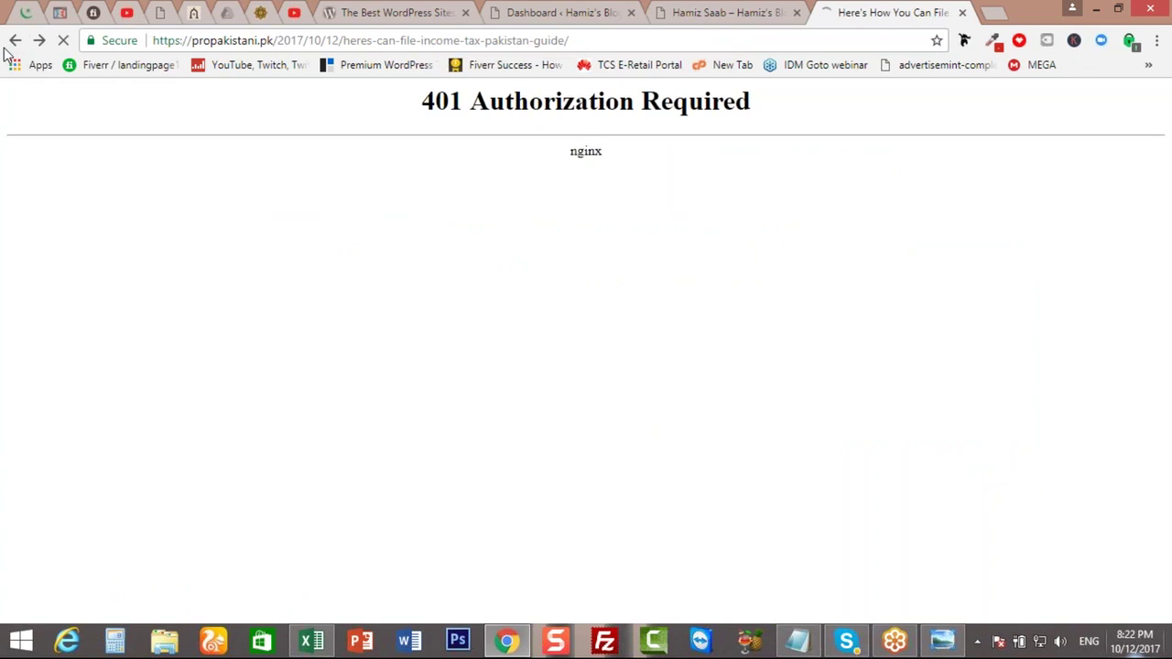
Read through the income tax filing article, then open a blank new tab.
{"action": "scroll", "coordinate": [46, 336], "scroll_direction": "down", "scroll_amount": 1}
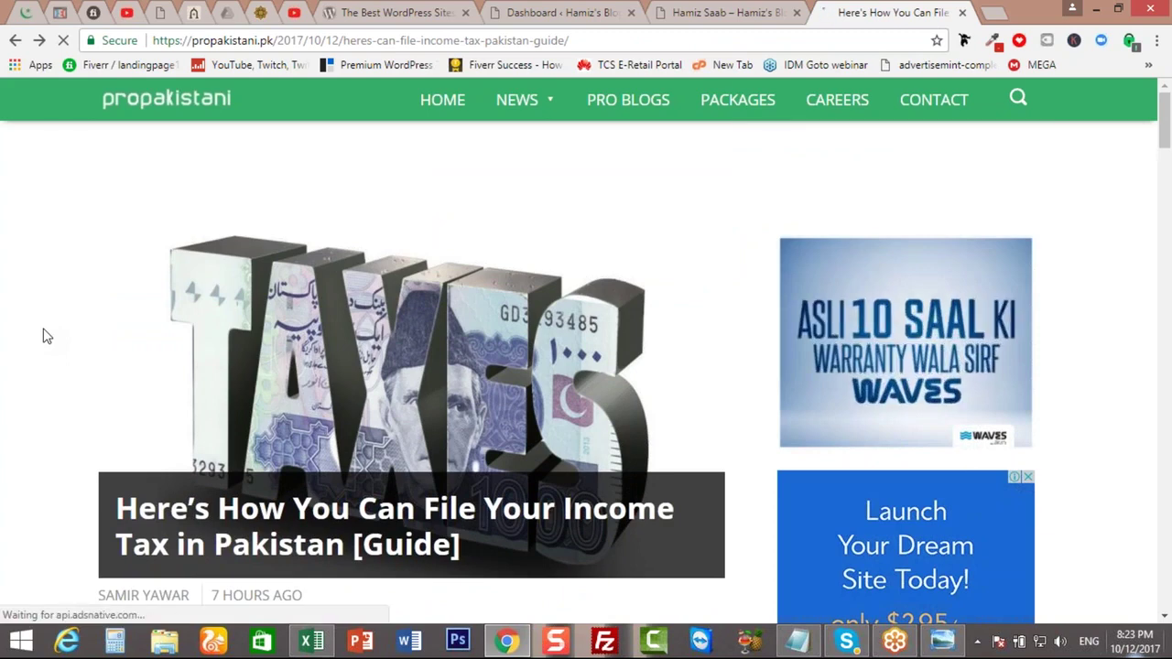
{"action": "scroll", "coordinate": [46, 336], "scroll_direction": "down", "scroll_amount": 4}
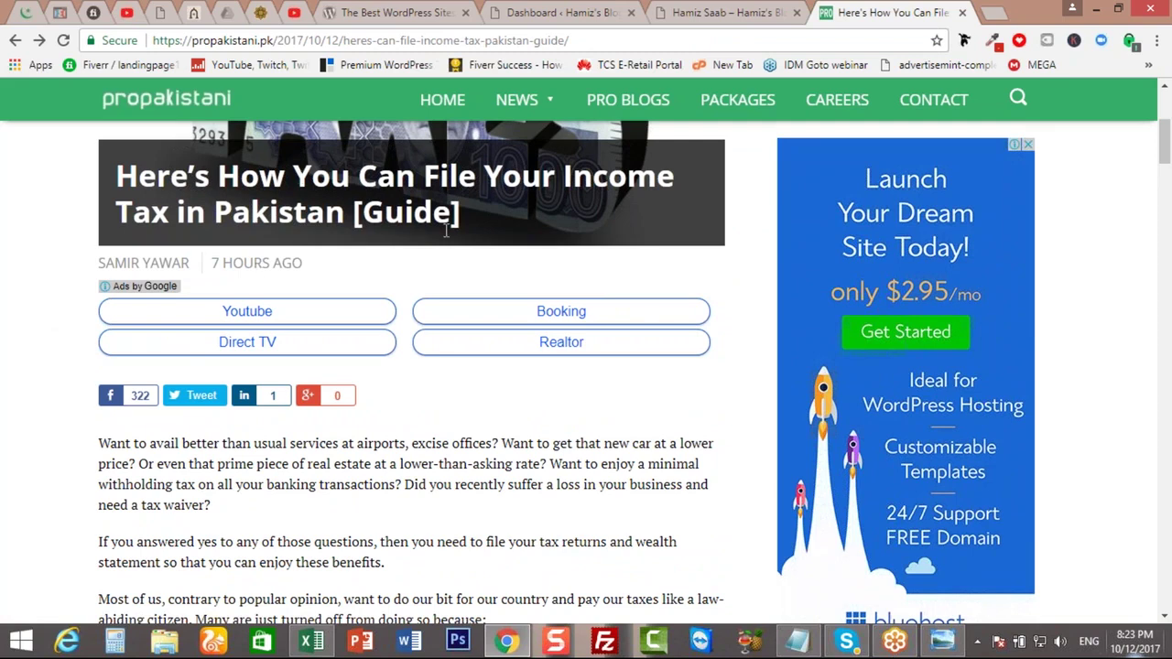
{"action": "scroll", "coordinate": [67, 476], "scroll_direction": "down", "scroll_amount": 4}
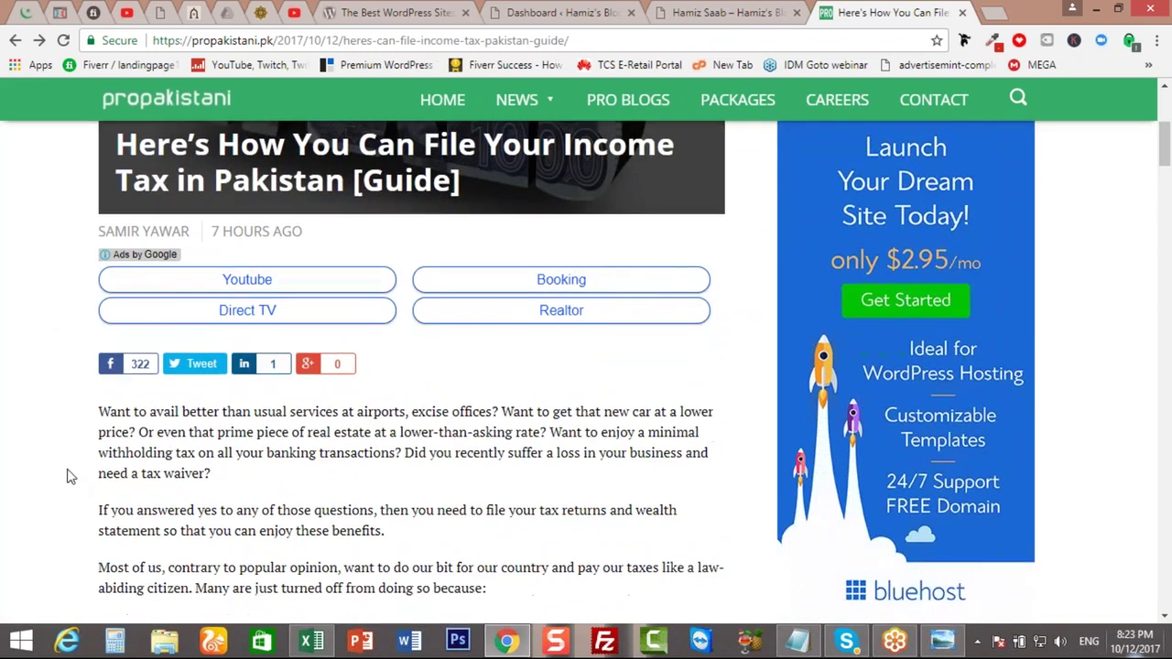
{"action": "scroll", "coordinate": [586, 366], "scroll_direction": "down", "scroll_amount": 8}
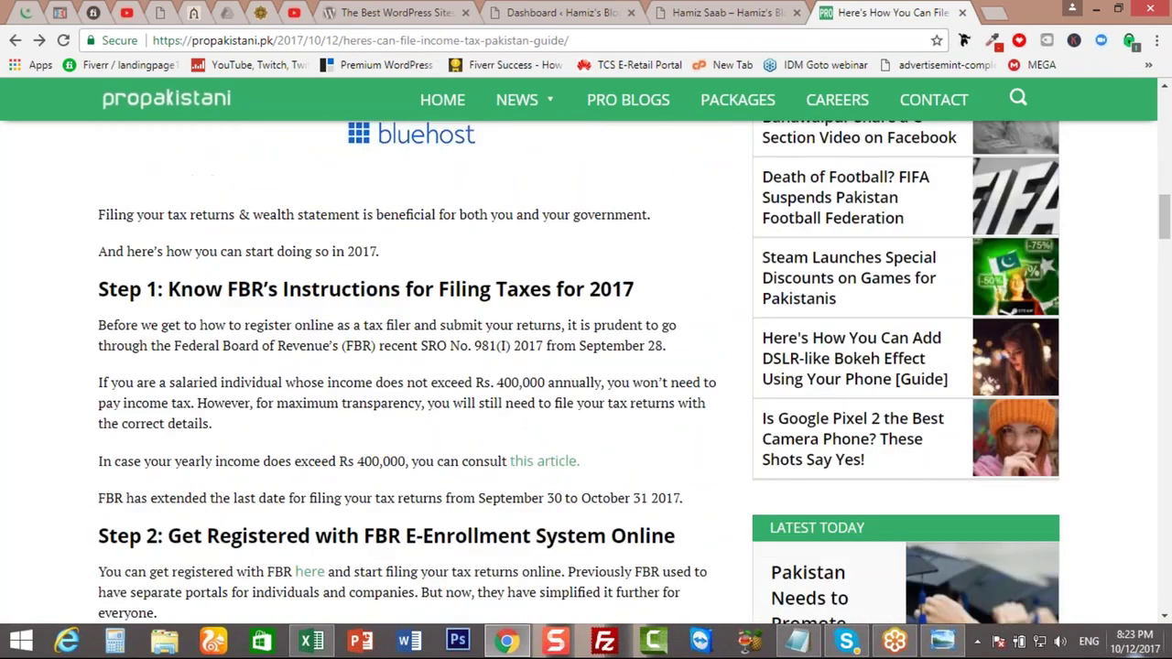
{"action": "scroll", "coordinate": [586, 367], "scroll_direction": "down", "scroll_amount": 2}
{"action": "scroll", "coordinate": [586, 366], "scroll_direction": "down", "scroll_amount": 20}
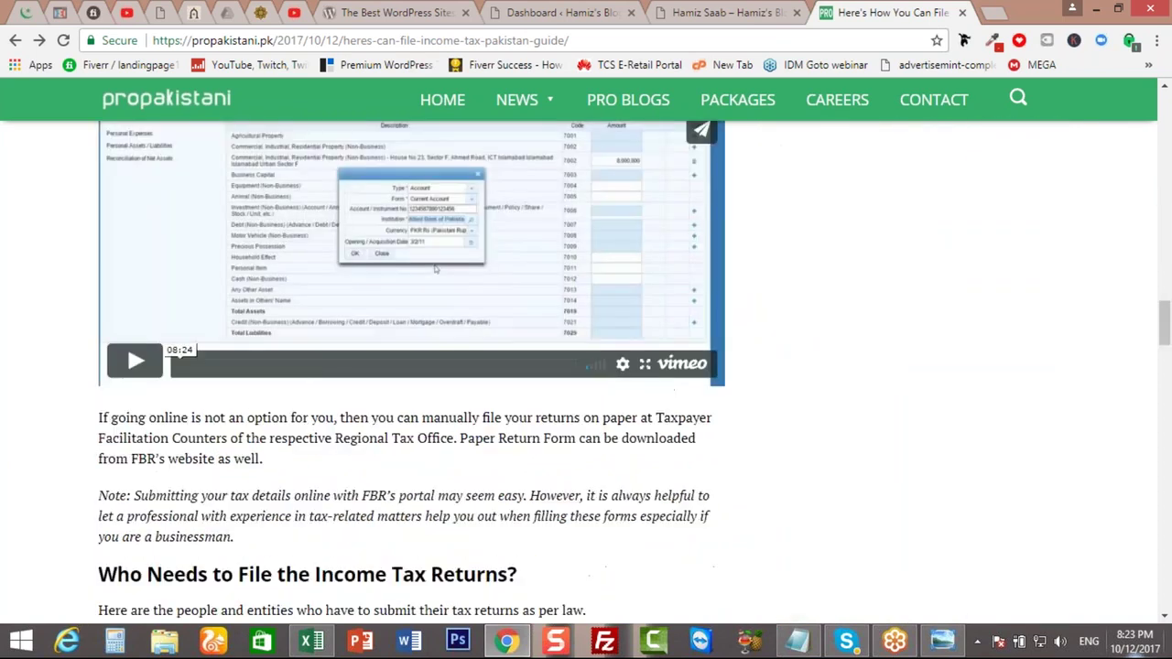
{"action": "scroll", "coordinate": [479, 348], "scroll_direction": "up", "scroll_amount": 2}
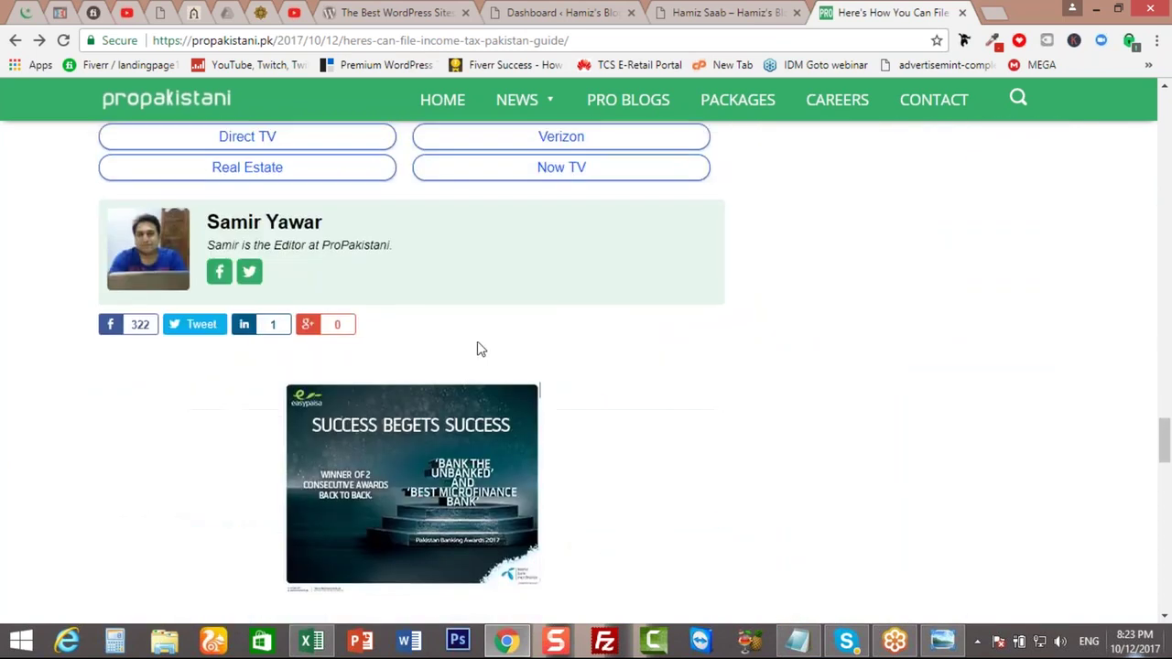
{"action": "scroll", "coordinate": [479, 348], "scroll_direction": "down", "scroll_amount": 3}
{"action": "scroll", "coordinate": [479, 348], "scroll_direction": "down", "scroll_amount": 2}
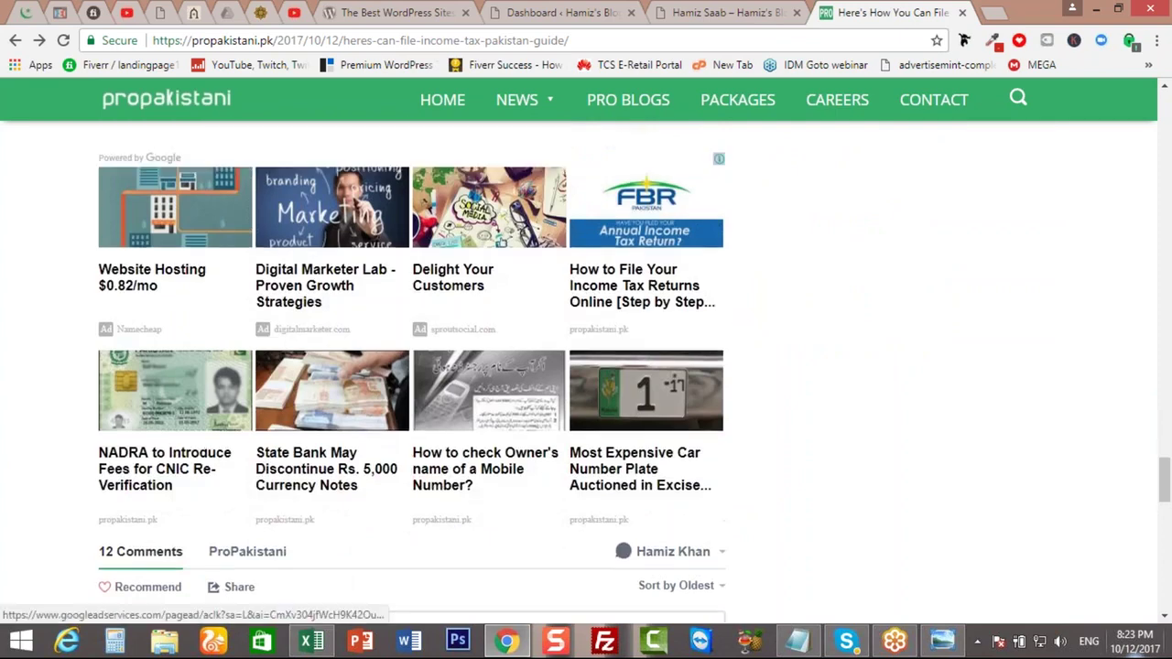
{"action": "scroll", "coordinate": [412, 366], "scroll_direction": "down", "scroll_amount": 2}
{"action": "scroll", "coordinate": [412, 366], "scroll_direction": "up", "scroll_amount": 3}
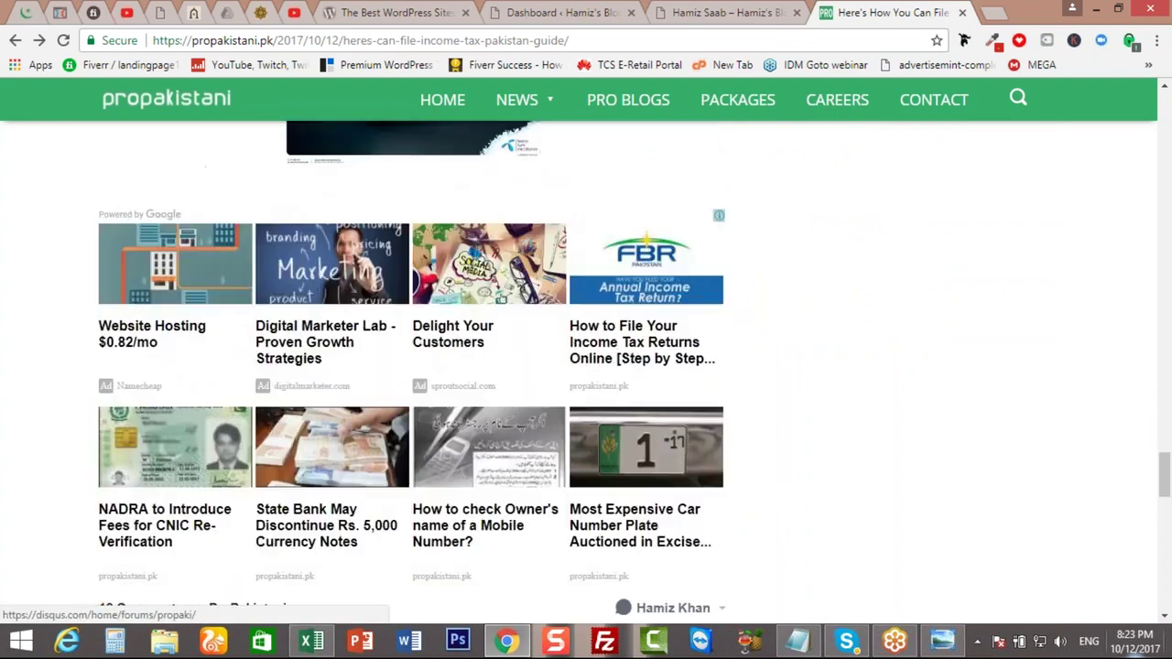
{"action": "scroll", "coordinate": [435, 373], "scroll_direction": "up", "scroll_amount": 15}
{"action": "scroll", "coordinate": [436, 374], "scroll_direction": "up", "scroll_amount": 3}
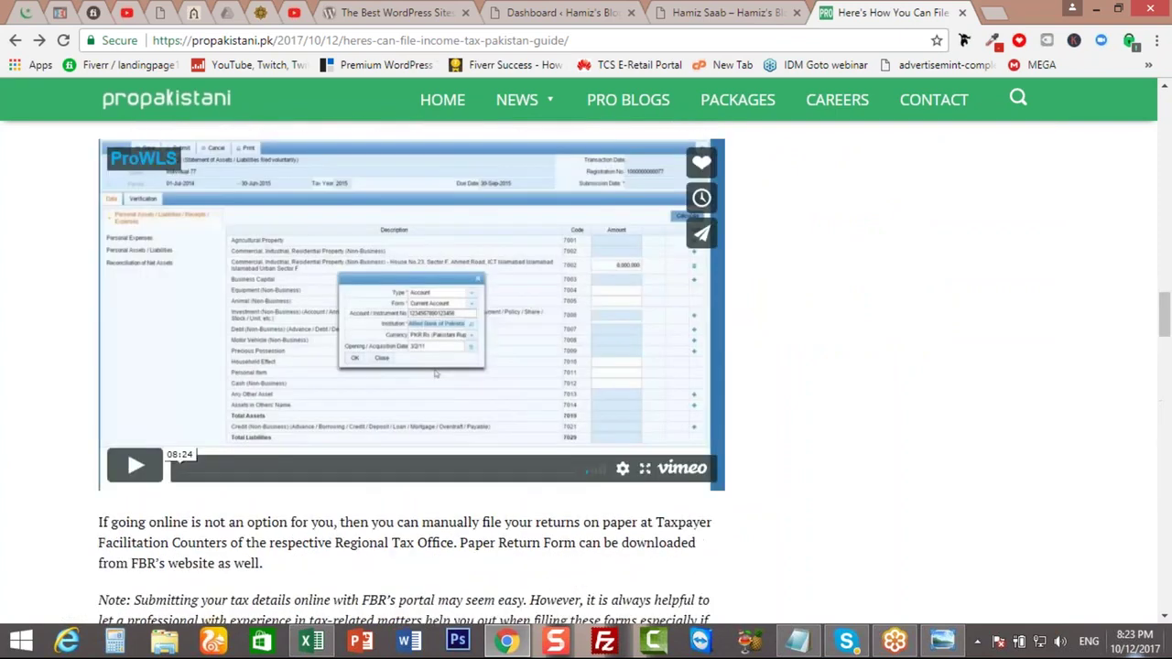
{"action": "scroll", "coordinate": [435, 373], "scroll_direction": "up", "scroll_amount": 8}
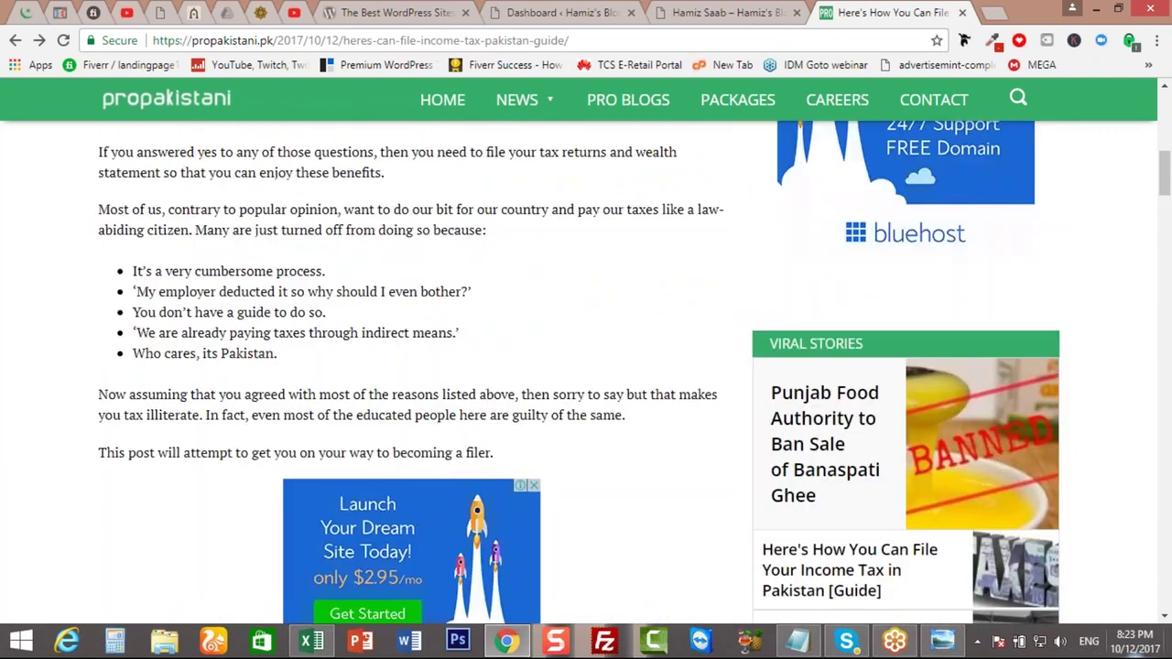
{"action": "scroll", "coordinate": [412, 366], "scroll_direction": "up", "scroll_amount": 5}
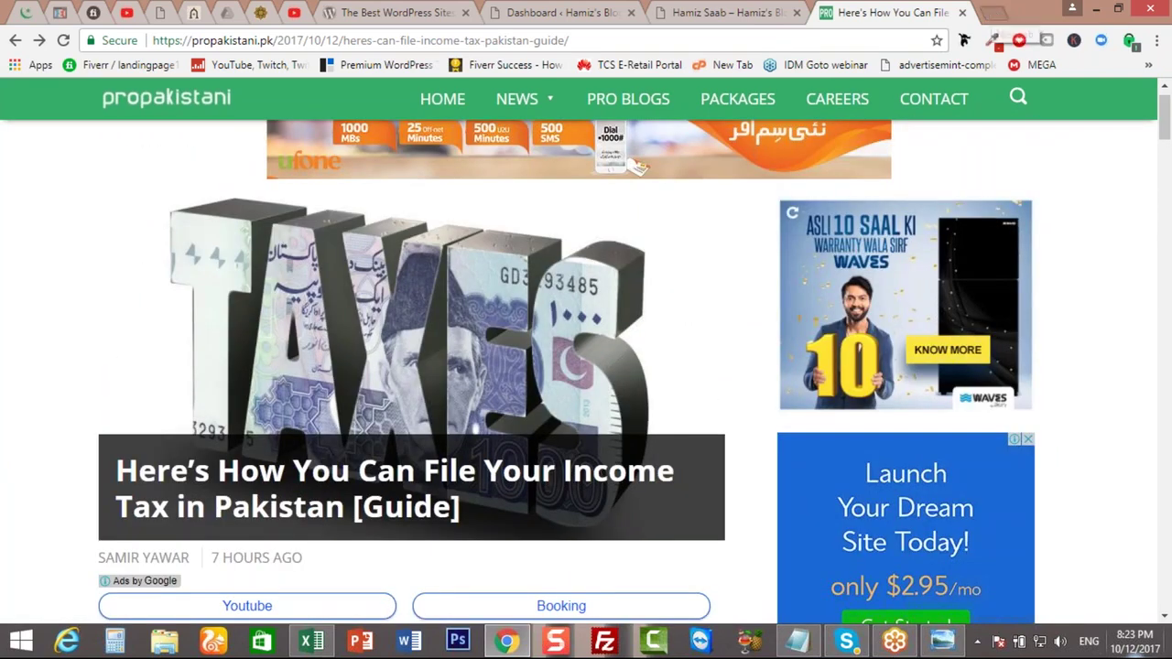
{"action": "key", "text": "ctrl+t"}
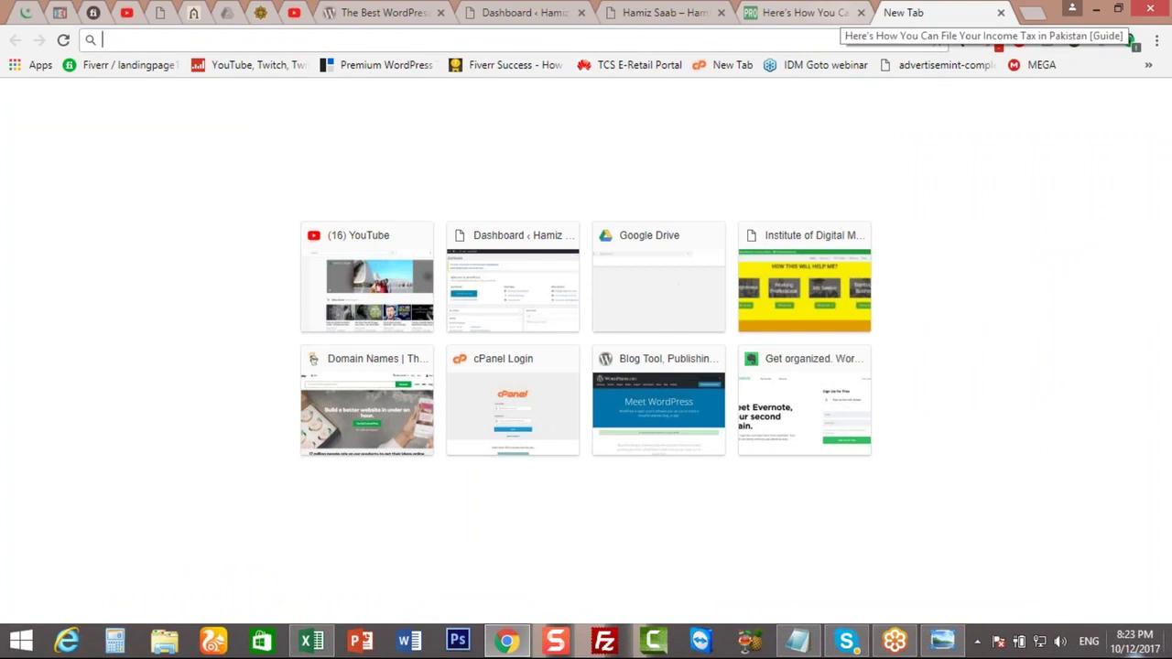
Search images for 'psl 2017' and save the team-logos image to Desktop as PSL-Edition-2.
{"action": "type", "text": "psl 2017"}
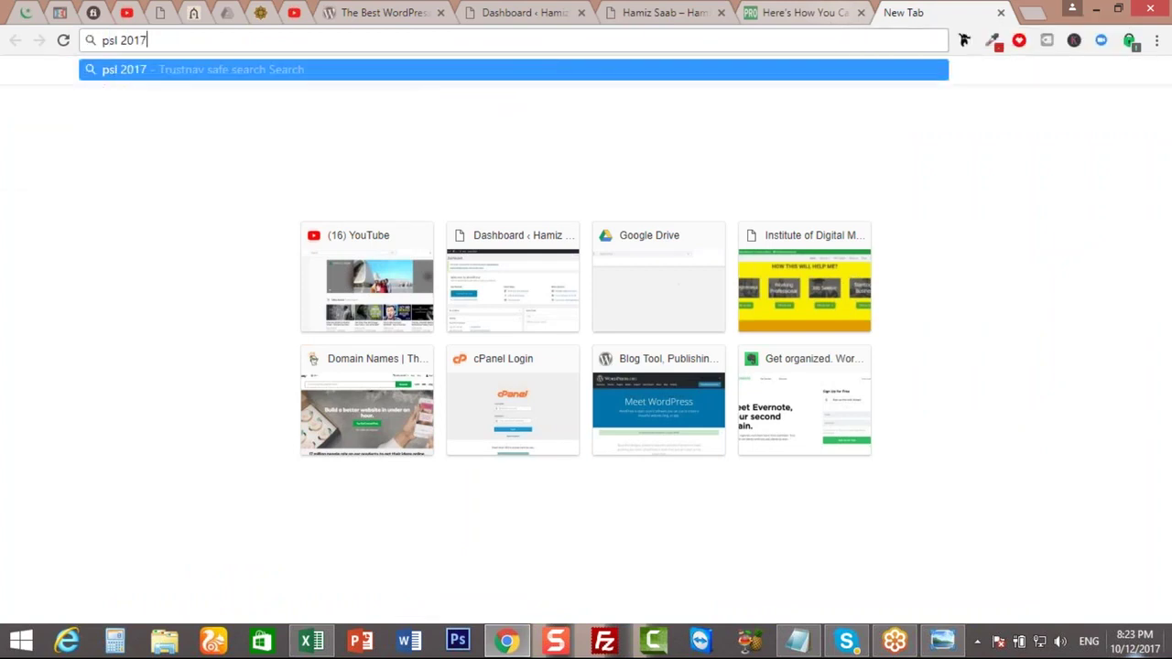
{"action": "key", "text": "Return"}
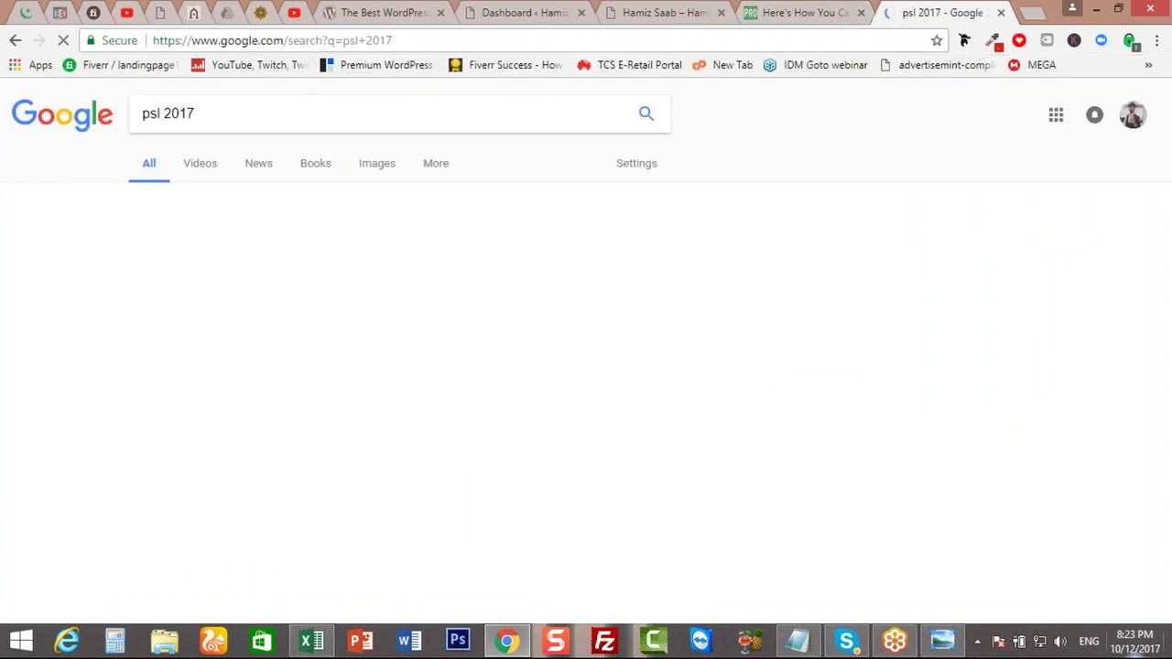
{"action": "left_click", "coordinate": [376, 163]}
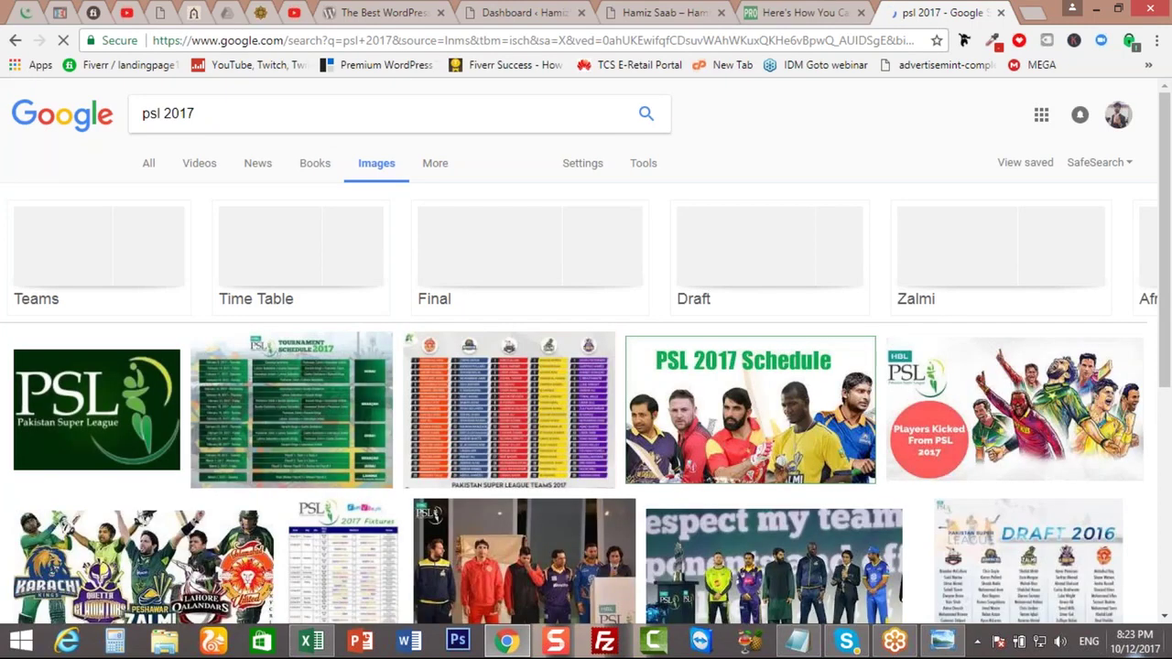
{"action": "left_click", "coordinate": [142, 563]}
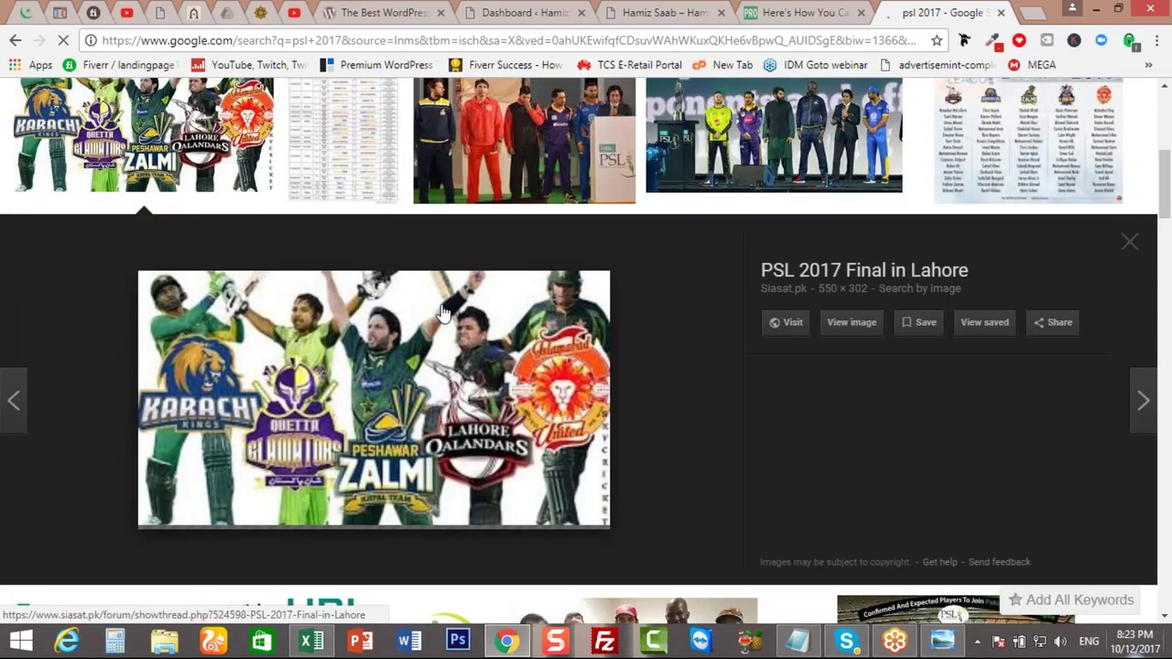
{"action": "left_click", "coordinate": [441, 312]}
{"action": "key", "text": "ctrl+s"}
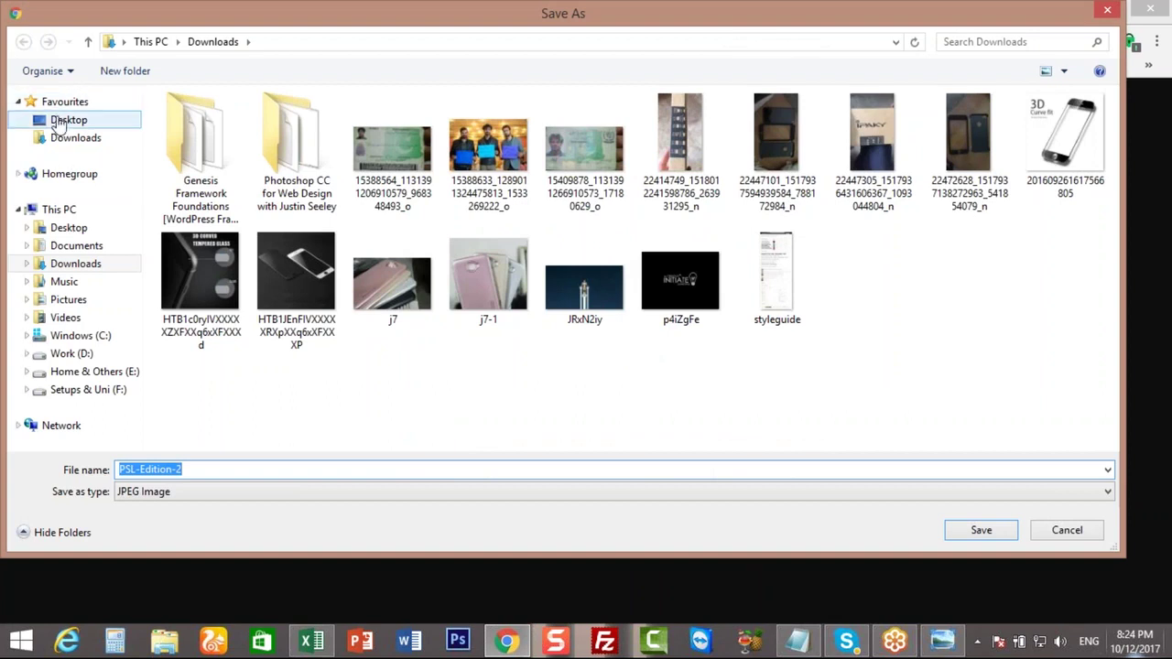
{"action": "left_click", "coordinate": [64, 119]}
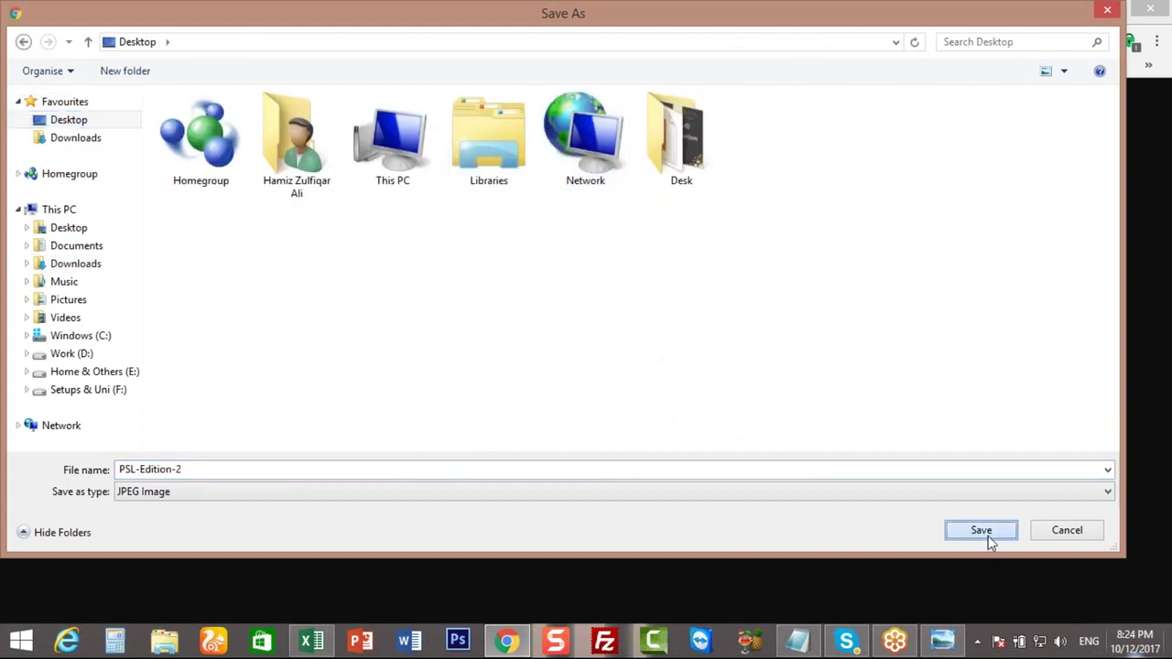
{"action": "left_click", "coordinate": [987, 536]}
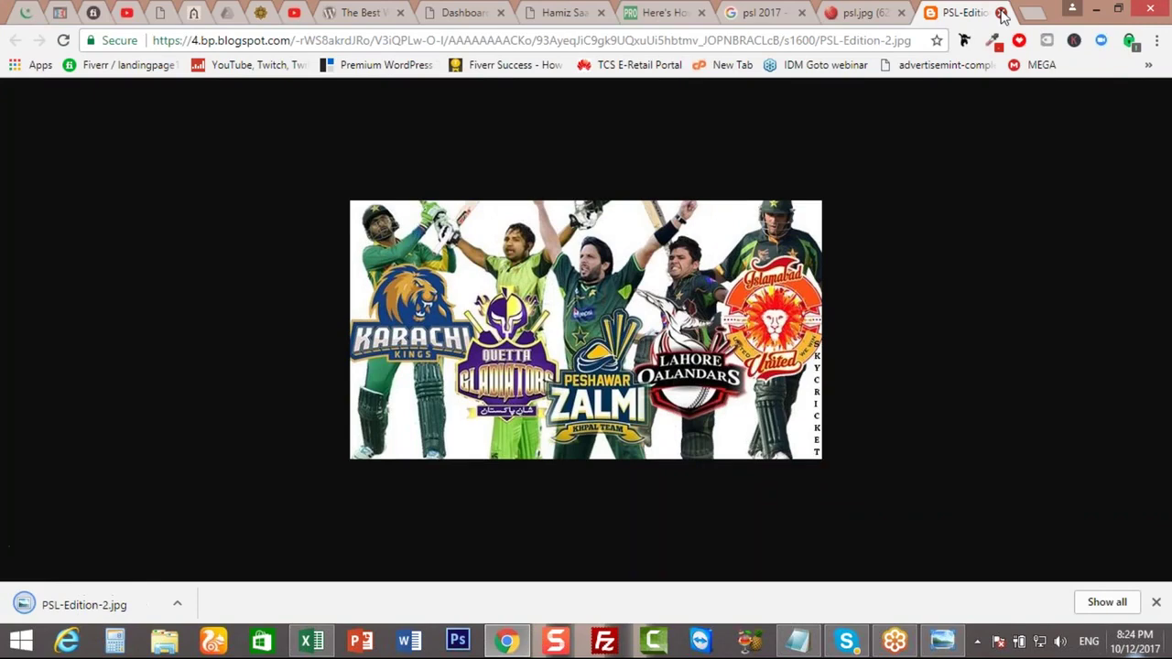
Save the psl.jpg image as well and close both image tabs.
{"action": "left_click", "coordinate": [1000, 12]}
{"action": "key", "text": "ctrl+s"}
{"action": "key", "text": "Return"}
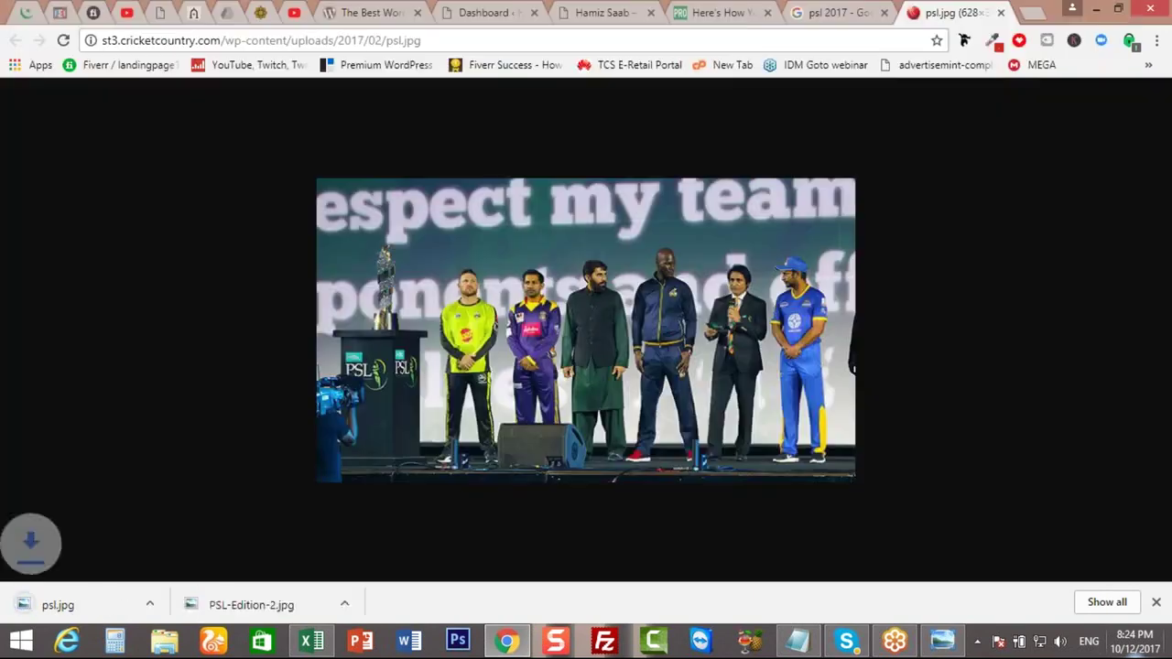
{"action": "left_click", "coordinate": [1001, 12]}
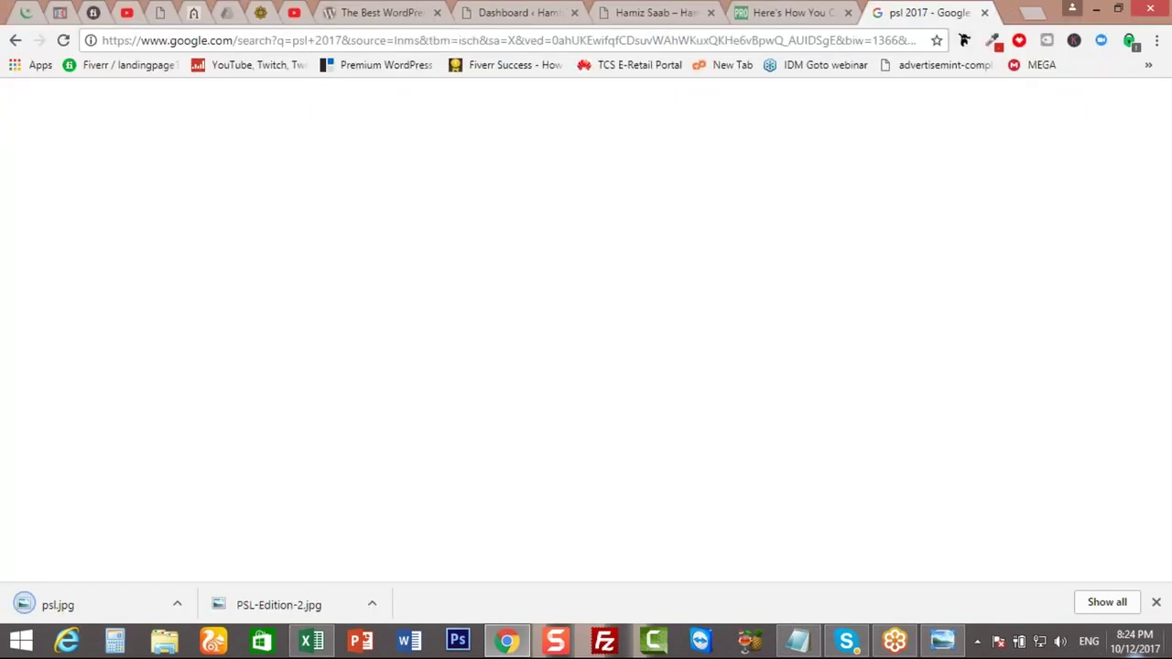
Search for 'psl 2017 blogs' and show the regular web results.
{"action": "type", "text": "blogs"}
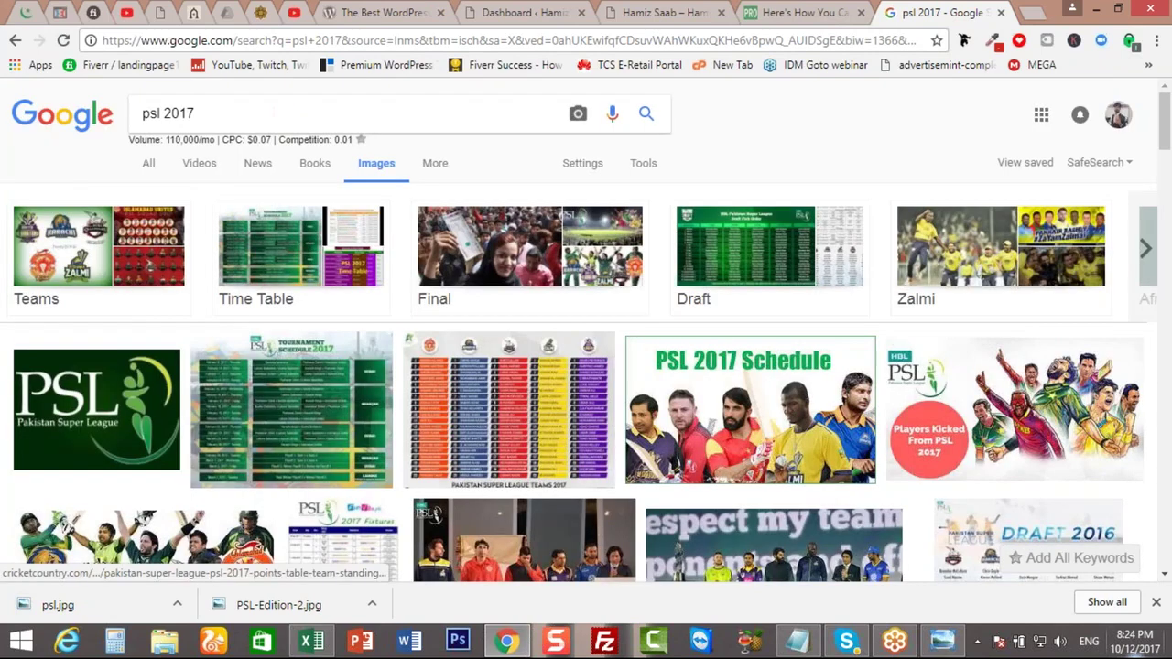
{"action": "key", "text": "Return"}
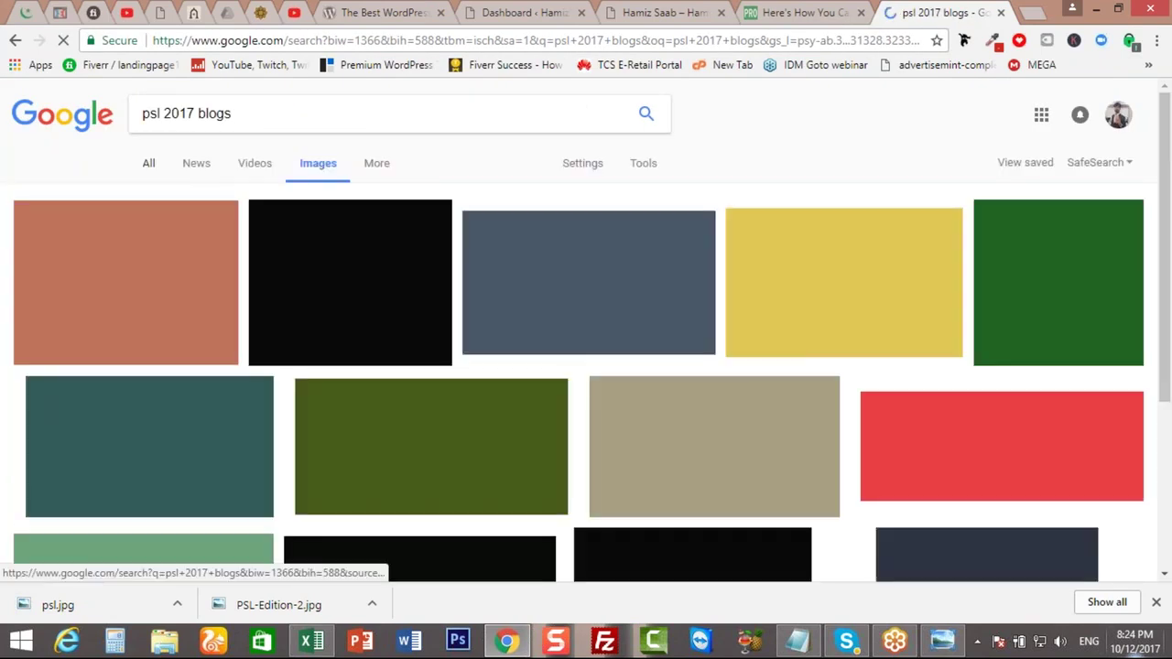
{"action": "left_click", "coordinate": [148, 163]}
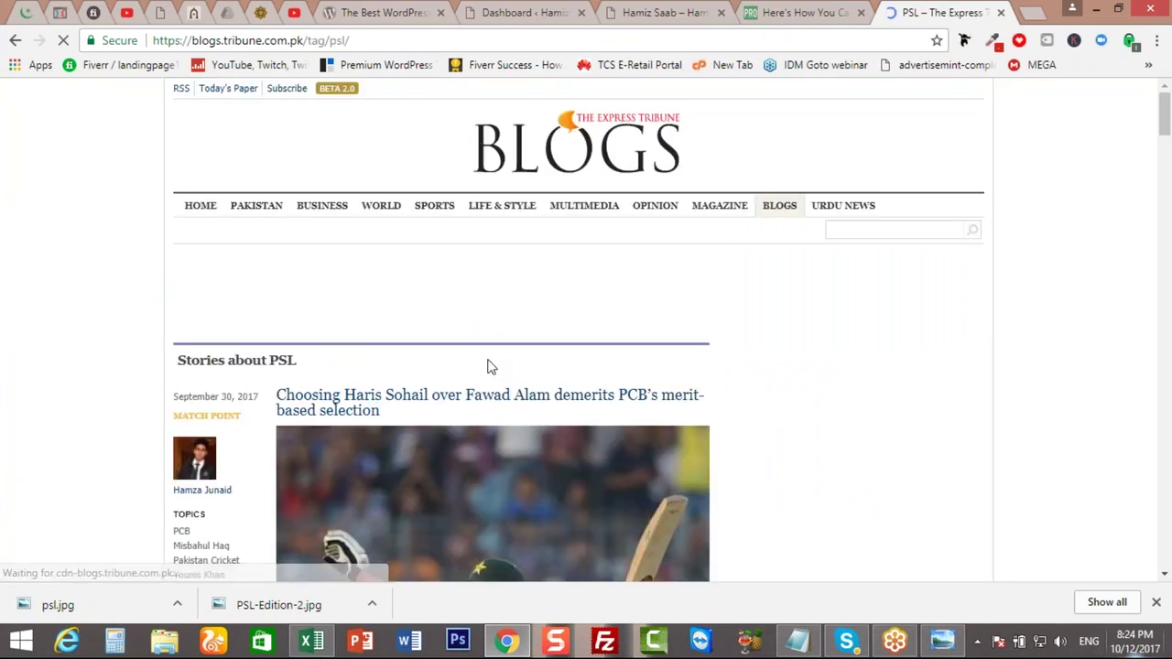
Copy the Fawad Alam paragraph from the Express Tribune PSL page and return to the blog tab.
{"action": "scroll", "coordinate": [488, 366], "scroll_direction": "down", "scroll_amount": 1}
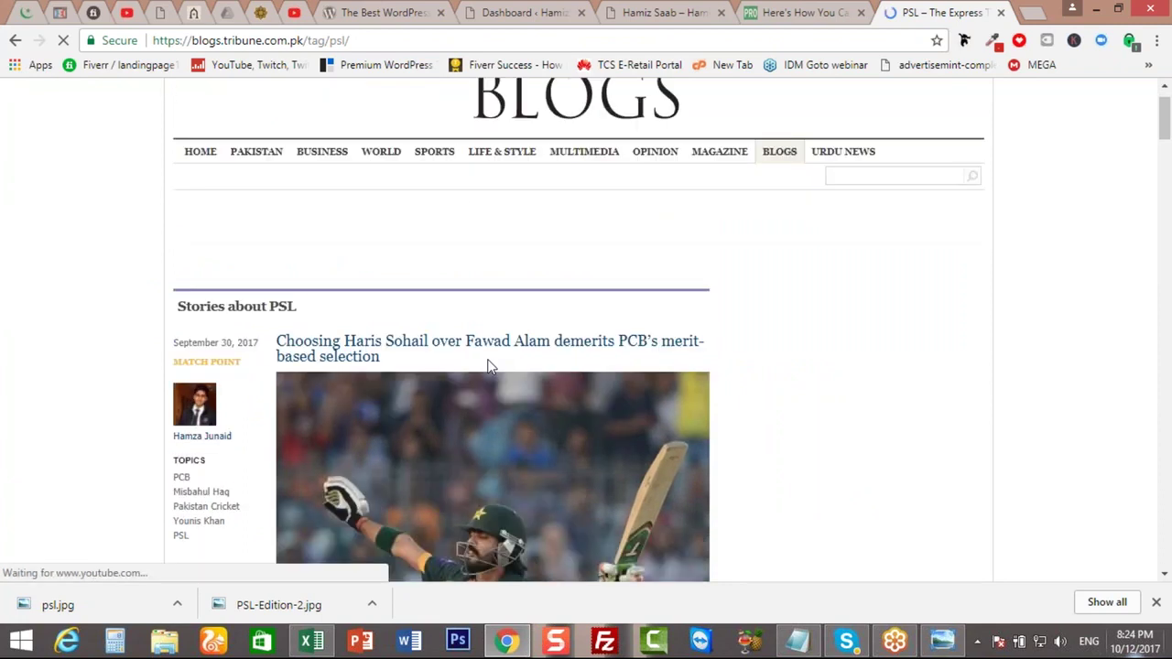
{"action": "scroll", "coordinate": [488, 366], "scroll_direction": "down", "scroll_amount": 5}
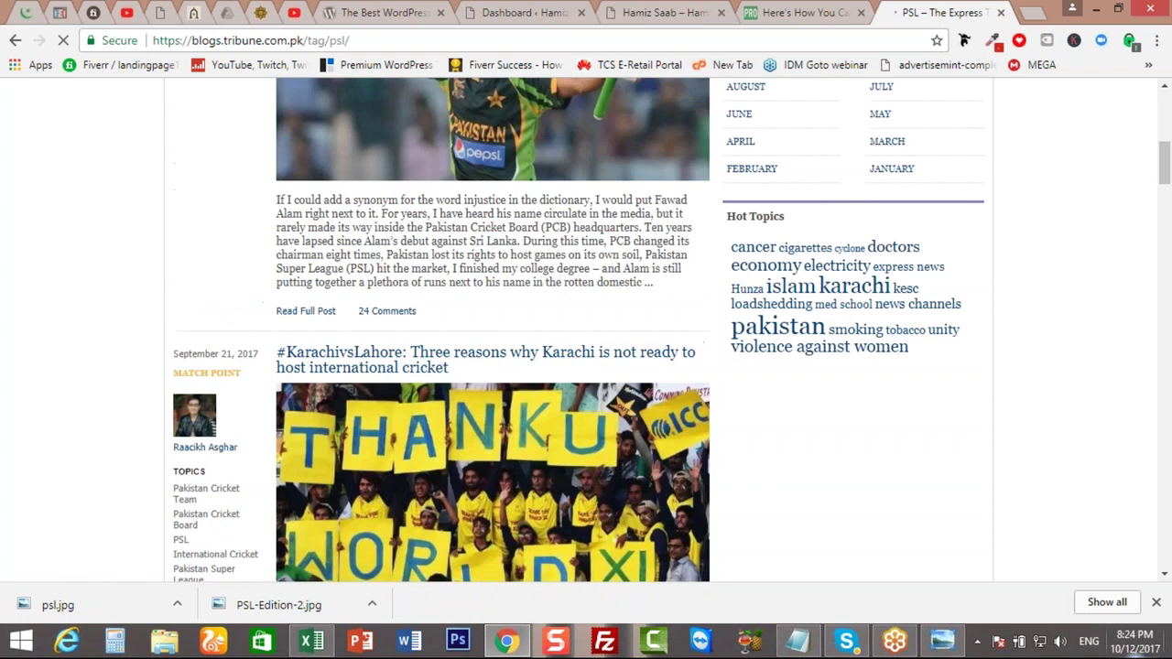
{"action": "left_click_drag", "start_coordinate": [653, 282], "coordinate": [274, 207]}
{"action": "left_click", "coordinate": [641, 12]}
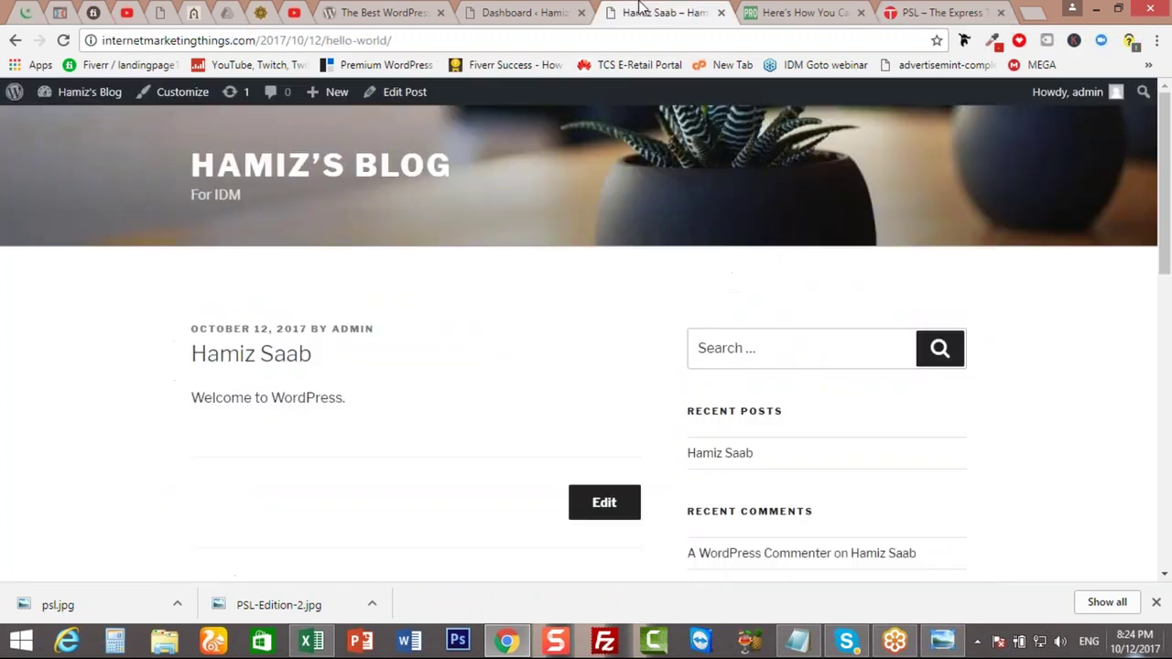
Start a new WordPress post titled 'PSL 2018 Coming soon!'.
{"action": "left_click", "coordinate": [540, 11]}
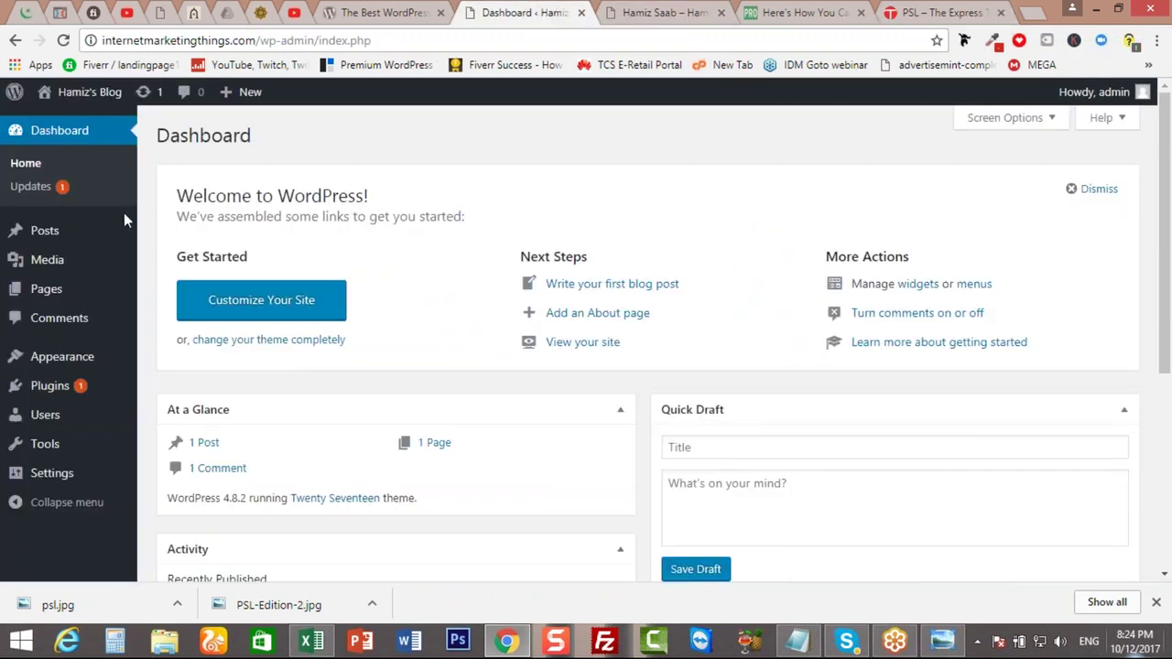
{"action": "mouse_move", "coordinate": [44, 240]}
{"action": "left_click", "coordinate": [170, 234]}
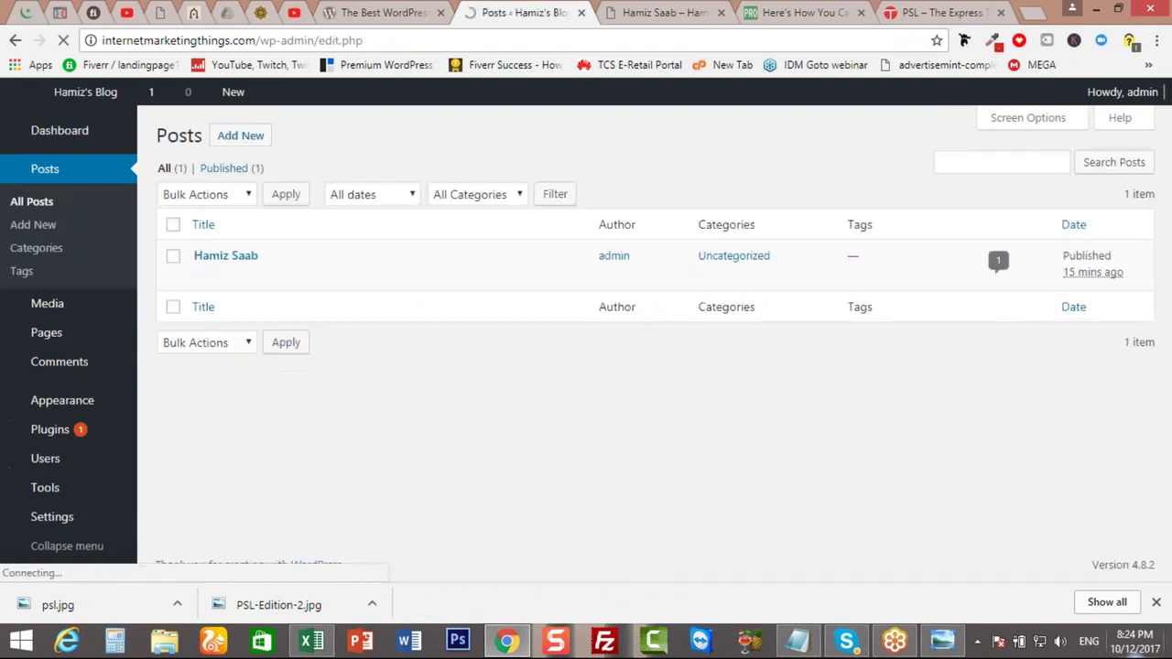
{"action": "left_click", "coordinate": [245, 140]}
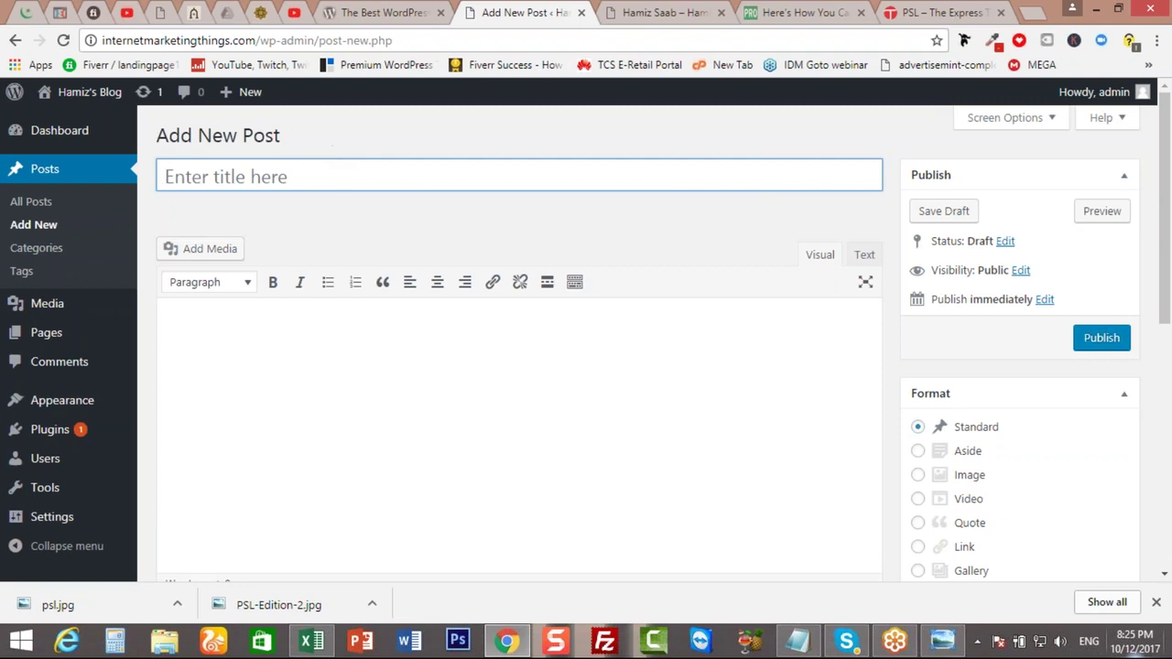
{"action": "type", "text": "PSL 2018"}
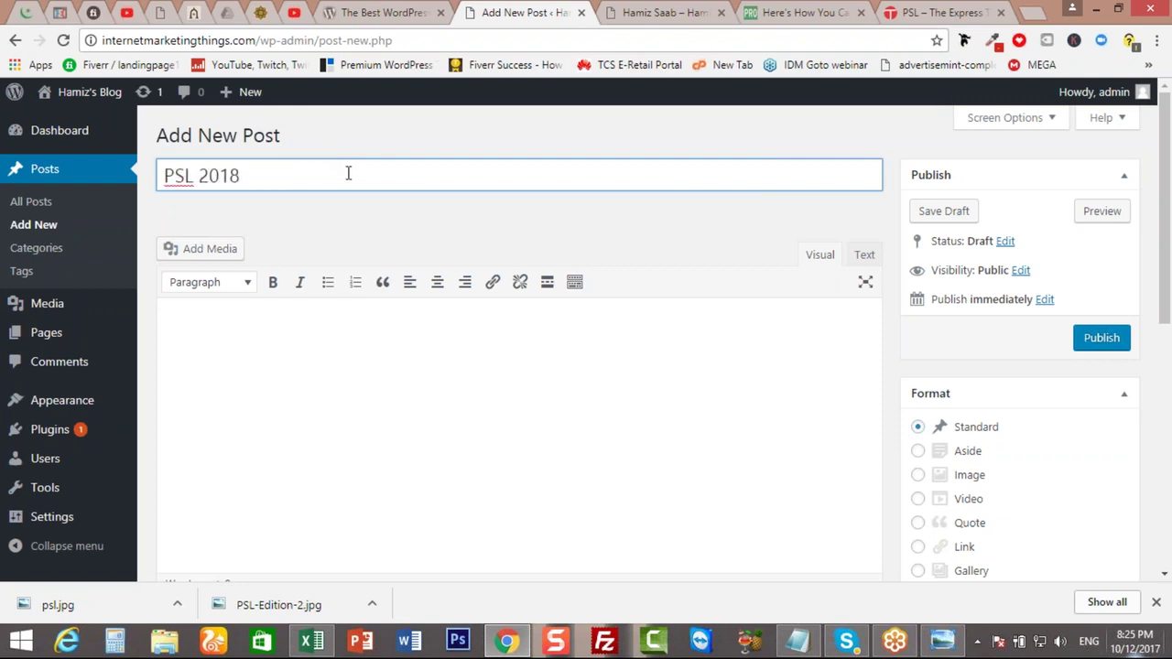
{"action": "key", "text": "Caps_Lock"}
{"action": "key", "text": "Caps_Lock"}
{"action": "type", "text": "OMI"}
{"action": "key", "text": "Caps_Lock"}
{"action": "key", "text": "BackSpace"}
{"action": "key", "text": "BackSpace"}
{"action": "key", "text": "BackSpace"}
{"action": "type", "text": "Coming soon!"}
Paste the Fawad Alam text, split it before 'Ten', and add an empty top line.
{"action": "left_click", "coordinate": [382, 321]}
{"action": "type", "text": "If I could add a synonym for the word injustice in the dictionary, I would put Fawad Alam right next to it. For years, I have heard his name circulate in the media, but it rarely made its way inside the Pakistan Cricket Board (PCB) headquarters. Ten years have lapsed since Alam’s debut against Sri Lanka. During this time, PCB changed its chairman eight times, Pakistan lost its rights to host games on its own soil, Pakistan Super League (PSL) hit the market, I finished my college degree – and Alam is still putting together a plethora of runs next to his name in the rotten domestic …"}
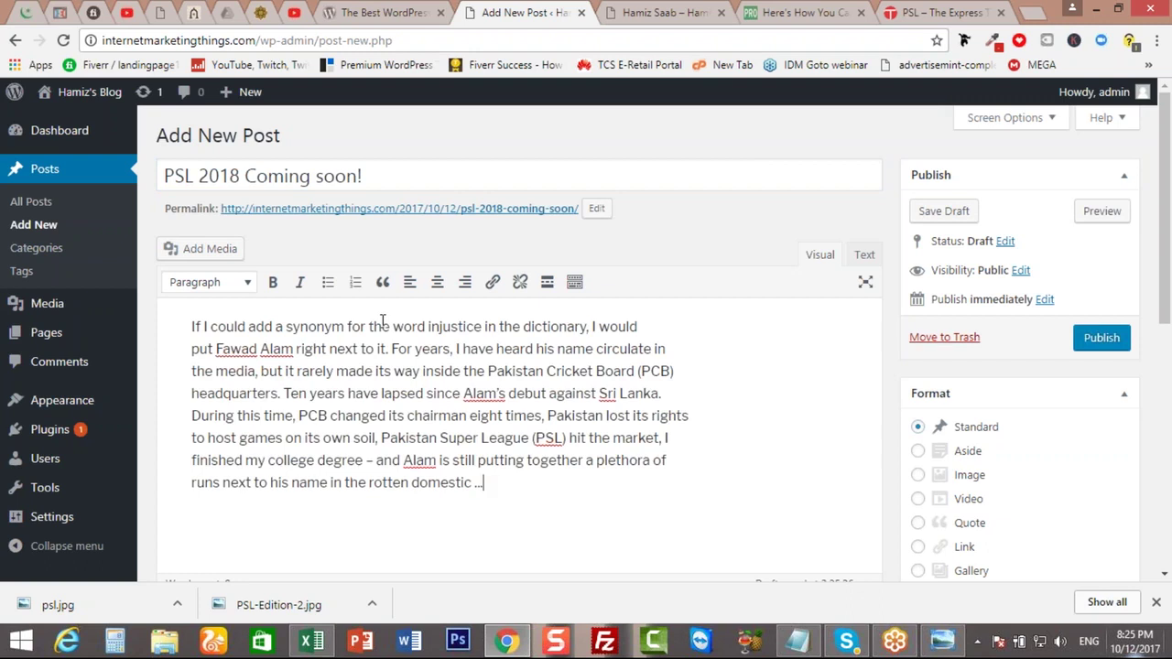
{"action": "left_click", "coordinate": [288, 393]}
{"action": "key", "text": "Return"}
{"action": "key", "text": "Return"}
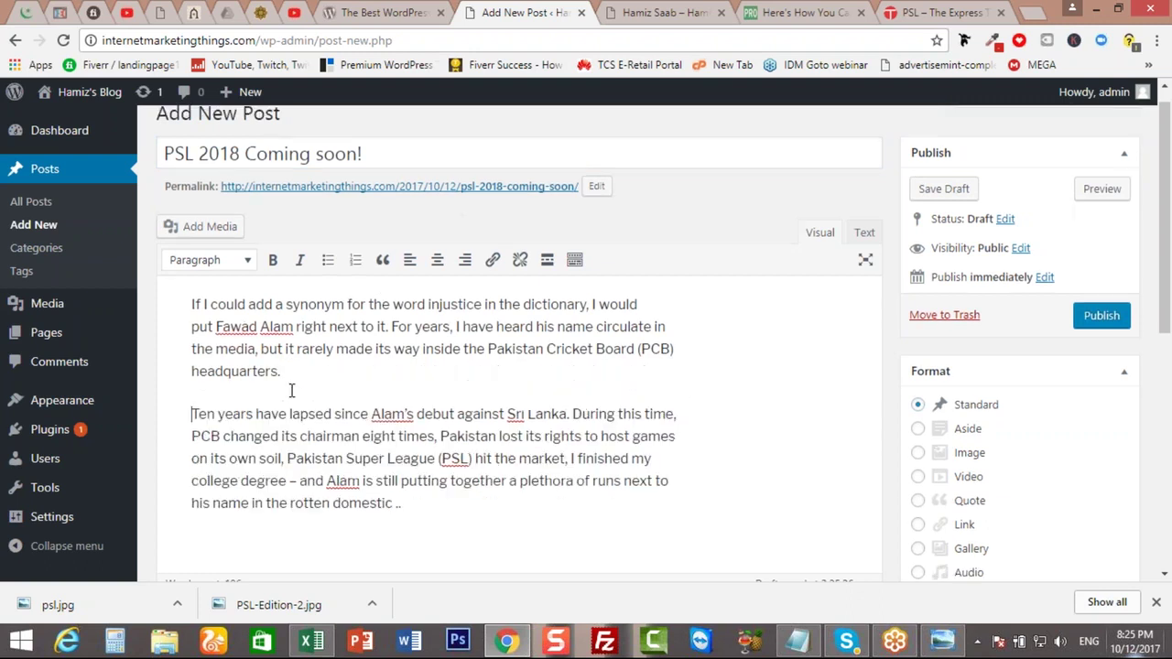
{"action": "scroll", "coordinate": [407, 350], "scroll_direction": "up", "scroll_amount": 1}
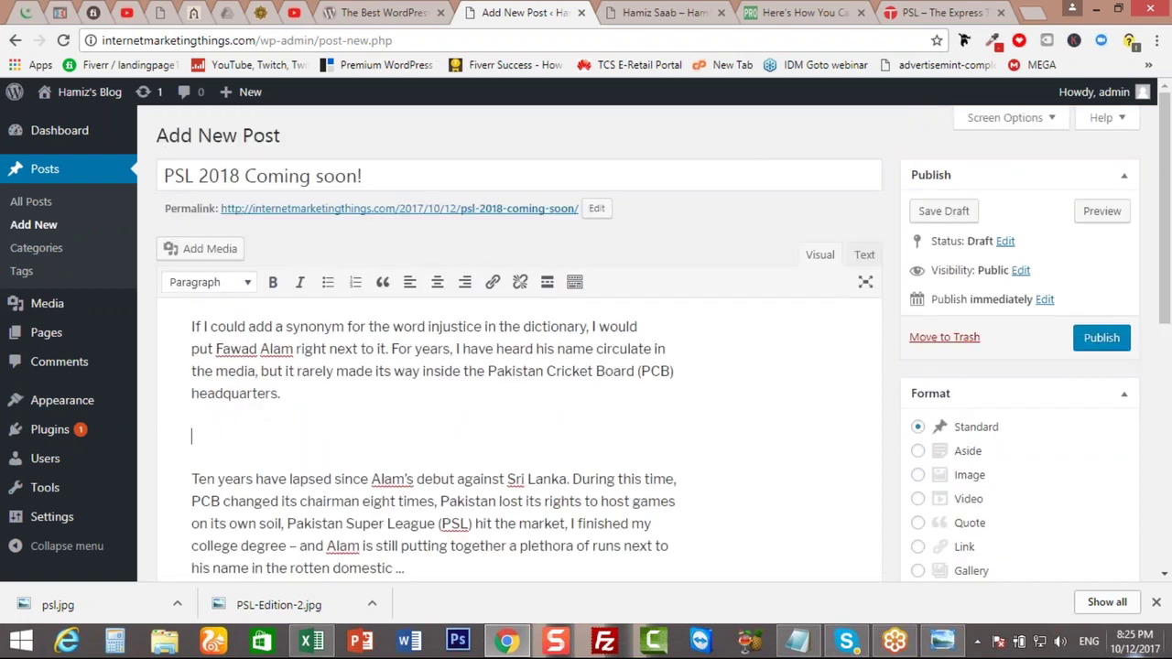
{"action": "left_click", "coordinate": [183, 324]}
{"action": "key", "text": "Return"}
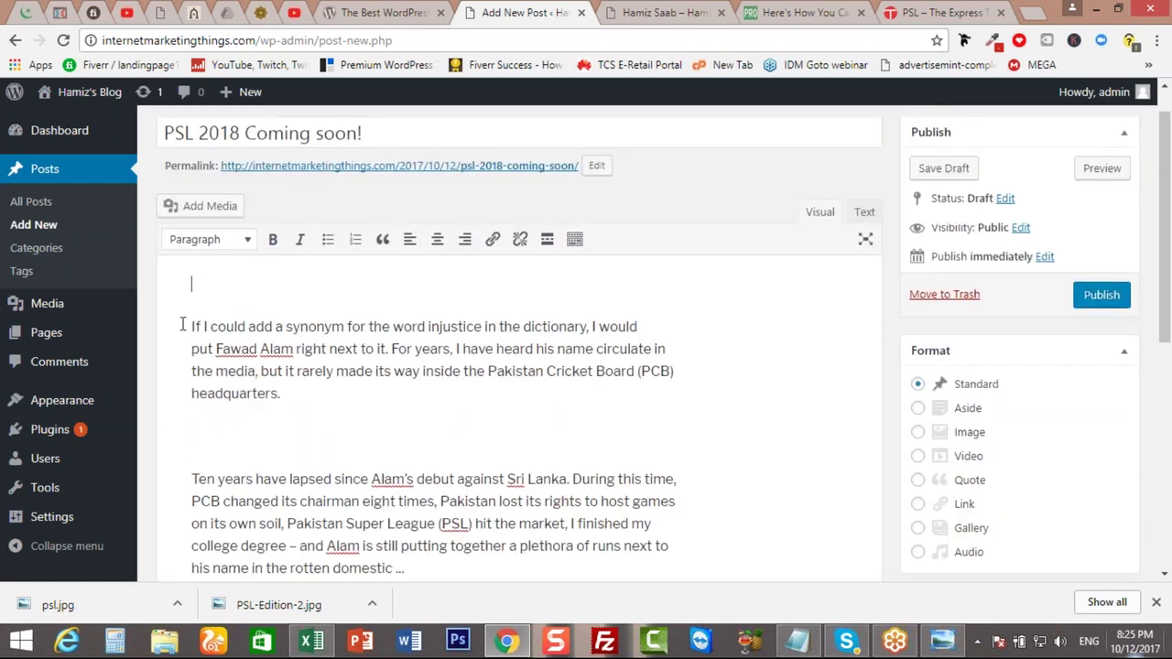
{"action": "left_click", "coordinate": [203, 286]}
Upload psl.jpg from the Desktop via Add Media and insert it at the top of the post.
{"action": "left_click", "coordinate": [236, 215]}
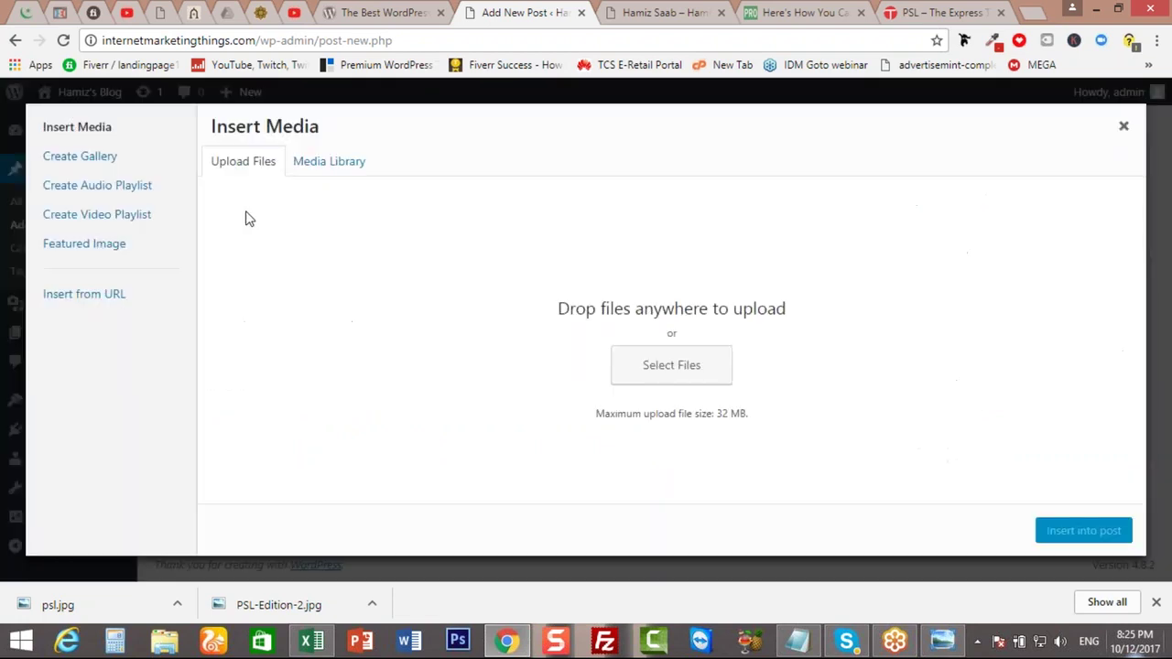
{"action": "left_click", "coordinate": [1123, 125]}
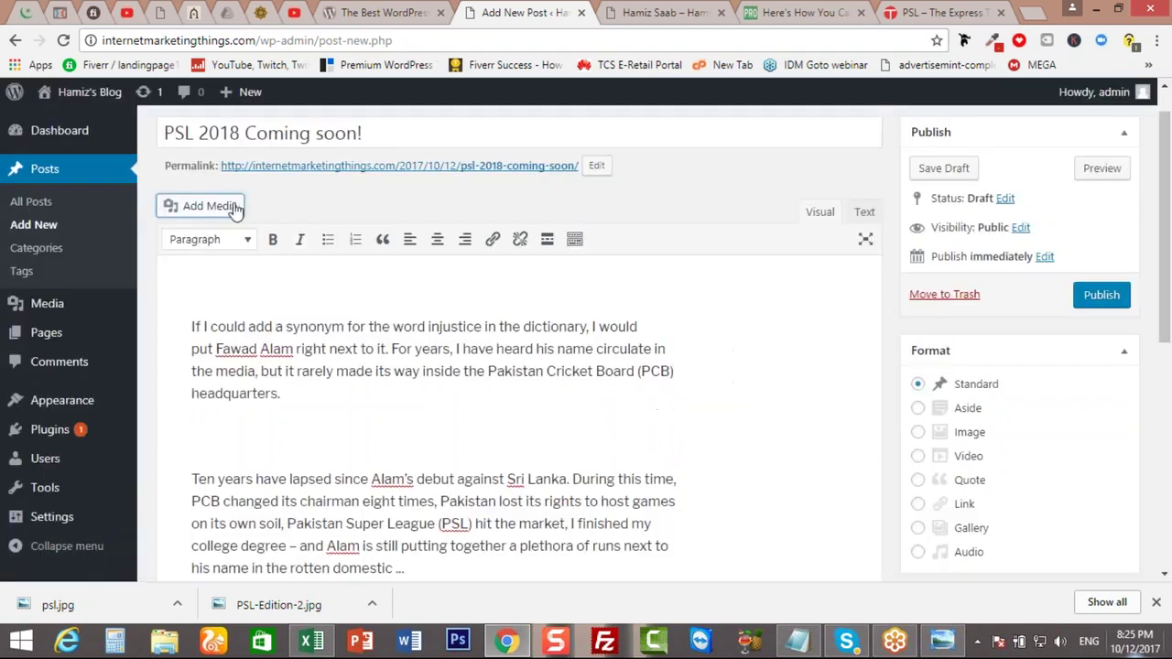
{"action": "left_click", "coordinate": [174, 206]}
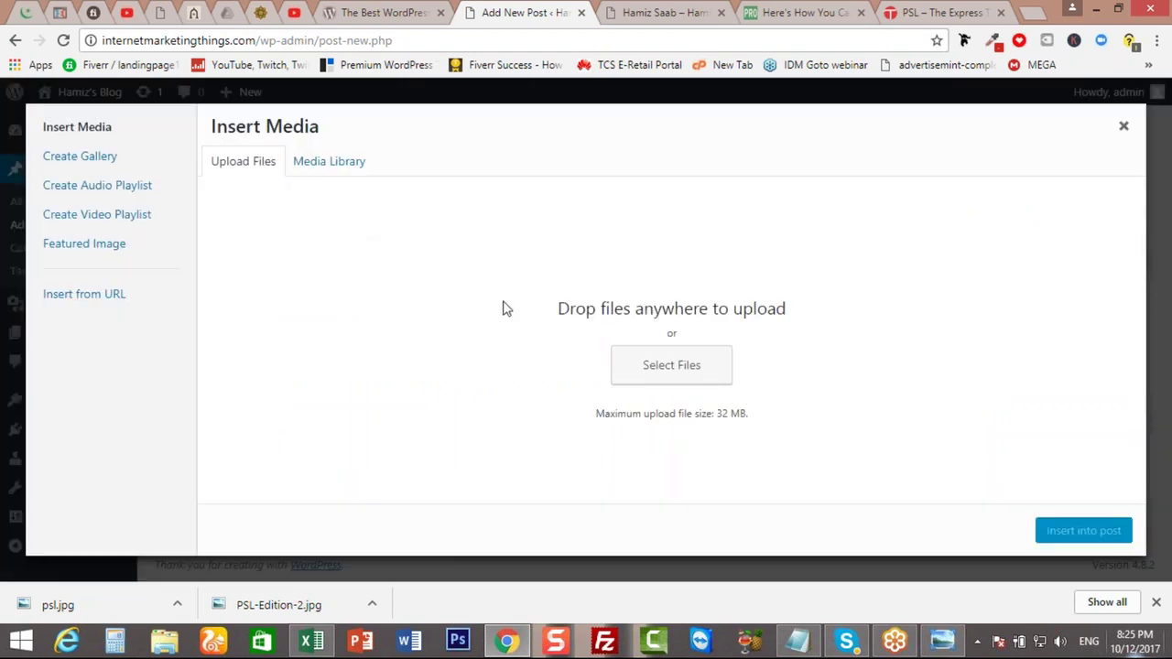
{"action": "left_click", "coordinate": [354, 164]}
{"action": "left_click", "coordinate": [246, 163]}
{"action": "left_click", "coordinate": [309, 170]}
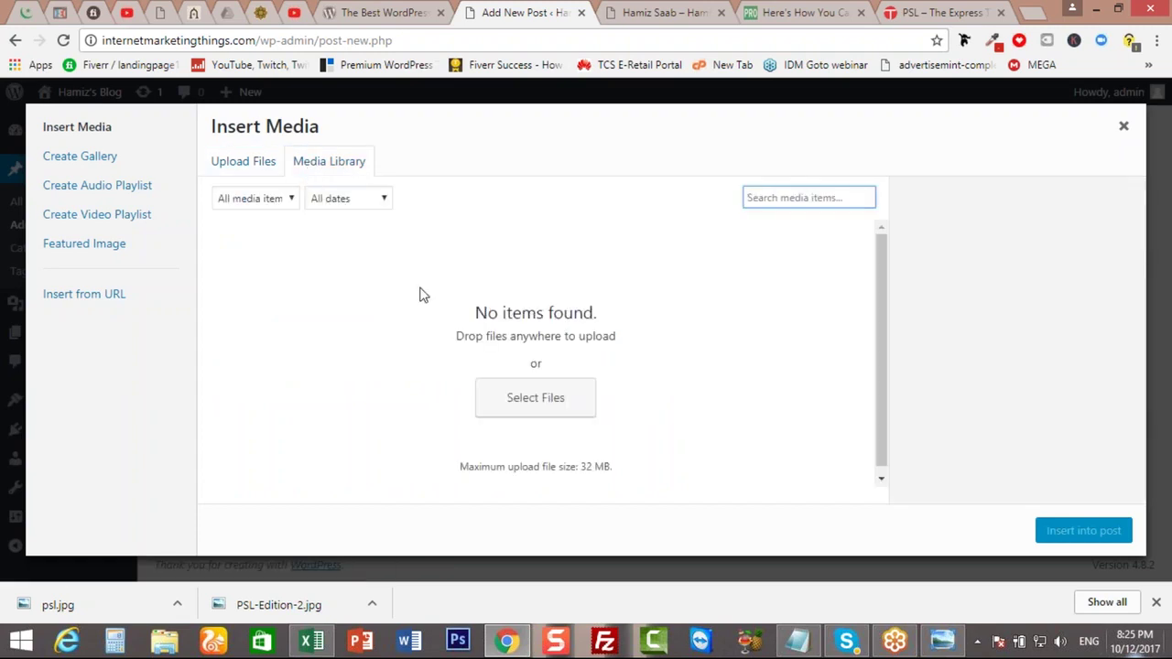
{"action": "left_click", "coordinate": [247, 172]}
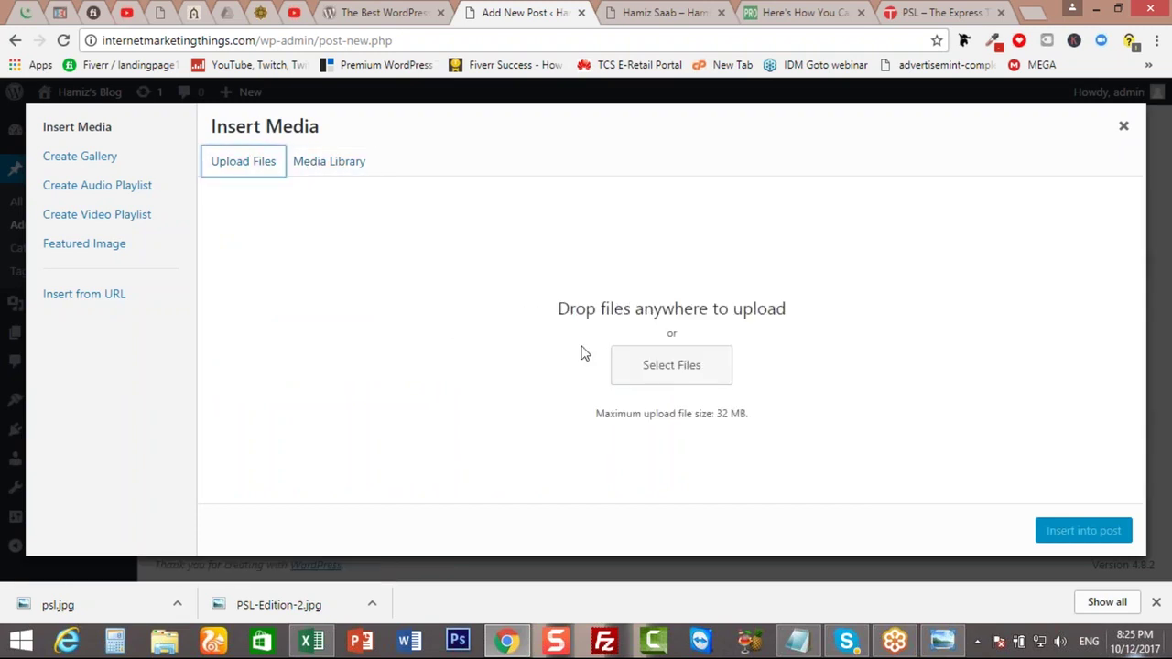
{"action": "left_click", "coordinate": [671, 364]}
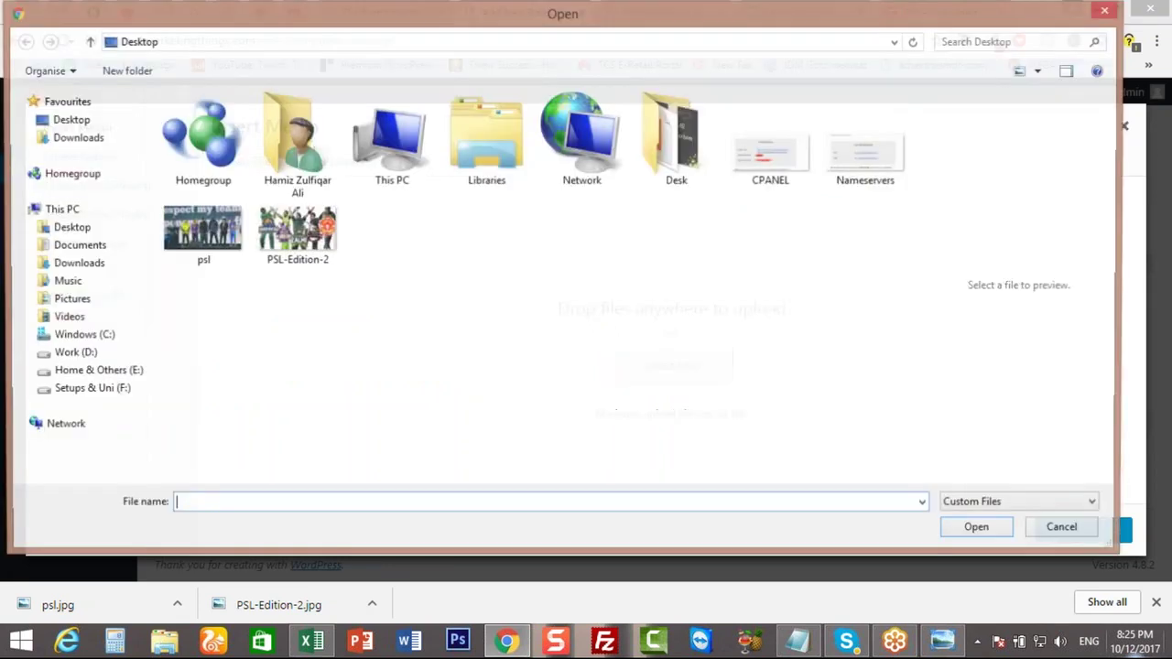
{"action": "left_click", "coordinate": [217, 240]}
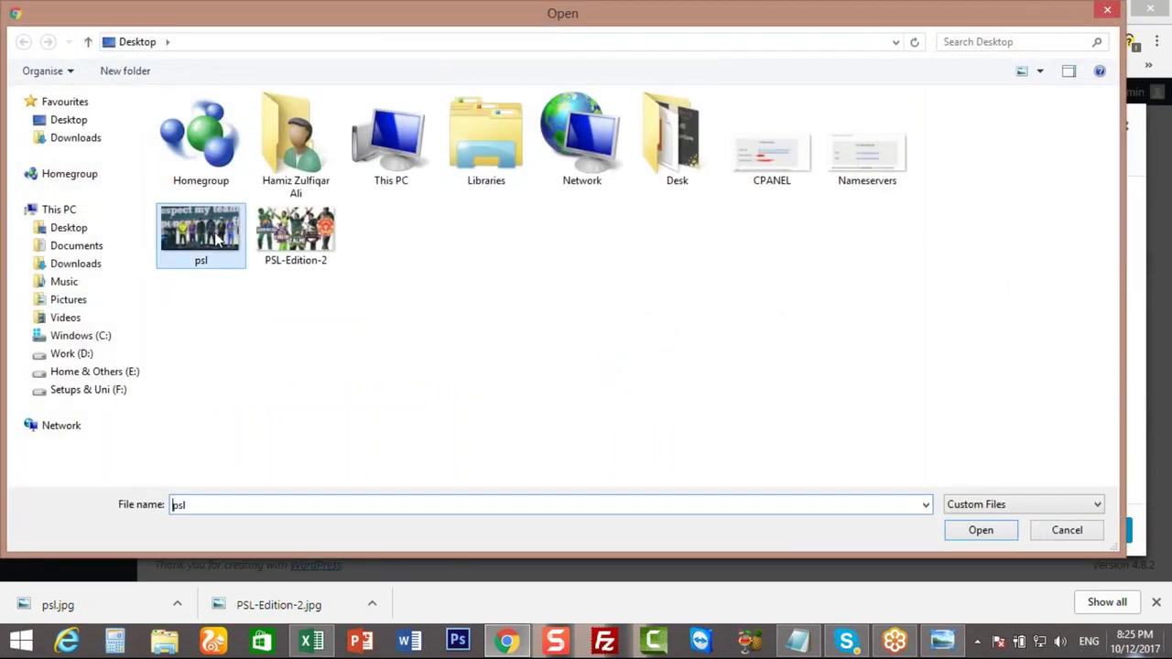
{"action": "double_click", "coordinate": [217, 239]}
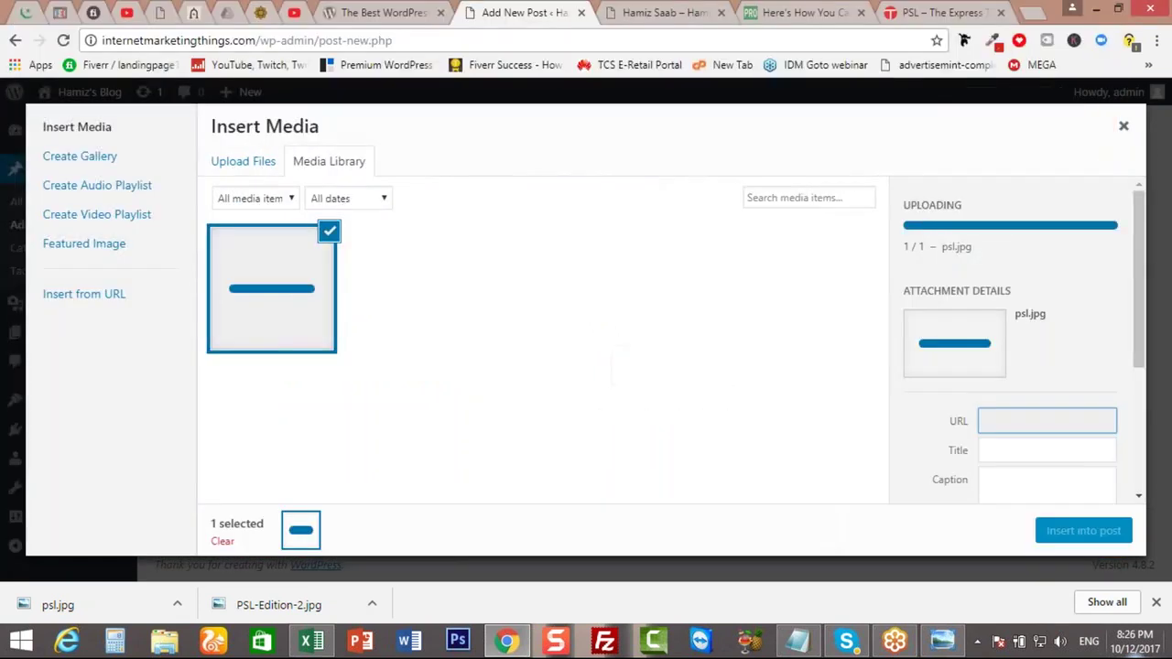
{"action": "left_click", "coordinate": [1157, 602]}
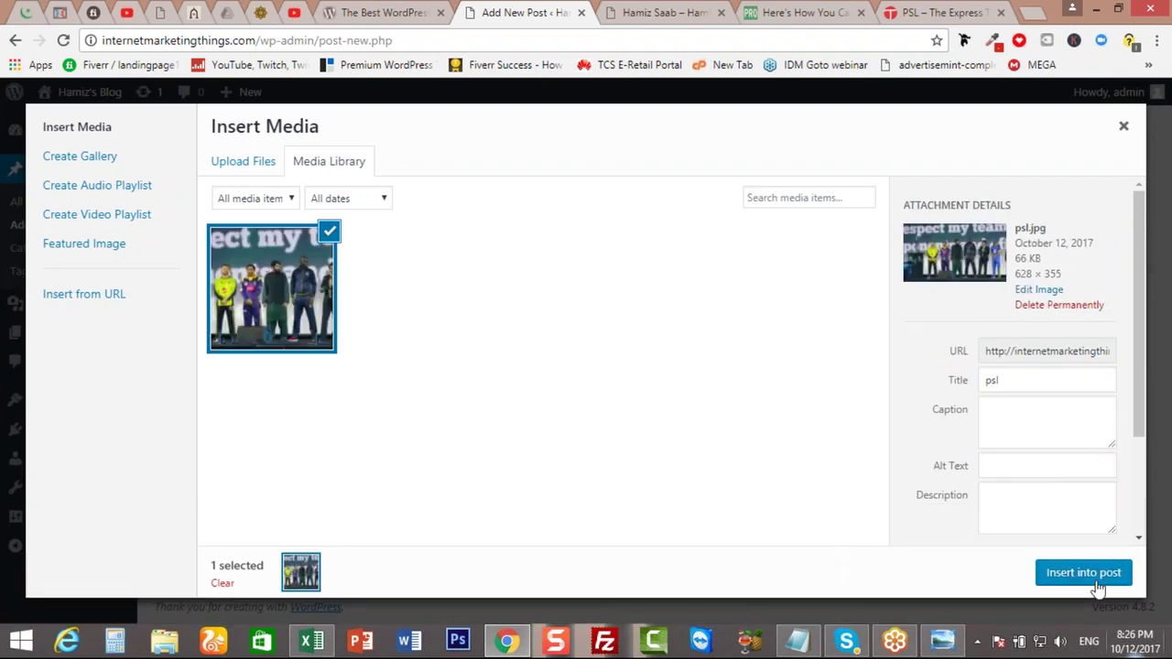
{"action": "left_click", "coordinate": [1083, 572]}
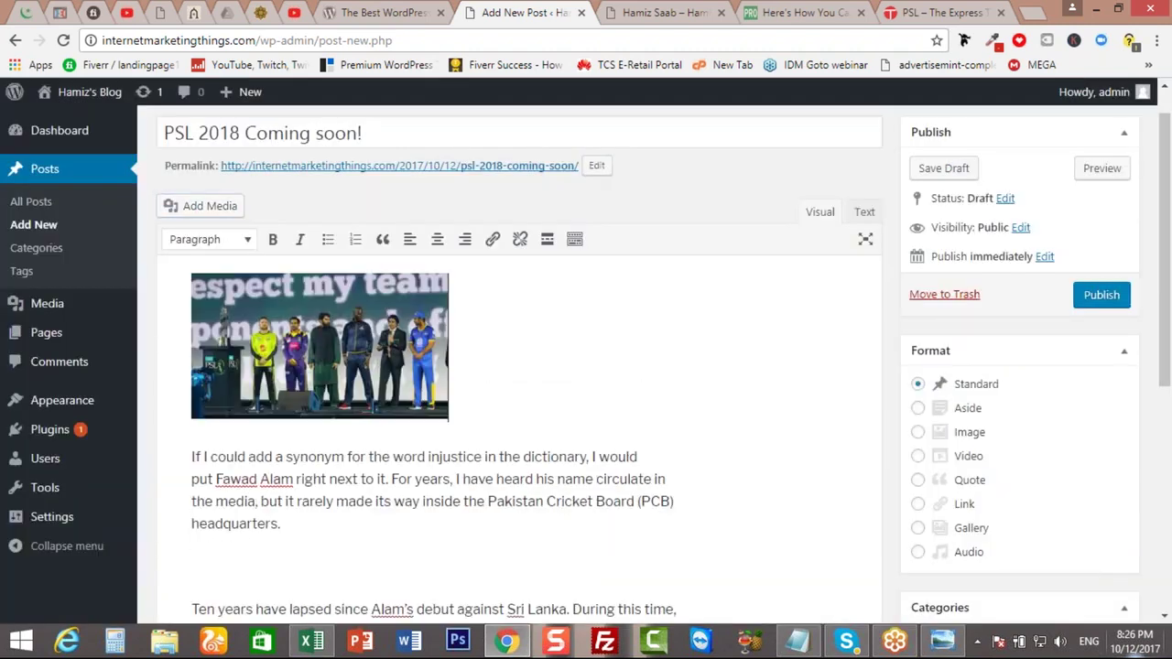
Center-align the psl image at the top of the post.
{"action": "left_click", "coordinate": [379, 327]}
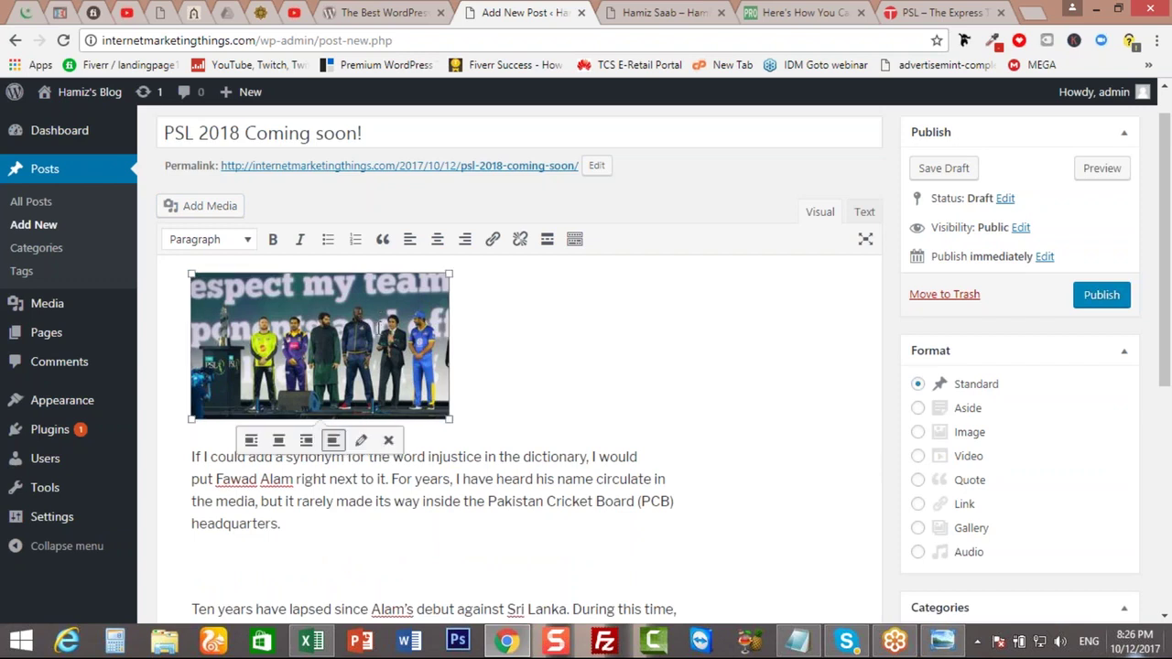
{"action": "left_click", "coordinate": [279, 441]}
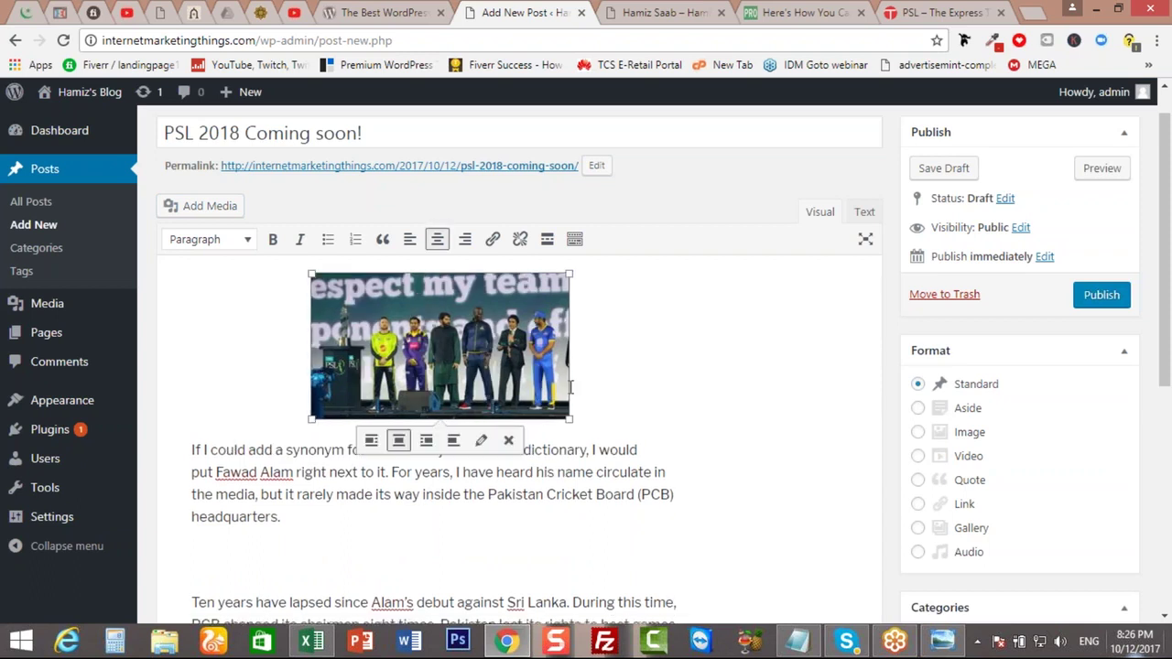
{"action": "left_click_drag", "start_coordinate": [570, 414], "coordinate": [657, 433]}
{"action": "left_click", "coordinate": [568, 409]}
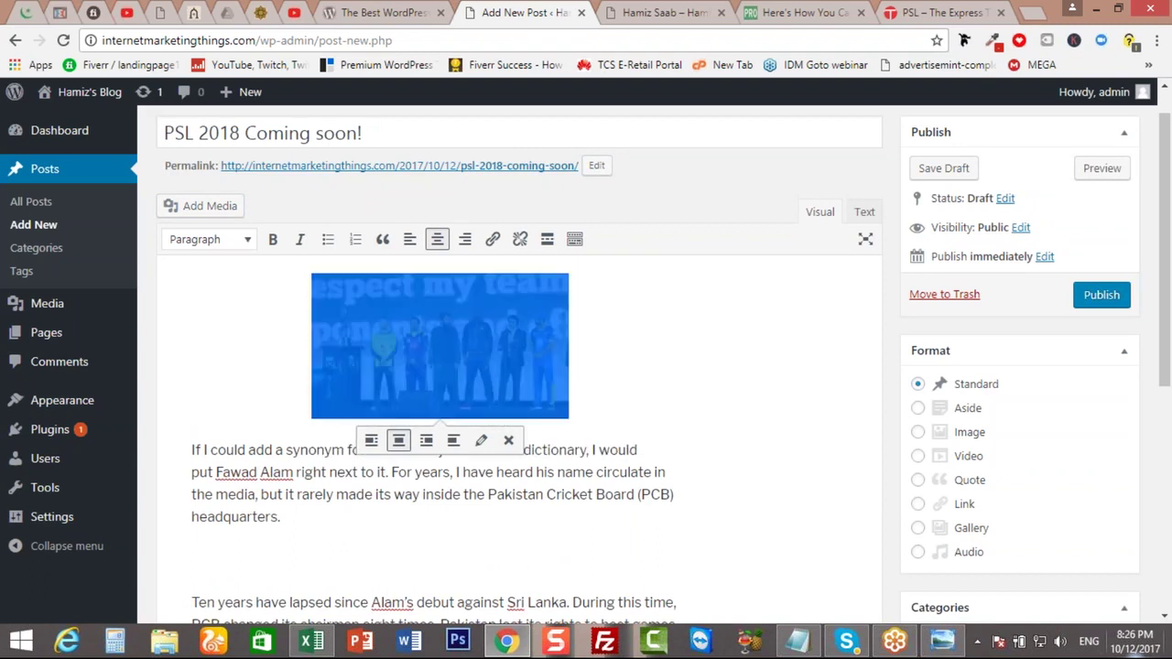
{"action": "left_click", "coordinate": [568, 409]}
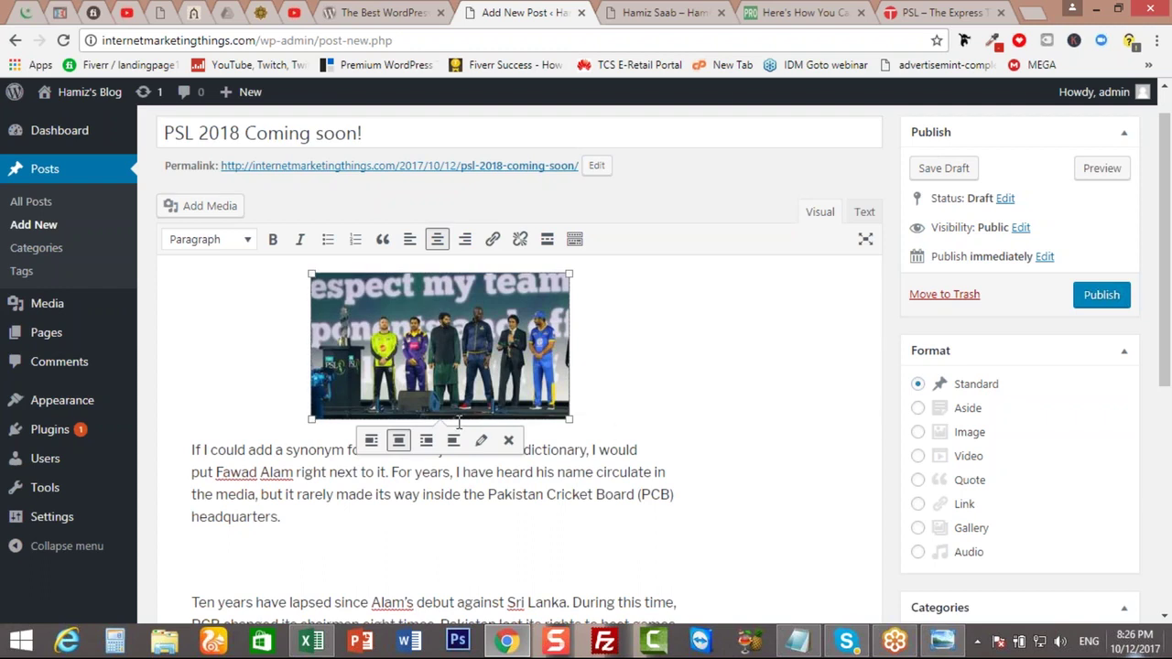
Remove the stray empty line so the Fawad Alam paragraph sits directly under the image.
{"action": "key", "text": "Return"}
{"action": "left_click", "coordinate": [563, 323]}
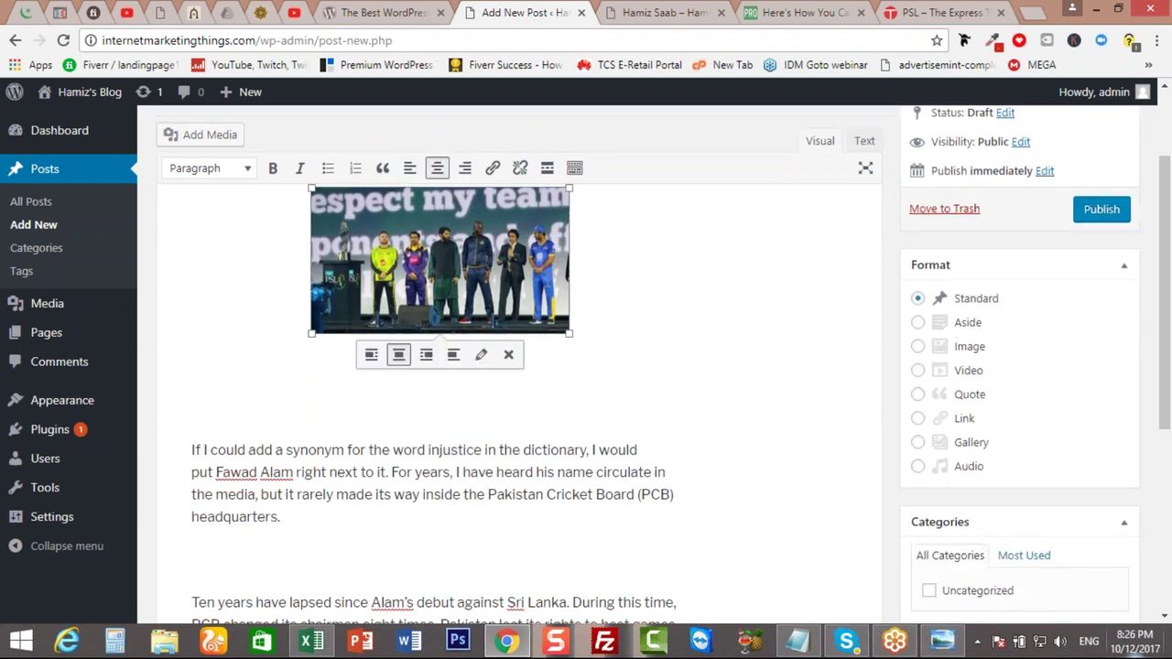
{"action": "left_click_drag", "start_coordinate": [569, 333], "coordinate": [633, 336]}
{"action": "left_click", "coordinate": [632, 336]}
{"action": "left_click", "coordinate": [501, 319]}
{"action": "scroll", "coordinate": [596, 372], "scroll_direction": "up", "scroll_amount": 2}
{"action": "left_click", "coordinate": [431, 522]}
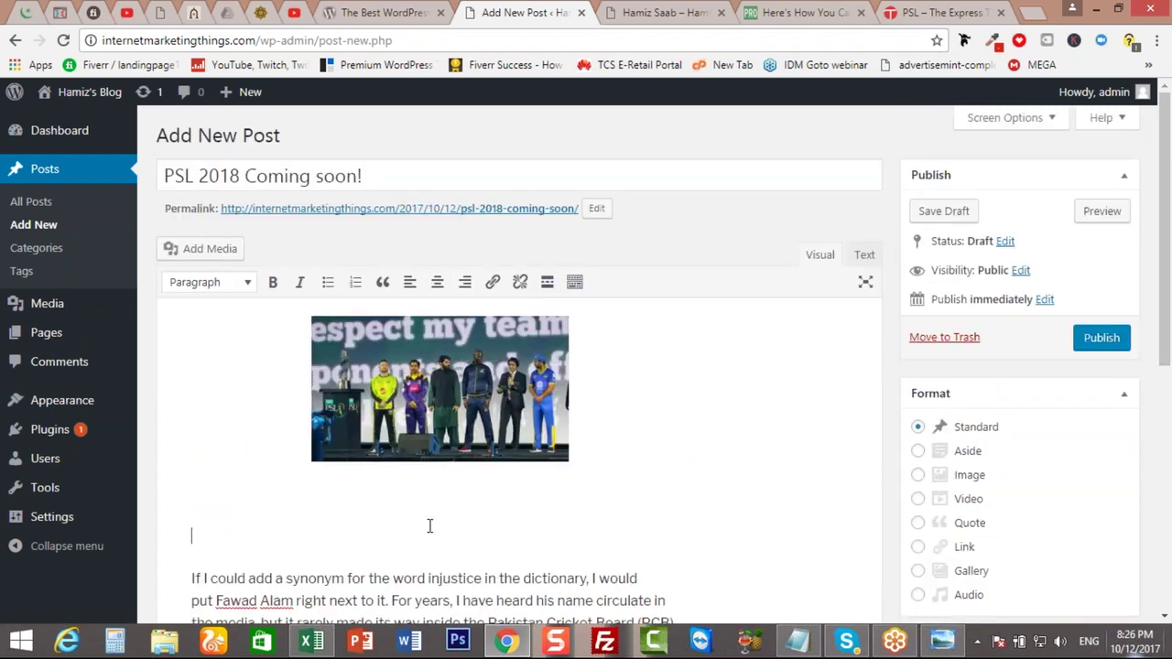
{"action": "key", "text": "BackSpace"}
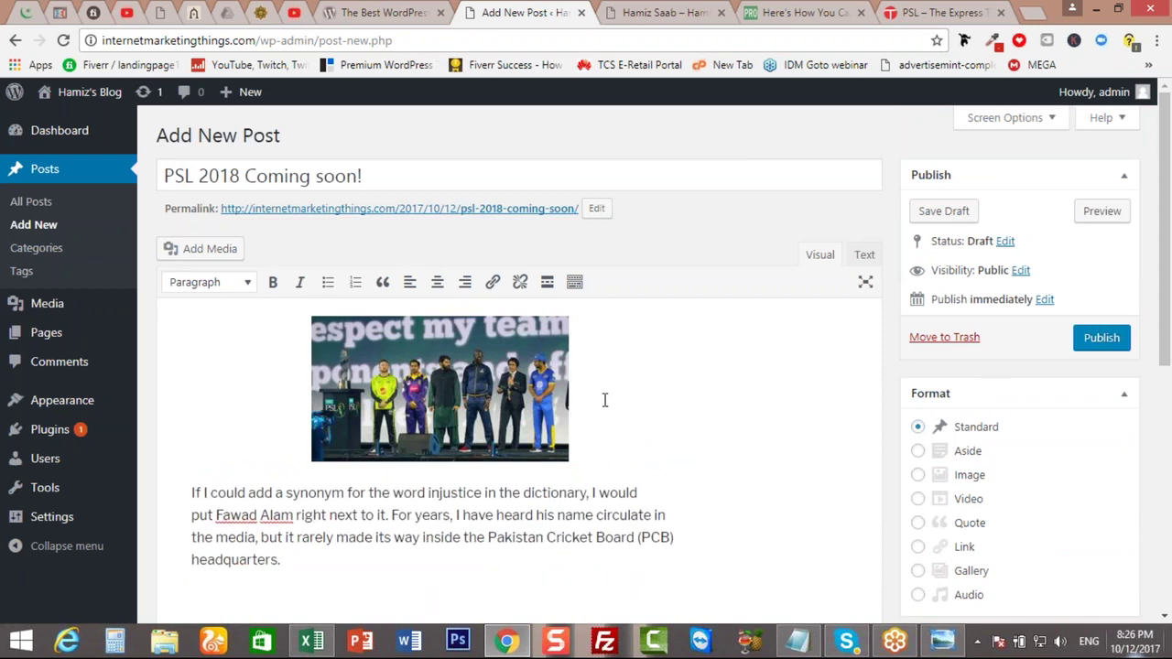
{"action": "scroll", "coordinate": [596, 405], "scroll_direction": "down", "scroll_amount": 3}
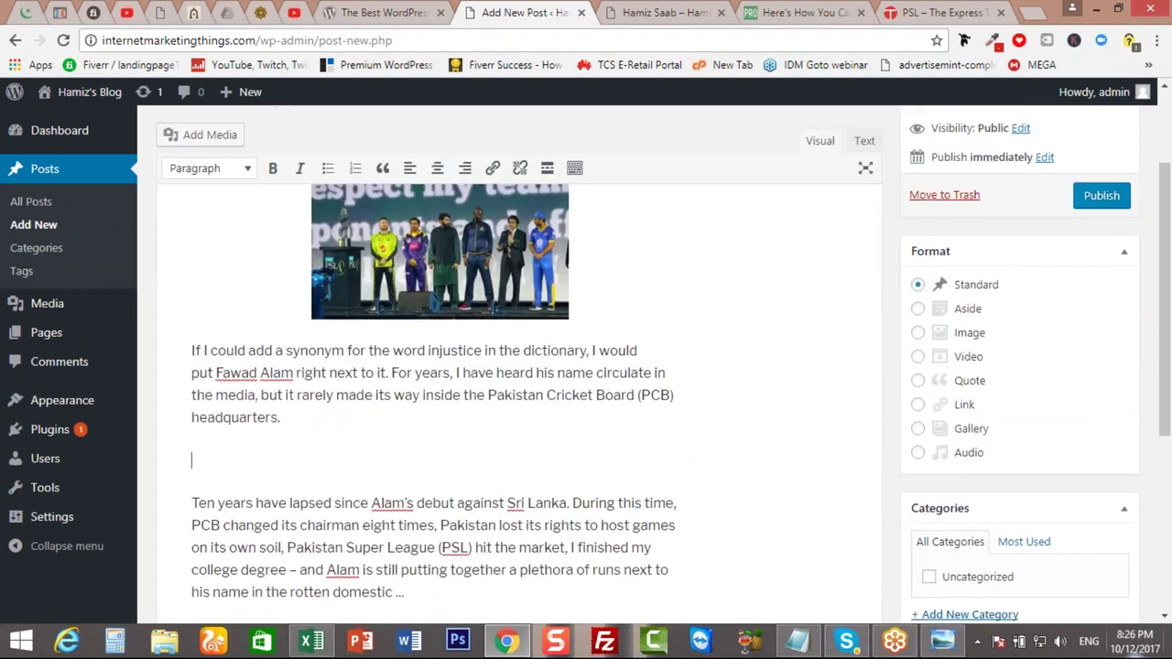
Upload PSL-Edition-2 from the Desktop and insert it after the first paragraph.
{"action": "left_click", "coordinate": [215, 139]}
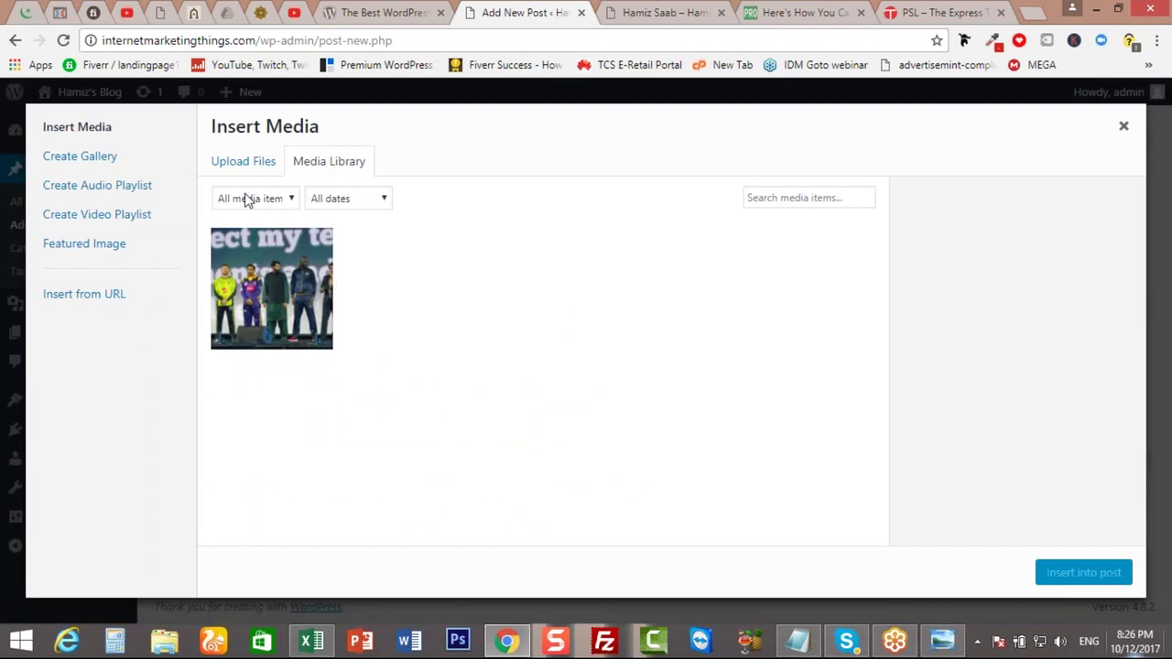
{"action": "left_click", "coordinate": [242, 162]}
{"action": "left_click", "coordinate": [673, 379]}
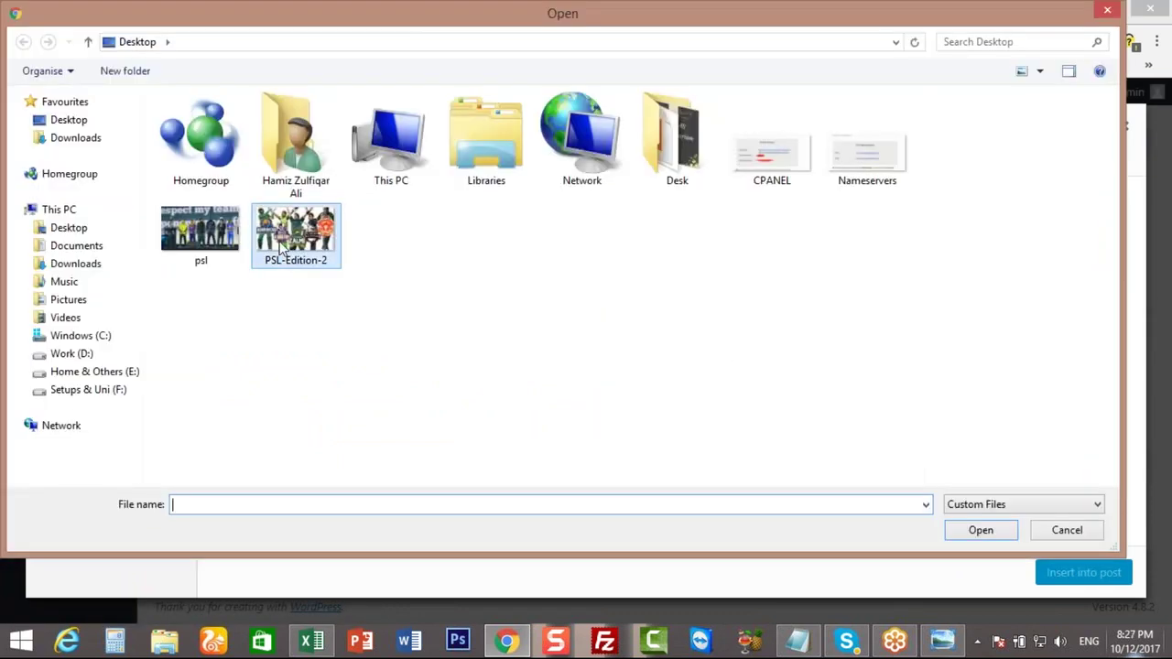
{"action": "double_click", "coordinate": [281, 248]}
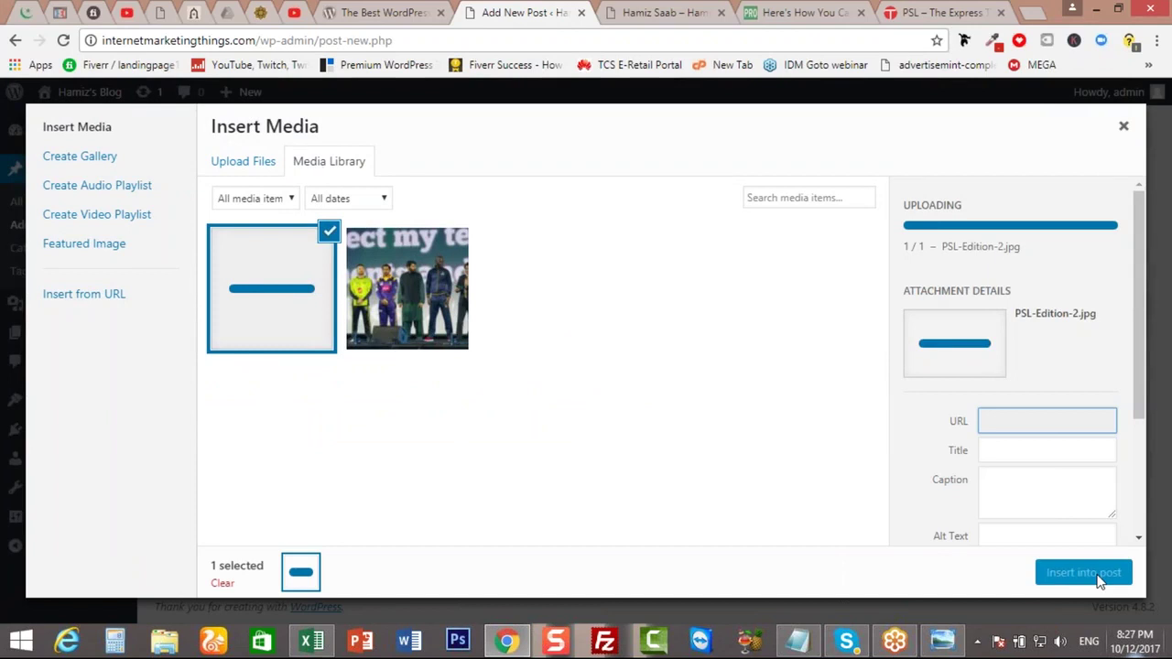
{"action": "left_click", "coordinate": [1095, 576]}
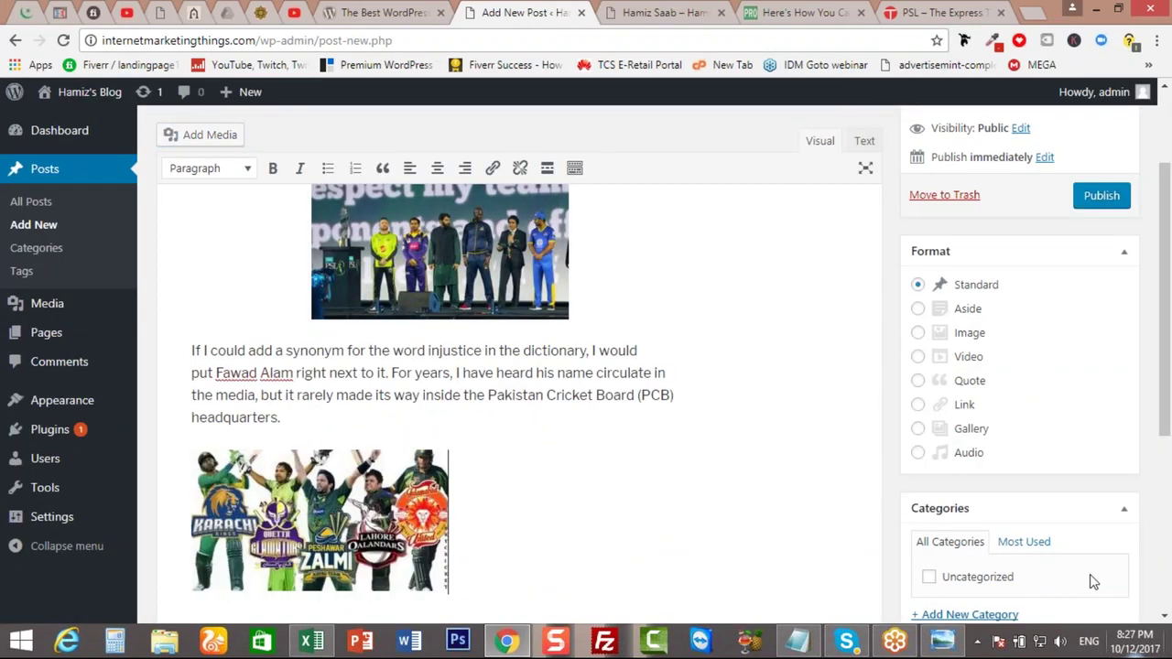
Center-align the PSL-Edition-2 team-logos image between the two paragraphs.
{"action": "scroll", "coordinate": [440, 412], "scroll_direction": "down", "scroll_amount": 1}
{"action": "left_click", "coordinate": [274, 439]}
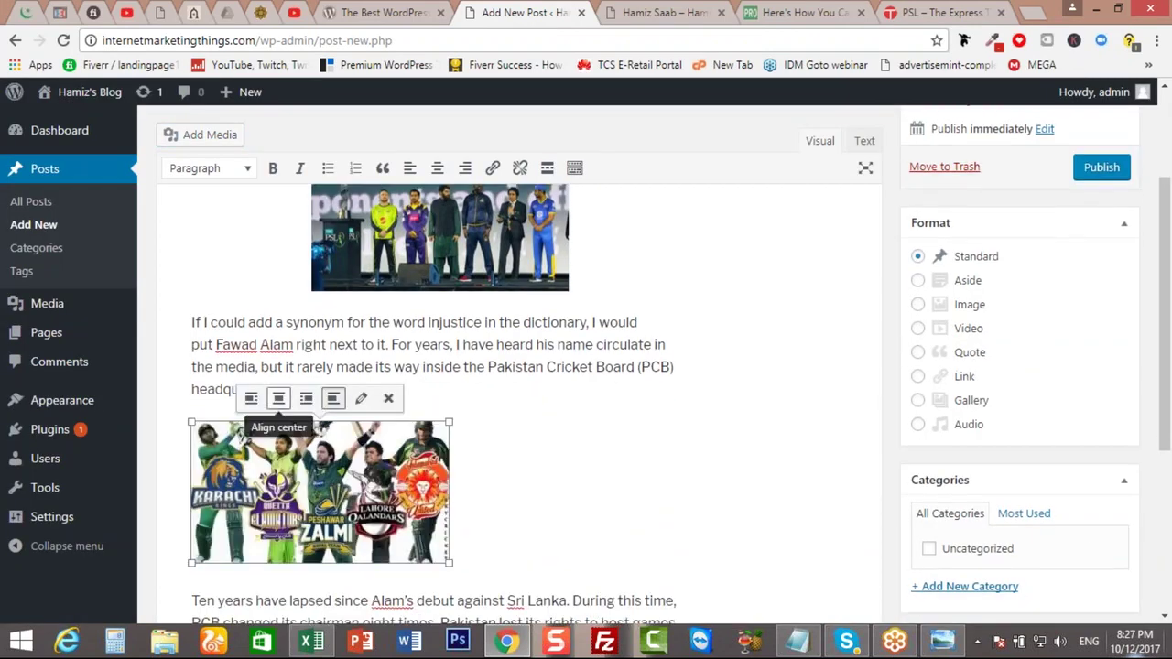
{"action": "left_click", "coordinate": [279, 398]}
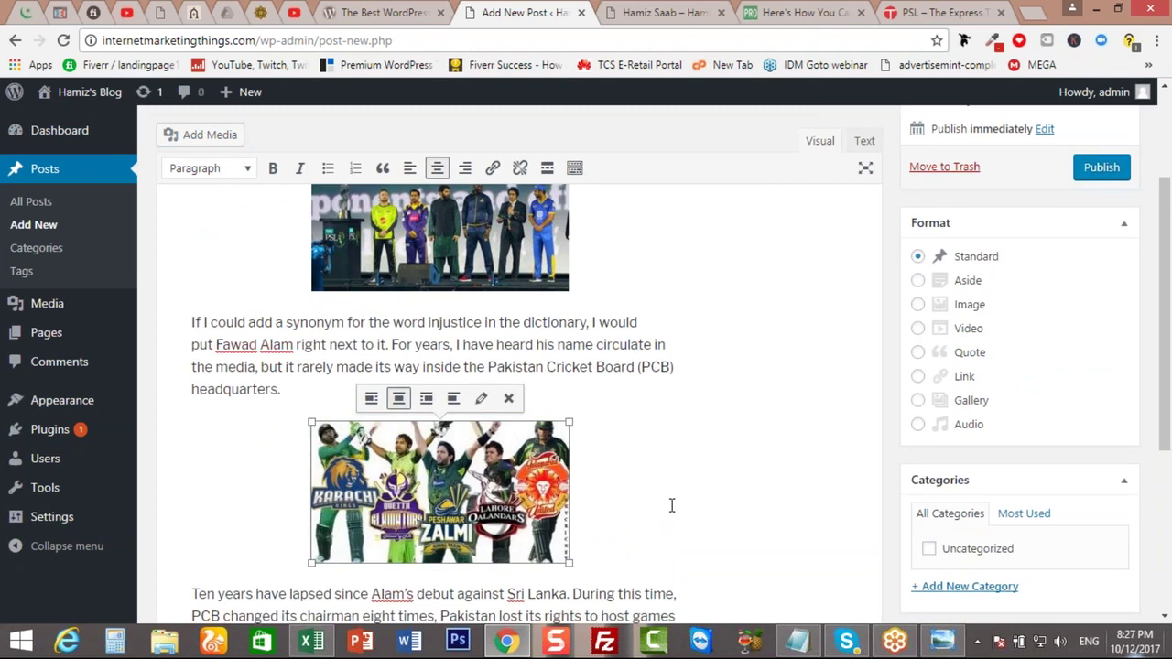
{"action": "left_click", "coordinate": [827, 379]}
{"action": "scroll", "coordinate": [827, 379], "scroll_direction": "up", "scroll_amount": 2}
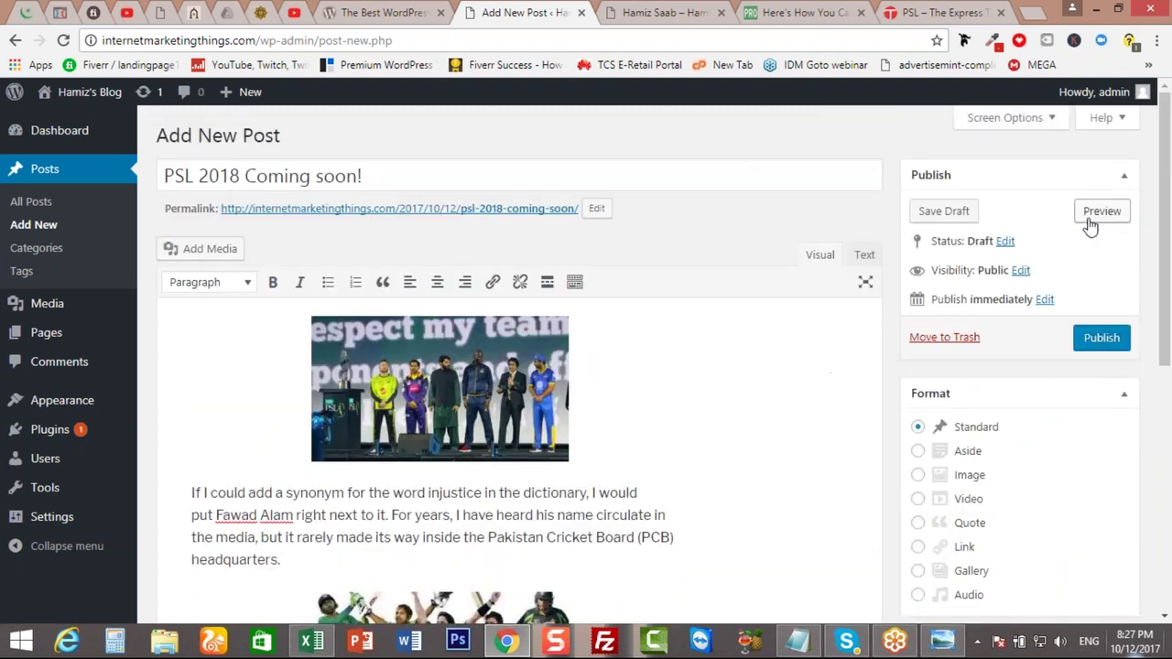
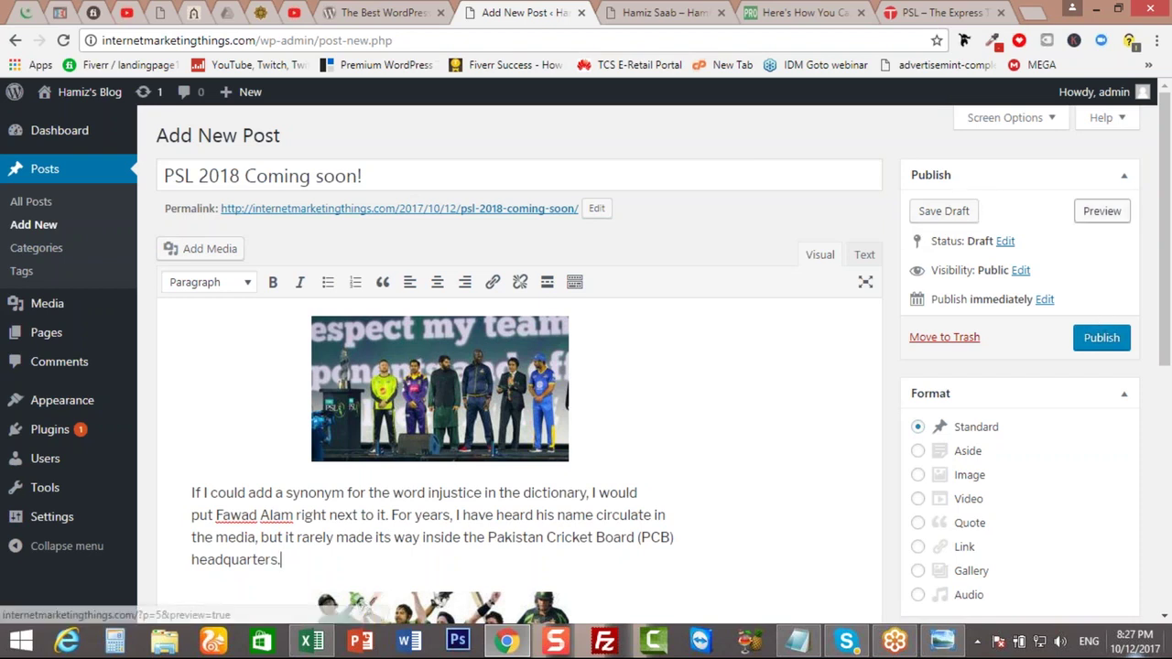
Preview the draft post, then load the blog's home page by trimming the address.
{"action": "left_click", "coordinate": [1103, 210]}
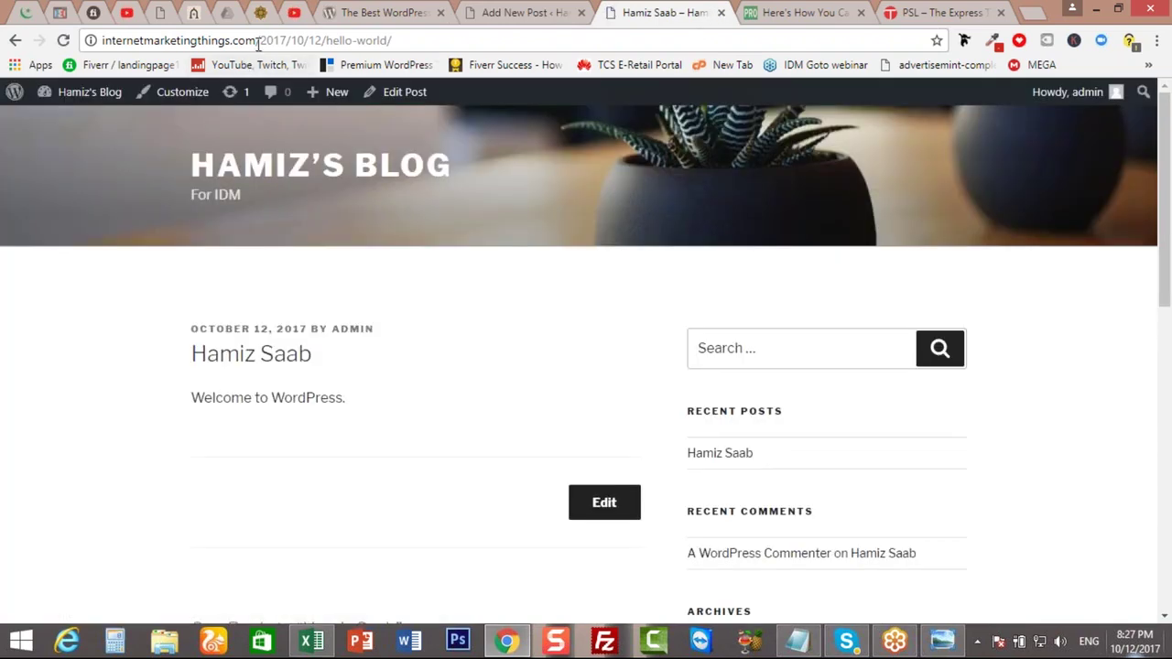
{"action": "left_click_drag", "start_coordinate": [257, 40], "coordinate": [325, 40]}
{"action": "key", "text": "BackSpace"}
{"action": "key", "text": "shift+Right"}
{"action": "key", "text": "shift+Right"}
{"action": "key", "text": "shift+Right"}
{"action": "key", "text": "shift+Right"}
{"action": "key", "text": "shift+Right"}
{"action": "key", "text": "shift+Right"}
{"action": "key", "text": "shift+Right"}
{"action": "key", "text": "shift+Right"}
{"action": "key", "text": "shift+Right"}
{"action": "key", "text": "shift+Right"}
{"action": "key", "text": "shift+Right"}
{"action": "key", "text": "shift+Right"}
{"action": "key", "text": "BackSpace"}
{"action": "key", "text": "Return"}
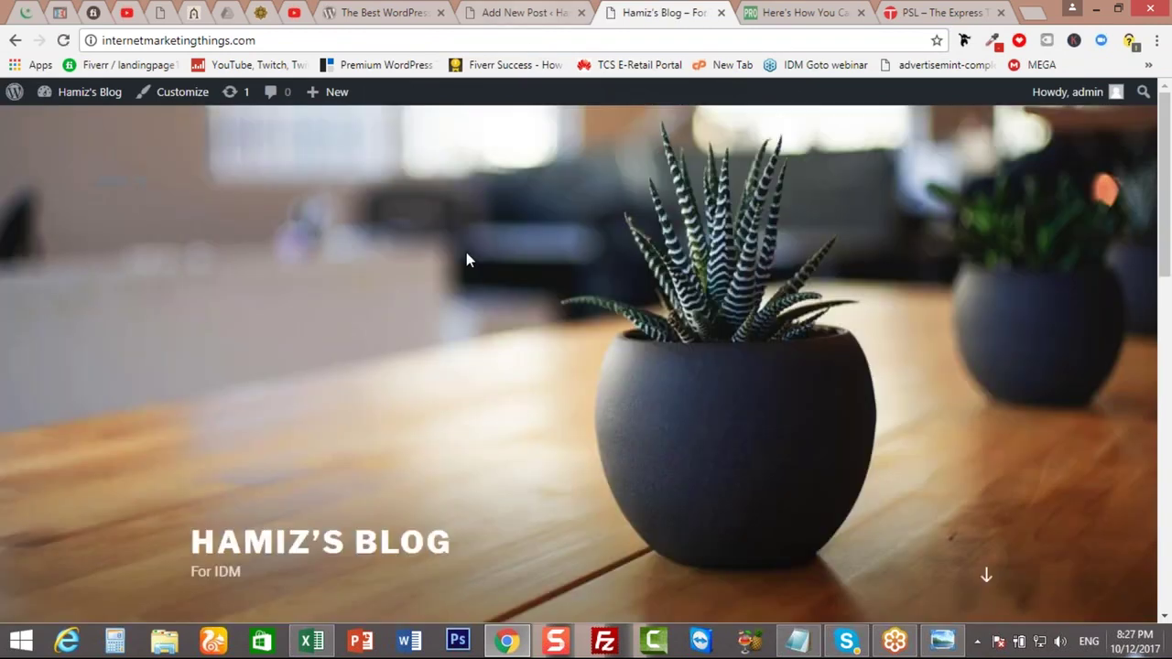
{"action": "scroll", "coordinate": [466, 256], "scroll_direction": "down", "scroll_amount": 5}
Preview the PSL 2018 Coming soon! post again, then publish it from the editor.
{"action": "left_click", "coordinate": [526, 13]}
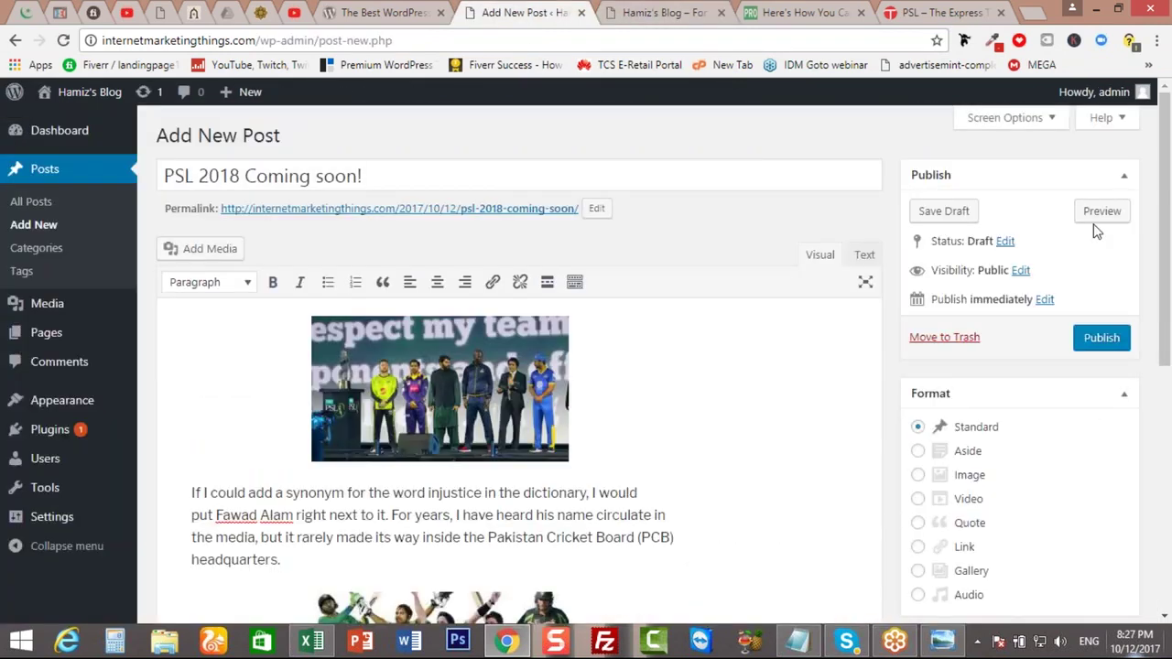
{"action": "left_click", "coordinate": [1101, 210]}
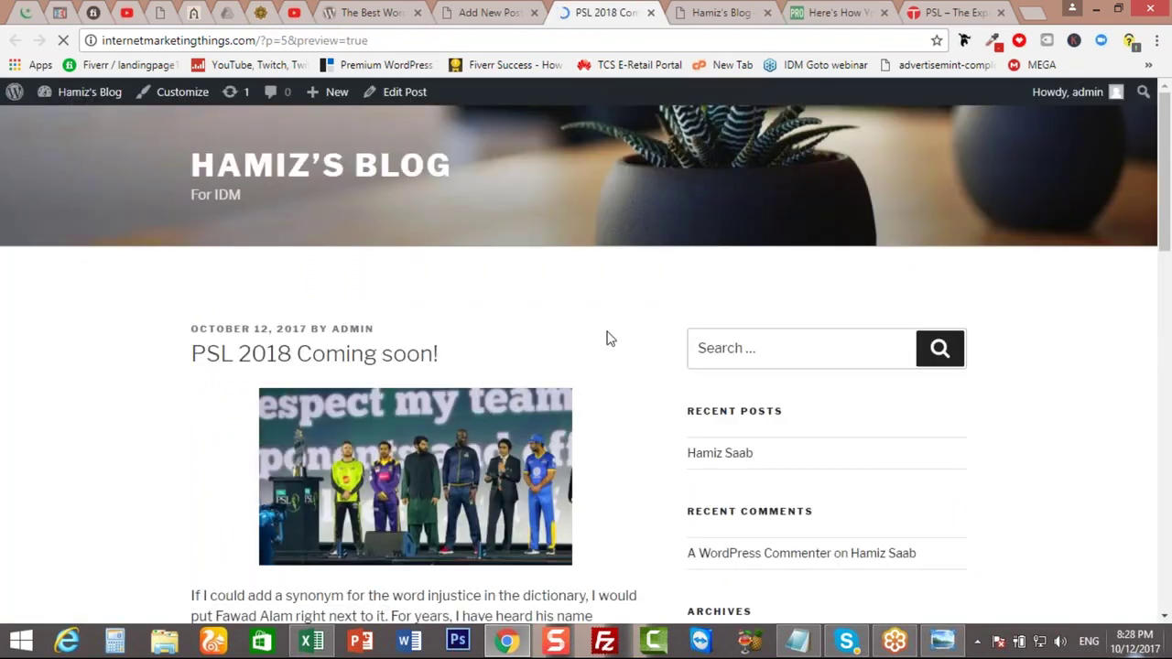
{"action": "scroll", "coordinate": [607, 335], "scroll_direction": "down", "scroll_amount": 1}
{"action": "scroll", "coordinate": [446, 323], "scroll_direction": "down", "scroll_amount": 1}
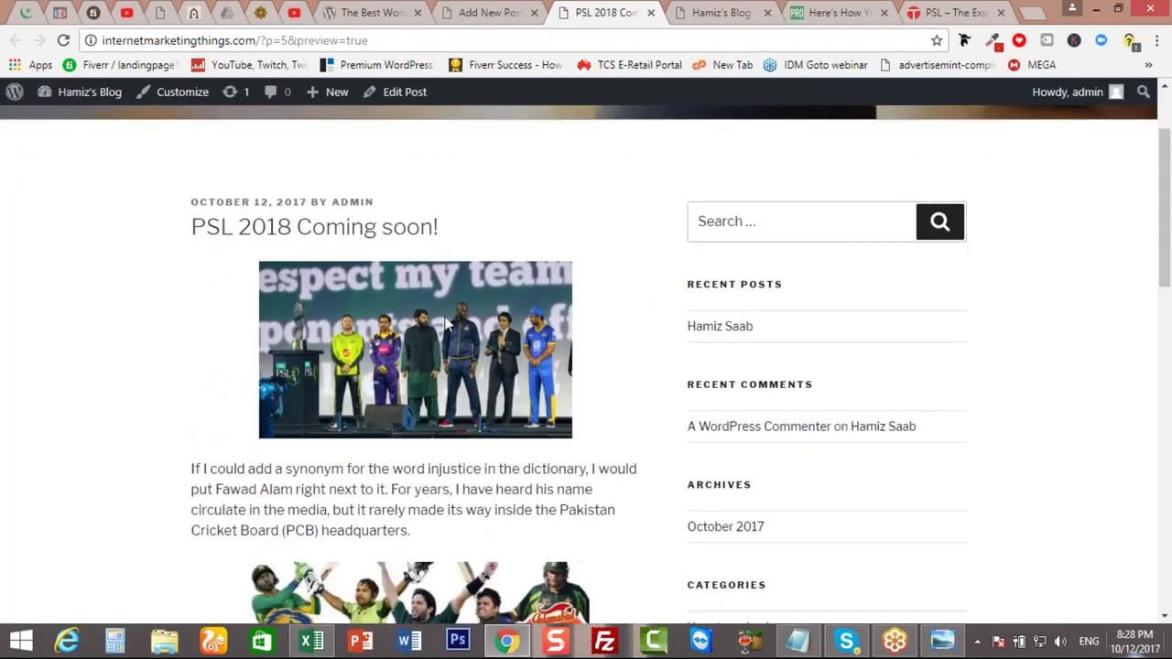
{"action": "scroll", "coordinate": [446, 323], "scroll_direction": "down", "scroll_amount": 5}
{"action": "key", "text": "ctrl+shift+Tab"}
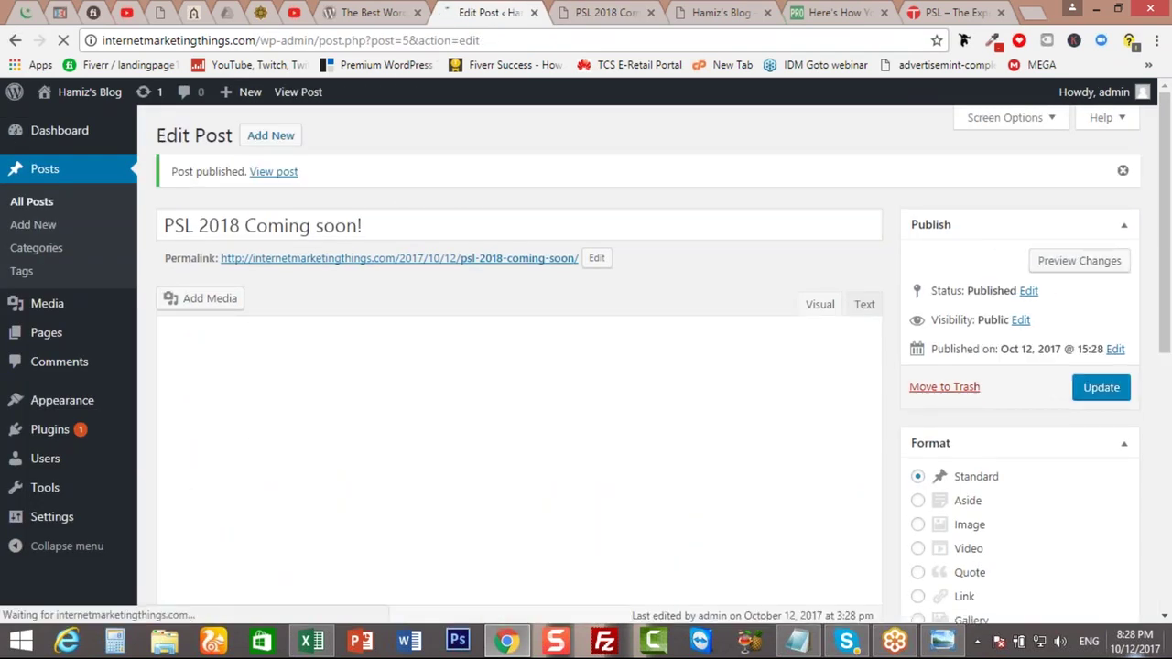
{"action": "left_click", "coordinate": [273, 151]}
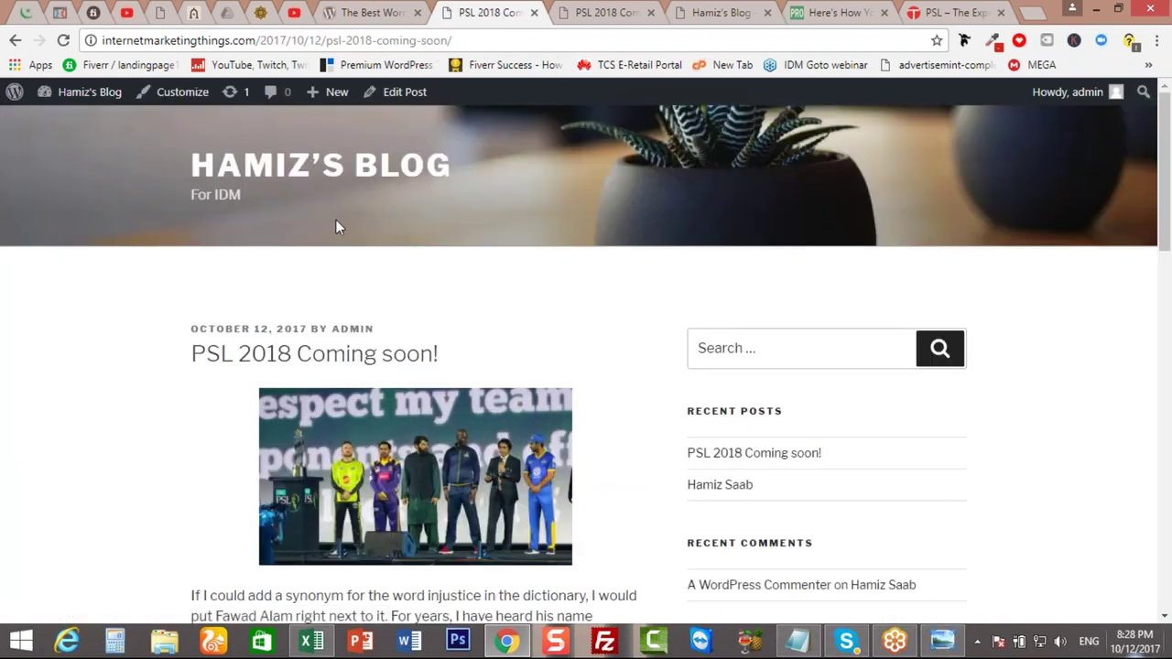
Check the published PSL post, then browse the blog's home page Posts feed.
{"action": "scroll", "coordinate": [335, 221], "scroll_direction": "down", "scroll_amount": 5}
{"action": "scroll", "coordinate": [335, 226], "scroll_direction": "up", "scroll_amount": 5}
{"action": "left_click", "coordinate": [348, 149]}
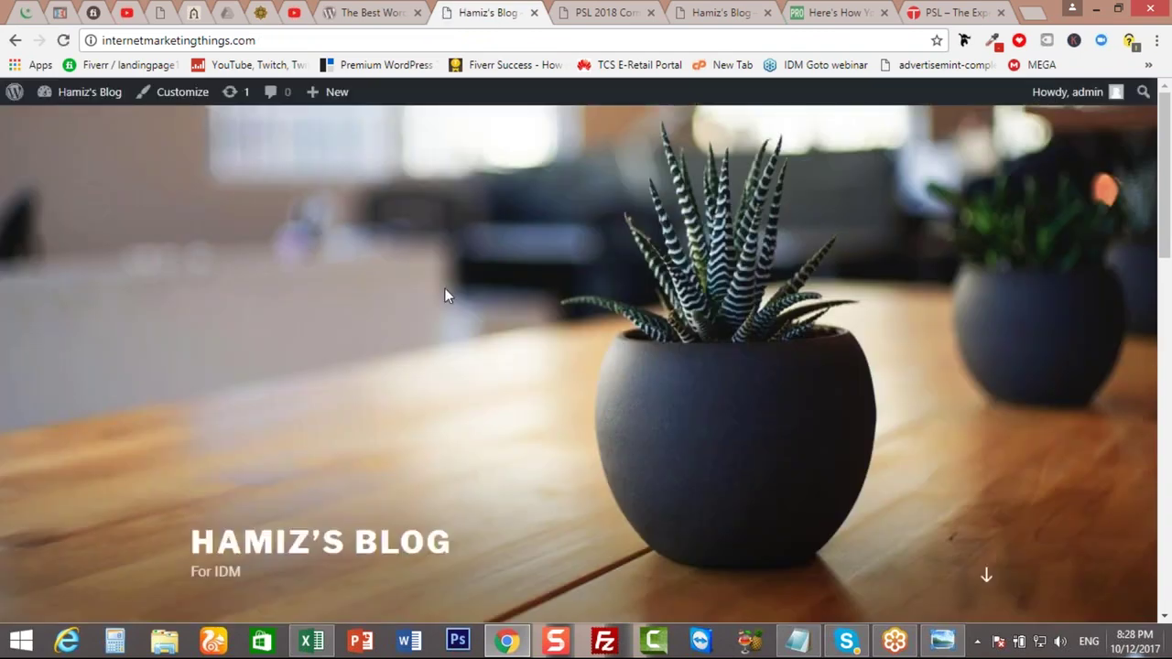
{"action": "scroll", "coordinate": [444, 288], "scroll_direction": "down", "scroll_amount": 4}
{"action": "scroll", "coordinate": [295, 368], "scroll_direction": "down", "scroll_amount": 4}
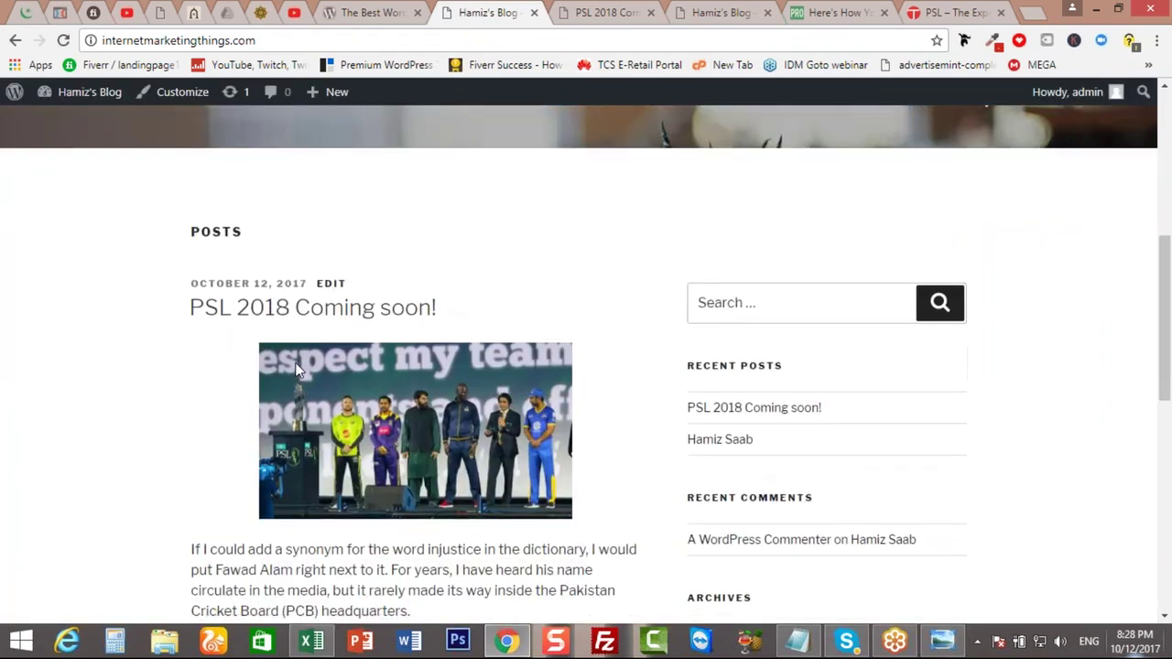
{"action": "scroll", "coordinate": [412, 366], "scroll_direction": "down", "scroll_amount": 3}
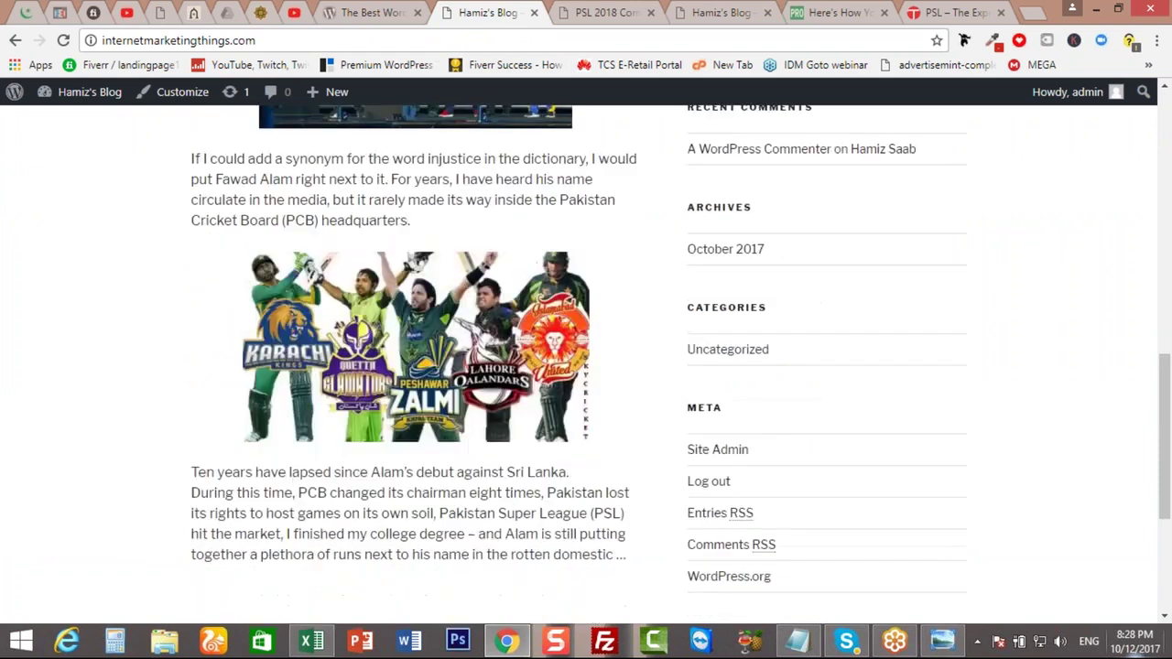
{"action": "scroll", "coordinate": [412, 367], "scroll_direction": "up", "scroll_amount": 3}
{"action": "scroll", "coordinate": [412, 366], "scroll_direction": "up", "scroll_amount": 2}
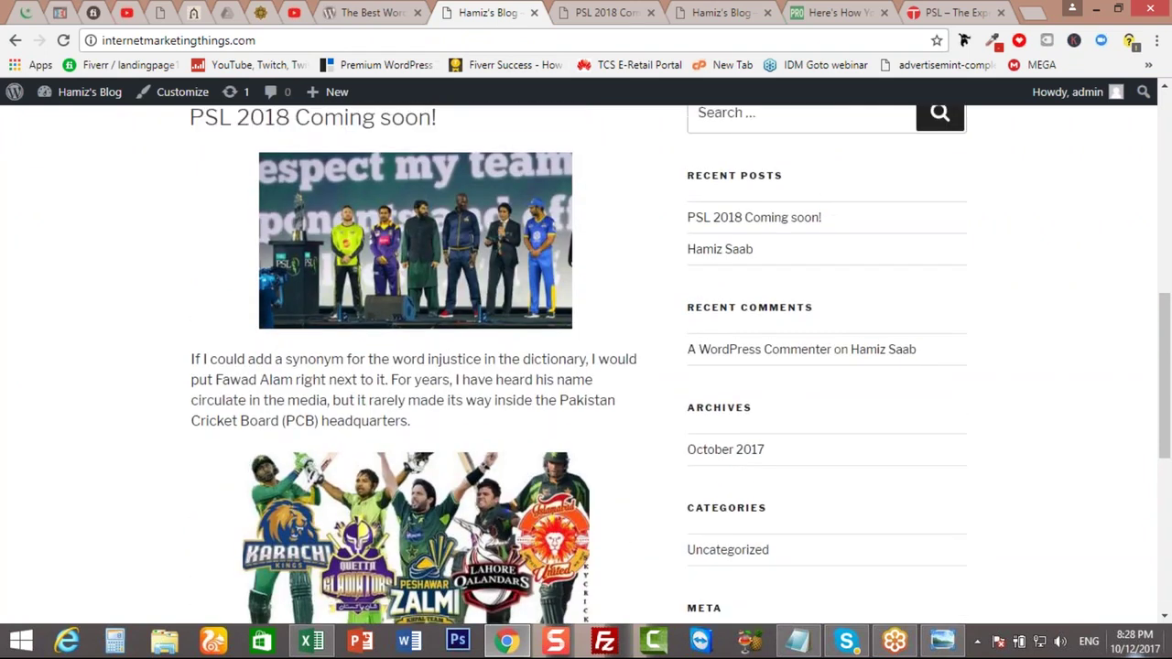
Open the admin Dashboard from the blog's admin-bar menu.
{"action": "left_click", "coordinate": [611, 11]}
{"action": "mouse_move", "coordinate": [73, 95]}
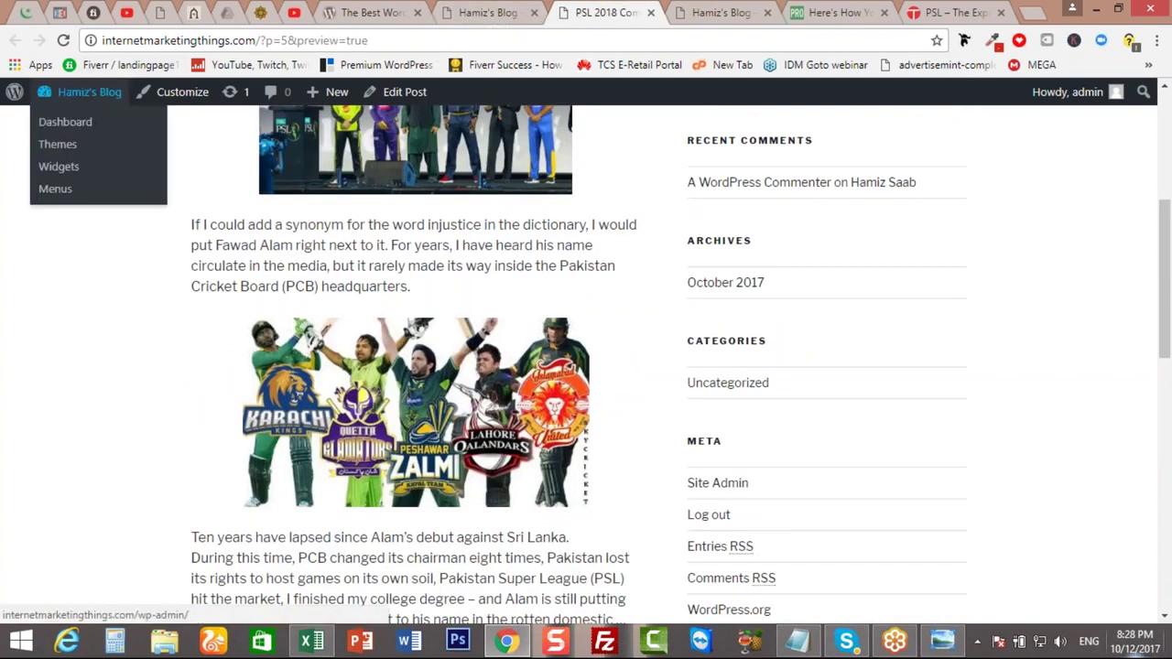
{"action": "left_click", "coordinate": [65, 122]}
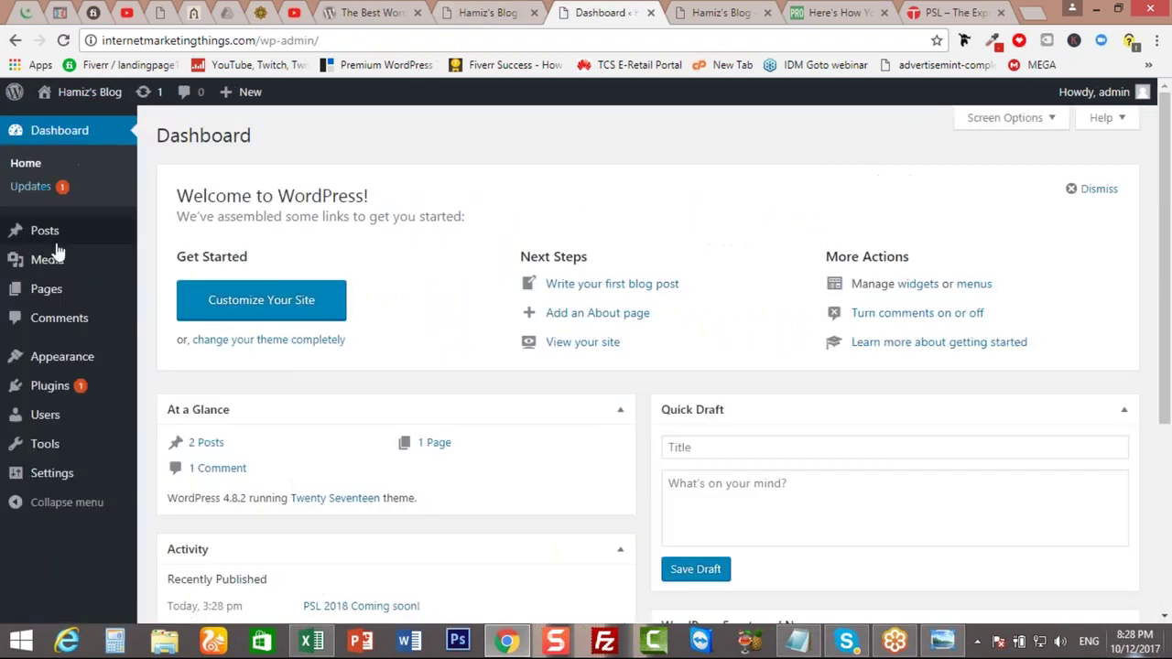
Let the wp-admin Dashboard load, inspect its URL, and open a new browser tab.
{"action": "mouse_move", "coordinate": [53, 237]}
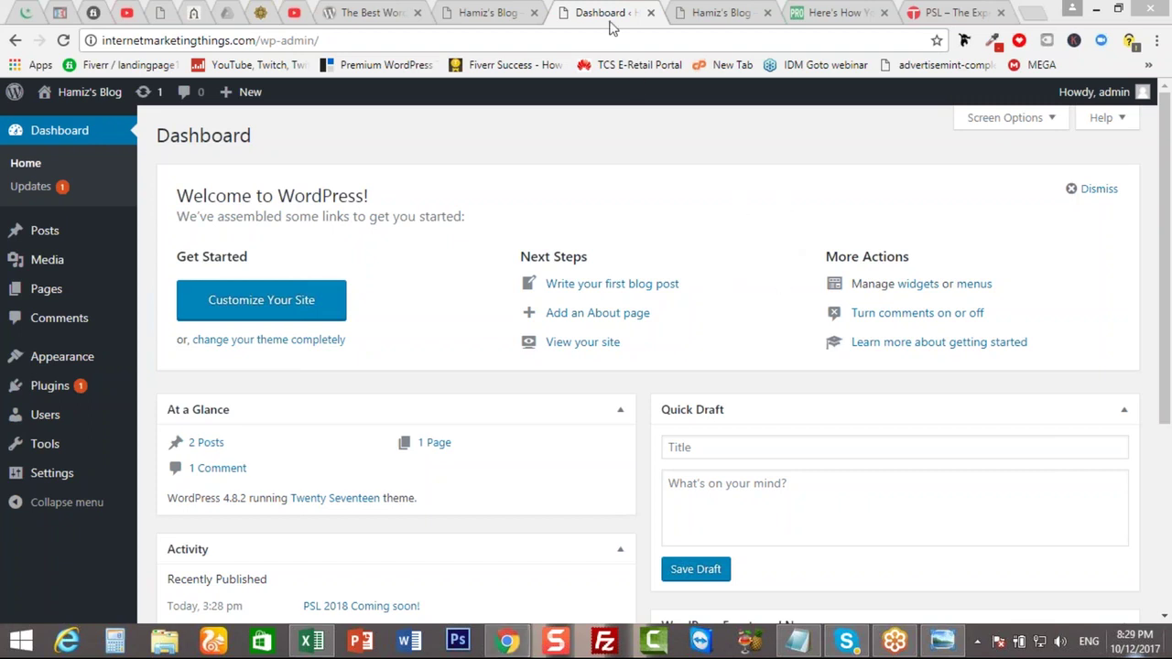
{"action": "left_click_drag", "start_coordinate": [267, 41], "coordinate": [323, 40]}
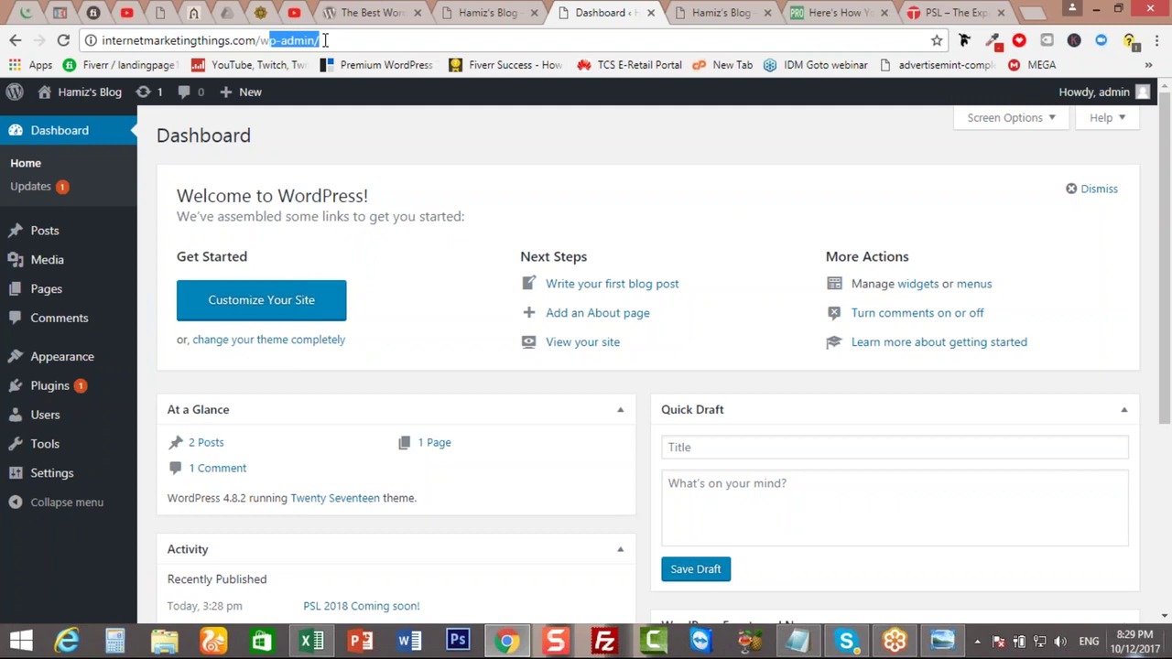
{"action": "left_click", "coordinate": [324, 40]}
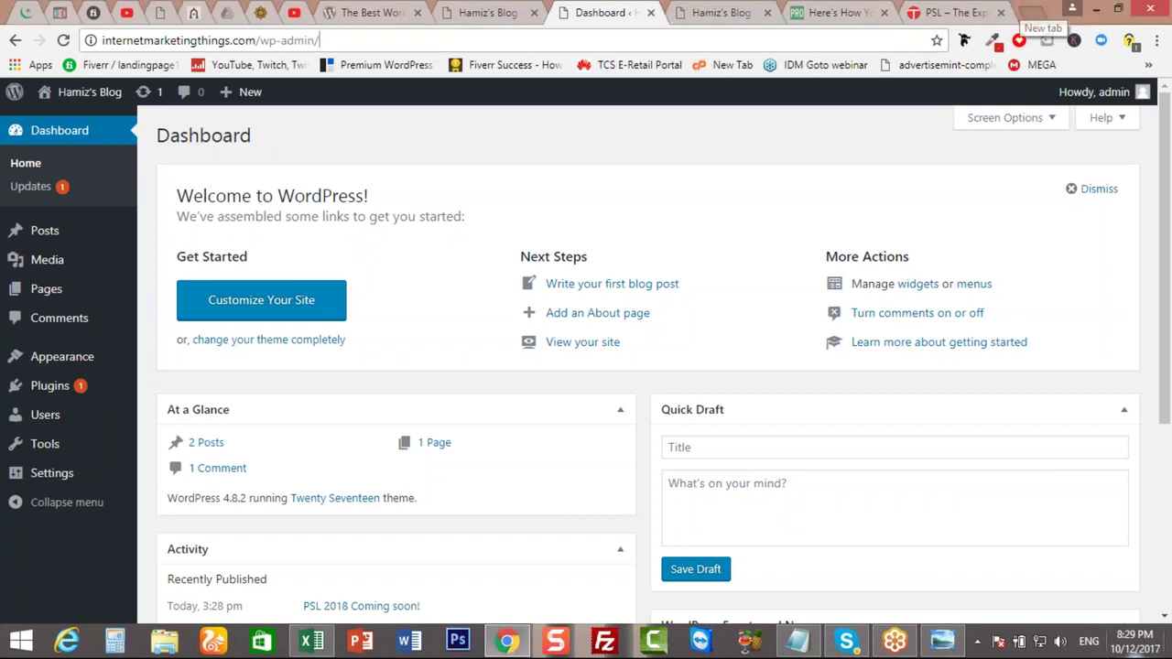
{"action": "left_click", "coordinate": [1022, 9]}
Search Google for 'which cms is this', then return to the WordPress dashboard tab.
{"action": "type", "text": "wh"}
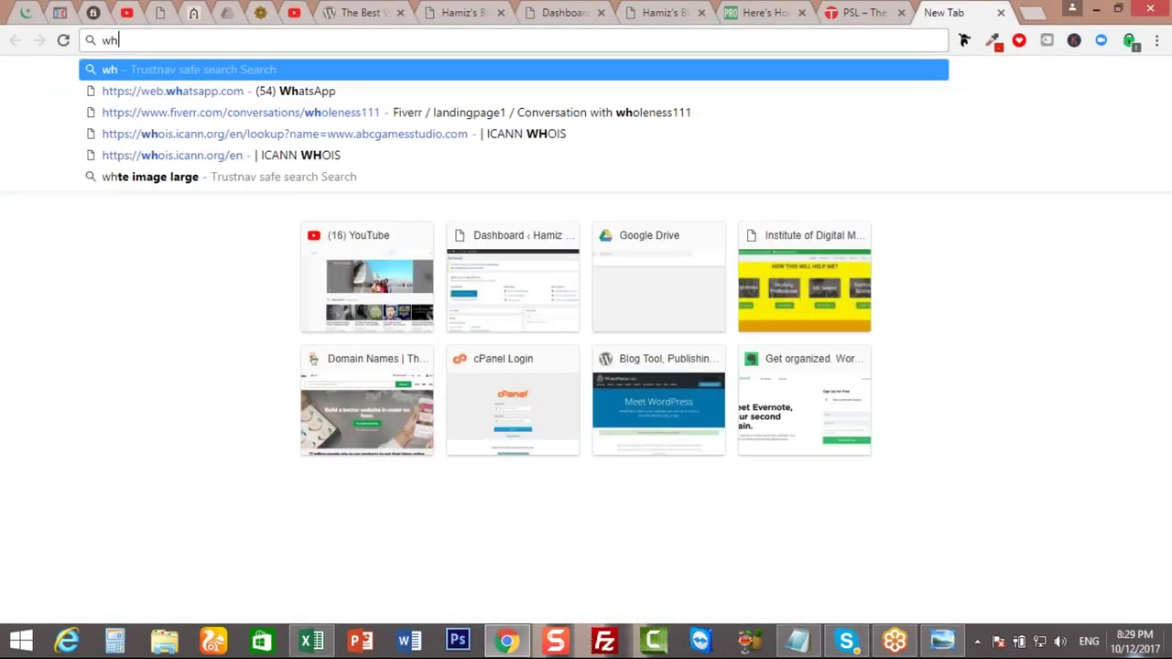
{"action": "type", "text": "ich c"}
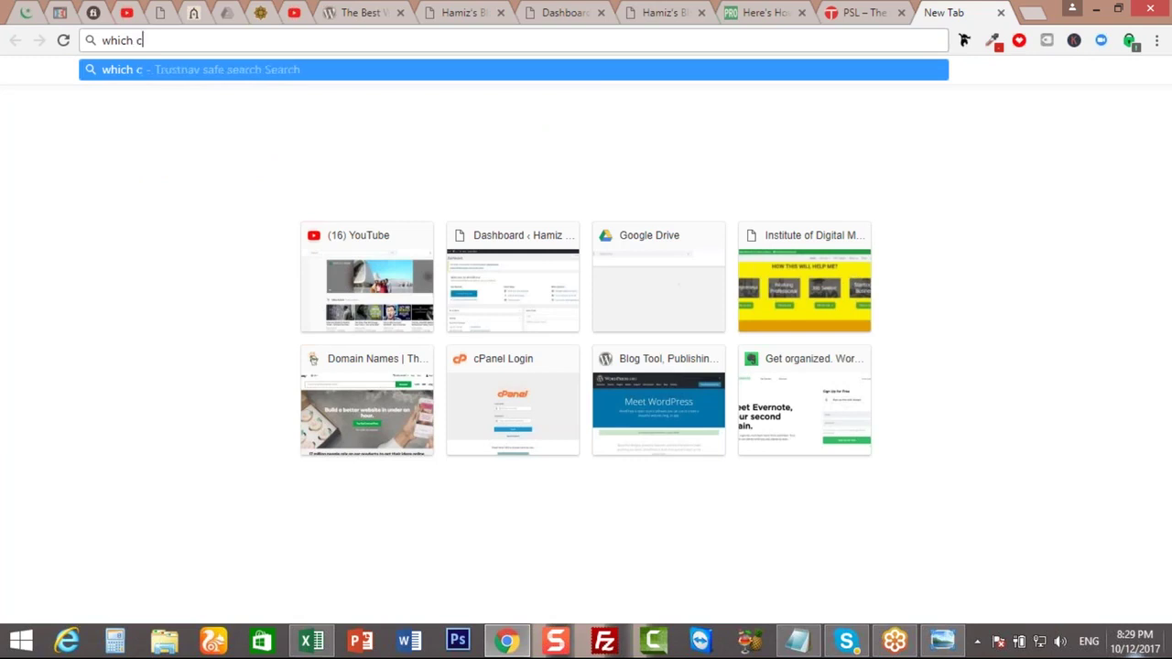
{"action": "type", "text": "ms is this"}
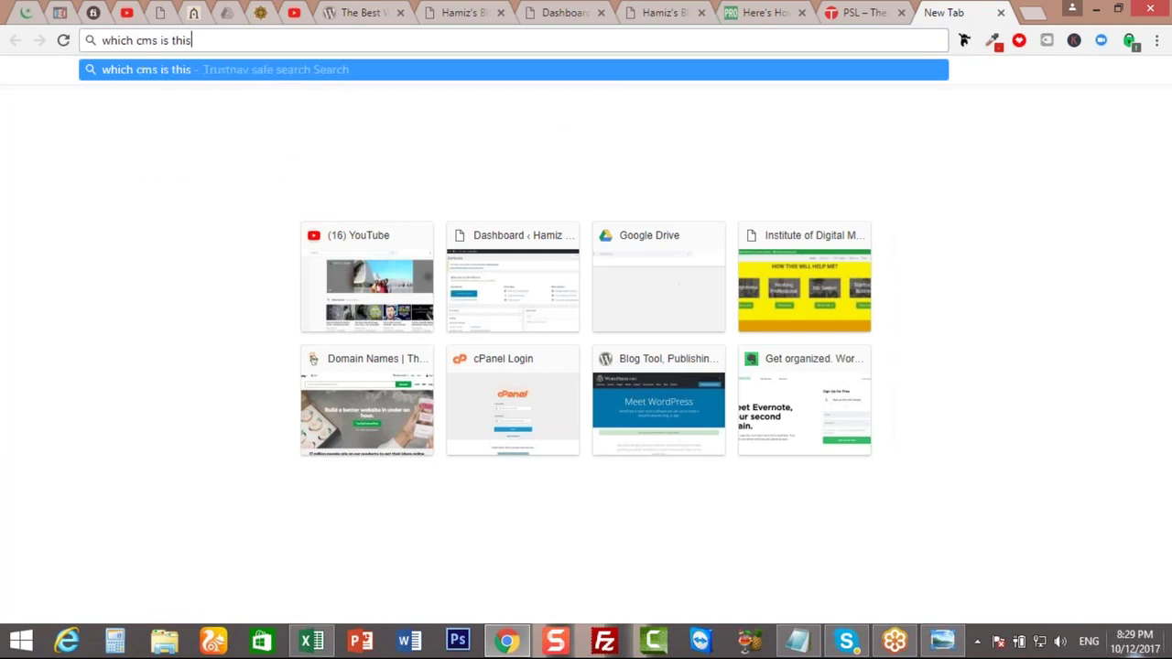
{"action": "key", "text": "Return"}
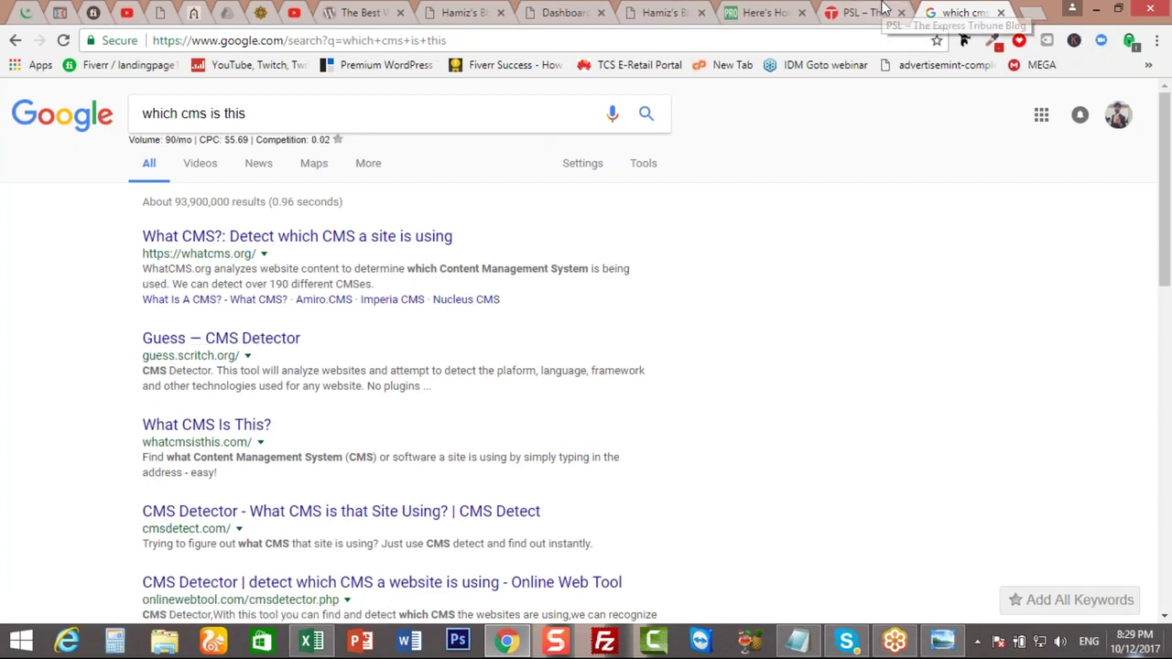
{"action": "left_click", "coordinate": [657, 9]}
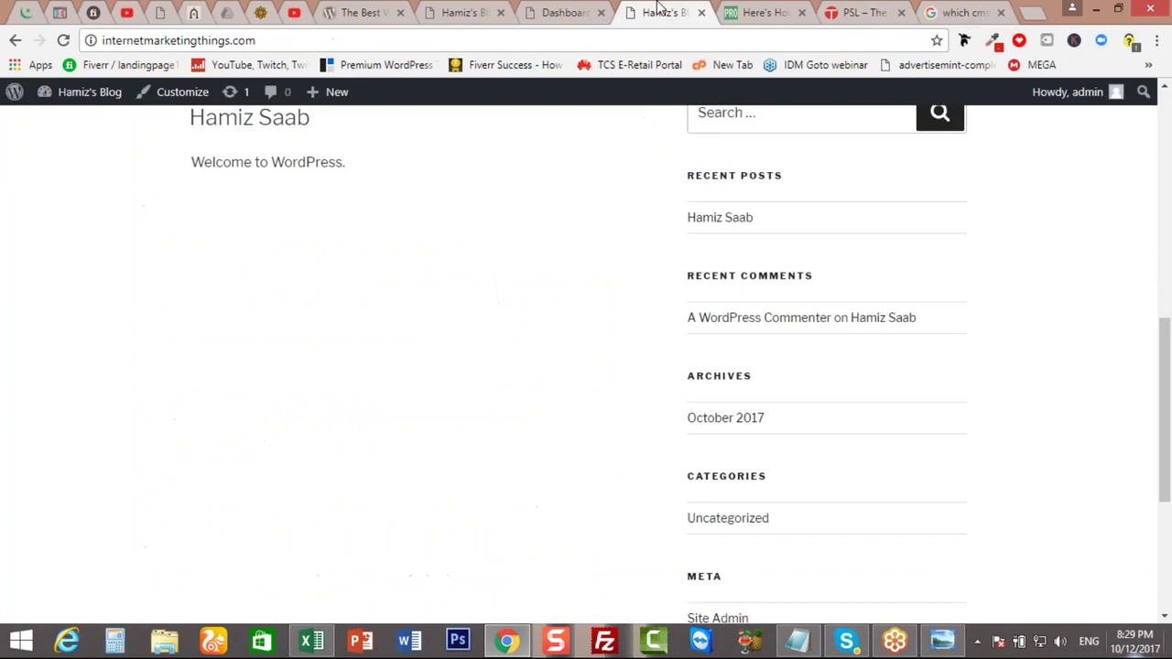
{"action": "left_click", "coordinate": [561, 12]}
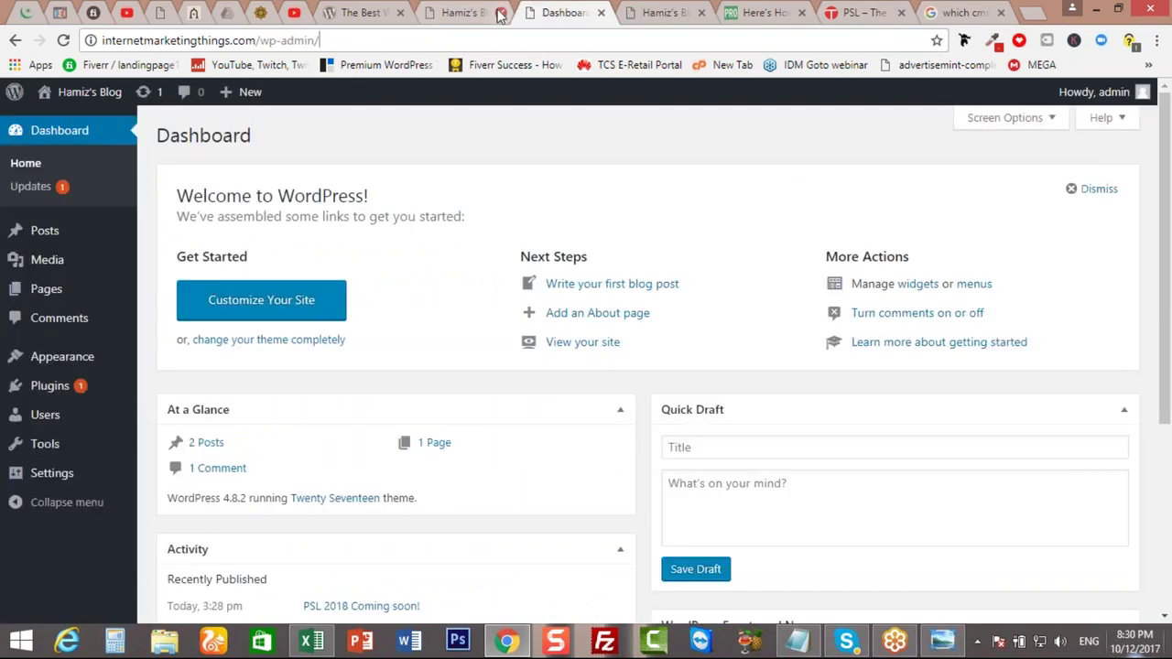
Open the Media Library from the admin sidebar's Media menu.
{"action": "mouse_move", "coordinate": [55, 231]}
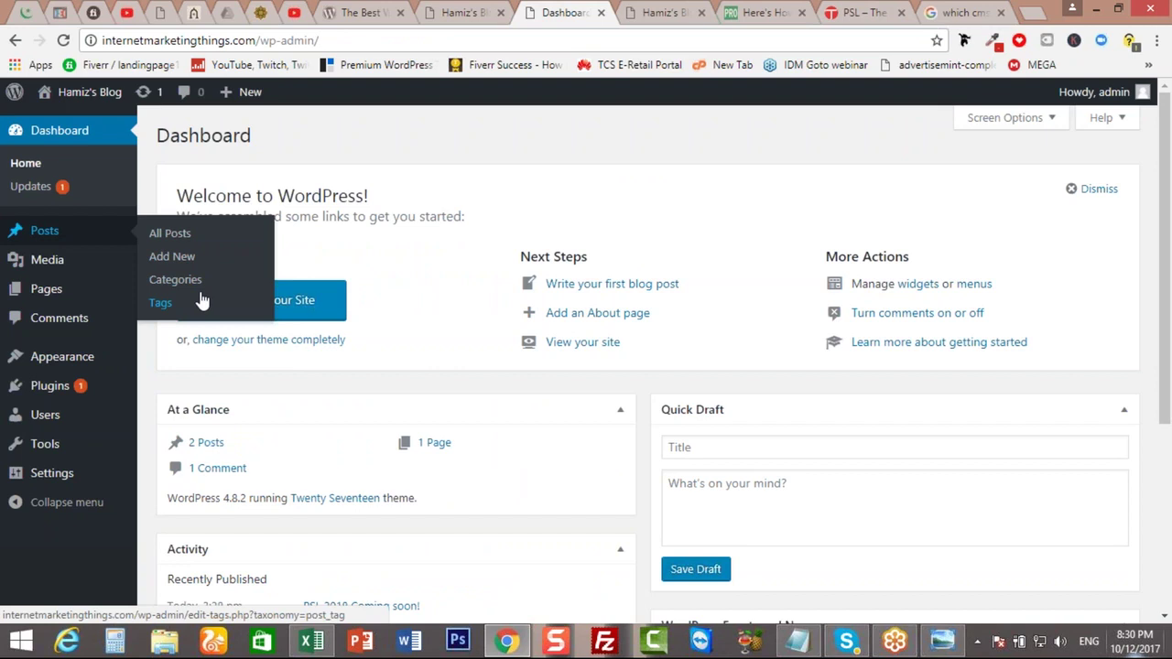
{"action": "mouse_move", "coordinate": [96, 274]}
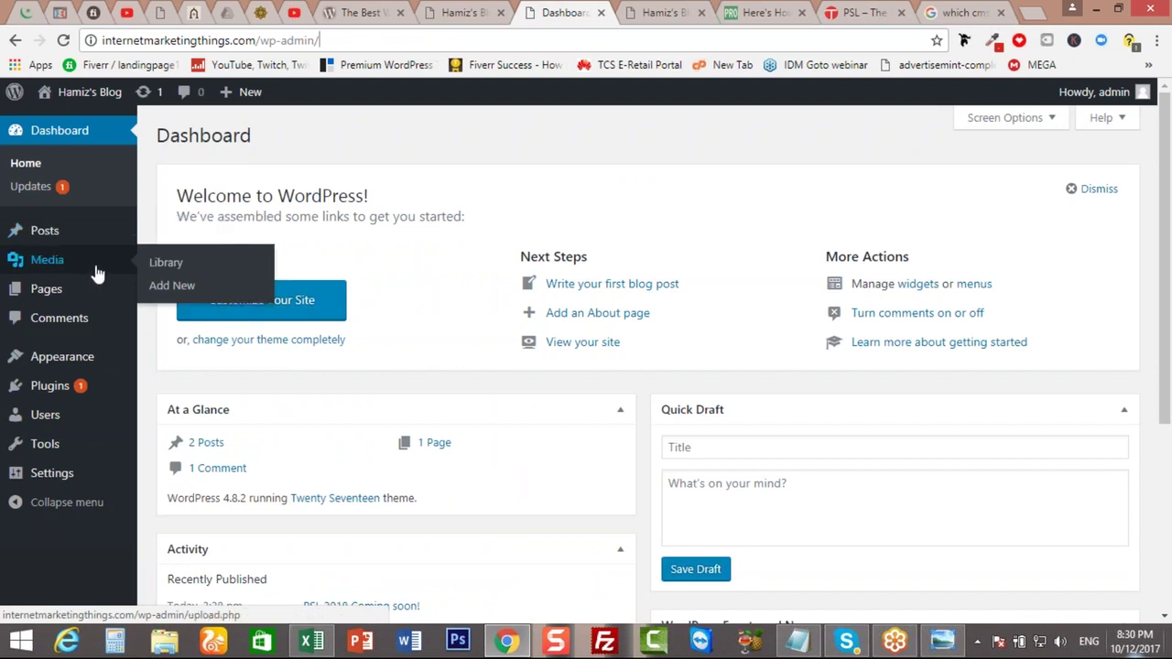
{"action": "left_click", "coordinate": [96, 274]}
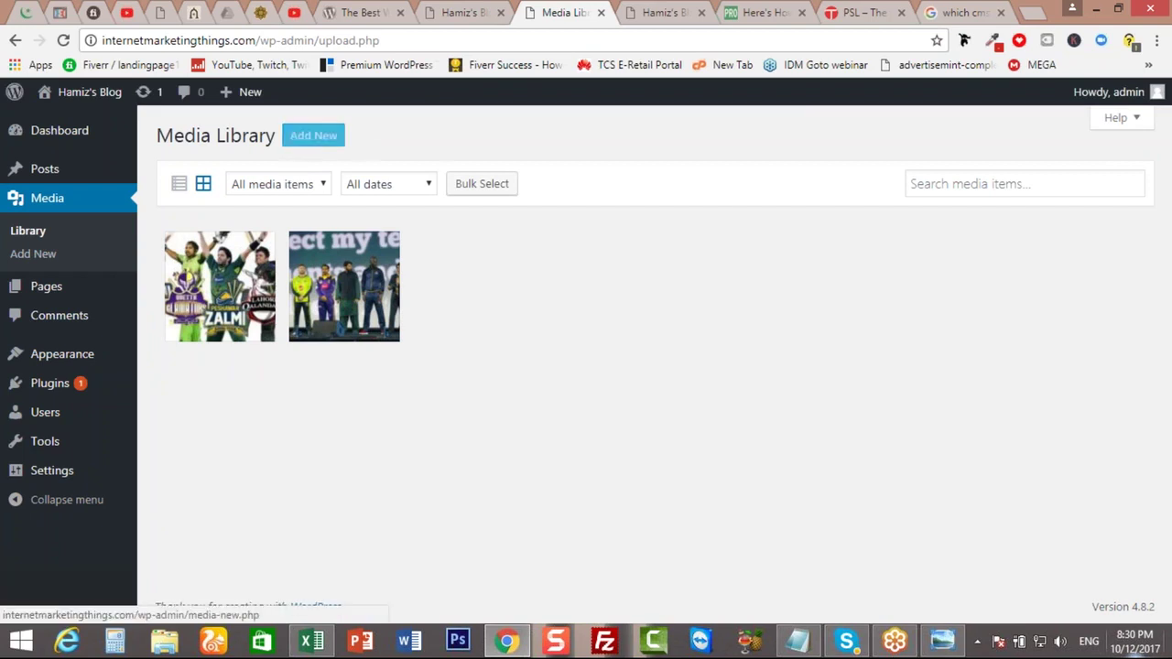
Inspect PSL-Edition-2.jpg's details and full-size file, then switch to the ProPakistani article.
{"action": "left_click", "coordinate": [220, 273]}
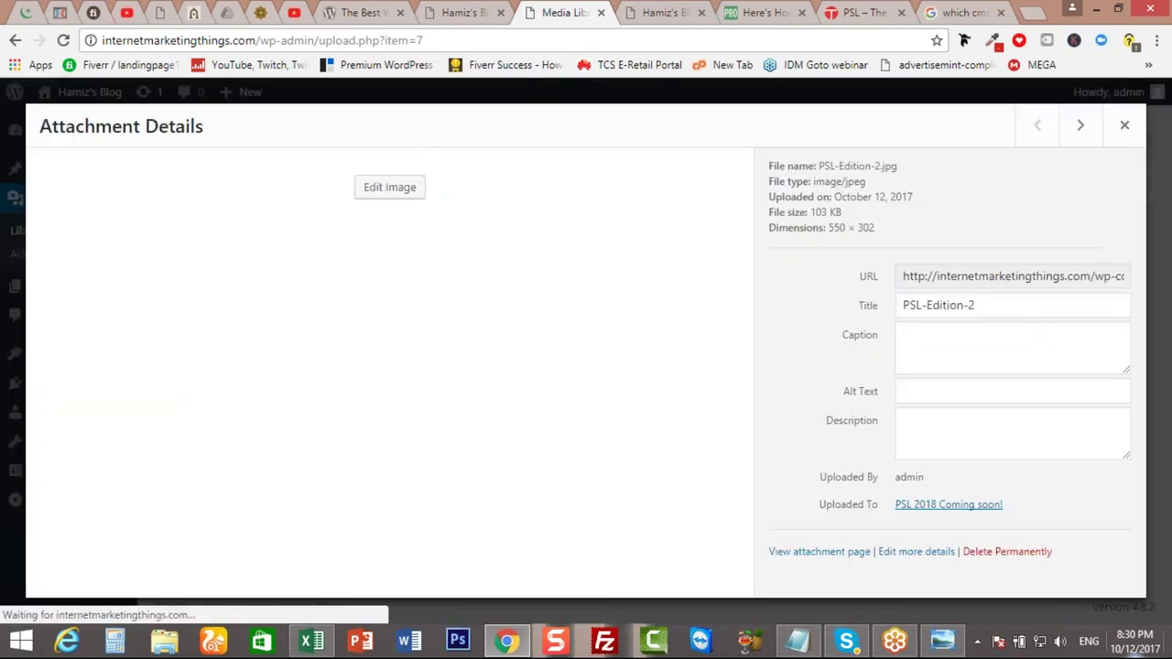
{"action": "left_click_drag", "start_coordinate": [1065, 277], "coordinate": [939, 282]}
{"action": "left_click", "coordinate": [938, 279]}
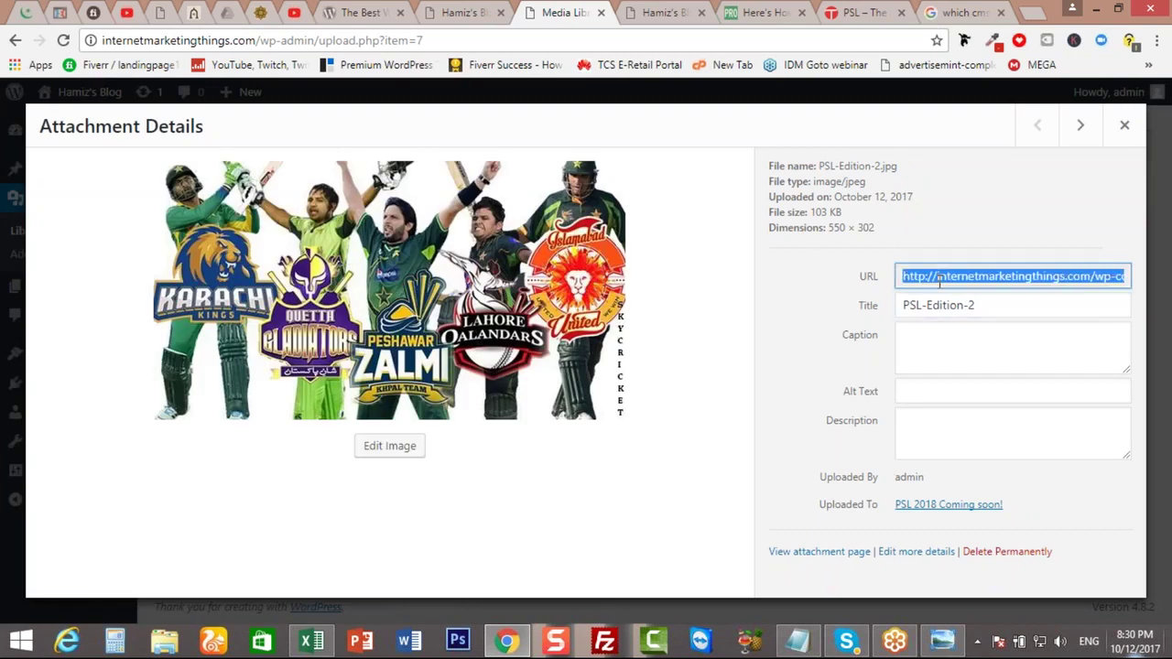
{"action": "right_click", "coordinate": [938, 282]}
{"action": "left_click", "coordinate": [949, 314]}
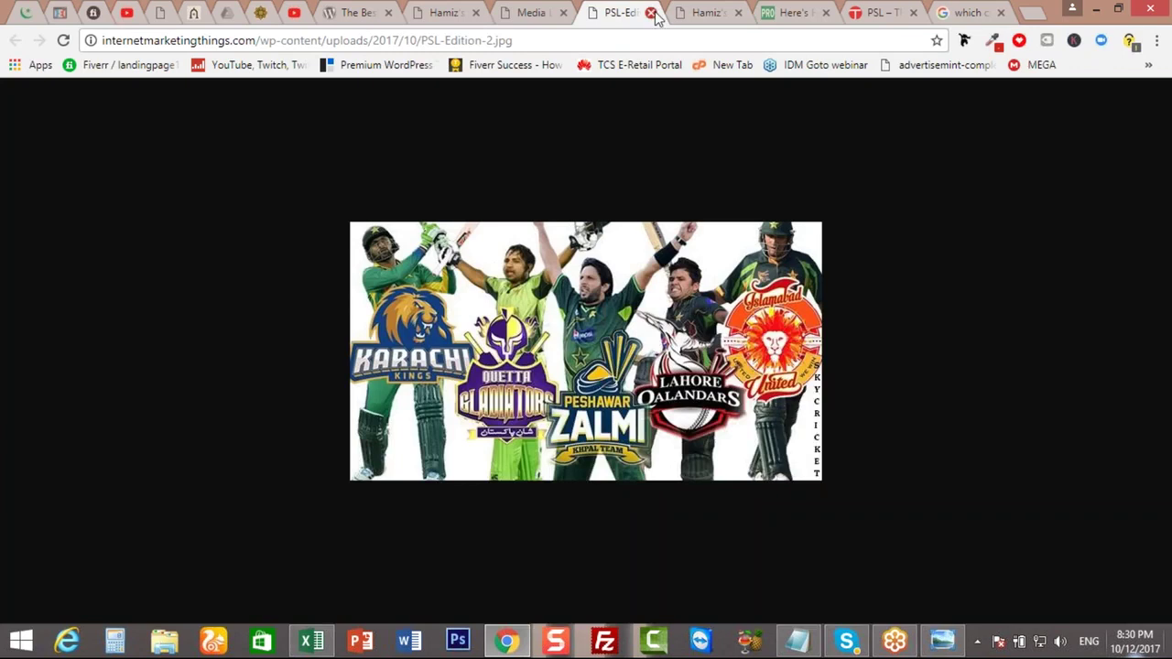
{"action": "left_click", "coordinate": [651, 12]}
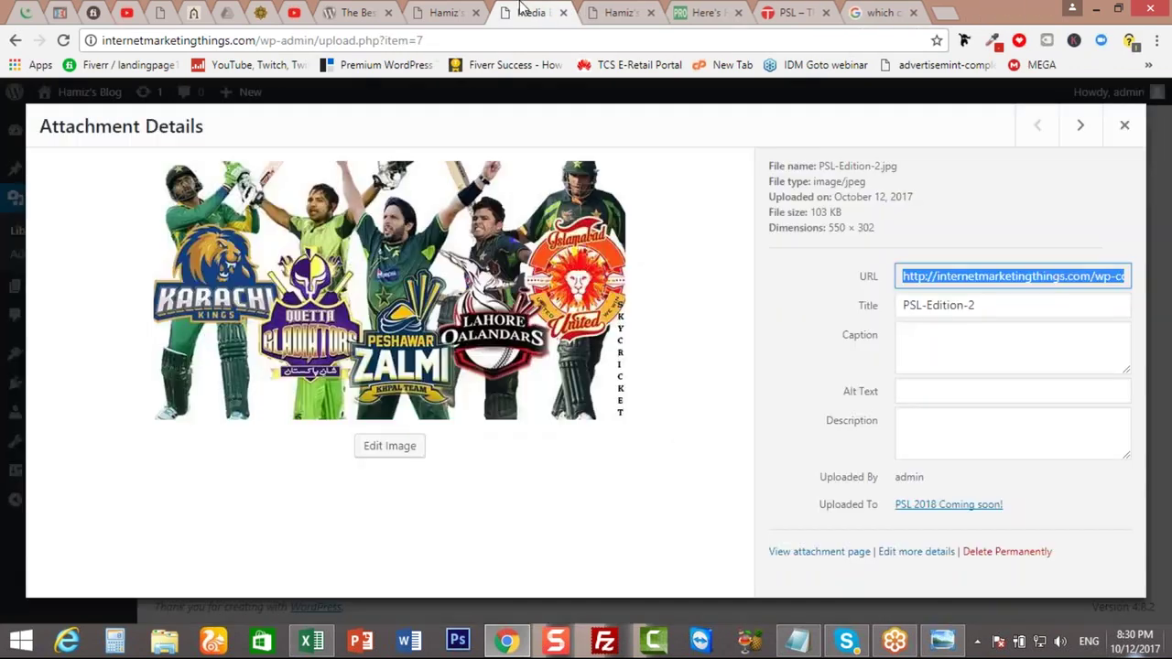
{"action": "left_click", "coordinate": [1125, 124]}
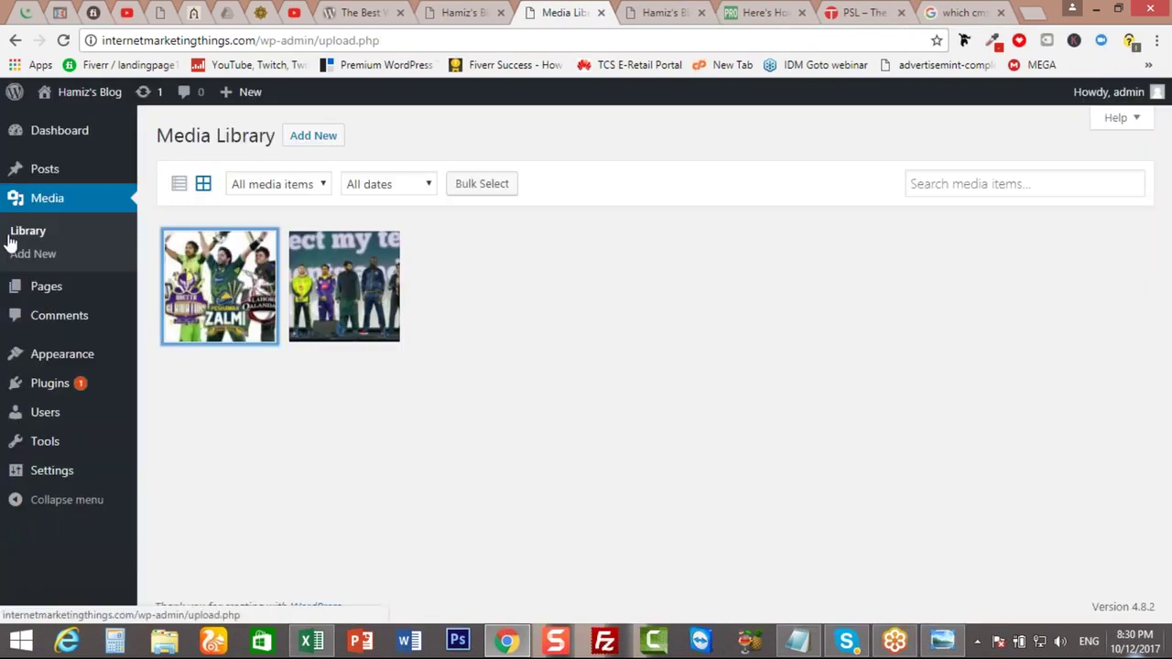
{"action": "left_click", "coordinate": [769, 12]}
Visit ProPakistani's homepage and Contact Us page, then return to the 'which cms is this' results.
{"action": "scroll", "coordinate": [547, 241], "scroll_direction": "up", "scroll_amount": 1}
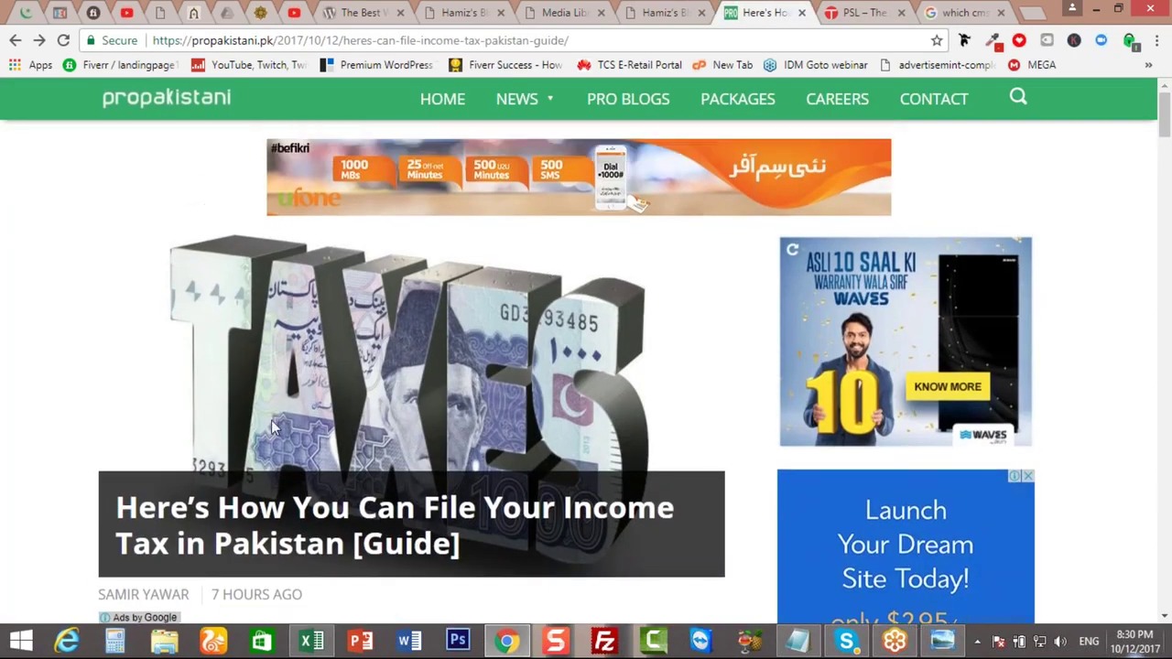
{"action": "left_click", "coordinate": [172, 97]}
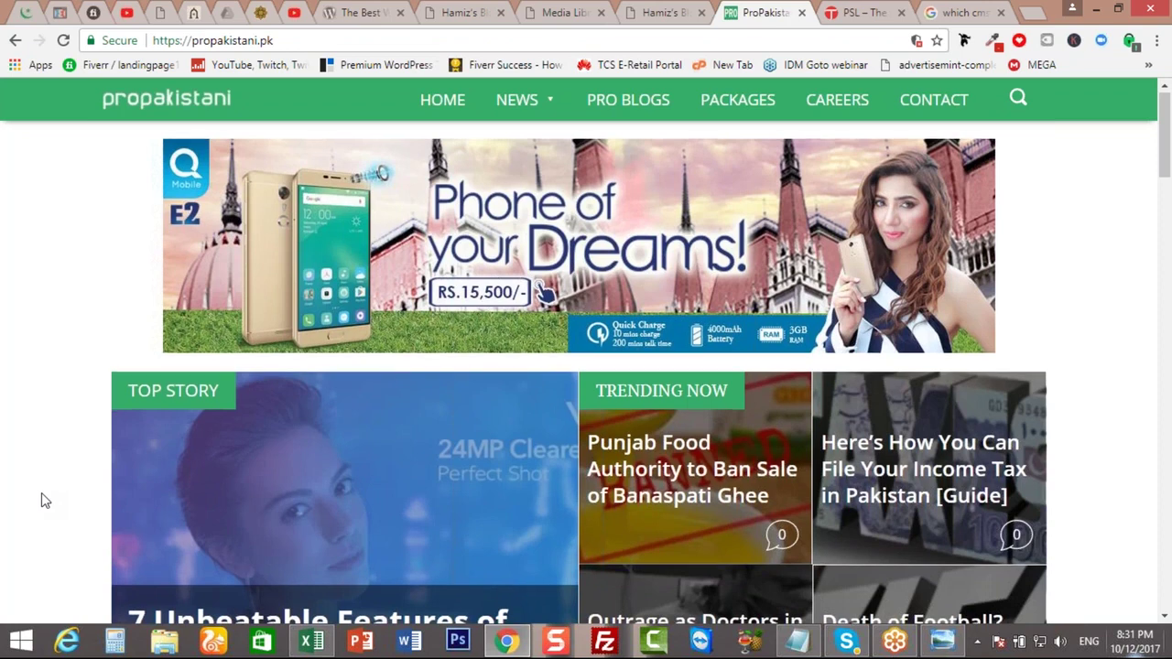
{"action": "scroll", "coordinate": [41, 501], "scroll_direction": "down", "scroll_amount": 1}
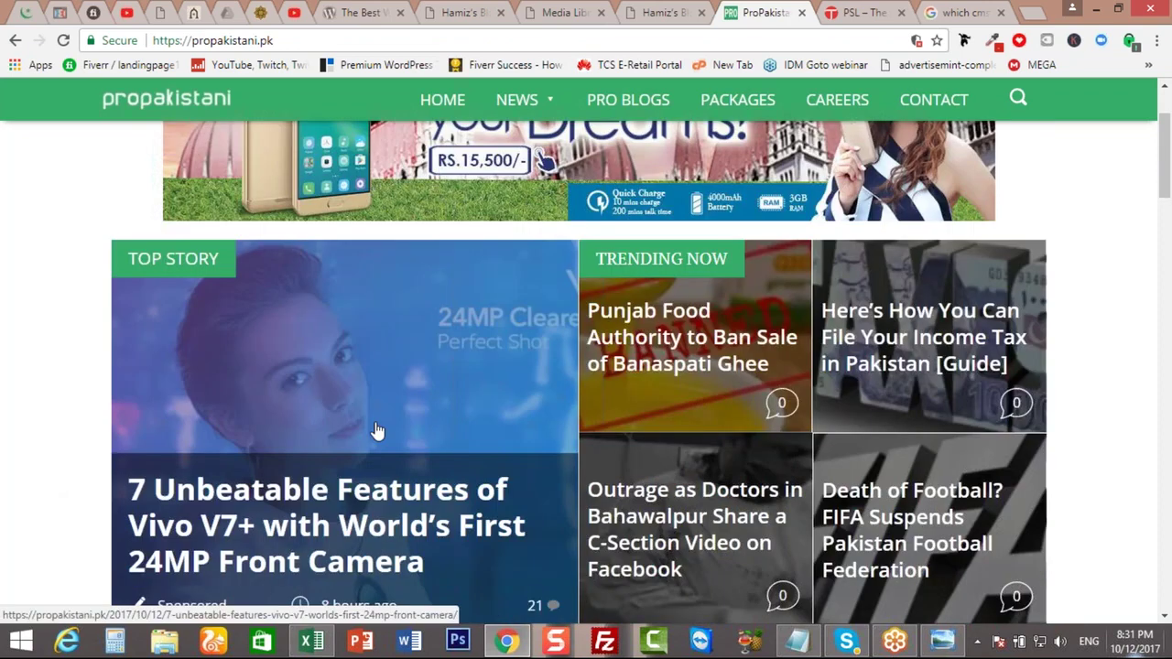
{"action": "scroll", "coordinate": [379, 431], "scroll_direction": "down", "scroll_amount": 1}
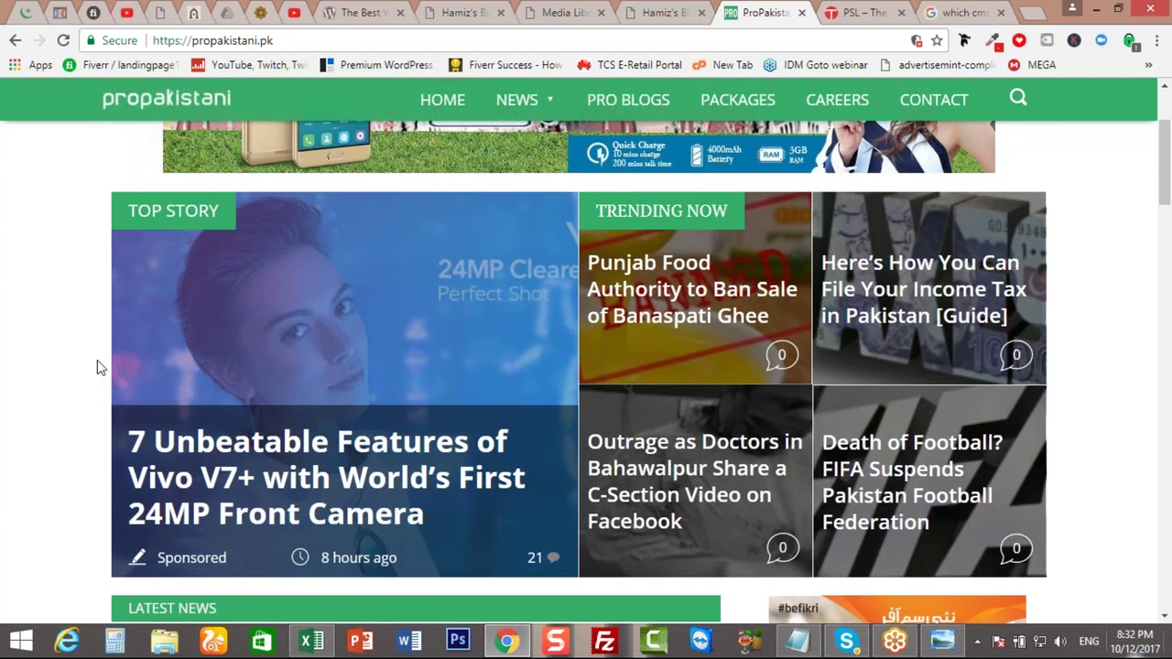
{"action": "left_click", "coordinate": [931, 108]}
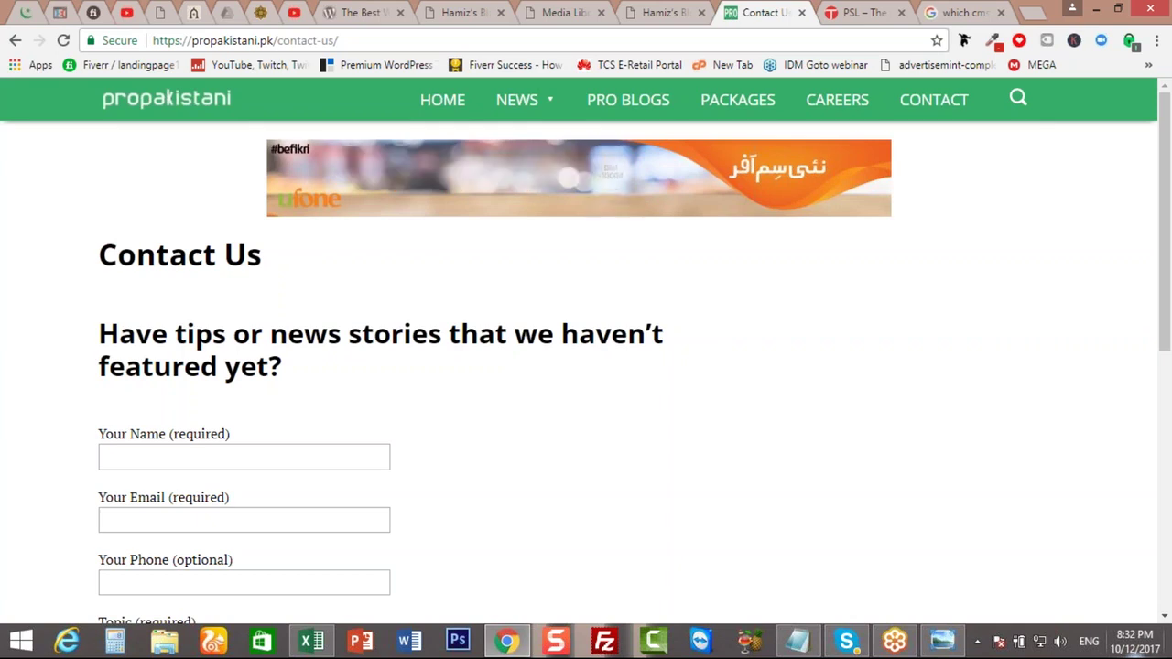
{"action": "left_click", "coordinate": [950, 12]}
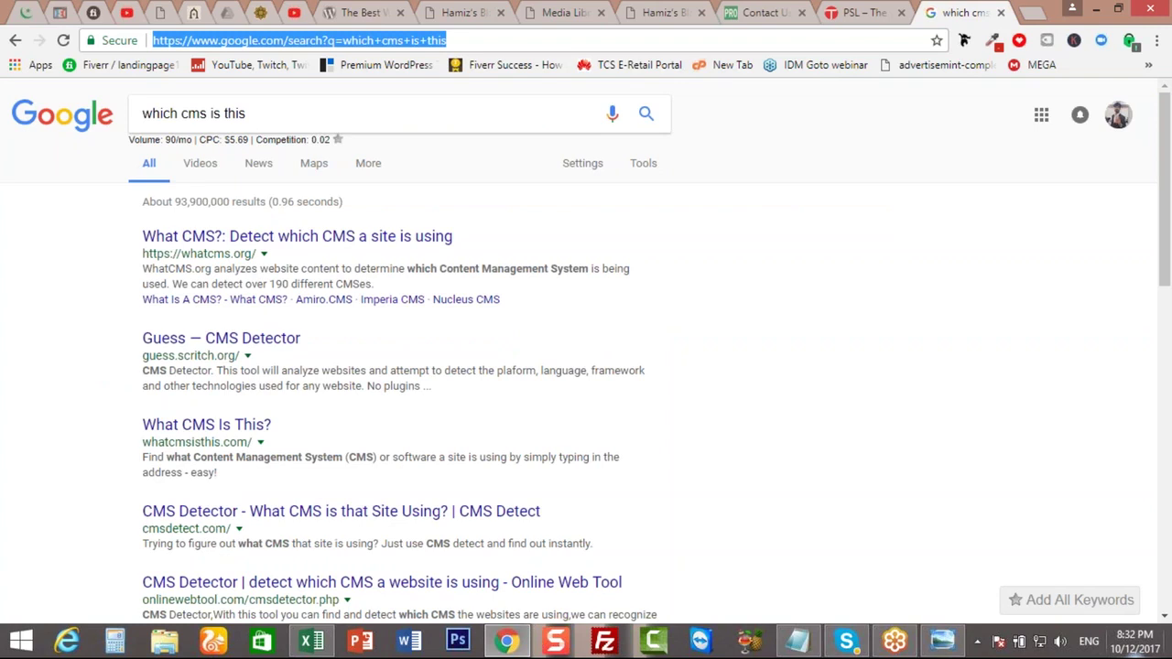
Load wpbeginner.com via 'wpb' in the address bar, then show the Express Tribune PSL stories.
{"action": "type", "text": "w"}
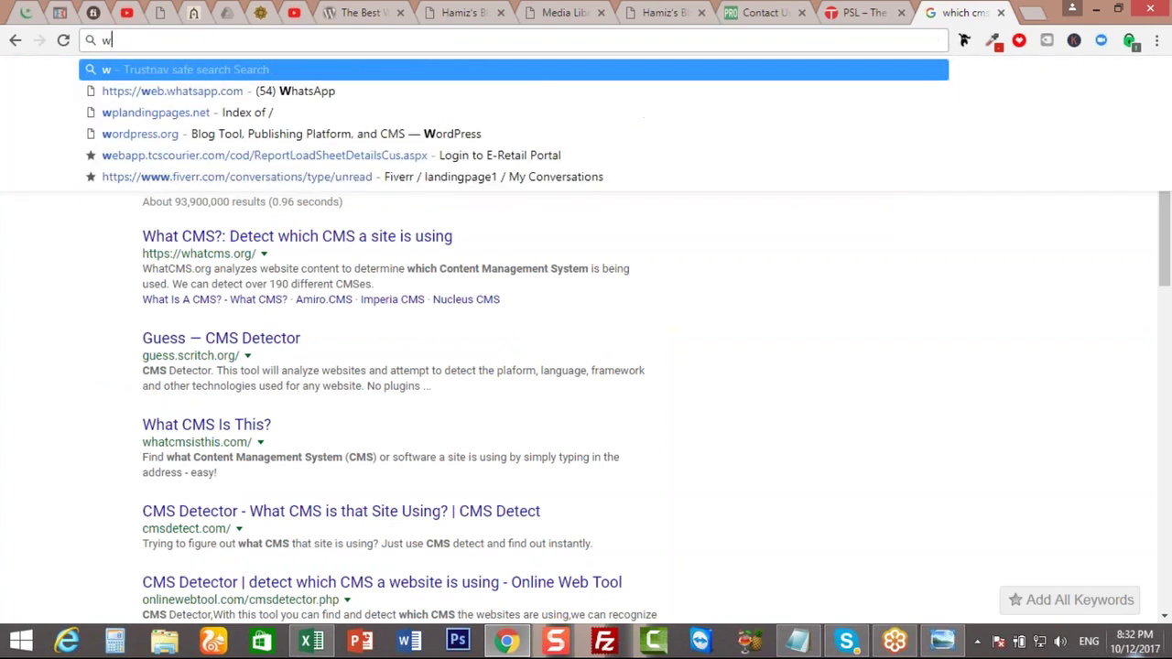
{"action": "type", "text": "pb"}
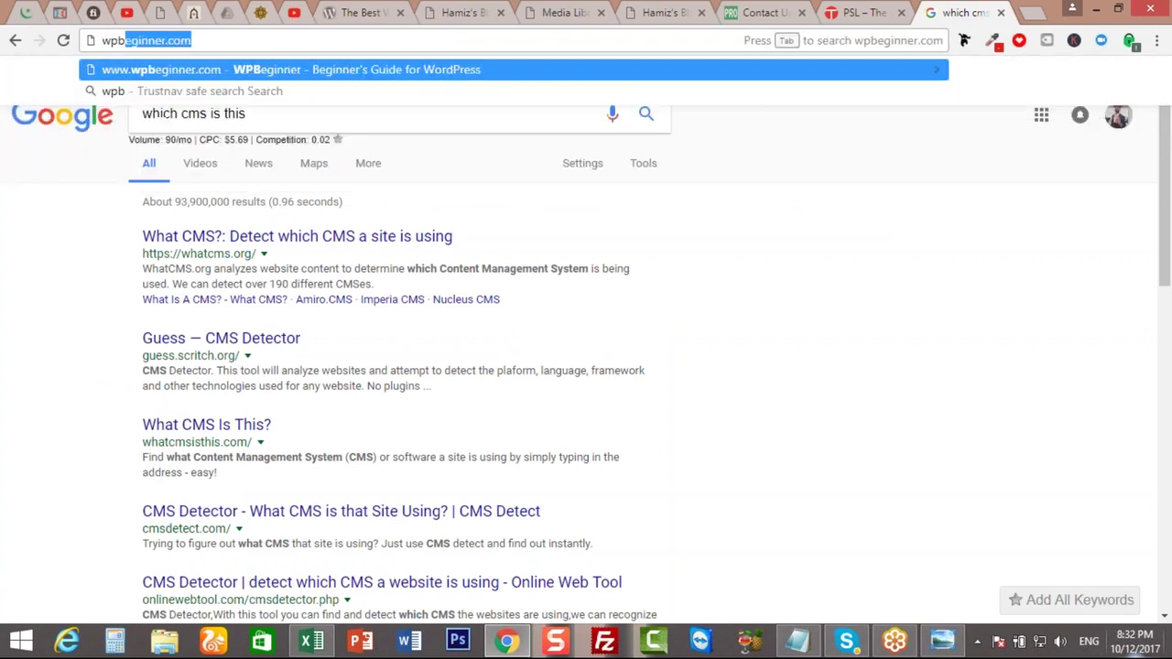
{"action": "key", "text": "Return"}
{"action": "left_click", "coordinate": [895, 16]}
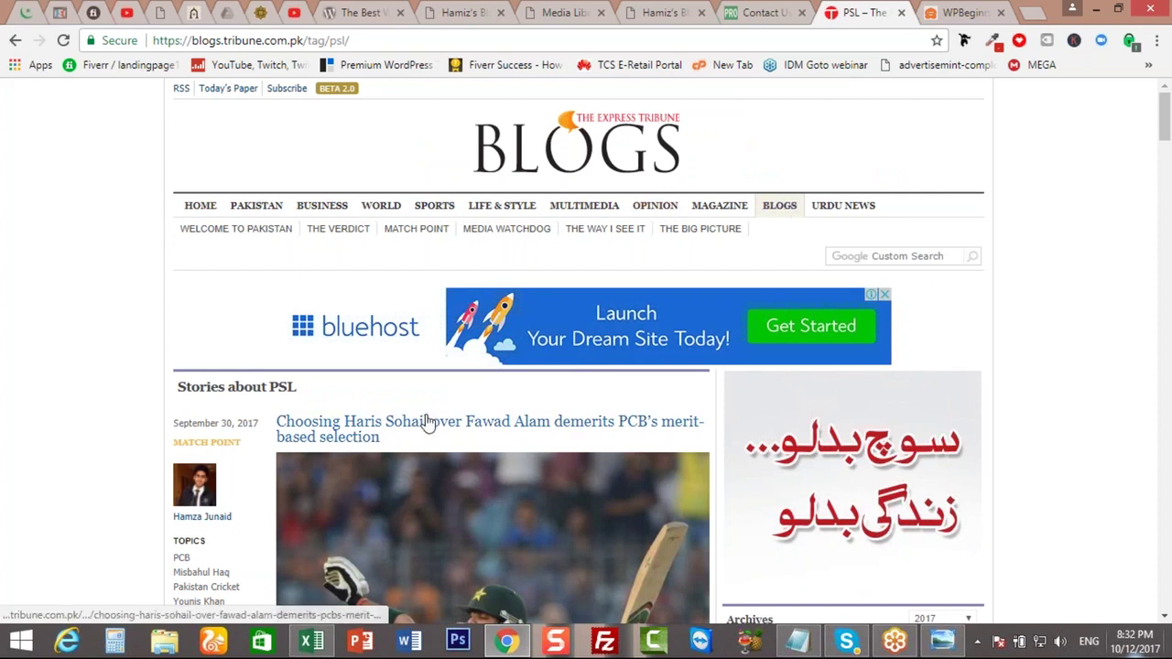
Scroll the PSL blog, visit Urdu News and come back, then show ProPakistani's Contact Us tab.
{"action": "scroll", "coordinate": [426, 421], "scroll_direction": "down", "scroll_amount": 1}
{"action": "scroll", "coordinate": [427, 423], "scroll_direction": "down", "scroll_amount": 3}
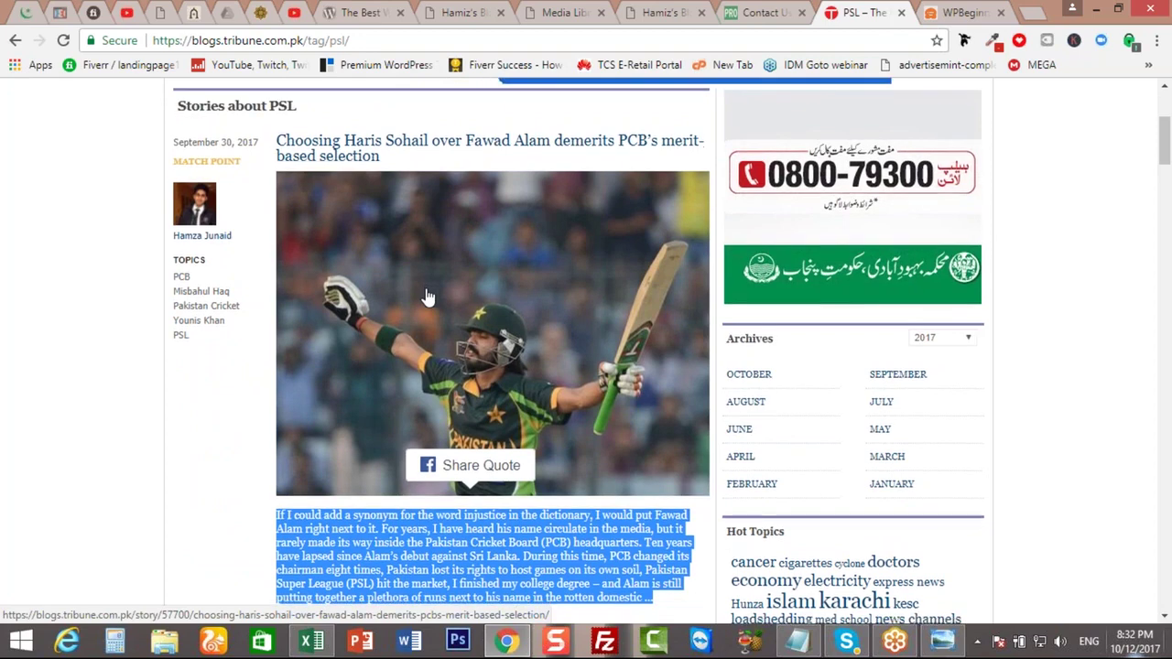
{"action": "scroll", "coordinate": [426, 297], "scroll_direction": "down", "scroll_amount": 5}
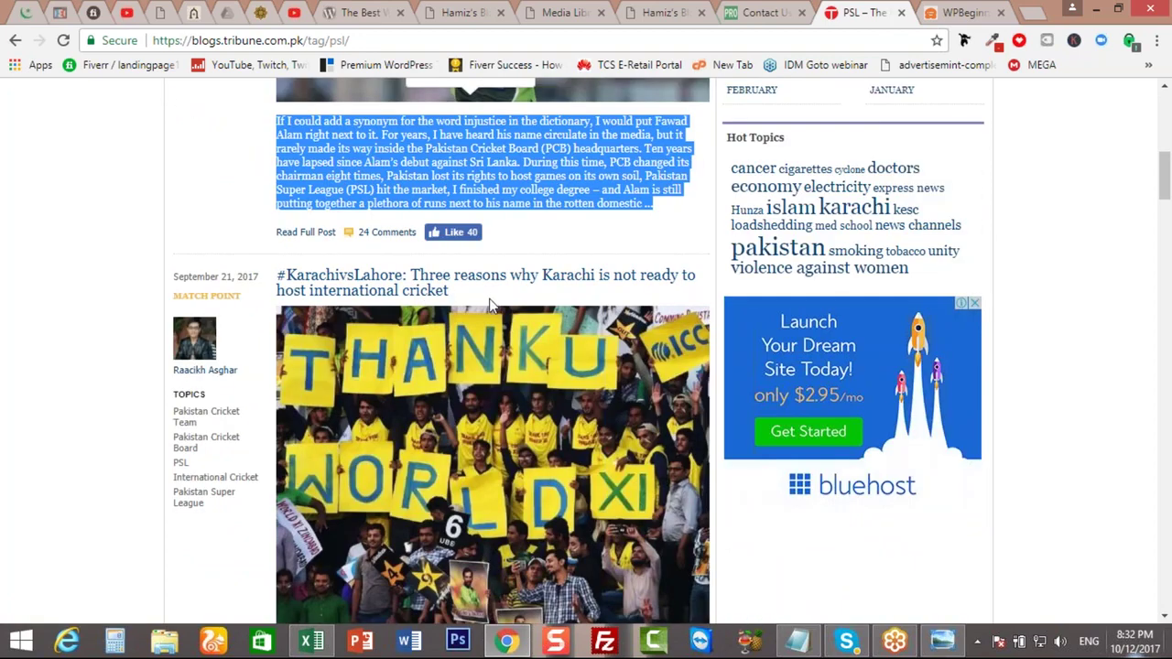
{"action": "scroll", "coordinate": [489, 302], "scroll_direction": "down", "scroll_amount": 10}
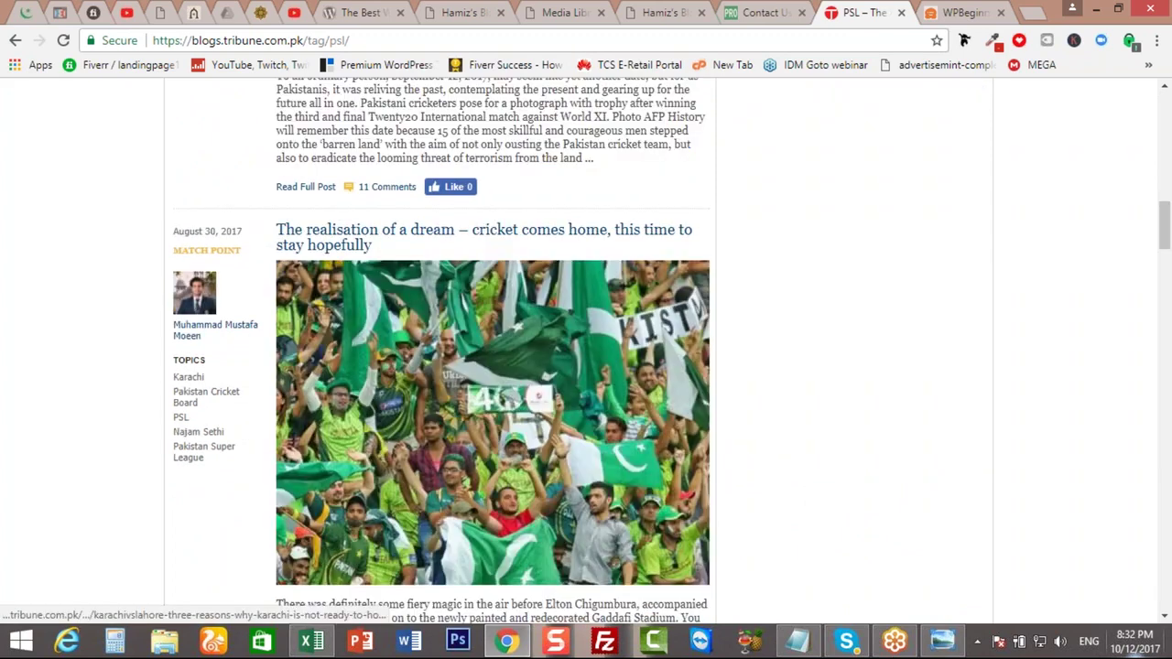
{"action": "scroll", "coordinate": [565, 214], "scroll_direction": "down", "scroll_amount": 3}
{"action": "scroll", "coordinate": [566, 214], "scroll_direction": "up", "scroll_amount": 20}
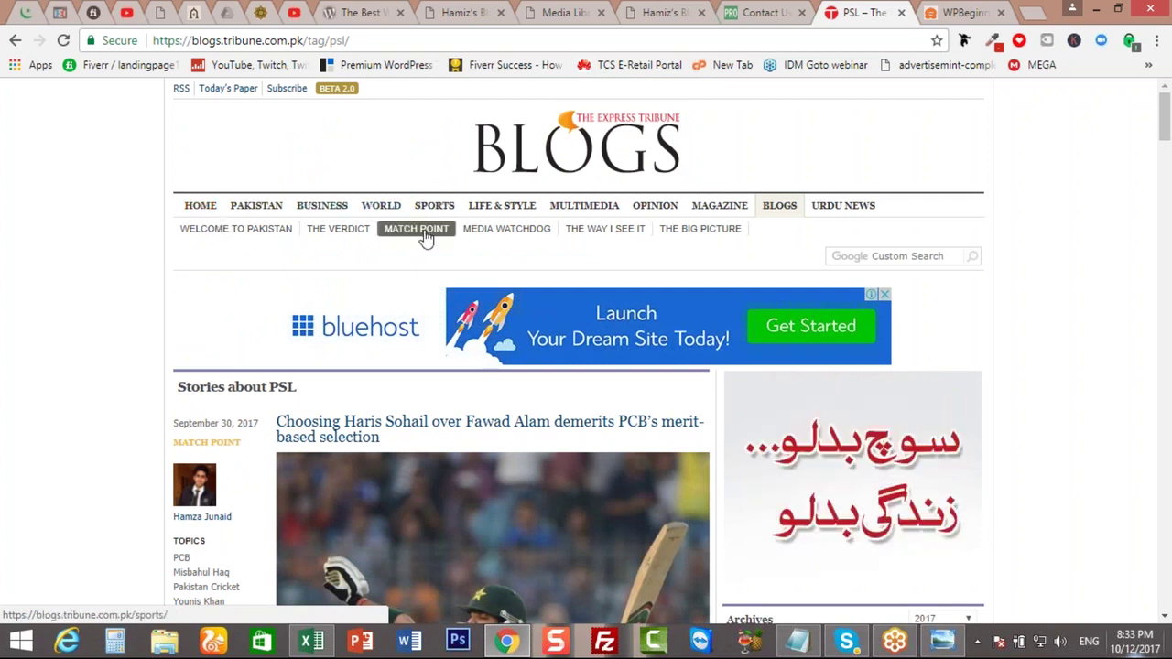
{"action": "left_click", "coordinate": [844, 207]}
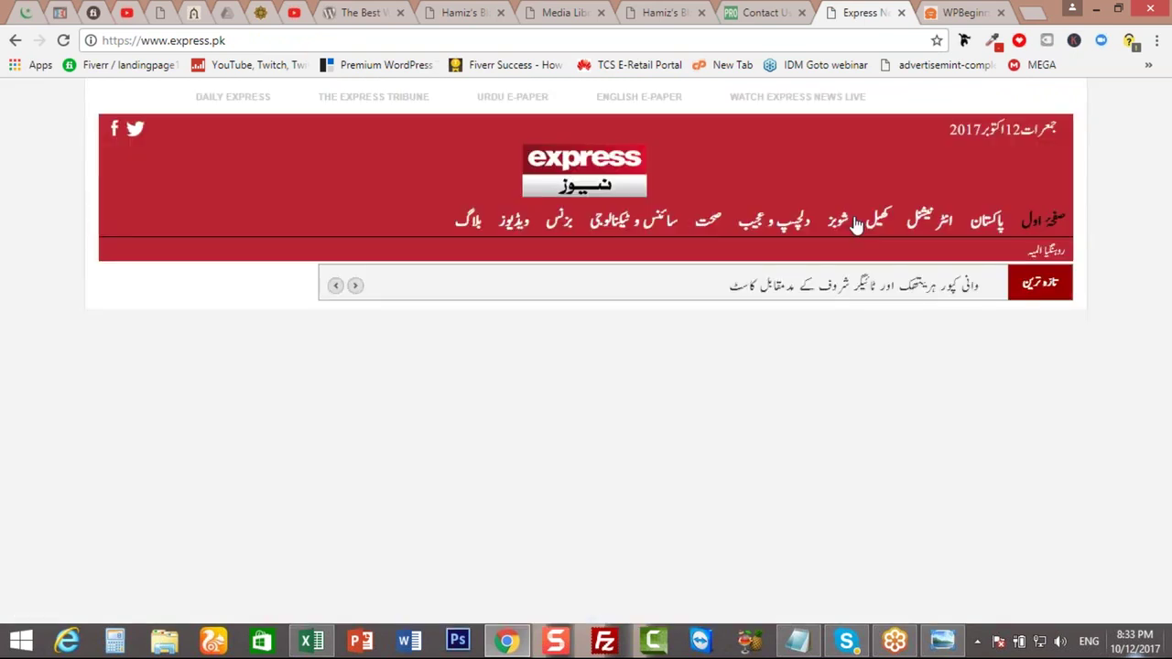
{"action": "key", "text": "alt+Left"}
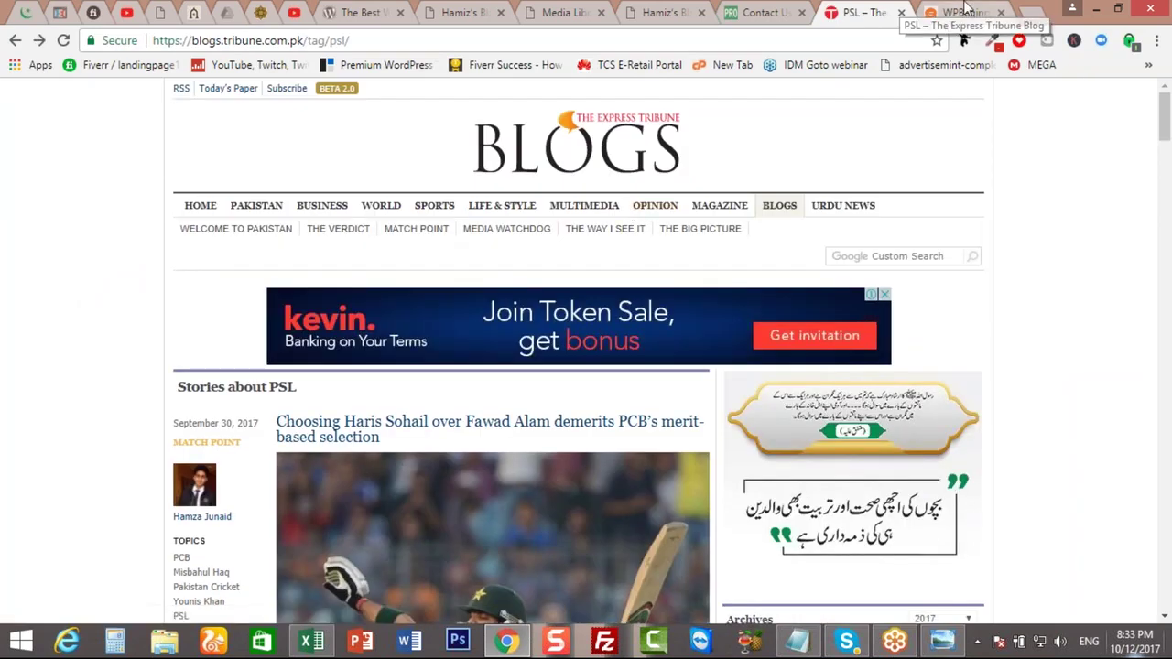
{"action": "key", "text": "ctrl+shift+Tab"}
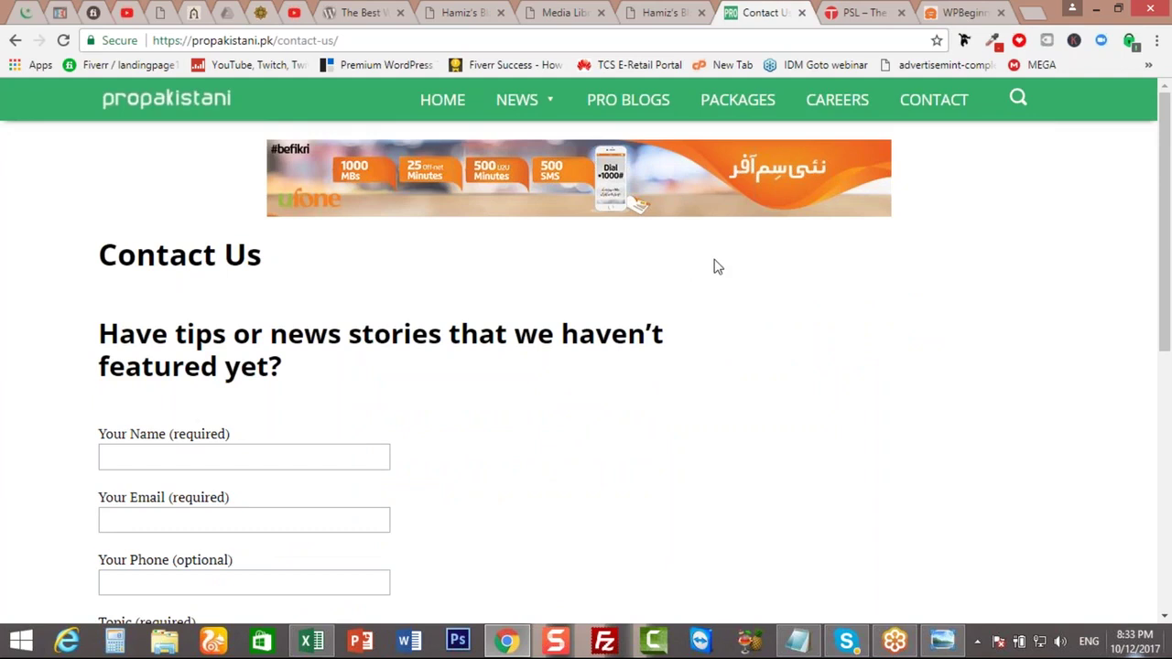
{"action": "scroll", "coordinate": [716, 265], "scroll_direction": "down", "scroll_amount": 1}
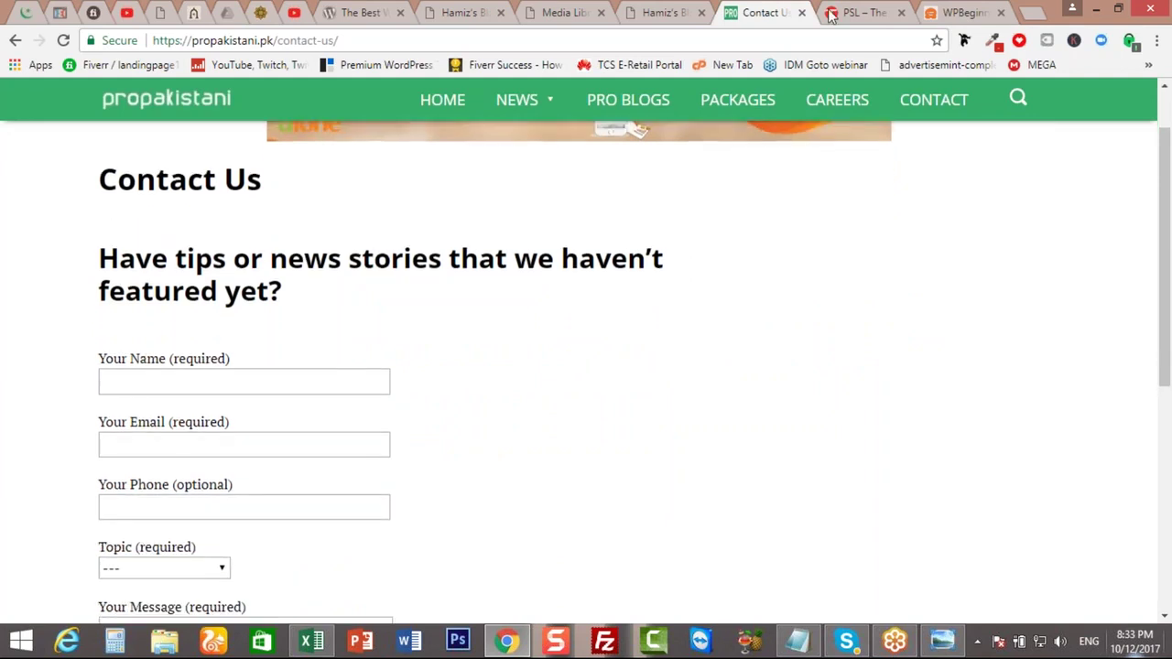
{"action": "left_click", "coordinate": [993, 6]}
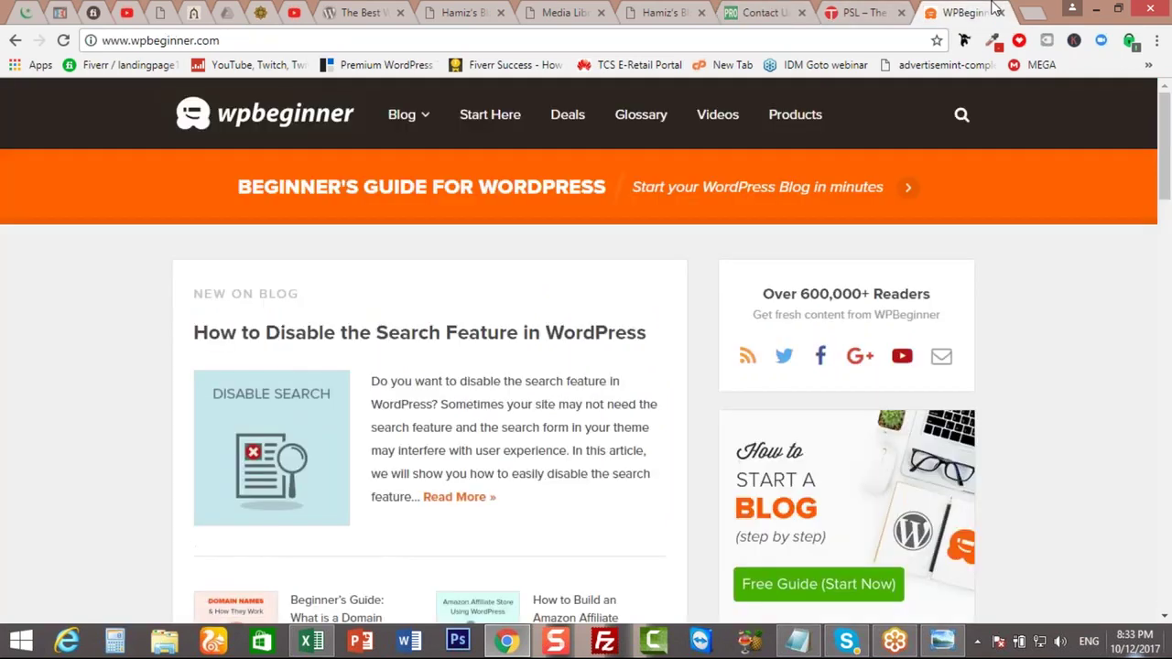
{"action": "left_click", "coordinate": [499, 122]}
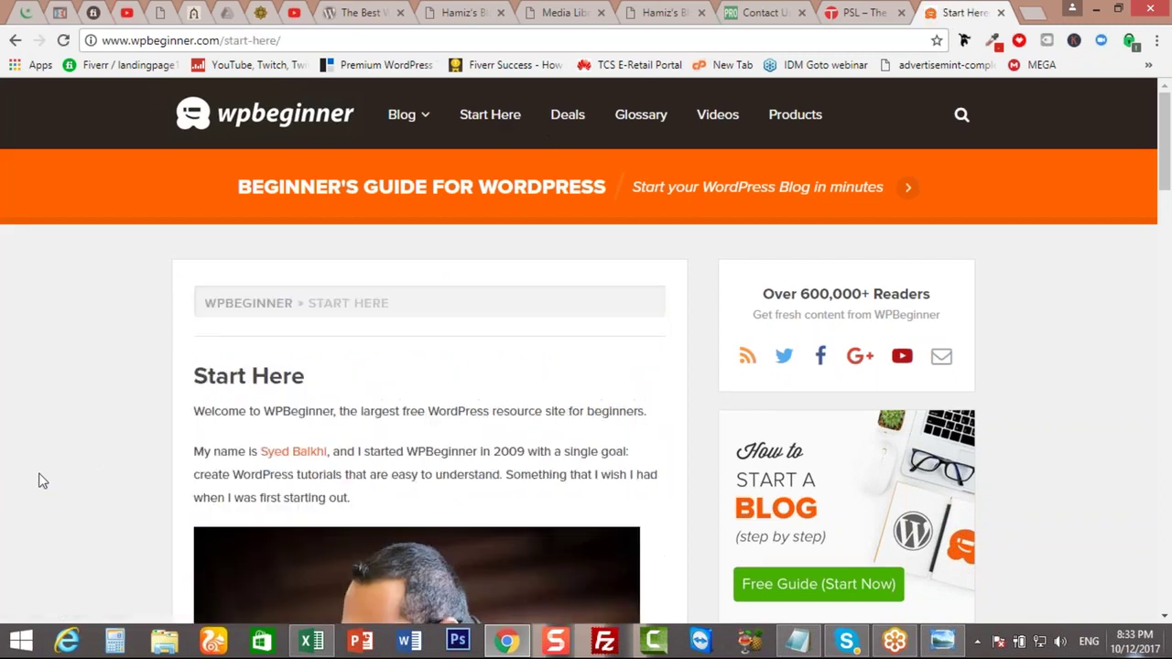
{"action": "scroll", "coordinate": [41, 481], "scroll_direction": "down", "scroll_amount": 1}
{"action": "scroll", "coordinate": [41, 481], "scroll_direction": "down", "scroll_amount": 2}
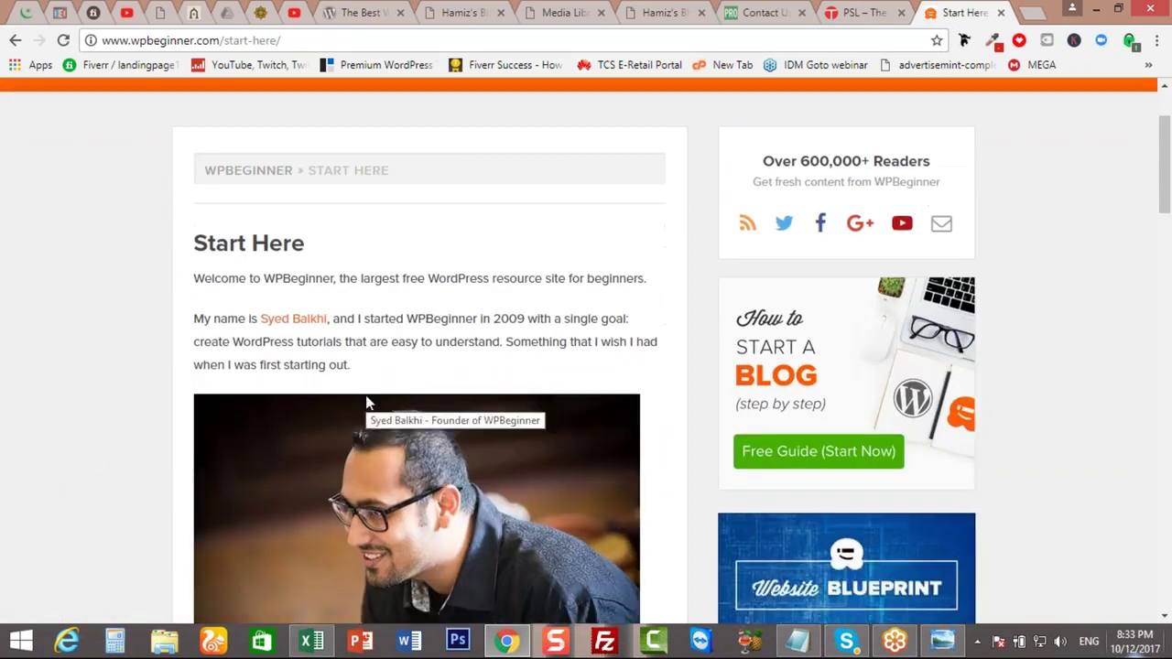
{"action": "scroll", "coordinate": [366, 396], "scroll_direction": "down", "scroll_amount": 10}
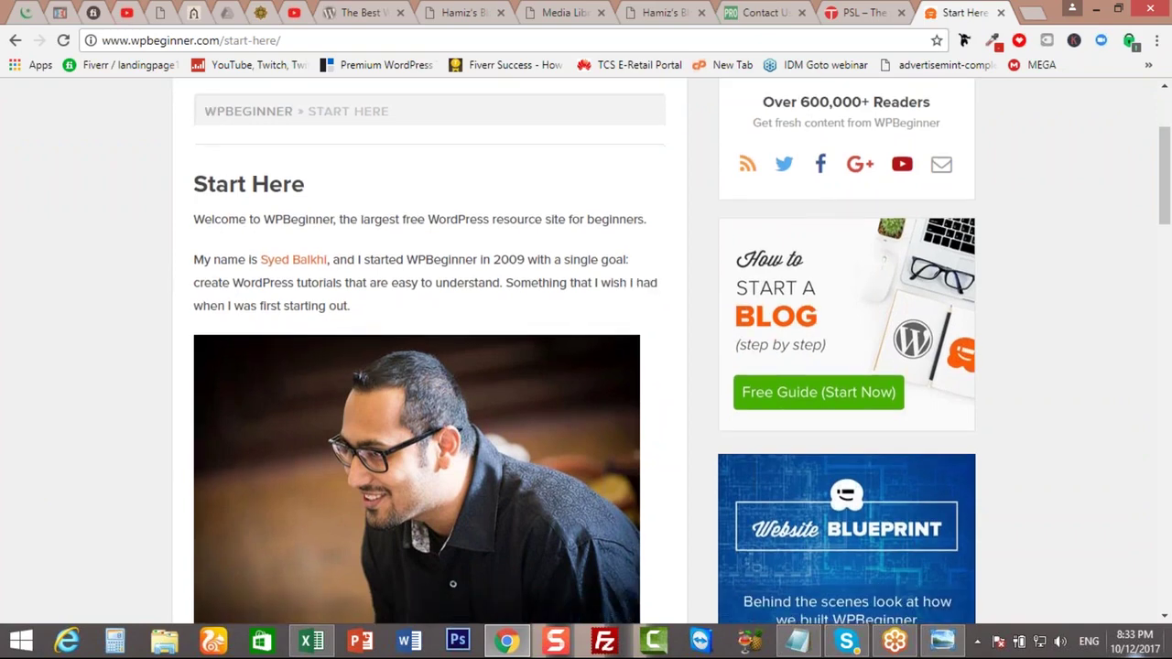
{"action": "scroll", "coordinate": [586, 351], "scroll_direction": "down", "scroll_amount": 15}
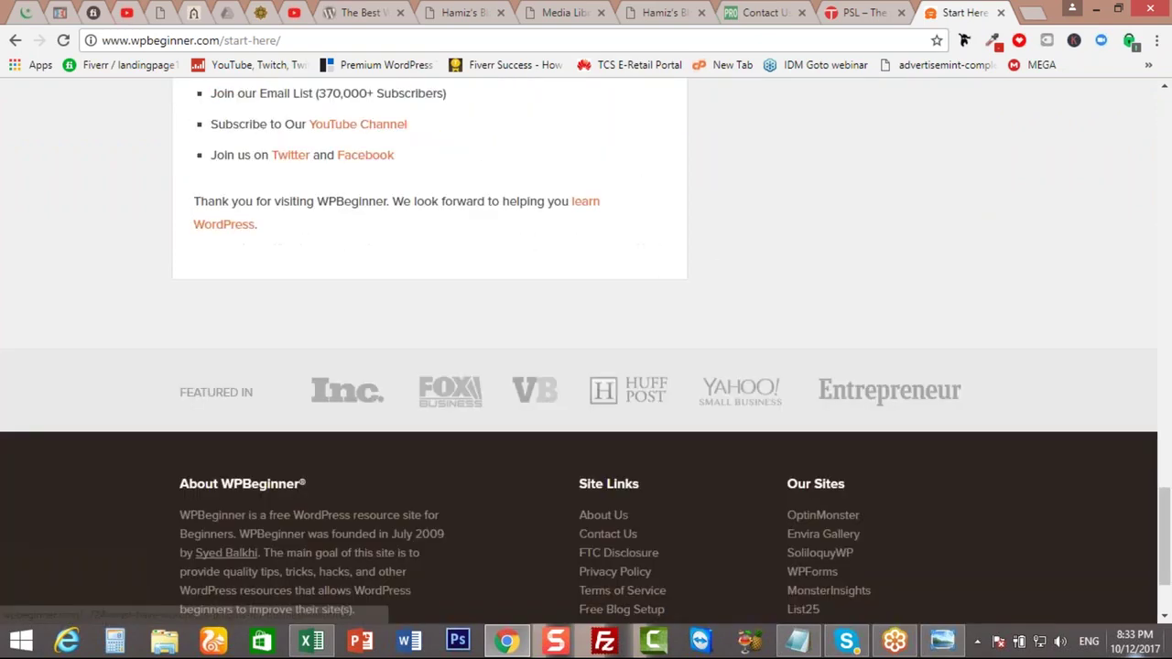
{"action": "scroll", "coordinate": [586, 351], "scroll_direction": "up", "scroll_amount": 5}
{"action": "scroll", "coordinate": [586, 352], "scroll_direction": "up", "scroll_amount": 8}
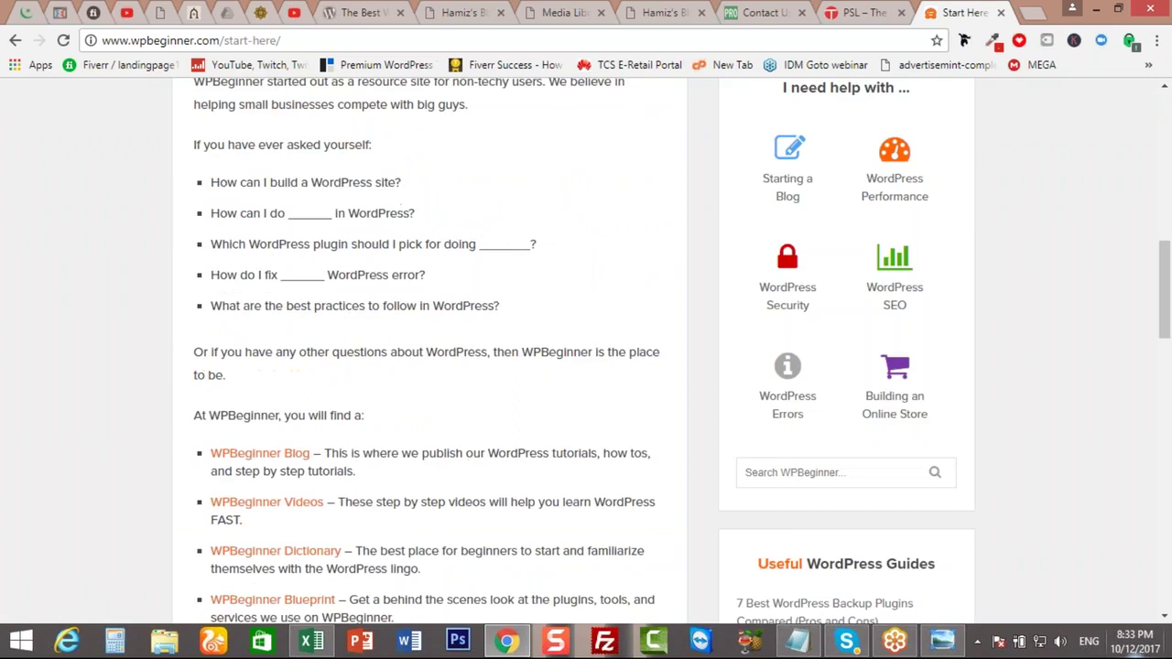
{"action": "scroll", "coordinate": [586, 351], "scroll_direction": "up", "scroll_amount": 10}
{"action": "mouse_move", "coordinate": [411, 122]}
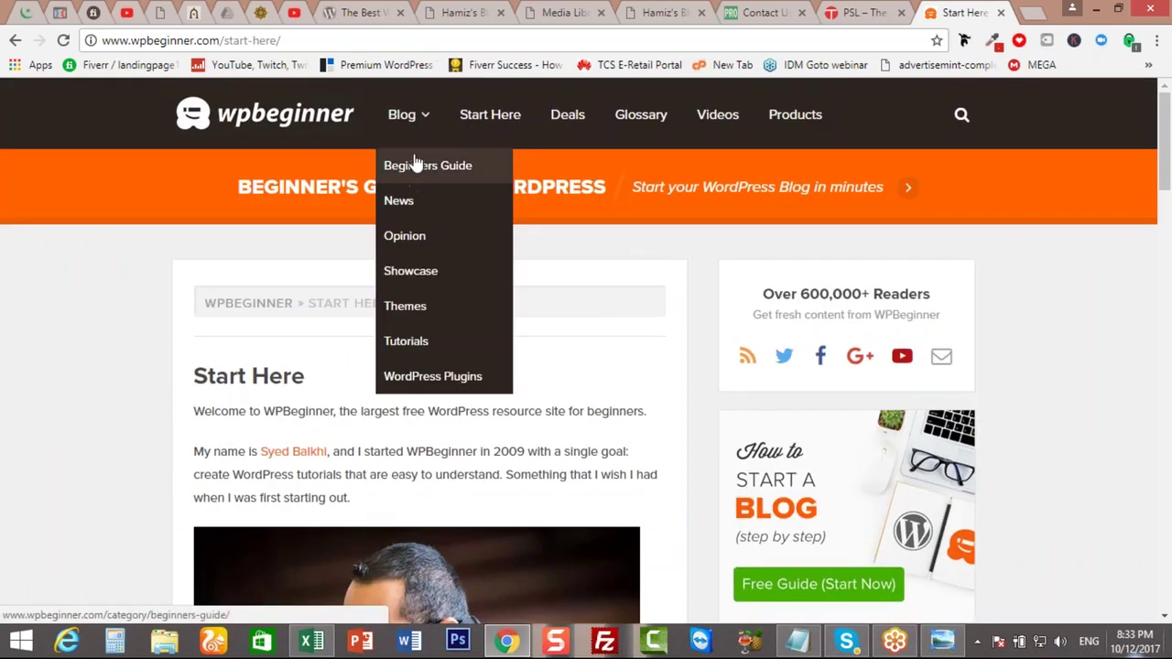
{"action": "left_click", "coordinate": [403, 118]}
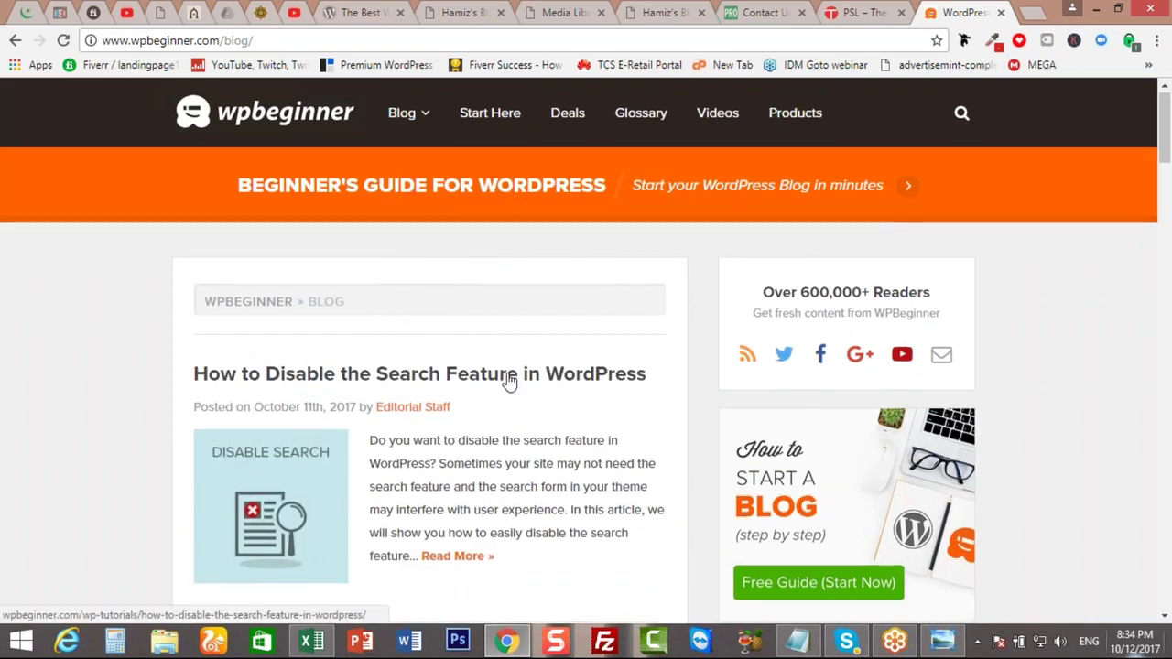
{"action": "scroll", "coordinate": [509, 381], "scroll_direction": "down", "scroll_amount": 5}
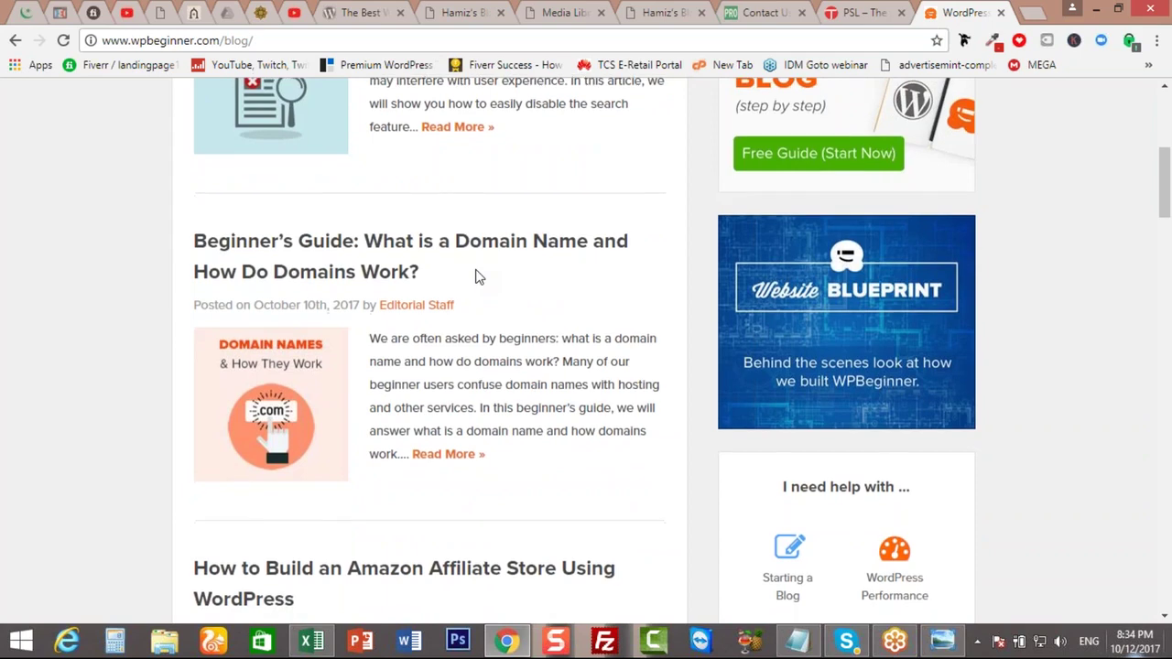
{"action": "scroll", "coordinate": [476, 276], "scroll_direction": "down", "scroll_amount": 3}
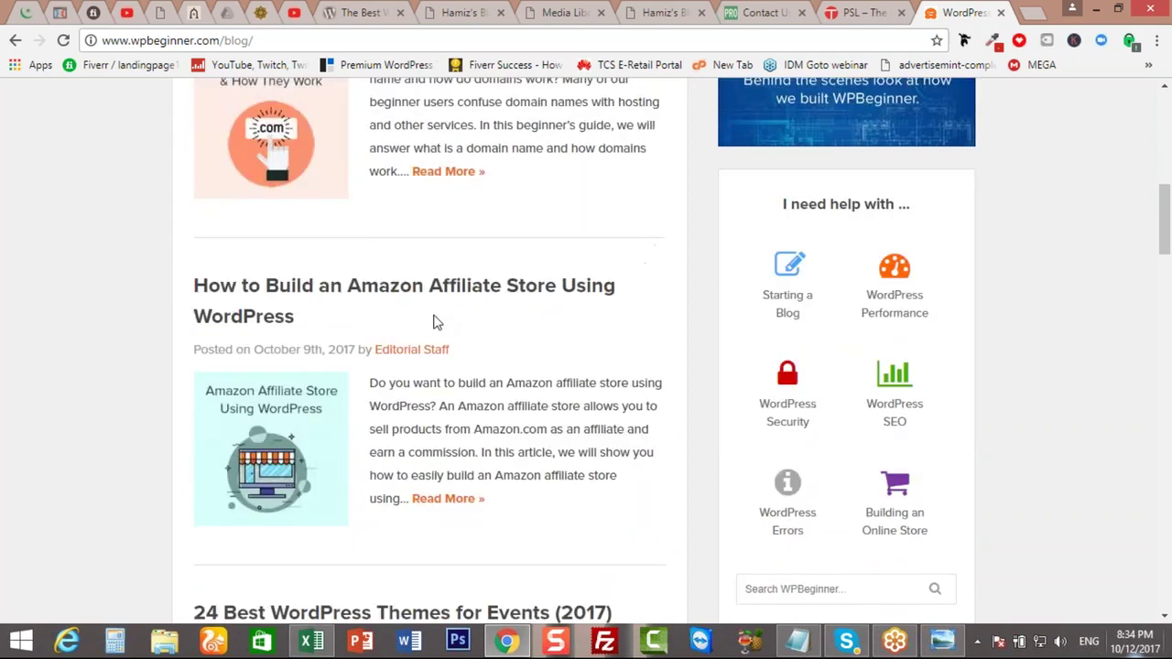
{"action": "scroll", "coordinate": [435, 322], "scroll_direction": "down", "scroll_amount": 4}
{"action": "scroll", "coordinate": [435, 323], "scroll_direction": "up", "scroll_amount": 6}
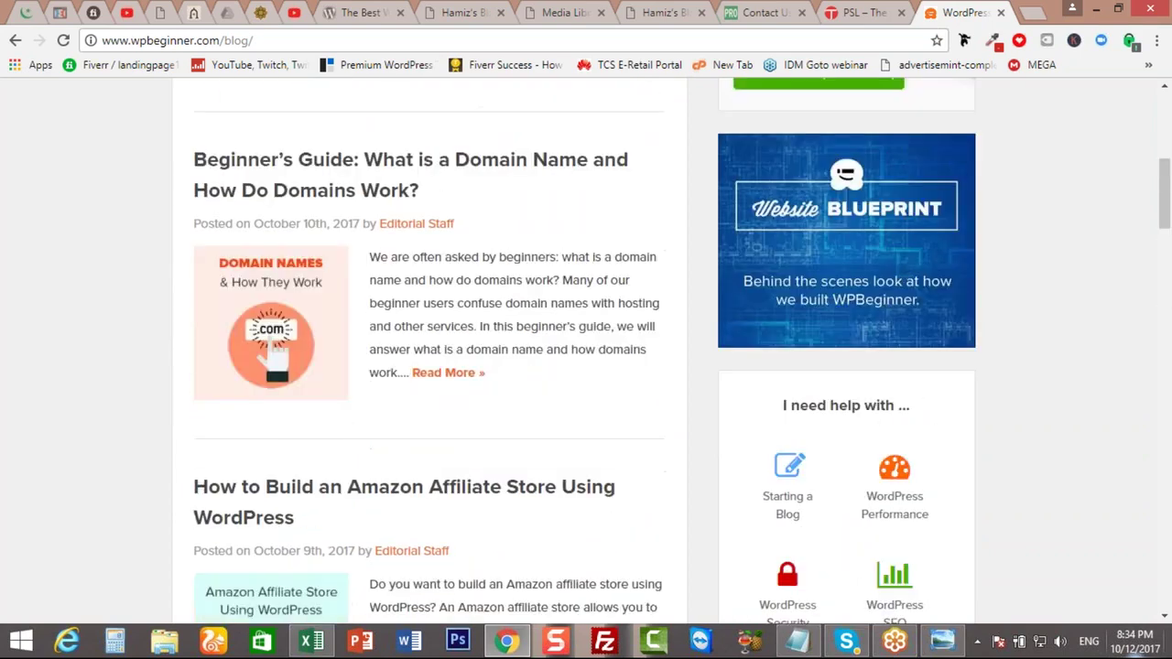
{"action": "scroll", "coordinate": [327, 308], "scroll_direction": "up", "scroll_amount": 8}
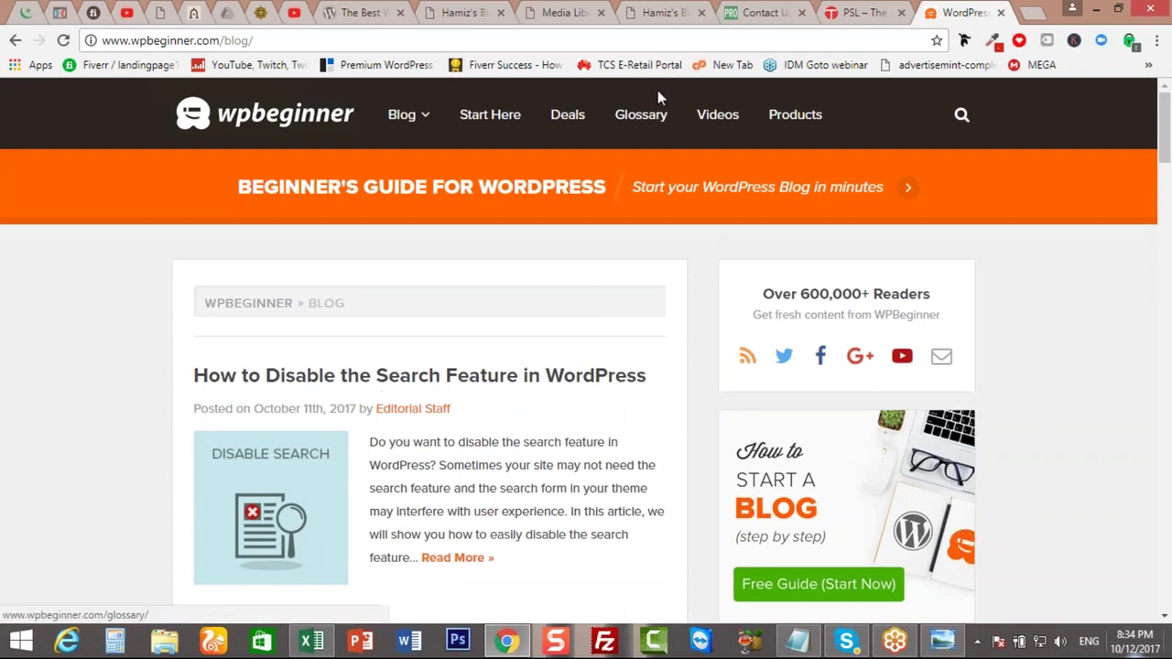
{"action": "left_click", "coordinate": [504, 115]}
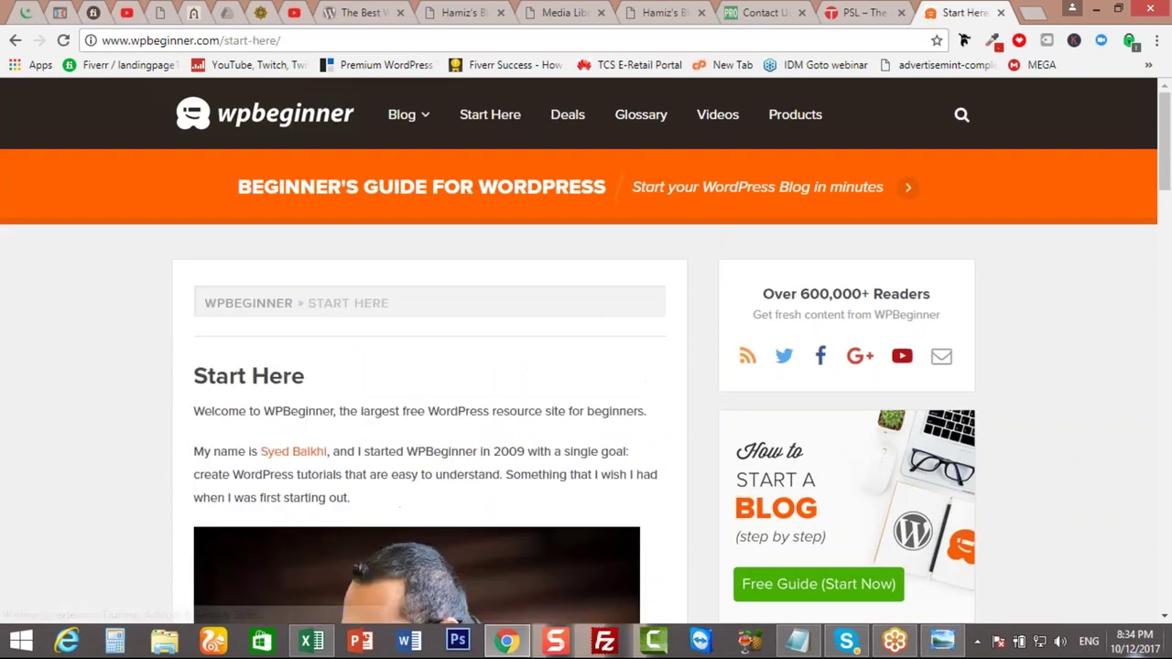
{"action": "left_click", "coordinate": [789, 11]}
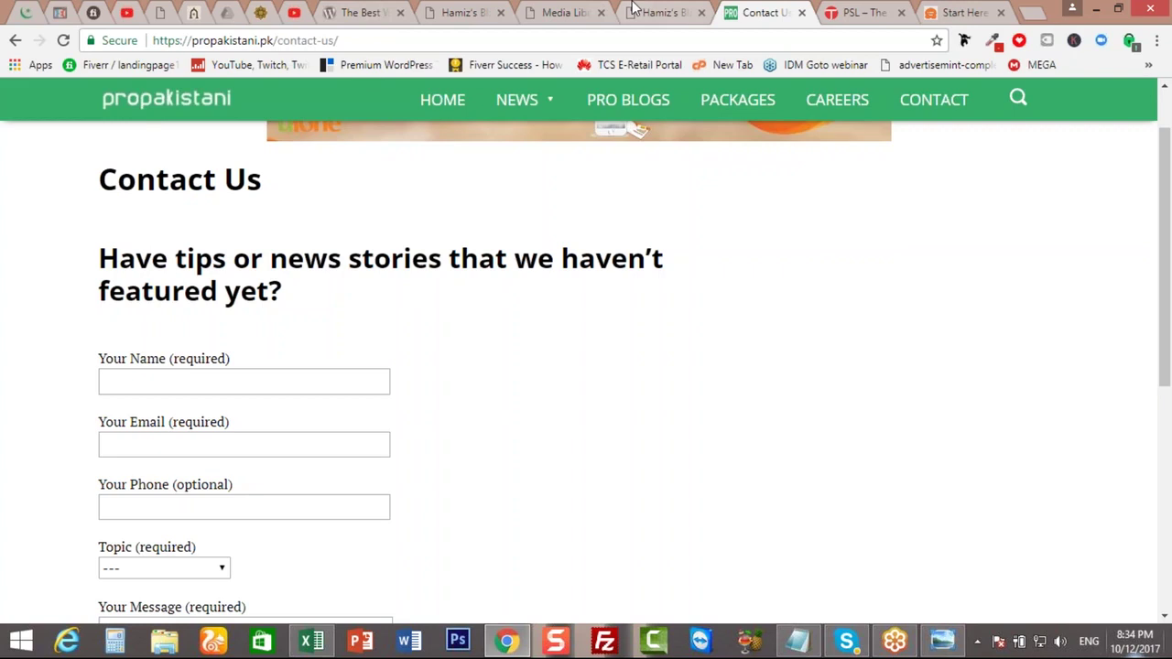
Start a new page from Pages > All Pages > Add New.
{"action": "left_click", "coordinate": [633, 7]}
{"action": "left_click", "coordinate": [457, 8]}
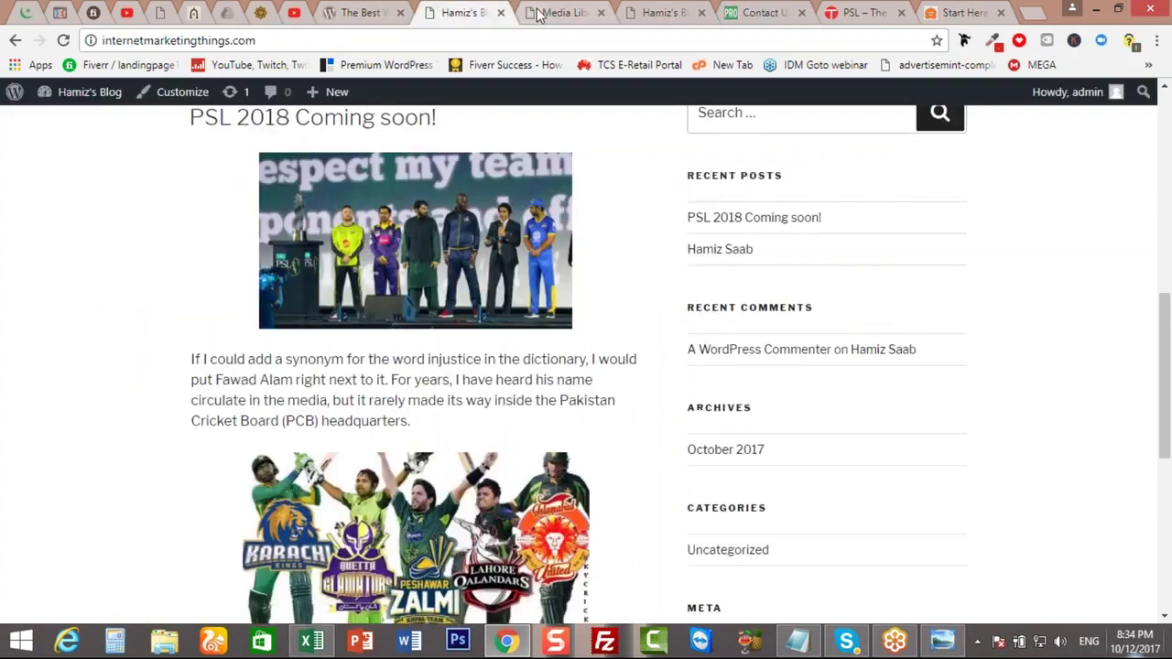
{"action": "left_click", "coordinate": [563, 12]}
{"action": "mouse_move", "coordinate": [71, 293]}
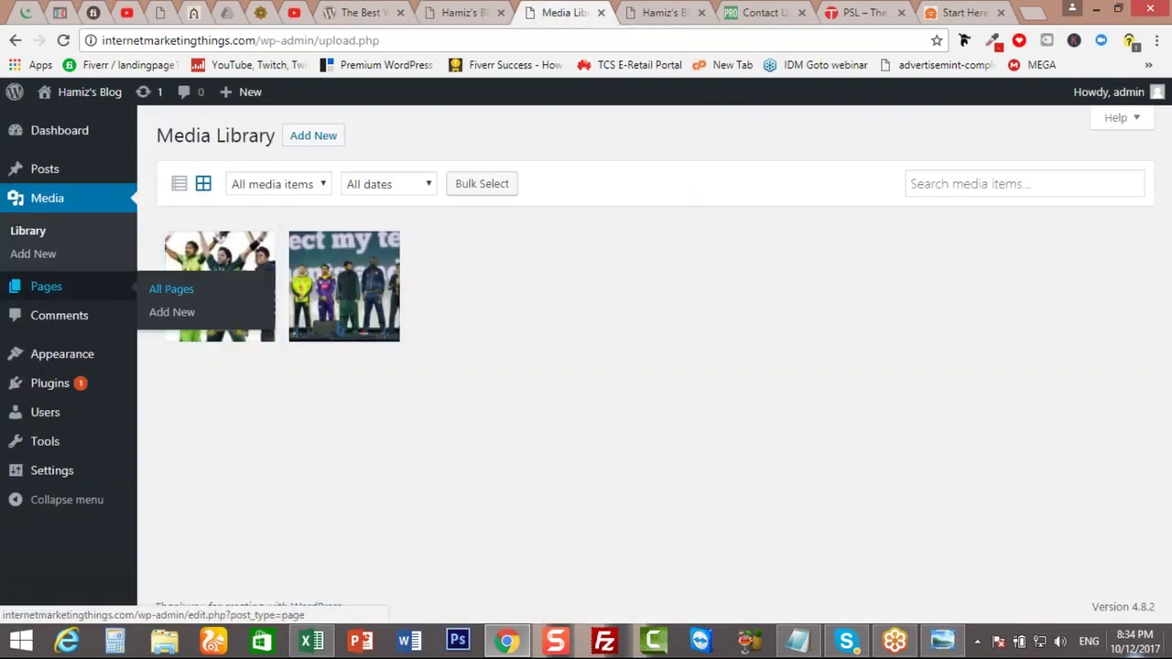
{"action": "left_click", "coordinate": [171, 288]}
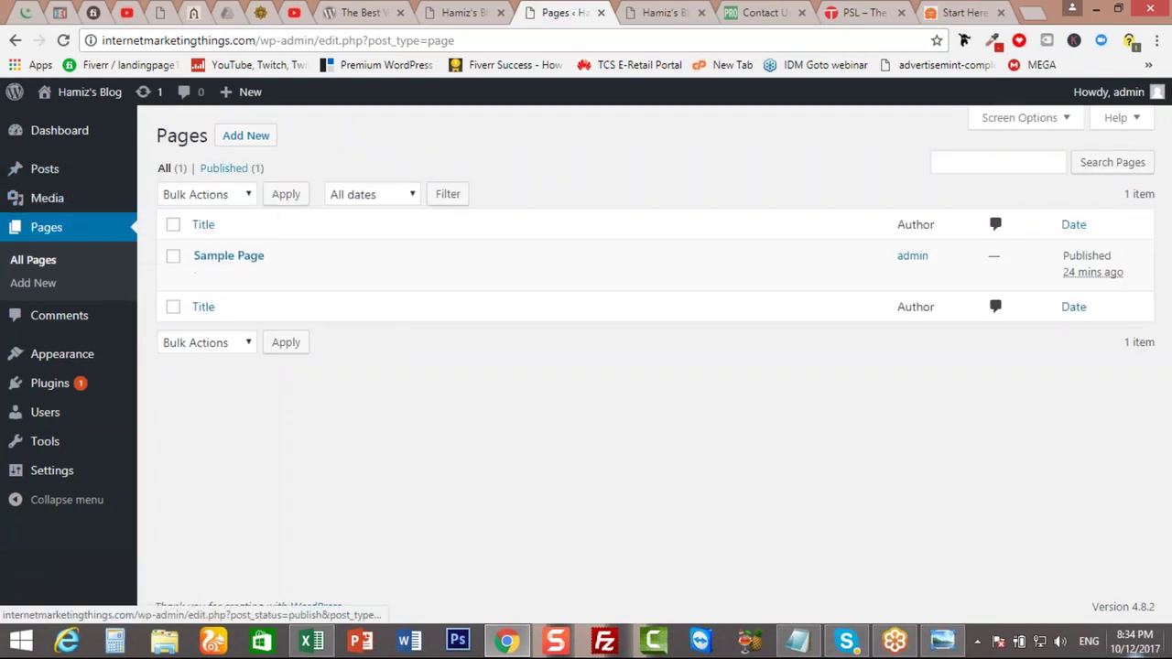
{"action": "left_click", "coordinate": [245, 135]}
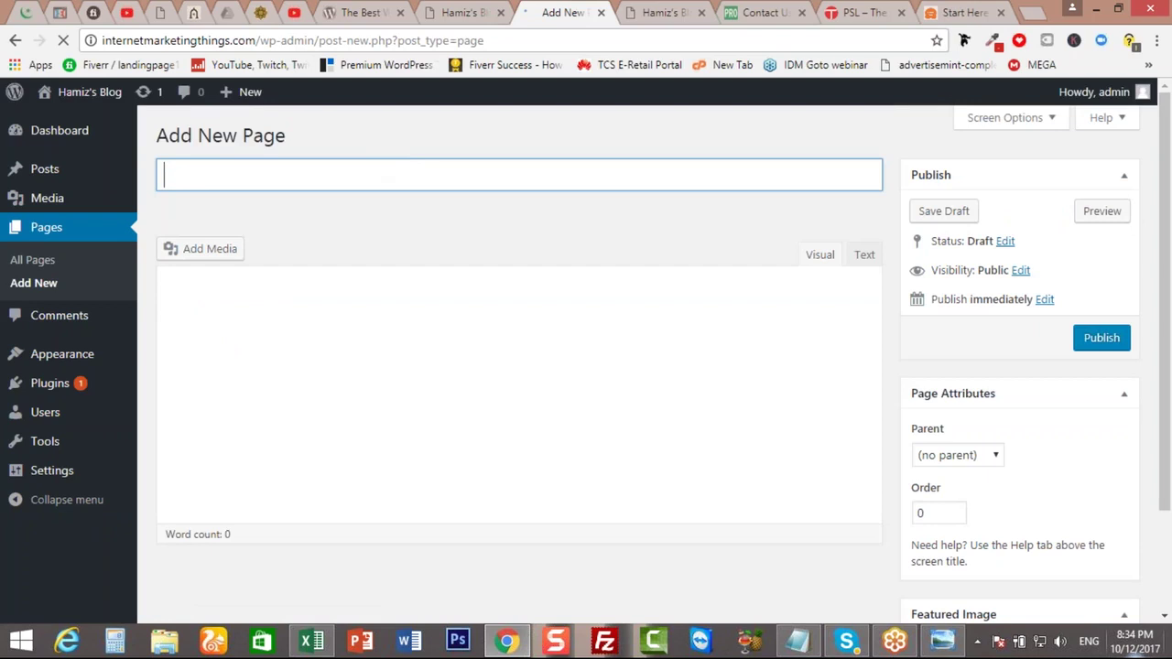
Title the page 'My first page | contact me' and write 'Contact me' in the body.
{"action": "type", "text": "My fir"}
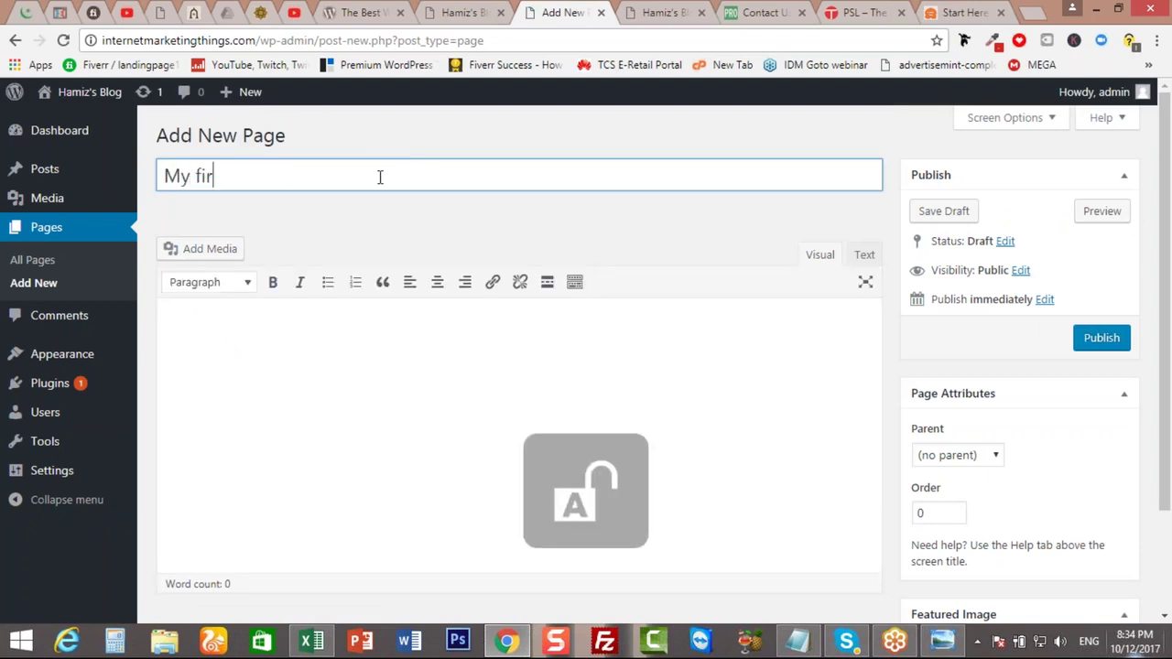
{"action": "type", "text": "st page "}
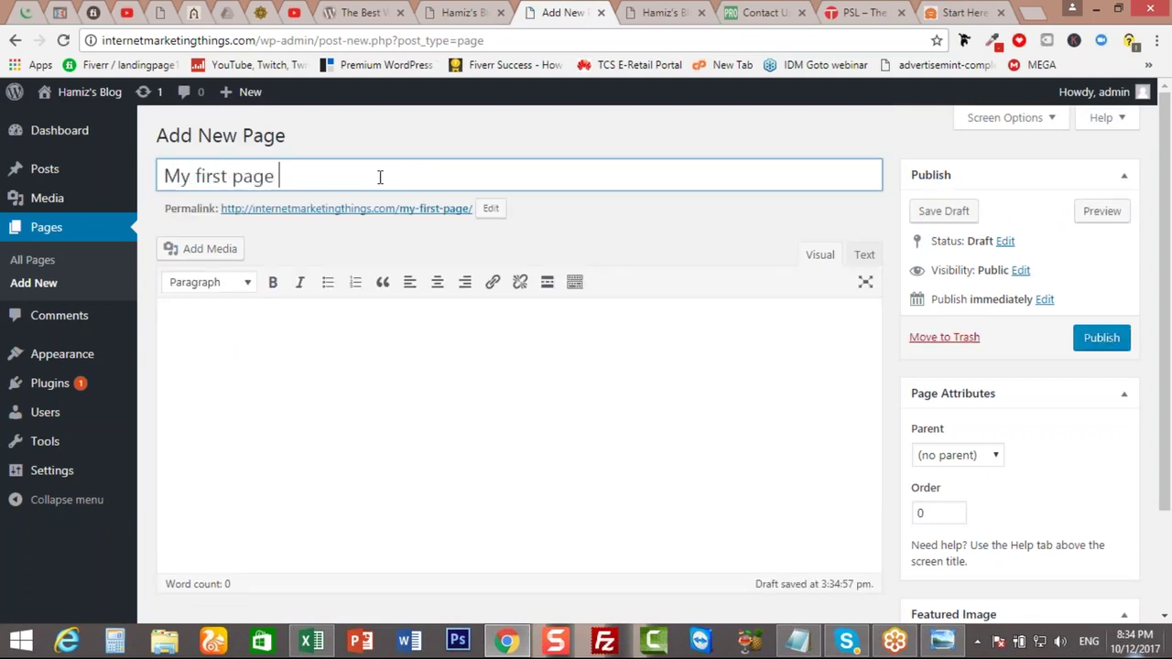
{"action": "type", "text": "| contact me"}
{"action": "left_click", "coordinate": [388, 333]}
{"action": "key", "text": "Caps_Lock"}
{"action": "type", "text": "Contact me"}
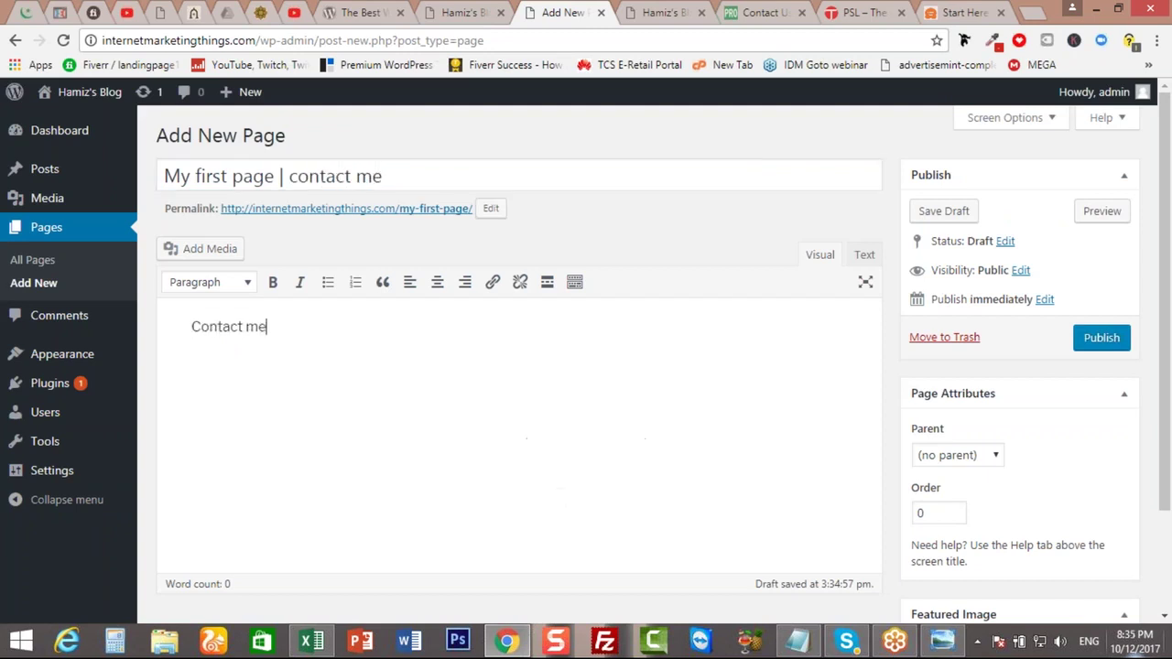
{"action": "key", "text": "Return"}
Add a '-FORM-' line below, then view WPBeginner's Start Here page.
{"action": "key", "text": "Caps_Lock"}
{"action": "type", "text": "FORM:"}
{"action": "key", "text": "BackSpace"}
{"action": "type", "text": "*"}
{"action": "key", "text": "Left"}
{"action": "key", "text": "Left"}
{"action": "key", "text": "Left"}
{"action": "key", "text": "Left"}
{"action": "key", "text": "Left"}
{"action": "type", "text": "-"}
{"action": "key", "text": "Right"}
{"action": "key", "text": "Right"}
{"action": "key", "text": "Right"}
{"action": "key", "text": "Right"}
{"action": "key", "text": "Delete"}
{"action": "type", "text": "-"}
{"action": "key", "text": "Return"}
{"action": "key", "text": "Return"}
{"action": "left_click", "coordinate": [962, 12]}
{"action": "scroll", "coordinate": [458, 400], "scroll_direction": "down", "scroll_amount": 2}
Open WPBeginner's Beginners Guide article category.
{"action": "scroll", "coordinate": [455, 397], "scroll_direction": "up", "scroll_amount": 2}
{"action": "mouse_move", "coordinate": [401, 115]}
{"action": "left_click", "coordinate": [421, 165]}
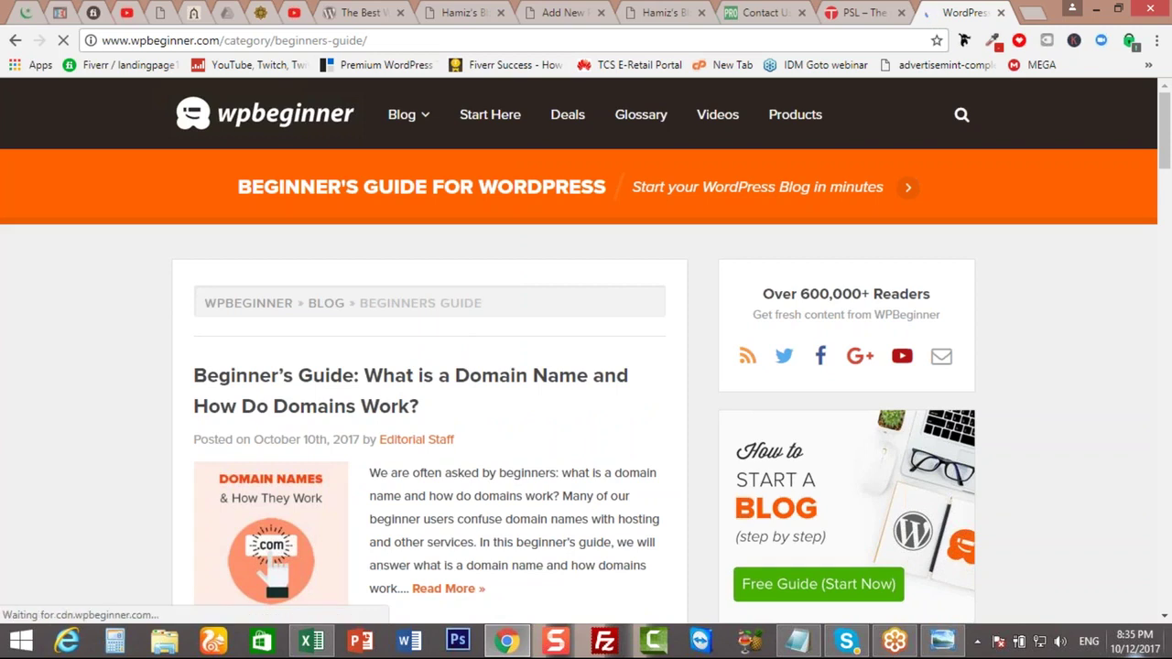
Open the website-builder article, then return to the contact page draft.
{"action": "scroll", "coordinate": [283, 379], "scroll_direction": "down", "scroll_amount": 3}
{"action": "left_click", "coordinate": [283, 379]}
{"action": "left_click", "coordinate": [563, 12]}
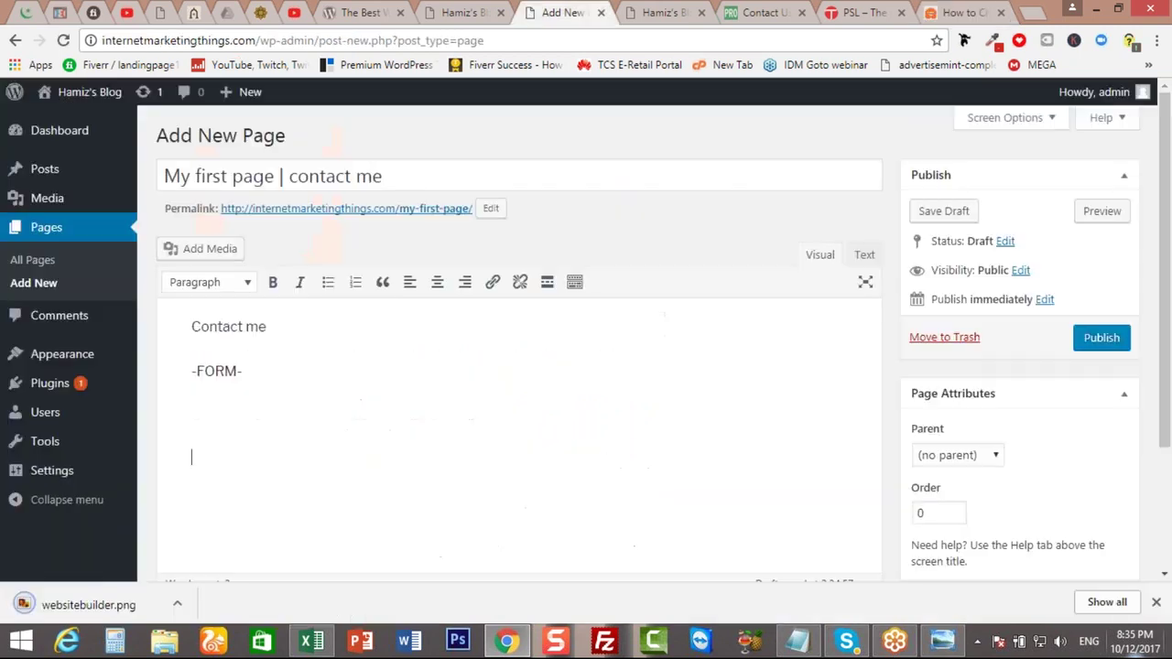
Upload websitebuilder.png and insert it into the contact page below -FORM-.
{"action": "left_click", "coordinate": [200, 246]}
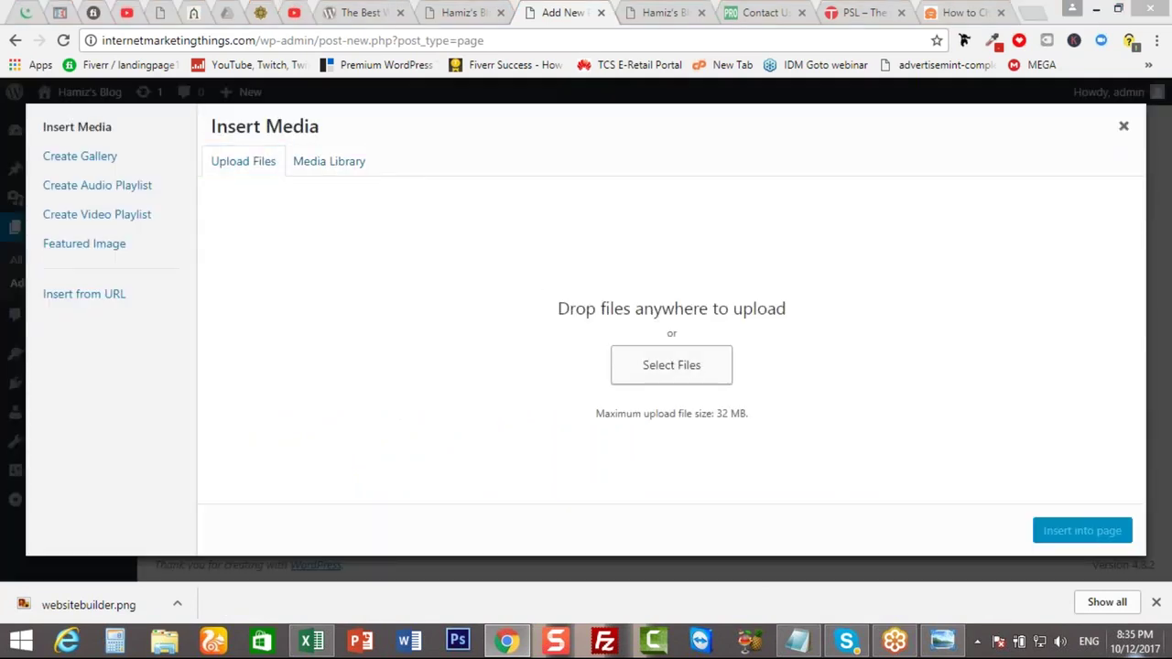
{"action": "left_click", "coordinate": [671, 365]}
{"action": "double_click", "coordinate": [423, 240]}
{"action": "left_click", "coordinate": [1157, 609]}
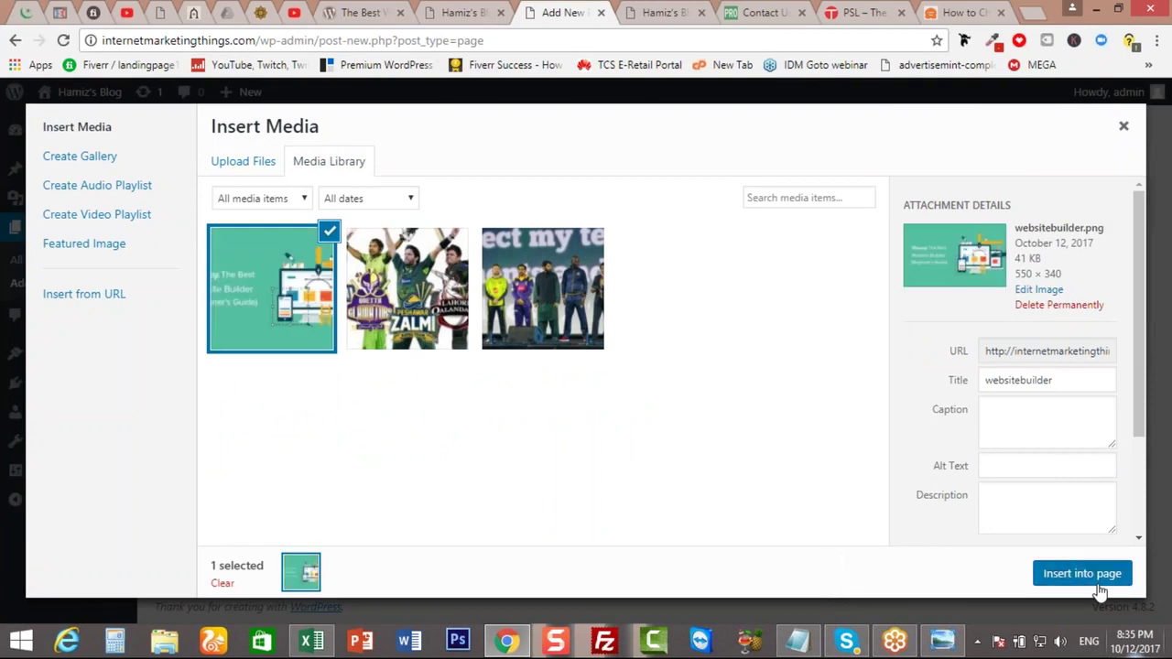
{"action": "left_click", "coordinate": [1081, 573]}
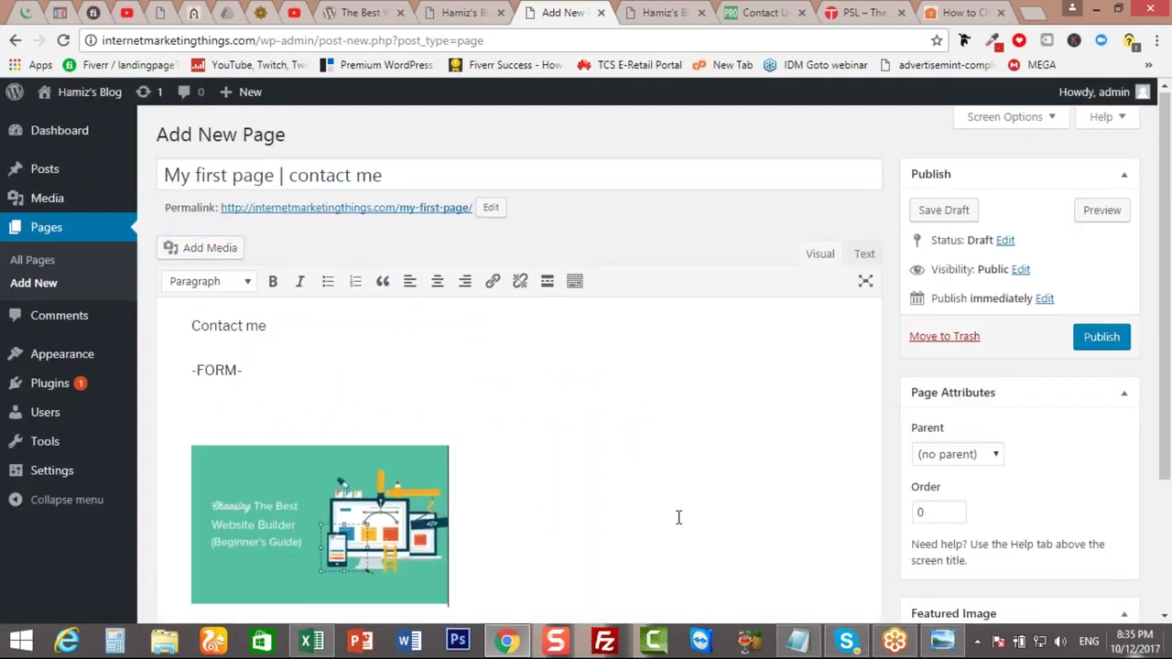
Publish the 'My first page | contact me' page and open it in a new tab.
{"action": "scroll", "coordinate": [714, 495], "scroll_direction": "down", "scroll_amount": 3}
{"action": "left_click", "coordinate": [1101, 204]}
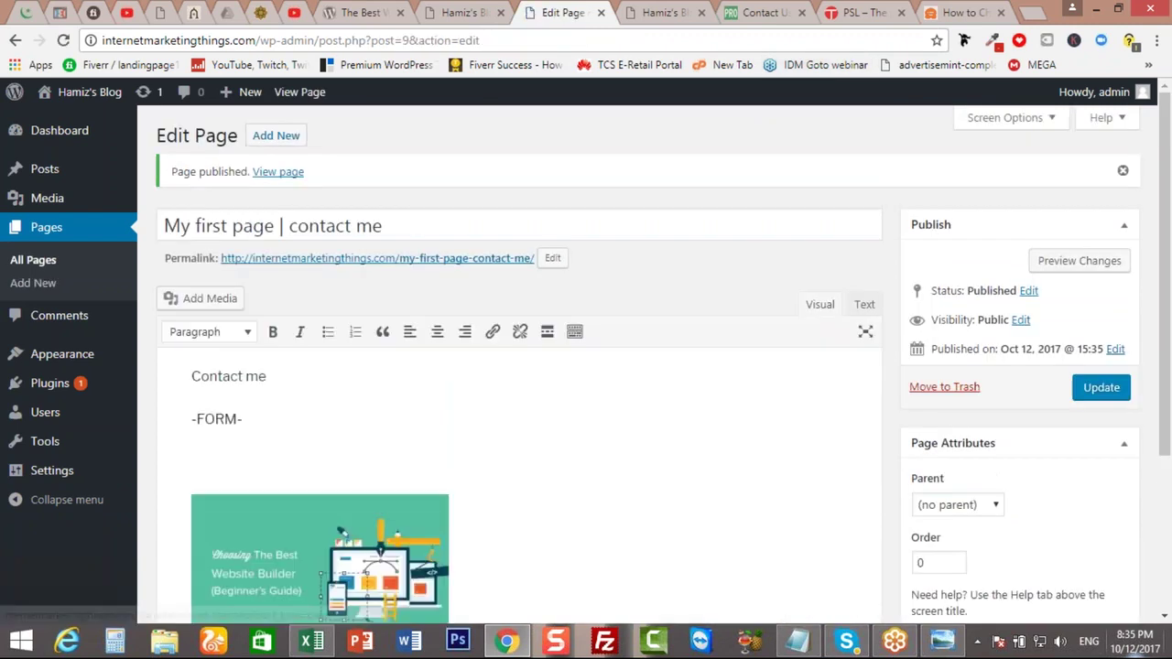
{"action": "right_click", "coordinate": [264, 171]}
{"action": "left_click", "coordinate": [325, 180]}
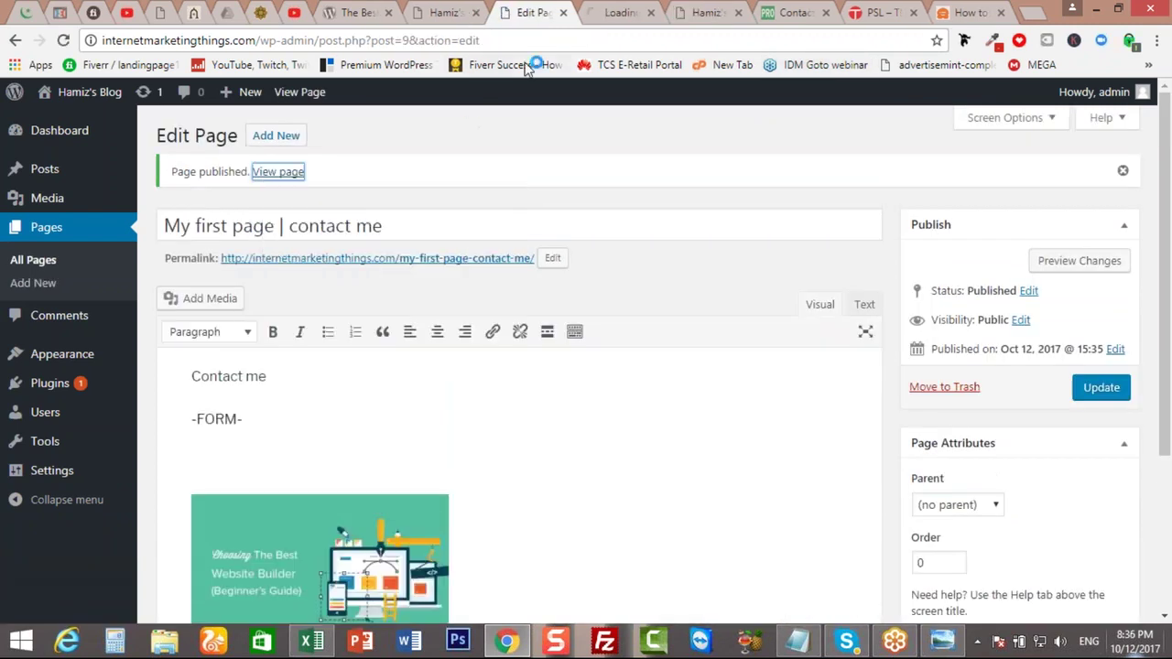
Review the live contact page with its form and website-builder image.
{"action": "left_click", "coordinate": [632, 12]}
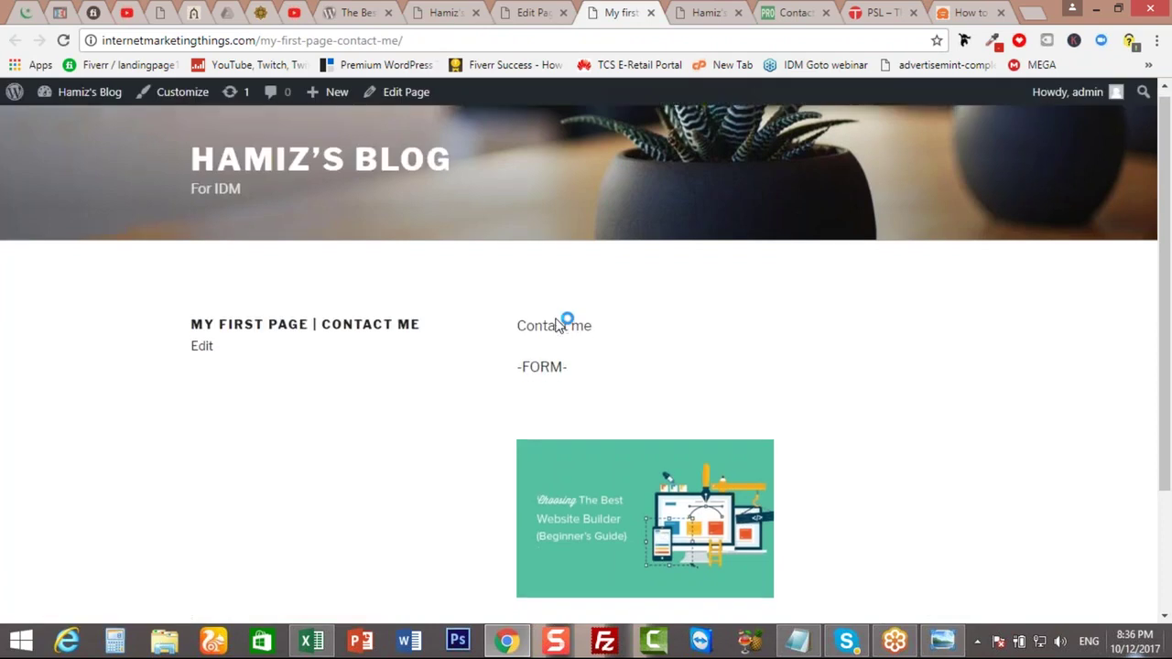
{"action": "scroll", "coordinate": [458, 274], "scroll_direction": "down", "scroll_amount": 1}
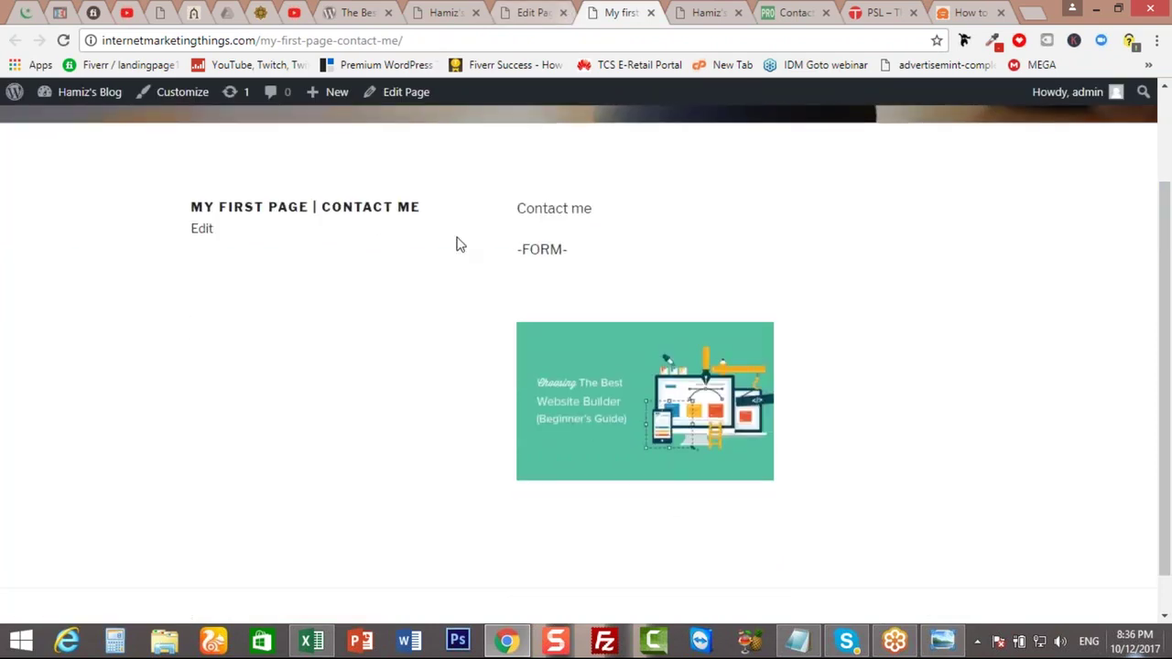
{"action": "scroll", "coordinate": [460, 245], "scroll_direction": "up", "scroll_amount": 1}
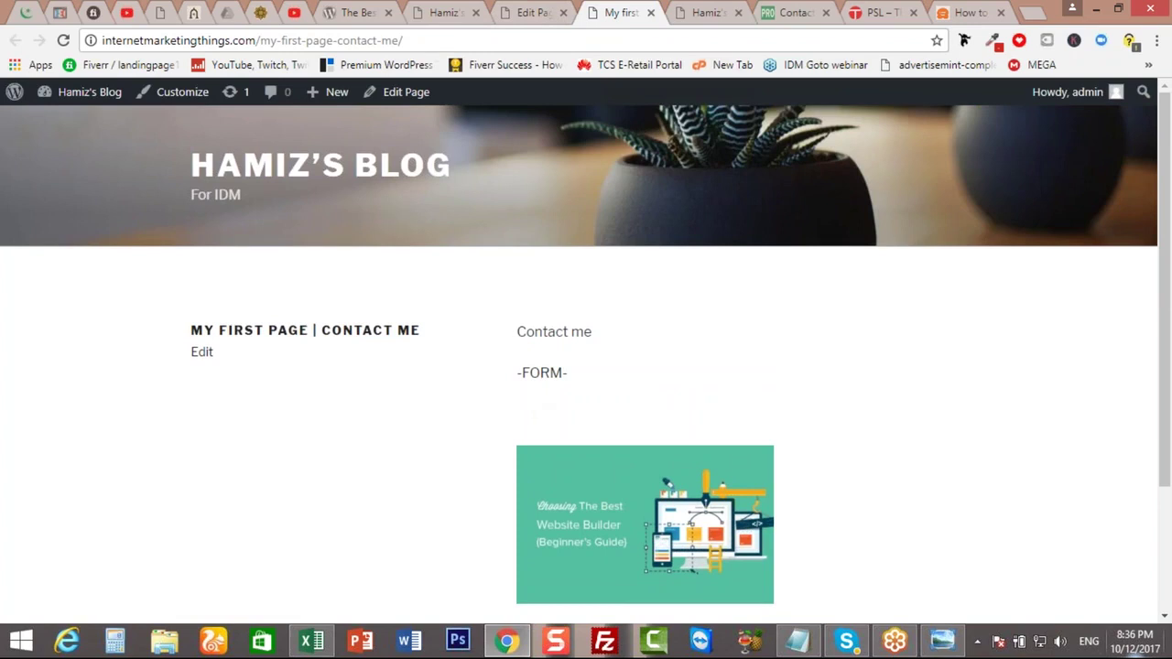
Browse the posts on the blog's home page.
{"action": "left_click", "coordinate": [233, 169]}
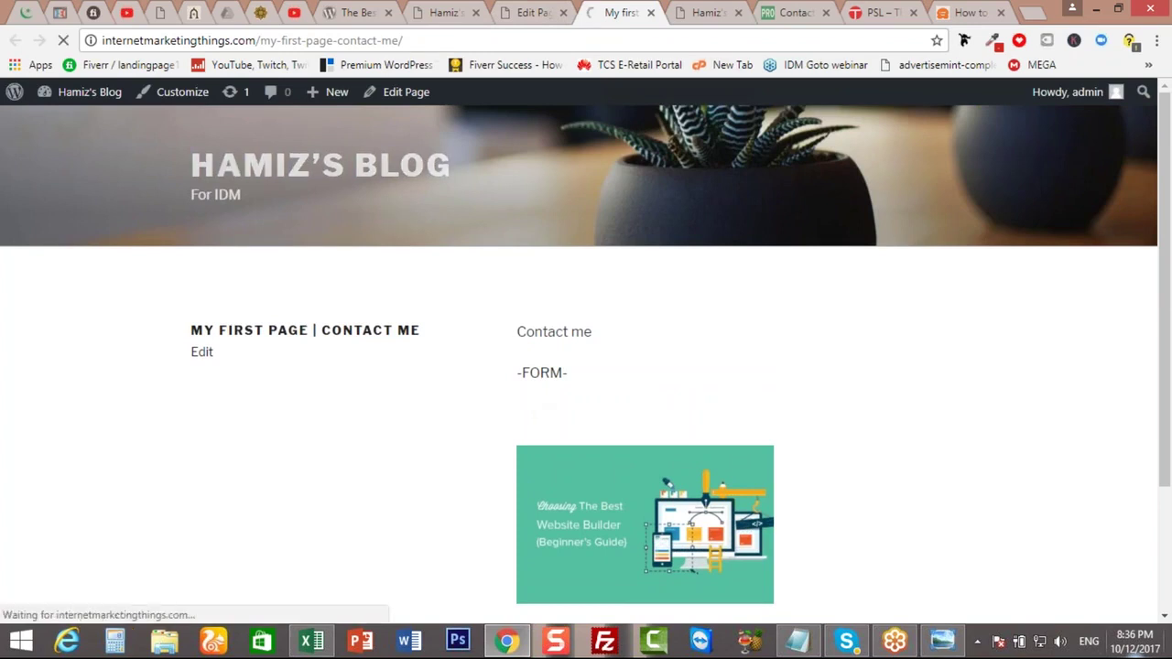
{"action": "scroll", "coordinate": [473, 253], "scroll_direction": "down", "scroll_amount": 5}
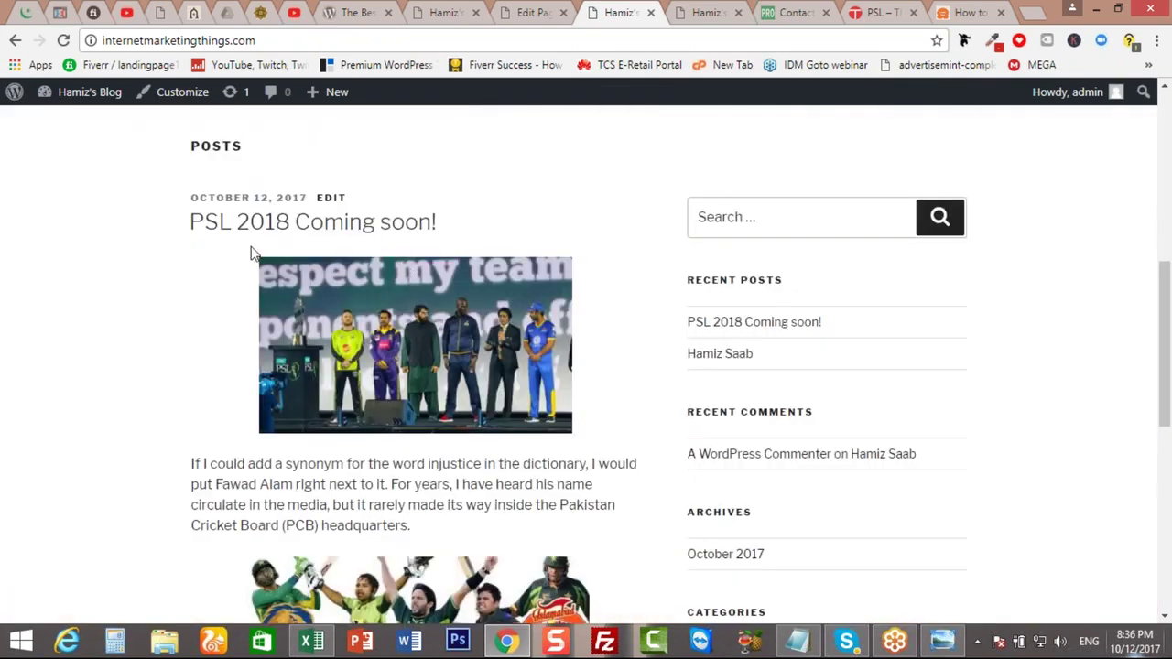
{"action": "scroll", "coordinate": [510, 356], "scroll_direction": "down", "scroll_amount": 6}
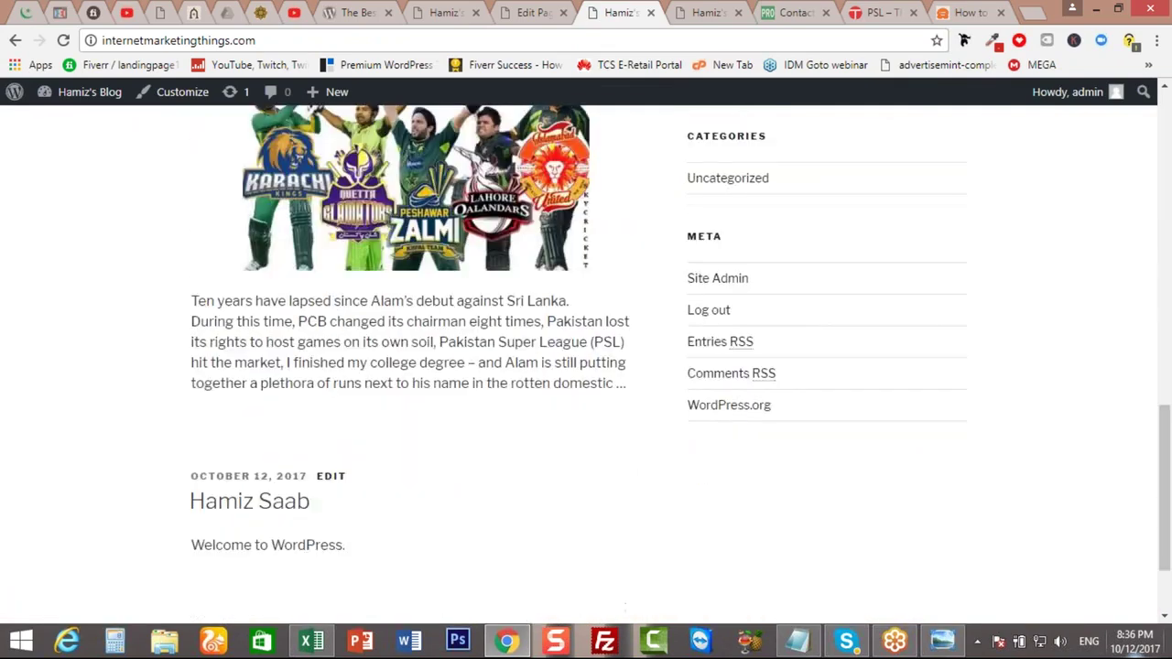
{"action": "scroll", "coordinate": [510, 356], "scroll_direction": "up", "scroll_amount": 3}
{"action": "scroll", "coordinate": [510, 356], "scroll_direction": "up", "scroll_amount": 2}
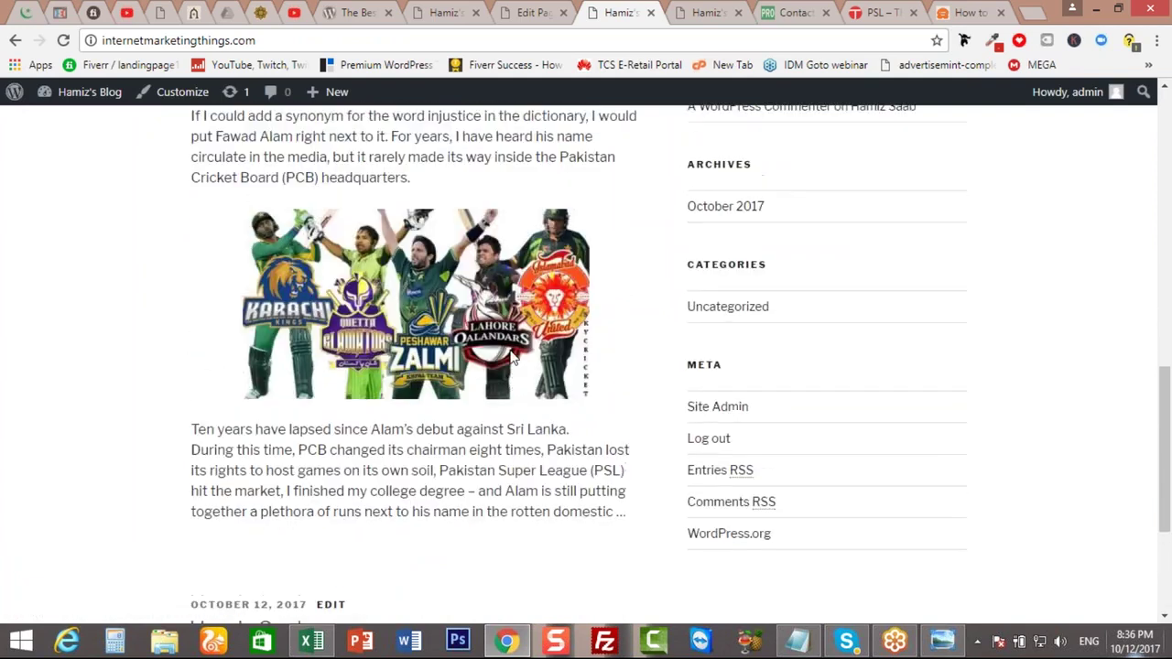
{"action": "scroll", "coordinate": [510, 356], "scroll_direction": "up", "scroll_amount": 10}
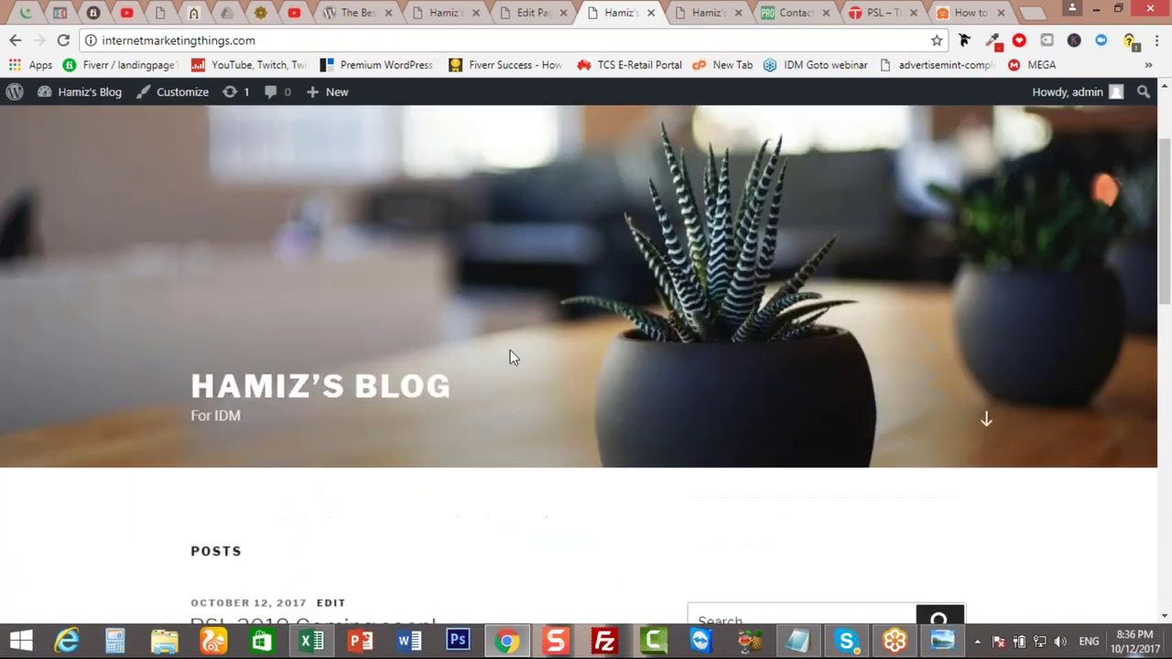
{"action": "scroll", "coordinate": [510, 356], "scroll_direction": "down", "scroll_amount": 3}
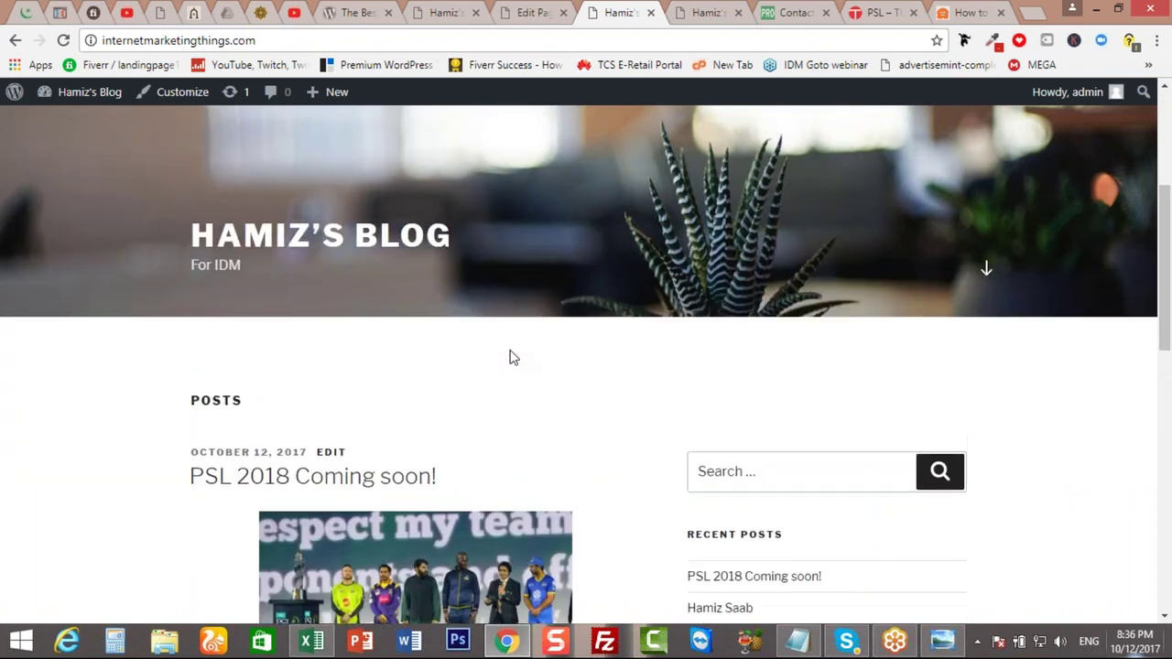
Back in the page editor, view the published contact page.
{"action": "left_click", "coordinate": [719, 11]}
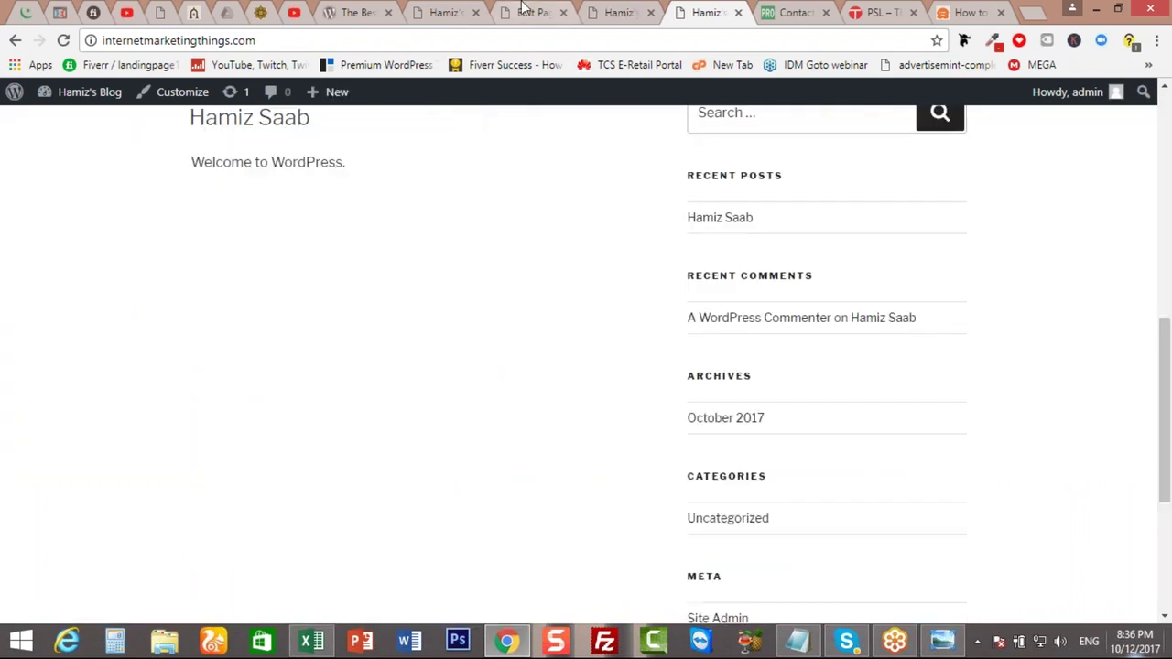
{"action": "left_click", "coordinate": [534, 12]}
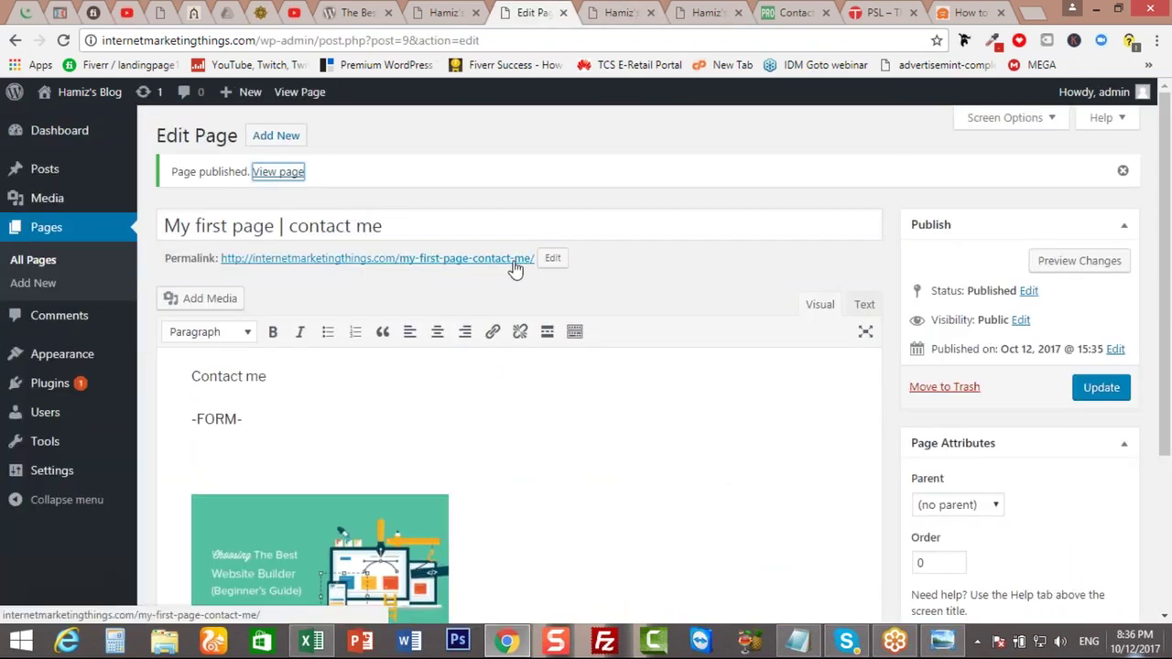
{"action": "left_click", "coordinate": [277, 171]}
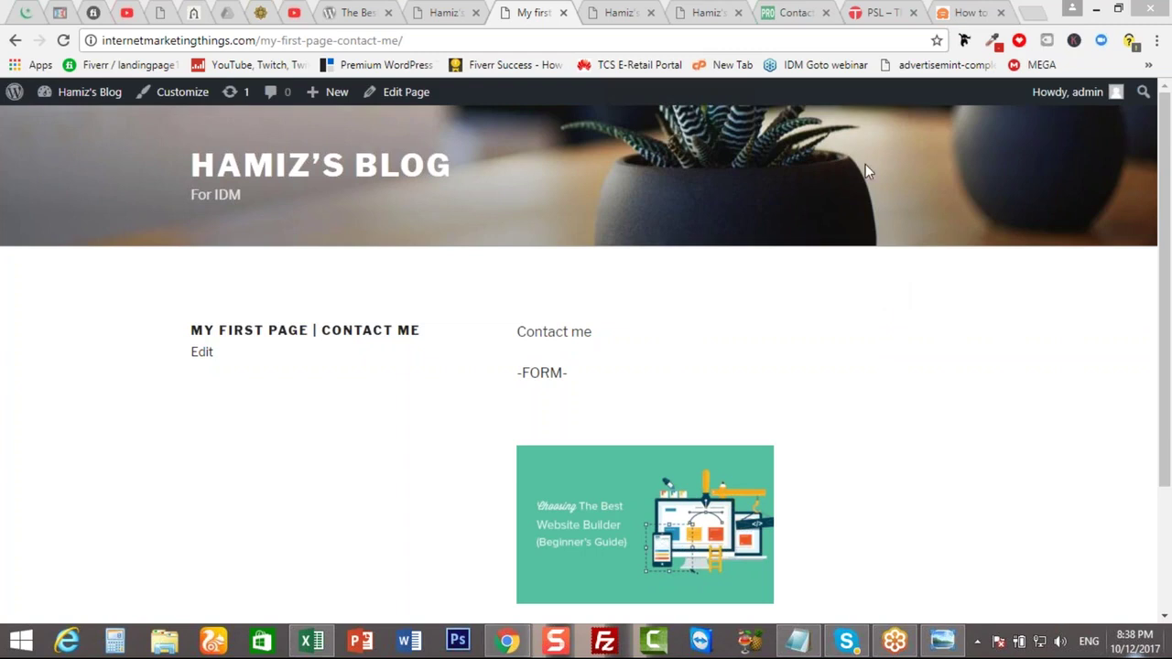
Go from the blog tab to the ProPakistani tab and load its homepage.
{"action": "left_click", "coordinate": [628, 9]}
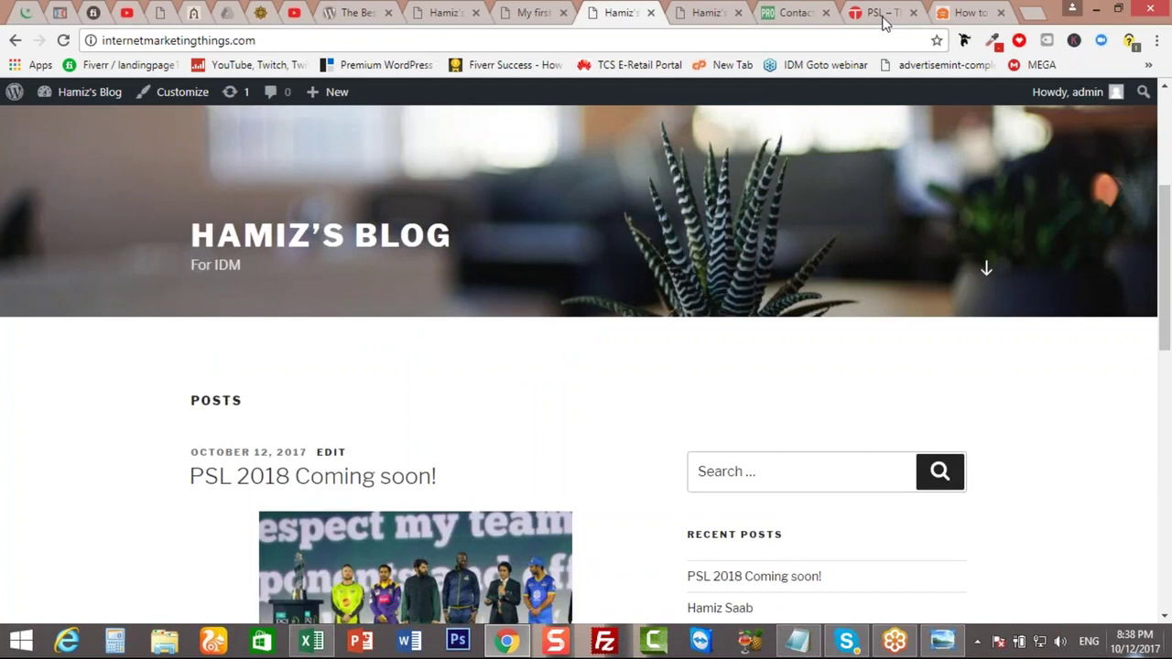
{"action": "left_click", "coordinate": [789, 12]}
{"action": "left_click", "coordinate": [205, 95]}
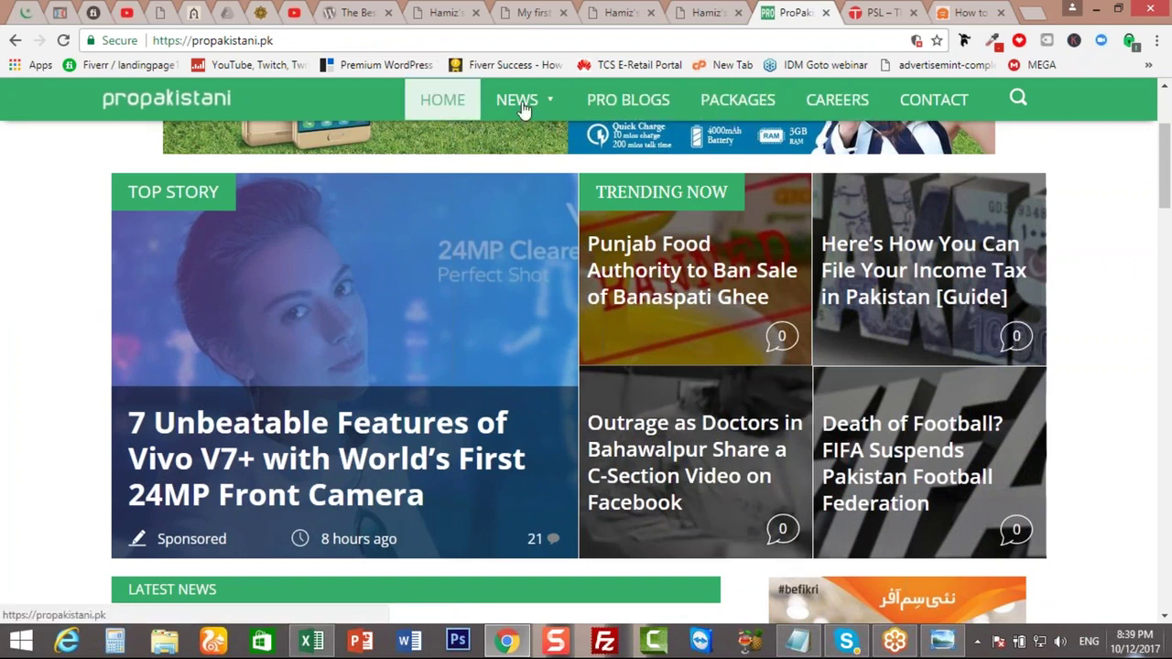
Browse ProPakistani's Gadgets news category.
{"action": "mouse_move", "coordinate": [531, 105]}
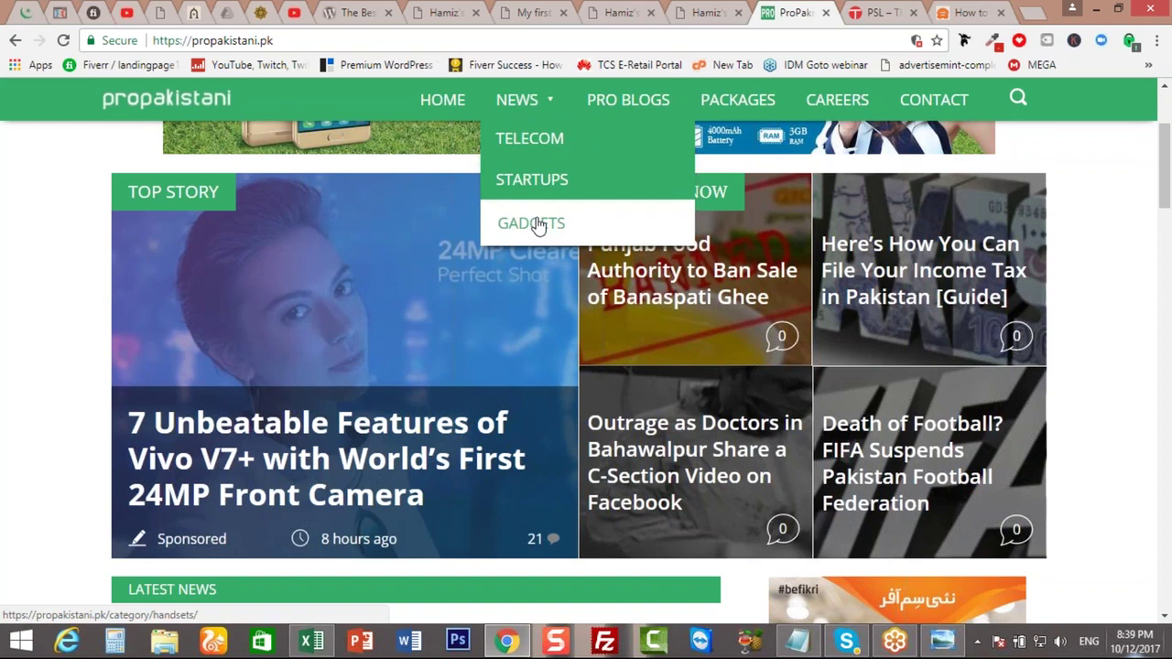
{"action": "left_click", "coordinate": [538, 225]}
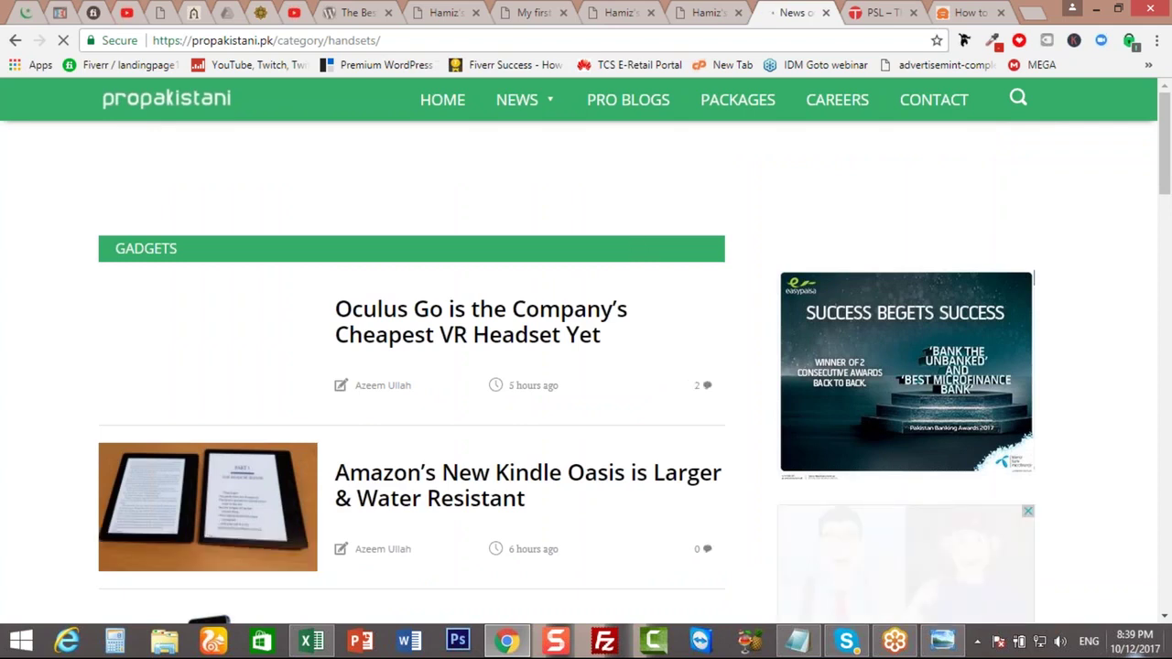
{"action": "scroll", "coordinate": [3, 409], "scroll_direction": "down", "scroll_amount": 1}
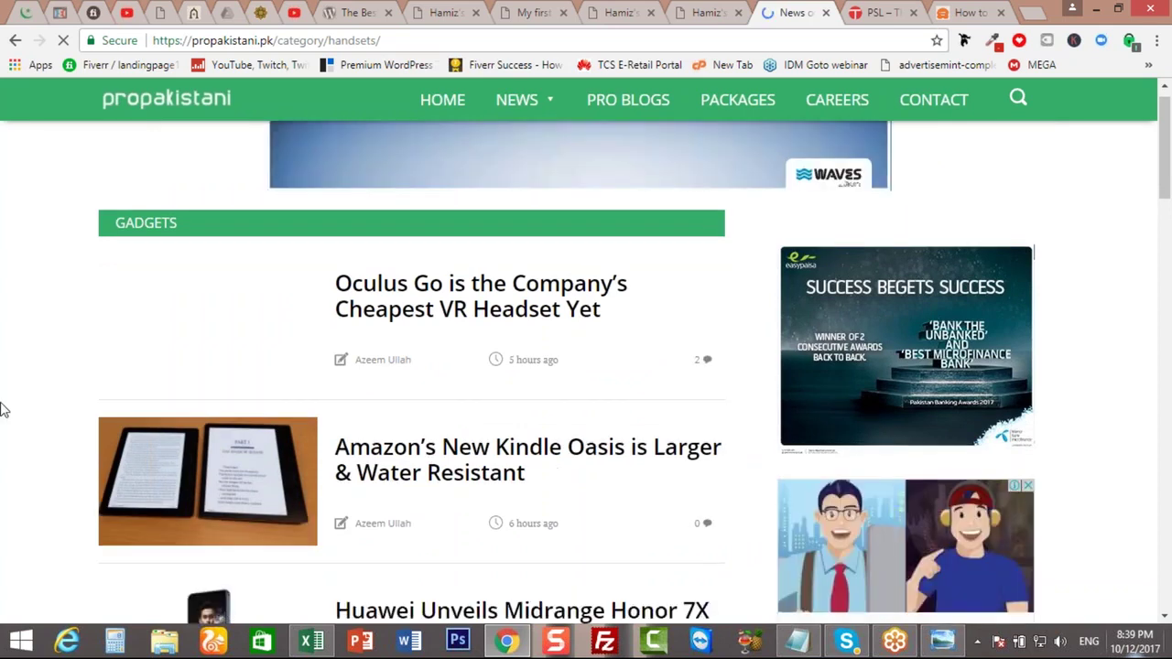
{"action": "scroll", "coordinate": [3, 410], "scroll_direction": "down", "scroll_amount": 6}
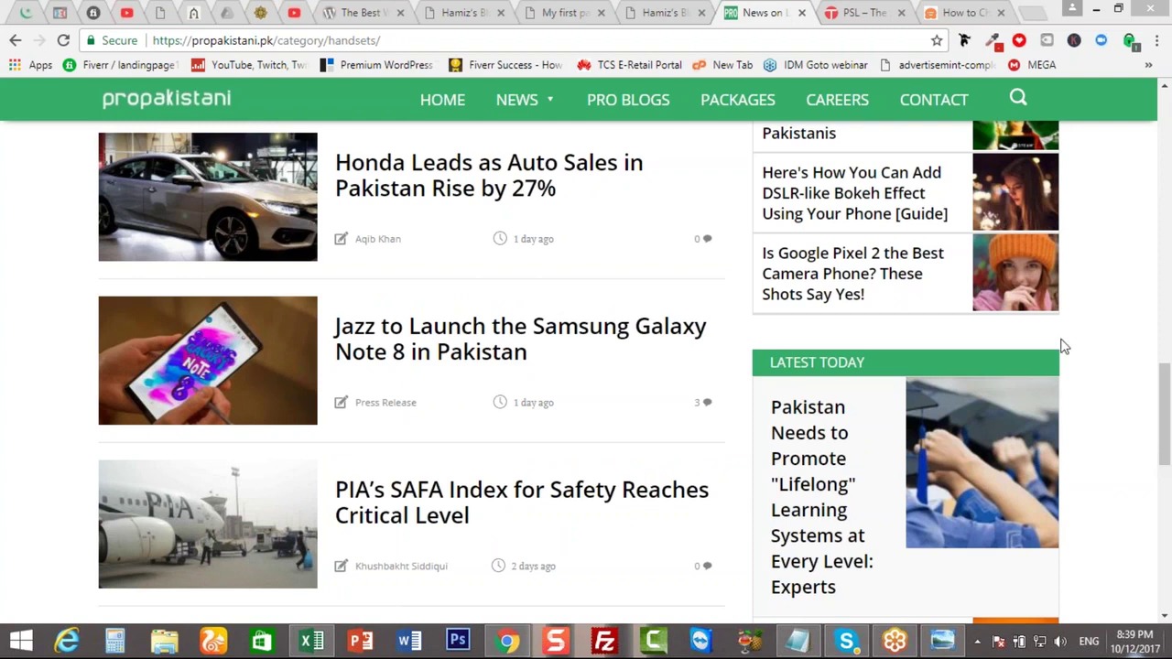
Close the leftover research tabs and go to the blog's admin Dashboard.
{"action": "left_click", "coordinate": [867, 11]}
{"action": "left_click", "coordinate": [567, 11]}
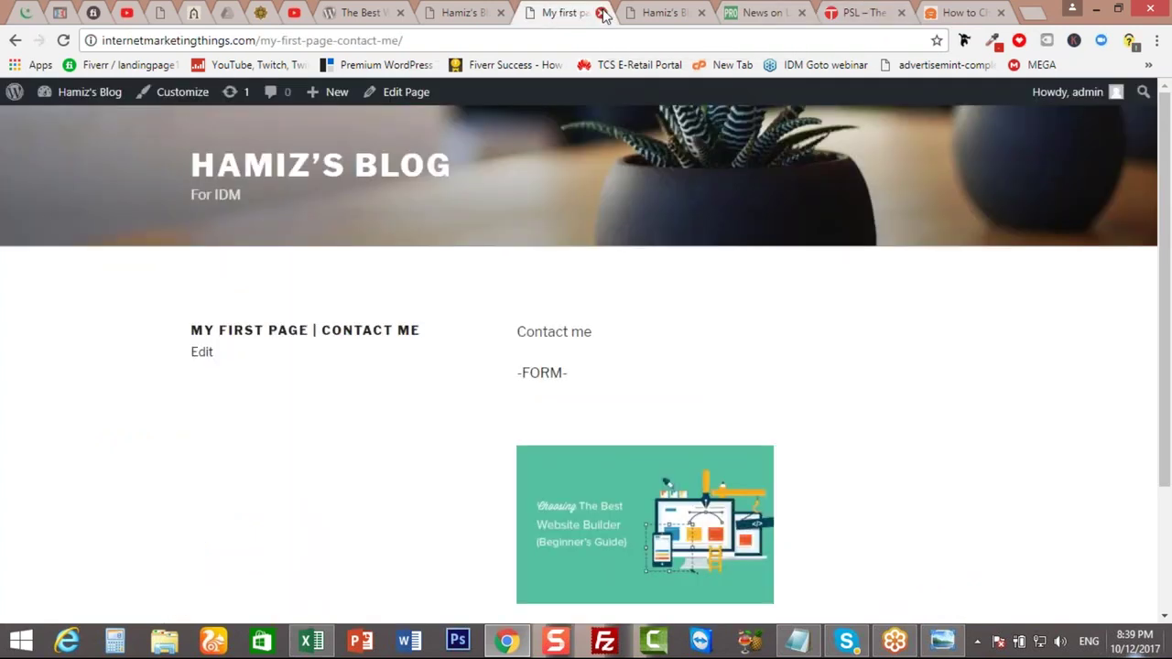
{"action": "left_click", "coordinate": [602, 13]}
{"action": "left_click", "coordinate": [602, 13]}
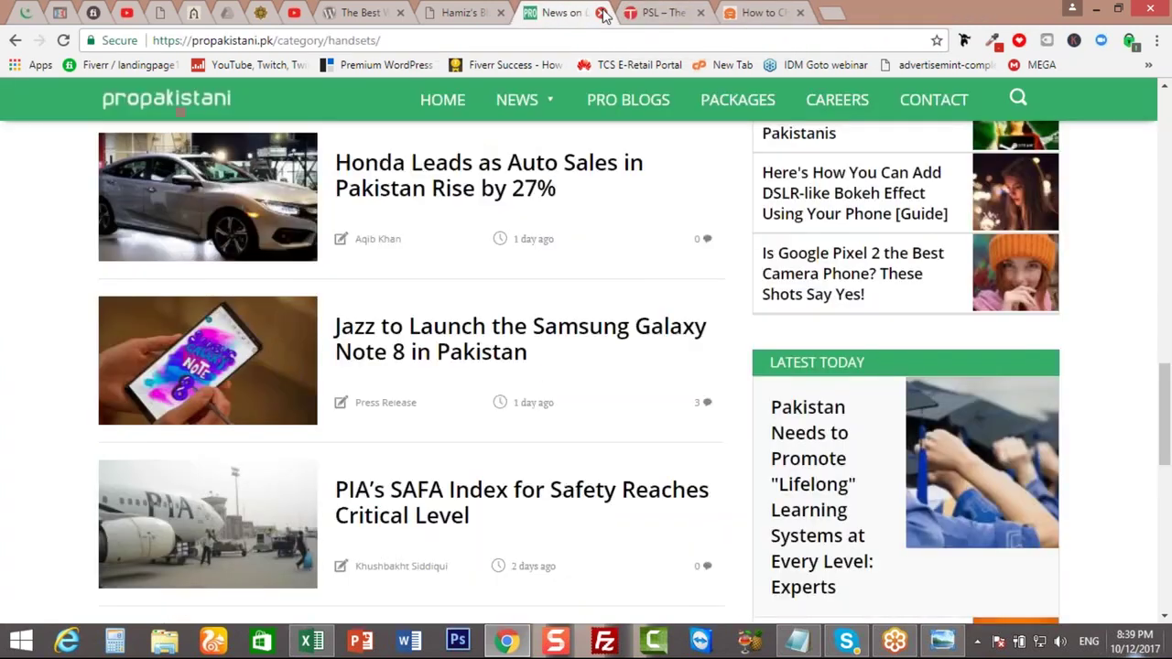
{"action": "left_click", "coordinate": [602, 13]}
{"action": "left_click", "coordinate": [601, 13]}
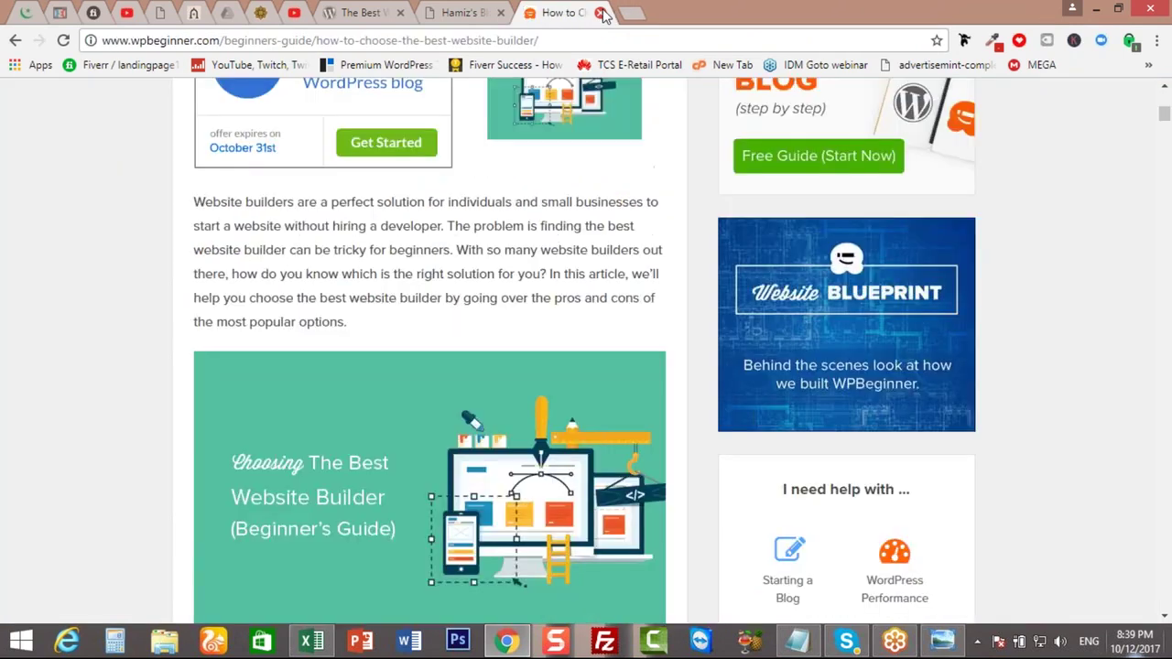
{"action": "left_click", "coordinate": [602, 13]}
{"action": "mouse_move", "coordinate": [82, 91]}
{"action": "left_click", "coordinate": [64, 123]}
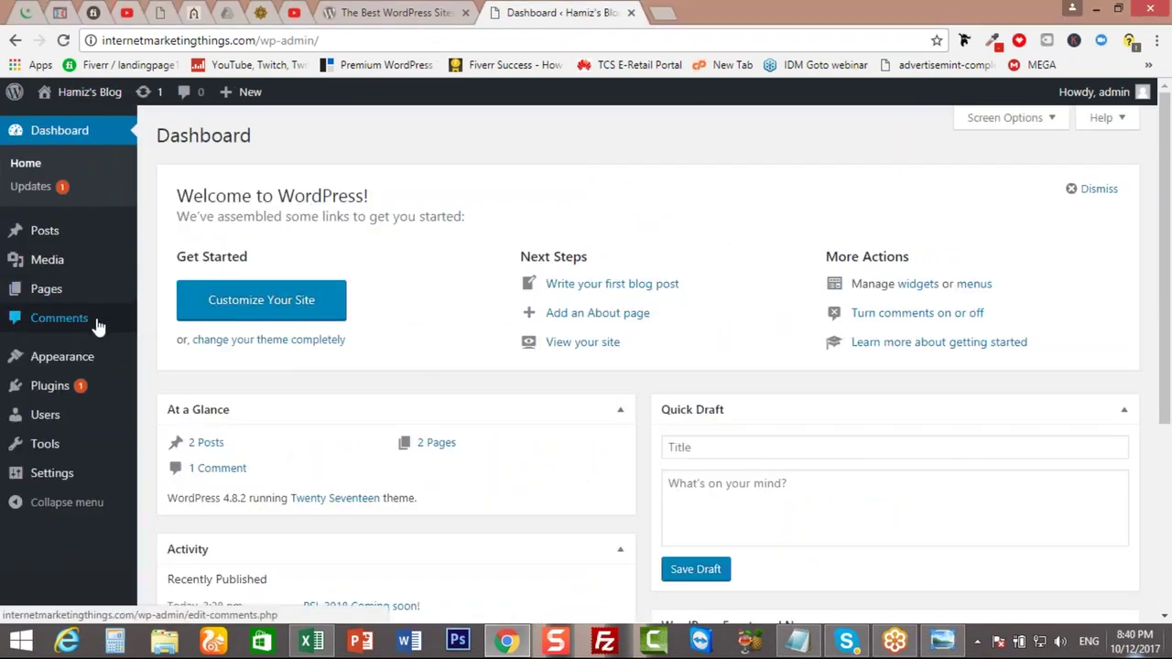
Open the live Hamiz's Blog site in a new tab.
{"action": "mouse_move", "coordinate": [96, 96]}
{"action": "right_click", "coordinate": [85, 121]}
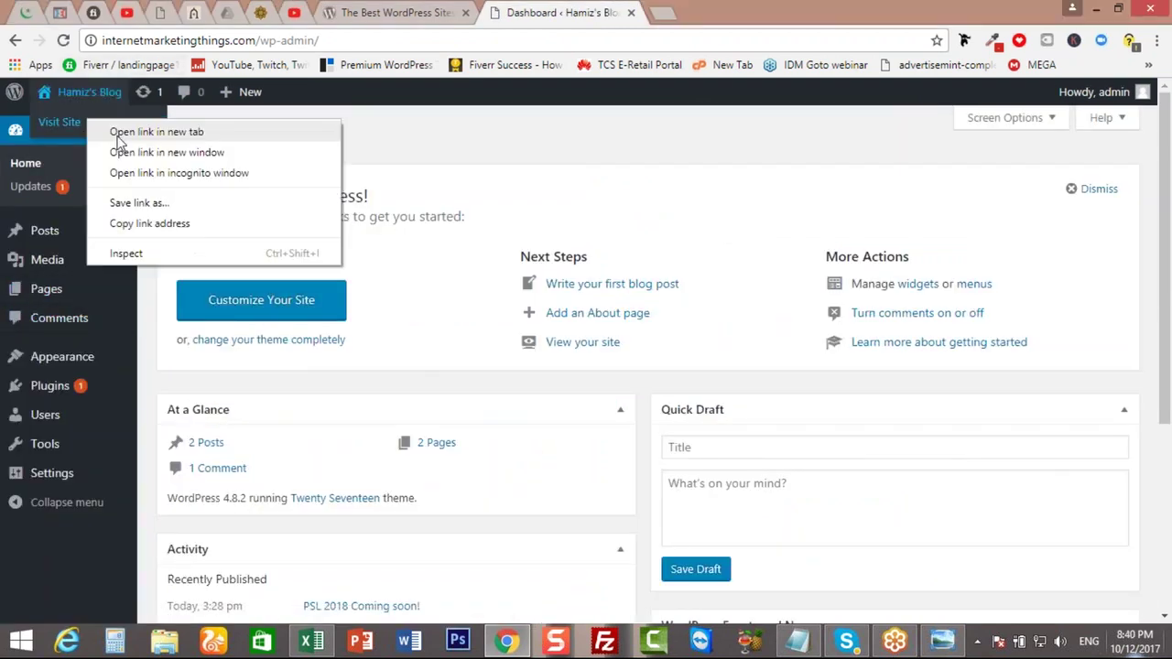
{"action": "left_click", "coordinate": [117, 137]}
{"action": "left_click", "coordinate": [703, 7]}
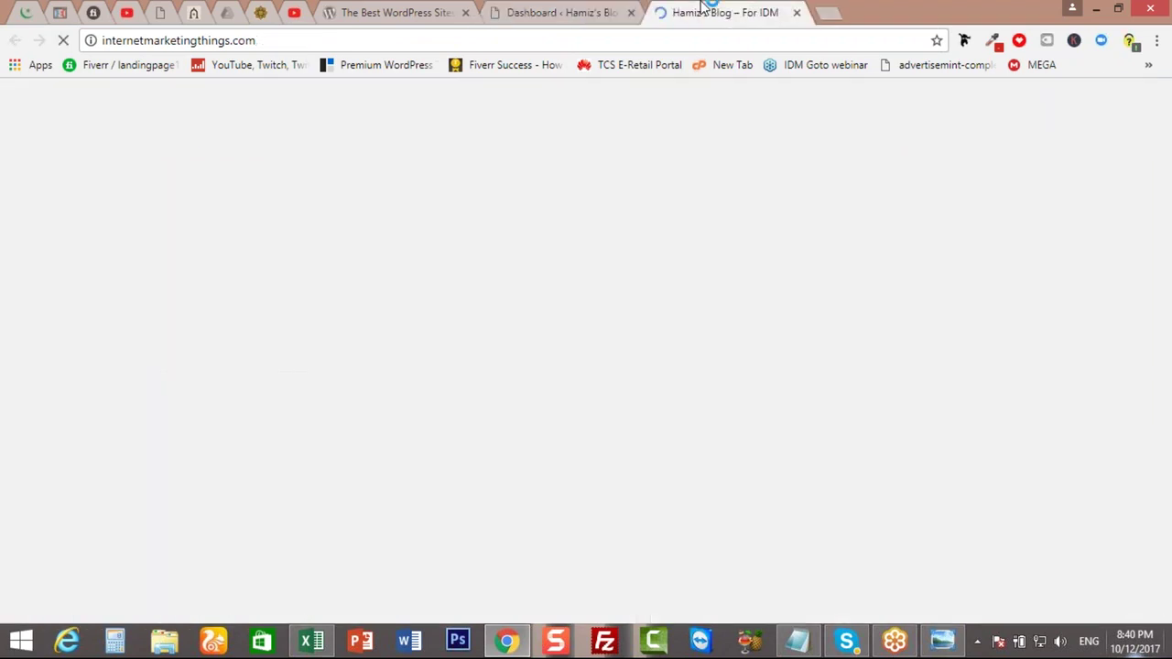
Open the 'PSL 2018 Coming soon!' post and place the cursor in Leave a Reply.
{"action": "scroll", "coordinate": [425, 394], "scroll_direction": "down", "scroll_amount": 4}
{"action": "scroll", "coordinate": [425, 395], "scroll_direction": "down", "scroll_amount": 10}
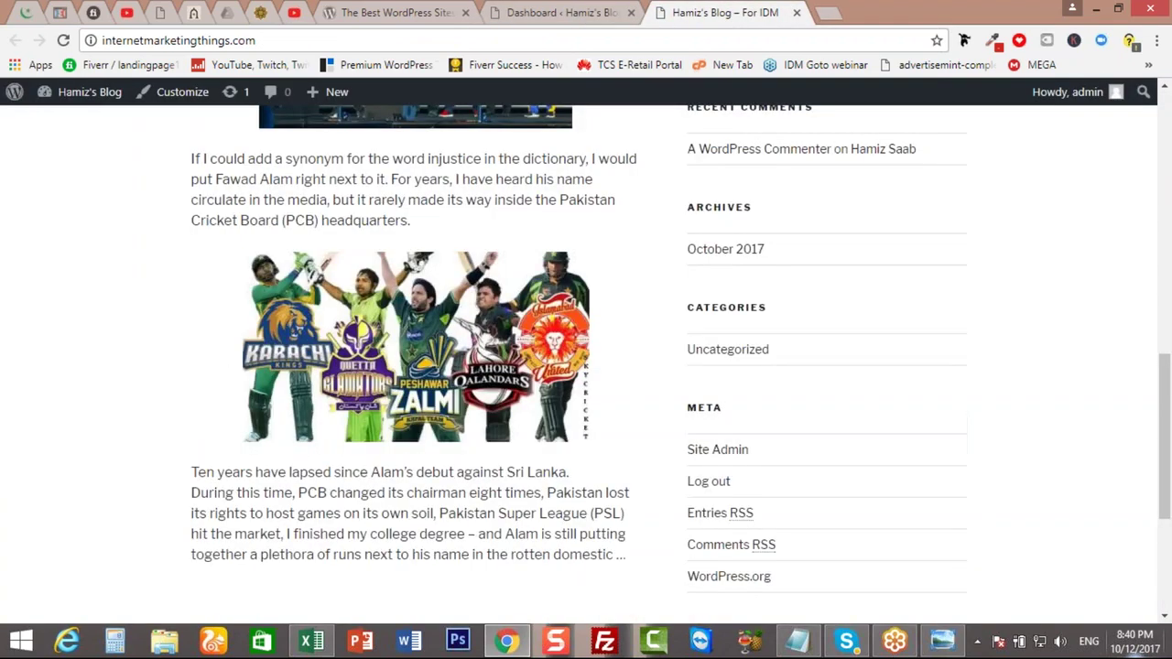
{"action": "scroll", "coordinate": [585, 366], "scroll_direction": "up", "scroll_amount": 4}
{"action": "left_click", "coordinate": [723, 118]}
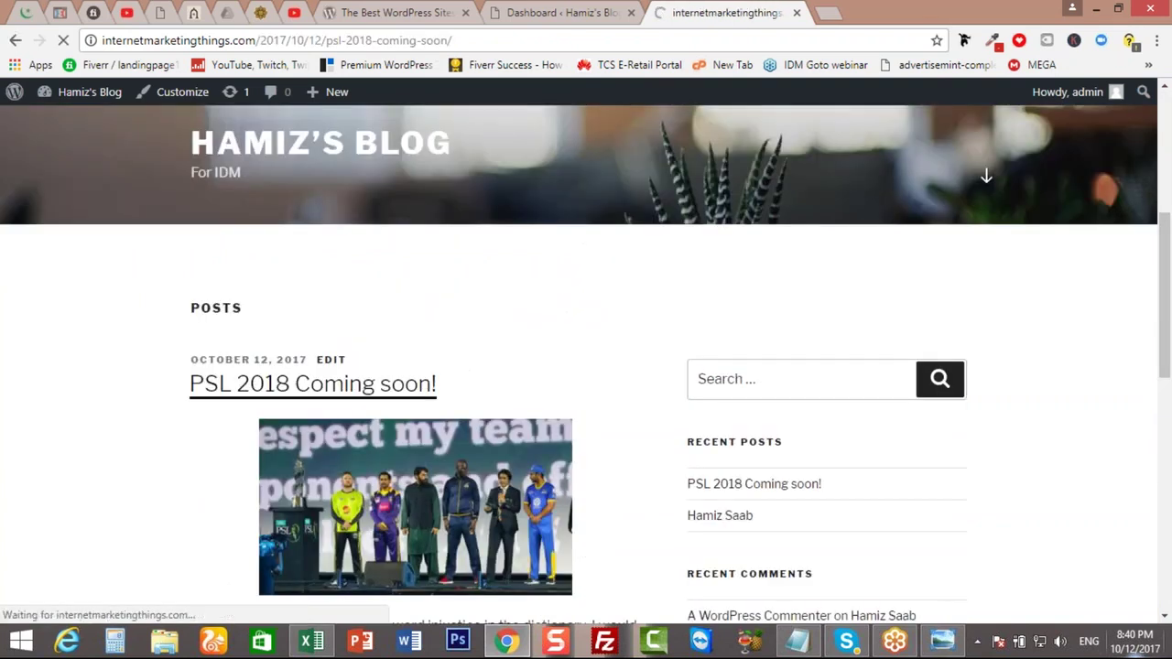
{"action": "scroll", "coordinate": [1022, 196], "scroll_direction": "down", "scroll_amount": 10}
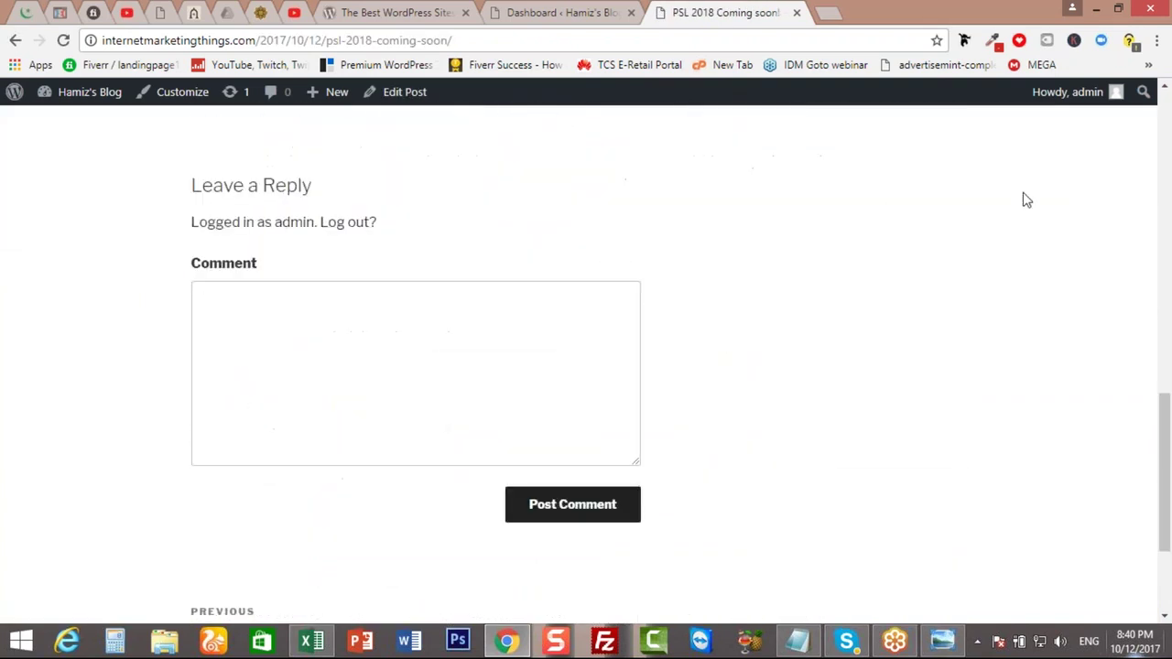
{"action": "mouse_move", "coordinate": [1066, 98]}
{"action": "left_click", "coordinate": [479, 292]}
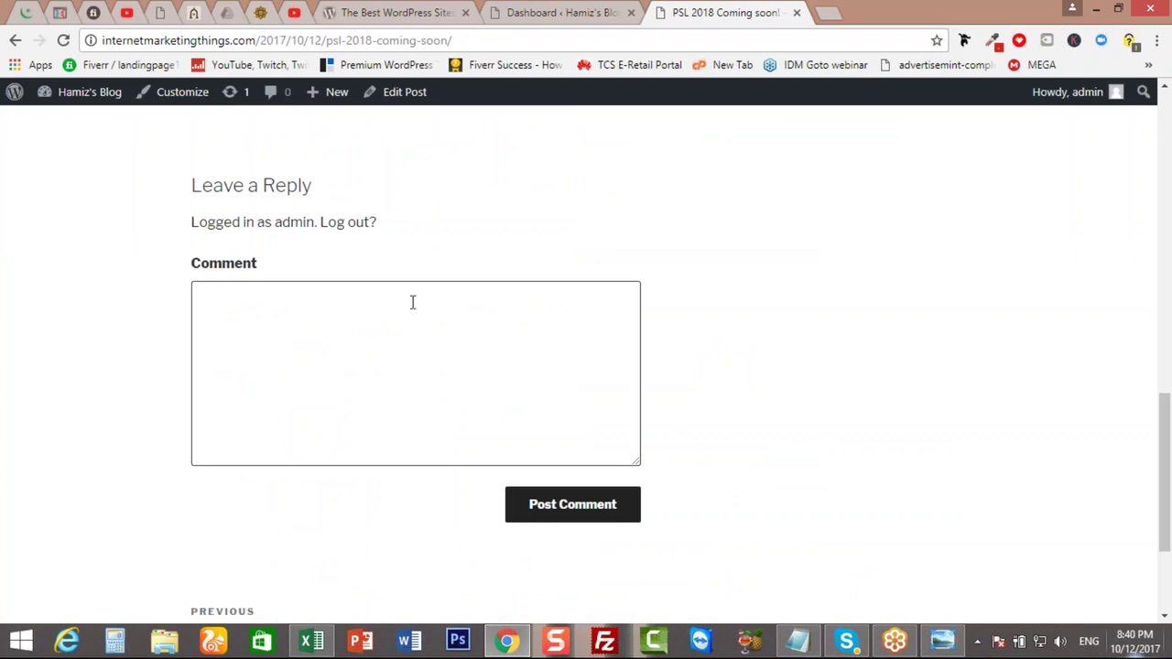
Post the comment 'This is my first comment!'.
{"action": "key", "text": "Caps_Lock"}
{"action": "type", "text": "THIS"}
{"action": "key", "text": "BackSpace"}
{"action": "key", "text": "BackSpace"}
{"action": "key", "text": "BackSpace"}
{"action": "key", "text": "BackSpace"}
{"action": "key", "text": "Caps_Lock"}
{"action": "type", "text": "This i"}
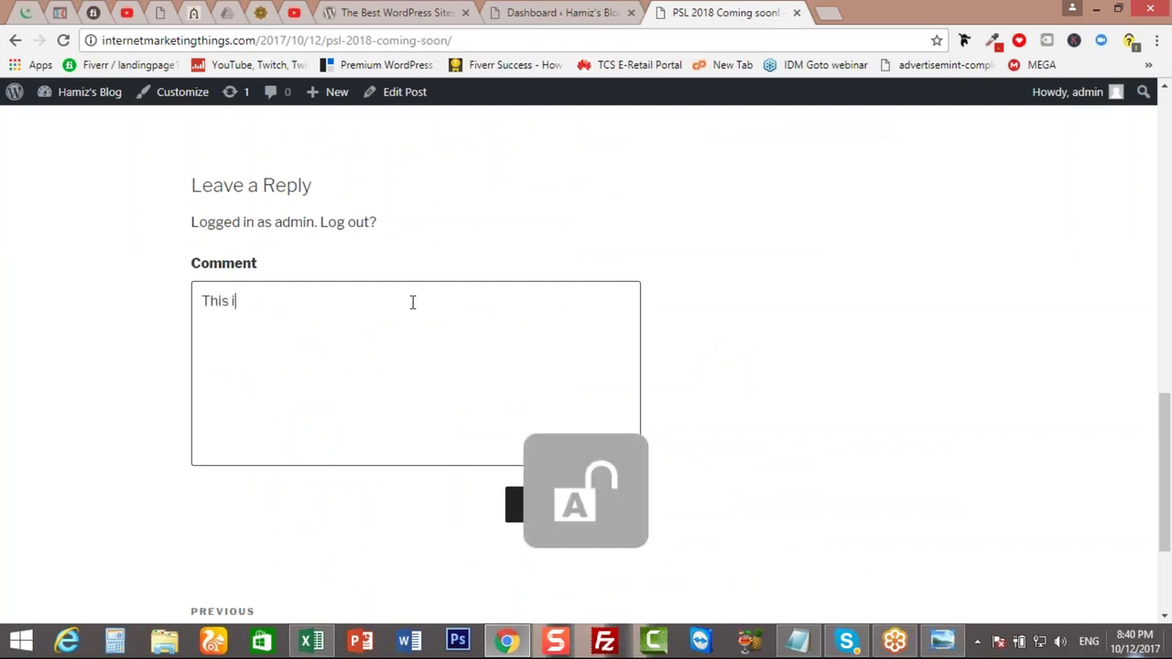
{"action": "type", "text": "s my first comment!"}
{"action": "left_click", "coordinate": [573, 503]}
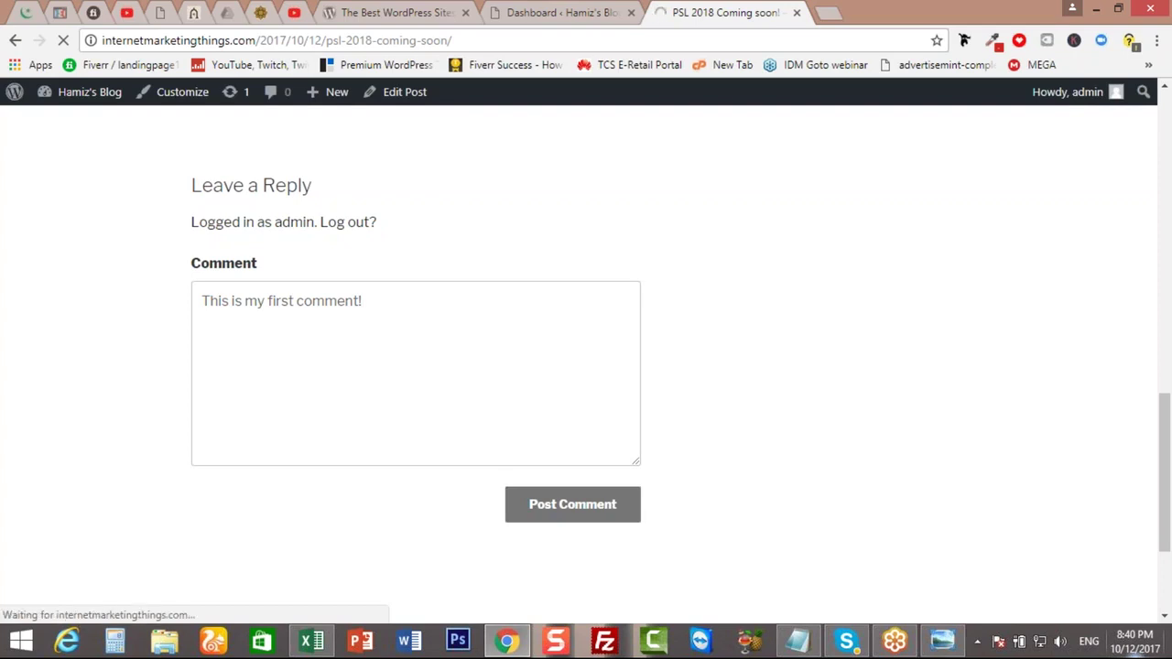
Post a second comment, 'Very great post!'.
{"action": "scroll", "coordinate": [499, 412], "scroll_direction": "up", "scroll_amount": 3}
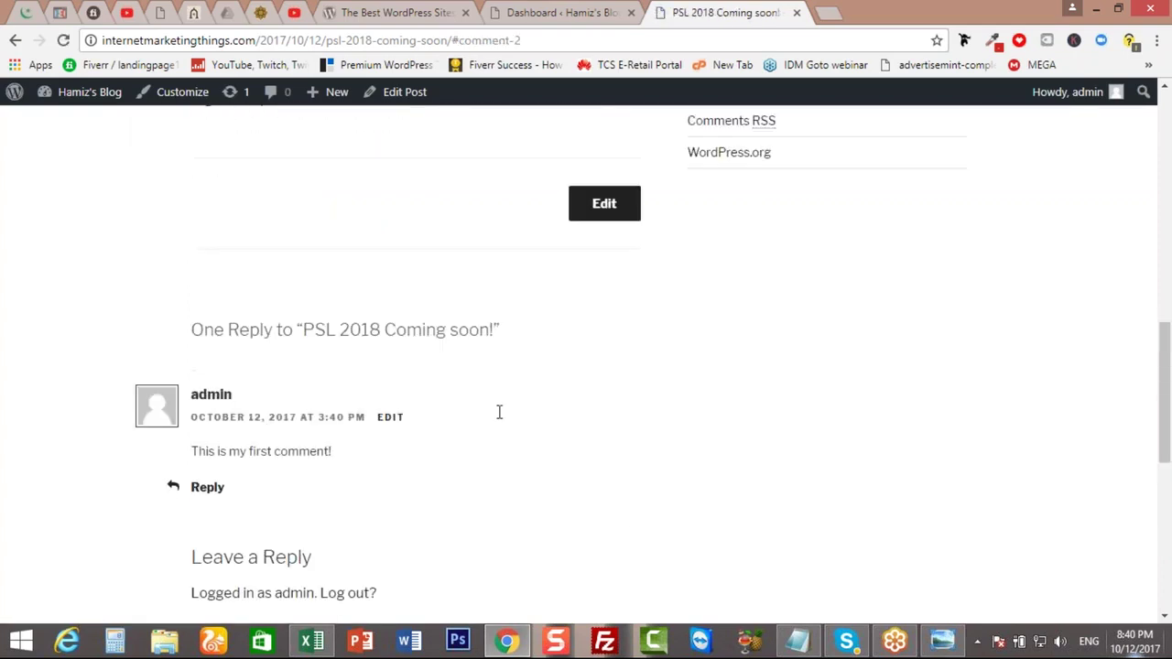
{"action": "scroll", "coordinate": [206, 494], "scroll_direction": "down", "scroll_amount": 5}
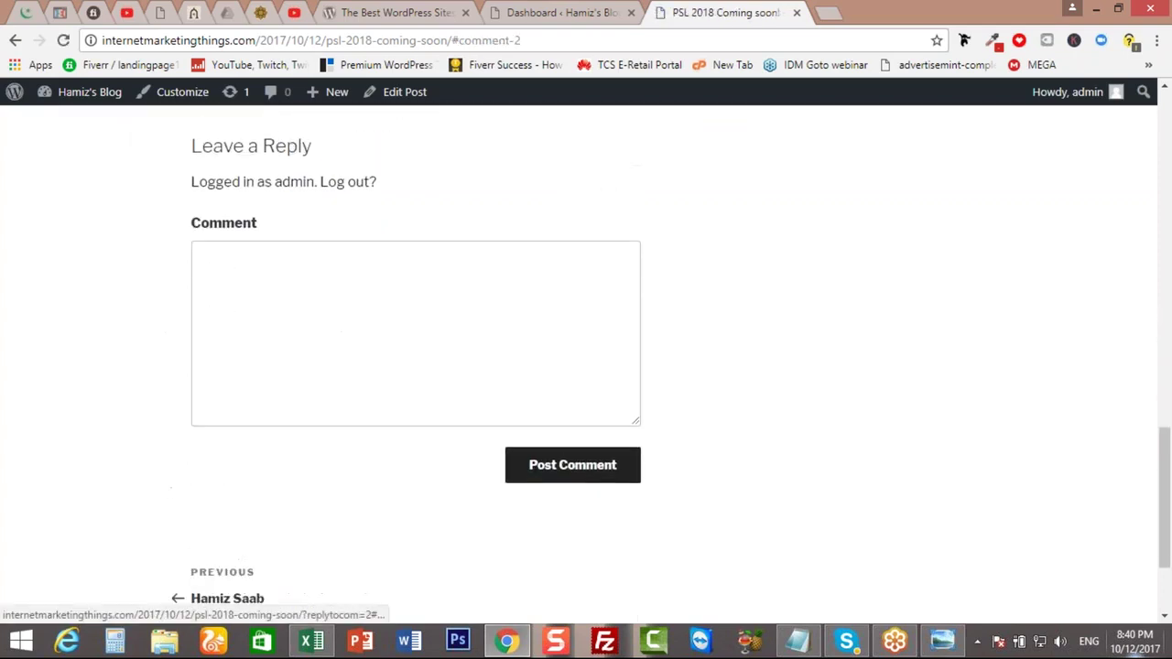
{"action": "scroll", "coordinate": [192, 210], "scroll_direction": "up", "scroll_amount": 3}
{"action": "left_click", "coordinate": [214, 455]}
{"action": "key", "text": "Caps_Lock"}
{"action": "type", "text": "V"}
{"action": "key", "text": "Caps_Lock"}
{"action": "type", "text": "ery great"}
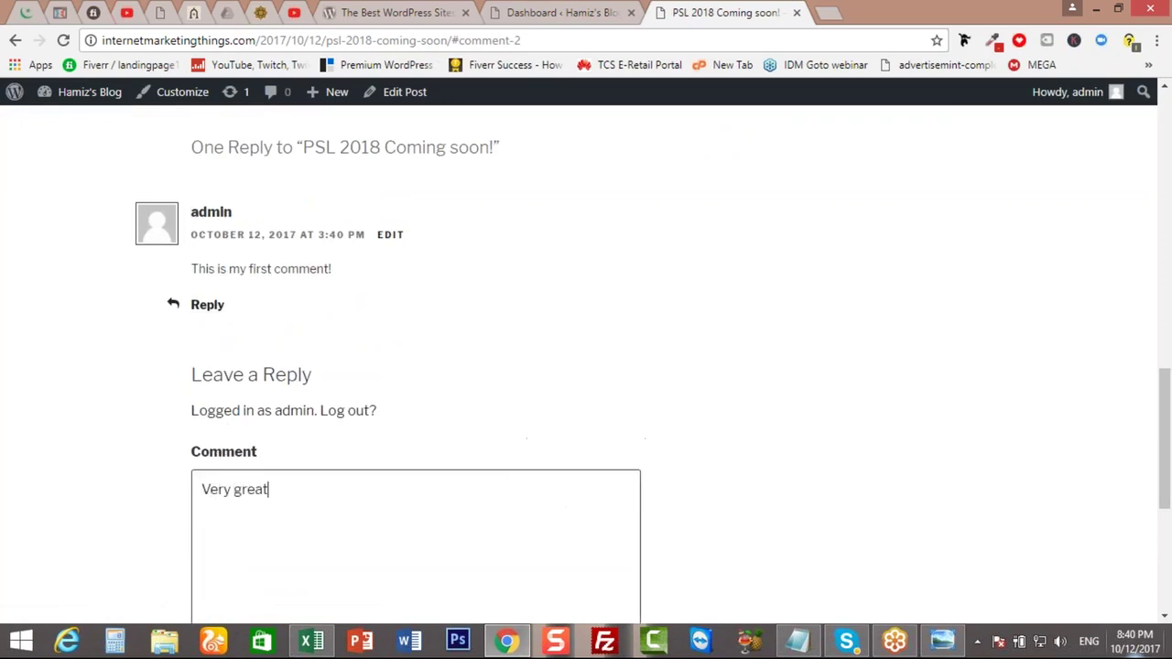
{"action": "type", "text": " post!"}
{"action": "scroll", "coordinate": [415, 367], "scroll_direction": "down", "scroll_amount": 3}
{"action": "key", "text": "Tab"}
{"action": "key", "text": "Return"}
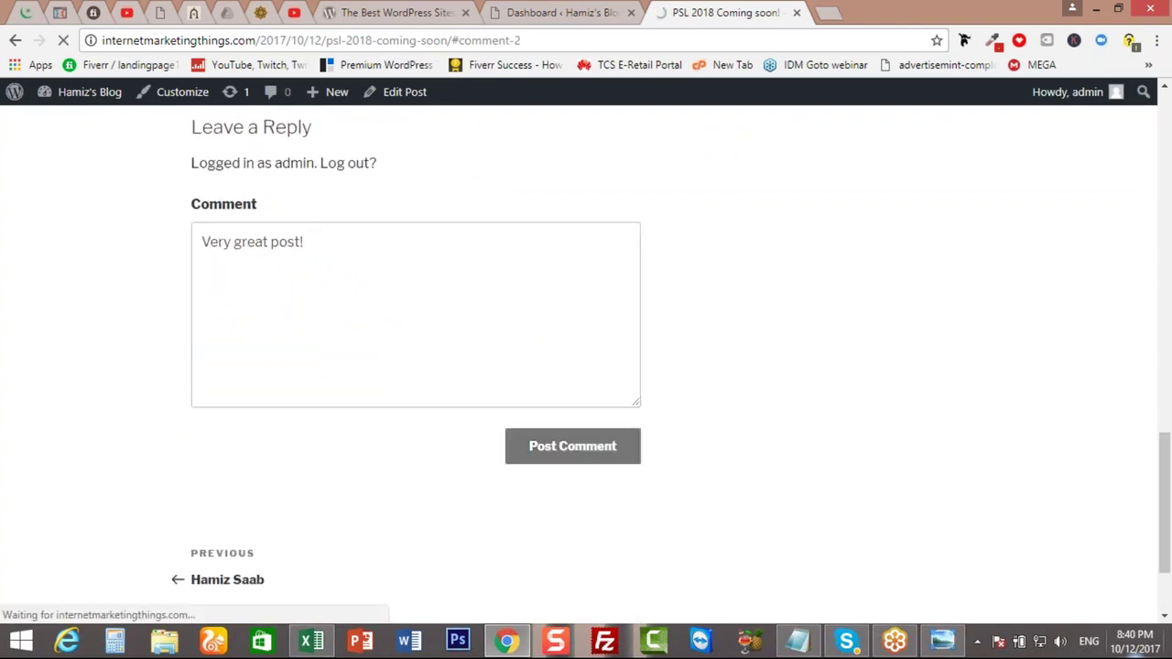
Post a third comment, 'I don't agree with what you said.'.
{"action": "scroll", "coordinate": [525, 419], "scroll_direction": "down", "scroll_amount": 1}
{"action": "left_click", "coordinate": [525, 419]}
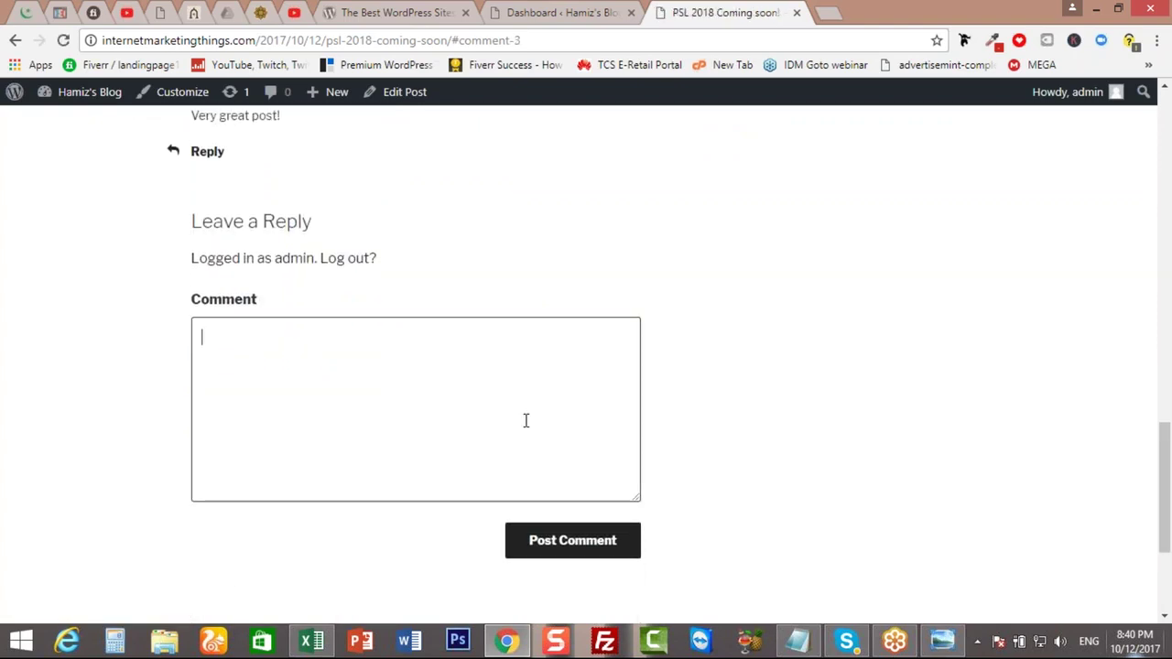
{"action": "type", "text": "I"}
{"action": "key", "text": "Caps_Lock"}
{"action": "type", "text": "don't agree wit"}
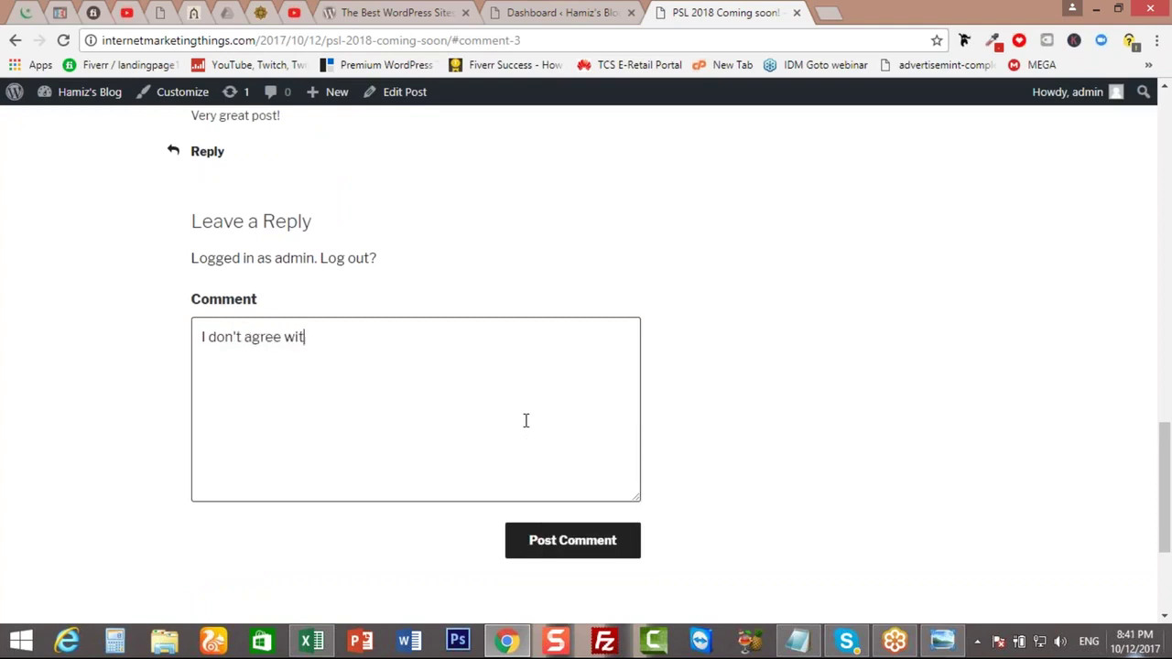
{"action": "type", "text": "h what you said."}
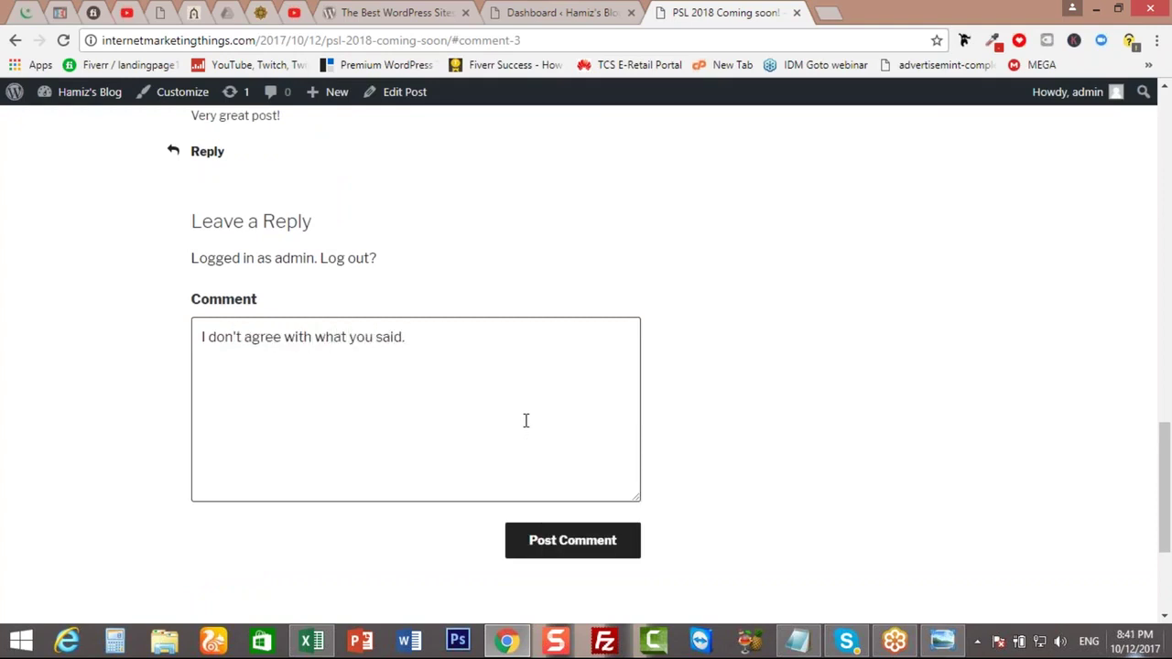
{"action": "left_click", "coordinate": [554, 540]}
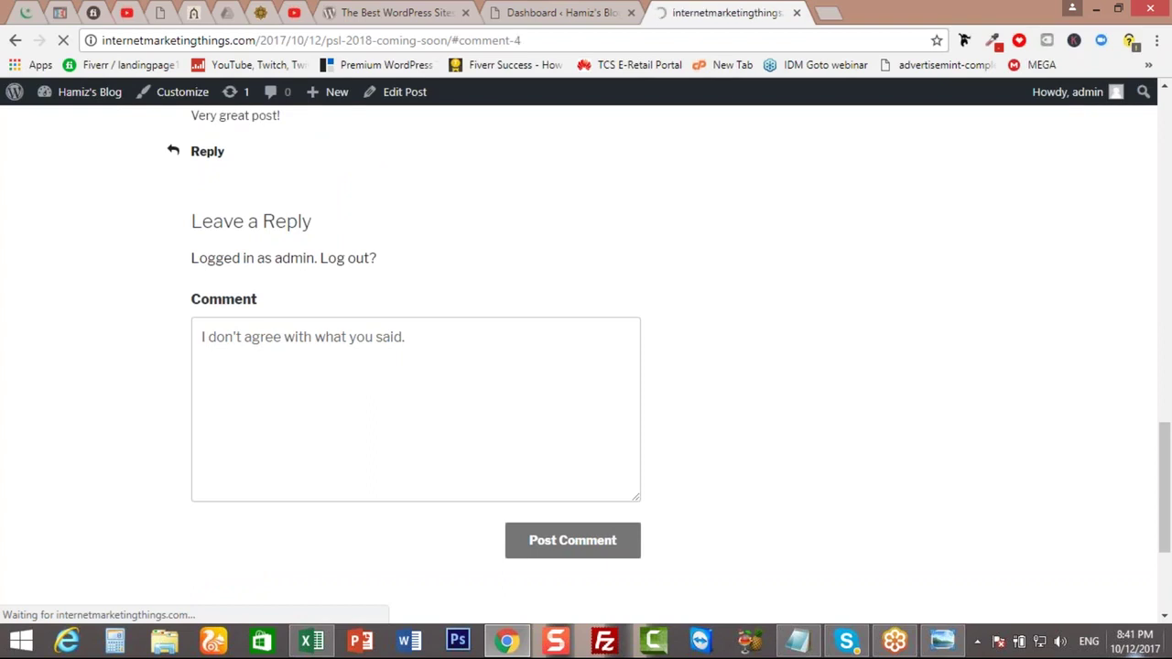
Post a fourth comment, 'PSL 2018 will be a flop show!'.
{"action": "left_click", "coordinate": [542, 472]}
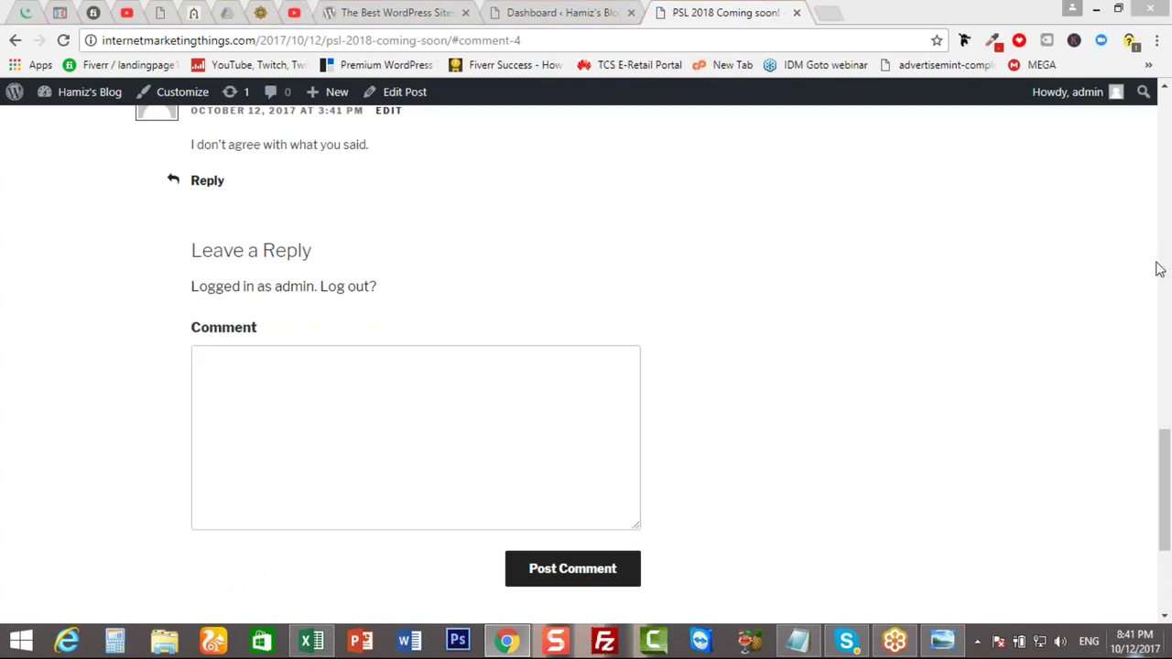
{"action": "left_click", "coordinate": [563, 384]}
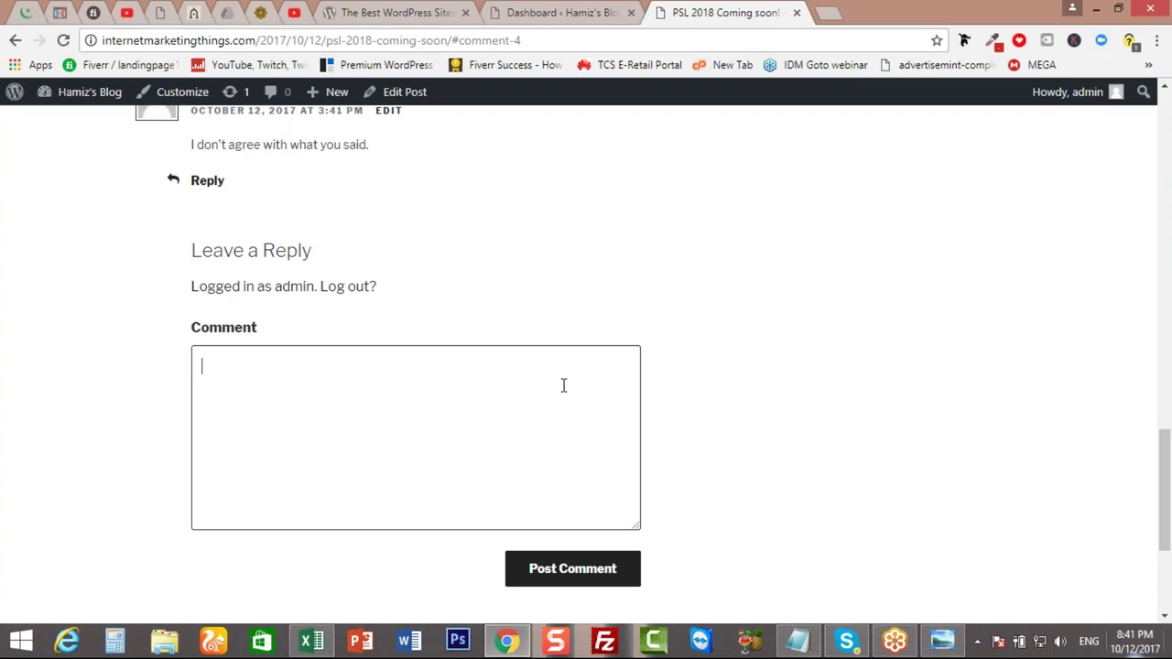
{"action": "key", "text": "Caps_Lock"}
{"action": "type", "text": "PSL 2018"}
{"action": "key", "text": "Caps_Lock"}
{"action": "type", "text": "will be a flop show!"}
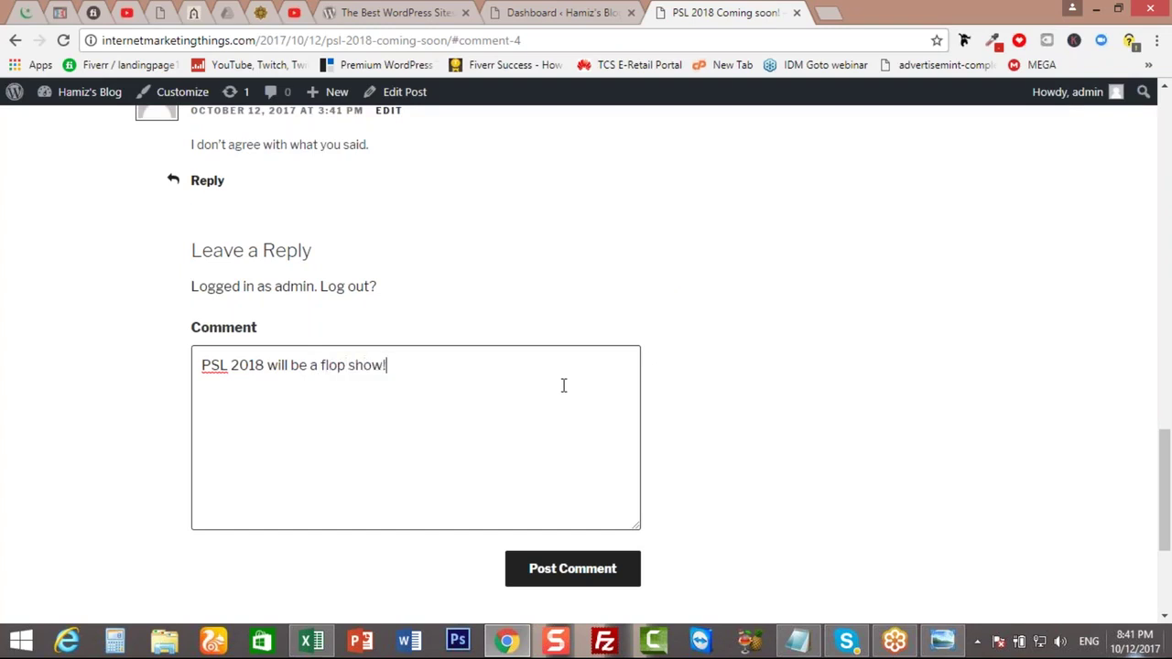
{"action": "left_click", "coordinate": [572, 569]}
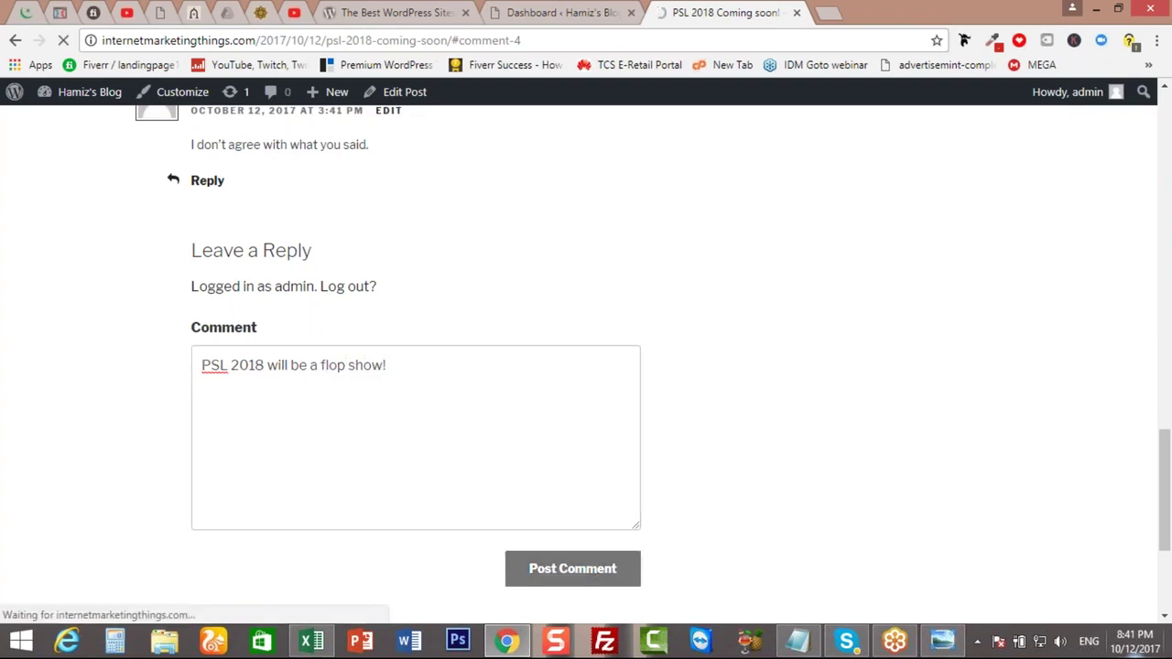
Review the four replies on the post, then return to the admin dashboard tab.
{"action": "scroll", "coordinate": [245, 213], "scroll_direction": "up", "scroll_amount": 5}
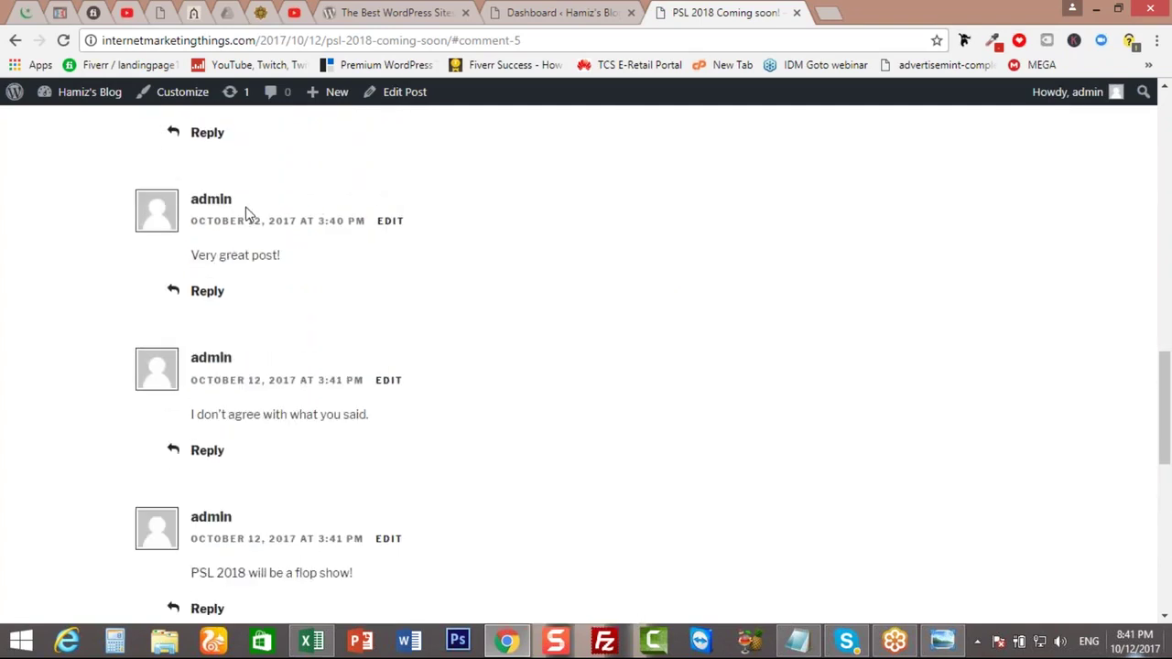
{"action": "scroll", "coordinate": [246, 220], "scroll_direction": "up", "scroll_amount": 2}
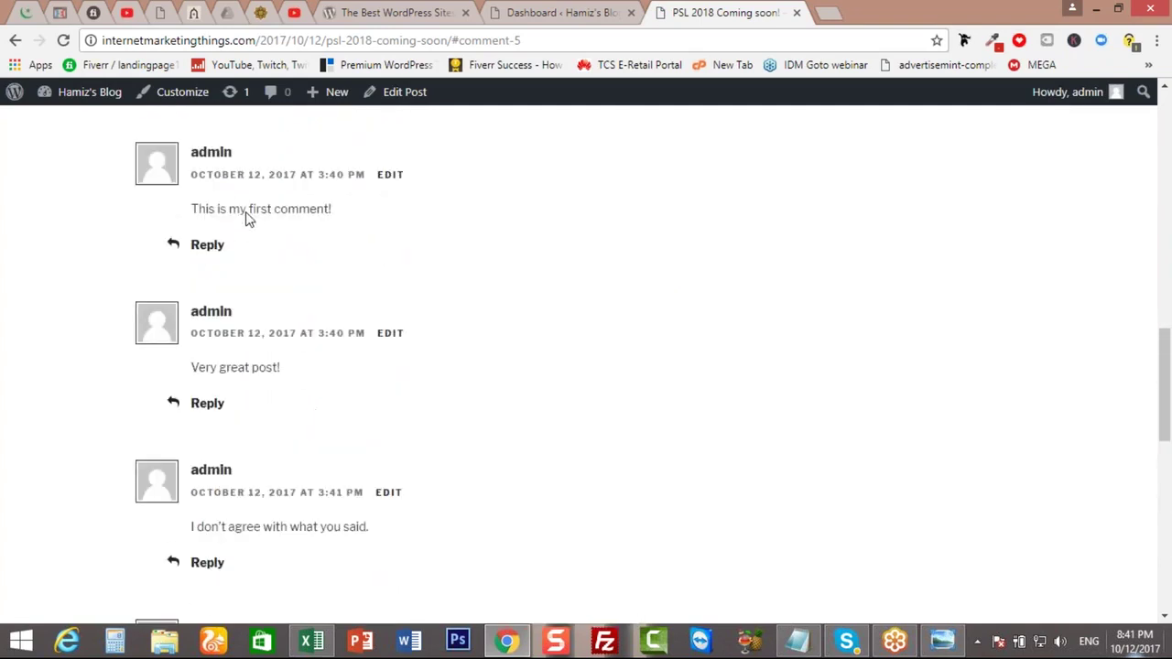
{"action": "double_click", "coordinate": [211, 312]}
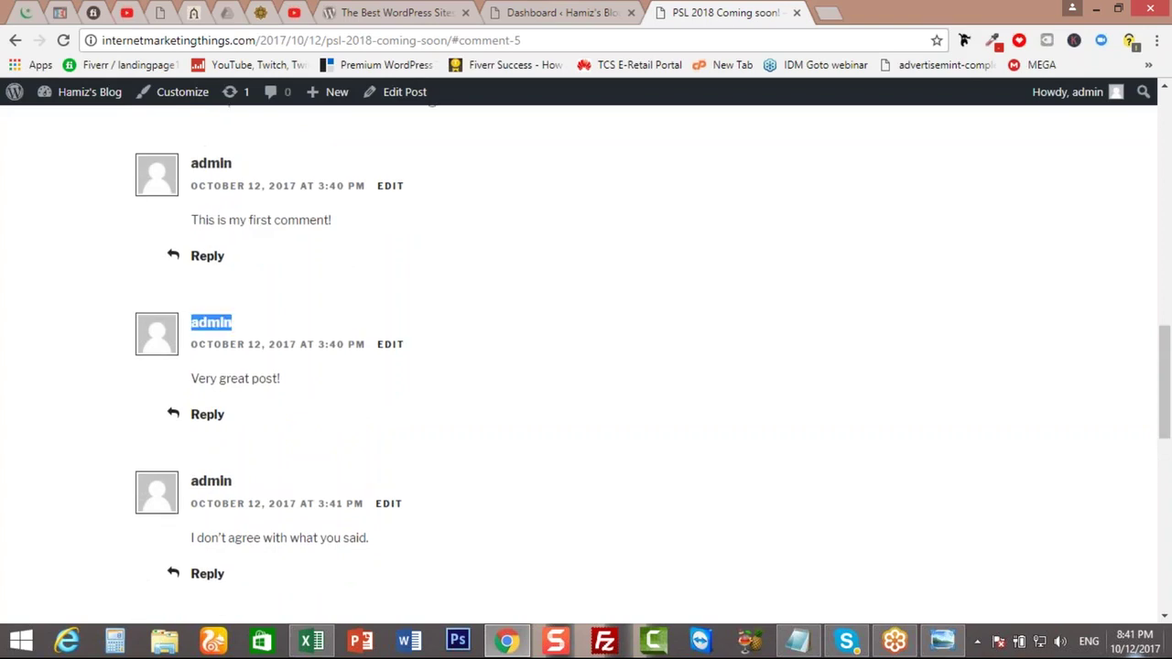
{"action": "scroll", "coordinate": [652, 373], "scroll_direction": "down", "scroll_amount": 1}
{"action": "scroll", "coordinate": [413, 492], "scroll_direction": "down", "scroll_amount": 2}
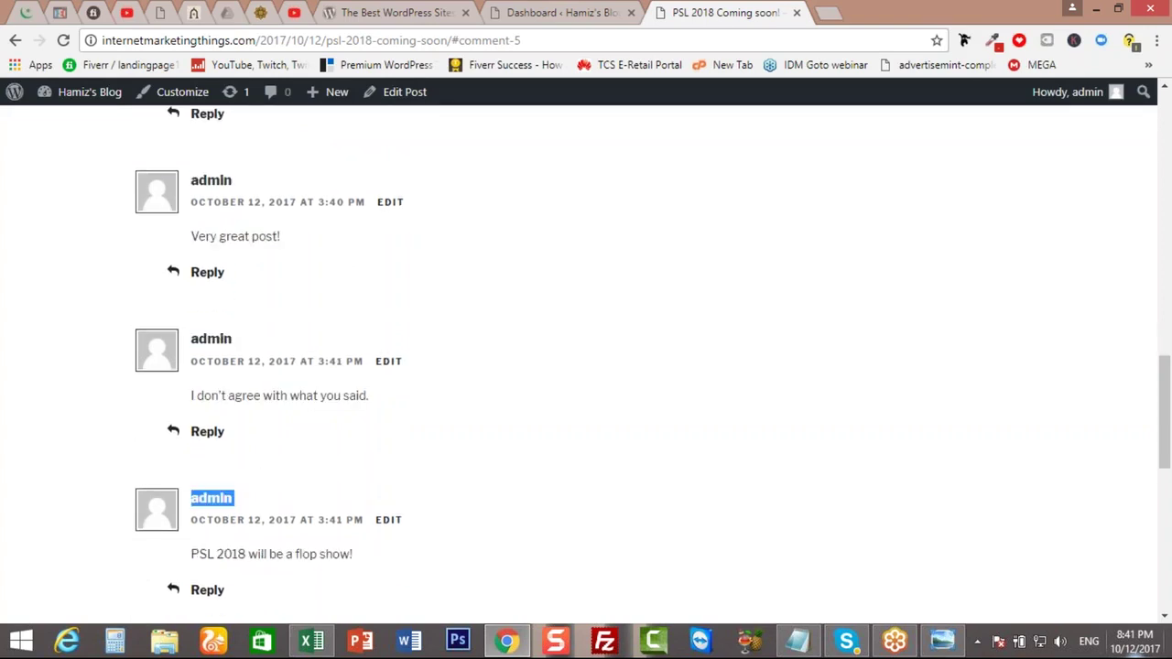
{"action": "scroll", "coordinate": [413, 492], "scroll_direction": "down", "scroll_amount": 3}
{"action": "scroll", "coordinate": [414, 496], "scroll_direction": "up", "scroll_amount": 4}
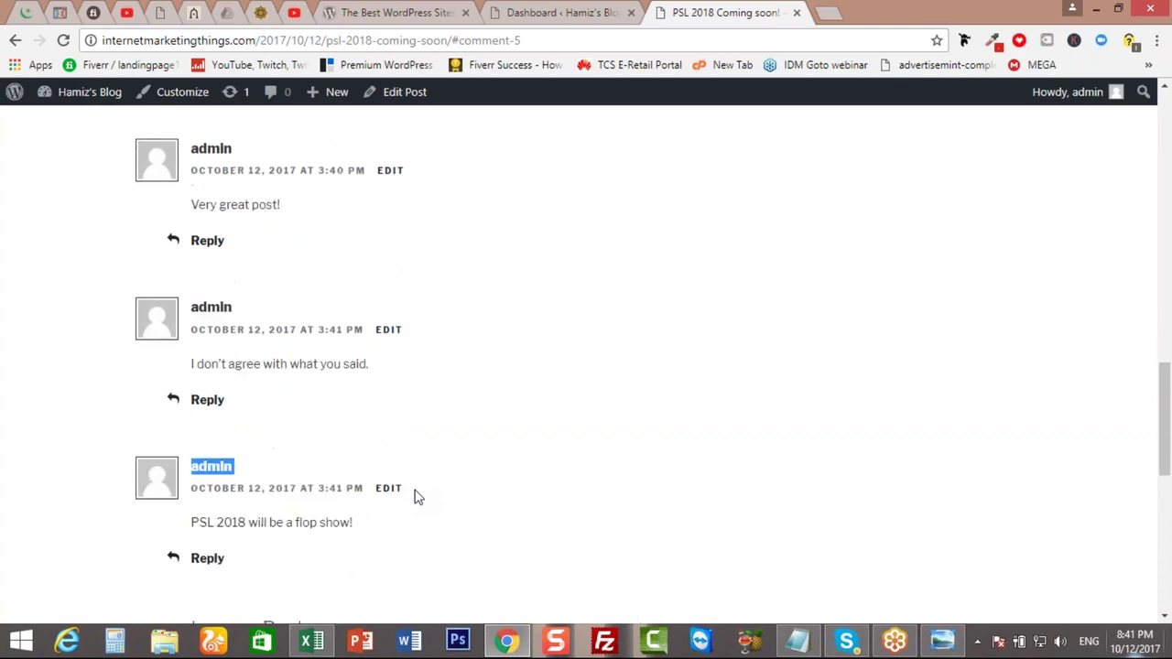
{"action": "scroll", "coordinate": [414, 496], "scroll_direction": "up", "scroll_amount": 1}
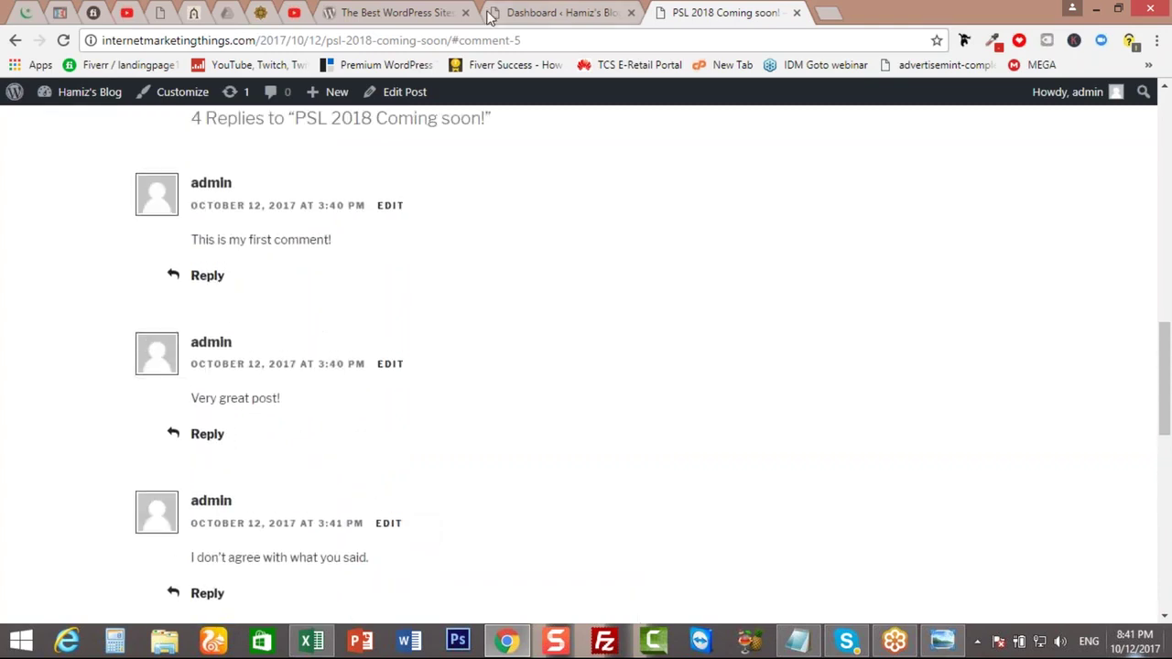
{"action": "left_click", "coordinate": [560, 13]}
From the Comments list, edit the 'PSL 2018 will be a flop show!' comment.
{"action": "left_click", "coordinate": [58, 318]}
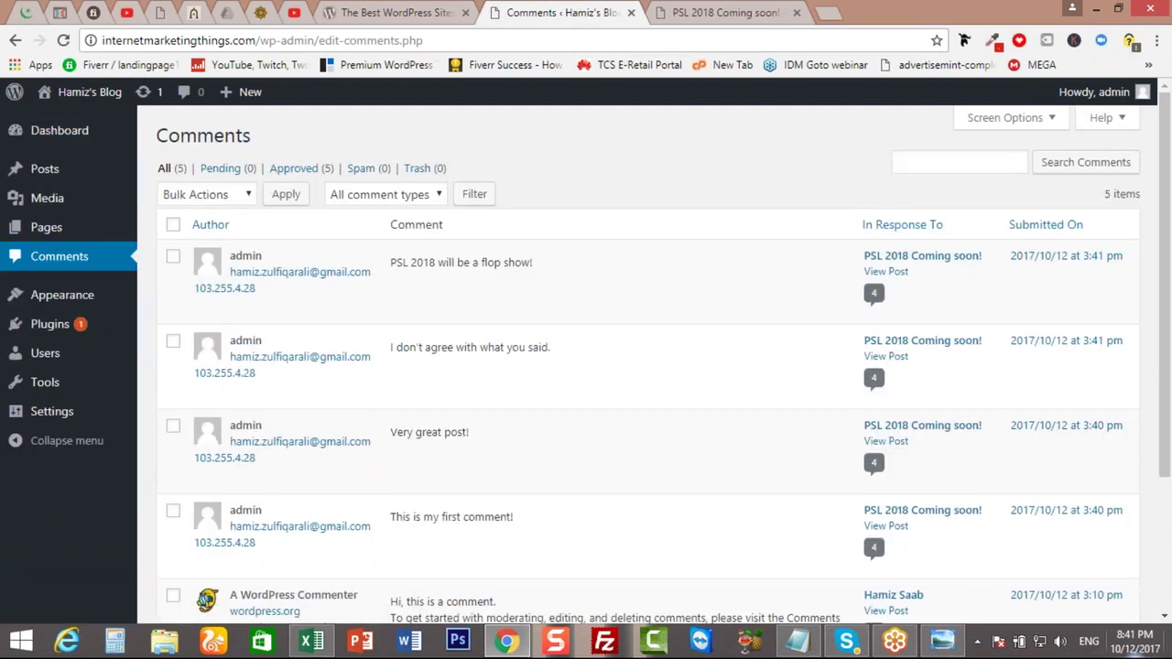
{"action": "mouse_move", "coordinate": [414, 275]}
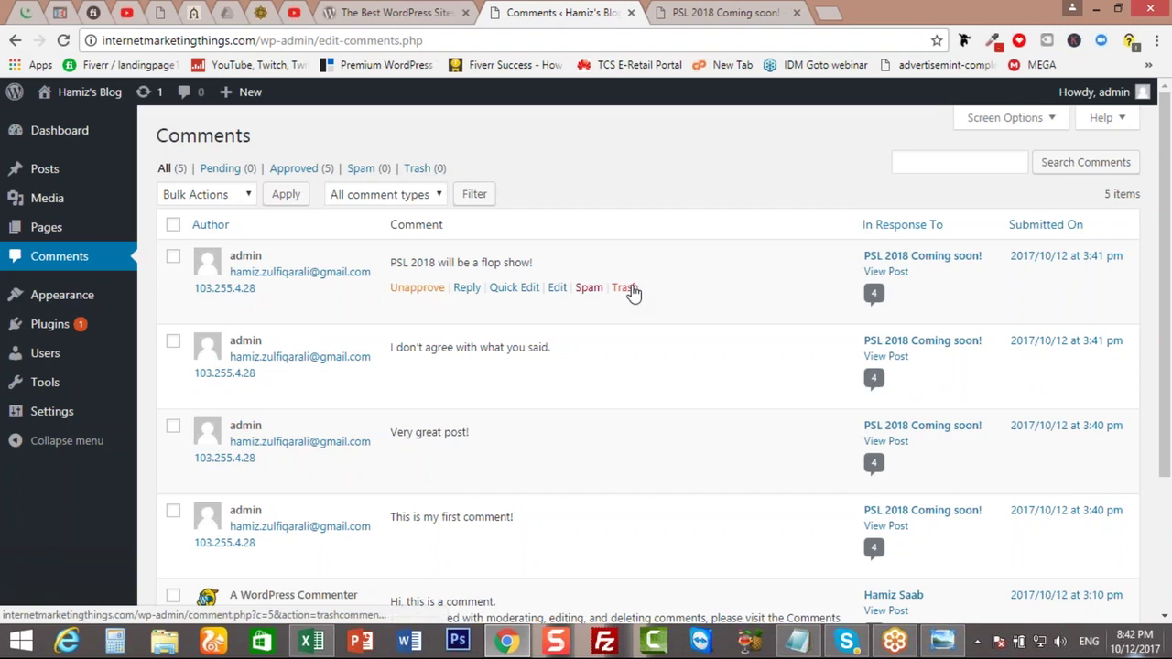
{"action": "left_click", "coordinate": [556, 287]}
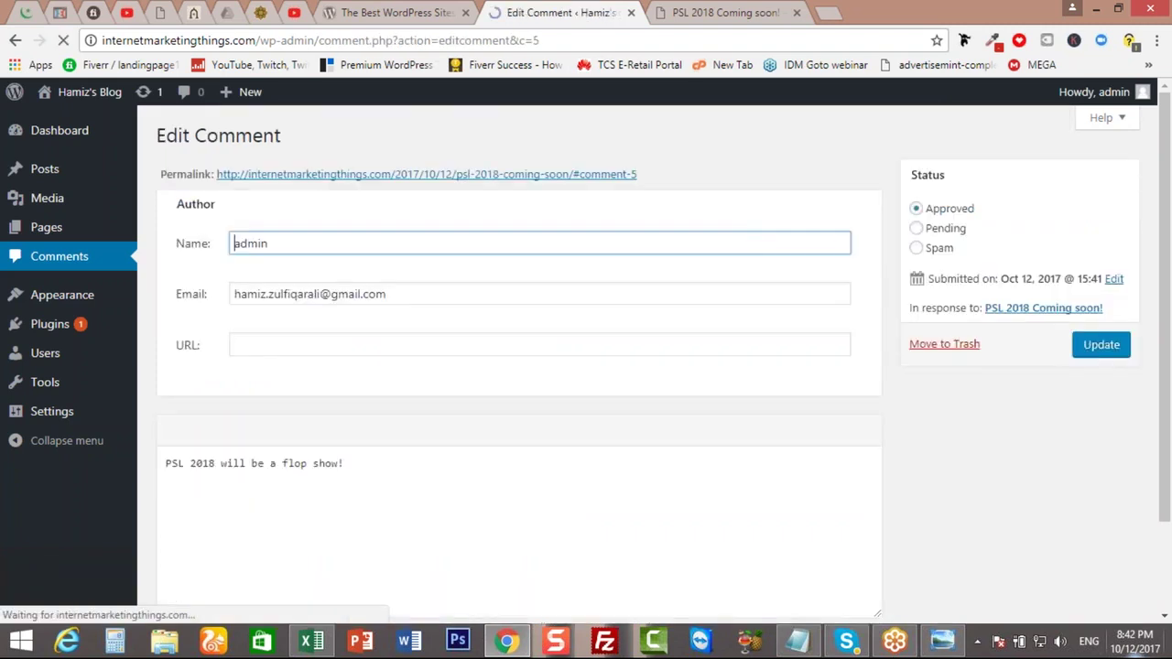
Replace 'flop' with 'another successful' in the comment and update it.
{"action": "scroll", "coordinate": [384, 351], "scroll_direction": "down", "scroll_amount": 2}
{"action": "left_click_drag", "start_coordinate": [424, 353], "coordinate": [339, 354]}
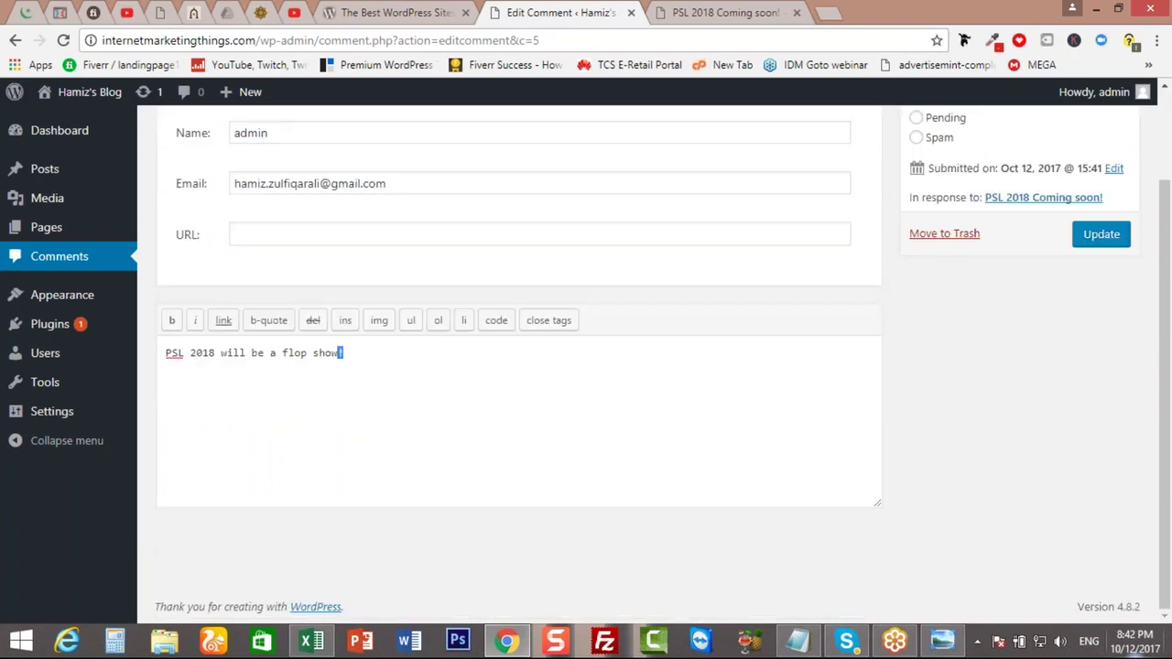
{"action": "left_click", "coordinate": [302, 149]}
{"action": "left_click_drag", "start_coordinate": [283, 353], "coordinate": [306, 353]}
{"action": "key", "text": "BackSpace"}
{"action": "key", "text": "BackSpace"}
{"action": "type", "text": "nother"}
{"action": "type", "text": " successful"}
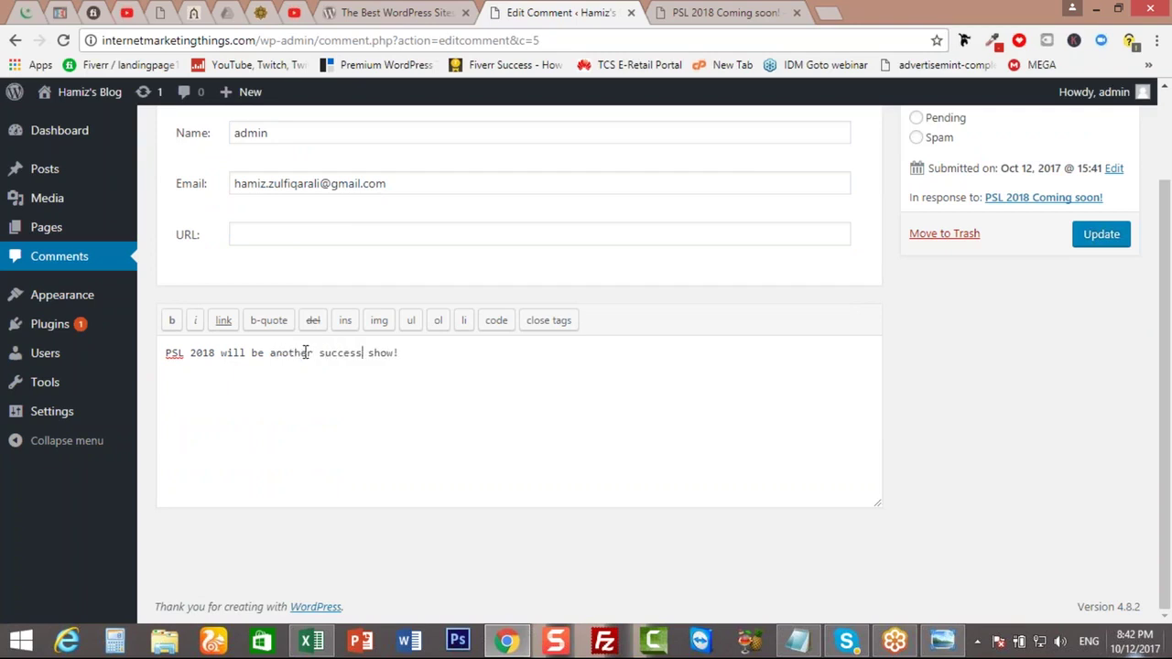
{"action": "key", "text": "BackSpace"}
{"action": "left_click", "coordinate": [1083, 234]}
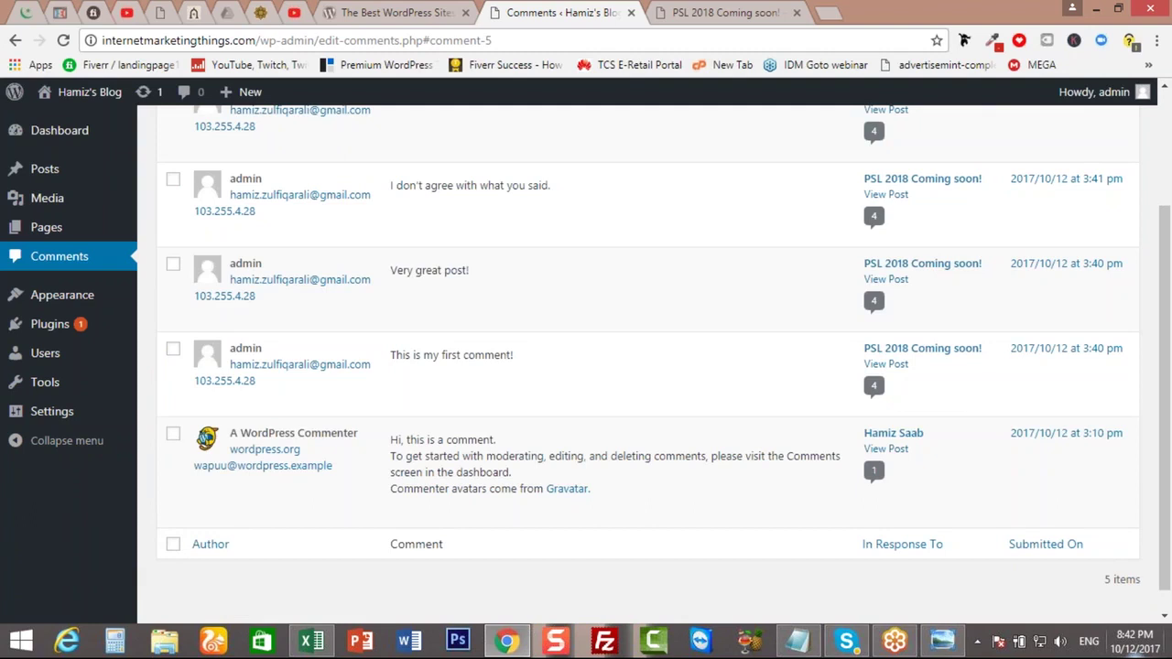
Trash 'I don't agree with what you said.' and unapprove 'This is my first comment!'.
{"action": "scroll", "coordinate": [635, 272], "scroll_direction": "up", "scroll_amount": 2}
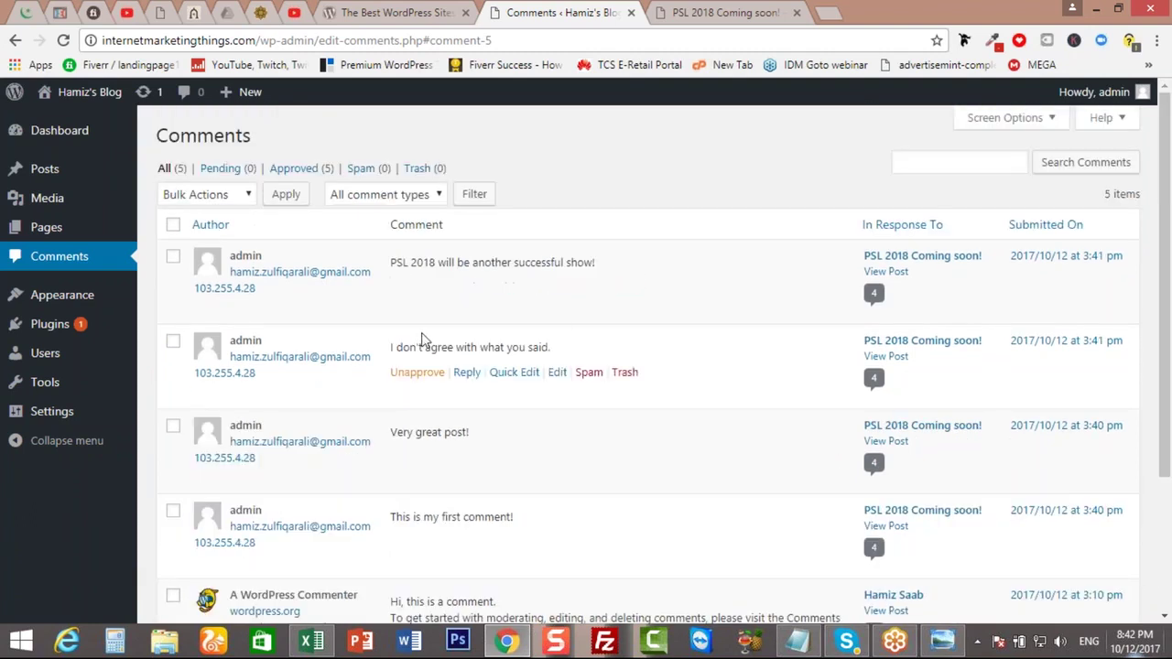
{"action": "left_click", "coordinate": [623, 372]}
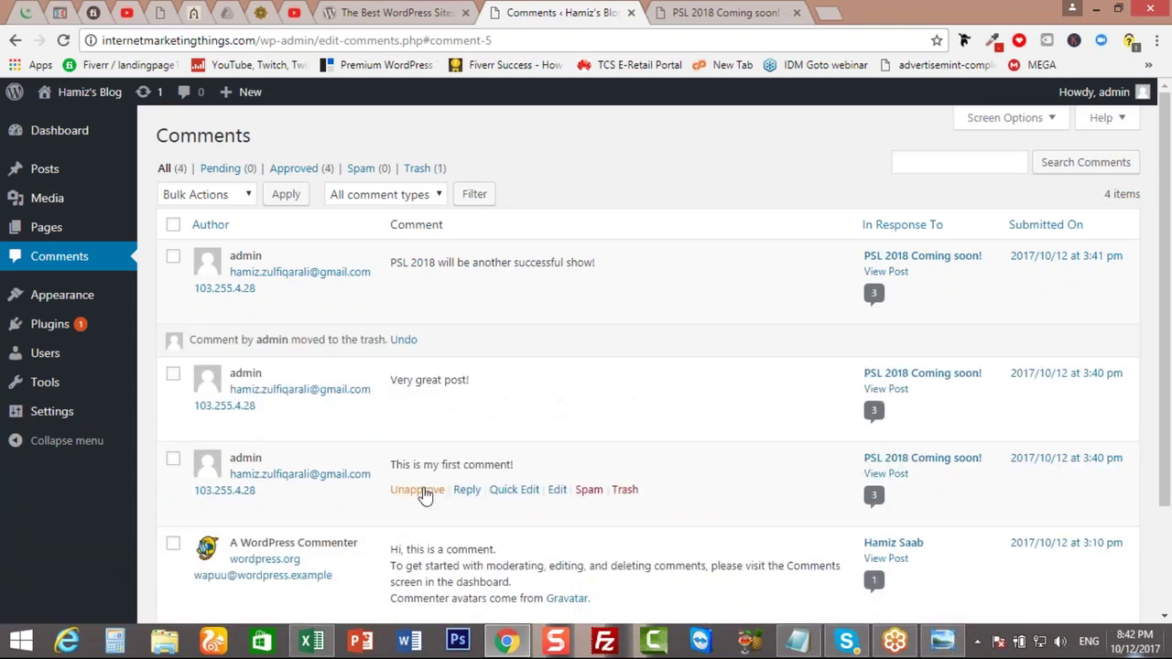
{"action": "left_click", "coordinate": [418, 489]}
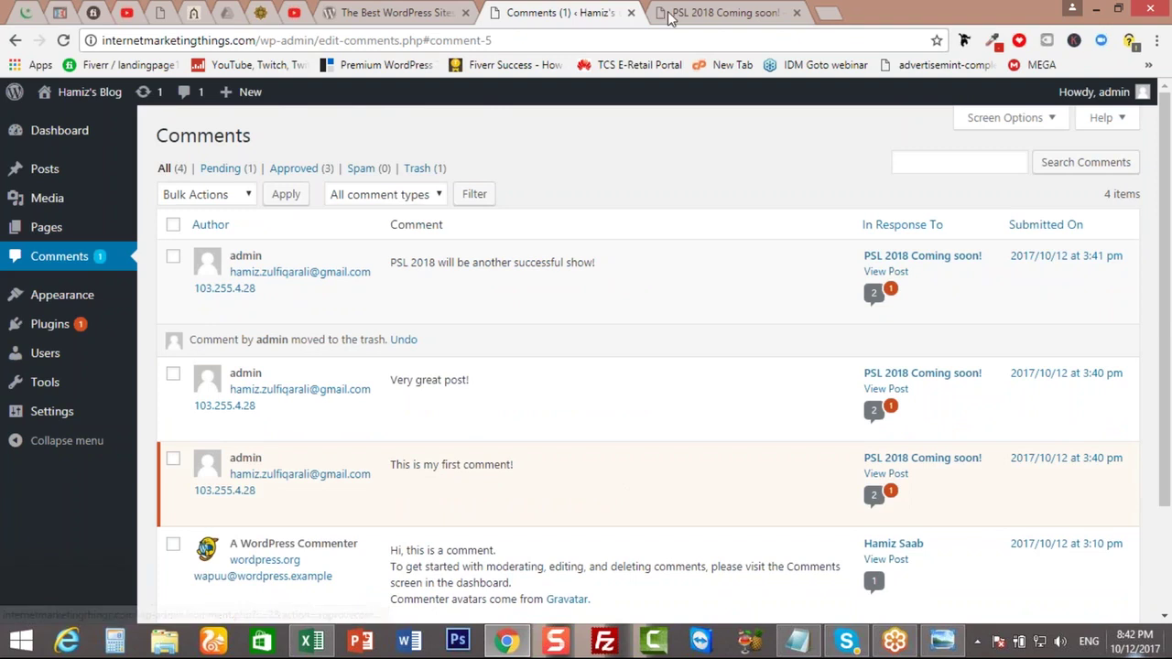
On the PSL 2018 post, inspect the pending comment's 'awaiting moderation' notice.
{"action": "left_click", "coordinate": [673, 13]}
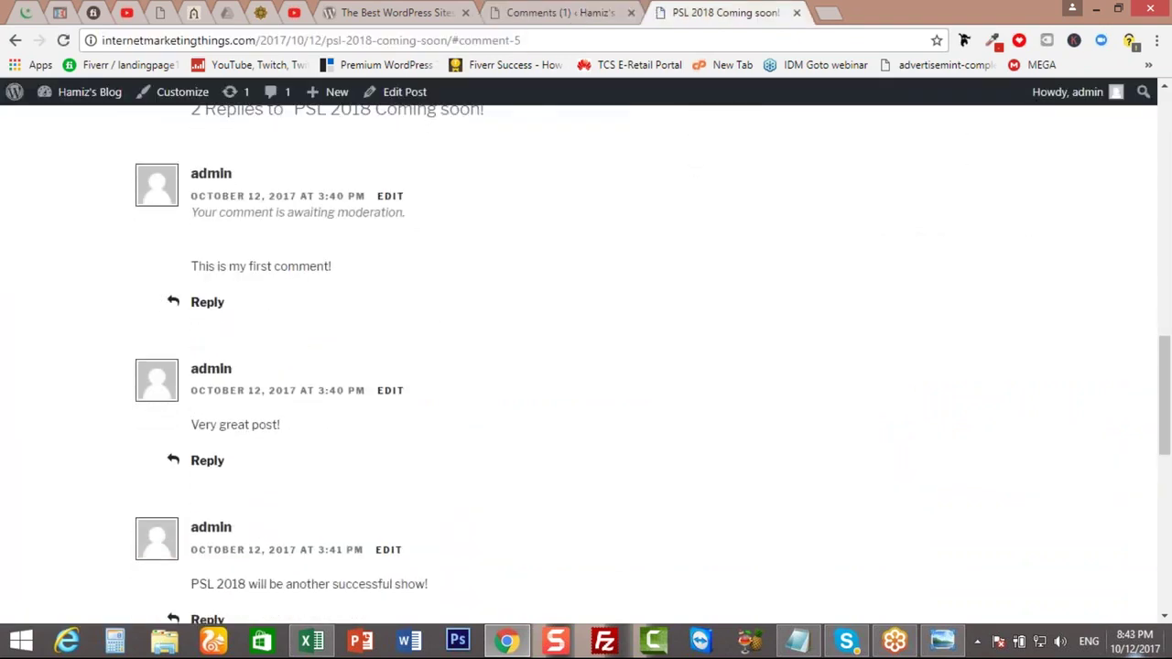
{"action": "left_click_drag", "start_coordinate": [205, 174], "coordinate": [426, 222]}
{"action": "left_click", "coordinate": [424, 224]}
{"action": "double_click", "coordinate": [371, 216]}
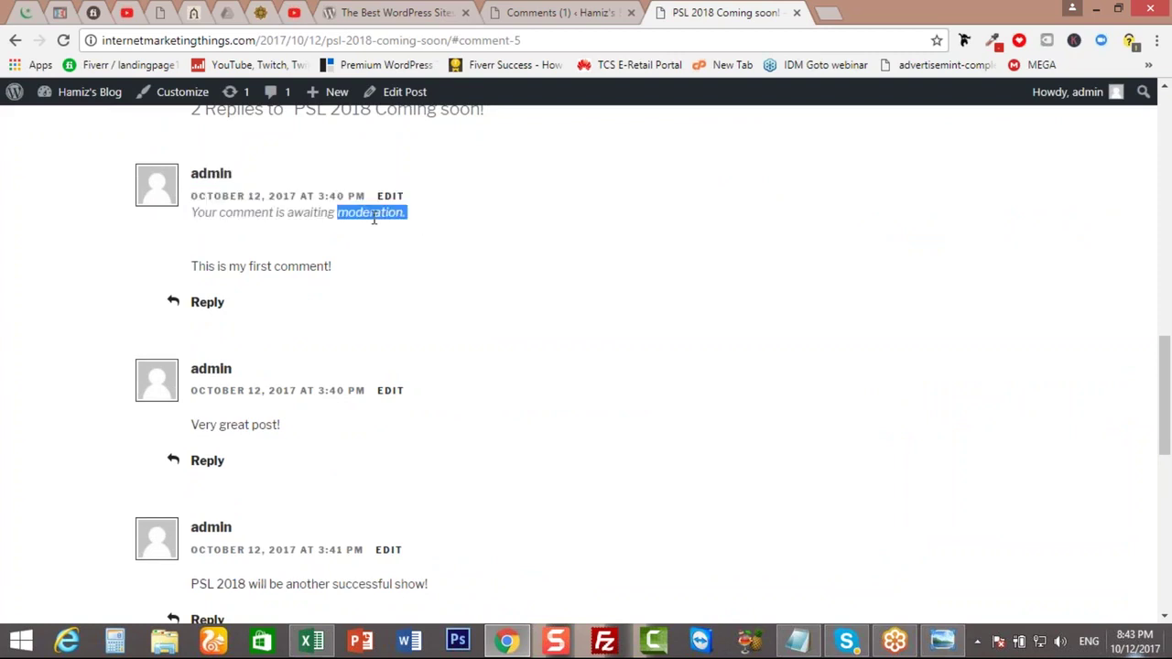
{"action": "left_click", "coordinate": [280, 214]}
{"action": "left_click_drag", "start_coordinate": [276, 213], "coordinate": [410, 230]}
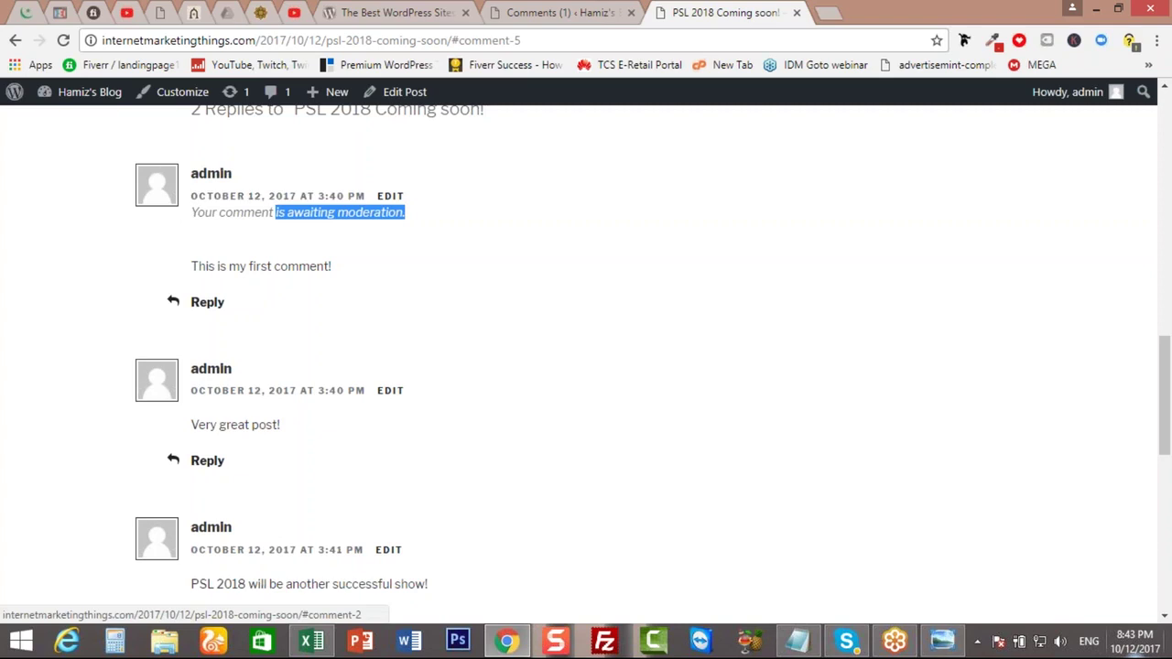
Review the pending and edited comments on the post, checking the admin comments list.
{"action": "scroll", "coordinate": [257, 303], "scroll_direction": "down", "scroll_amount": 1}
{"action": "scroll", "coordinate": [256, 261], "scroll_direction": "down", "scroll_amount": 2}
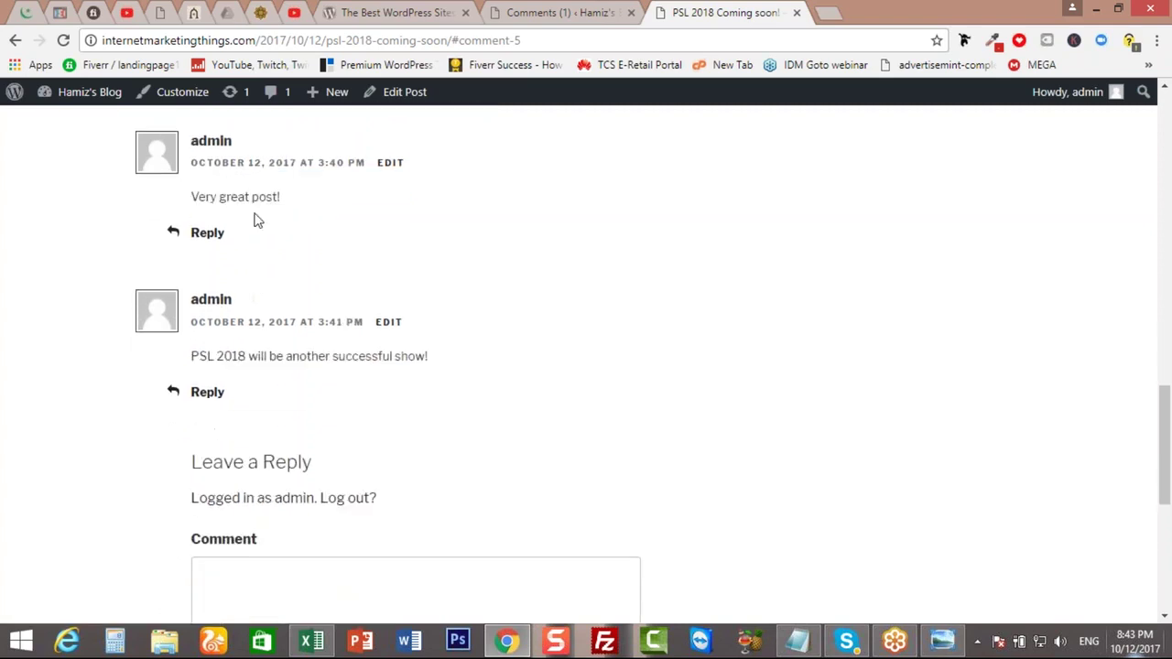
{"action": "scroll", "coordinate": [302, 247], "scroll_direction": "up", "scroll_amount": 2}
{"action": "left_click_drag", "start_coordinate": [230, 229], "coordinate": [351, 236]}
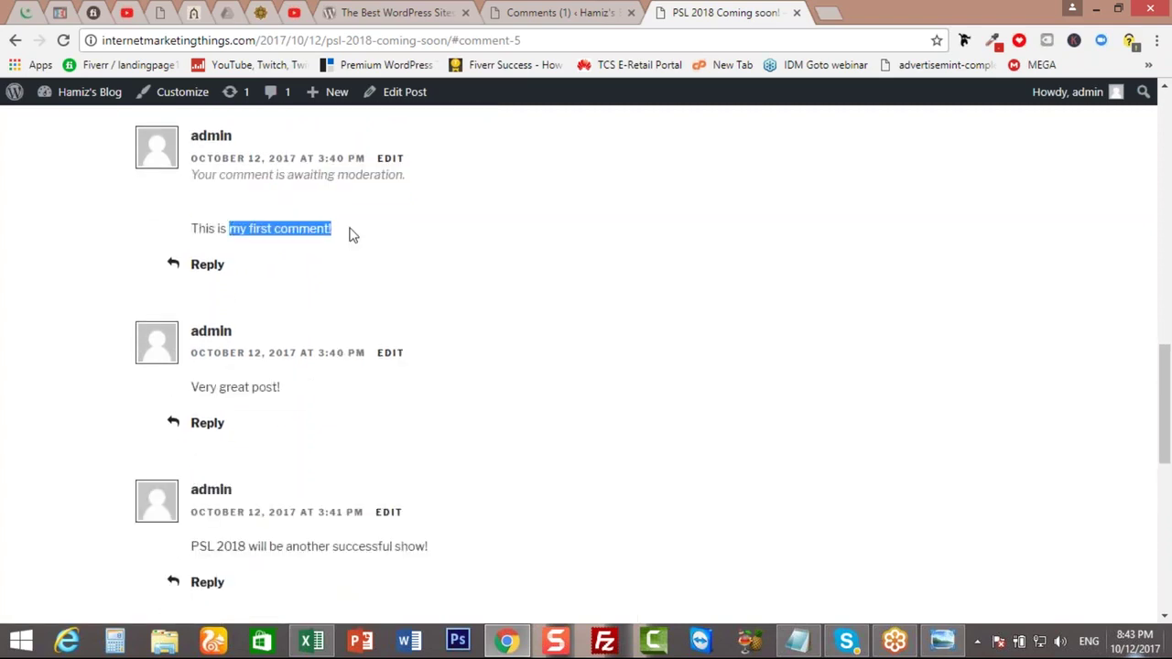
{"action": "left_click", "coordinate": [348, 236]}
{"action": "left_click_drag", "start_coordinate": [201, 204], "coordinate": [137, 151]}
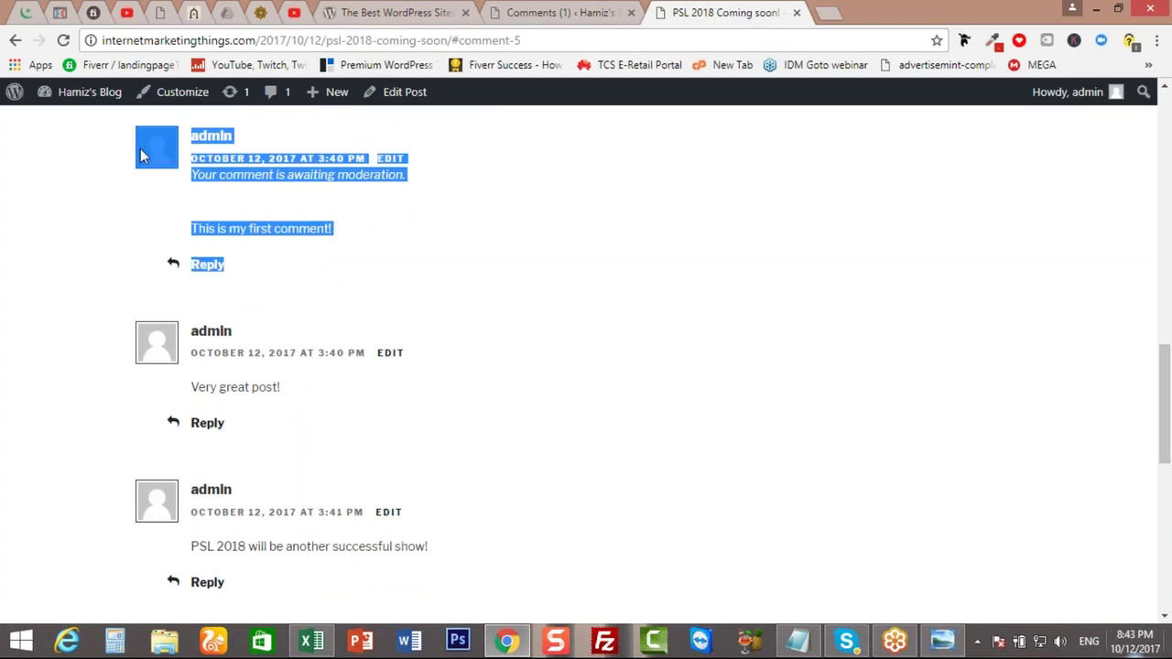
{"action": "left_click", "coordinate": [456, 280]}
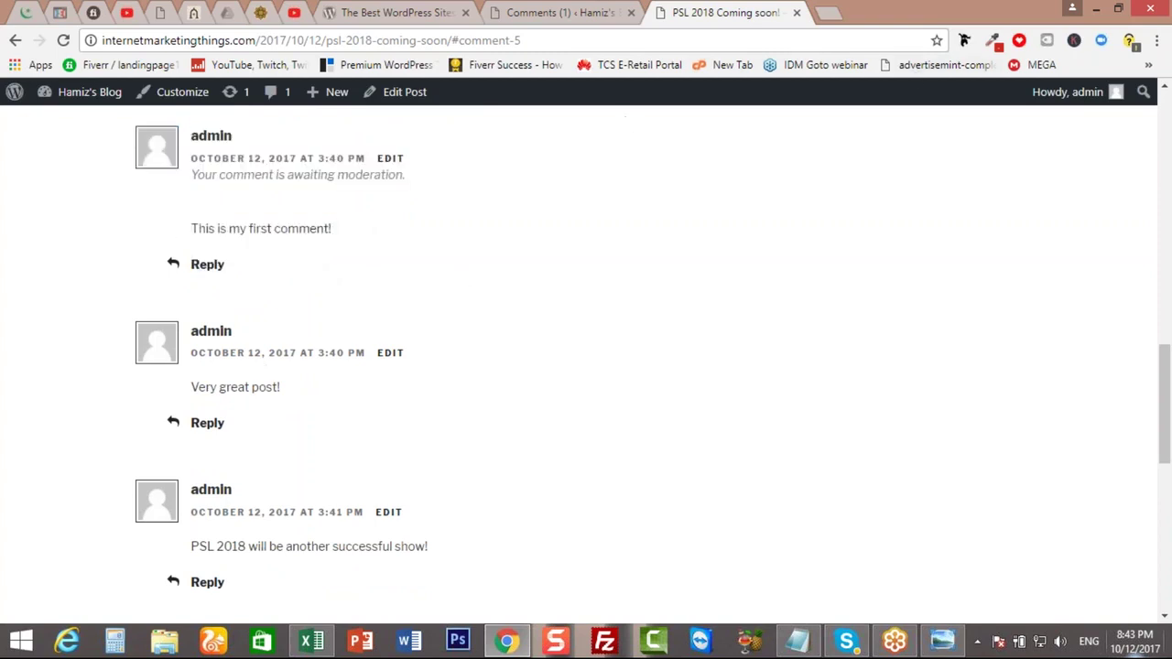
{"action": "scroll", "coordinate": [260, 366], "scroll_direction": "down", "scroll_amount": 2}
{"action": "left_click_drag", "start_coordinate": [246, 384], "coordinate": [435, 392]}
{"action": "left_click", "coordinate": [435, 392]}
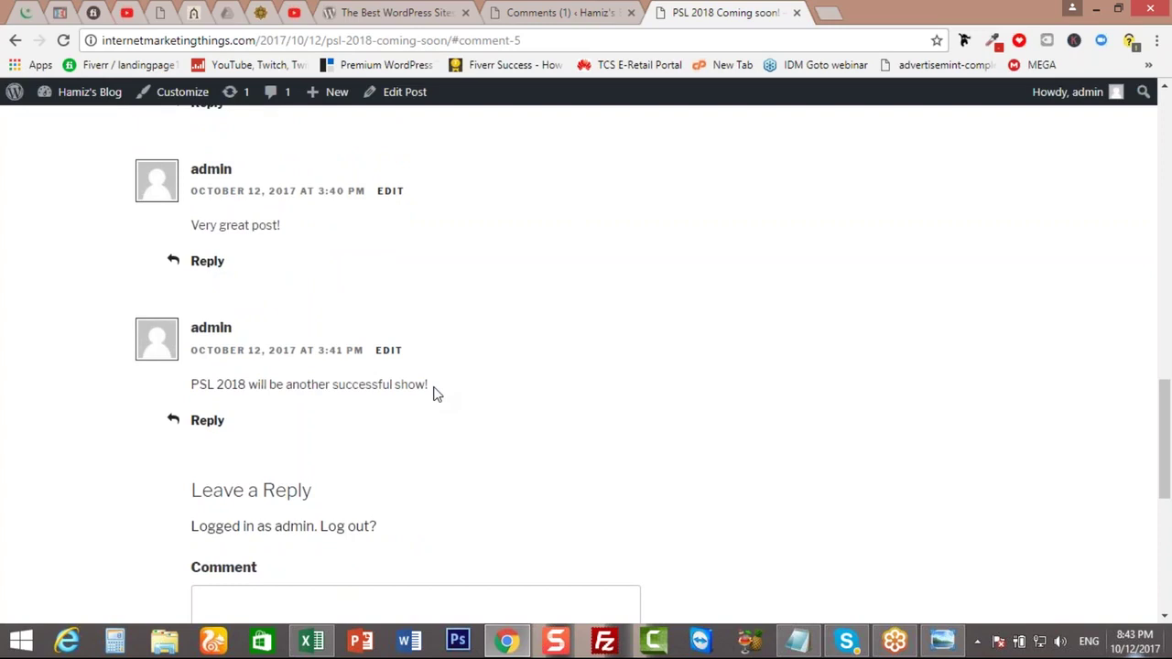
{"action": "left_click", "coordinate": [604, 13]}
{"action": "left_click", "coordinate": [707, 11]}
Return from the post to the admin Comments list.
{"action": "left_click", "coordinate": [509, 11]}
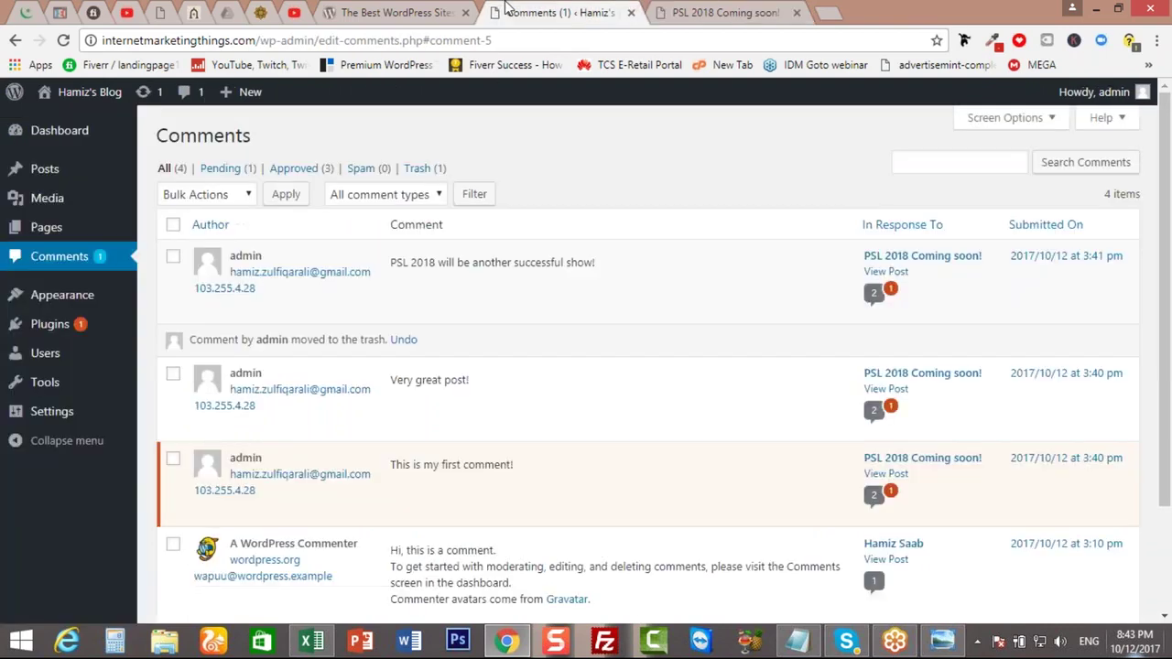
{"action": "mouse_move", "coordinate": [502, 264]}
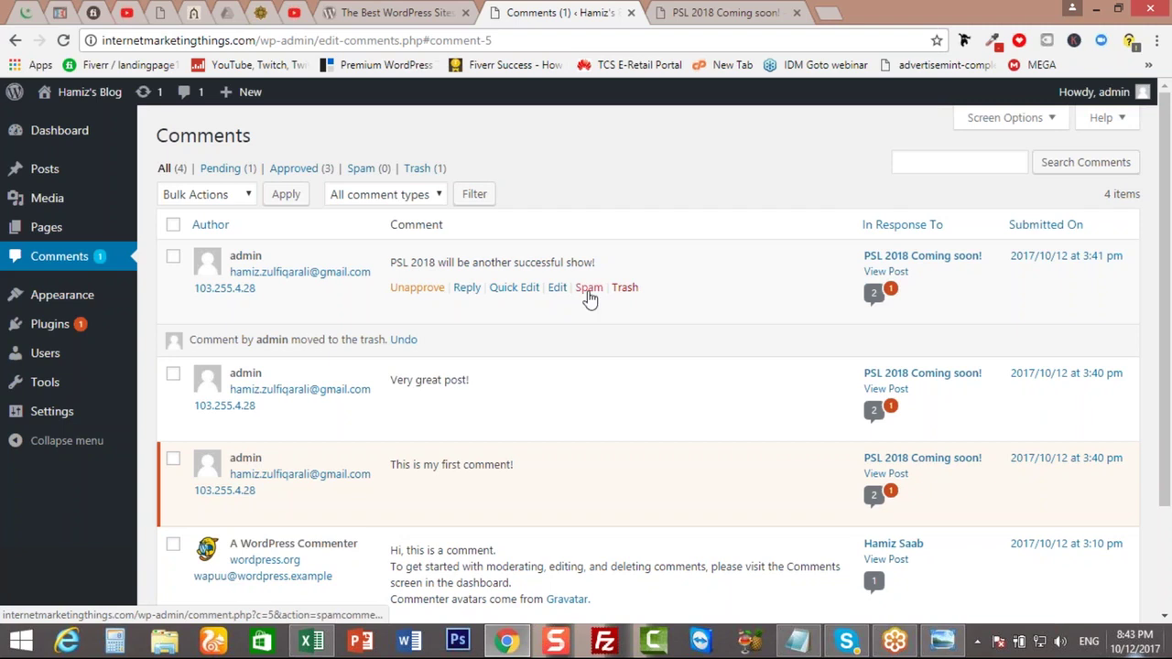
{"action": "mouse_move", "coordinate": [77, 294]}
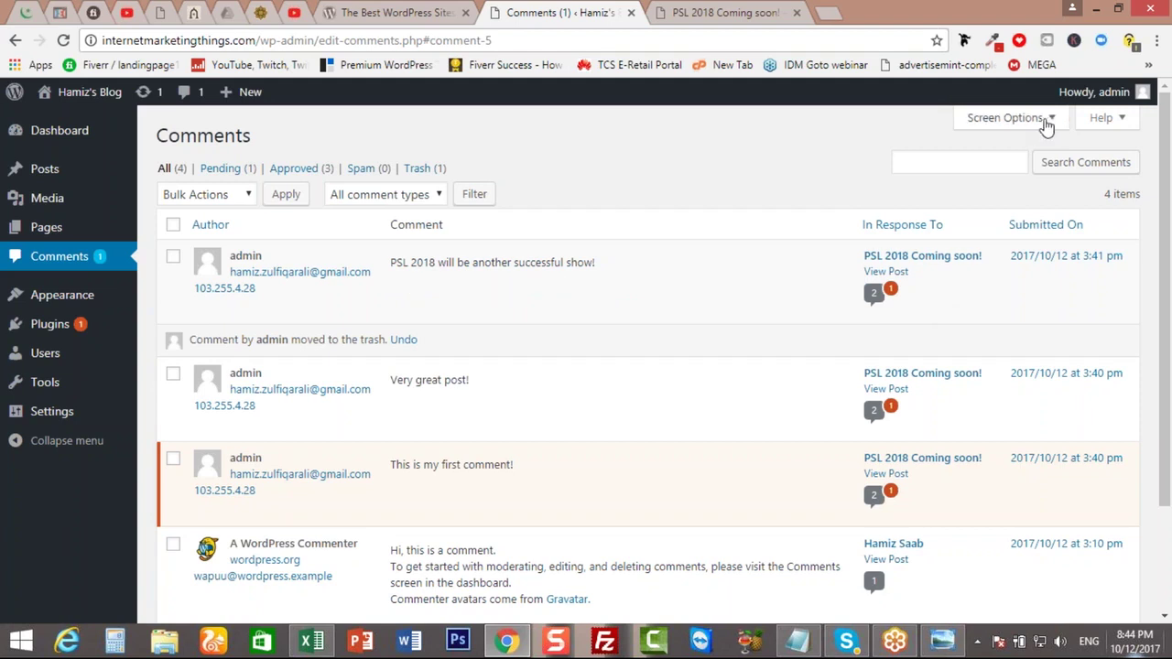
Show and then hide the Comments list's Screen Options for columns and pagination.
{"action": "left_click", "coordinate": [1004, 117]}
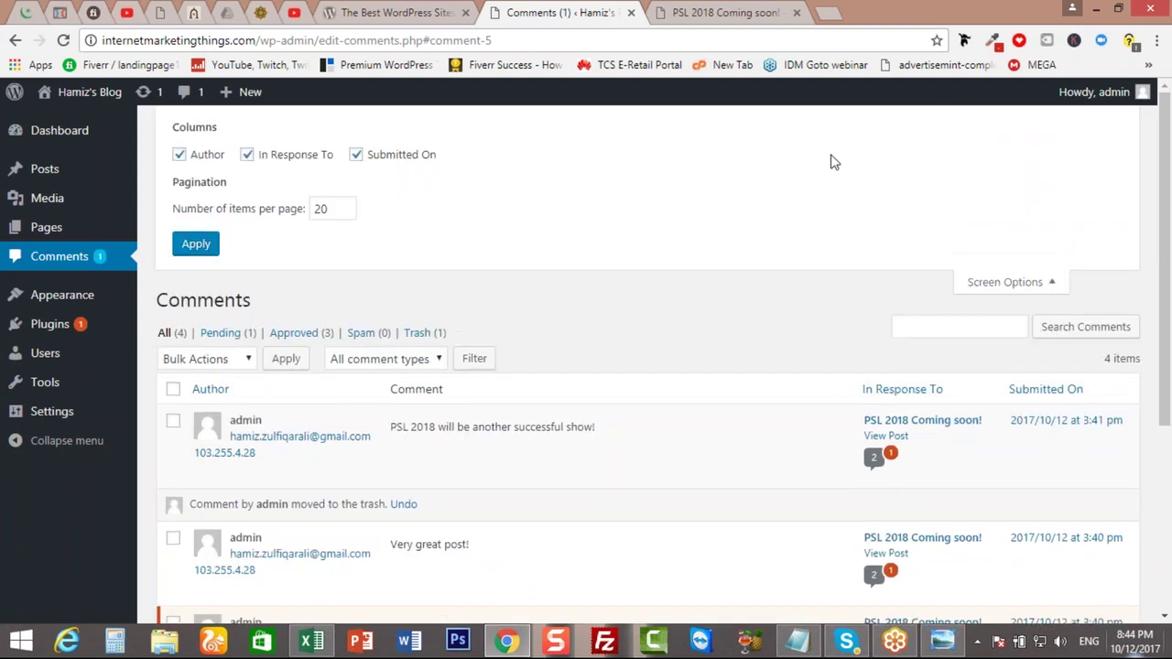
{"action": "left_click", "coordinate": [1049, 285]}
{"action": "scroll", "coordinate": [568, 317], "scroll_direction": "down", "scroll_amount": 3}
{"action": "scroll", "coordinate": [568, 317], "scroll_direction": "up", "scroll_amount": 3}
{"action": "mouse_move", "coordinate": [78, 294]}
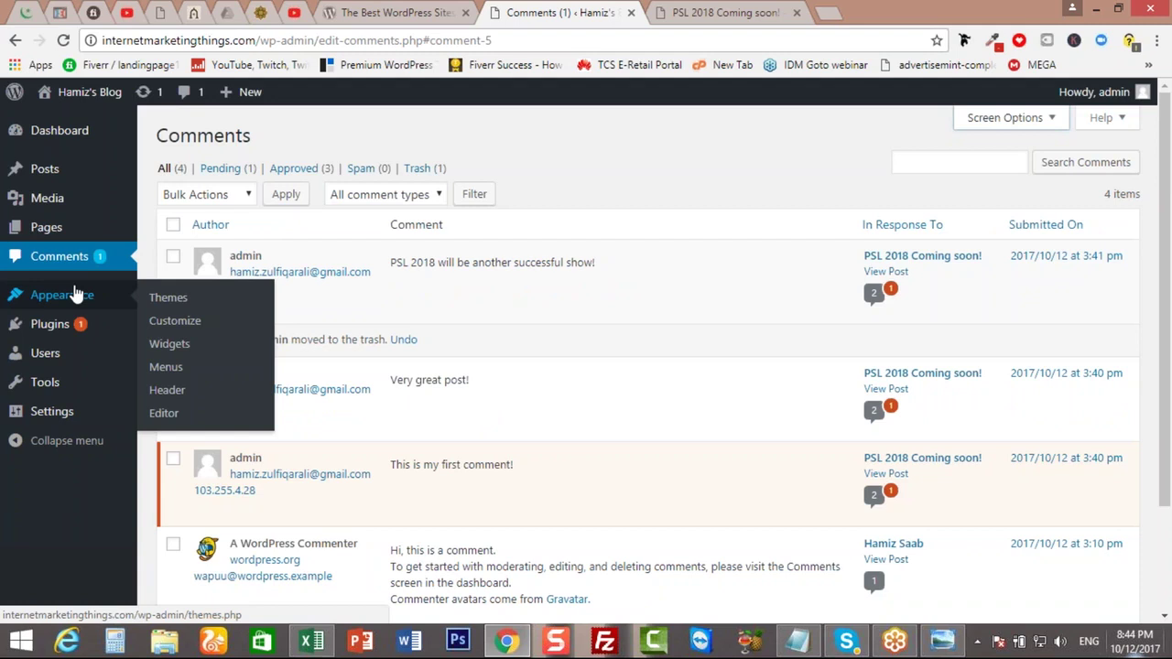
{"action": "mouse_move", "coordinate": [66, 200]}
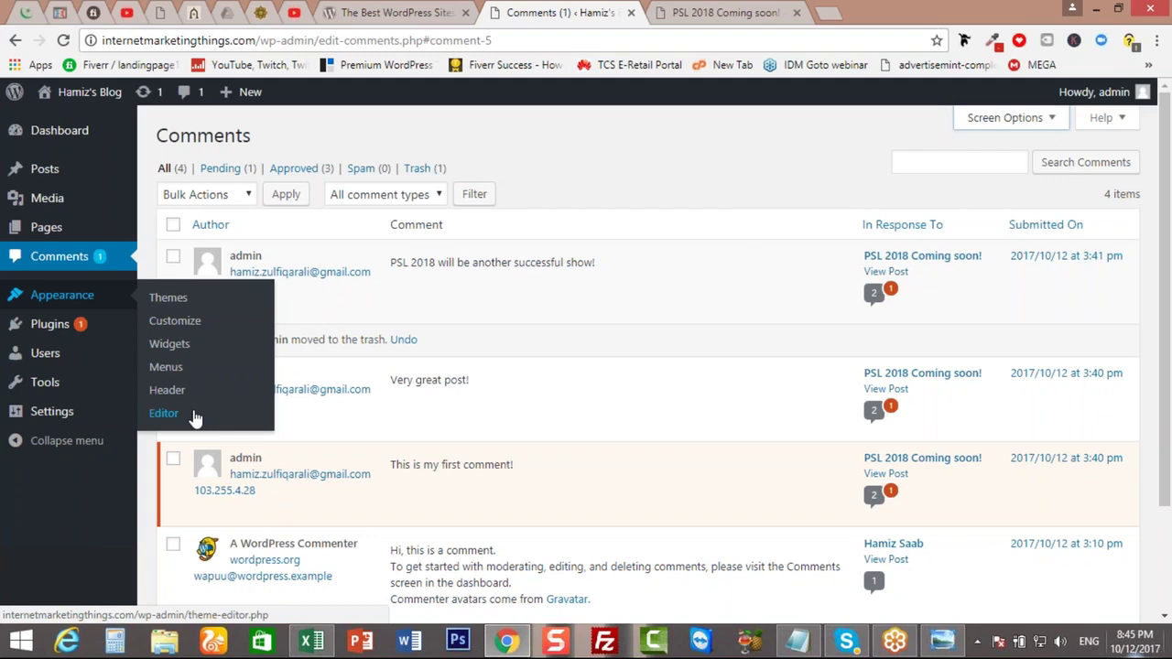
Open the theme editor and browse the Twenty Seventeen stylesheet, typing '/' at its start.
{"action": "left_click", "coordinate": [194, 417]}
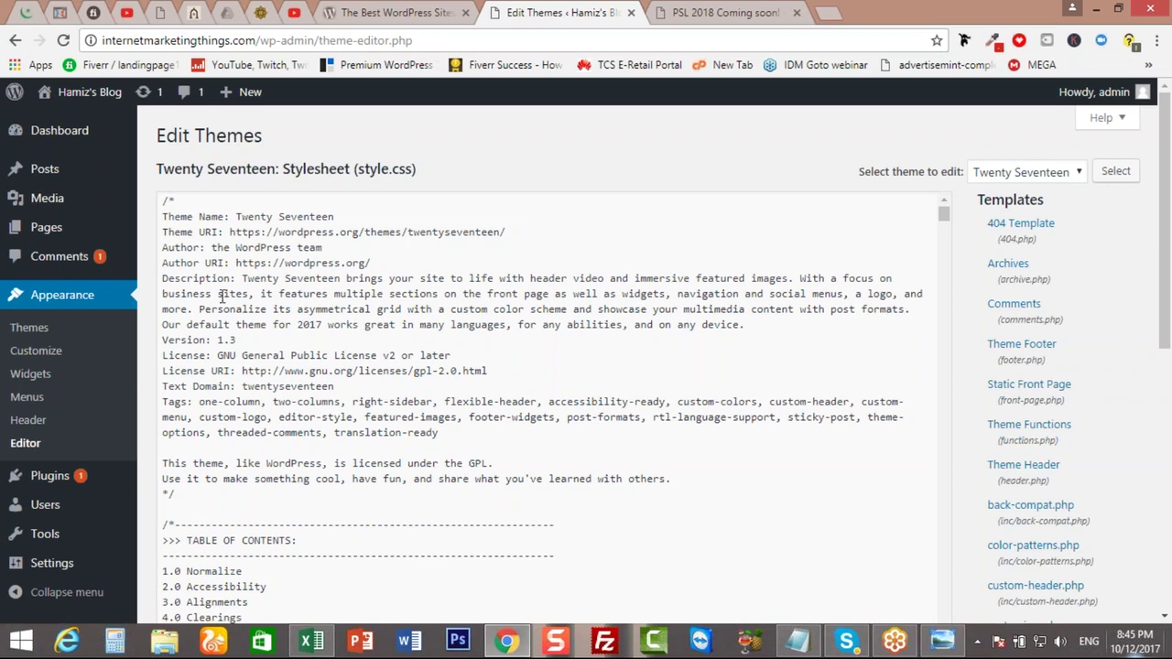
{"action": "left_click", "coordinate": [167, 201]}
{"action": "left_click", "coordinate": [167, 199]}
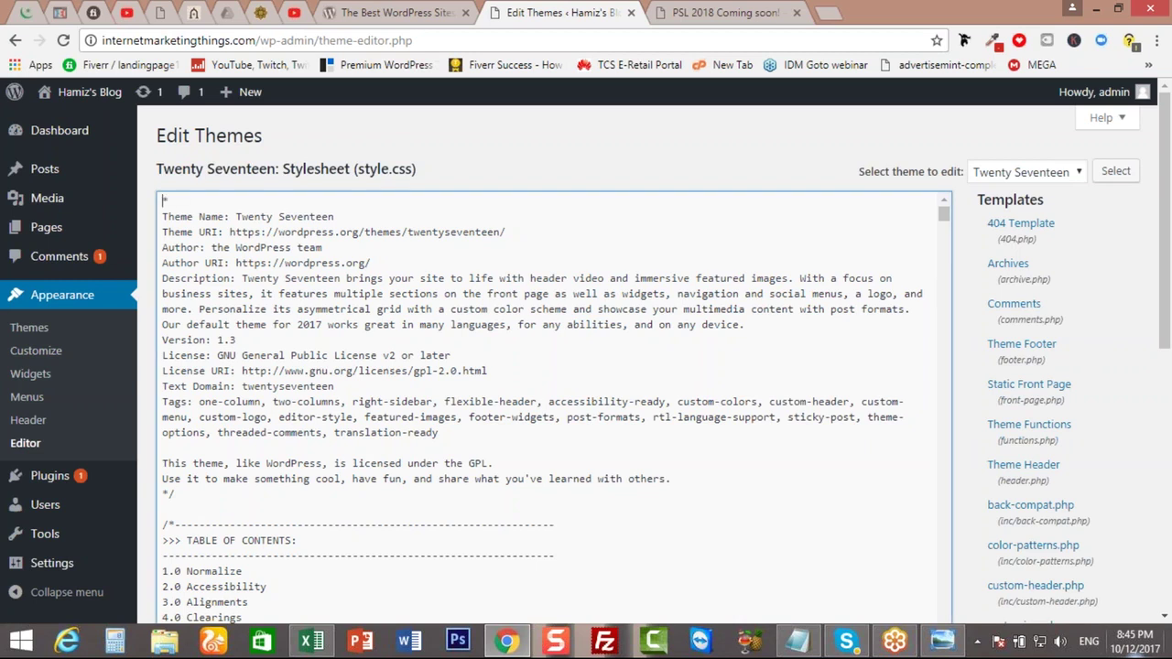
{"action": "type", "text": "/"}
{"action": "left_click", "coordinate": [439, 162]}
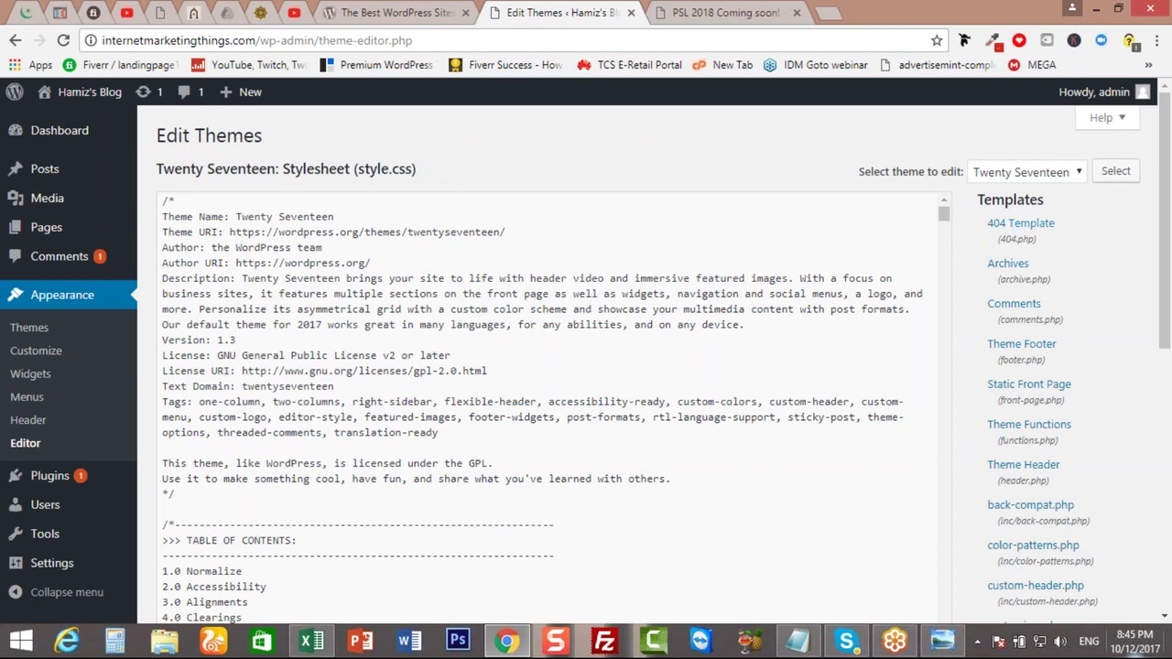
{"action": "scroll", "coordinate": [771, 375], "scroll_direction": "down", "scroll_amount": 15}
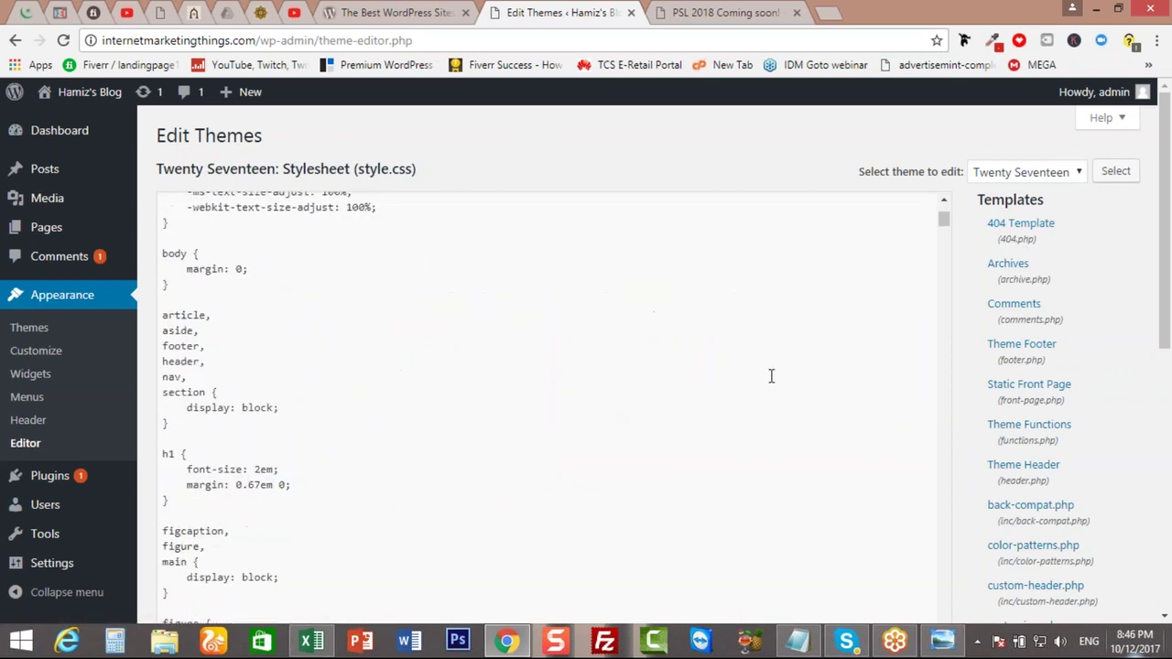
{"action": "left_click", "coordinate": [345, 404]}
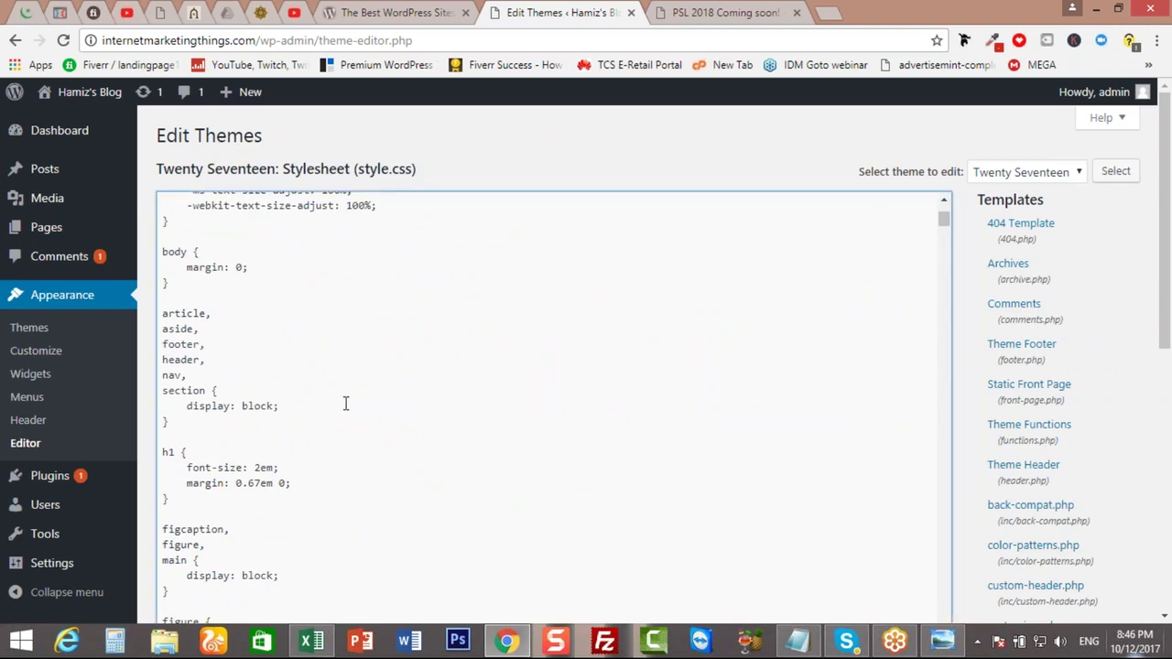
{"action": "scroll", "coordinate": [345, 404], "scroll_direction": "down", "scroll_amount": 15}
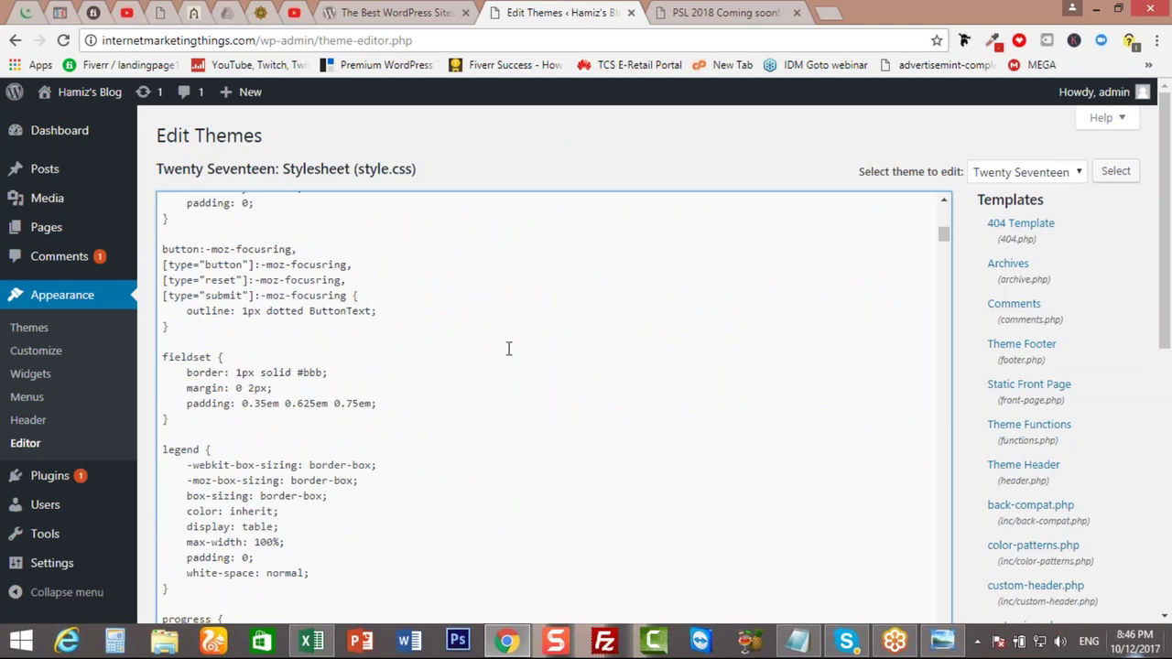
Load Theme Footer (footer.php) and put the caret in its code.
{"action": "left_click", "coordinate": [1021, 365]}
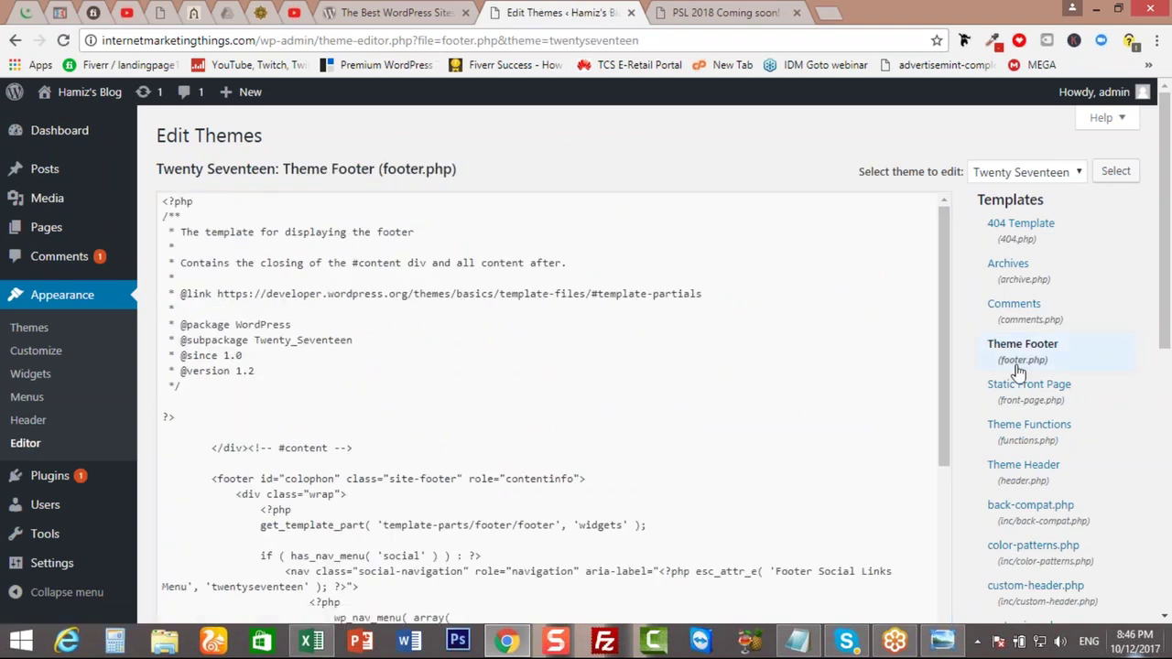
{"action": "scroll", "coordinate": [432, 455], "scroll_direction": "down", "scroll_amount": 3}
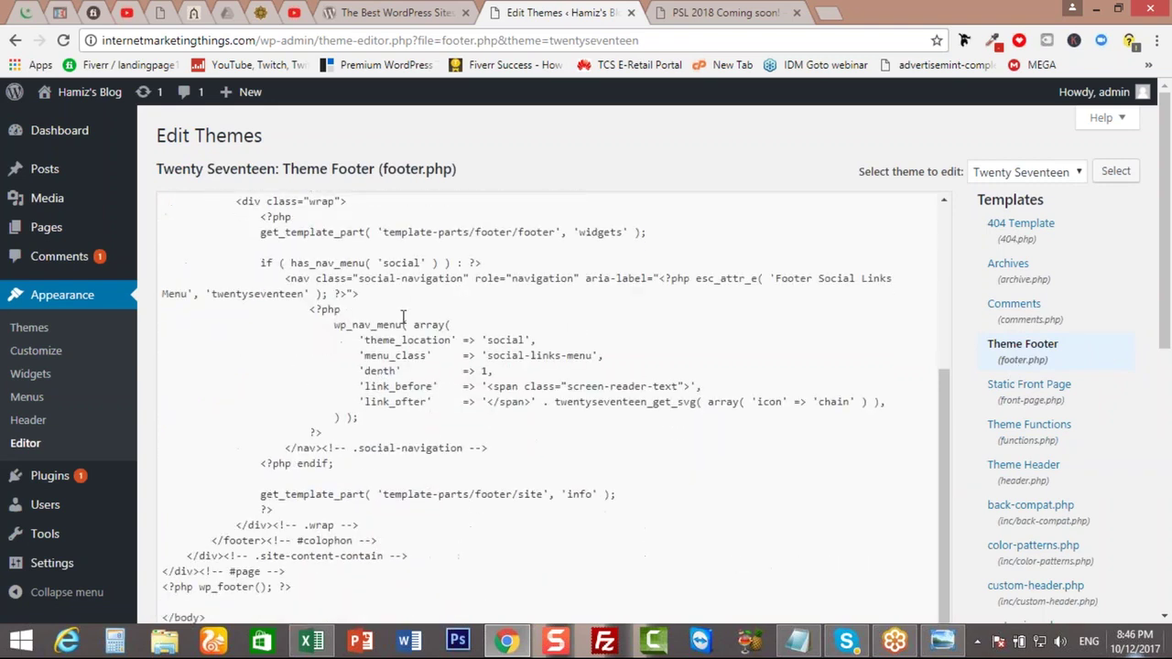
{"action": "left_click", "coordinate": [463, 268]}
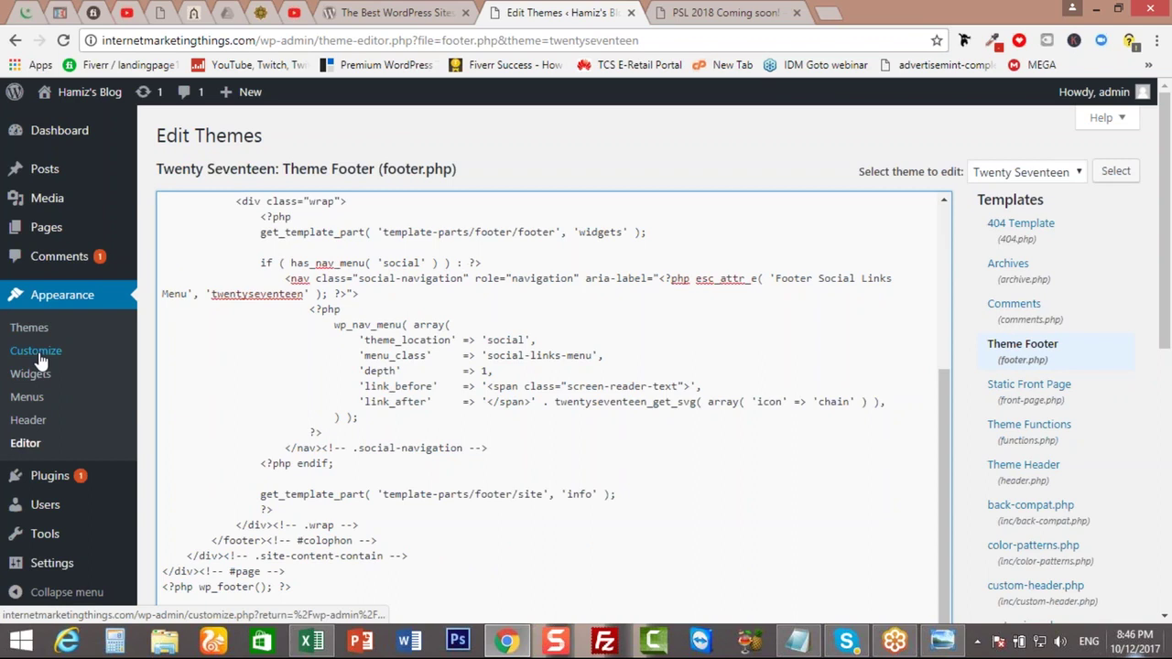
Activate the Twenty Fifteen theme from Appearance > Themes.
{"action": "left_click", "coordinate": [38, 339]}
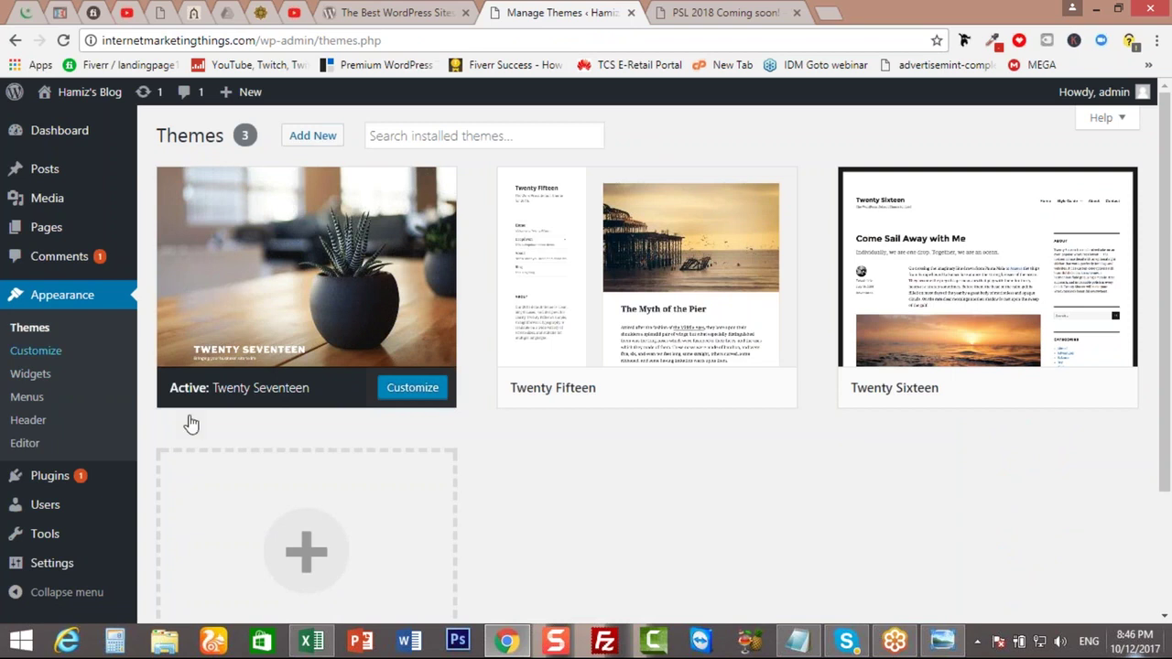
{"action": "mouse_move", "coordinate": [769, 409]}
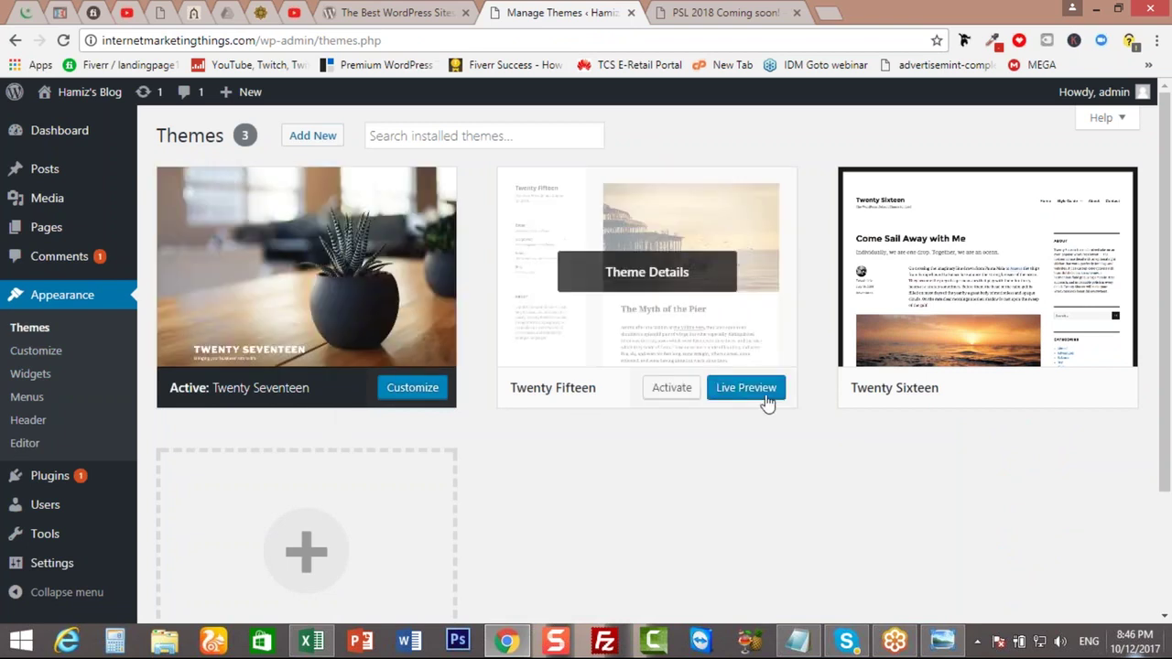
{"action": "left_click", "coordinate": [671, 388]}
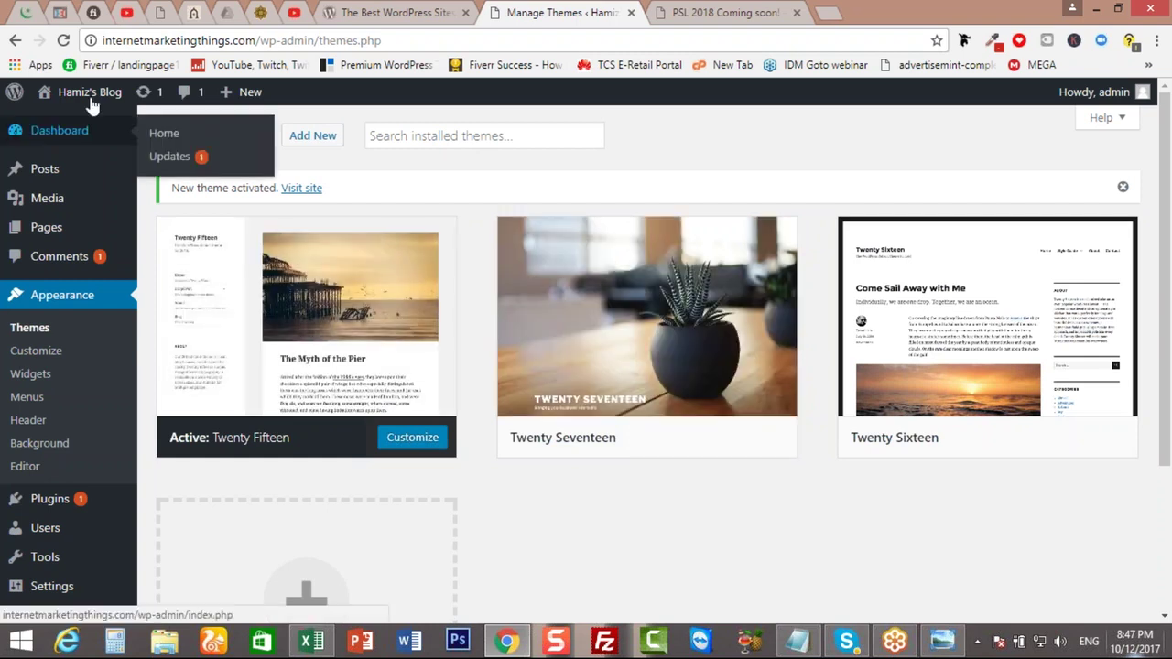
View the live blog in a new tab, then return to Manage Themes.
{"action": "mouse_move", "coordinate": [89, 94]}
{"action": "right_click", "coordinate": [91, 126]}
{"action": "left_click", "coordinate": [108, 128]}
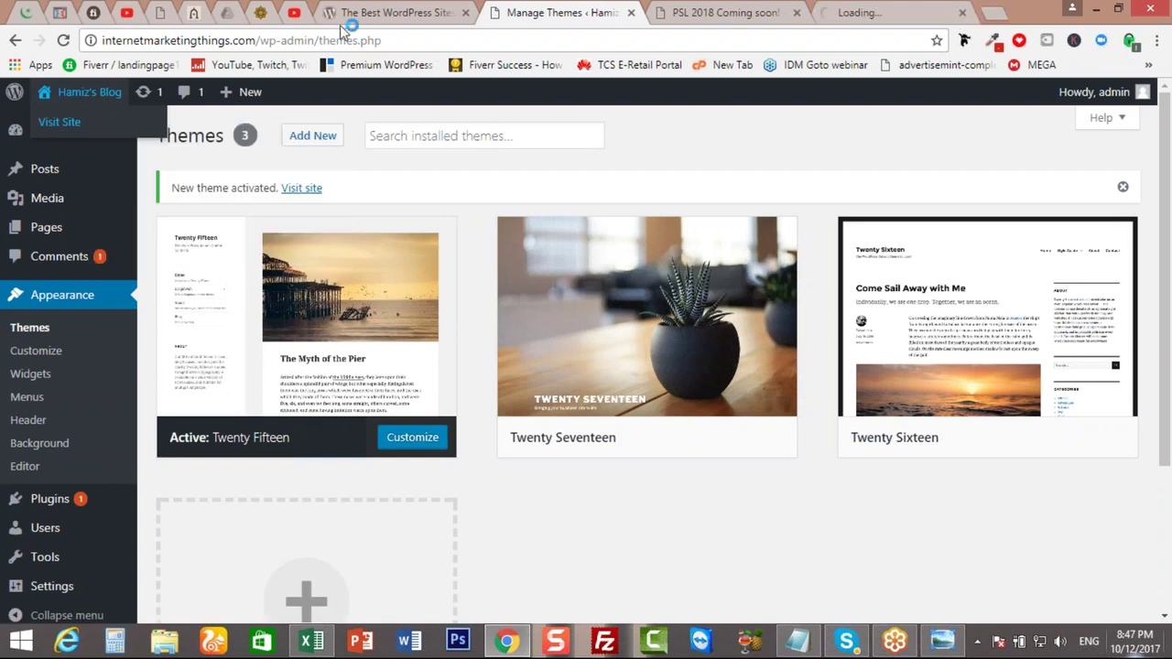
{"action": "left_click", "coordinate": [932, 9]}
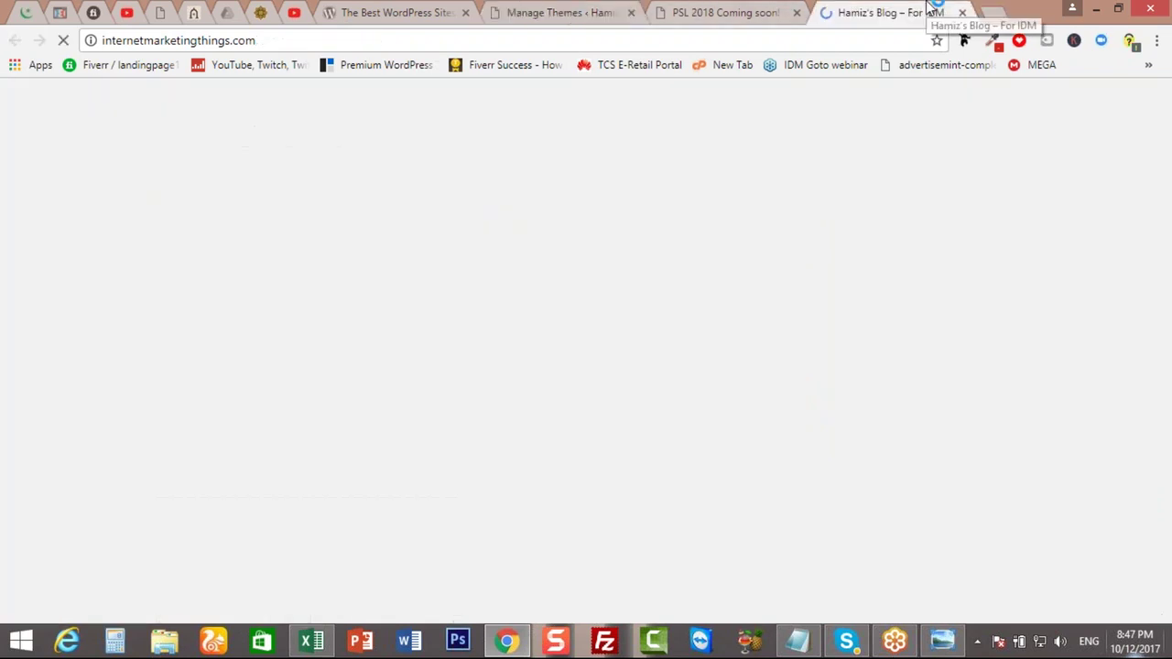
{"action": "scroll", "coordinate": [749, 366], "scroll_direction": "down", "scroll_amount": 2}
{"action": "scroll", "coordinate": [749, 366], "scroll_direction": "up", "scroll_amount": 2}
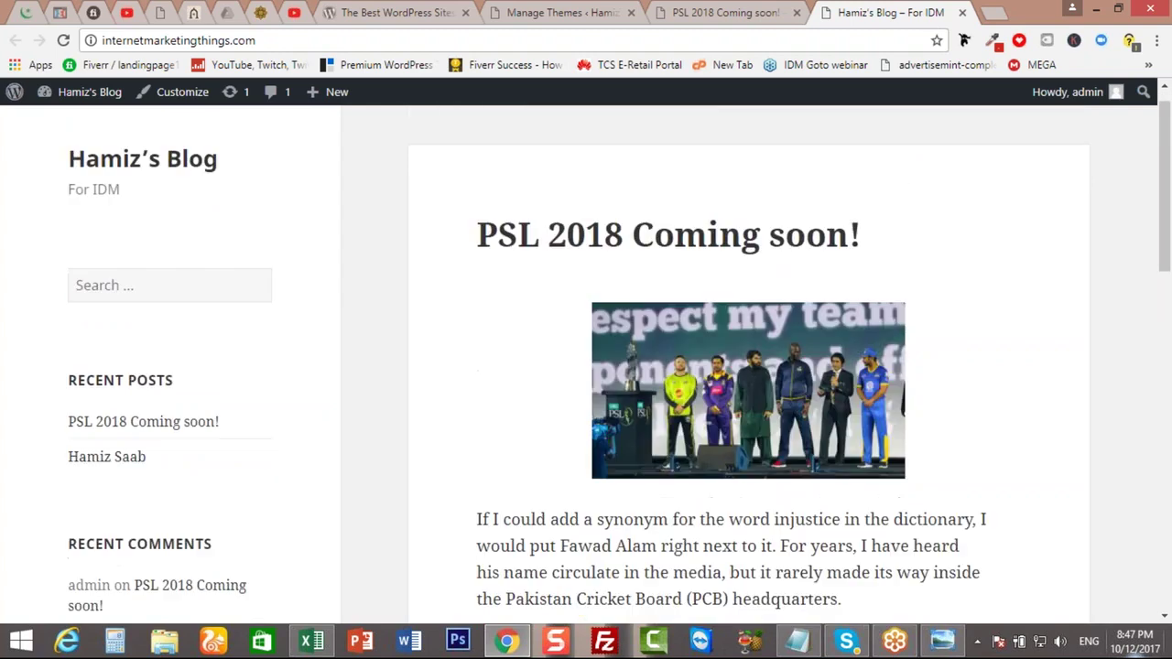
{"action": "scroll", "coordinate": [749, 366], "scroll_direction": "down", "scroll_amount": 15}
{"action": "scroll", "coordinate": [749, 366], "scroll_direction": "up", "scroll_amount": 13}
{"action": "scroll", "coordinate": [748, 366], "scroll_direction": "up", "scroll_amount": 3}
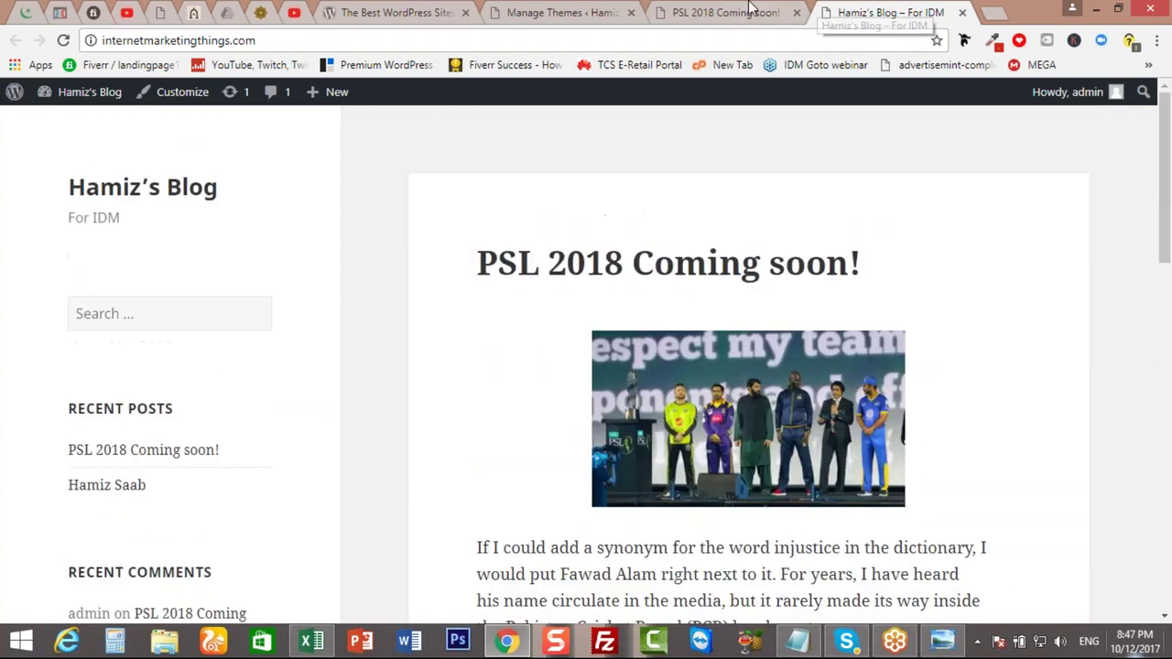
{"action": "left_click", "coordinate": [562, 13]}
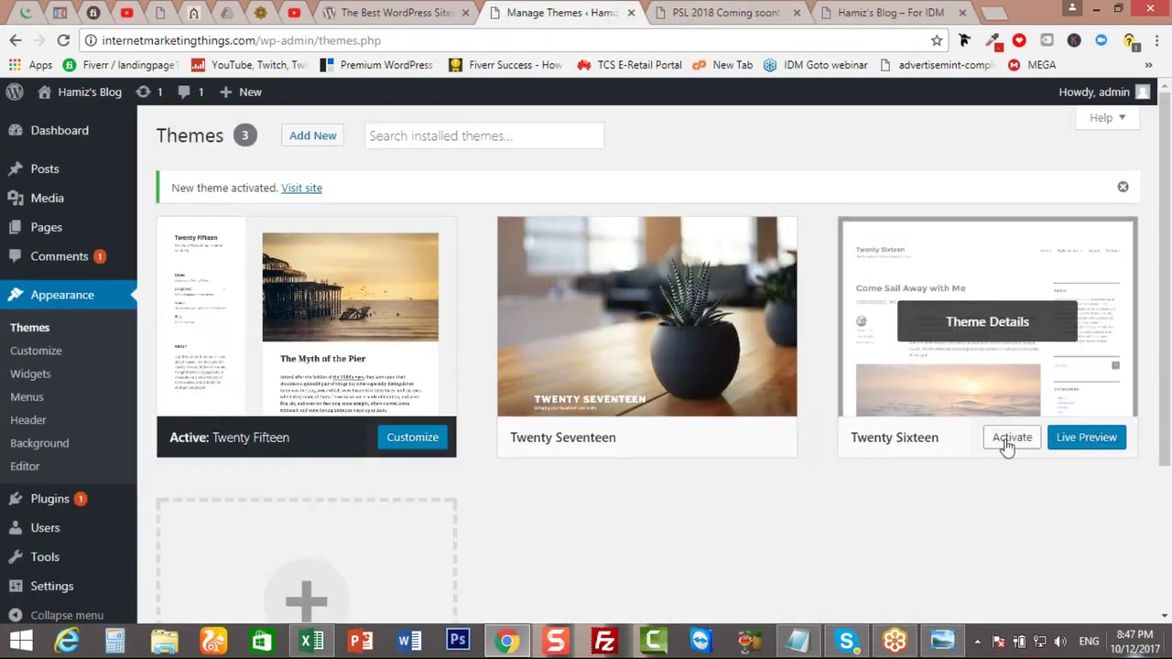
Activate Twenty Sixteen and briefly live-preview Twenty Fifteen.
{"action": "left_click", "coordinate": [1012, 438]}
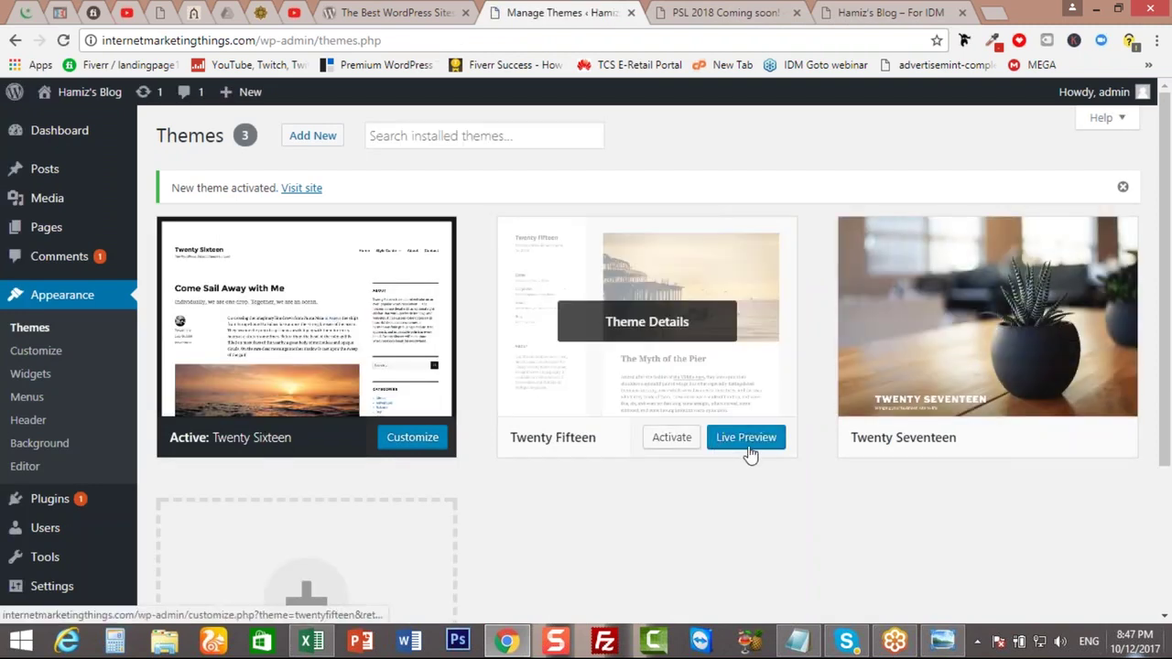
{"action": "left_click", "coordinate": [746, 444]}
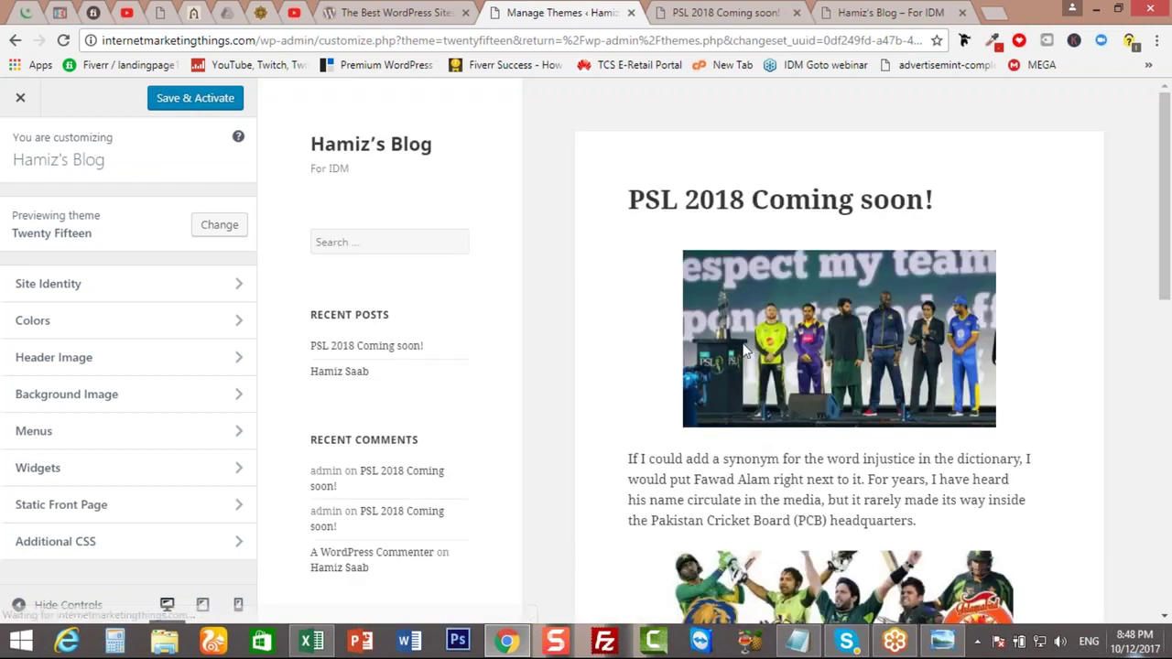
{"action": "scroll", "coordinate": [465, 197], "scroll_direction": "down", "scroll_amount": 3}
{"action": "left_click", "coordinate": [14, 41]}
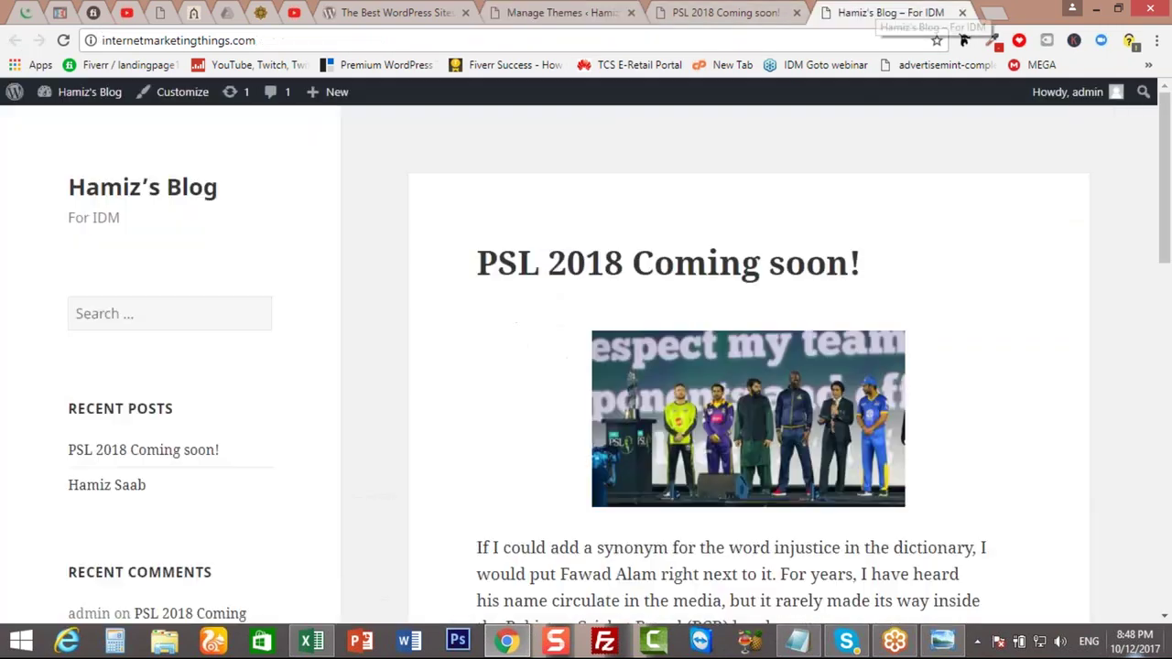
Reload the blog tab to see the Twenty Sixteen layout, then return to Manage Themes.
{"action": "left_click", "coordinate": [890, 12]}
{"action": "key", "text": "Return"}
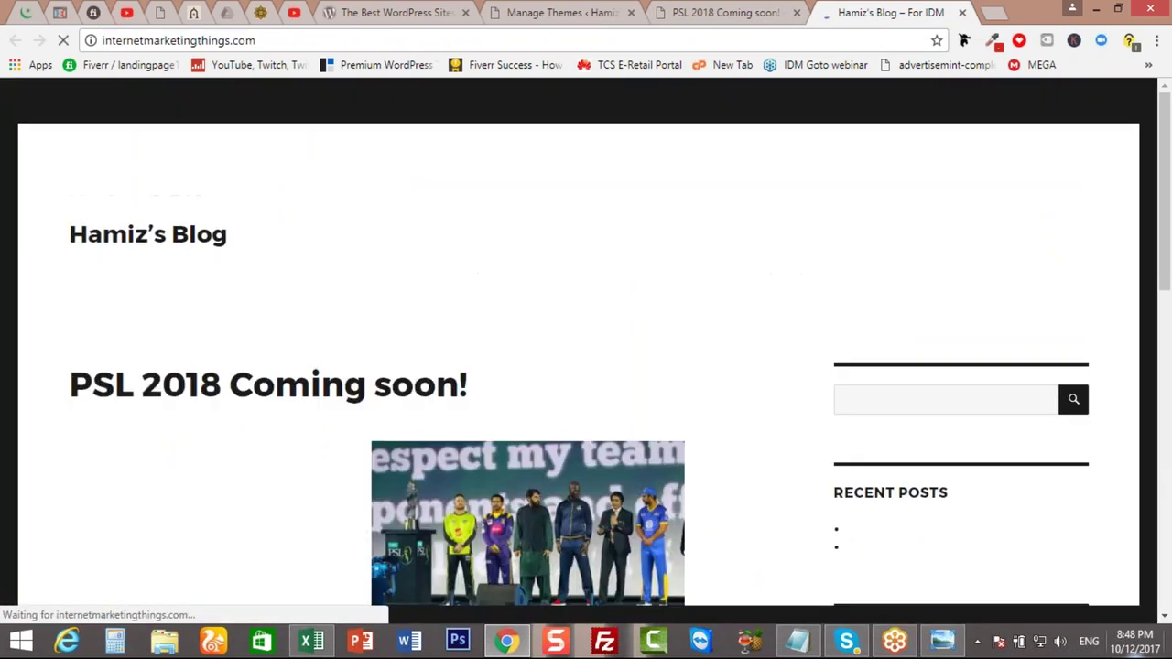
{"action": "scroll", "coordinate": [682, 267], "scroll_direction": "down", "scroll_amount": 15}
{"action": "scroll", "coordinate": [586, 366], "scroll_direction": "up", "scroll_amount": 3}
{"action": "left_click", "coordinate": [714, 12]}
{"action": "left_click", "coordinate": [582, 9]}
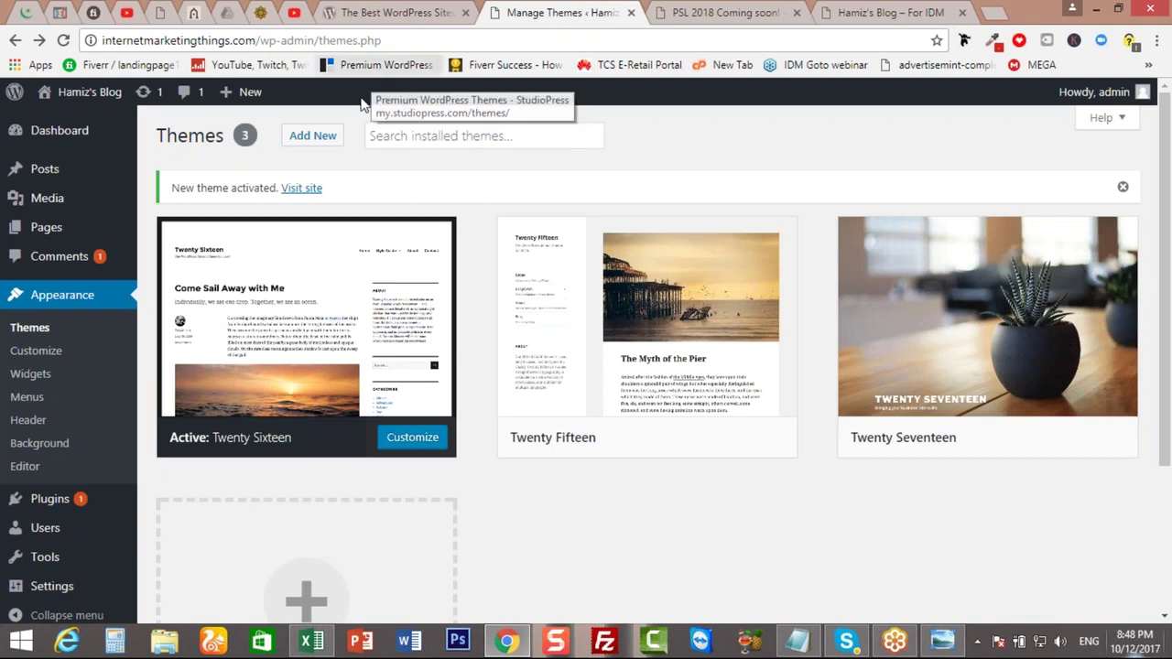
On Add Themes, preview Pixel-Linear's demo blog, then go back to the featured list.
{"action": "left_click", "coordinate": [312, 135]}
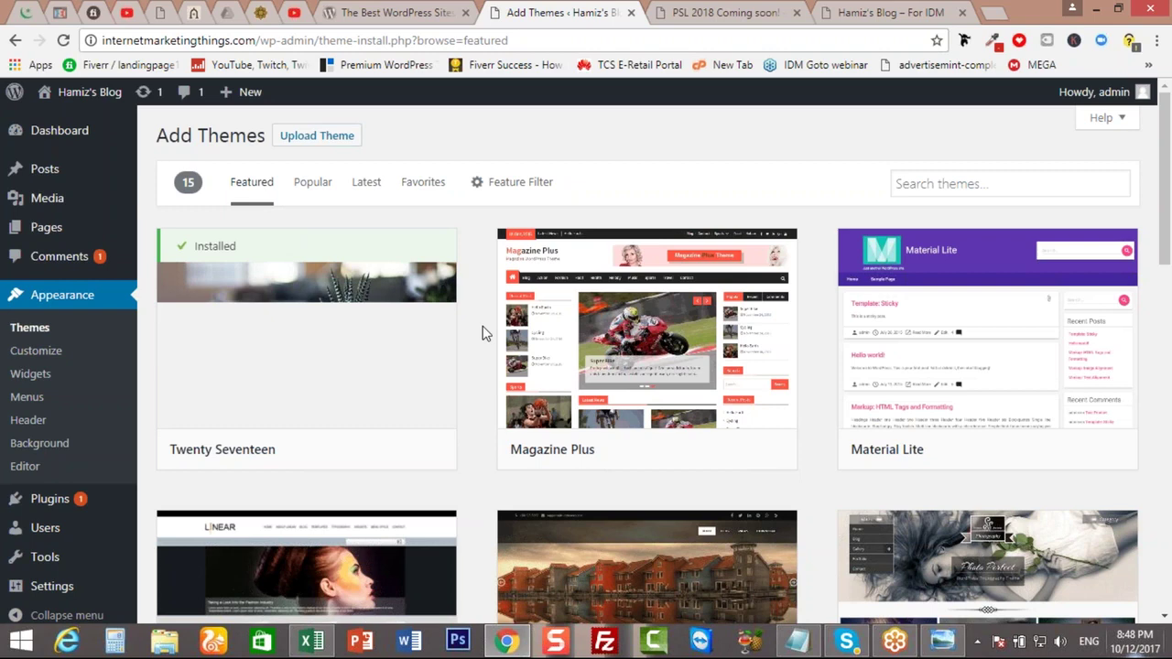
{"action": "scroll", "coordinate": [476, 394], "scroll_direction": "down", "scroll_amount": 4}
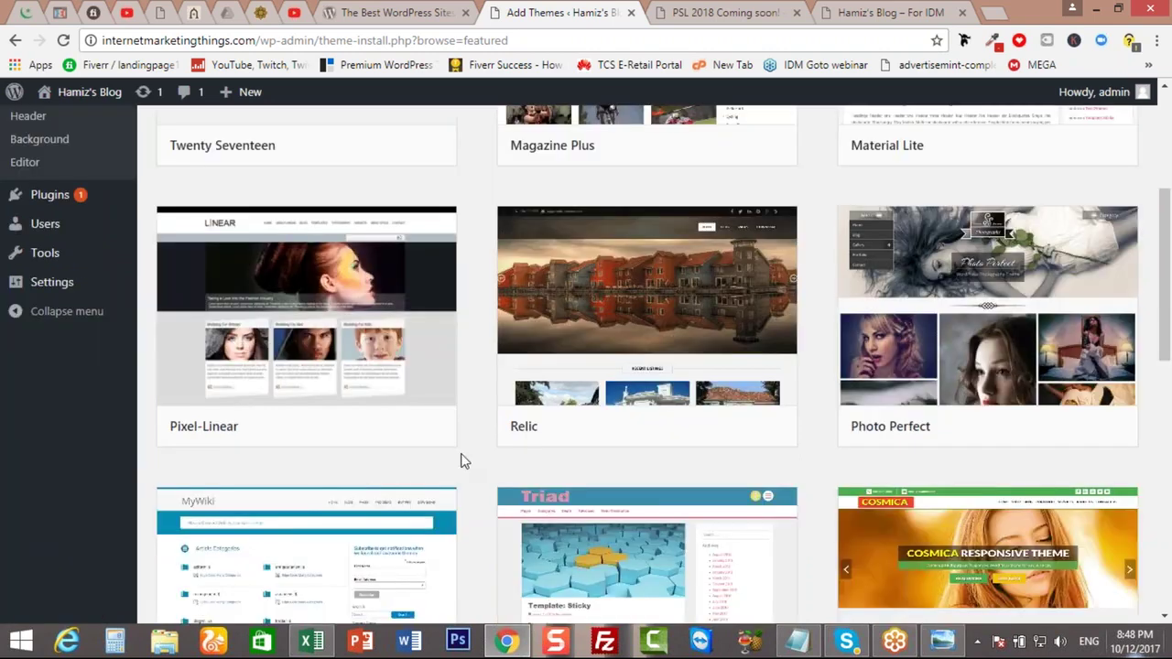
{"action": "left_click", "coordinate": [418, 408]}
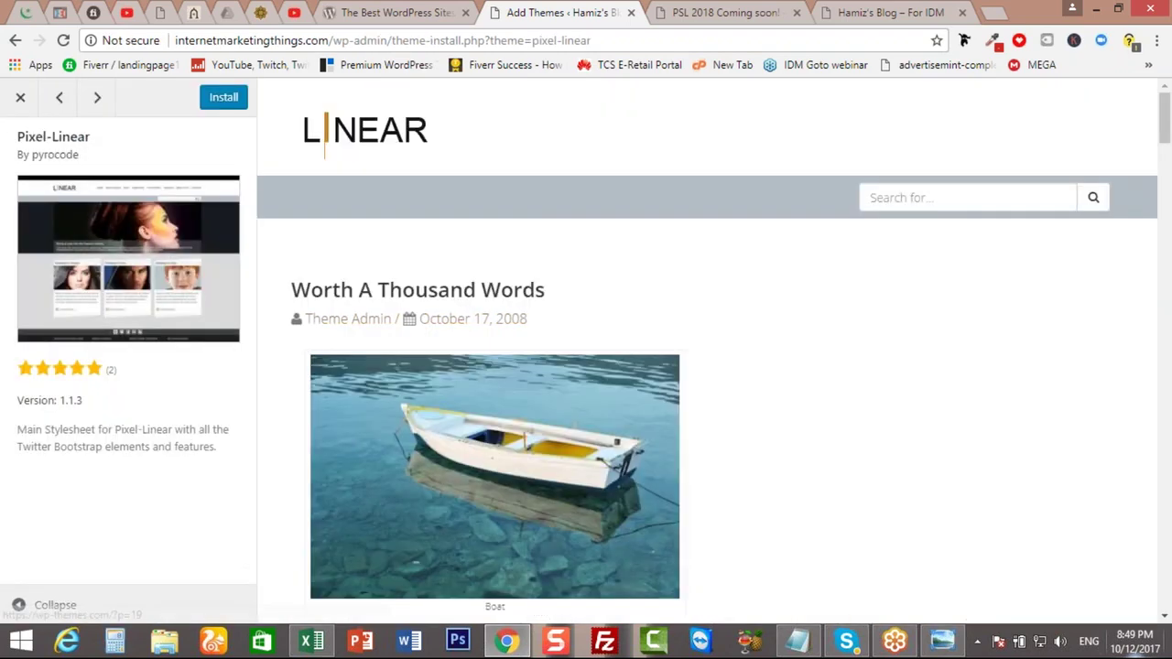
{"action": "scroll", "coordinate": [537, 220], "scroll_direction": "down", "scroll_amount": 5}
{"action": "scroll", "coordinate": [312, 398], "scroll_direction": "up", "scroll_amount": 6}
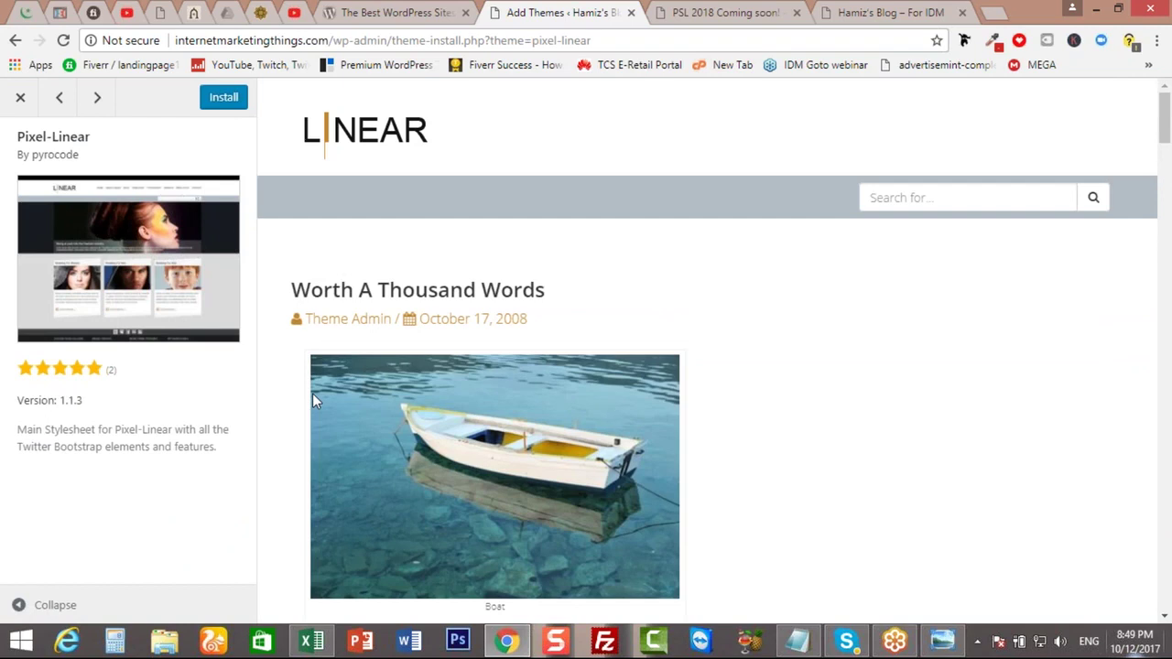
{"action": "scroll", "coordinate": [312, 393], "scroll_direction": "down", "scroll_amount": 15}
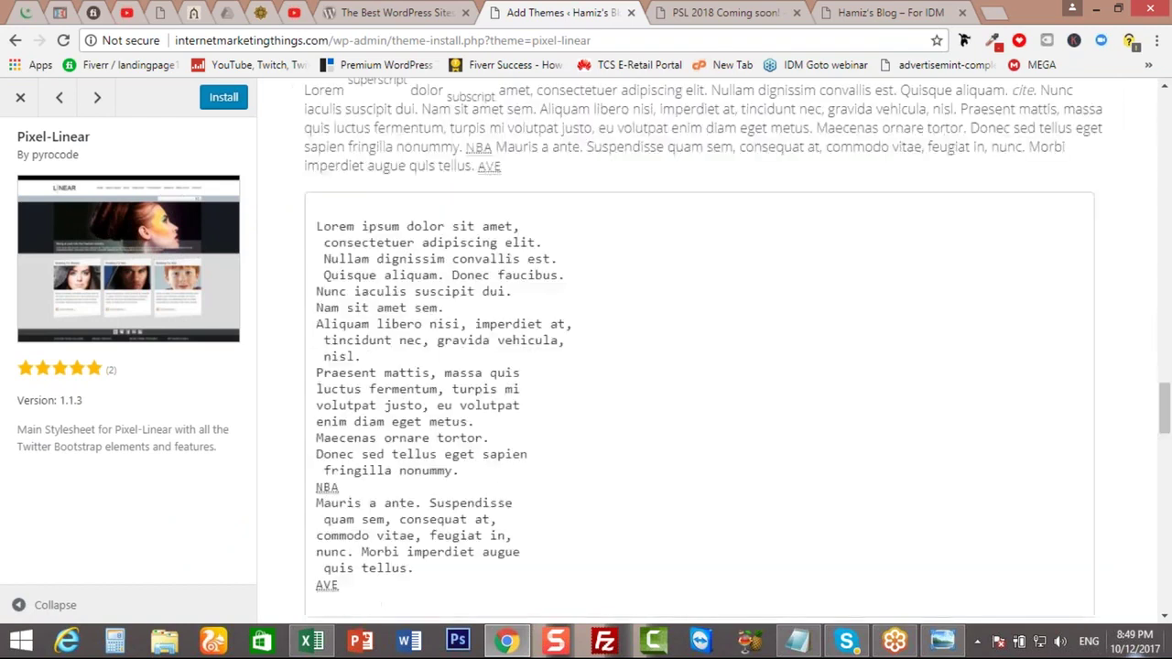
{"action": "scroll", "coordinate": [586, 367], "scroll_direction": "down", "scroll_amount": 10}
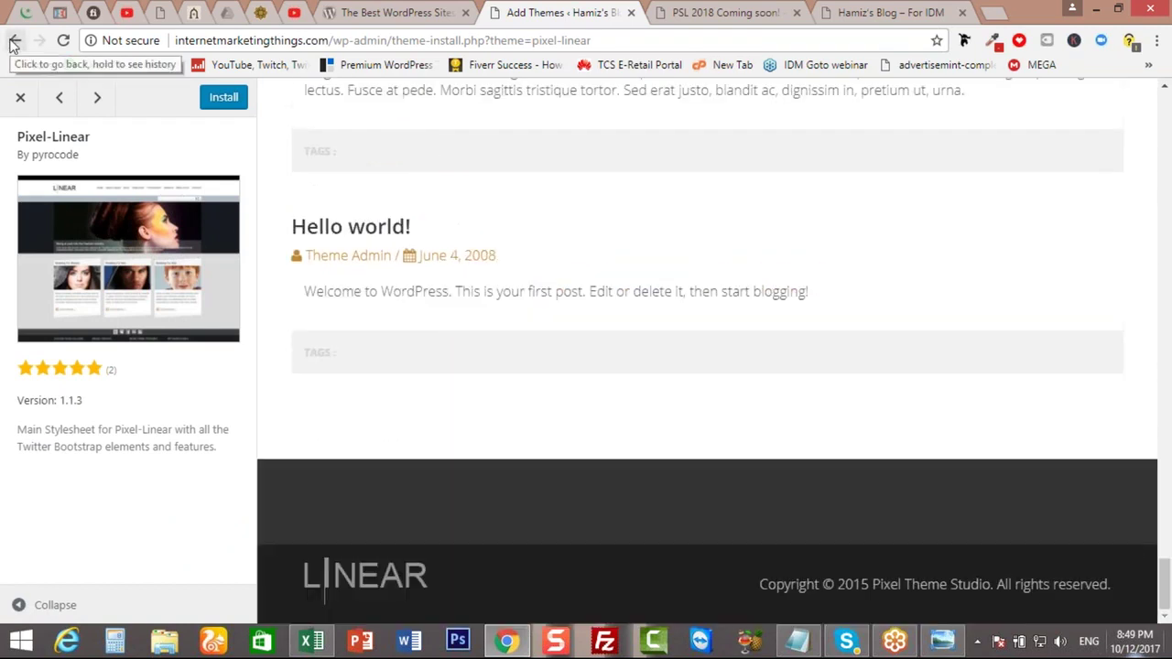
{"action": "left_click", "coordinate": [14, 40]}
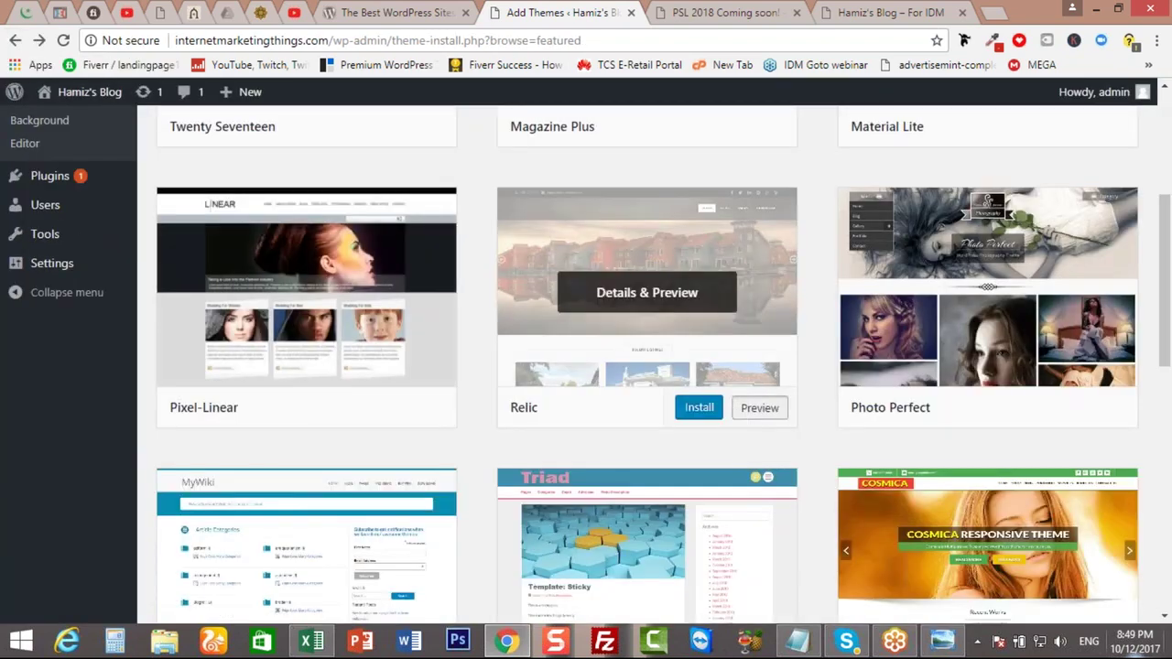
Open and scroll through the Relic theme's Details & Preview, then close it.
{"action": "left_click", "coordinate": [562, 376]}
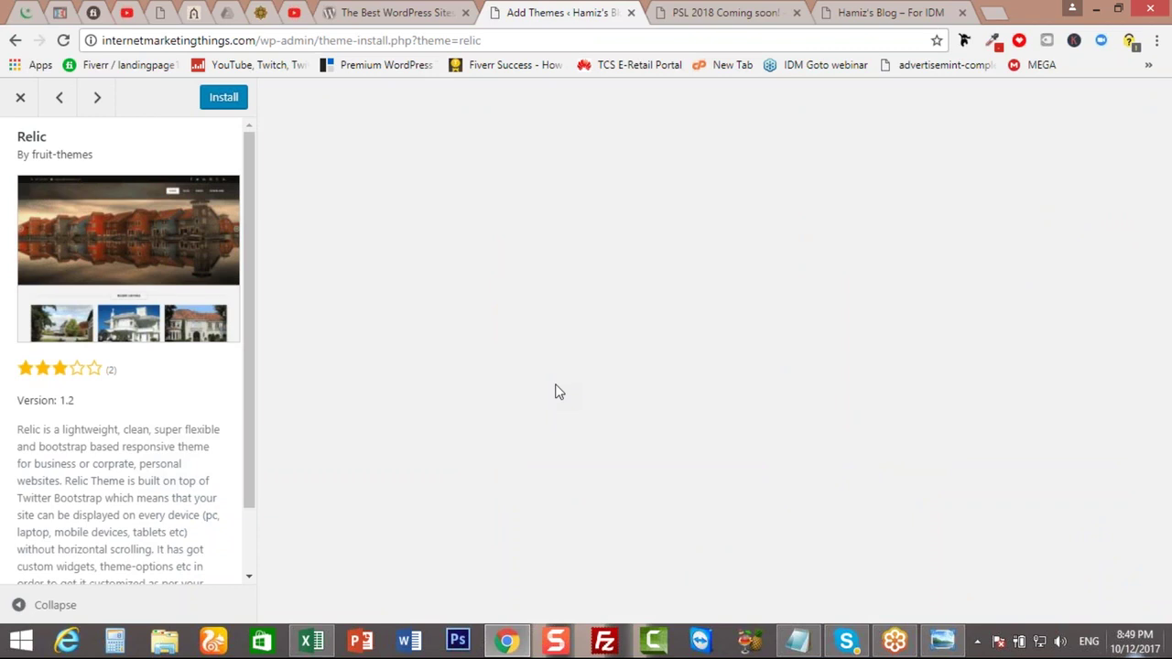
{"action": "left_click", "coordinate": [533, 40]}
{"action": "key", "text": "Return"}
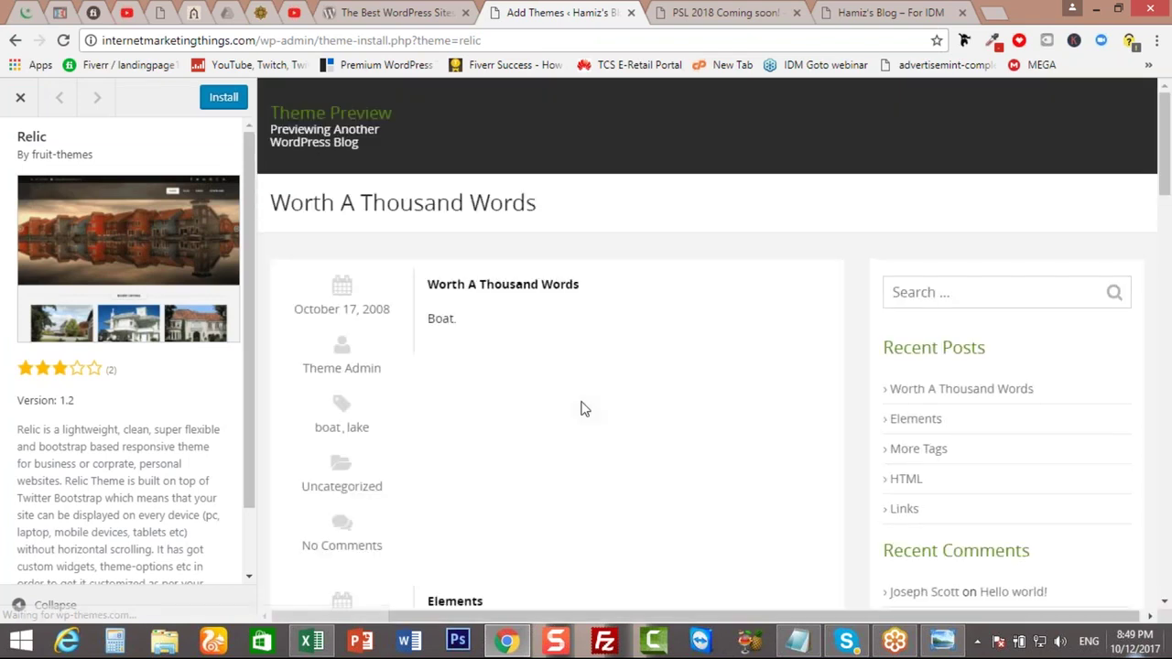
{"action": "scroll", "coordinate": [581, 409], "scroll_direction": "down", "scroll_amount": 20}
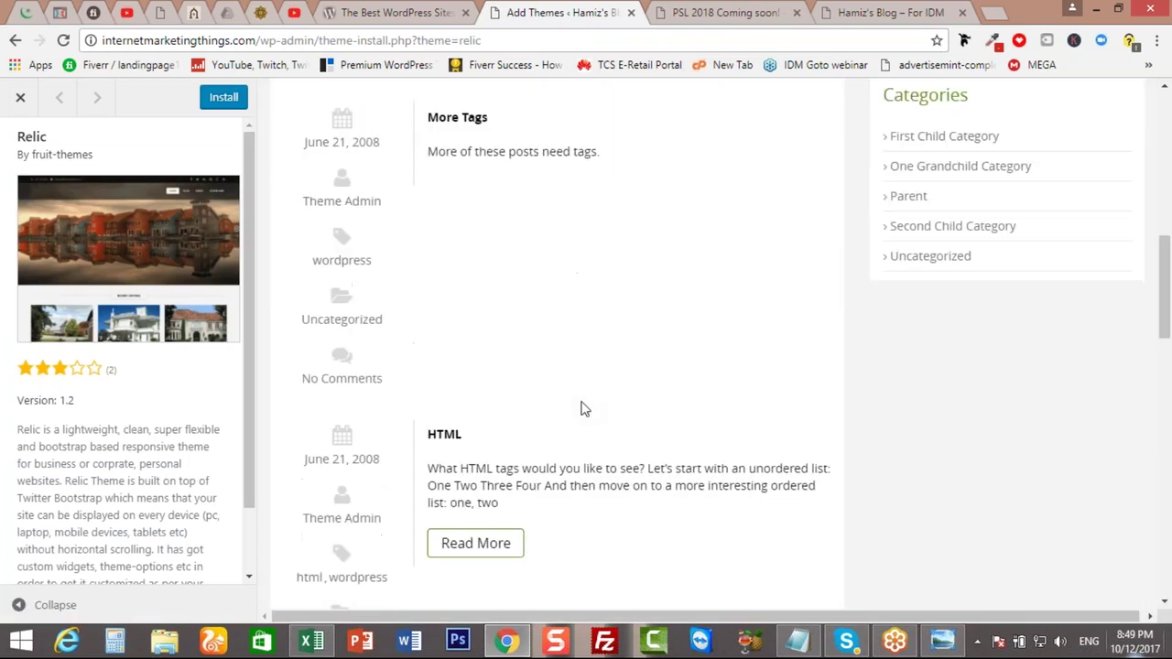
{"action": "scroll", "coordinate": [581, 409], "scroll_direction": "down", "scroll_amount": 1}
{"action": "scroll", "coordinate": [580, 408], "scroll_direction": "up", "scroll_amount": 3}
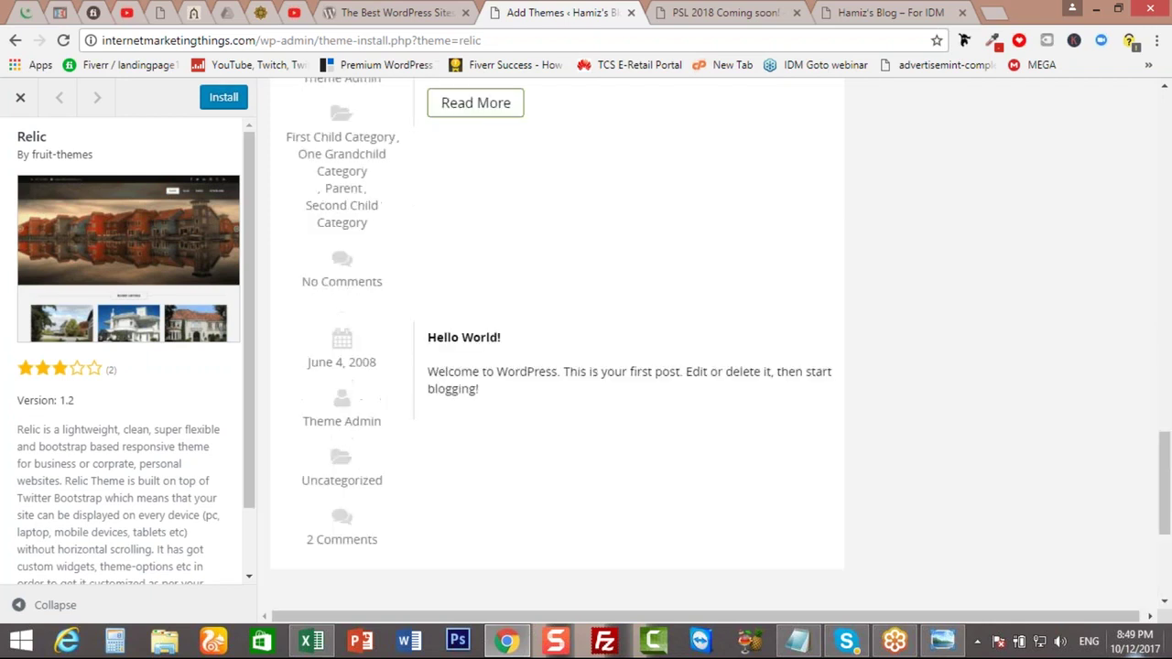
{"action": "scroll", "coordinate": [581, 408], "scroll_direction": "up", "scroll_amount": 10}
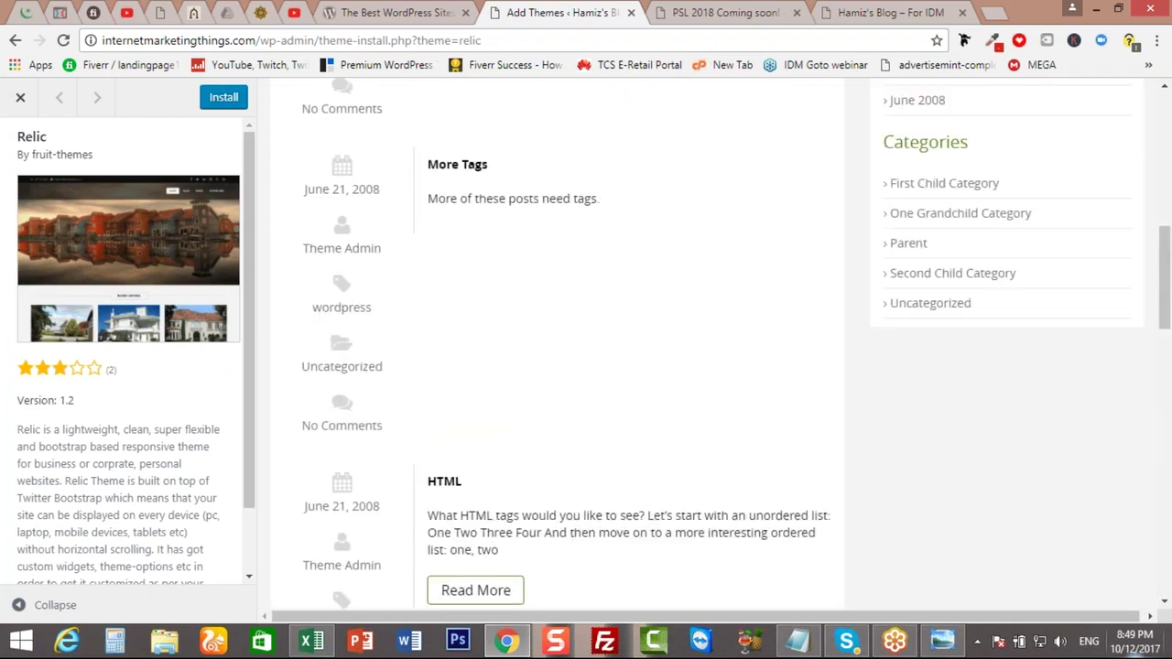
{"action": "scroll", "coordinate": [549, 348], "scroll_direction": "up", "scroll_amount": 8}
{"action": "key", "text": "Escape"}
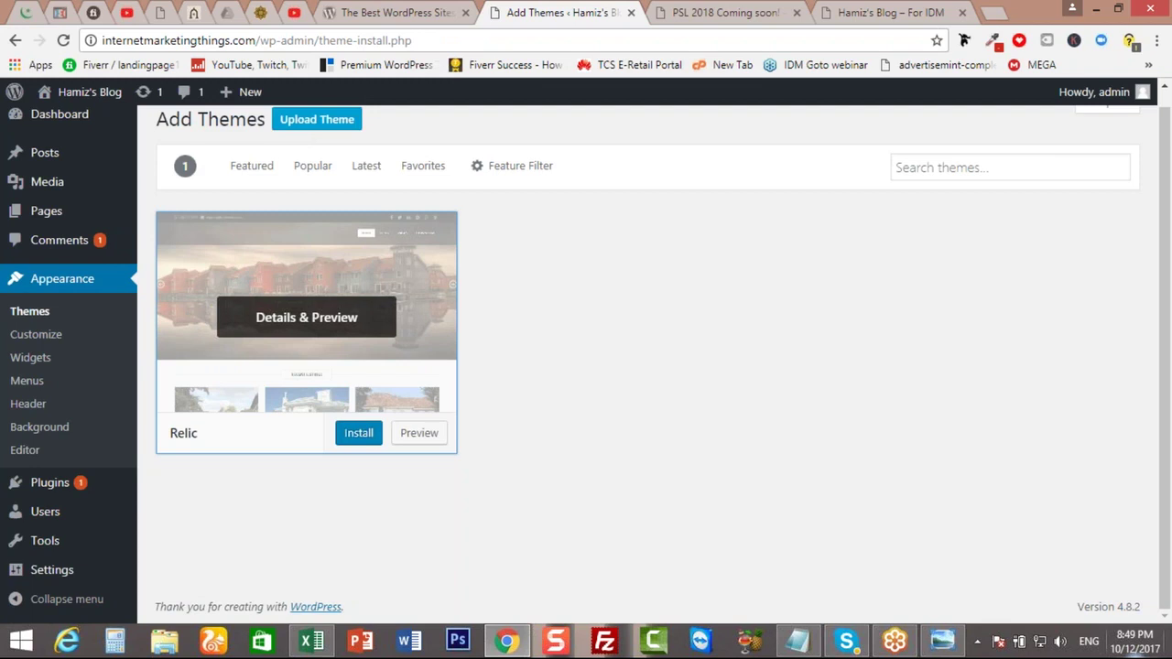
{"action": "left_click", "coordinate": [13, 41]}
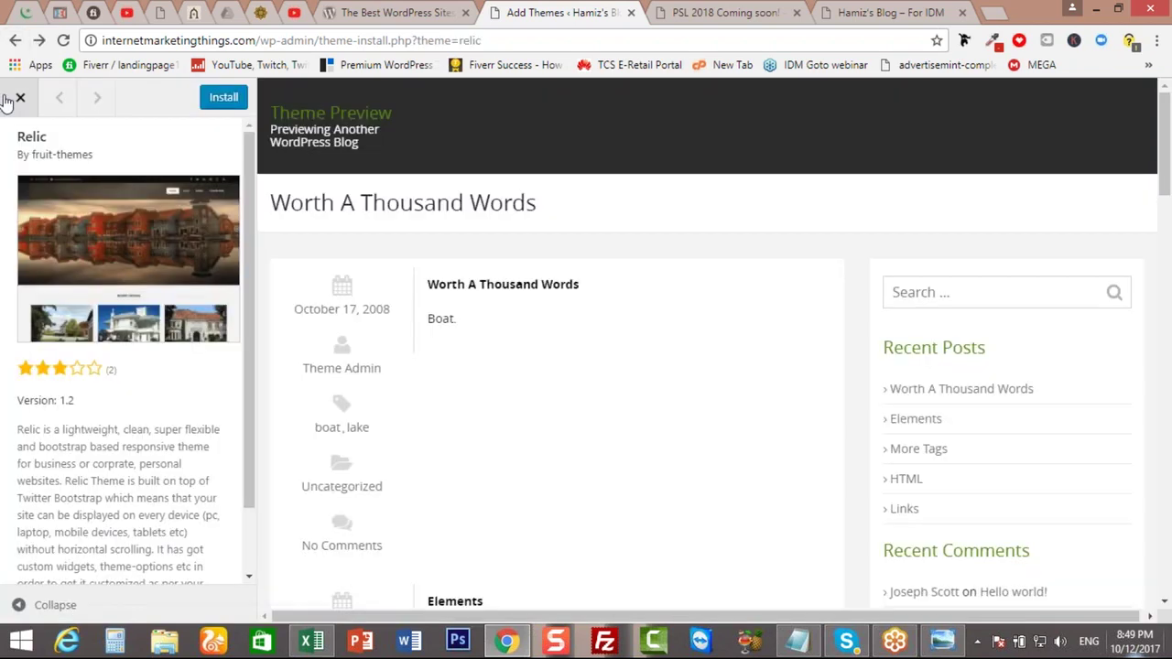
{"action": "left_click", "coordinate": [13, 97]}
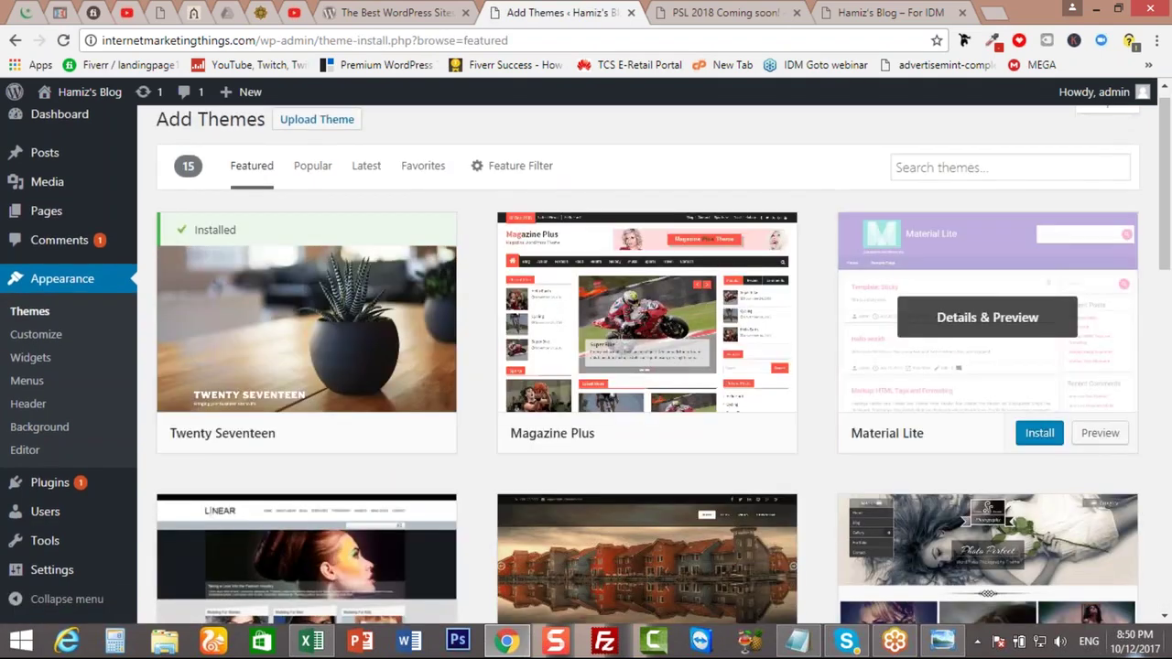
Scroll down and preview the Photo Perfect theme.
{"action": "scroll", "coordinate": [873, 398], "scroll_direction": "down", "scroll_amount": 2}
{"action": "scroll", "coordinate": [1053, 274], "scroll_direction": "down", "scroll_amount": 2}
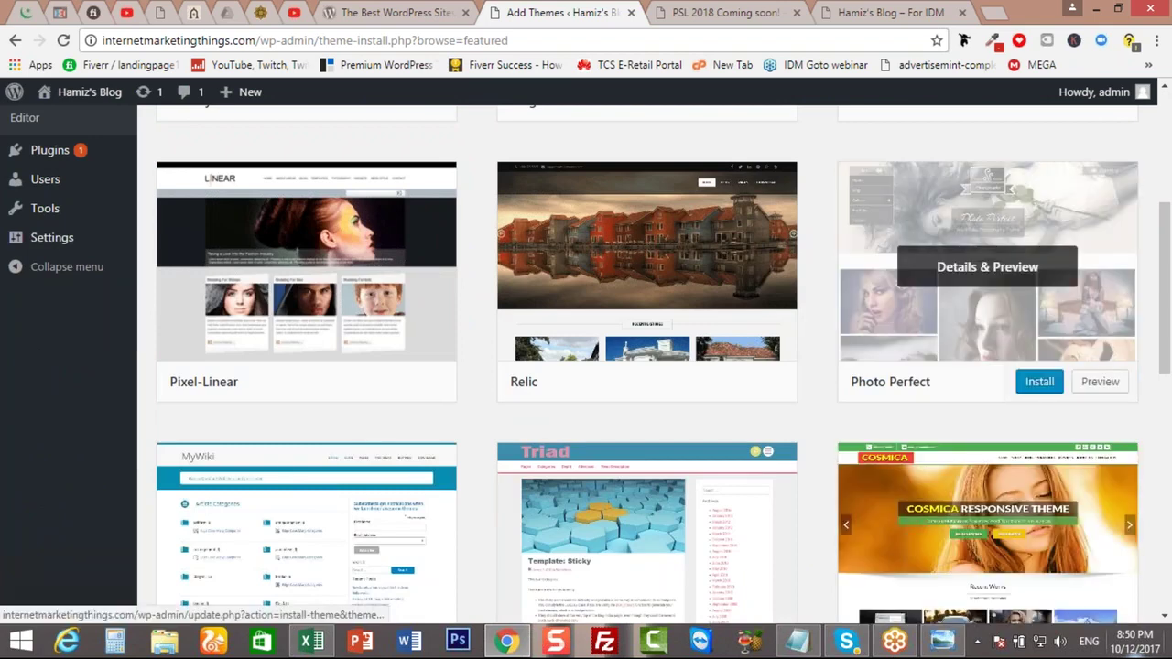
{"action": "left_click", "coordinate": [1099, 381]}
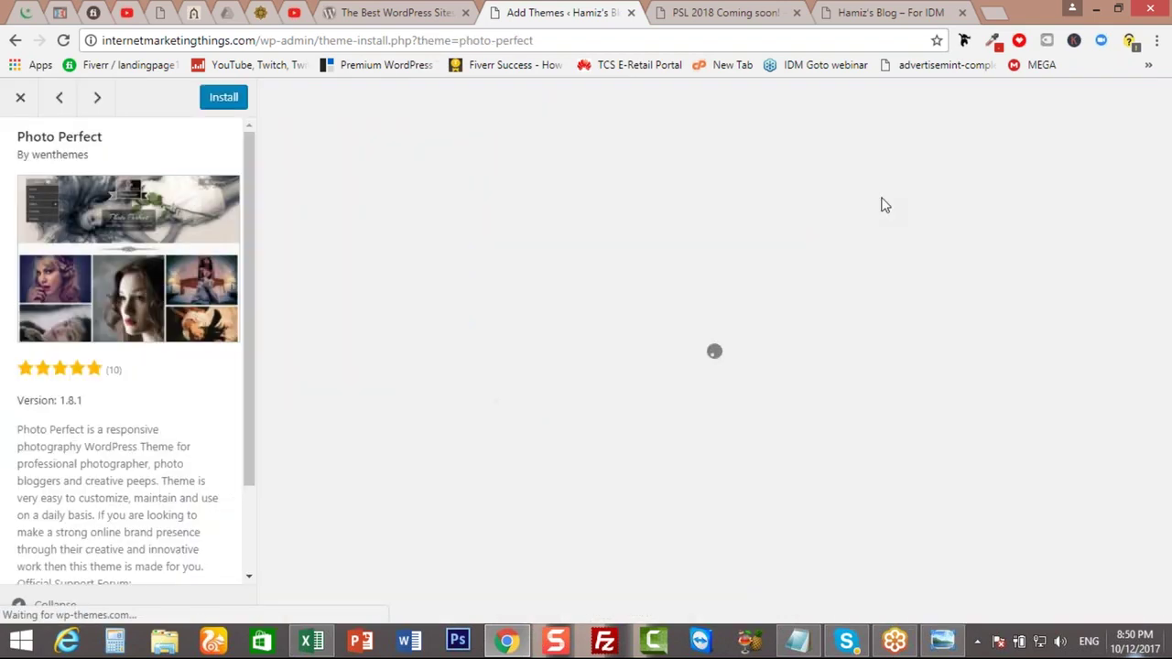
Look over the Photo Perfect preview and its category list, then close it.
{"action": "scroll", "coordinate": [882, 202], "scroll_direction": "down", "scroll_amount": 6}
{"action": "scroll", "coordinate": [707, 348], "scroll_direction": "up", "scroll_amount": 6}
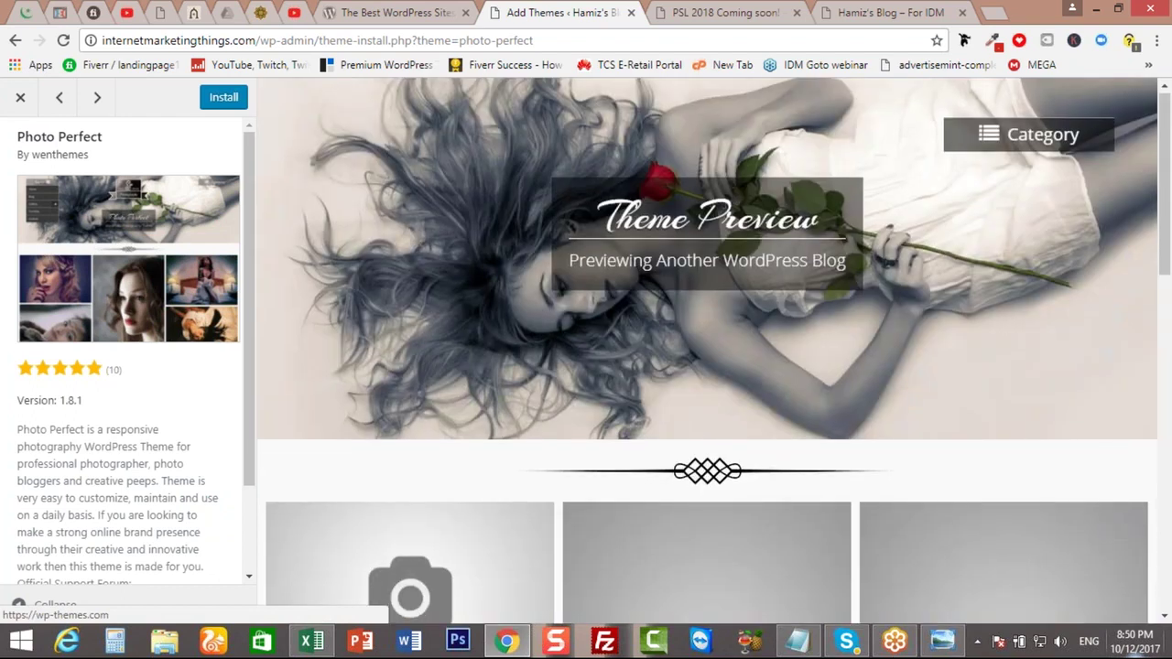
{"action": "scroll", "coordinate": [470, 324], "scroll_direction": "down", "scroll_amount": 10}
{"action": "scroll", "coordinate": [913, 363], "scroll_direction": "up", "scroll_amount": 10}
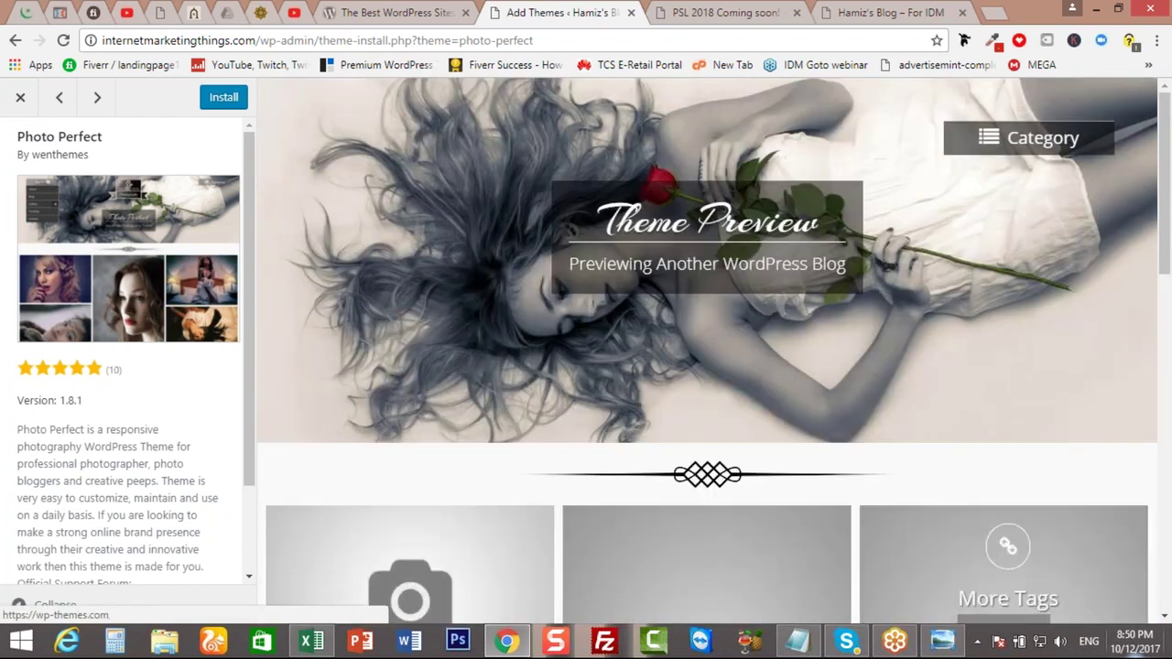
{"action": "left_click", "coordinate": [1039, 138]}
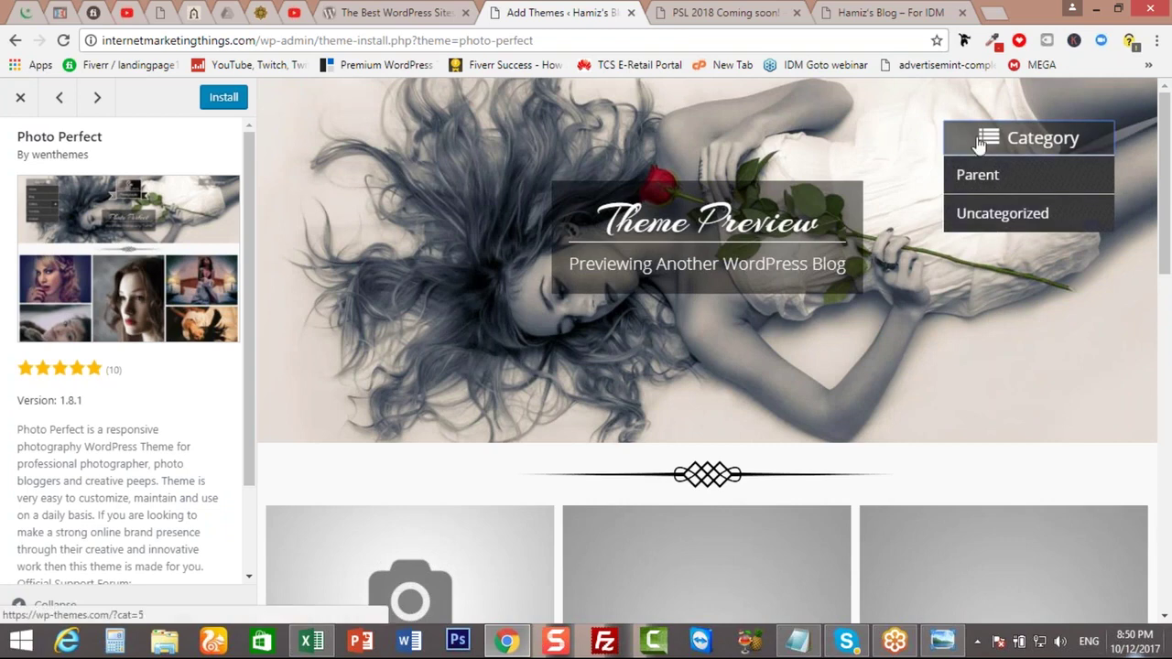
{"action": "left_click", "coordinate": [19, 98]}
Install the Photo Perfect, Cosmica Green, Sanremo and hoteli themes, then activate Photo Perfect.
{"action": "left_click", "coordinate": [1044, 384]}
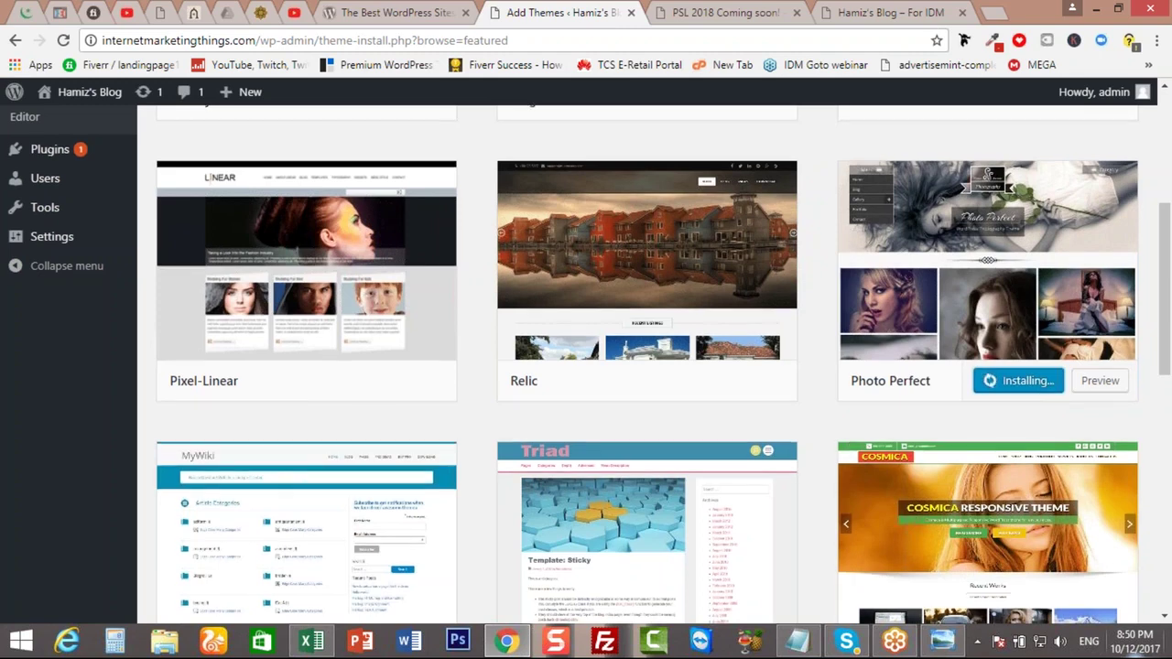
{"action": "scroll", "coordinate": [1046, 419], "scroll_direction": "down", "scroll_amount": 3}
{"action": "left_click", "coordinate": [1021, 413]}
{"action": "scroll", "coordinate": [845, 457], "scroll_direction": "down", "scroll_amount": 2}
{"action": "left_click", "coordinate": [349, 461]}
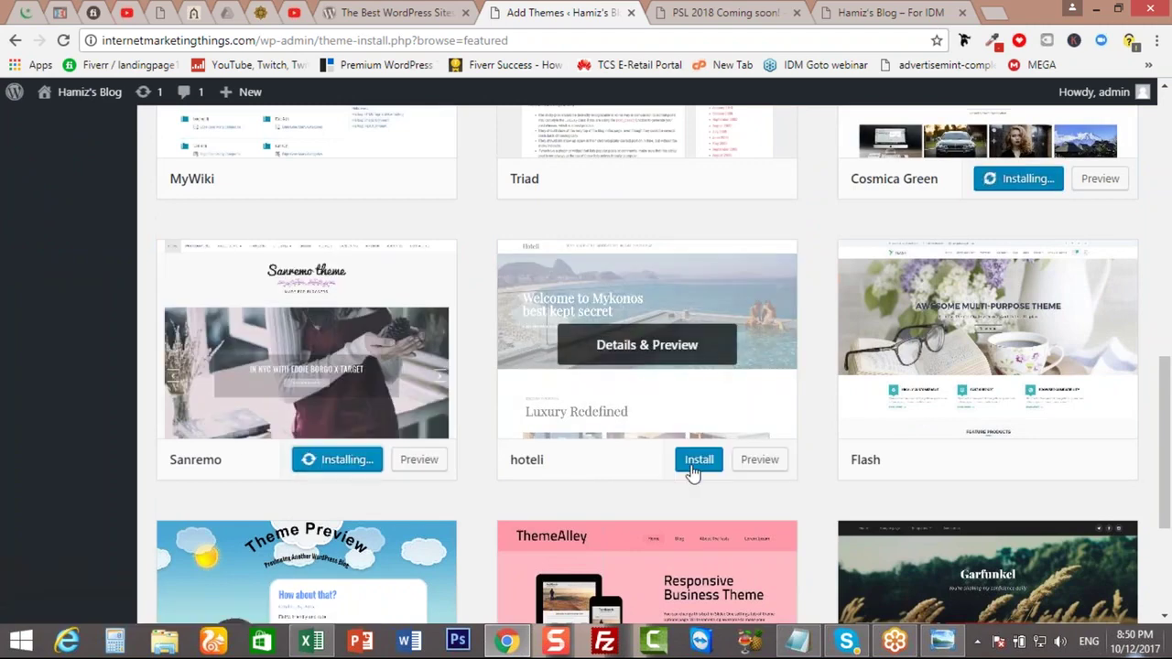
{"action": "left_click", "coordinate": [696, 462]}
{"action": "scroll", "coordinate": [693, 470], "scroll_direction": "down", "scroll_amount": 3}
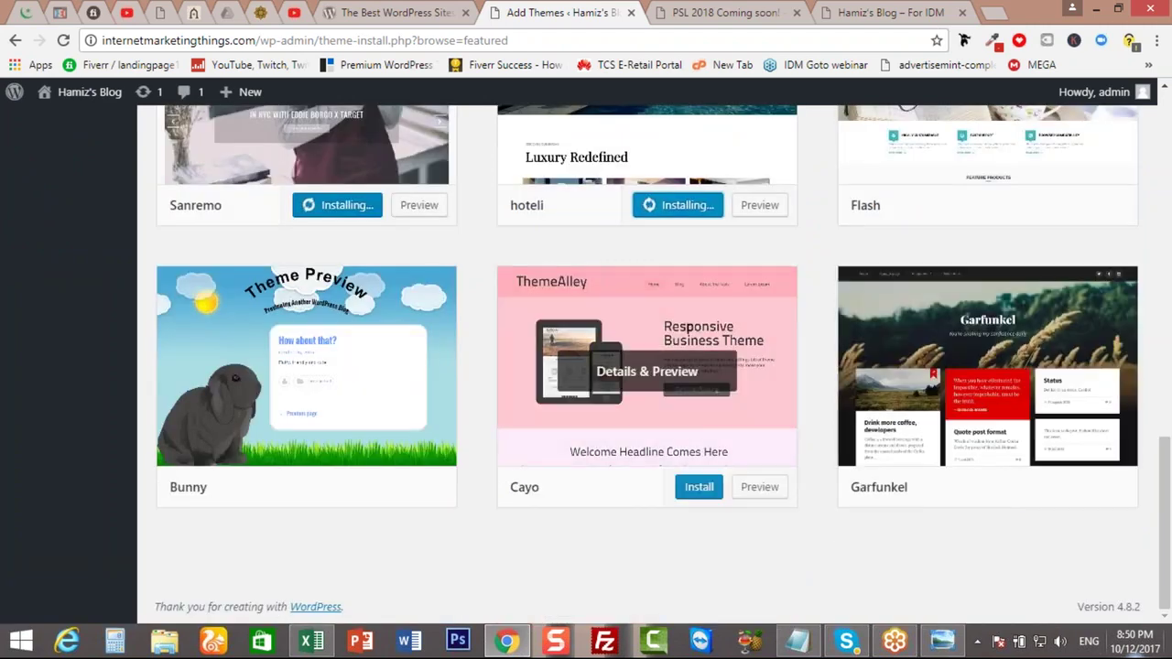
{"action": "scroll", "coordinate": [729, 453], "scroll_direction": "up", "scroll_amount": 5}
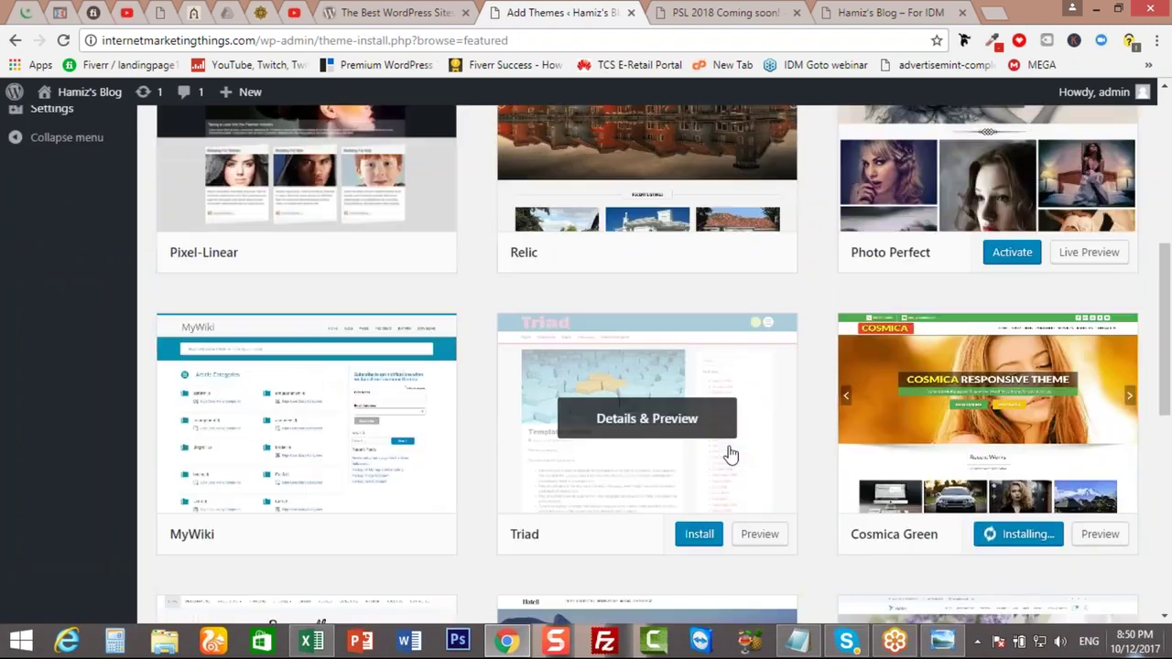
{"action": "left_click", "coordinate": [1022, 259]}
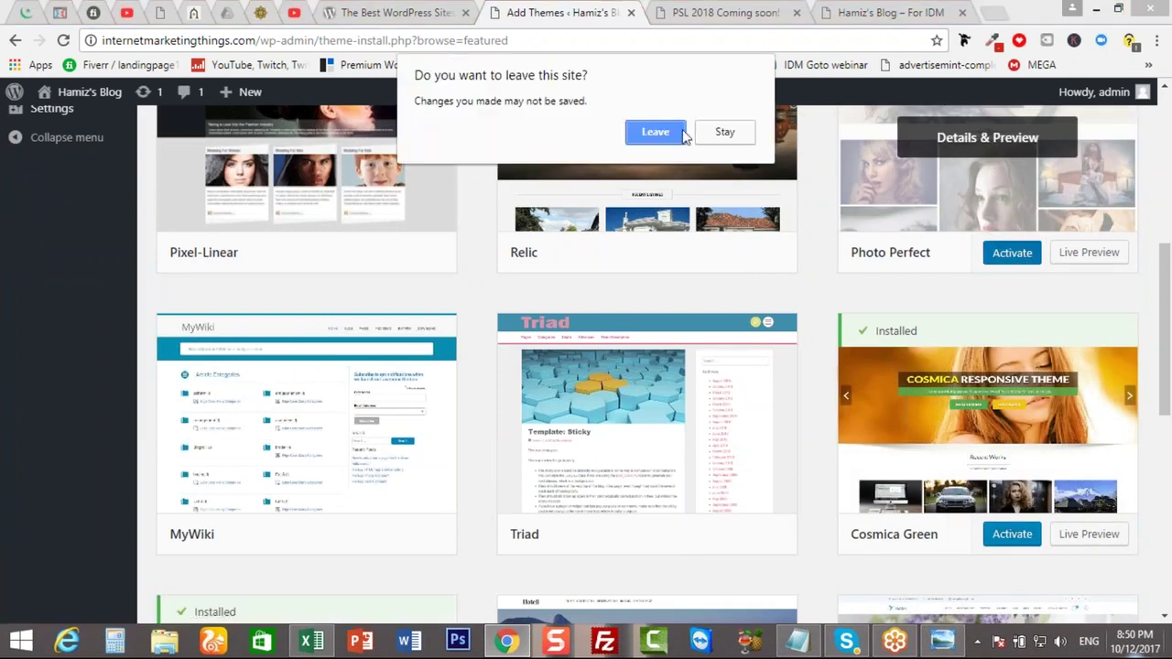
Confirm leaving, then reload the blog to view Photo Perfect's camera-placeholder post thumbnails.
{"action": "left_click", "coordinate": [672, 135]}
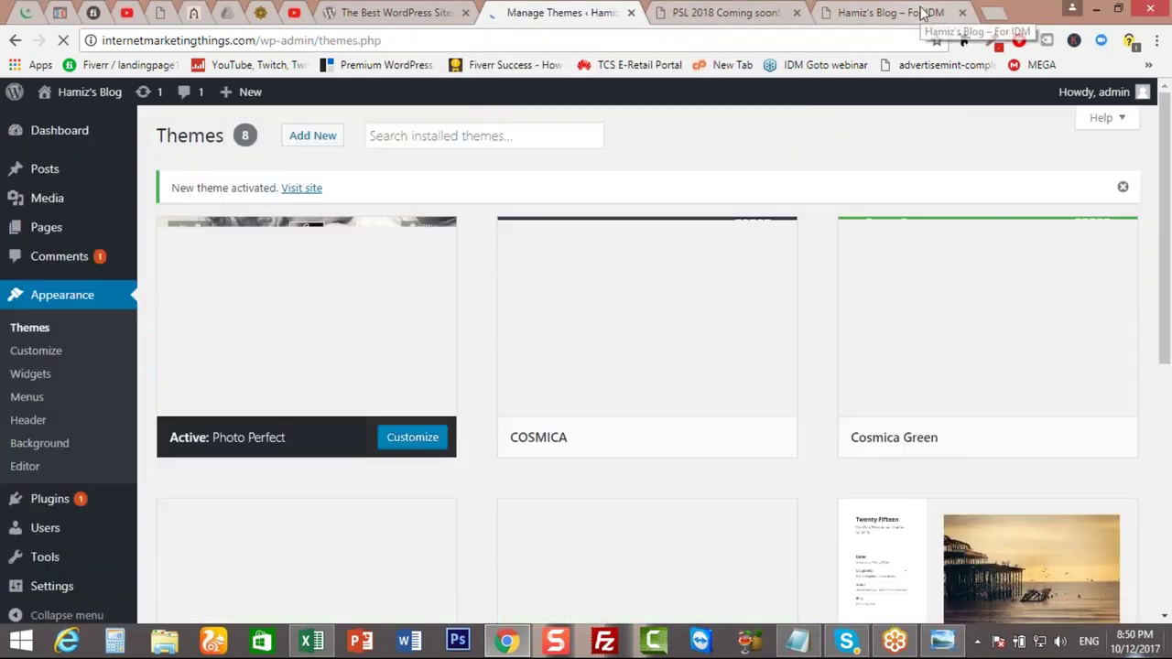
{"action": "left_click", "coordinate": [878, 13]}
{"action": "key", "text": "F5"}
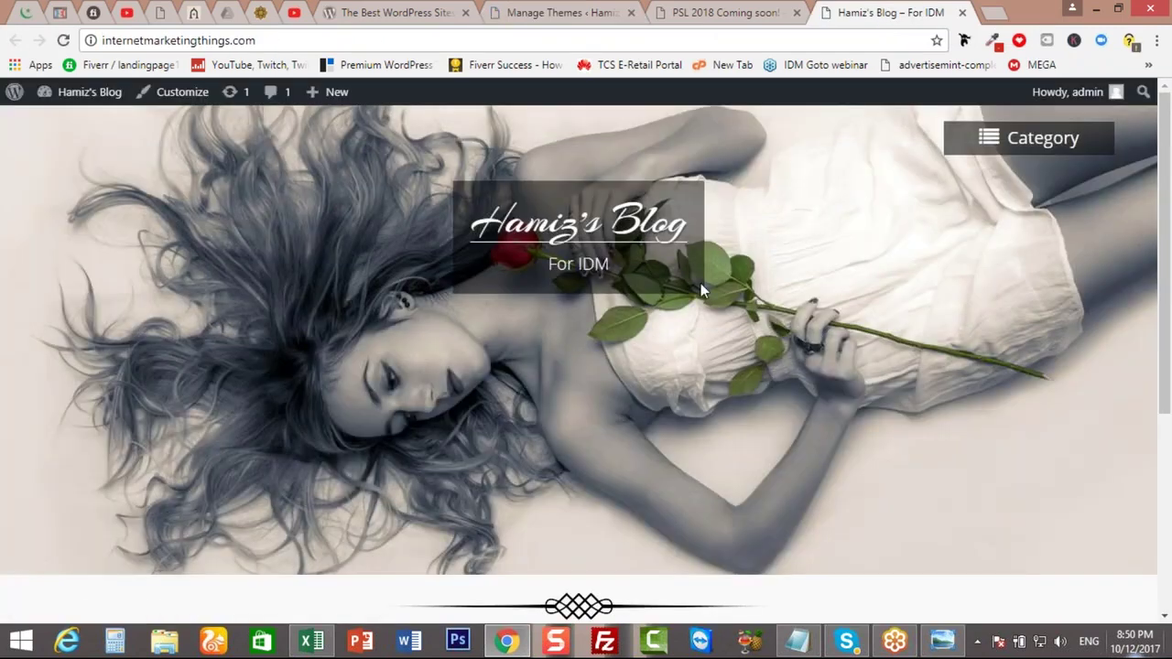
{"action": "scroll", "coordinate": [700, 283], "scroll_direction": "down", "scroll_amount": 1}
{"action": "scroll", "coordinate": [701, 283], "scroll_direction": "down", "scroll_amount": 3}
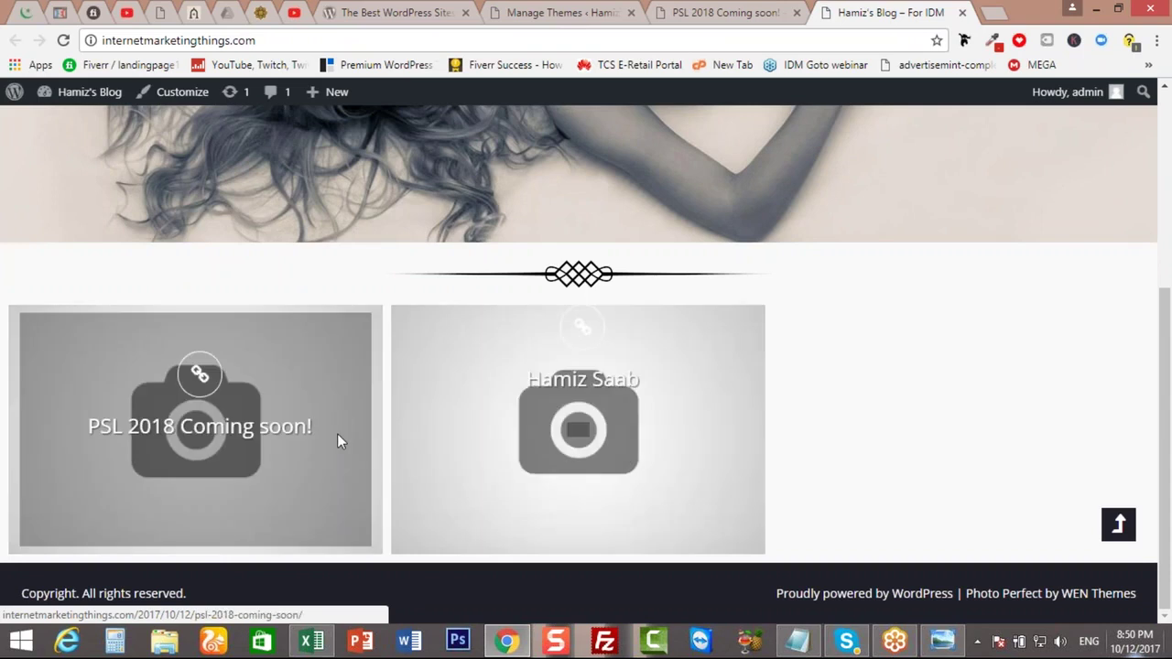
{"action": "left_click", "coordinate": [322, 437]}
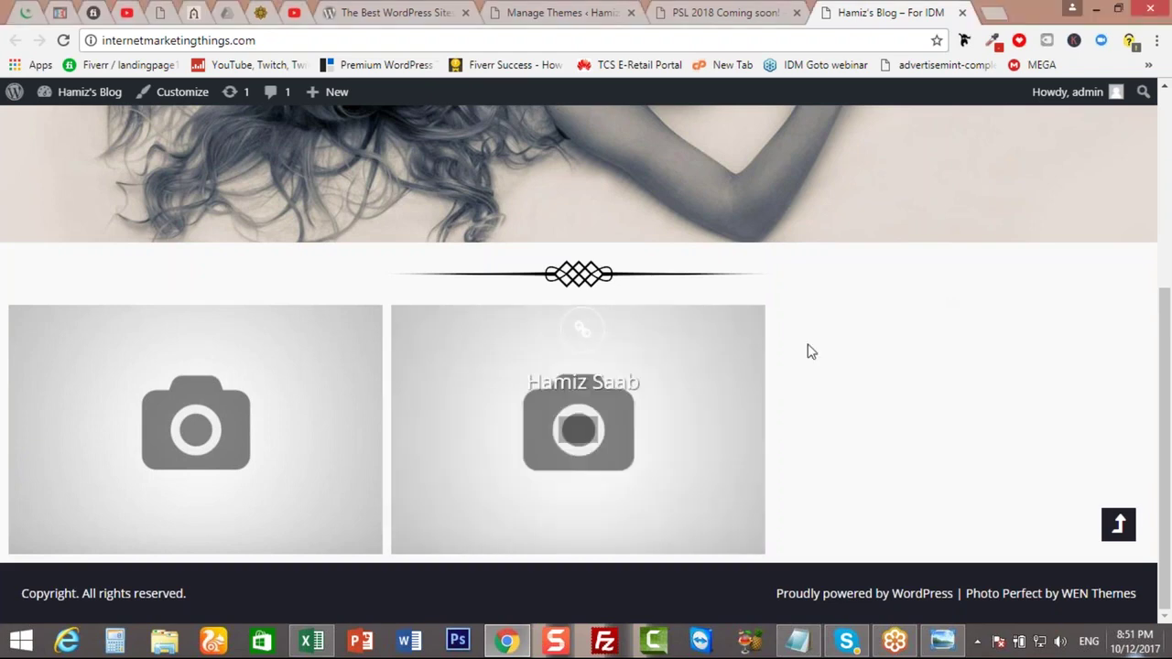
{"action": "scroll", "coordinate": [809, 352], "scroll_direction": "up", "scroll_amount": 1}
{"action": "scroll", "coordinate": [808, 351], "scroll_direction": "down", "scroll_amount": 1}
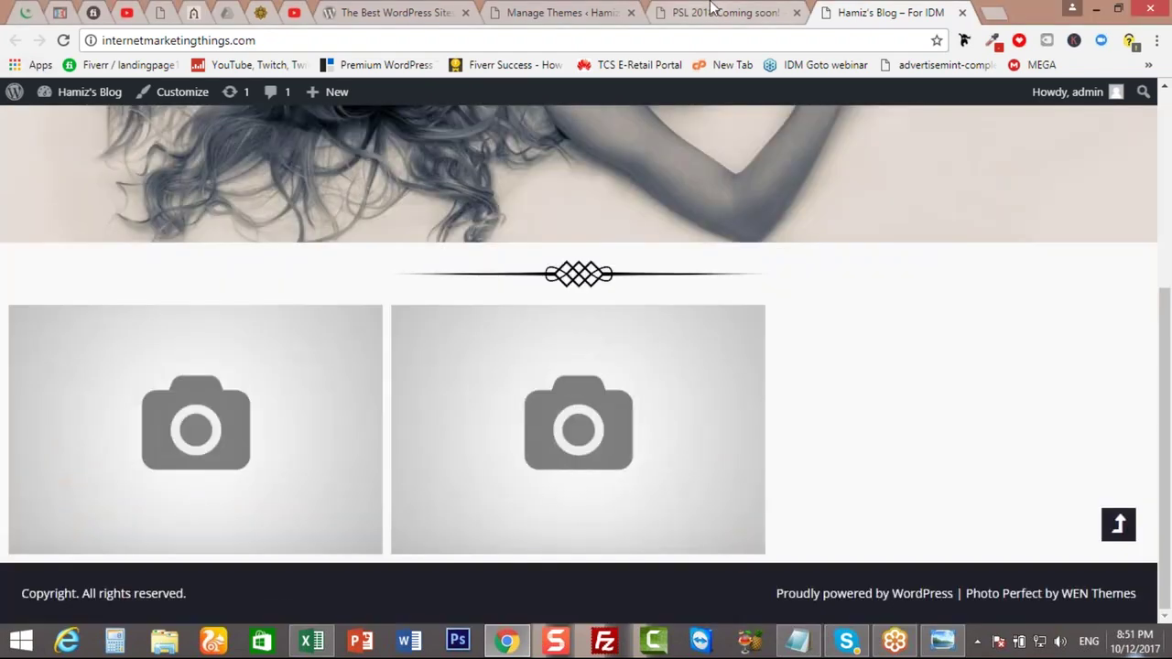
Activate Cosmica Green and reload the blog to see it.
{"action": "left_click", "coordinate": [714, 12]}
{"action": "left_click", "coordinate": [618, 10]}
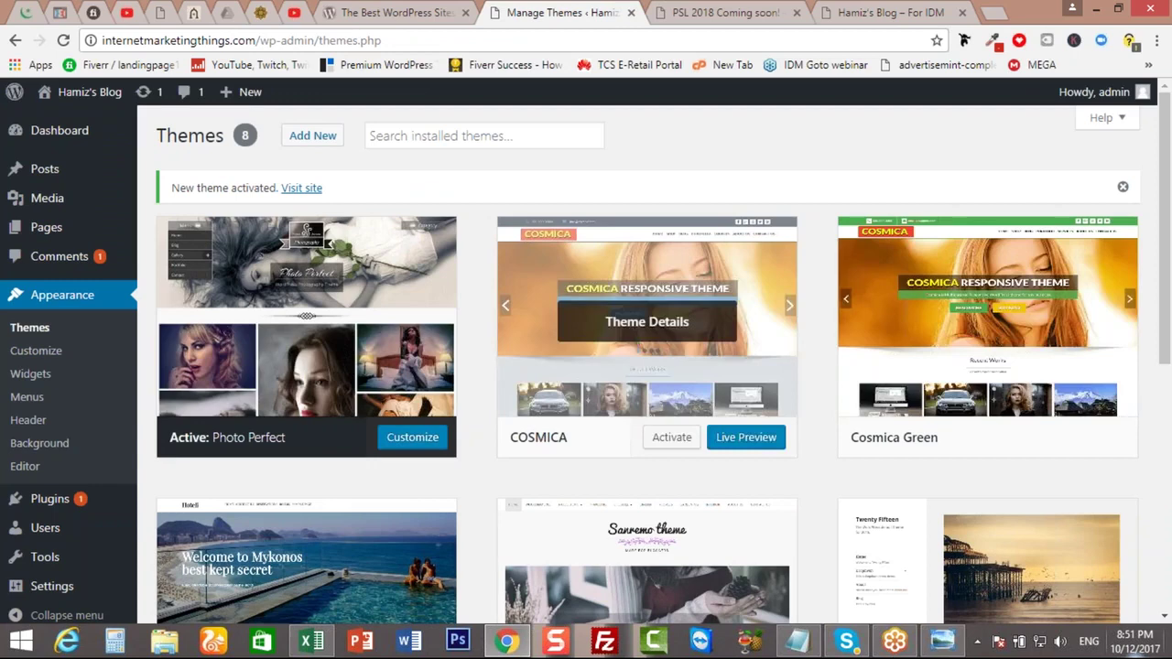
{"action": "scroll", "coordinate": [646, 311], "scroll_direction": "down", "scroll_amount": 1}
{"action": "scroll", "coordinate": [725, 318], "scroll_direction": "down", "scroll_amount": 1}
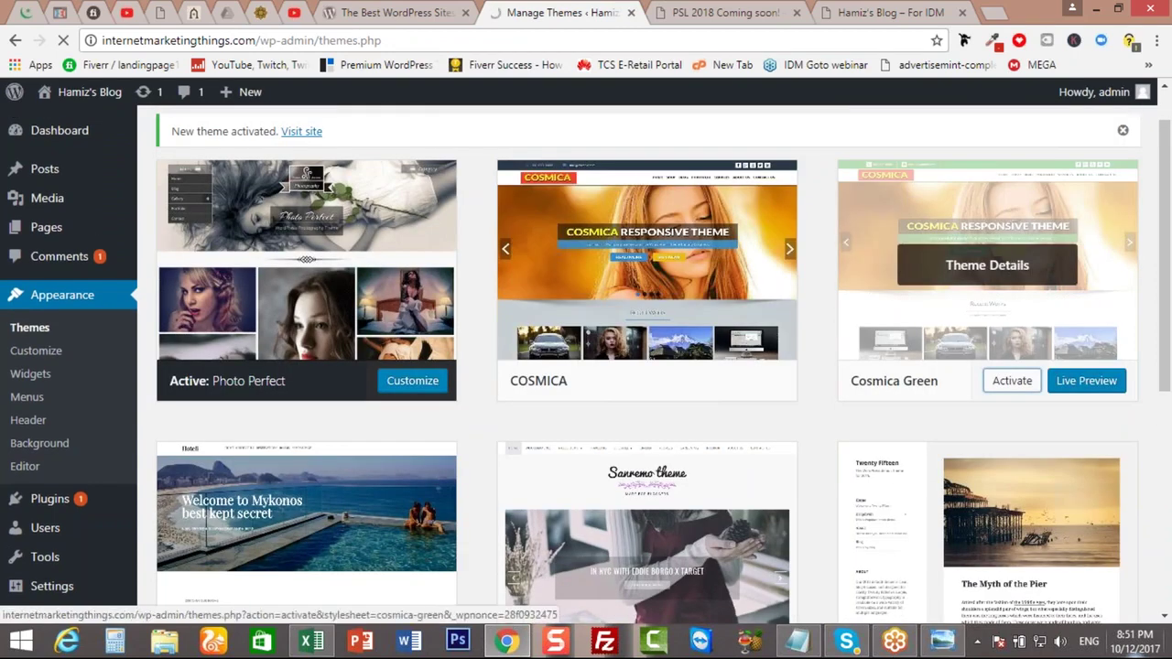
{"action": "left_click", "coordinate": [1012, 380]}
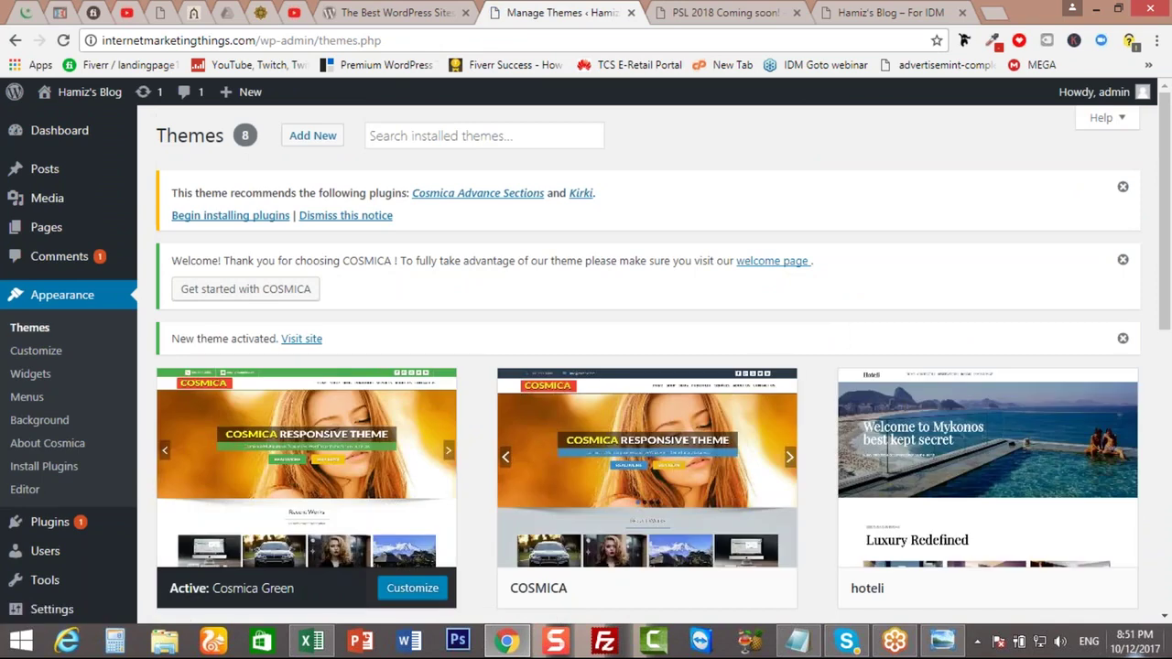
{"action": "left_click", "coordinate": [841, 12]}
{"action": "left_click", "coordinate": [842, 44]}
{"action": "key", "text": "Return"}
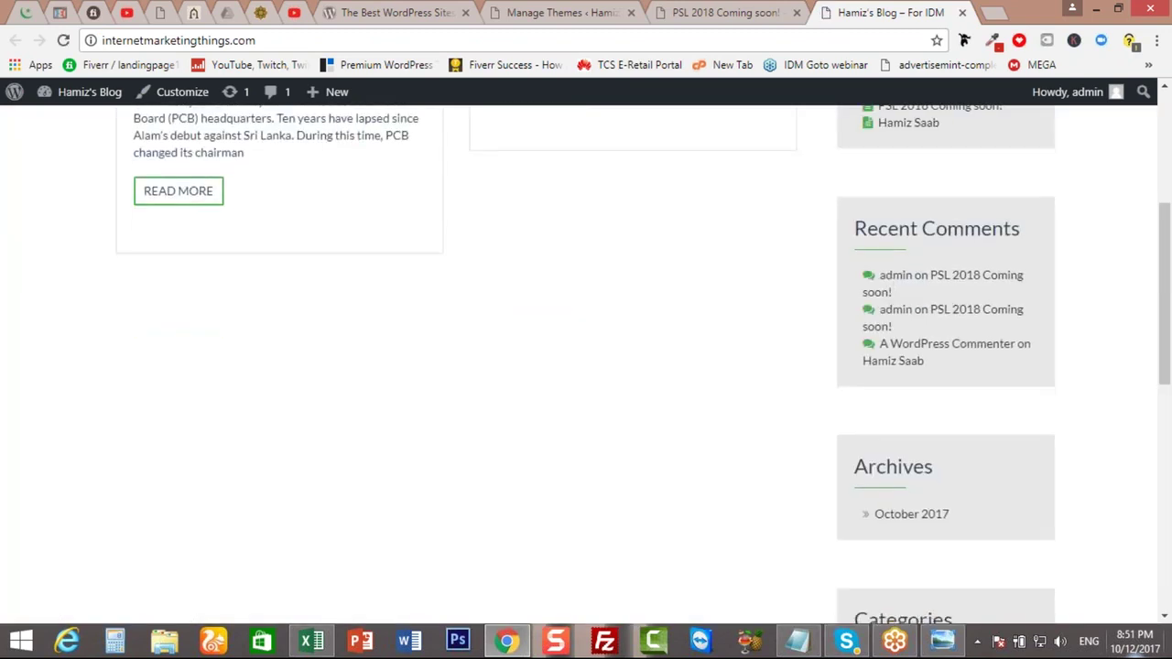
{"action": "scroll", "coordinate": [680, 248], "scroll_direction": "up", "scroll_amount": 3}
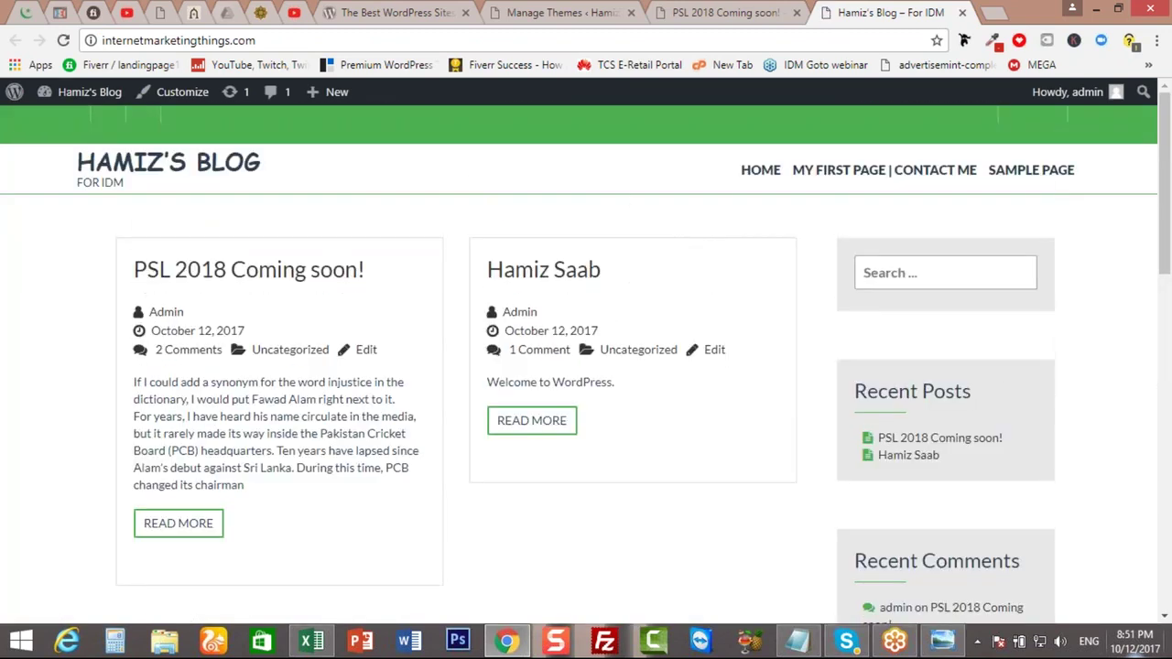
Activate Sanremo and reload the blog to see it.
{"action": "left_click", "coordinate": [596, 13]}
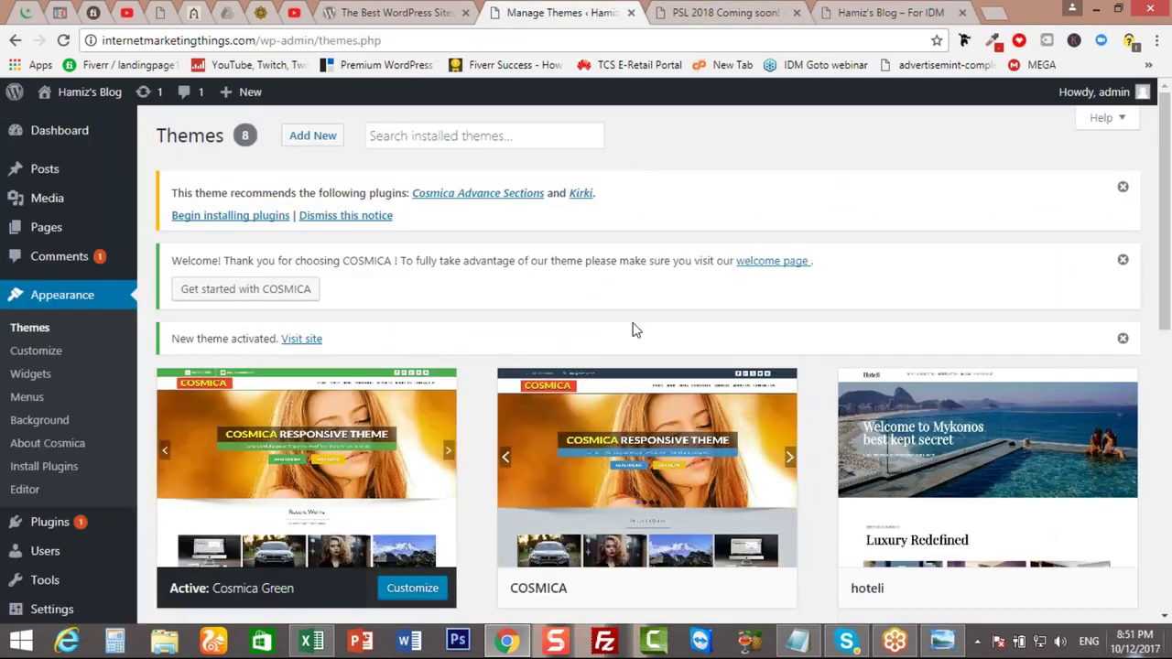
{"action": "scroll", "coordinate": [631, 327], "scroll_direction": "down", "scroll_amount": 1}
{"action": "scroll", "coordinate": [646, 238], "scroll_direction": "down", "scroll_amount": 5}
{"action": "scroll", "coordinate": [646, 275], "scroll_direction": "up", "scroll_amount": 1}
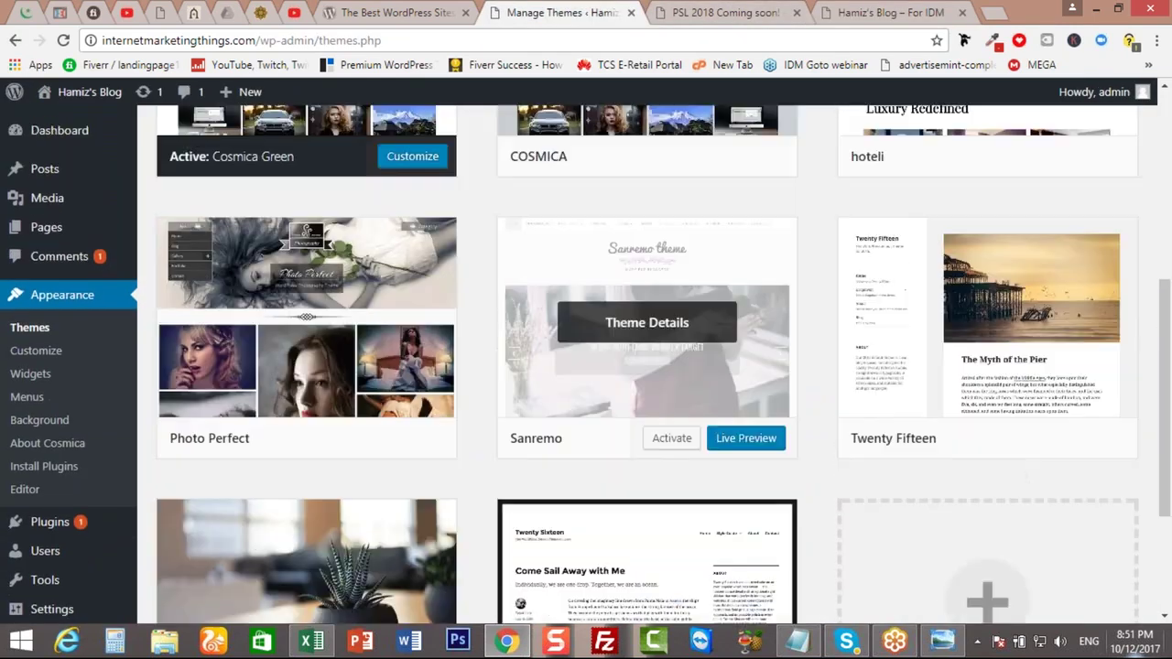
{"action": "left_click", "coordinate": [671, 441]}
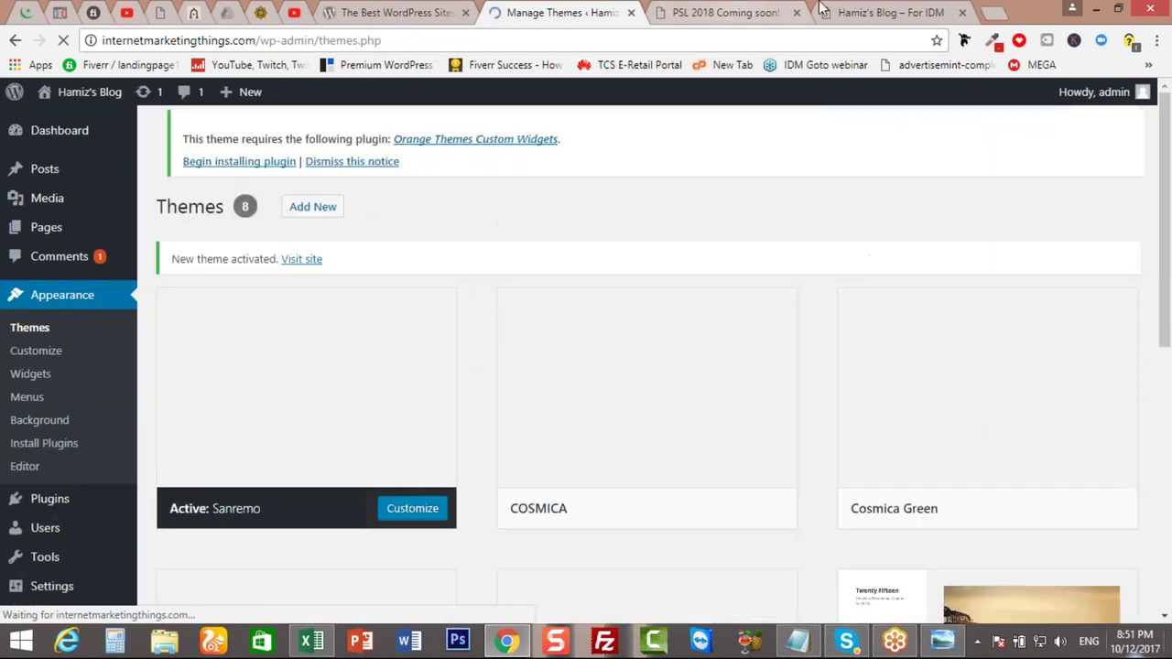
{"action": "left_click", "coordinate": [879, 13]}
{"action": "key", "text": "F5"}
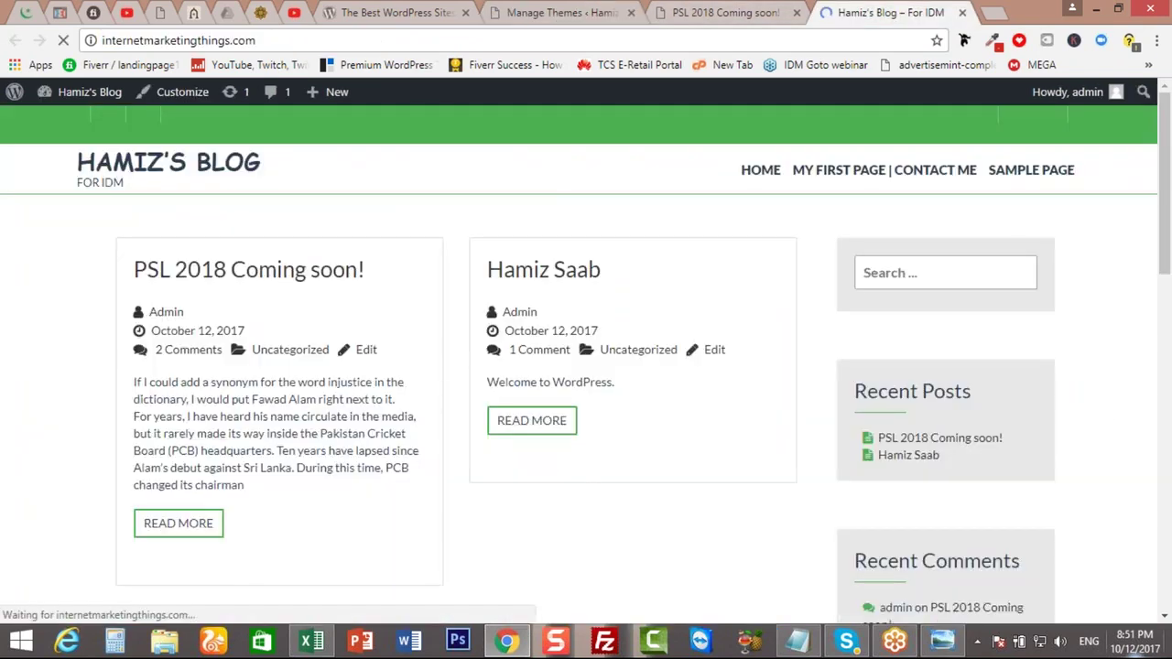
{"action": "scroll", "coordinate": [446, 354], "scroll_direction": "down", "scroll_amount": 5}
{"action": "scroll", "coordinate": [586, 367], "scroll_direction": "up", "scroll_amount": 5}
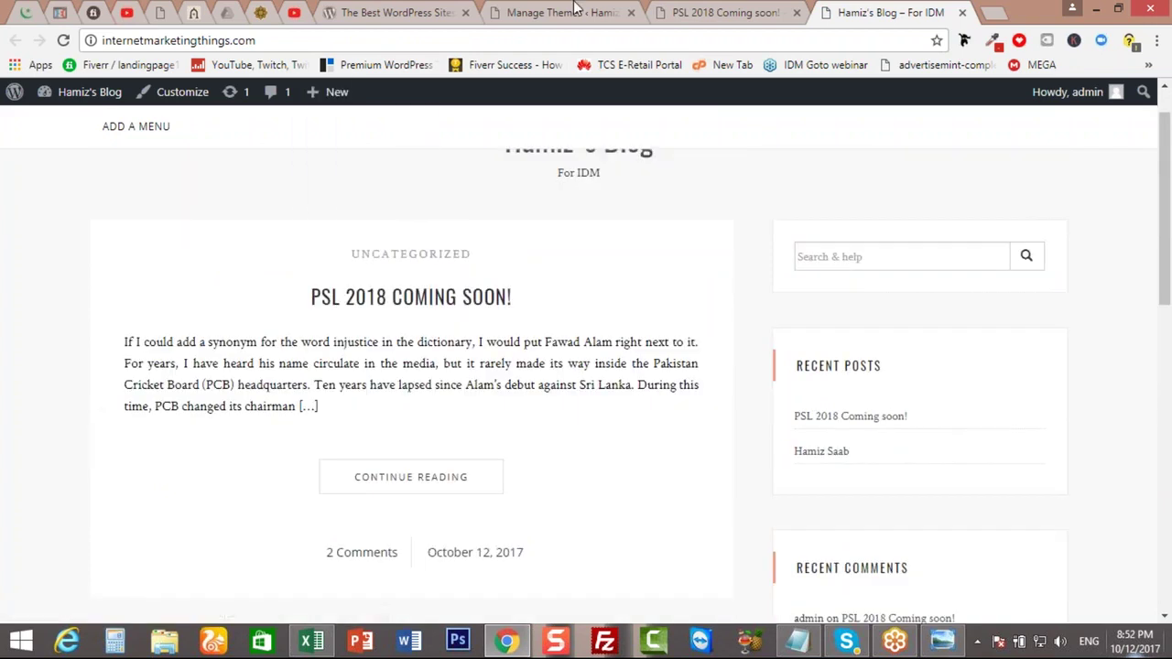
Back on the installed themes page, reactivate Photo Perfect.
{"action": "left_click", "coordinate": [575, 9]}
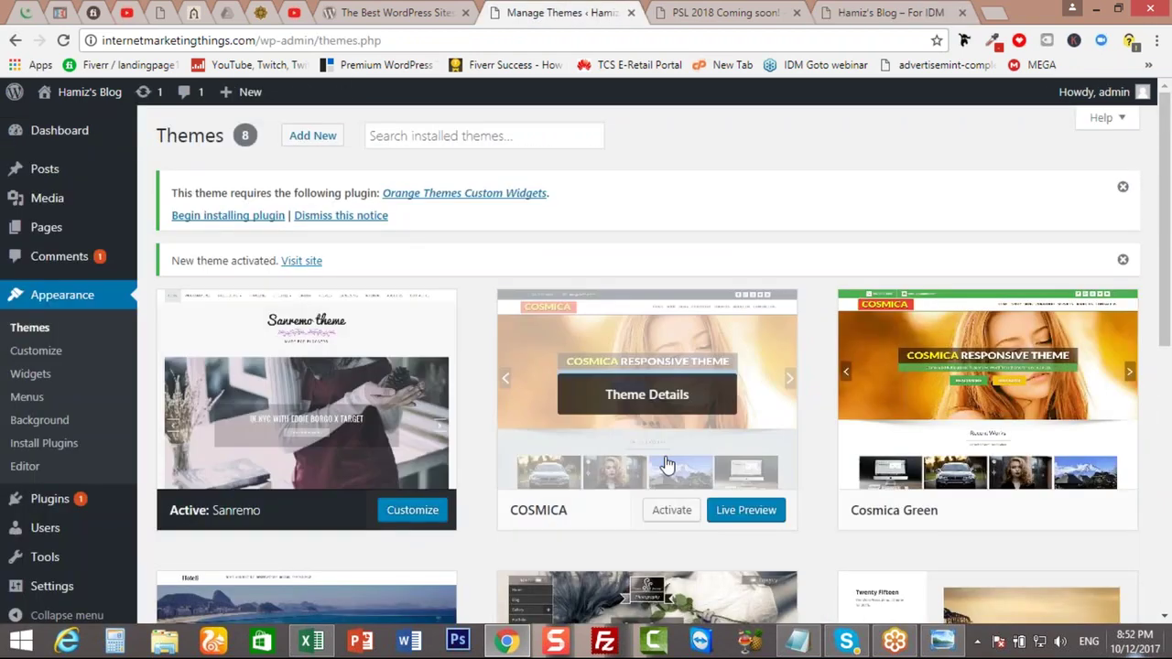
{"action": "scroll", "coordinate": [667, 465], "scroll_direction": "down", "scroll_amount": 1}
{"action": "scroll", "coordinate": [667, 465], "scroll_direction": "down", "scroll_amount": 2}
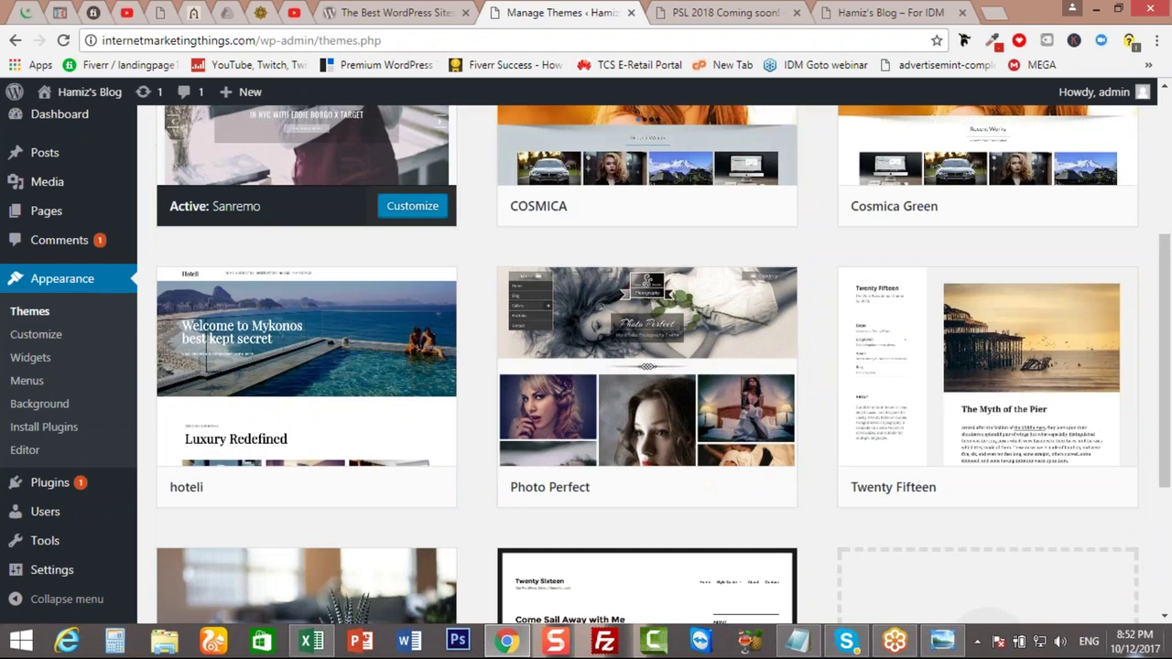
{"action": "scroll", "coordinate": [668, 465], "scroll_direction": "up", "scroll_amount": 2}
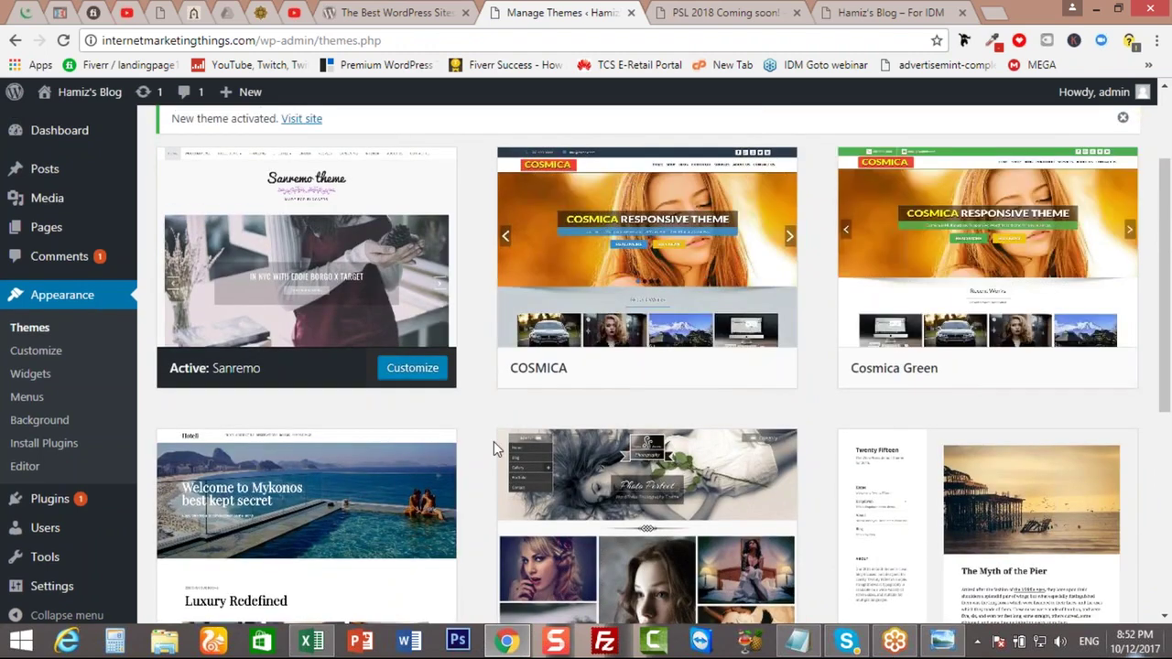
{"action": "scroll", "coordinate": [494, 441], "scroll_direction": "down", "scroll_amount": 1}
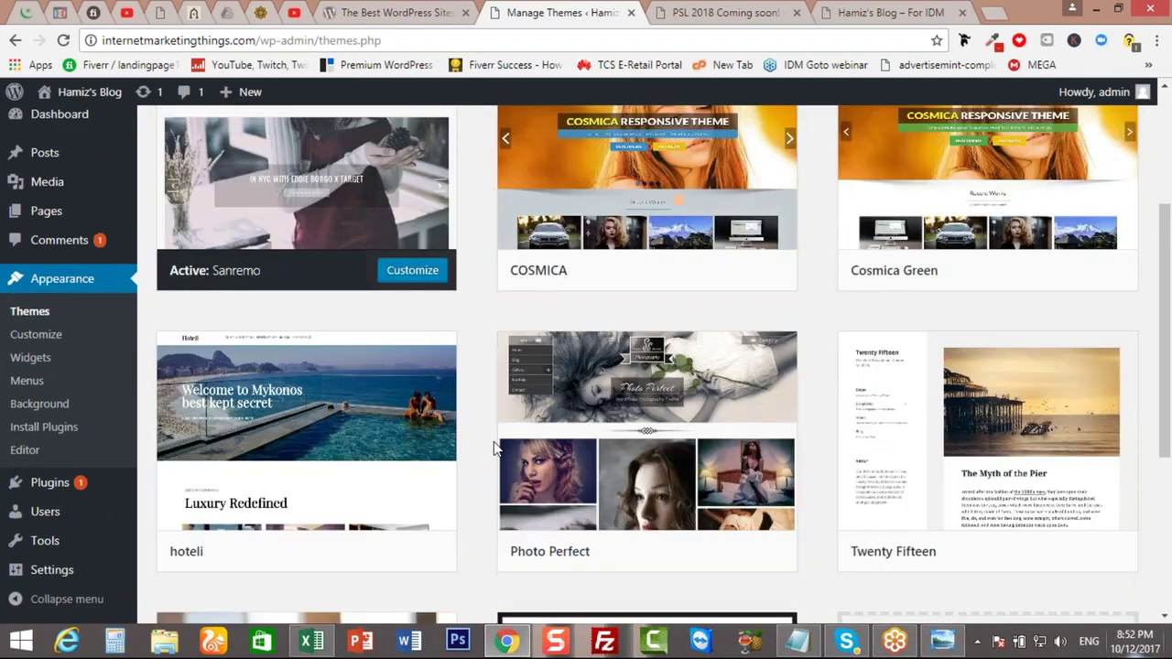
{"action": "scroll", "coordinate": [493, 447], "scroll_direction": "down", "scroll_amount": 1}
{"action": "left_click", "coordinate": [670, 408]}
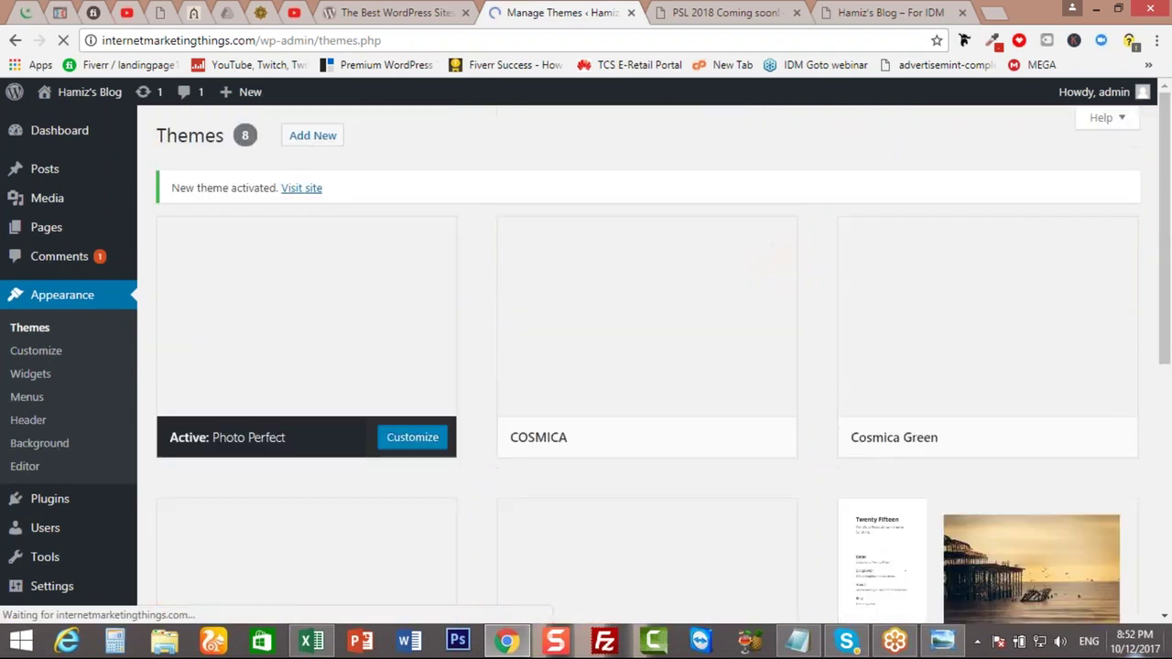
Close the extra PSL 2018 tabs and open 'PSL 2018 Coming soon!' from the front page.
{"action": "left_click", "coordinate": [826, 17]}
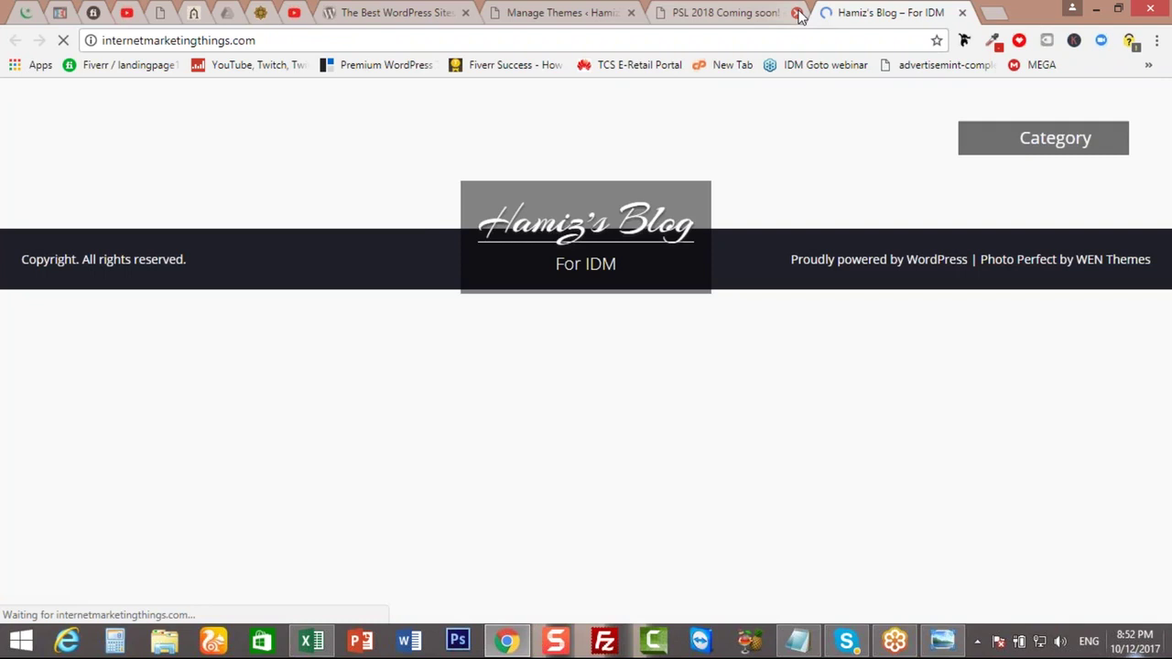
{"action": "left_click", "coordinate": [798, 13]}
{"action": "left_click", "coordinate": [563, 13]}
{"action": "left_click", "coordinate": [732, 13]}
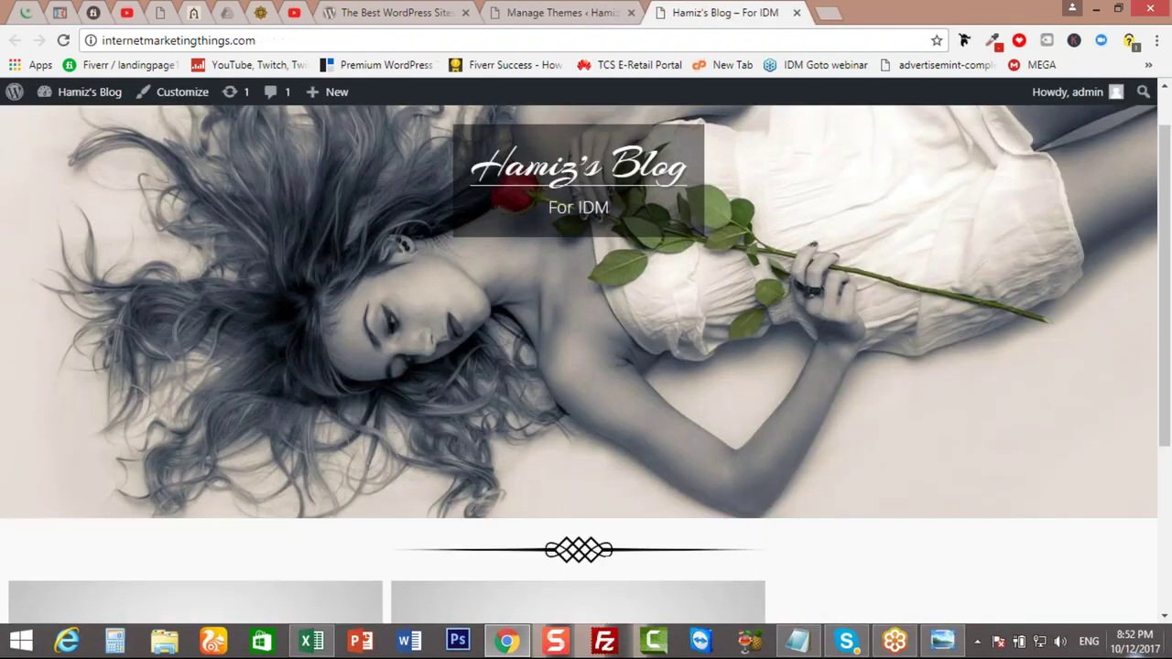
{"action": "scroll", "coordinate": [321, 394], "scroll_direction": "down", "scroll_amount": 3}
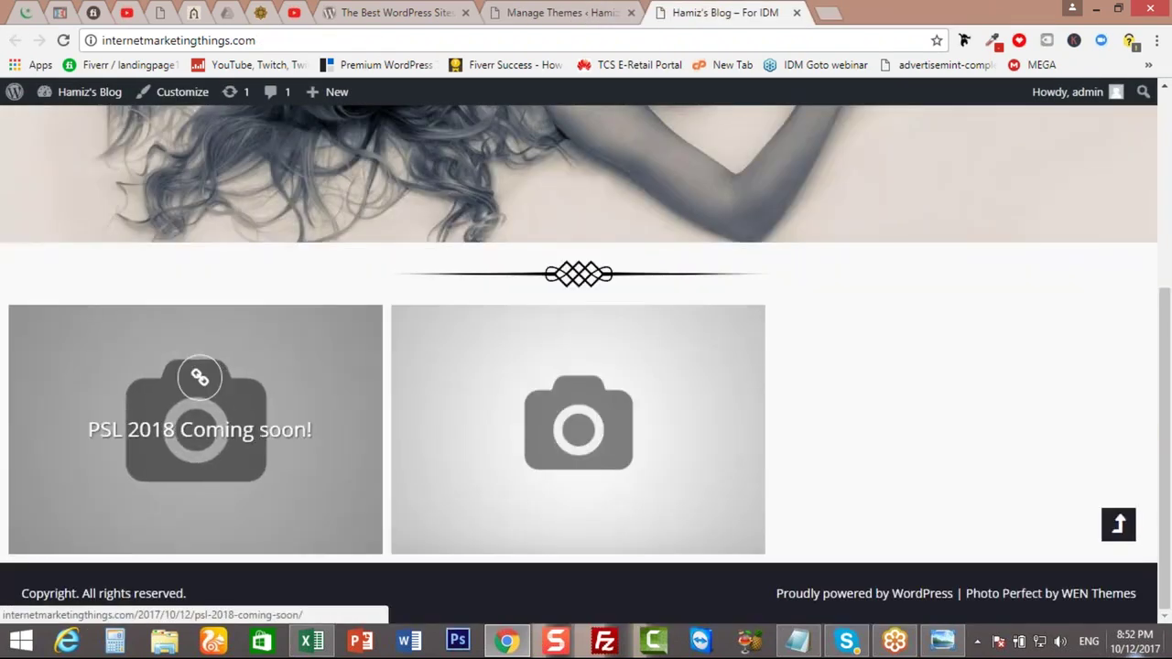
{"action": "left_click", "coordinate": [198, 440]}
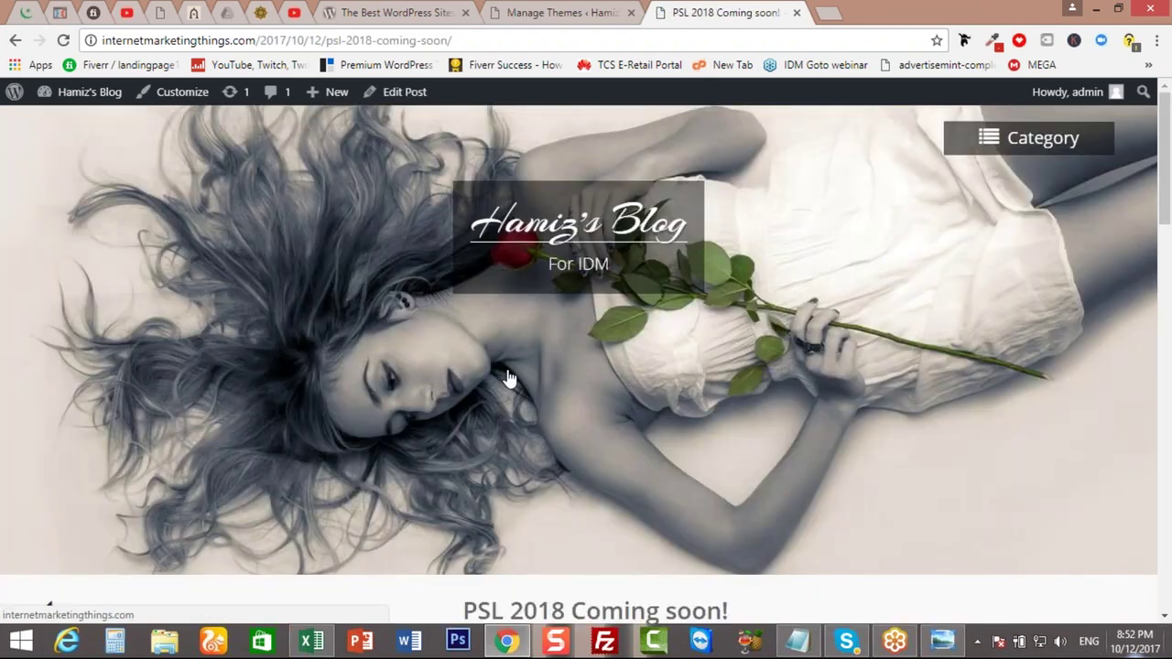
View the previous post, Hamiz Saab, then go back through PSL 2018 to the home page.
{"action": "scroll", "coordinate": [510, 379], "scroll_direction": "down", "scroll_amount": 3}
{"action": "scroll", "coordinate": [509, 379], "scroll_direction": "down", "scroll_amount": 5}
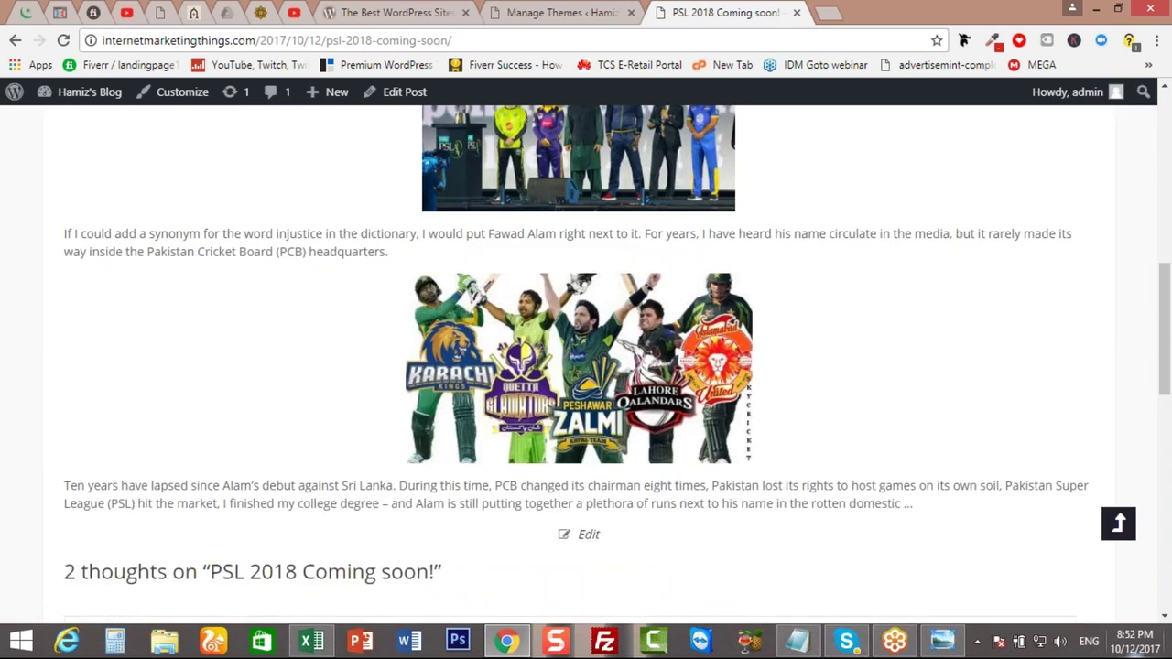
{"action": "scroll", "coordinate": [296, 283], "scroll_direction": "up", "scroll_amount": 3}
{"action": "left_click", "coordinate": [295, 283]}
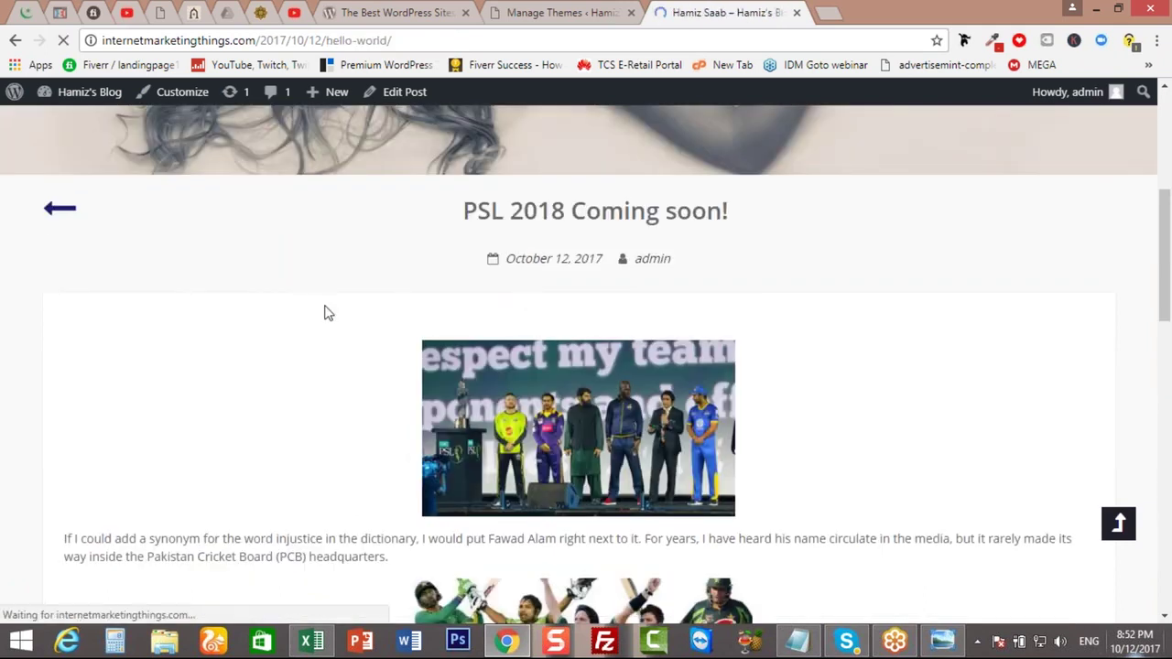
{"action": "scroll", "coordinate": [586, 359], "scroll_direction": "down", "scroll_amount": 1}
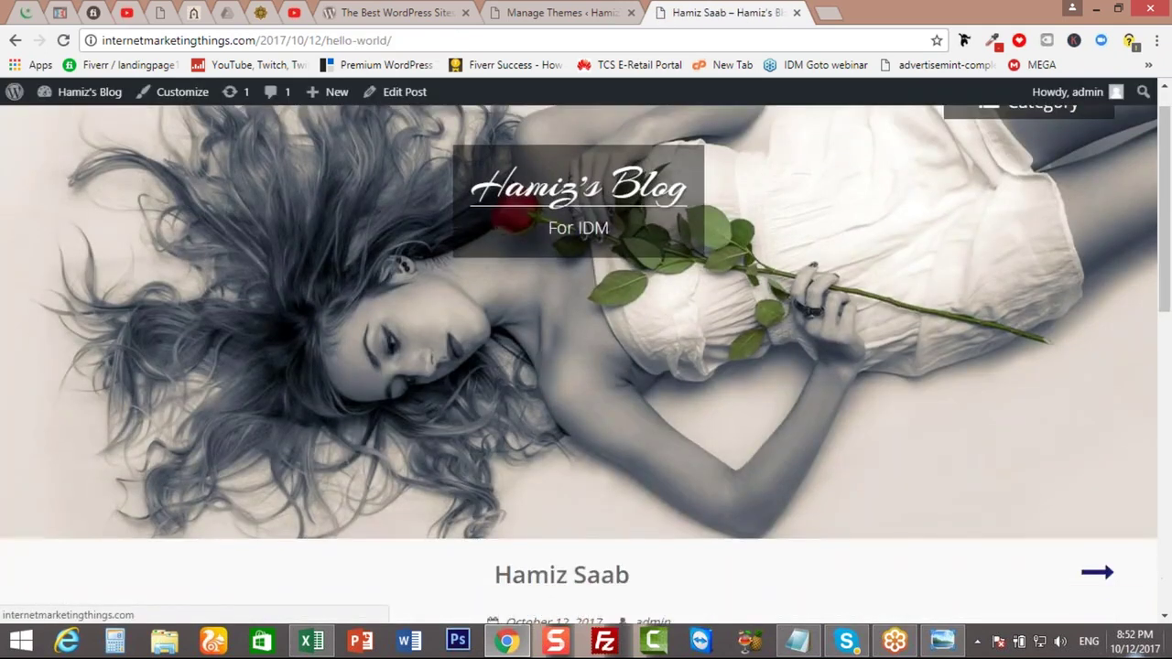
{"action": "scroll", "coordinate": [586, 359], "scroll_direction": "down", "scroll_amount": 5}
{"action": "left_click", "coordinate": [15, 40]}
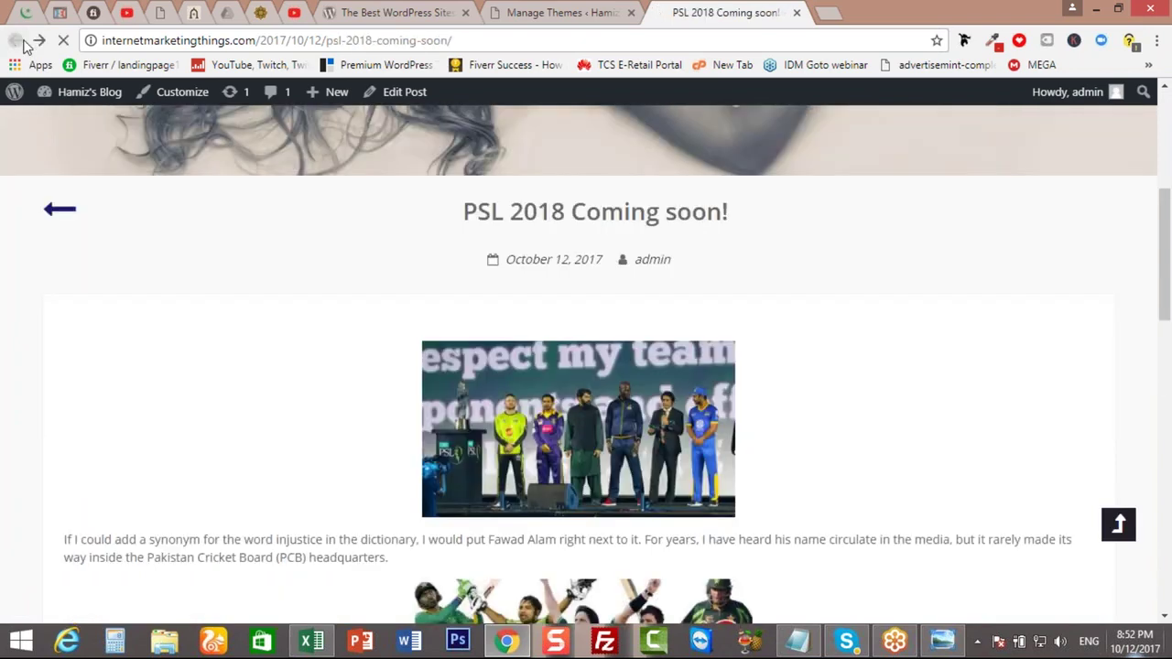
{"action": "left_click", "coordinate": [15, 41]}
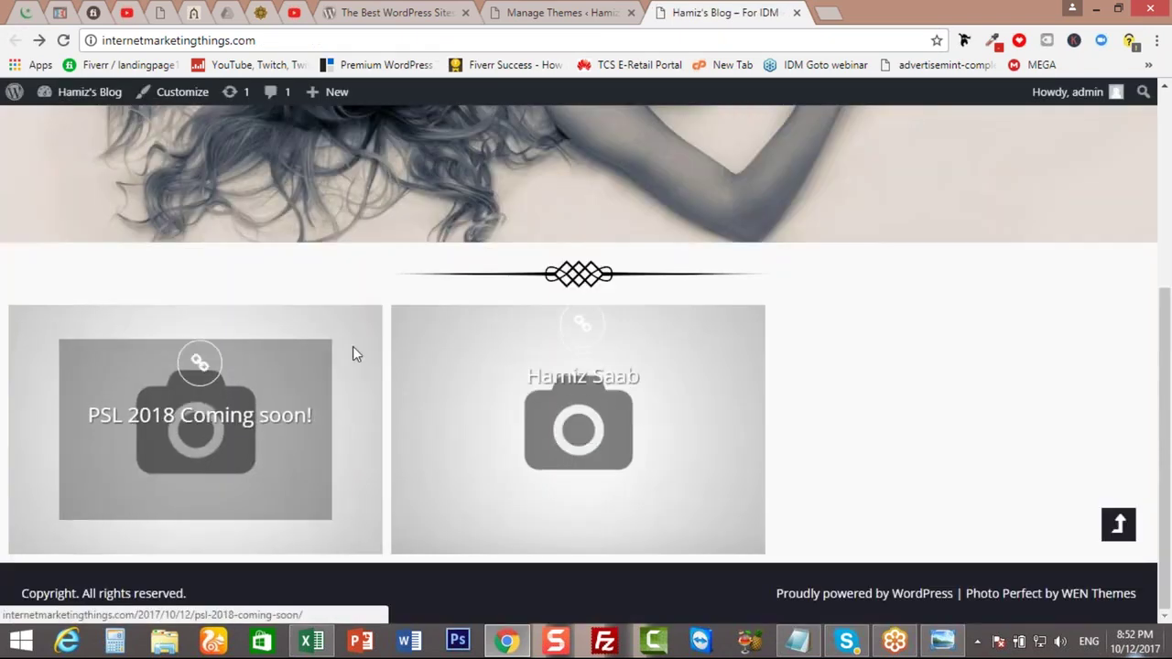
In a new tab, search Google Images for 'PSL LOGO'.
{"action": "key", "text": "ctrl+t"}
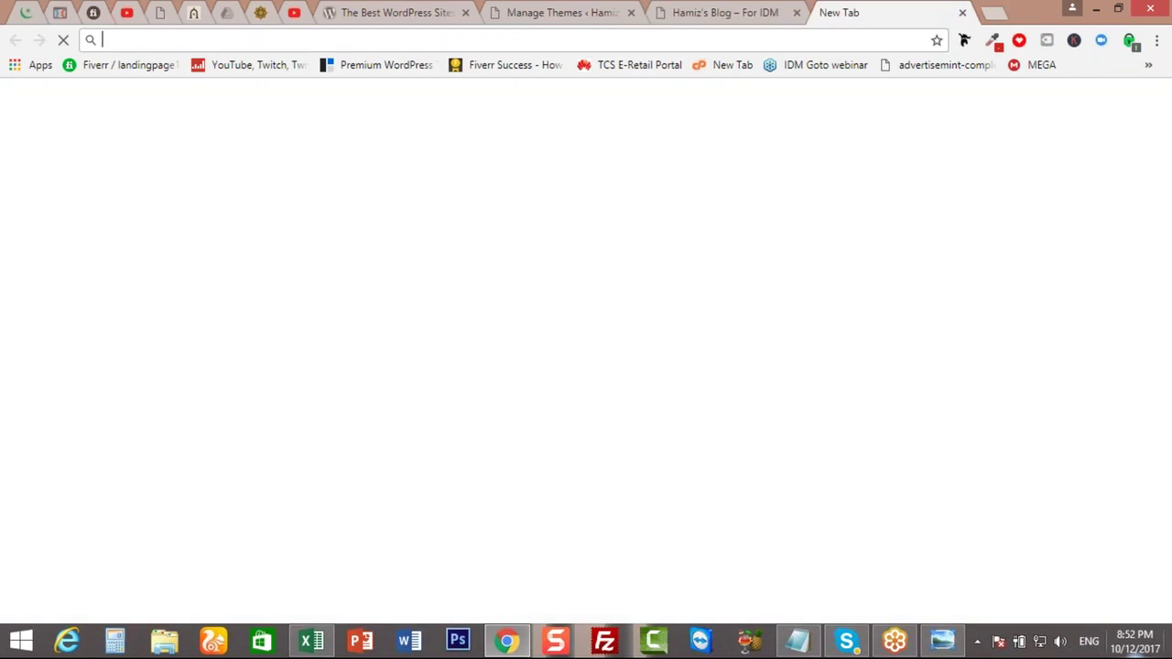
{"action": "type", "text": "PSL LOGO"}
{"action": "key", "text": "Return"}
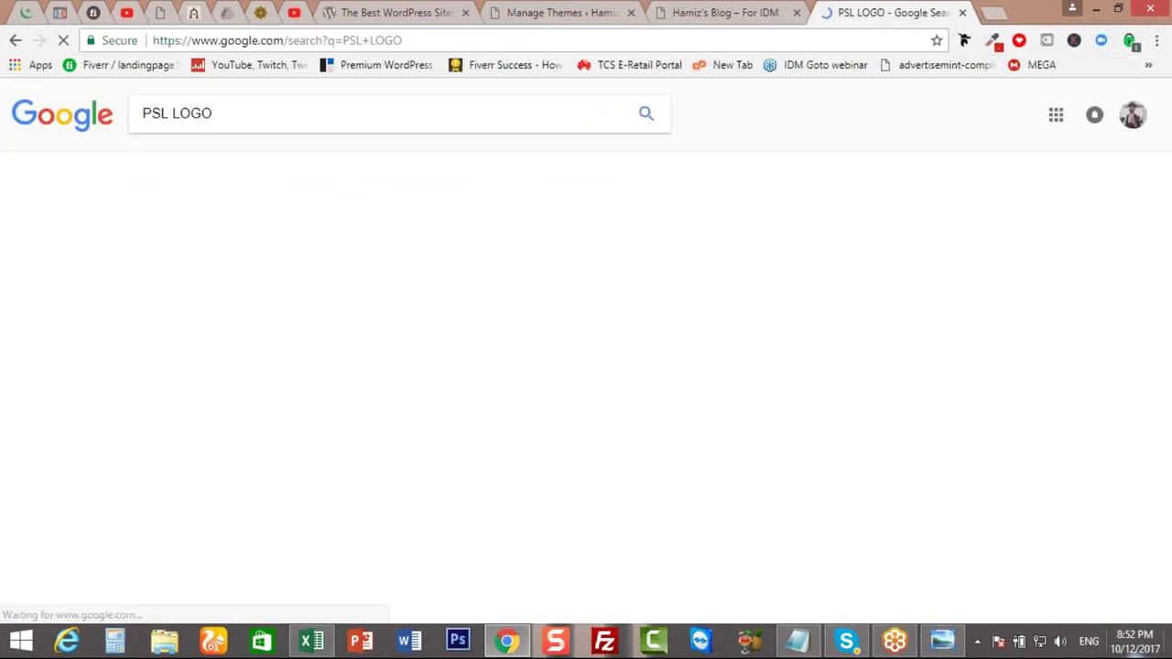
{"action": "left_click", "coordinate": [515, 316]}
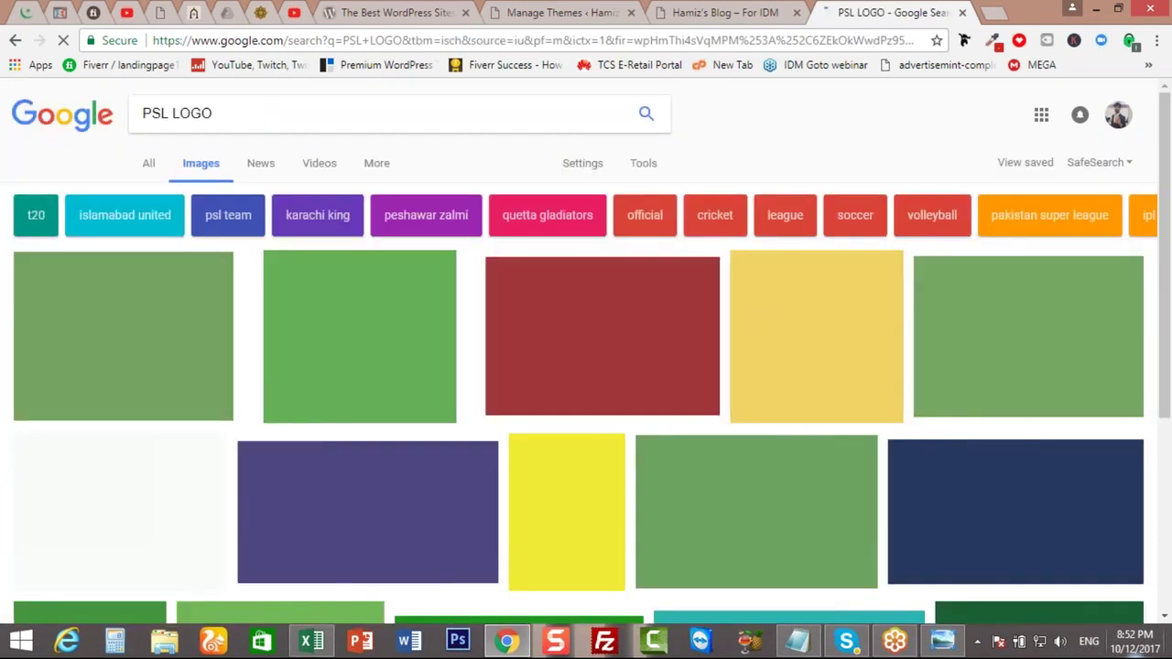
Save the HBL PSL logo preview to the Desktop as images.png, then return to the blog.
{"action": "left_click", "coordinate": [312, 339]}
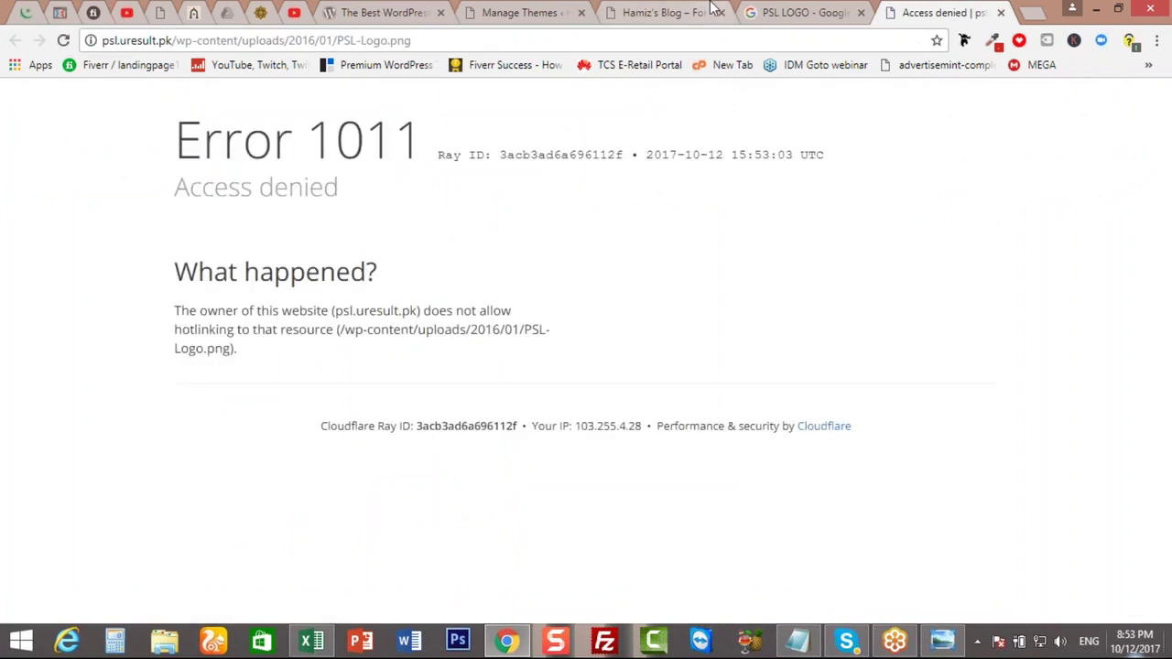
{"action": "left_click", "coordinate": [778, 12]}
{"action": "right_click", "coordinate": [365, 375]}
{"action": "left_click", "coordinate": [403, 408]}
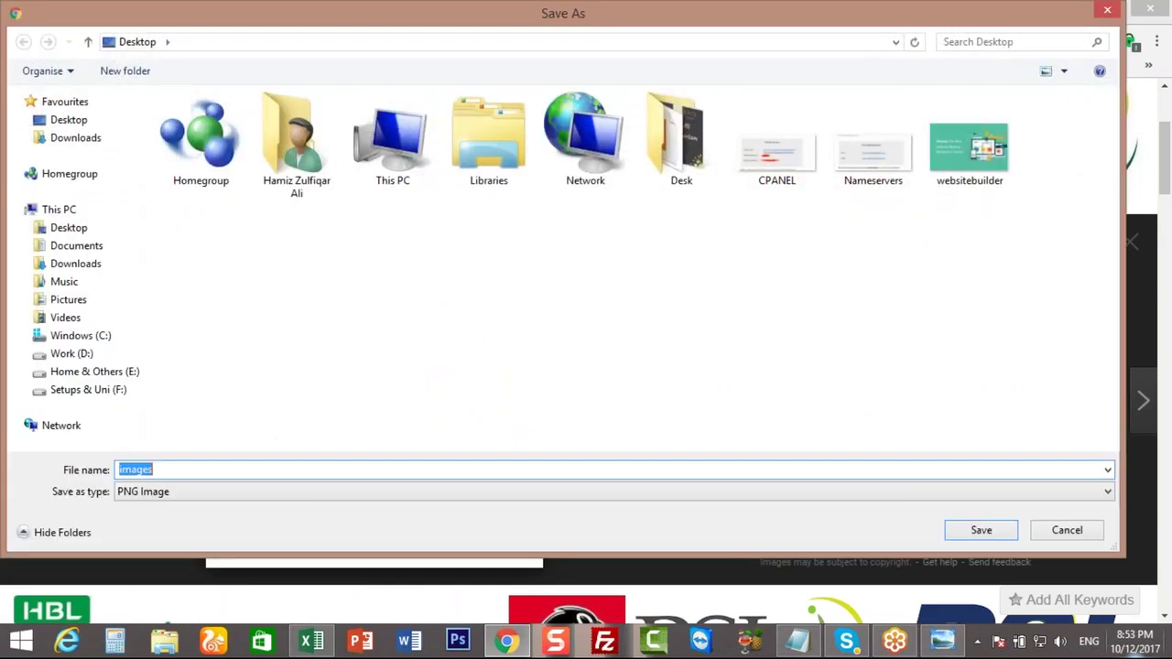
{"action": "key", "text": "Return"}
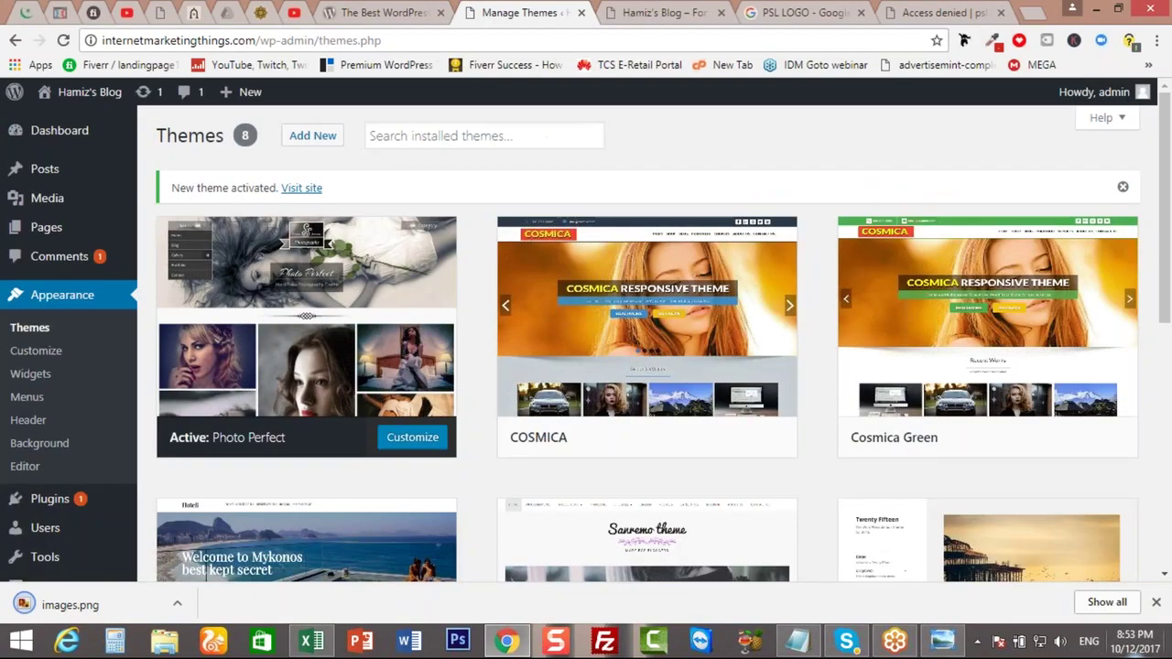
{"action": "left_click", "coordinate": [196, 419]}
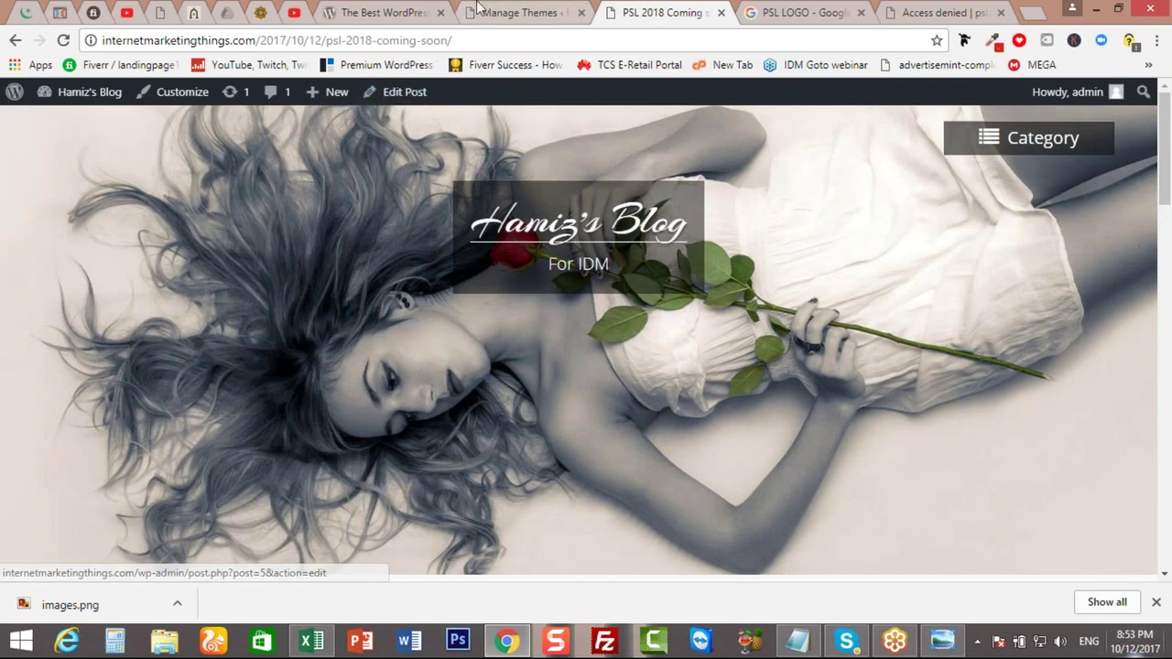
From Posts > All Posts, open the 'PSL 2018 Coming soon!' editor in a separate tab.
{"action": "left_click", "coordinate": [520, 12]}
{"action": "mouse_move", "coordinate": [79, 225]}
{"action": "left_click", "coordinate": [154, 181]}
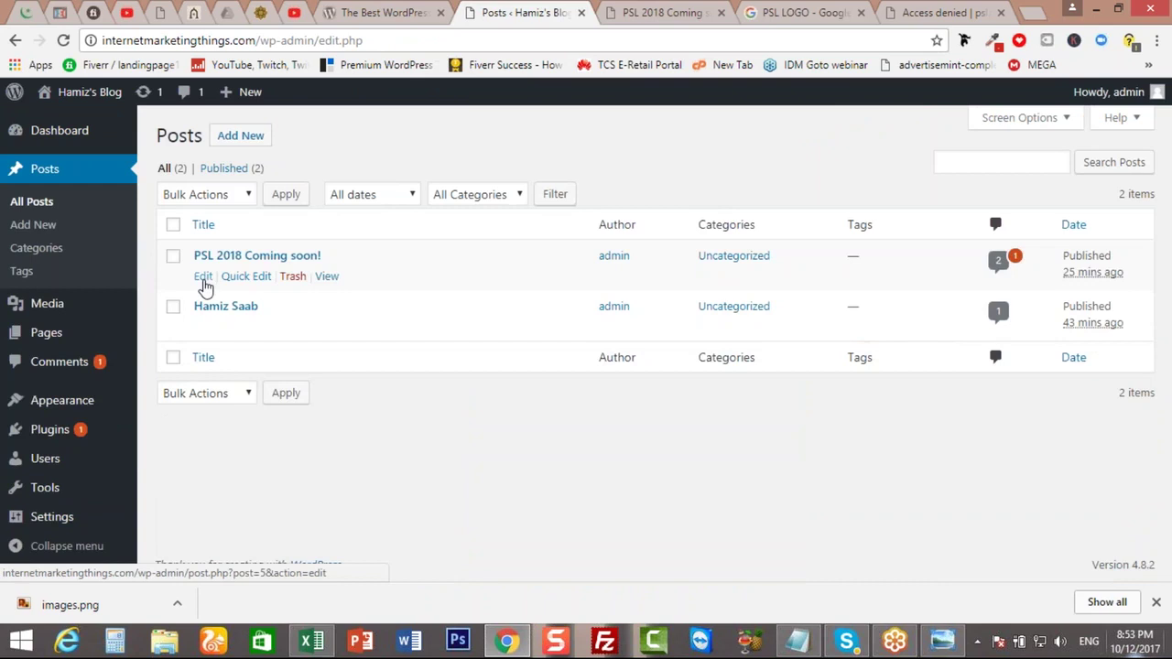
{"action": "left_click", "coordinate": [664, 12]}
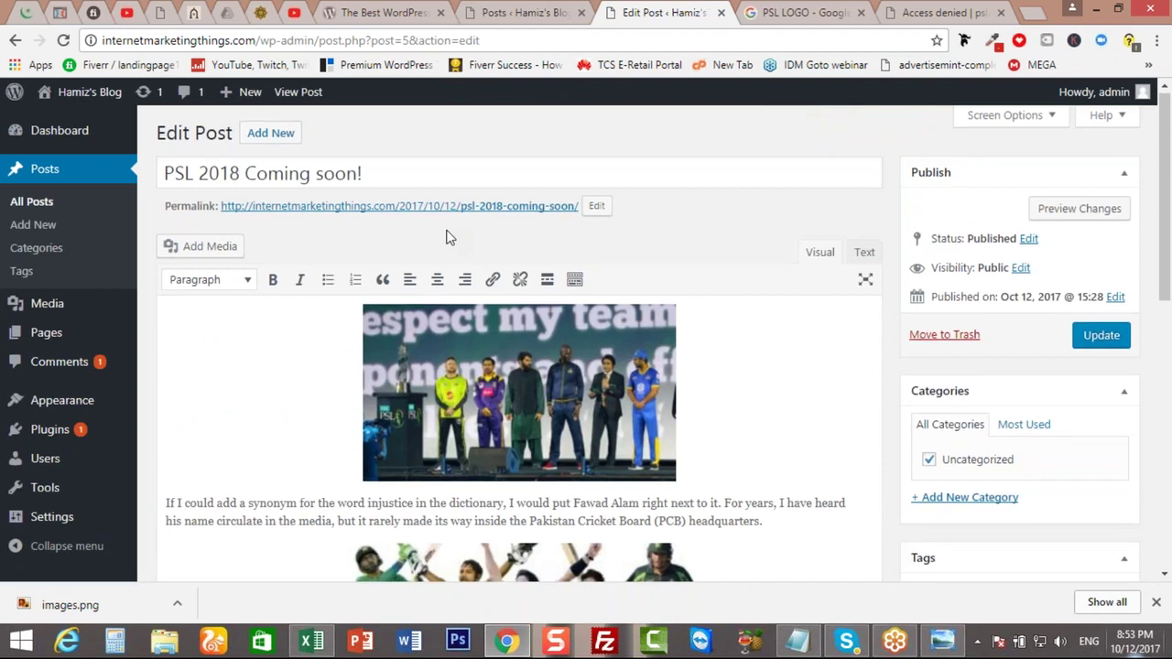
{"action": "scroll", "coordinate": [446, 238], "scroll_direction": "down", "scroll_amount": 1}
{"action": "key", "text": "ctrl+shift+Tab"}
{"action": "left_click_drag", "start_coordinate": [260, 40], "coordinate": [530, 47]}
Load the blog's home page by removing the admin path from the address.
{"action": "key", "text": "BackSpace"}
{"action": "key", "text": "Return"}
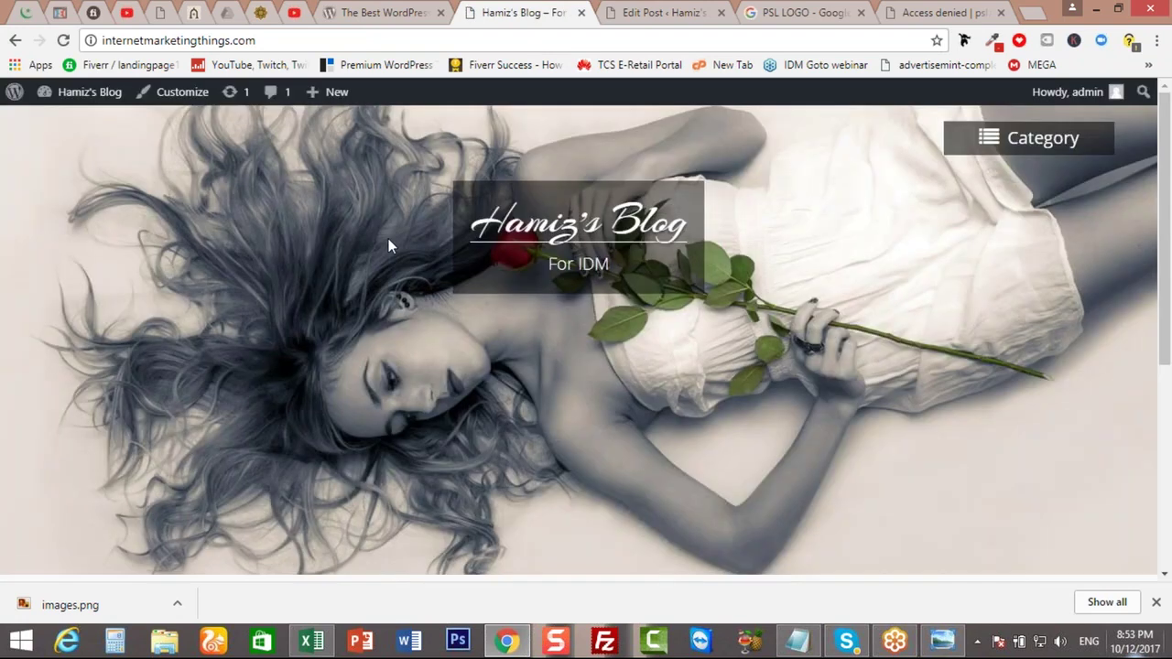
{"action": "scroll", "coordinate": [388, 245], "scroll_direction": "down", "scroll_amount": 5}
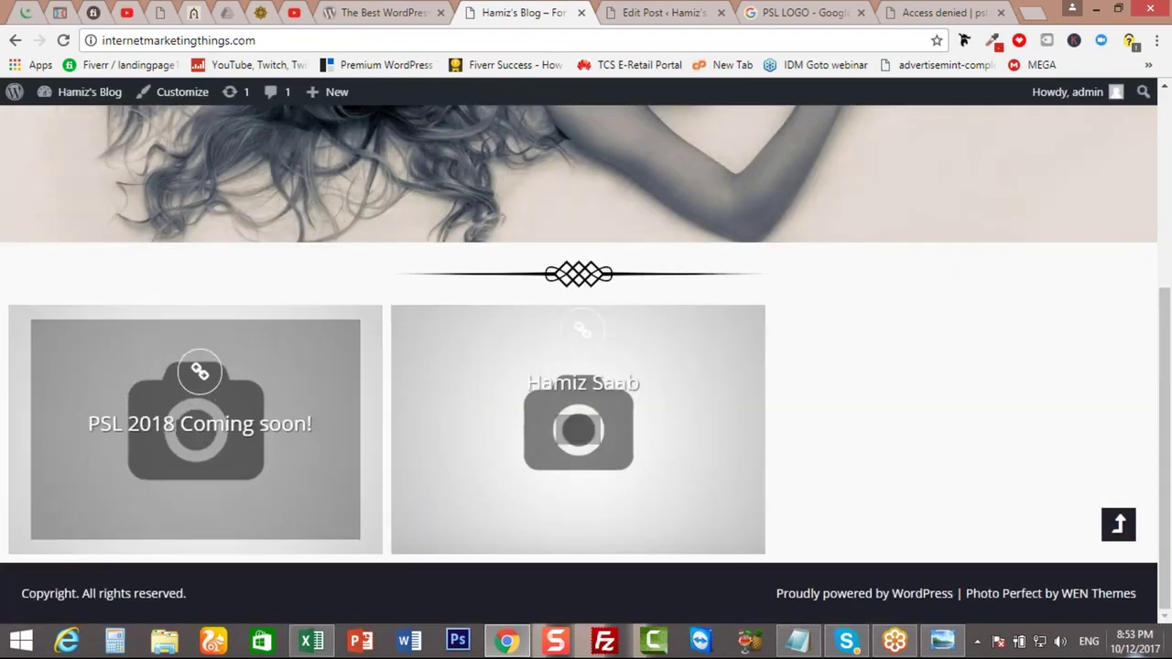
Upload images.png and set it as the PSL 2018 post's featured image.
{"action": "left_click", "coordinate": [663, 13]}
{"action": "scroll", "coordinate": [961, 522], "scroll_direction": "down", "scroll_amount": 2}
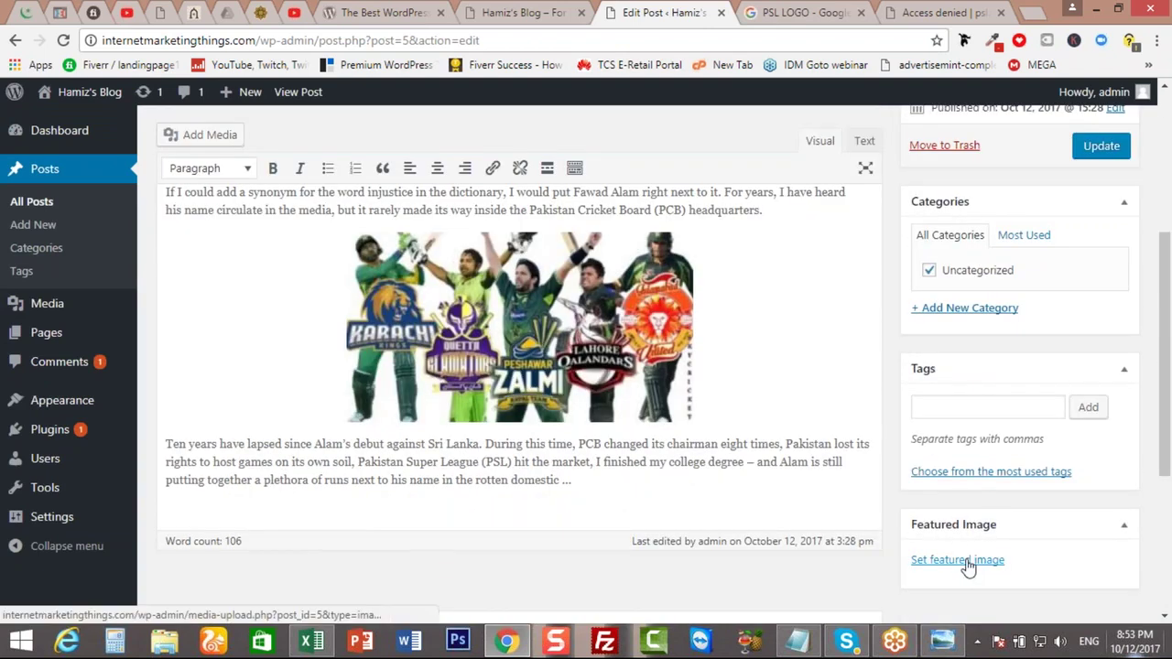
{"action": "left_click", "coordinate": [961, 561]}
{"action": "left_click", "coordinate": [71, 161]}
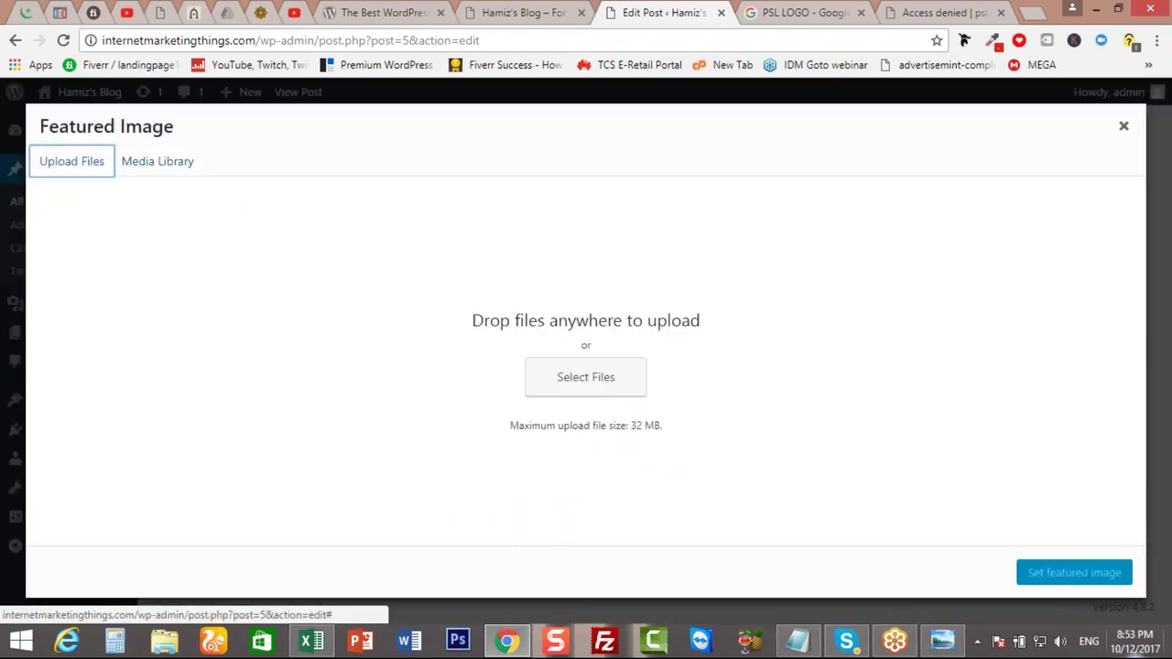
{"action": "left_click", "coordinate": [598, 392]}
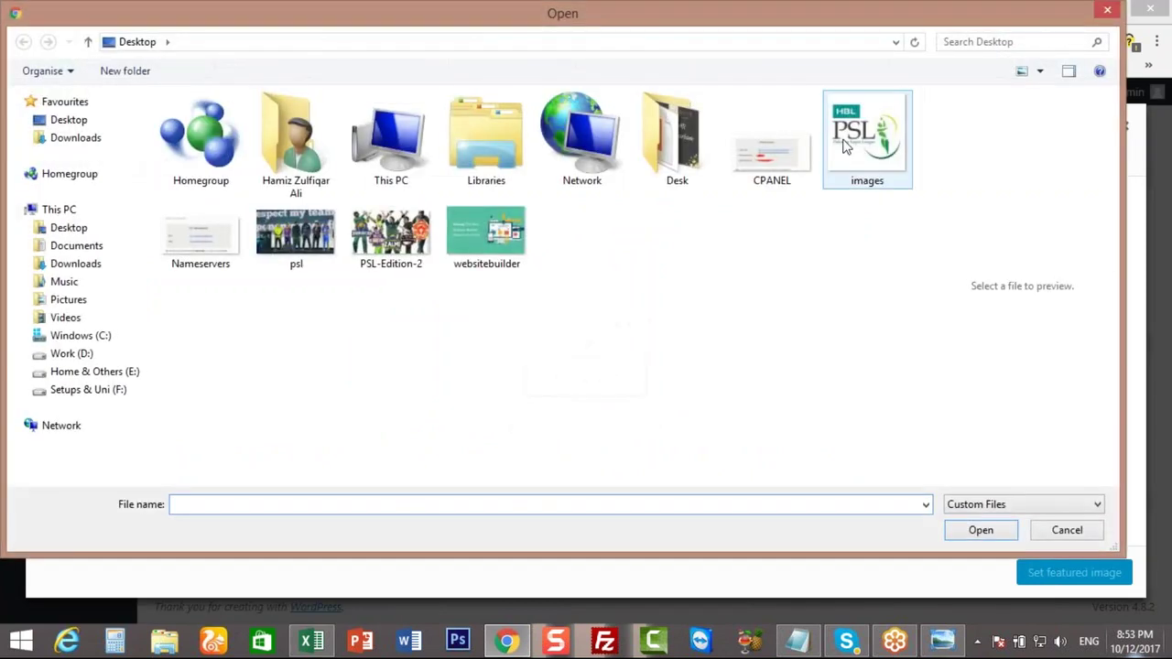
{"action": "double_click", "coordinate": [866, 138]}
{"action": "left_click", "coordinate": [1074, 573]}
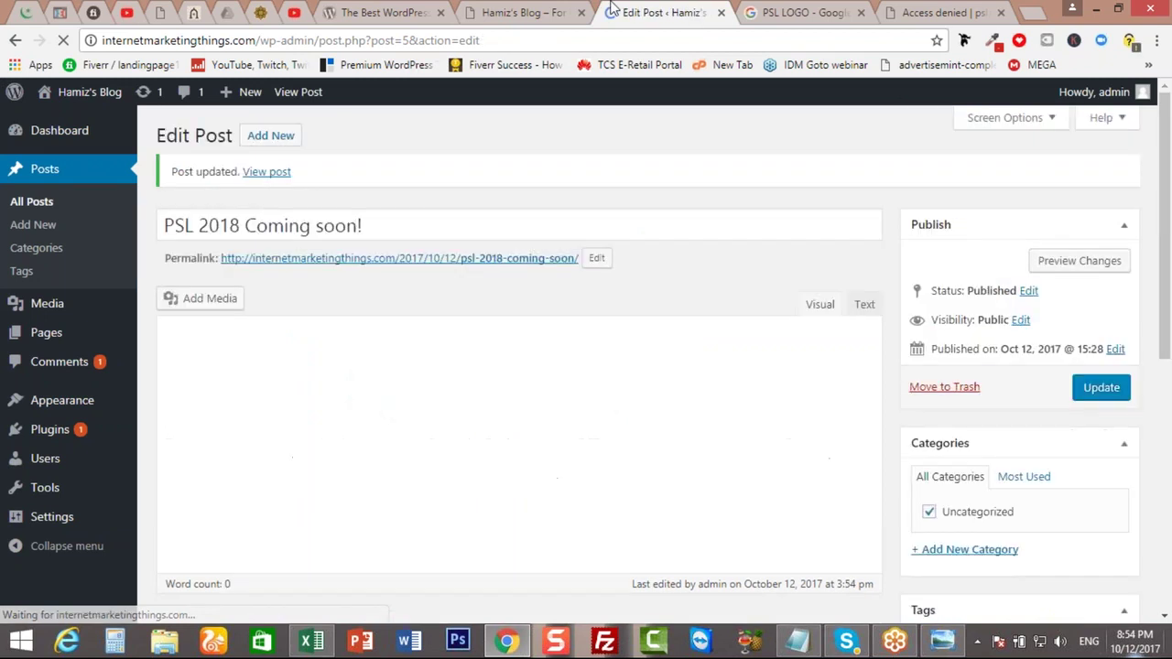
Reload the blog home page to check the new featured image.
{"action": "left_click", "coordinate": [572, 12]}
{"action": "left_click", "coordinate": [575, 41]}
{"action": "key", "text": "Return"}
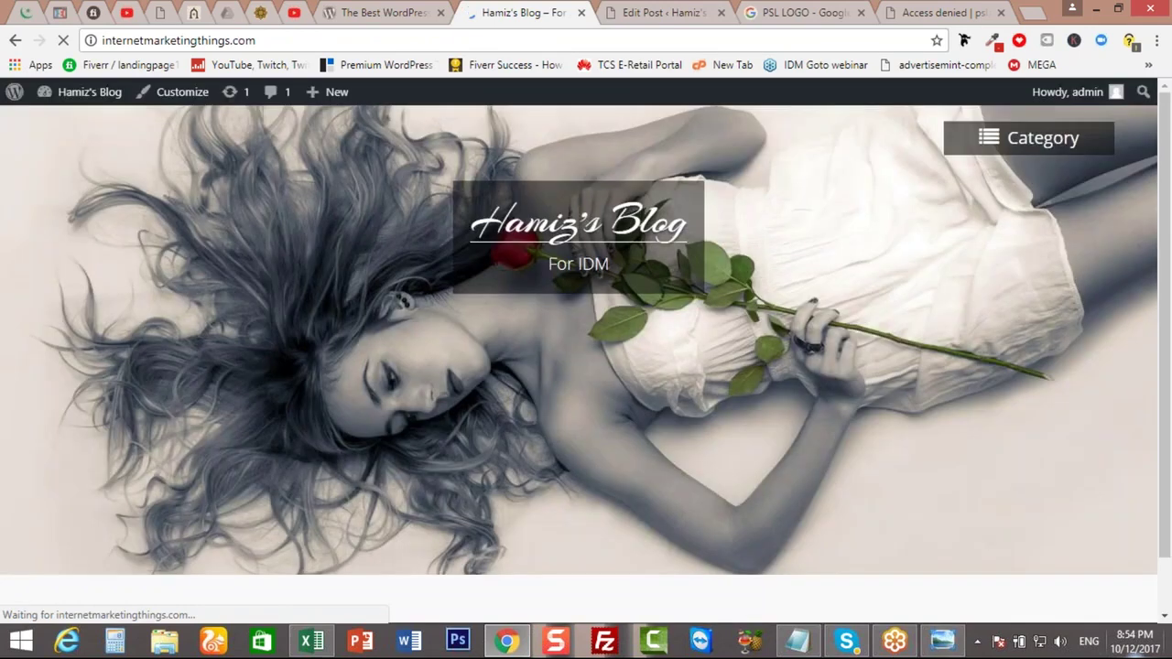
Remove the PSL logo and make the website builder graphic the featured image.
{"action": "scroll", "coordinate": [586, 357], "scroll_direction": "down", "scroll_amount": 1}
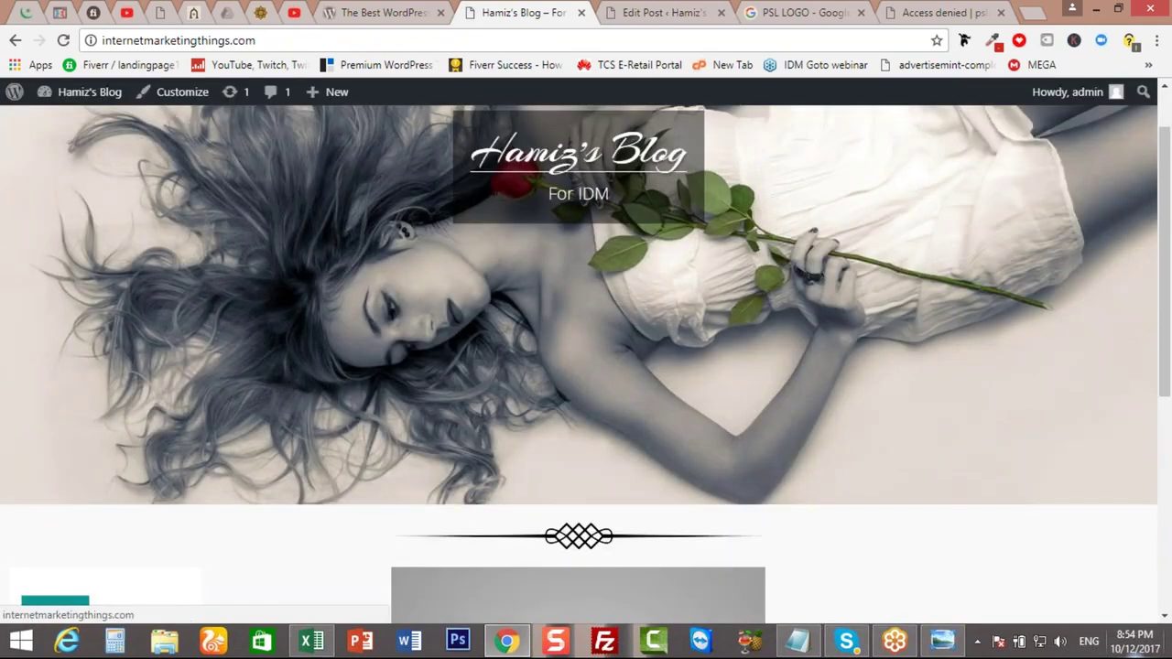
{"action": "scroll", "coordinate": [196, 288], "scroll_direction": "down", "scroll_amount": 5}
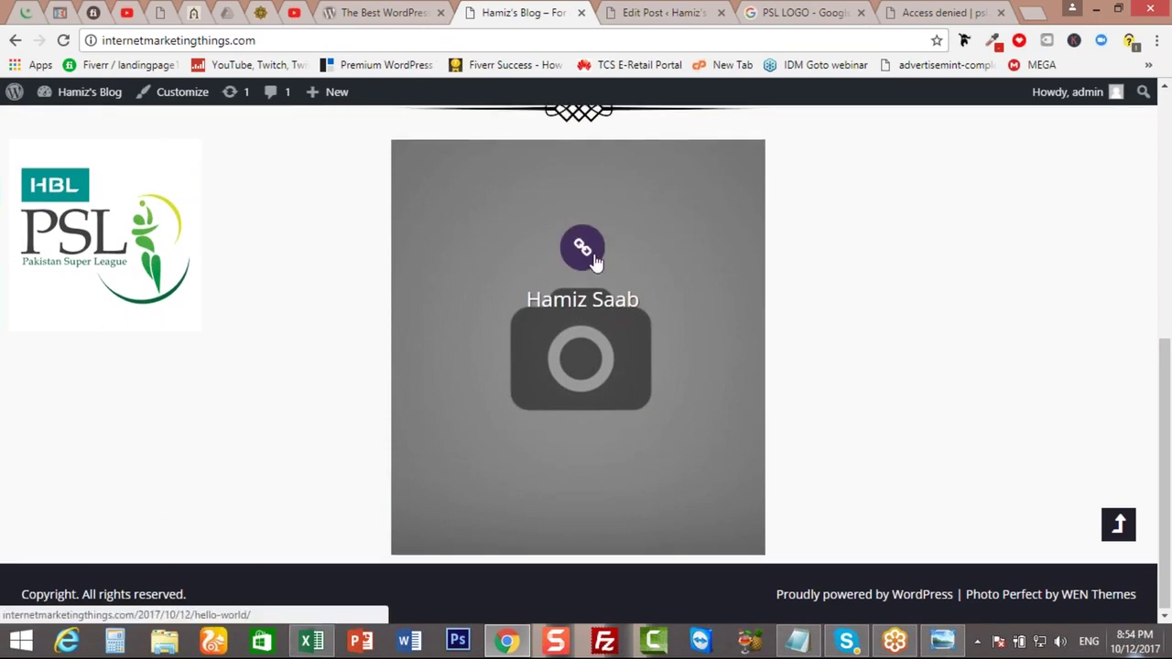
{"action": "scroll", "coordinate": [595, 263], "scroll_direction": "up", "scroll_amount": 4}
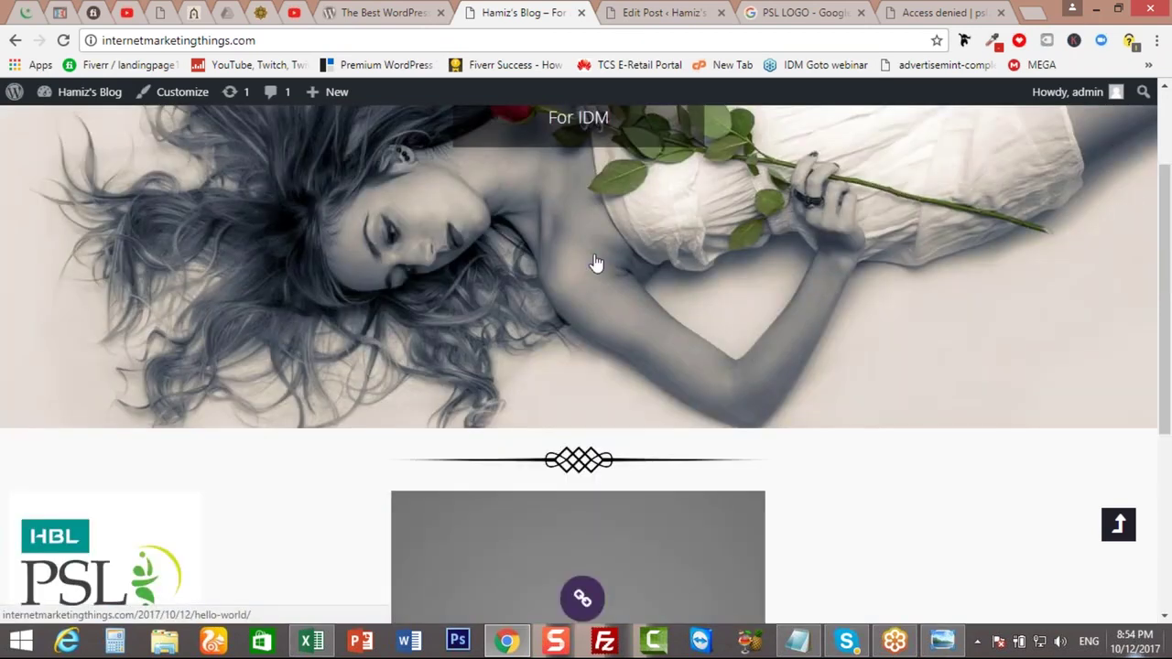
{"action": "key", "text": "ctrl+Tab"}
{"action": "scroll", "coordinate": [978, 424], "scroll_direction": "down", "scroll_amount": 5}
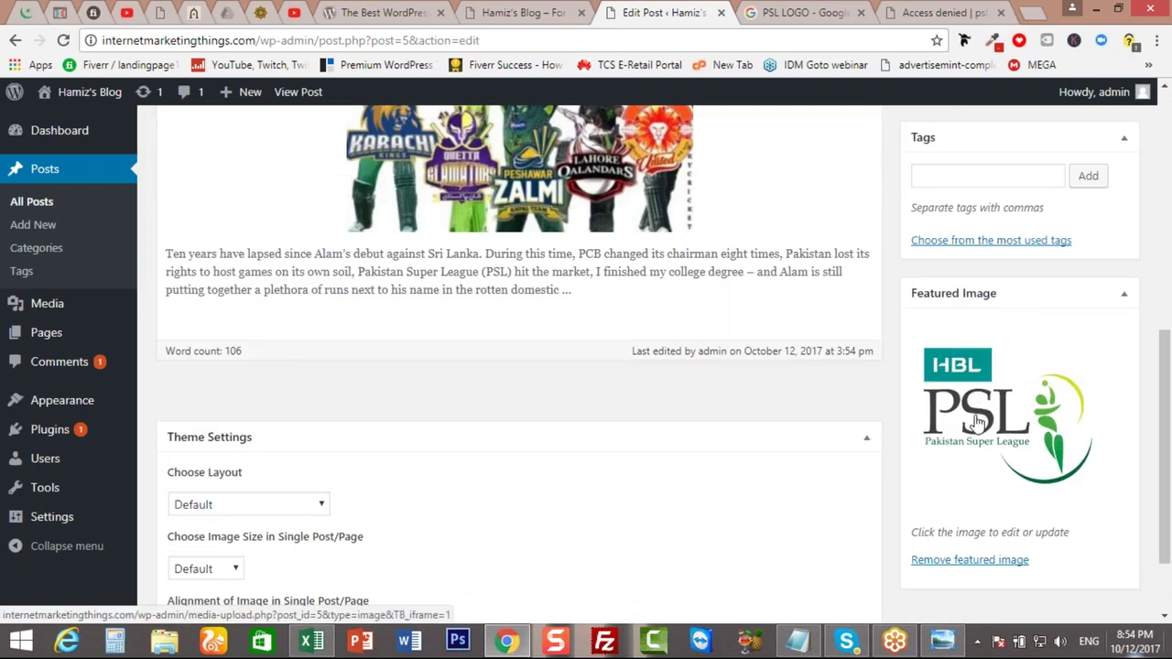
{"action": "left_click", "coordinate": [946, 562]}
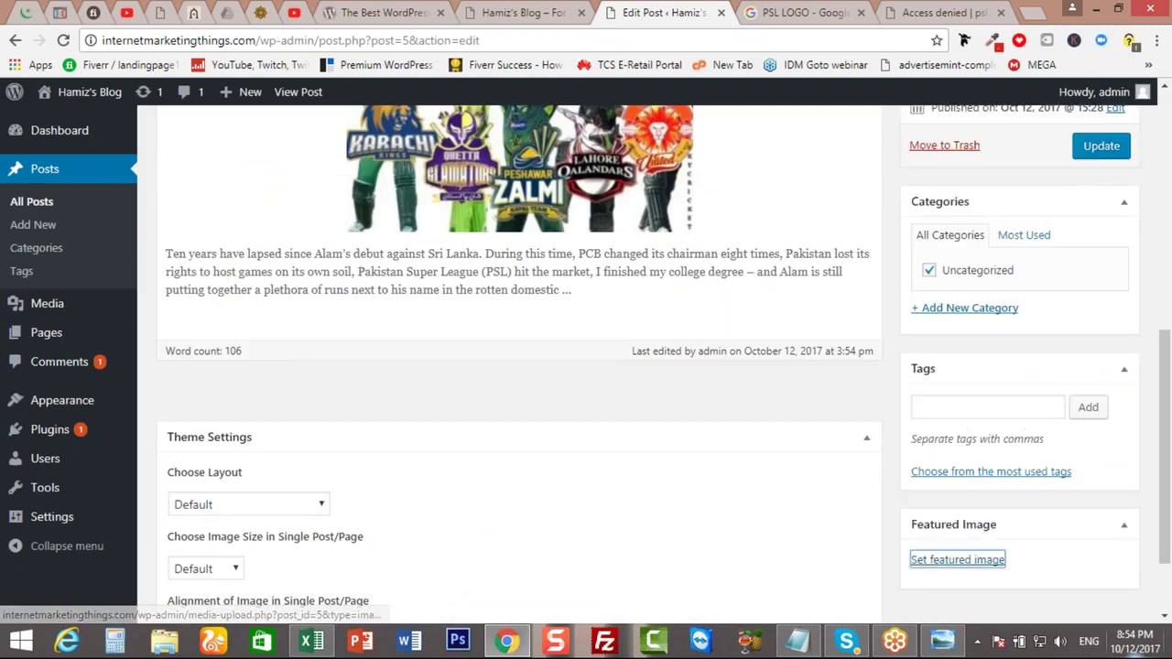
{"action": "left_click", "coordinate": [956, 559]}
{"action": "left_click", "coordinate": [212, 280]}
{"action": "left_click", "coordinate": [1072, 571]}
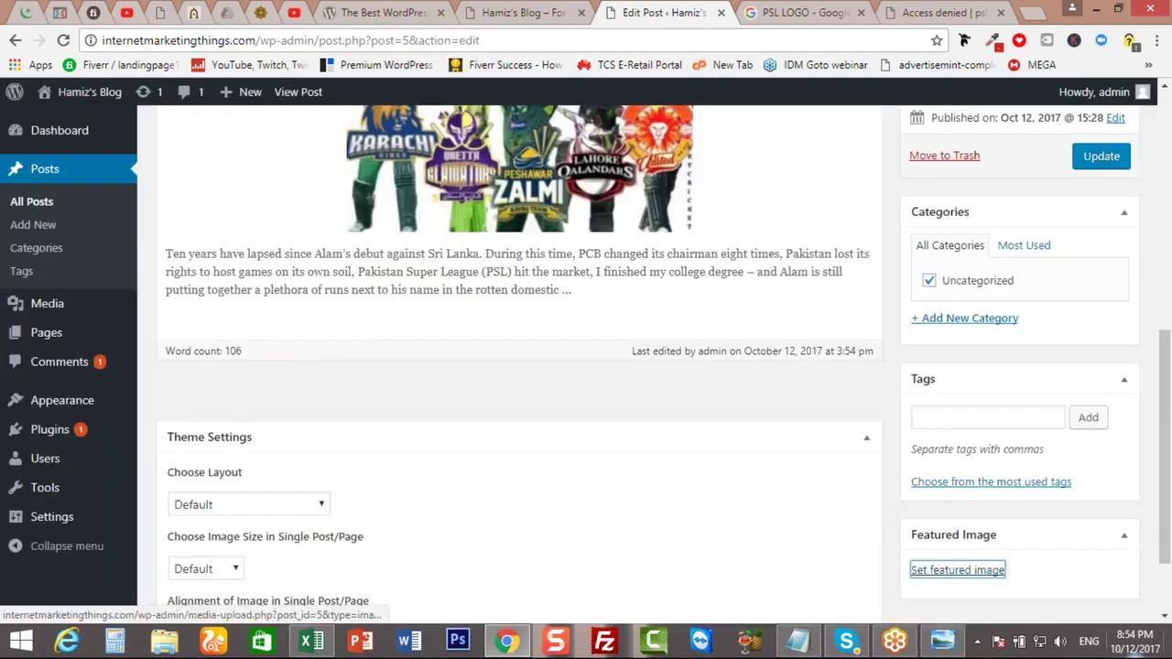
Update the PSL 2018 post and reload the home page to confirm the new tile image.
{"action": "scroll", "coordinate": [1028, 437], "scroll_direction": "up", "scroll_amount": 2}
{"action": "left_click", "coordinate": [1096, 303]}
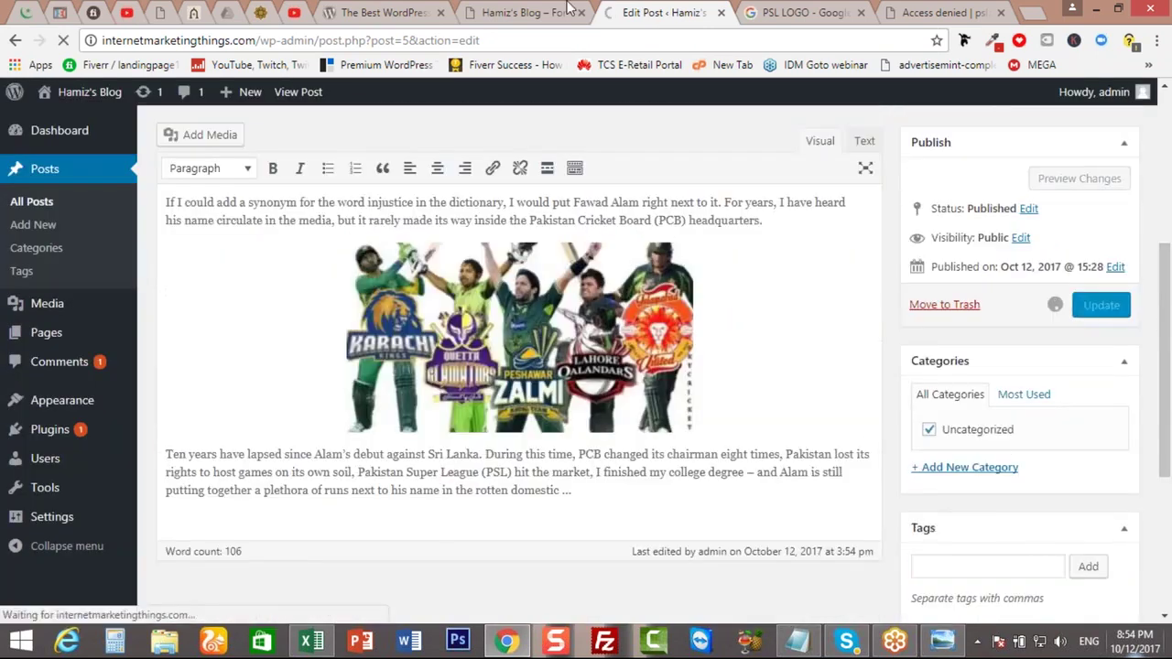
{"action": "left_click", "coordinate": [521, 13]}
{"action": "left_click", "coordinate": [563, 33]}
{"action": "key", "text": "Return"}
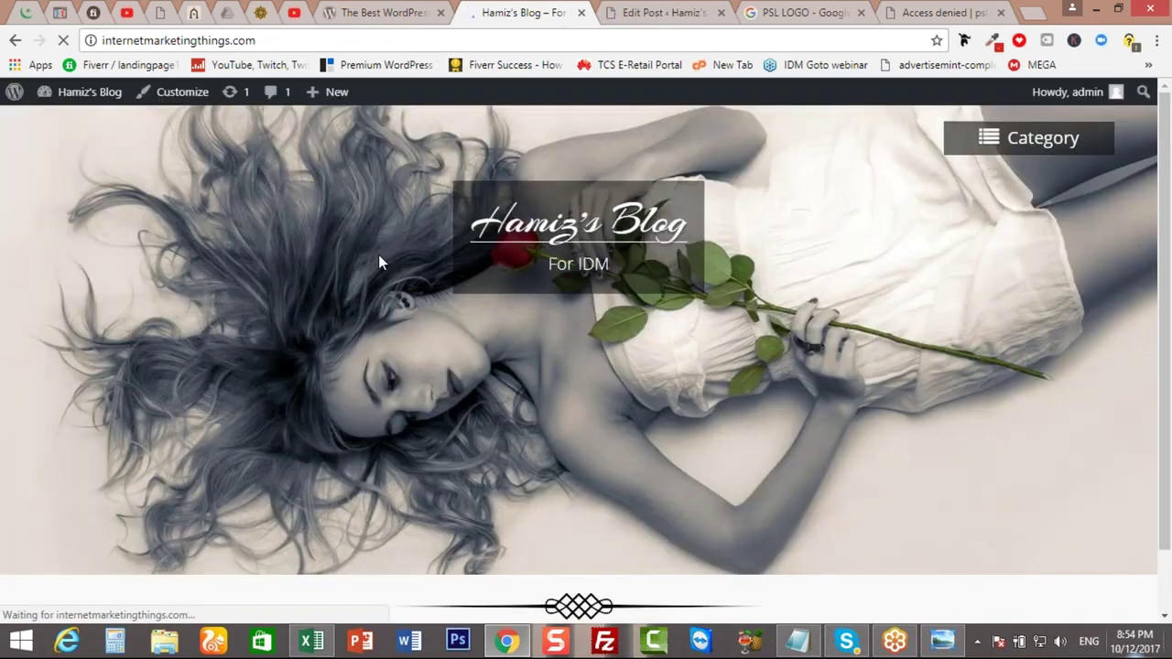
{"action": "scroll", "coordinate": [378, 255], "scroll_direction": "down", "scroll_amount": 3}
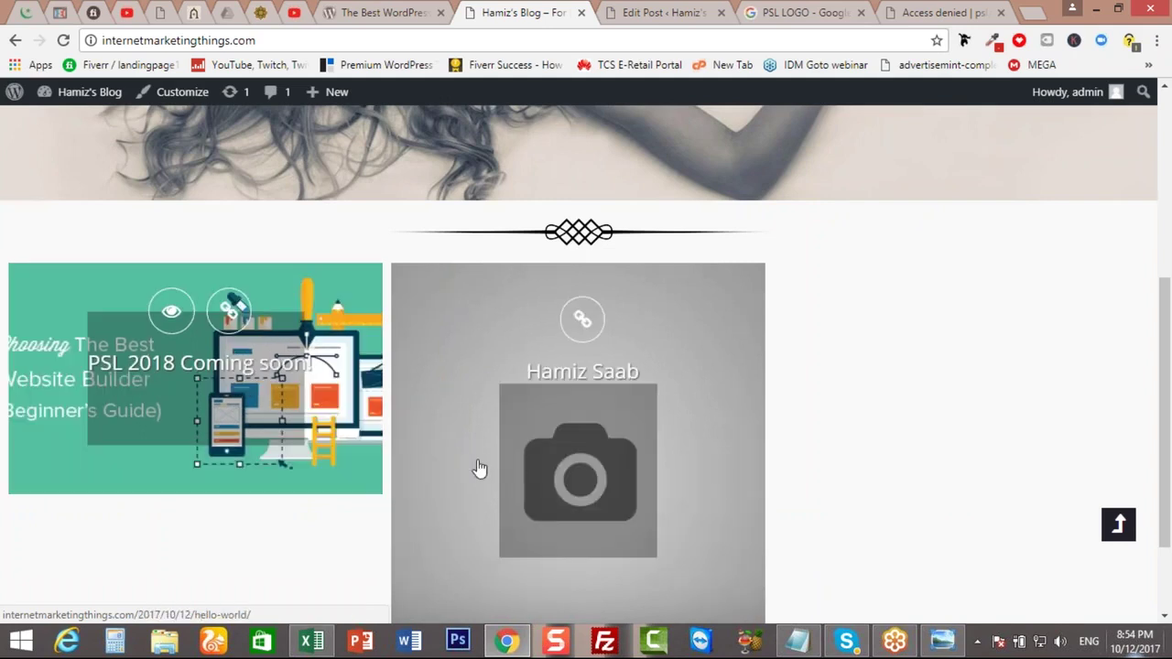
{"action": "left_click", "coordinate": [706, 13]}
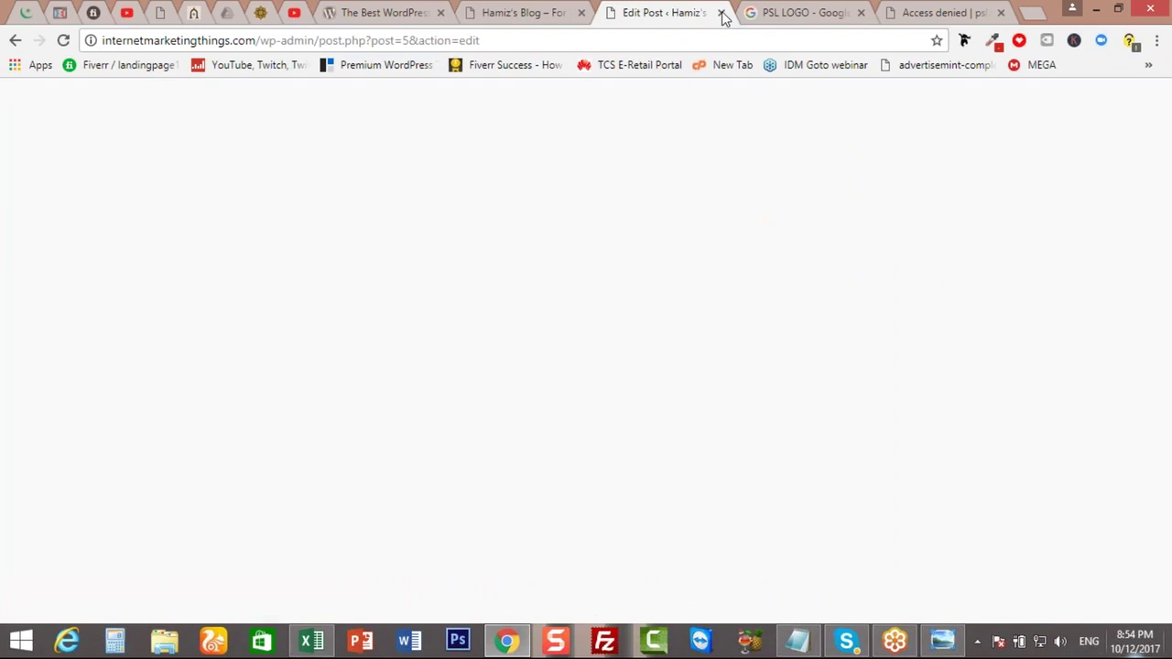
Run a Google Images search for 'SPORTS COVERS'.
{"action": "left_click", "coordinate": [849, 14]}
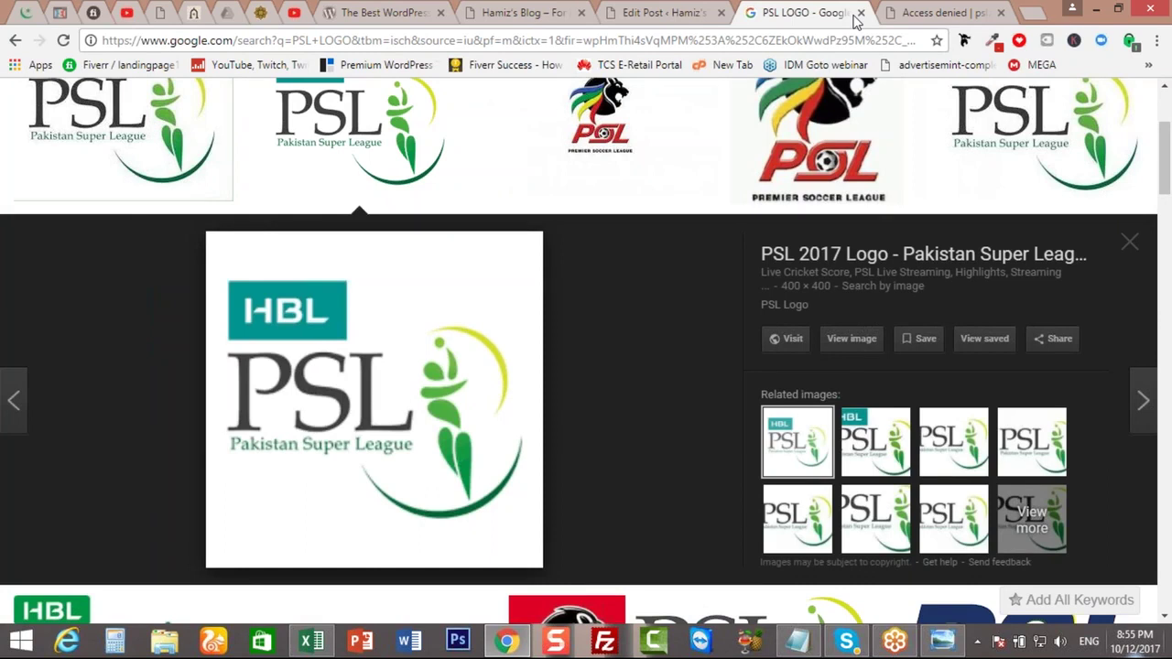
{"action": "type", "text": "sp"}
{"action": "key", "text": "Caps_Lock"}
{"action": "type", "text": "ORTS COVERS"}
{"action": "key", "text": "Return"}
{"action": "key", "text": "Caps_Lock"}
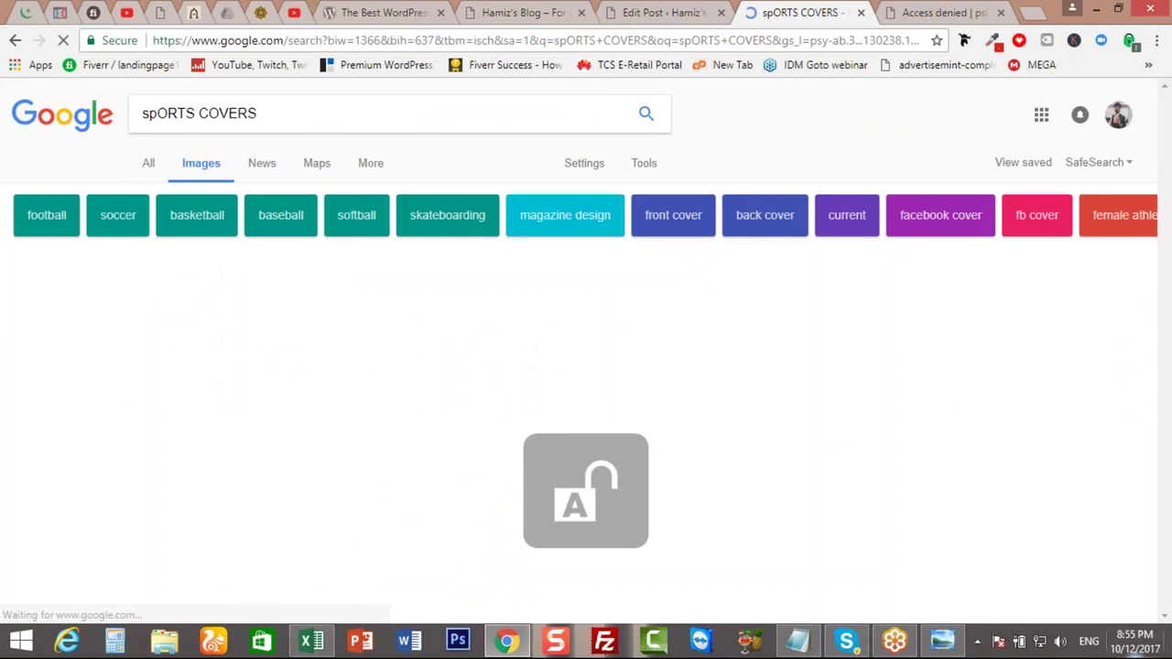
{"action": "scroll", "coordinate": [586, 348], "scroll_direction": "down", "scroll_amount": 10}
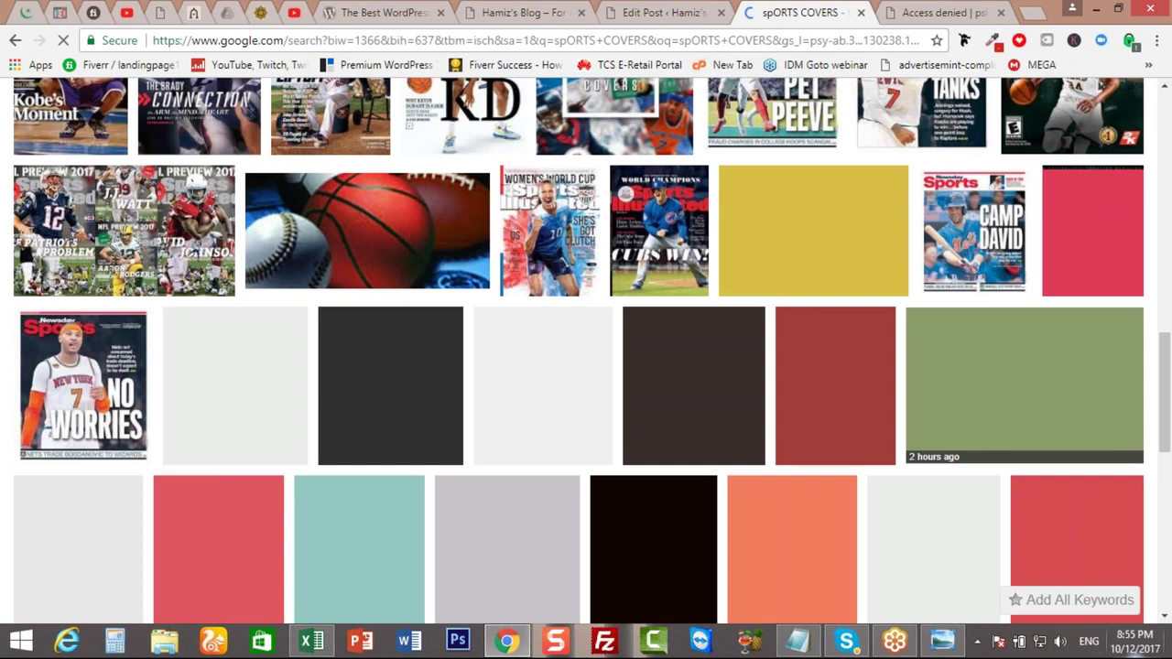
{"action": "scroll", "coordinate": [586, 348], "scroll_direction": "up", "scroll_amount": 15}
Replace the query with 'Cricket covers for fb' and browse the results.
{"action": "triple_click", "coordinate": [183, 113]}
{"action": "type", "text": "C"}
{"action": "key", "text": "Caps_Lock"}
{"action": "type", "text": "ricket covers for fb"}
{"action": "key", "text": "Return"}
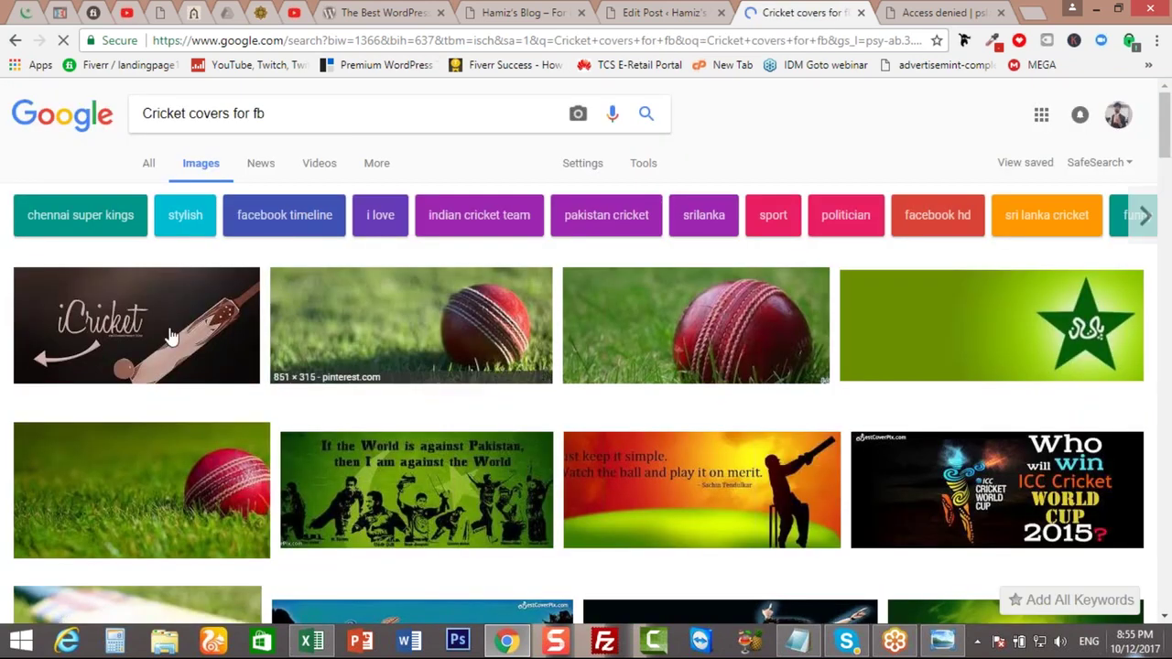
{"action": "scroll", "coordinate": [440, 446], "scroll_direction": "down", "scroll_amount": 1}
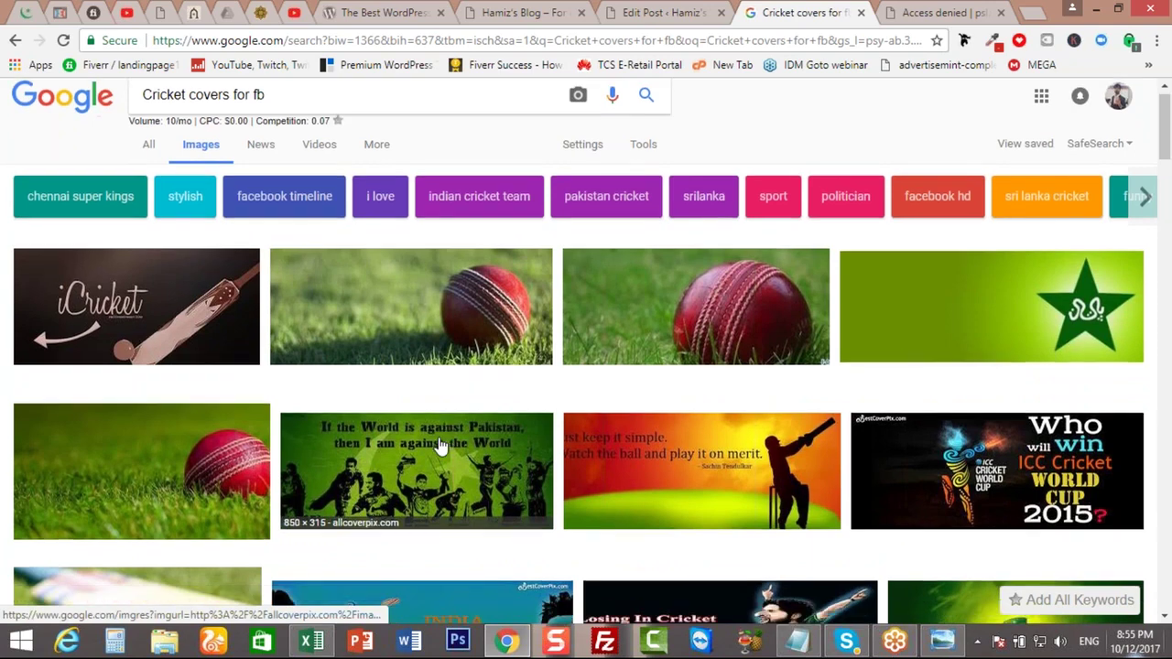
{"action": "scroll", "coordinate": [440, 446], "scroll_direction": "down", "scroll_amount": 6}
{"action": "scroll", "coordinate": [440, 446], "scroll_direction": "down", "scroll_amount": 3}
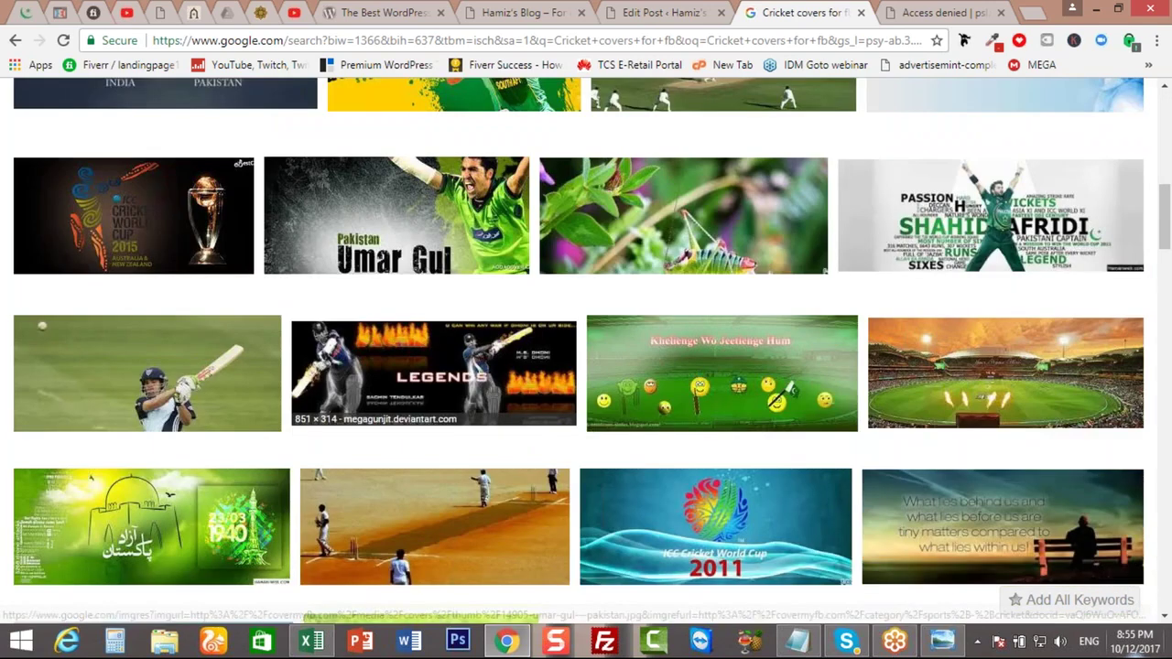
{"action": "scroll", "coordinate": [440, 445], "scroll_direction": "down", "scroll_amount": 2}
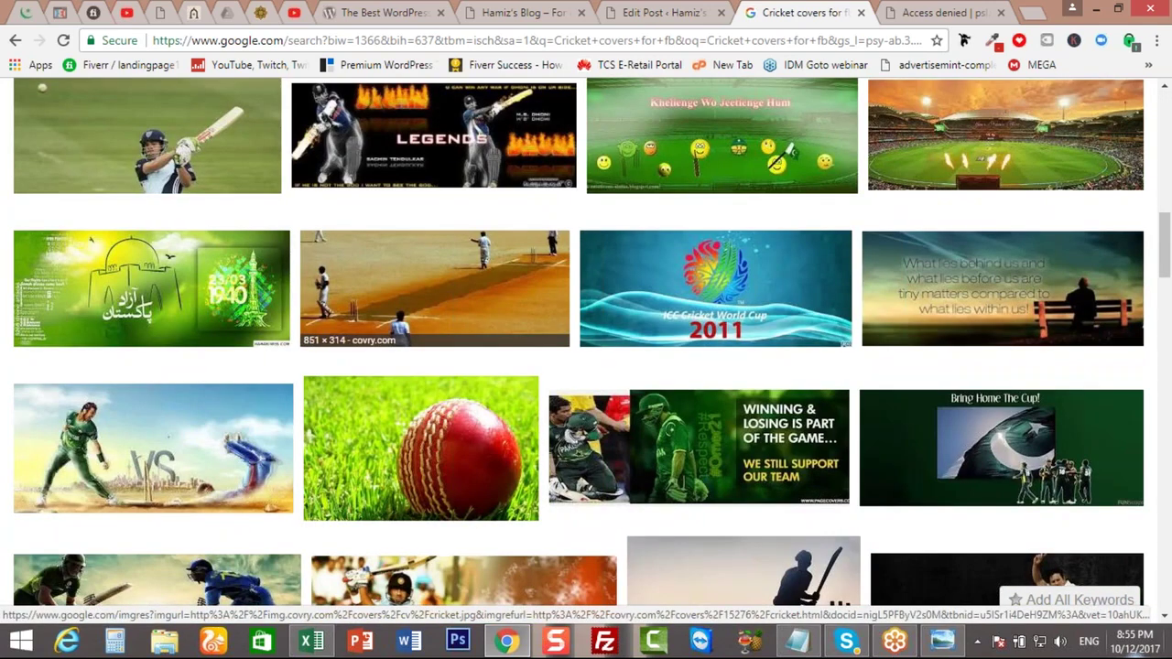
{"action": "scroll", "coordinate": [435, 288], "scroll_direction": "up", "scroll_amount": 1}
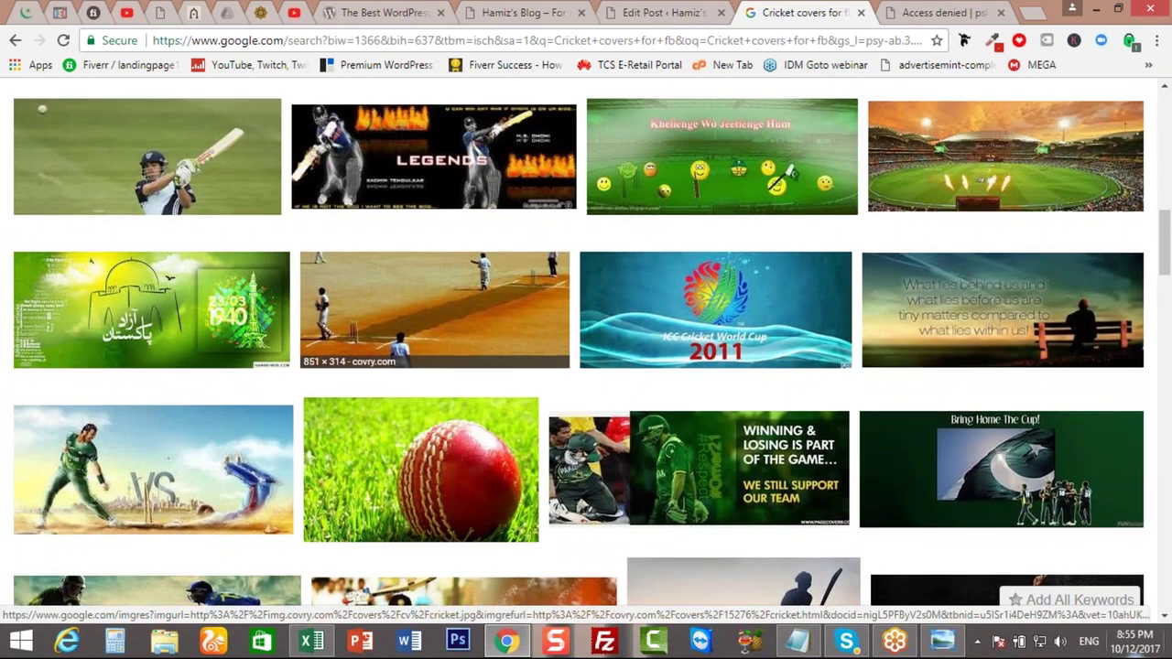
Open the cricket stadium result full size and save it as 1139-1469877791.jpg.
{"action": "middle_click", "coordinate": [435, 311]}
{"action": "left_click", "coordinate": [724, 13]}
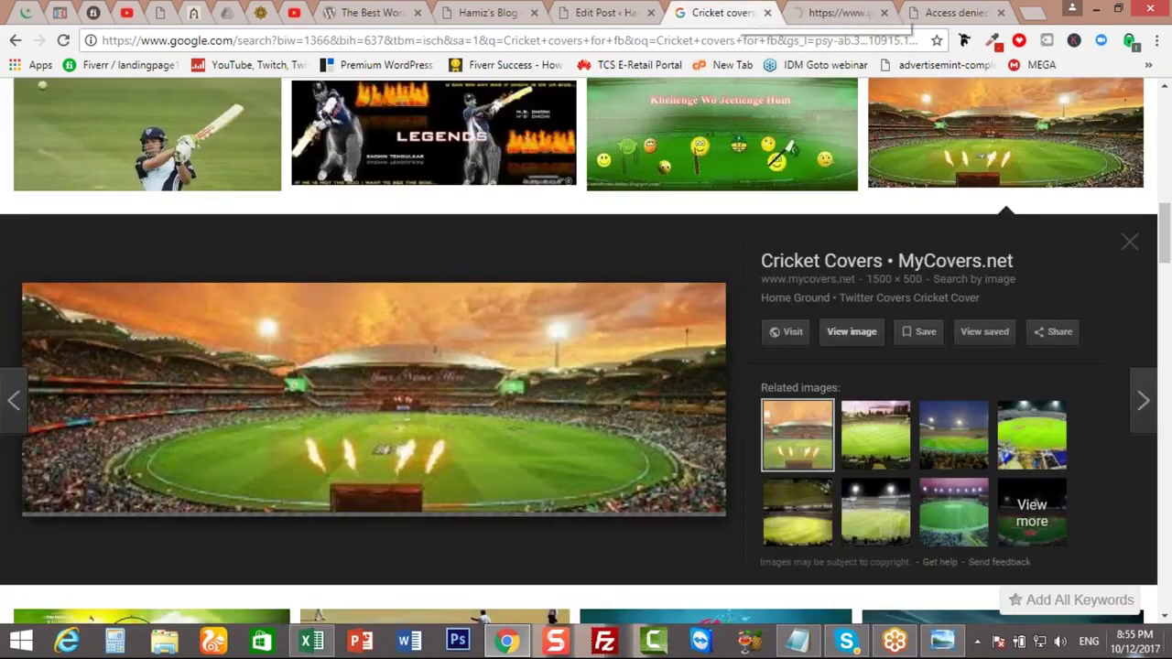
{"action": "left_click", "coordinate": [854, 7]}
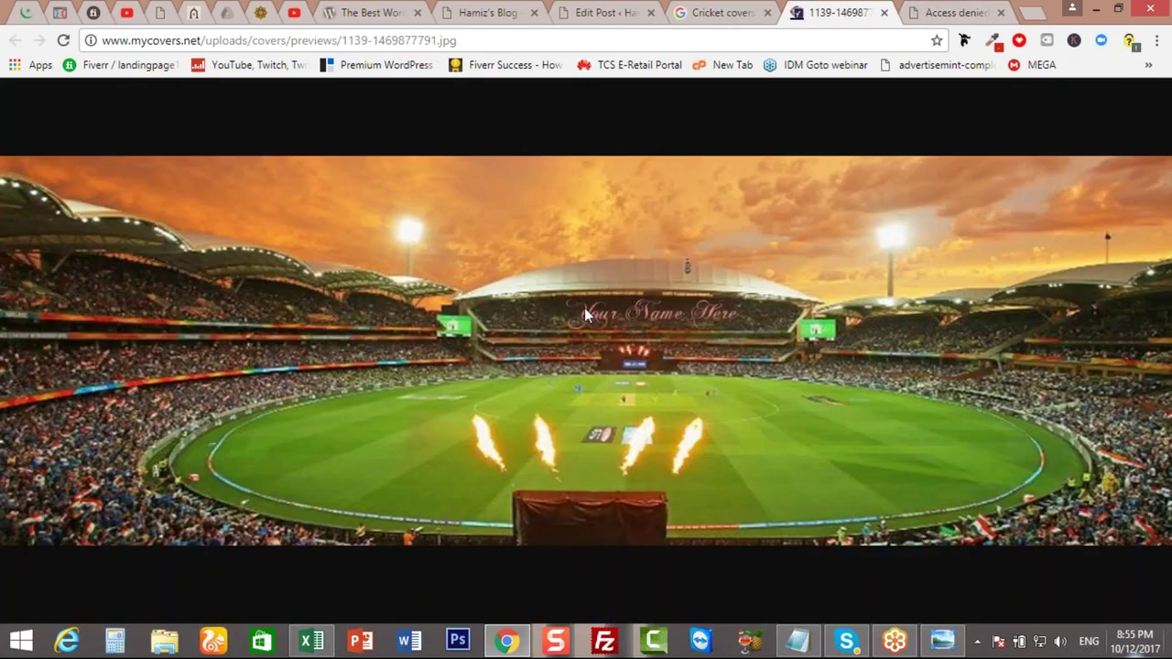
{"action": "key", "text": "ctrl+s"}
{"action": "key", "text": "Return"}
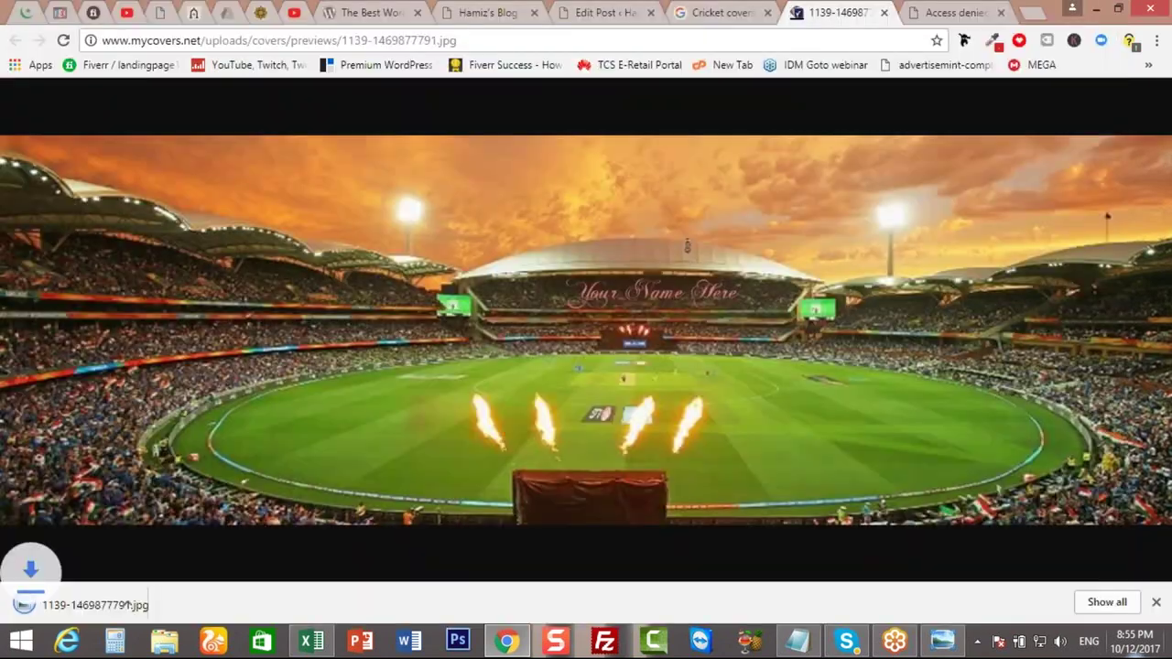
{"action": "left_click", "coordinate": [604, 12]}
{"action": "left_click", "coordinate": [492, 7]}
{"action": "left_click", "coordinate": [584, 13]}
Launch the Photo Perfect Customizer from the blog's admin bar and close the downloads bar.
{"action": "mouse_move", "coordinate": [62, 403]}
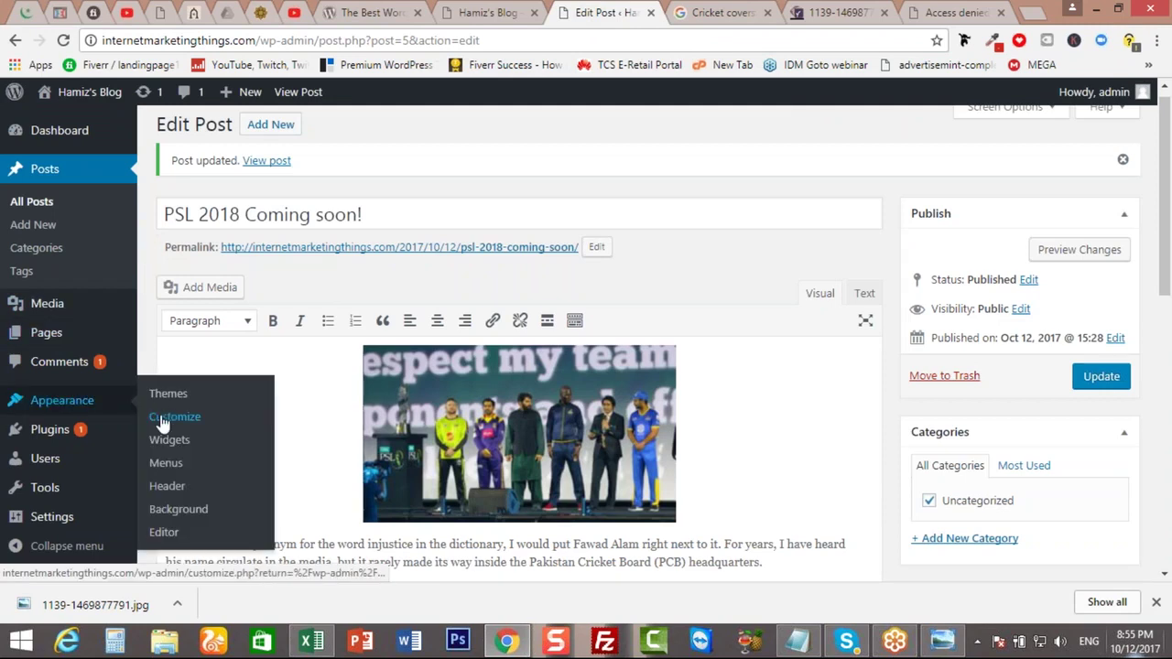
{"action": "left_click", "coordinate": [485, 13]}
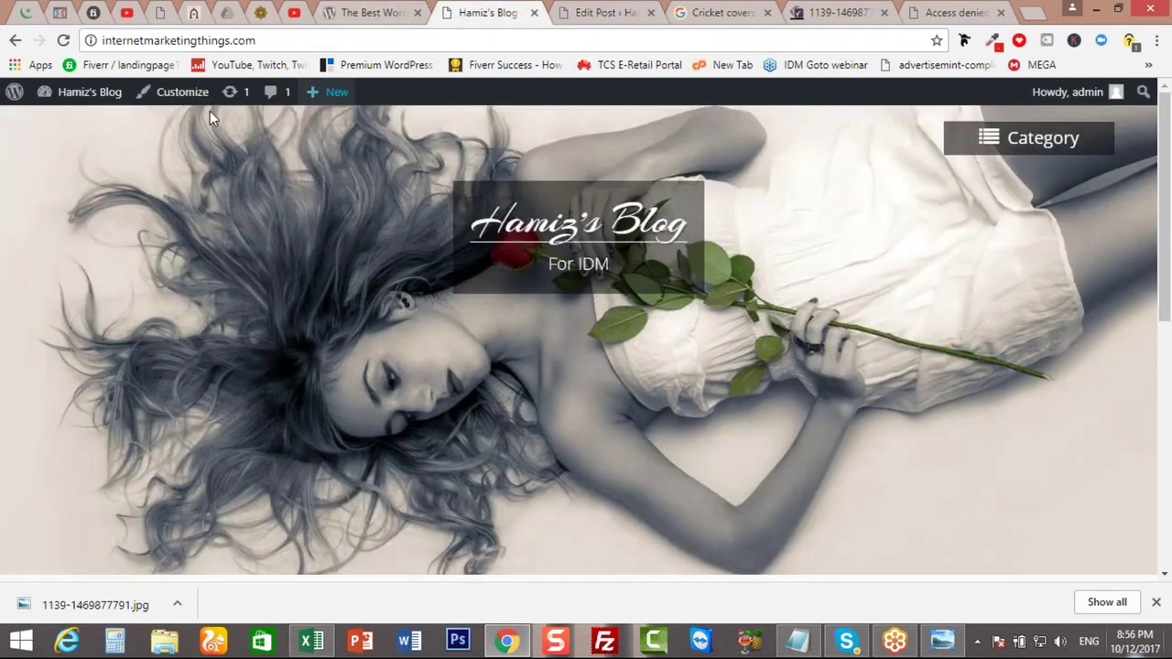
{"action": "left_click", "coordinate": [172, 95]}
{"action": "left_click", "coordinate": [1156, 603]}
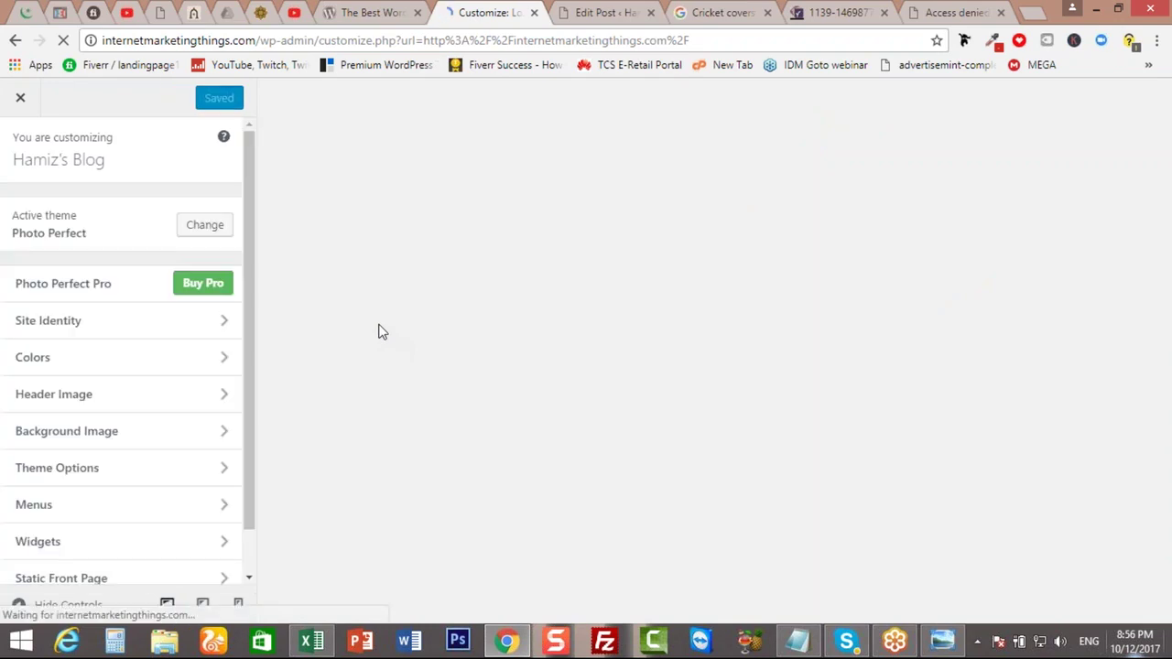
{"action": "scroll", "coordinate": [144, 283], "scroll_direction": "down", "scroll_amount": 1}
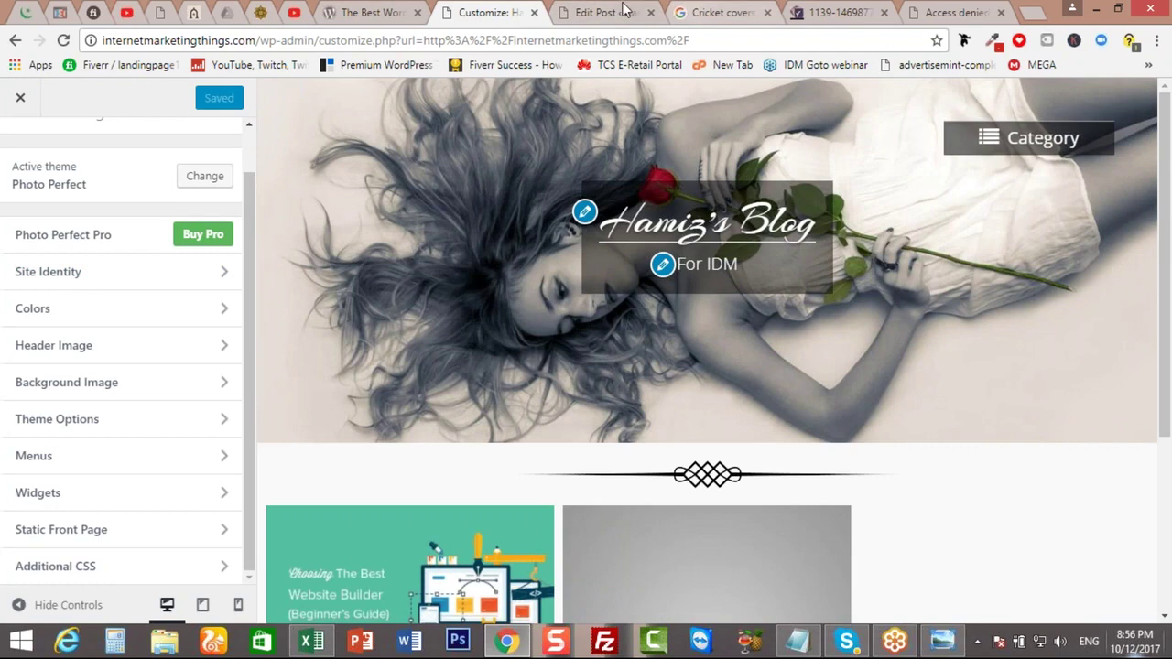
{"action": "left_click", "coordinate": [607, 9]}
{"action": "left_click", "coordinate": [90, 91]}
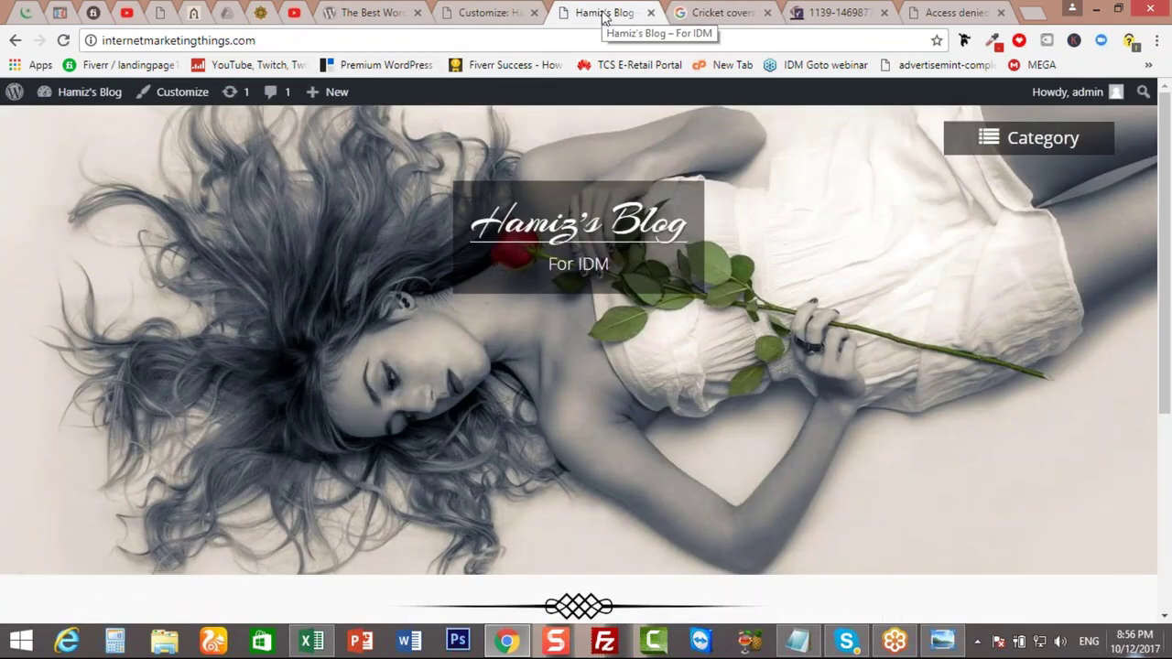
Review the Site Identity title and 'For IDM' tagline in the Customizer.
{"action": "left_click", "coordinate": [509, 11]}
{"action": "left_click", "coordinate": [210, 279]}
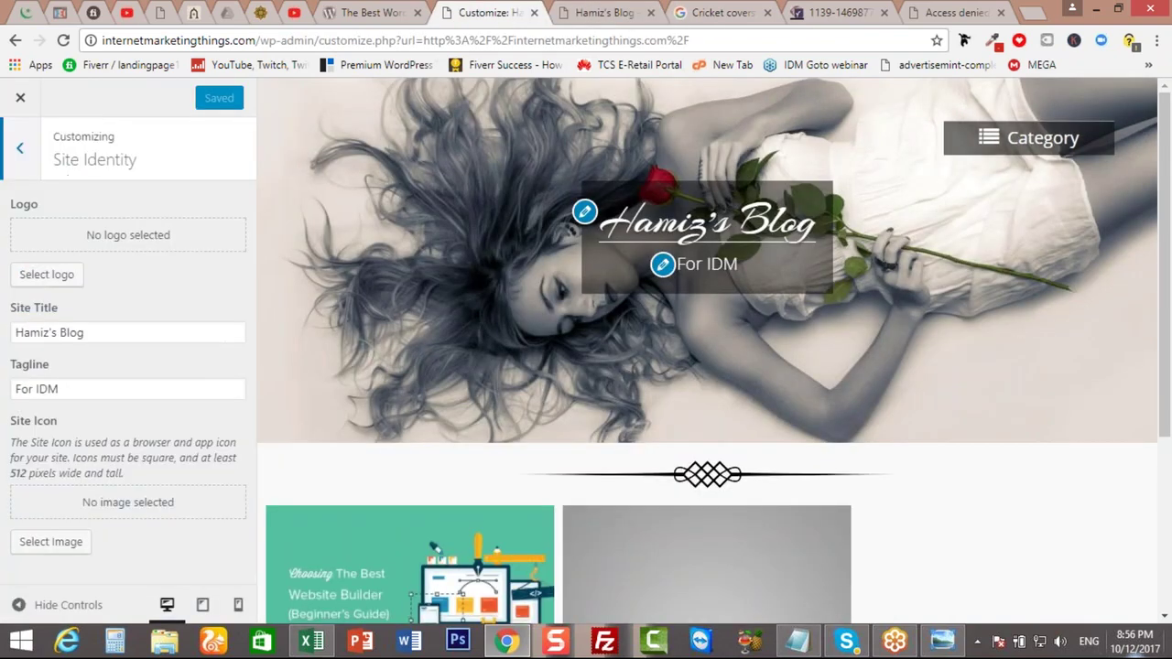
{"action": "left_click_drag", "start_coordinate": [16, 332], "coordinate": [89, 333]}
{"action": "double_click", "coordinate": [71, 332]}
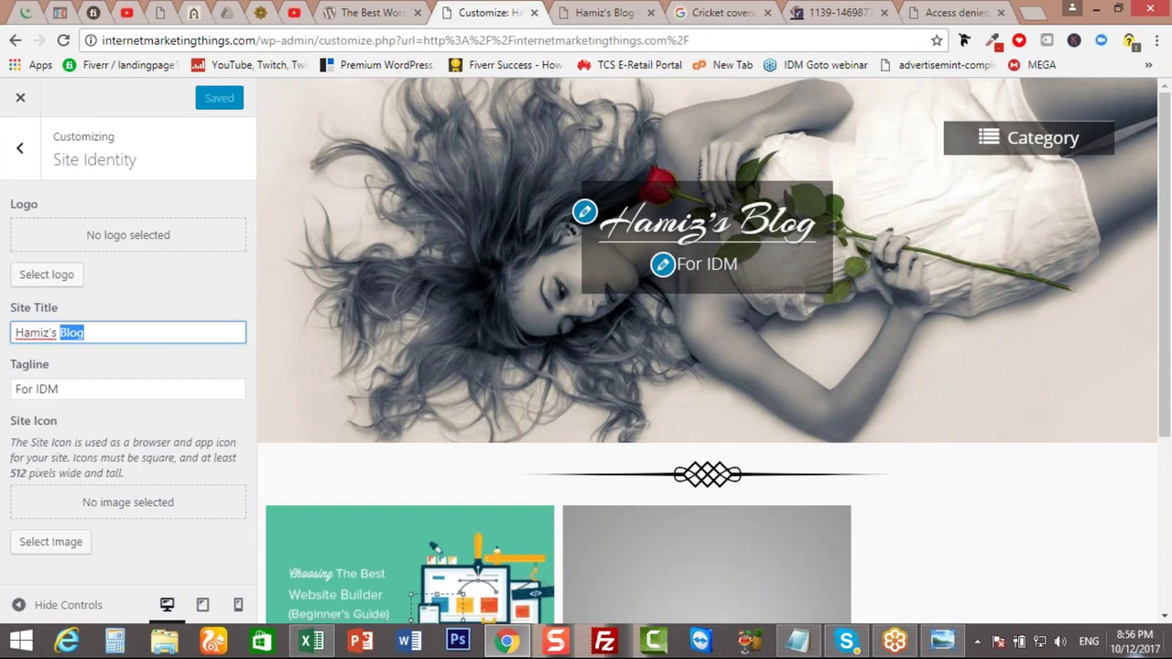
{"action": "left_click_drag", "start_coordinate": [60, 389], "coordinate": [15, 389]}
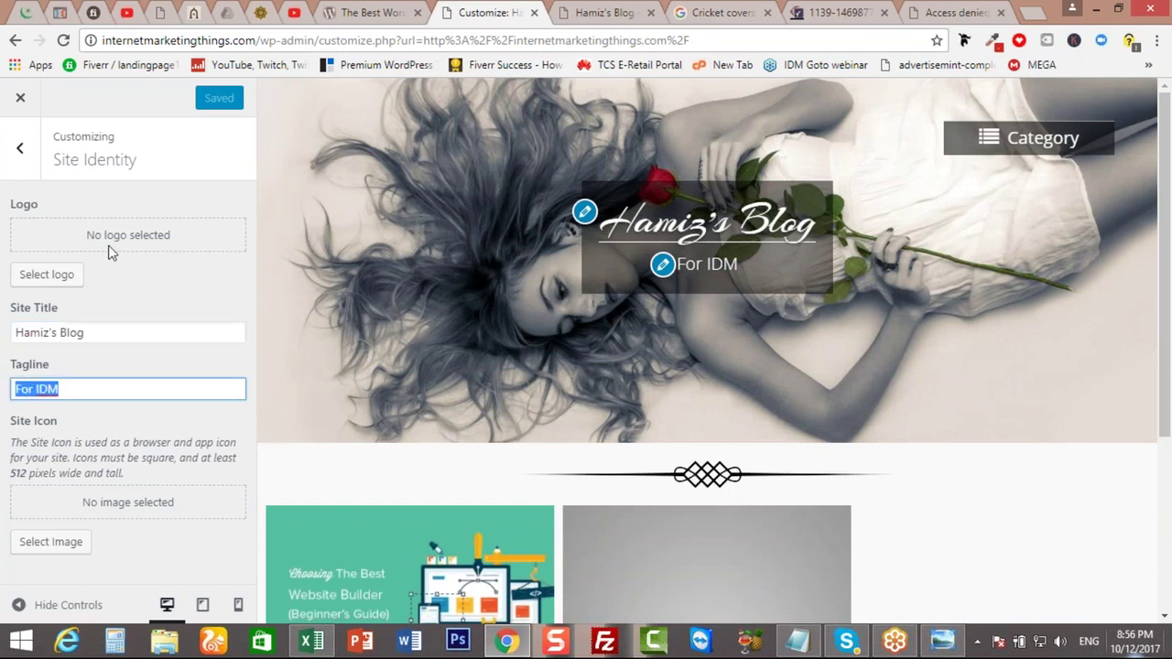
{"action": "left_click", "coordinate": [19, 148]}
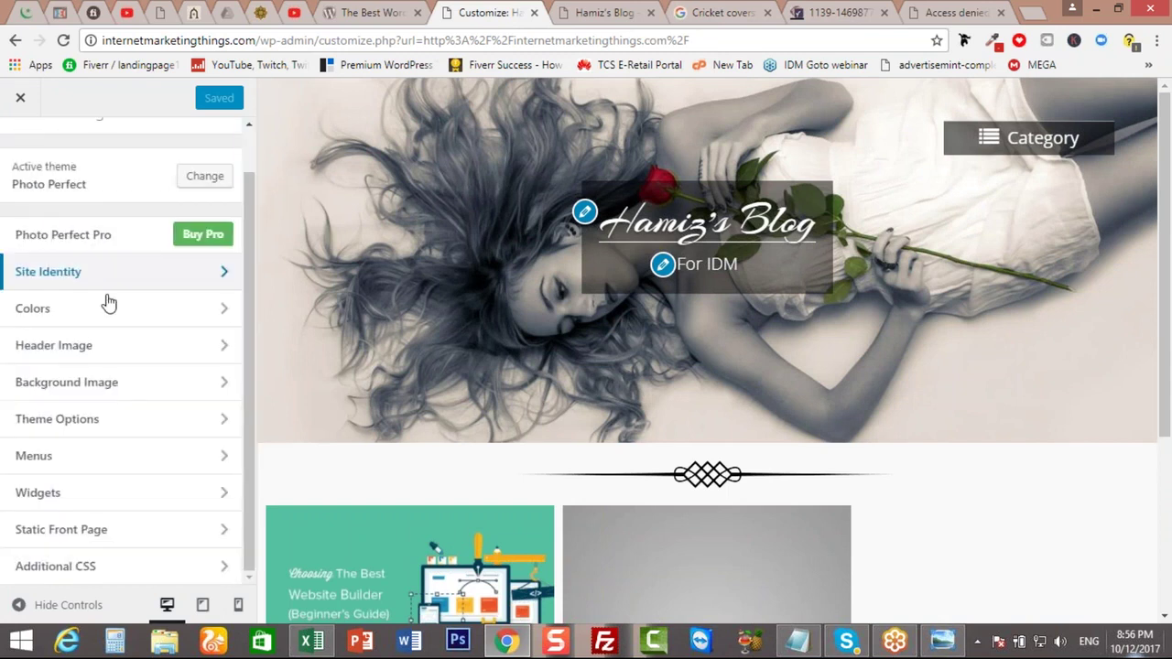
Set the background colour to teal blue #1b95ba after trying several shades.
{"action": "left_click", "coordinate": [110, 306]}
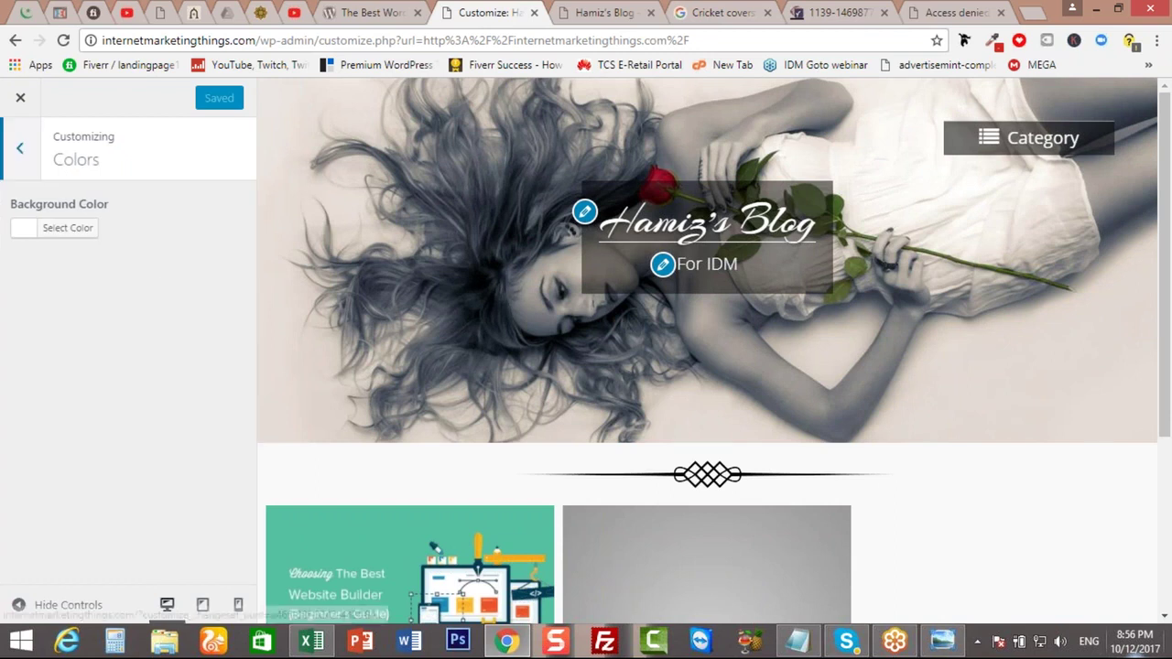
{"action": "left_click", "coordinate": [54, 227]}
{"action": "left_click_drag", "start_coordinate": [91, 314], "coordinate": [138, 400]}
{"action": "left_click", "coordinate": [150, 425]}
{"action": "left_click", "coordinate": [127, 425]}
{"action": "left_click", "coordinate": [166, 426]}
{"action": "left_click", "coordinate": [73, 300]}
{"action": "left_click", "coordinate": [105, 301]}
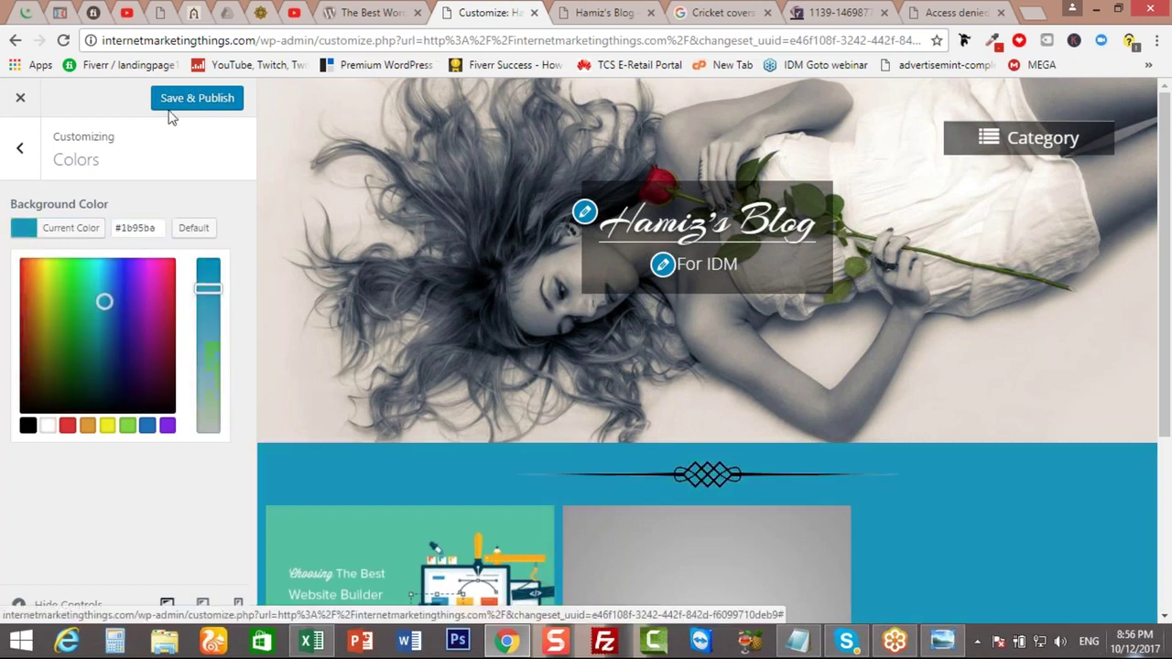
Go back to the Customizer sections and bring up Header Image settings.
{"action": "left_click", "coordinate": [20, 147]}
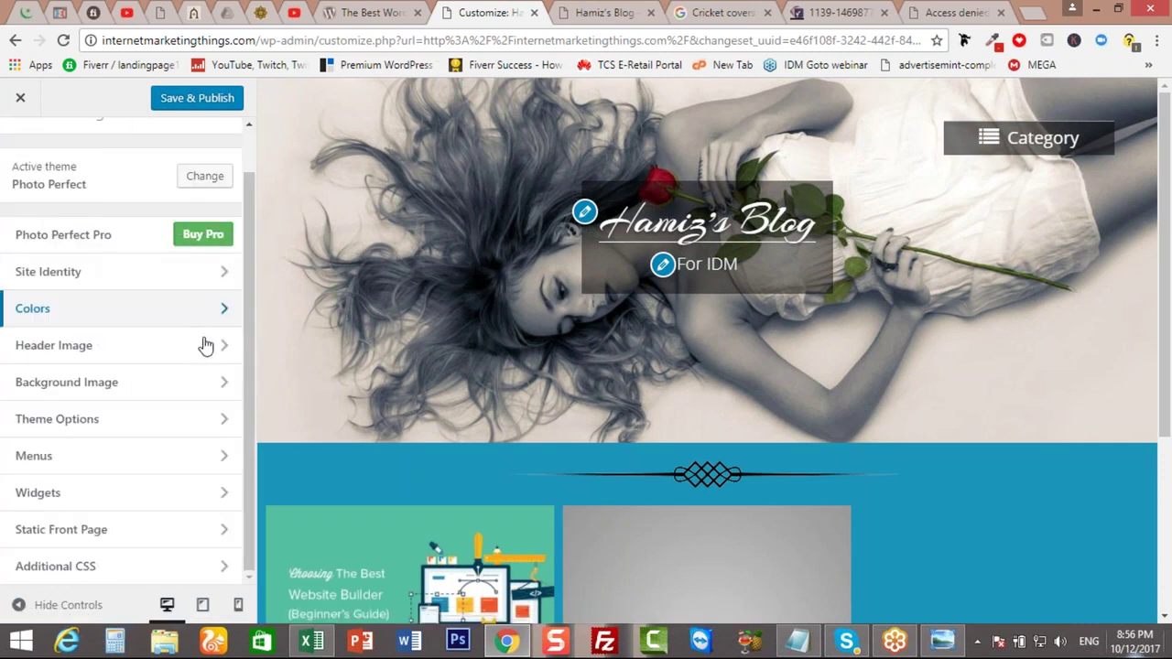
{"action": "left_click", "coordinate": [205, 345]}
{"action": "key", "text": "Escape"}
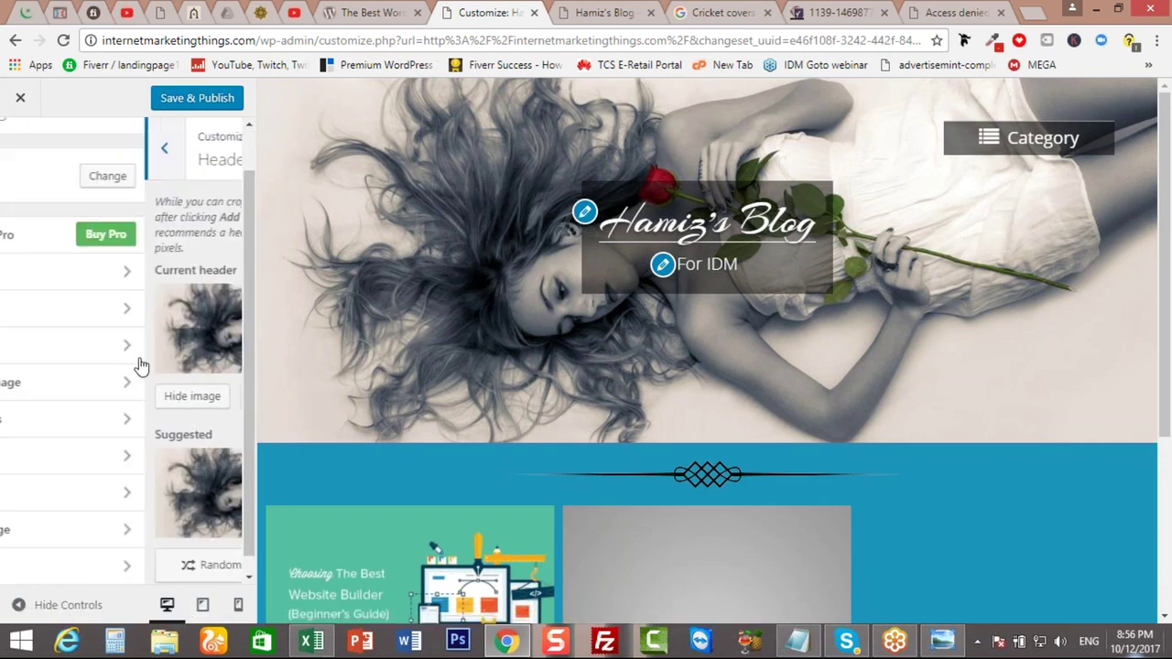
Upload 1139-1469877791.jpg as a new header image, shifting the crop box right before cropping.
{"action": "left_click", "coordinate": [220, 348]}
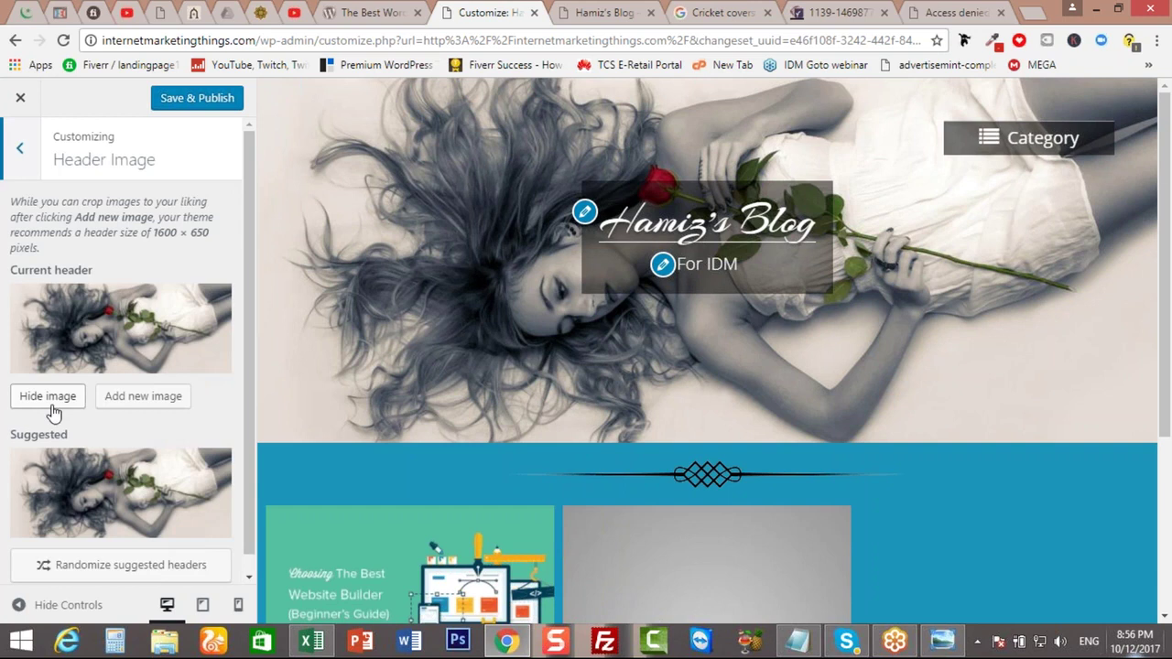
{"action": "scroll", "coordinate": [126, 384], "scroll_direction": "down", "scroll_amount": 1}
{"action": "left_click", "coordinate": [129, 379]}
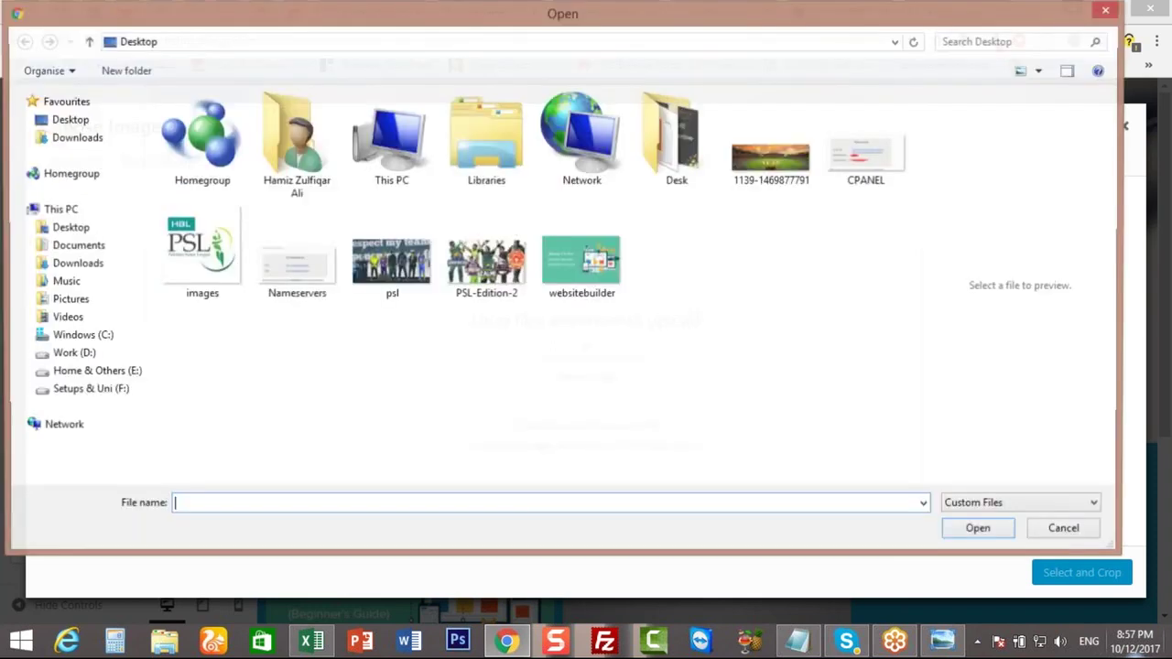
{"action": "double_click", "coordinate": [792, 167]}
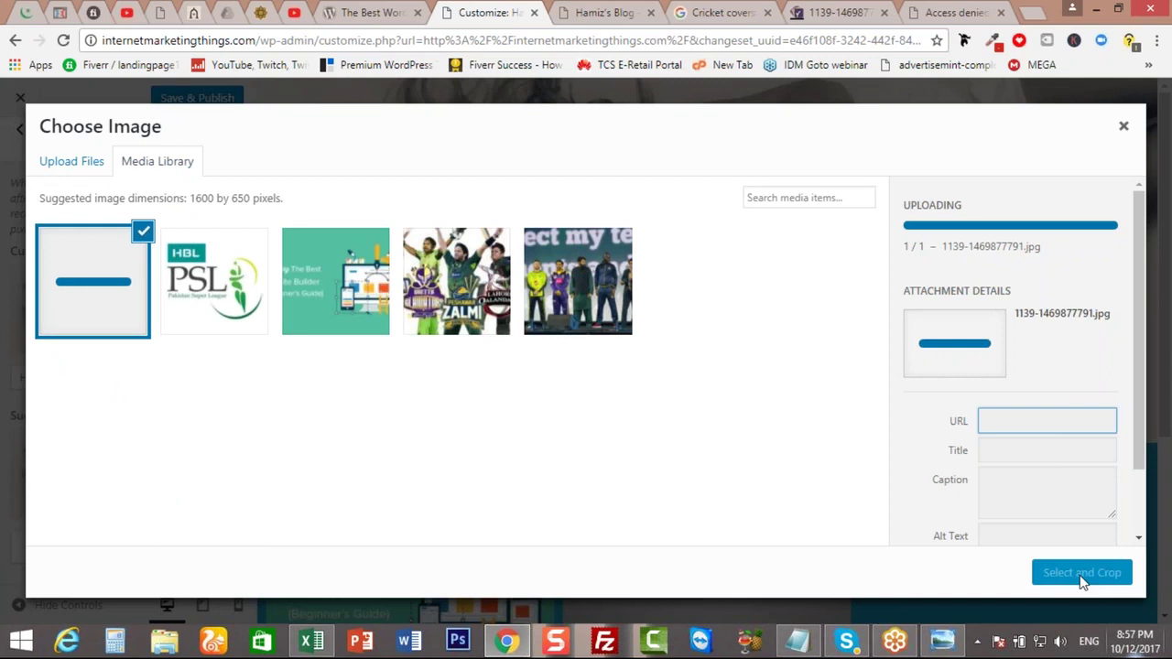
{"action": "left_click", "coordinate": [1086, 576]}
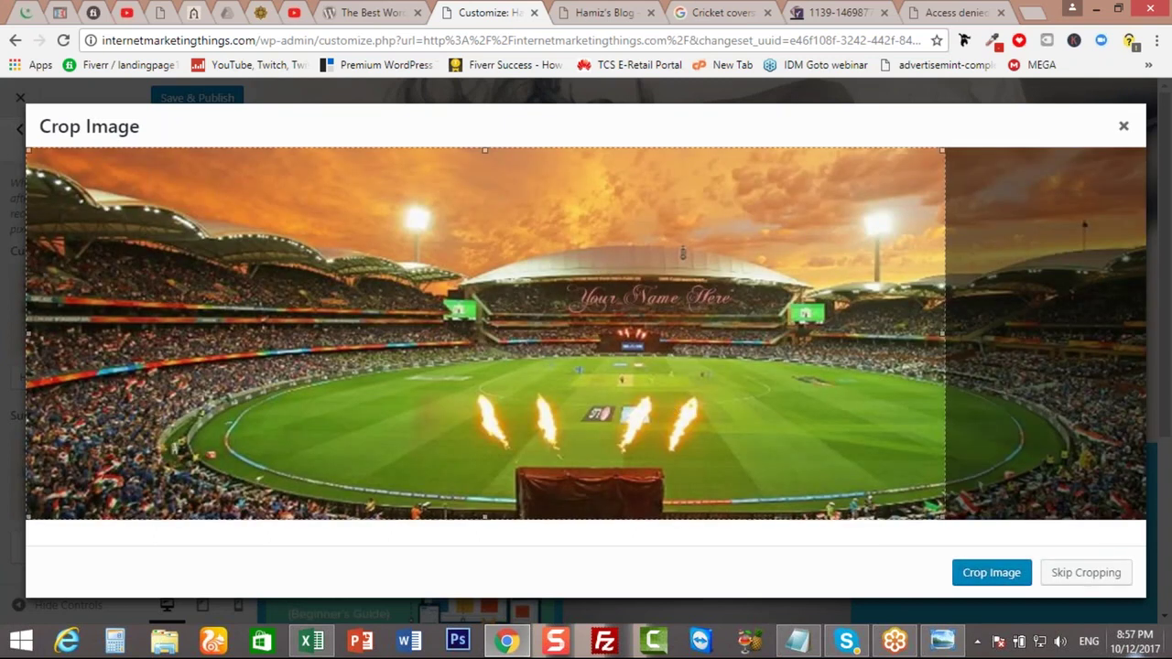
{"action": "left_click_drag", "start_coordinate": [900, 473], "coordinate": [1036, 481]}
{"action": "left_click", "coordinate": [1022, 577]}
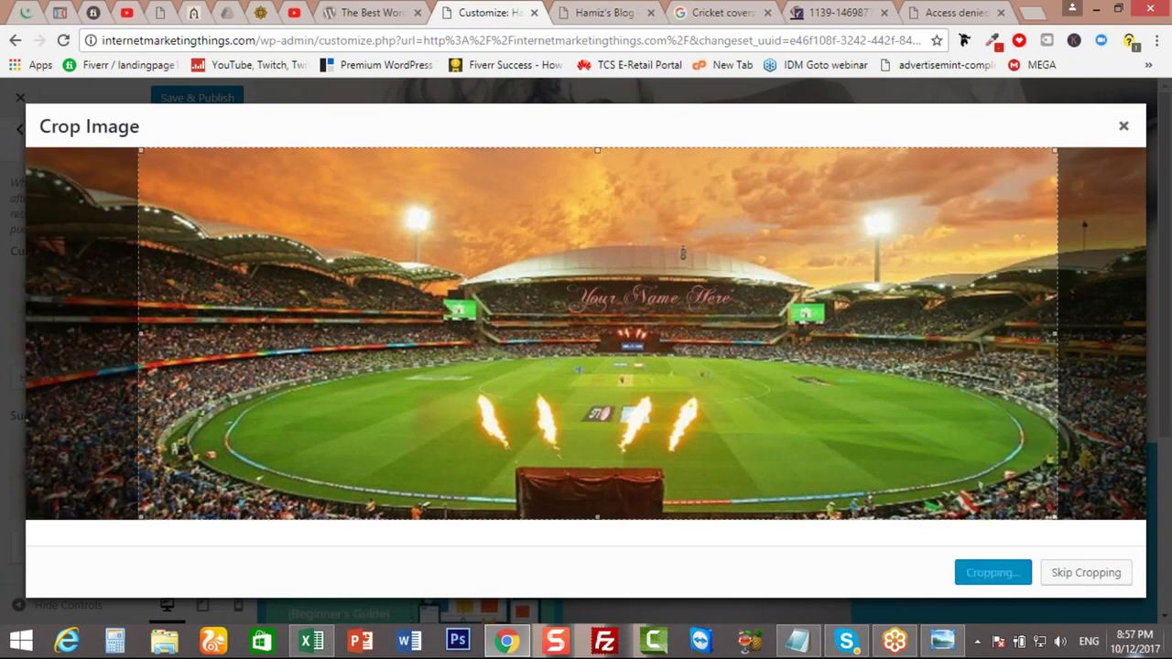
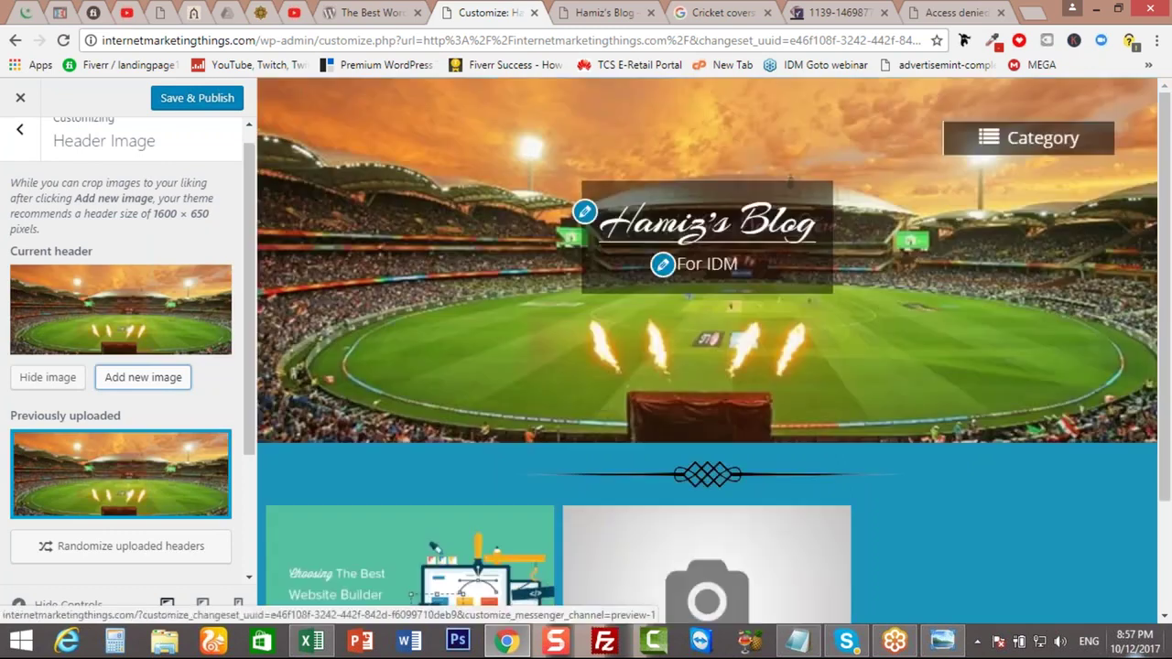
Set psl.jpg from the Media Library as the Customizer's background image.
{"action": "scroll", "coordinate": [73, 553], "scroll_direction": "down", "scroll_amount": 2}
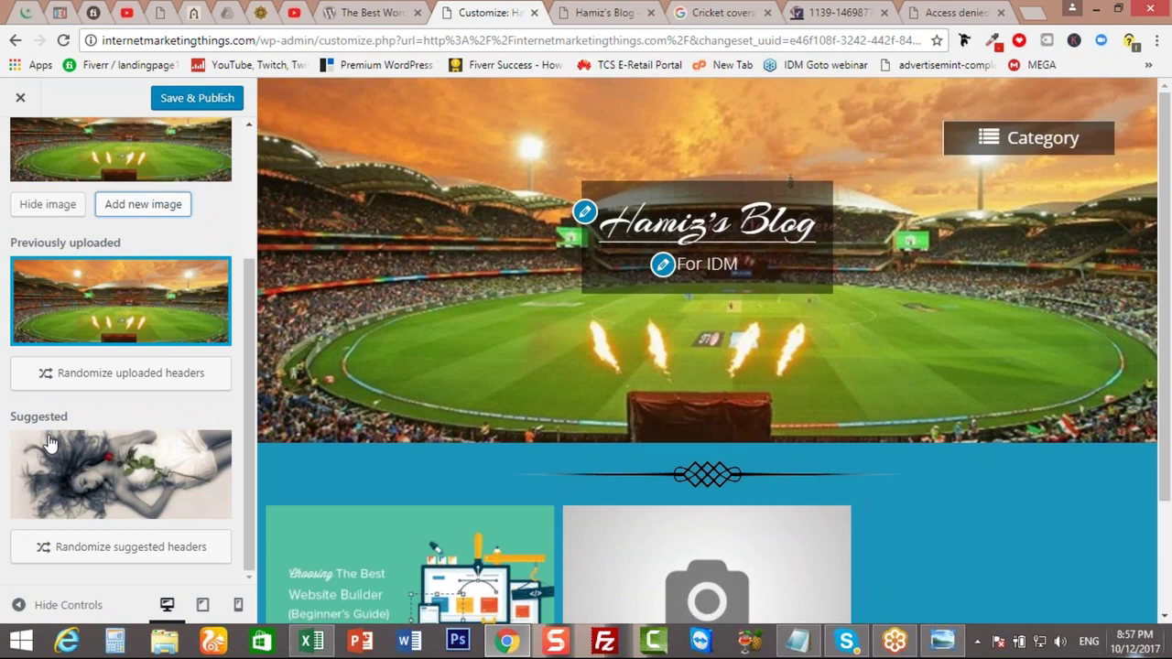
{"action": "scroll", "coordinate": [119, 366], "scroll_direction": "up", "scroll_amount": 2}
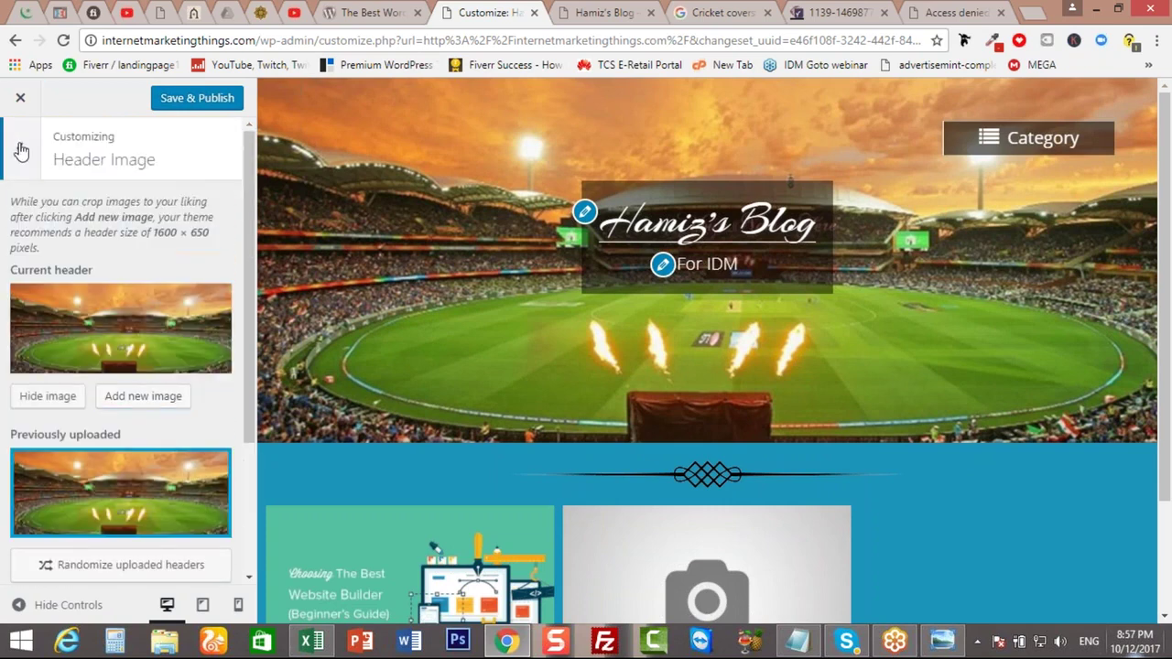
{"action": "left_click", "coordinate": [19, 148]}
{"action": "left_click", "coordinate": [123, 384]}
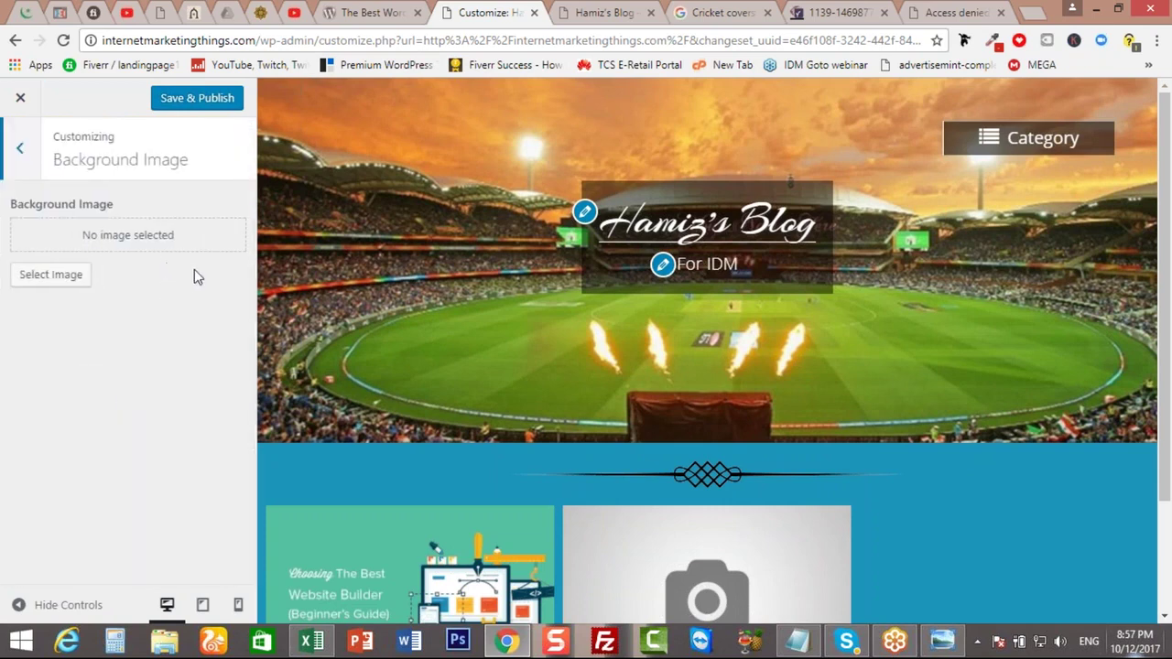
{"action": "left_click", "coordinate": [50, 273]}
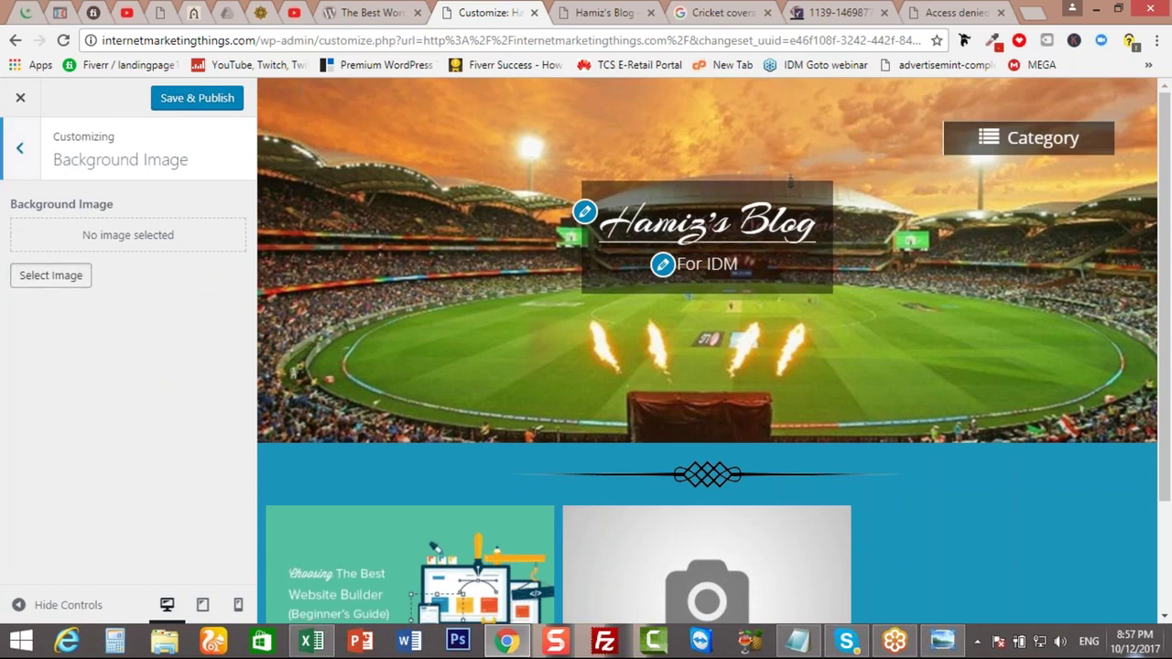
{"action": "left_click", "coordinate": [577, 281]}
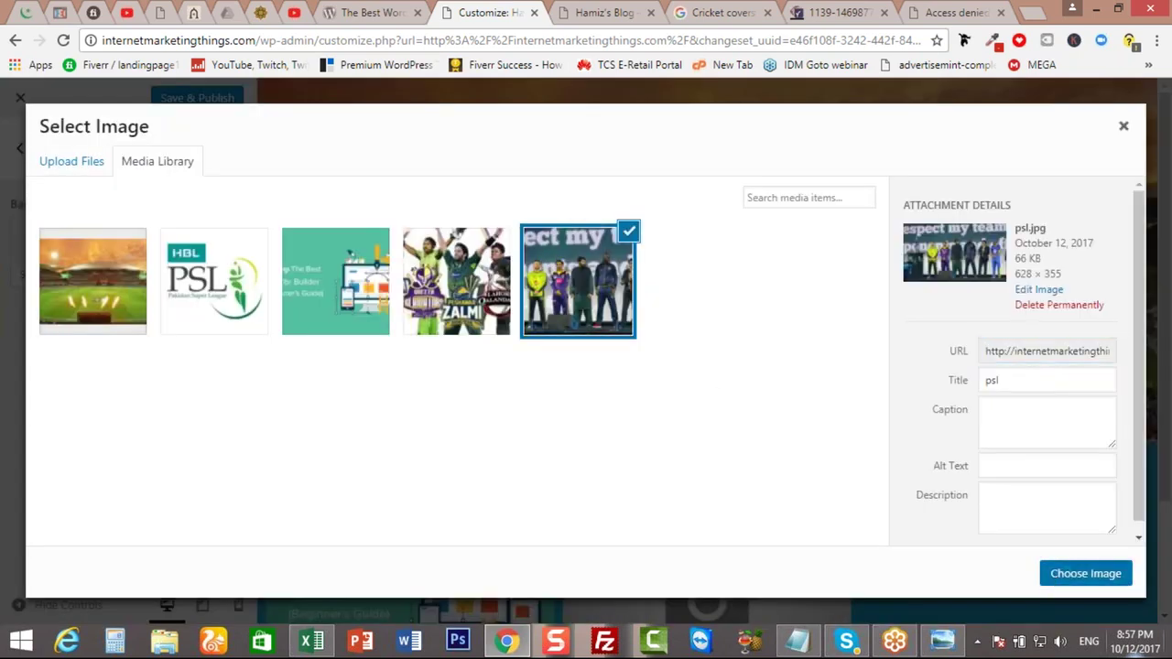
{"action": "left_click", "coordinate": [1053, 576]}
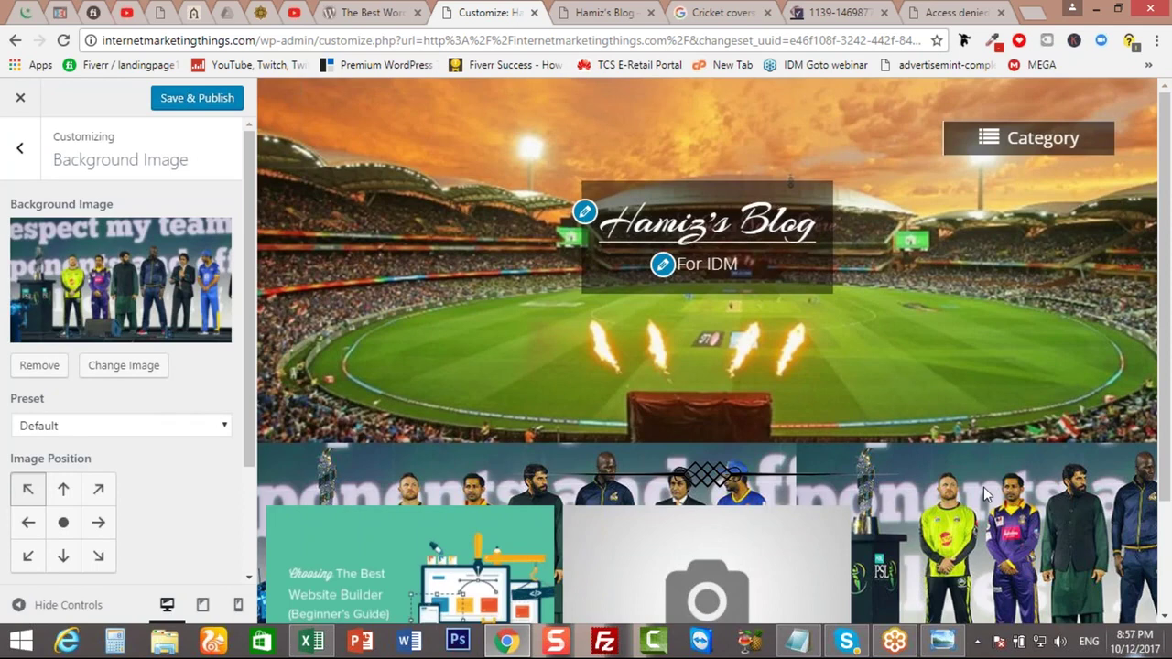
{"action": "scroll", "coordinate": [983, 492], "scroll_direction": "down", "scroll_amount": 1}
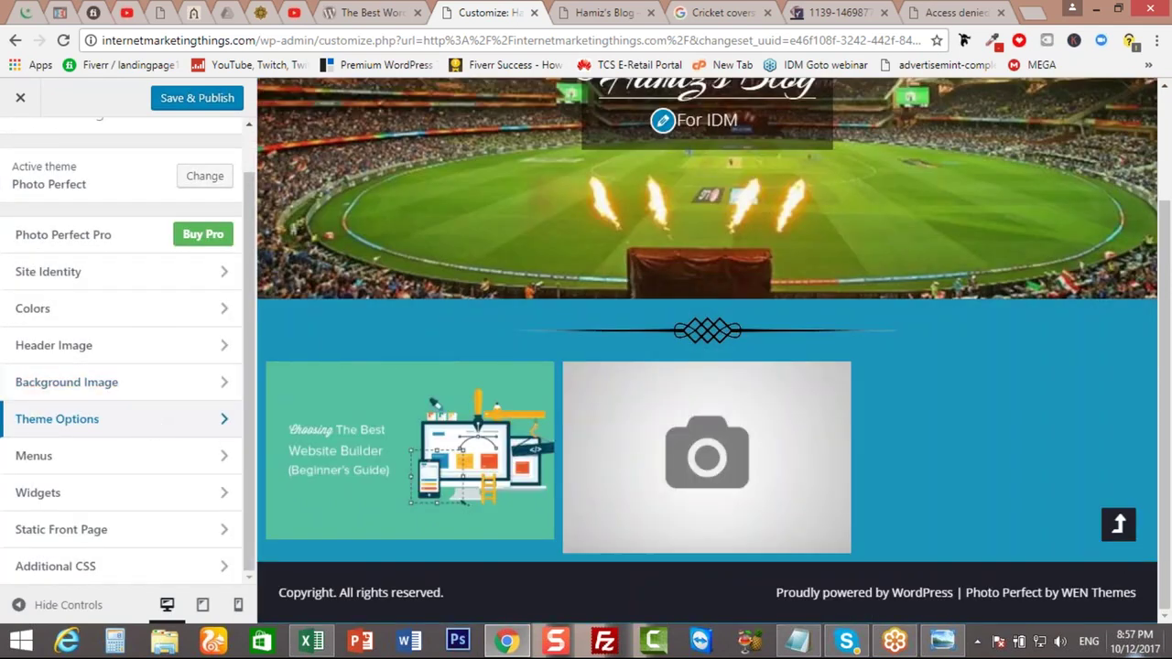
In Theme Options > Header Options, toggle Show Site Title and Show Tagline off and back on.
{"action": "left_click", "coordinate": [149, 418]}
{"action": "left_click", "coordinate": [91, 210]}
{"action": "left_click", "coordinate": [16, 209]}
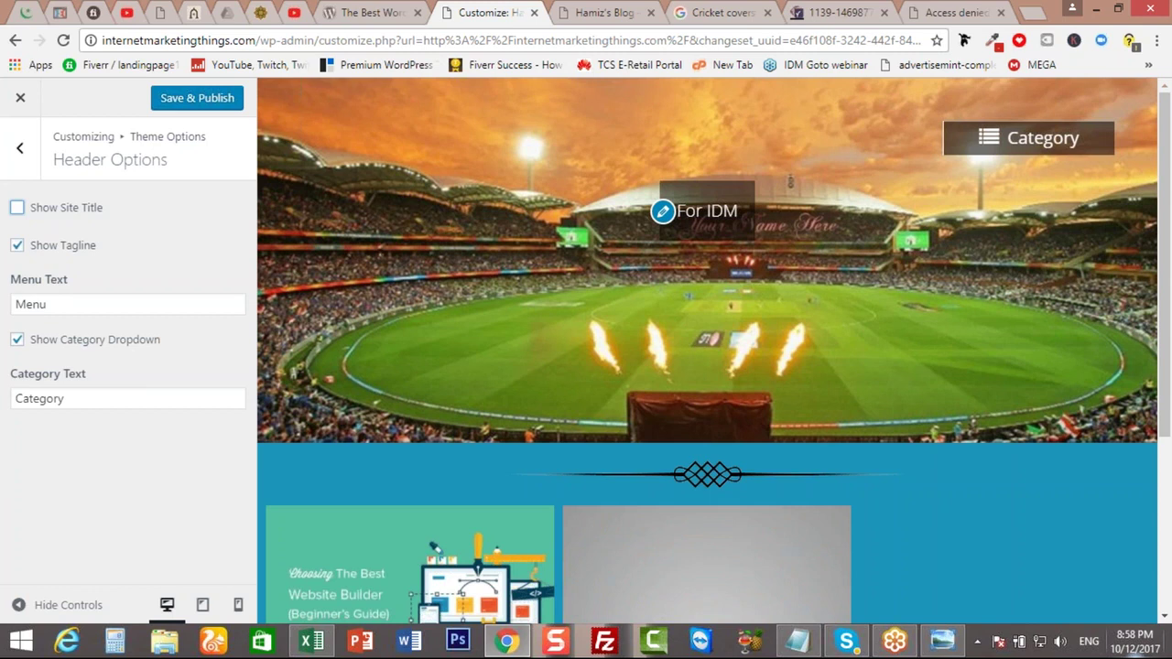
{"action": "left_click", "coordinate": [17, 208]}
{"action": "left_click", "coordinate": [15, 246]}
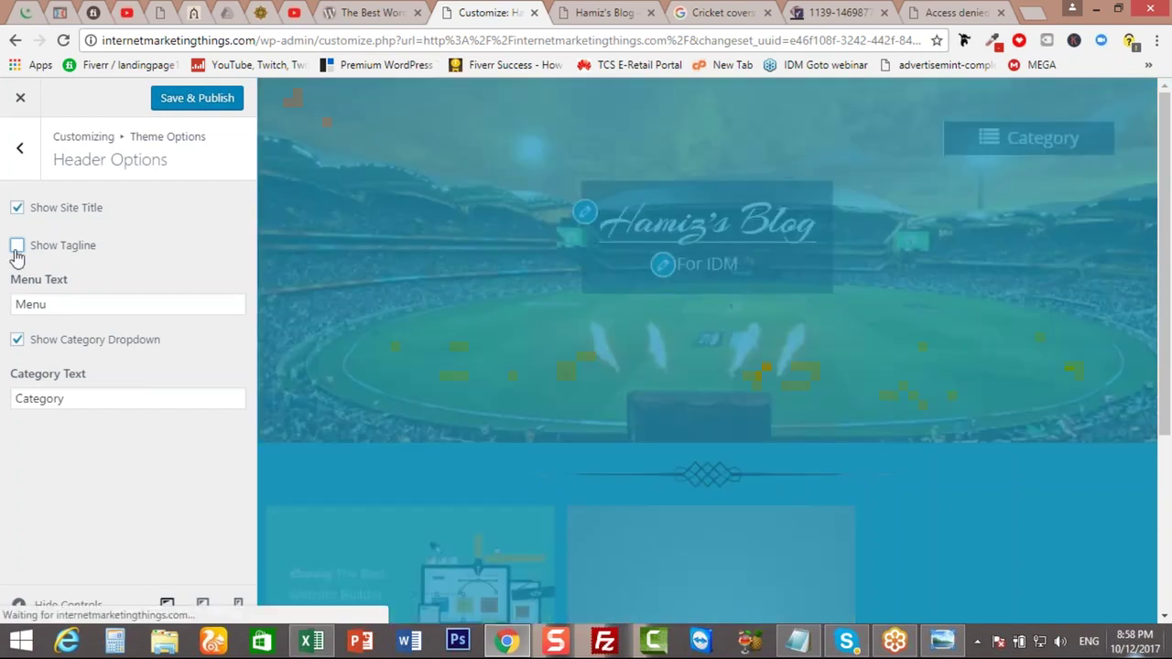
{"action": "left_click", "coordinate": [16, 246]}
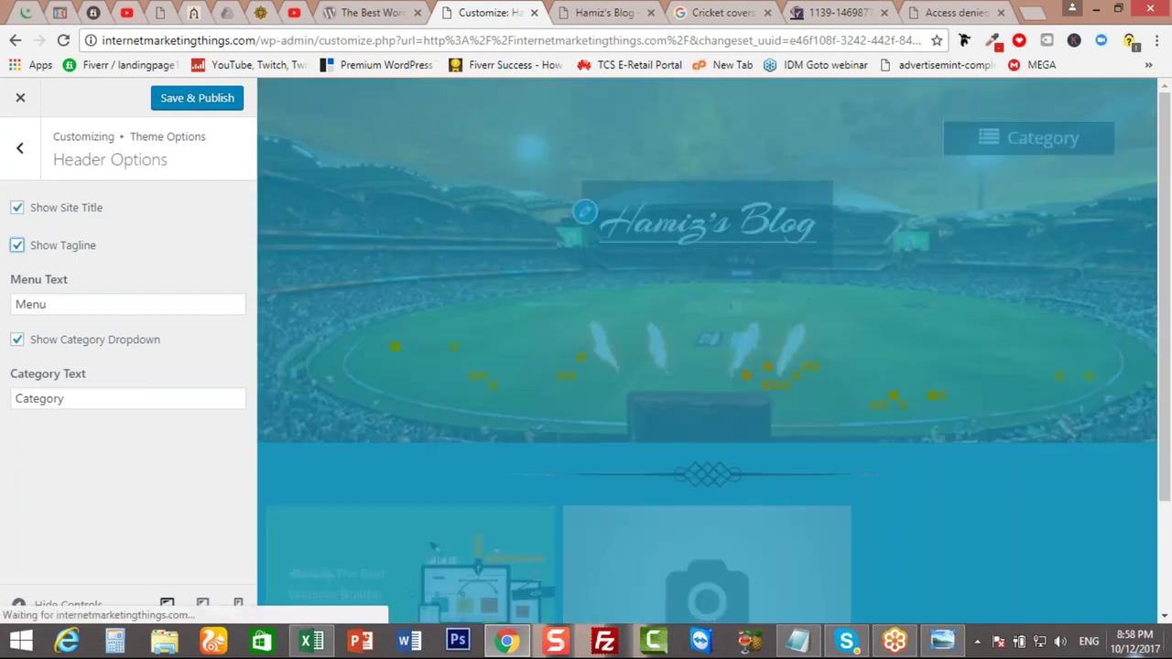
Keep the No Sidebar global layout and Save & Publish the Customizer changes.
{"action": "left_click", "coordinate": [20, 147]}
{"action": "left_click", "coordinate": [123, 288]}
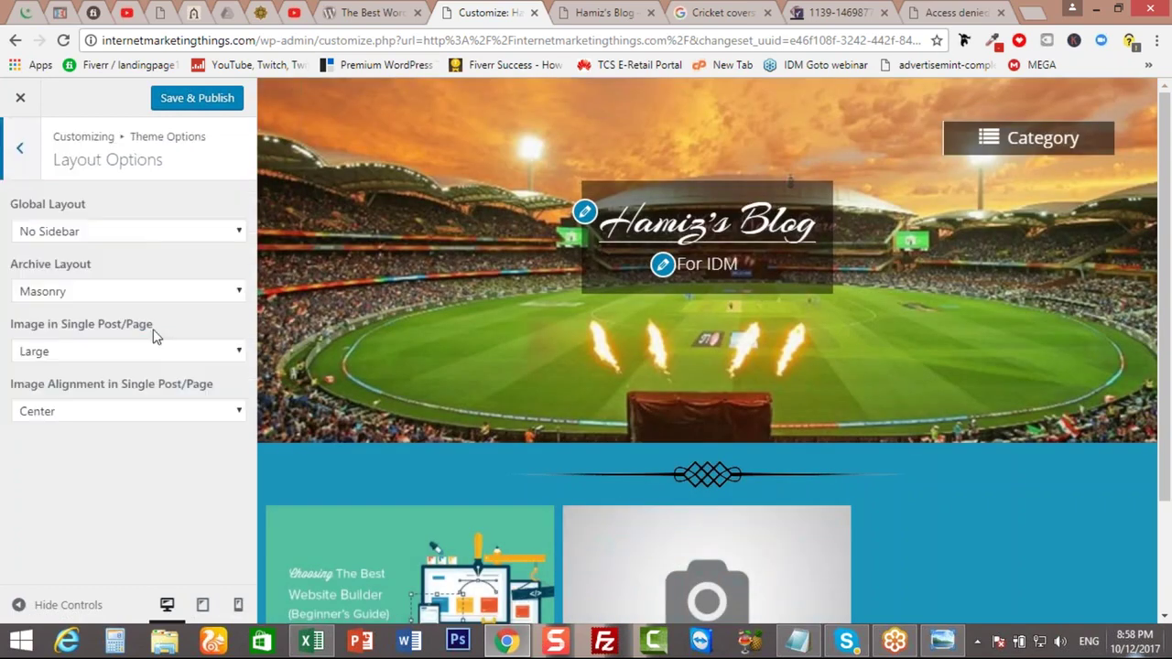
{"action": "left_click", "coordinate": [135, 229]}
{"action": "left_click", "coordinate": [120, 232]}
{"action": "left_click", "coordinate": [20, 152]}
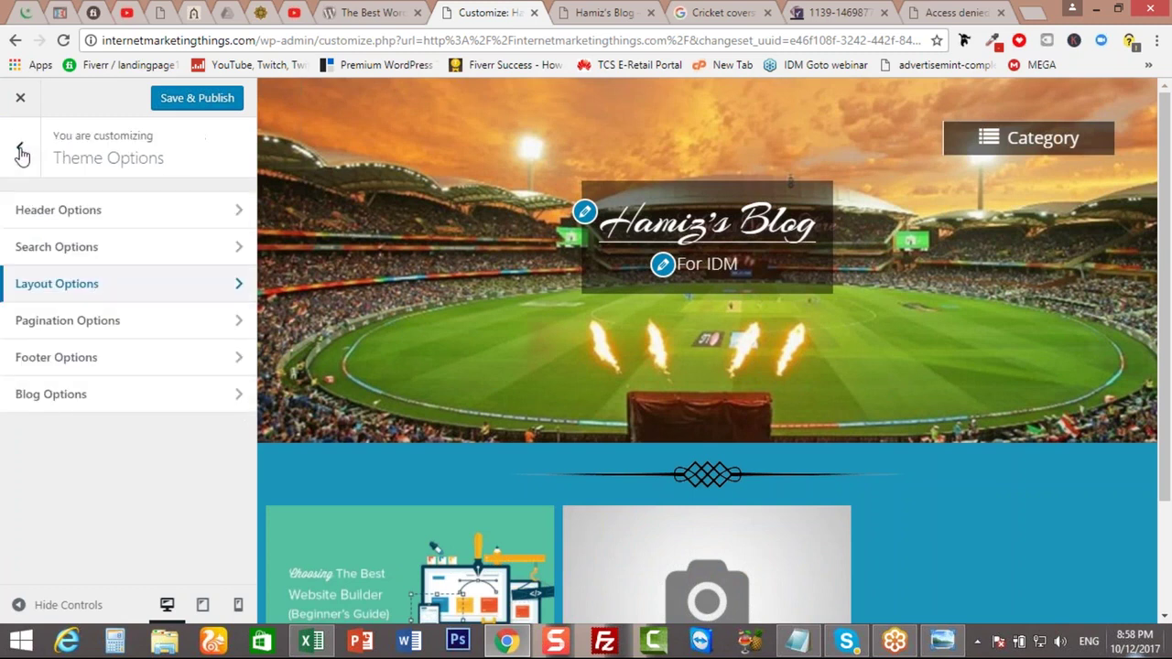
{"action": "left_click", "coordinate": [18, 151]}
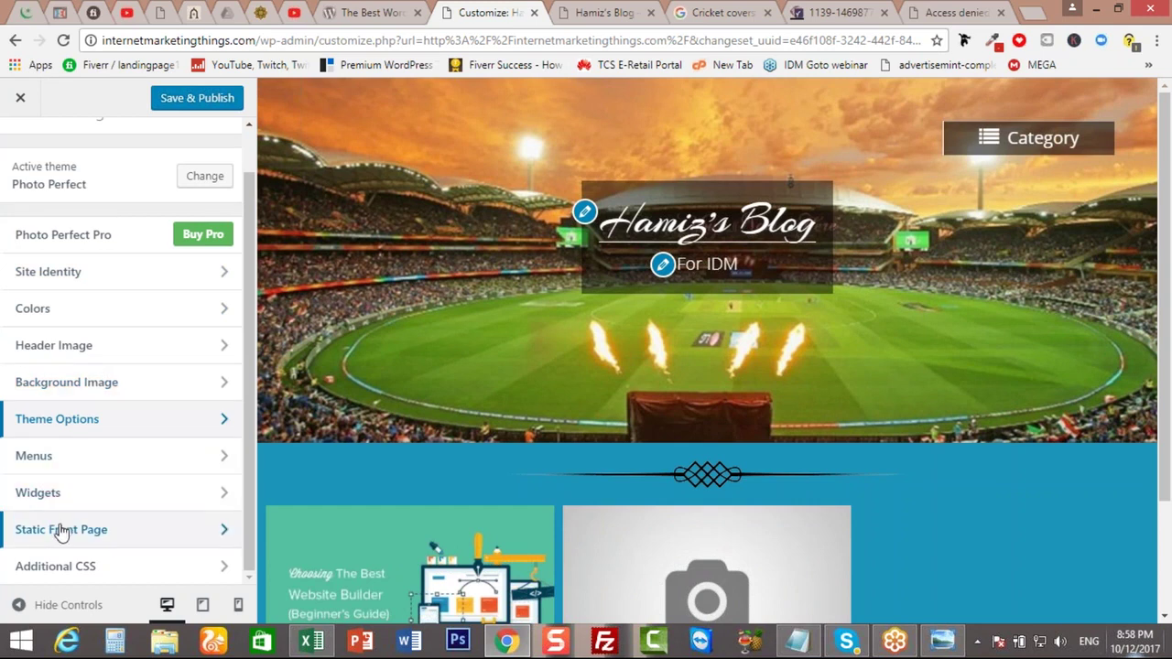
{"action": "left_click", "coordinate": [171, 105]}
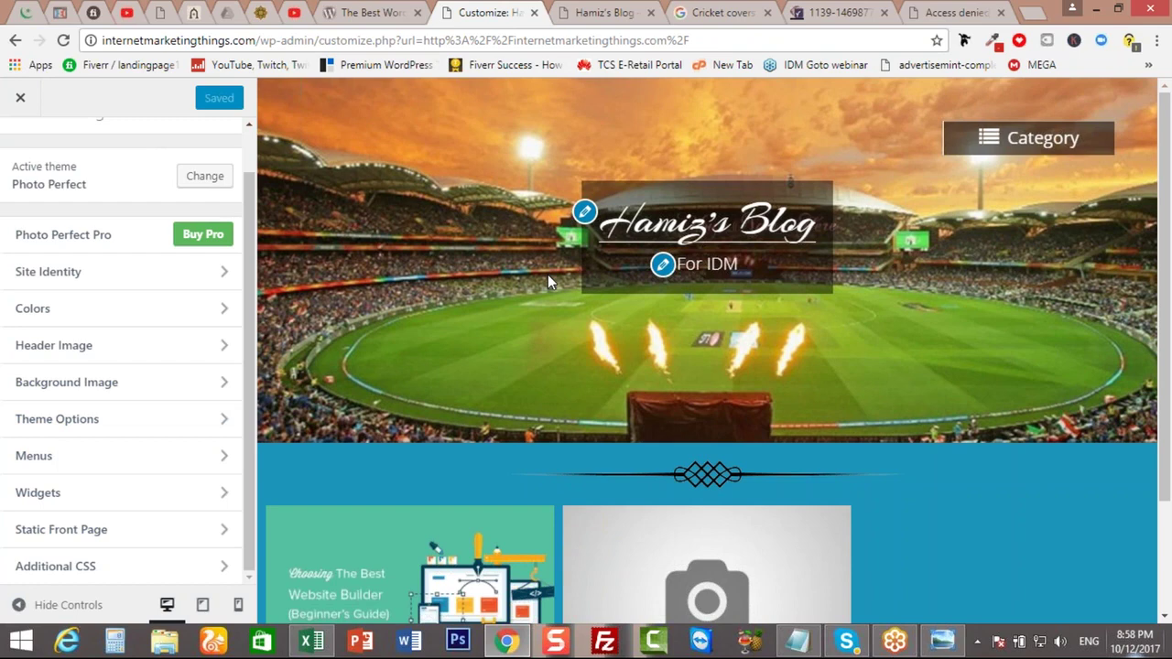
Reload to view the live Hamiz's Blog homepage and look over its cricket header and post thumbnails.
{"action": "key", "text": "F5"}
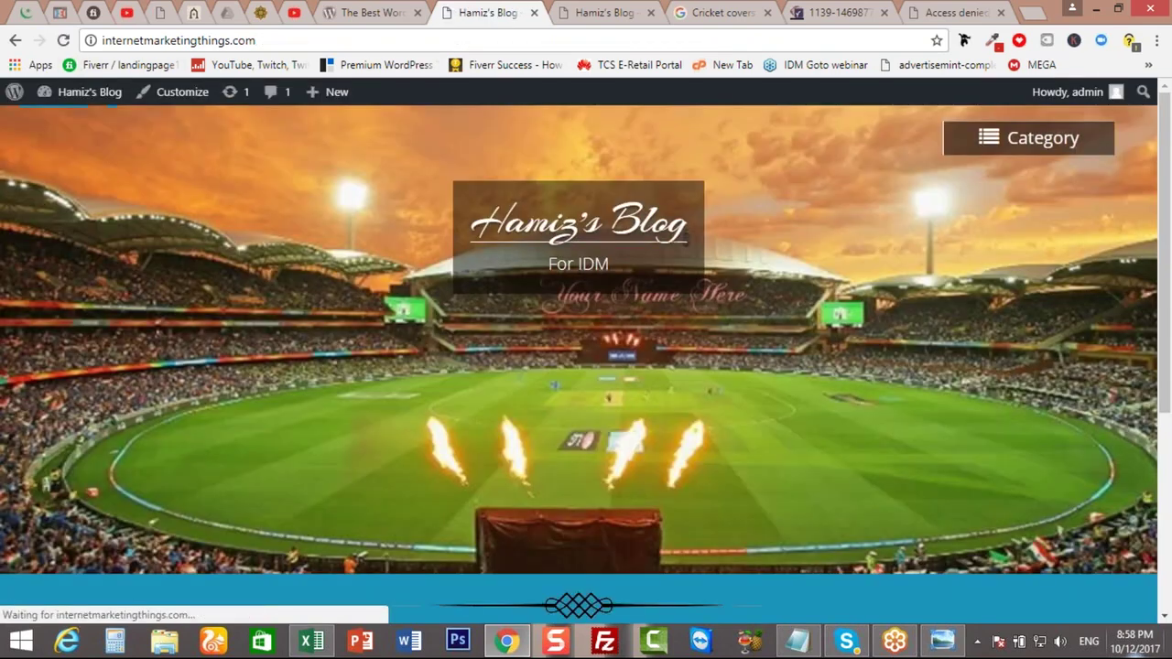
{"action": "scroll", "coordinate": [920, 320], "scroll_direction": "down", "scroll_amount": 4}
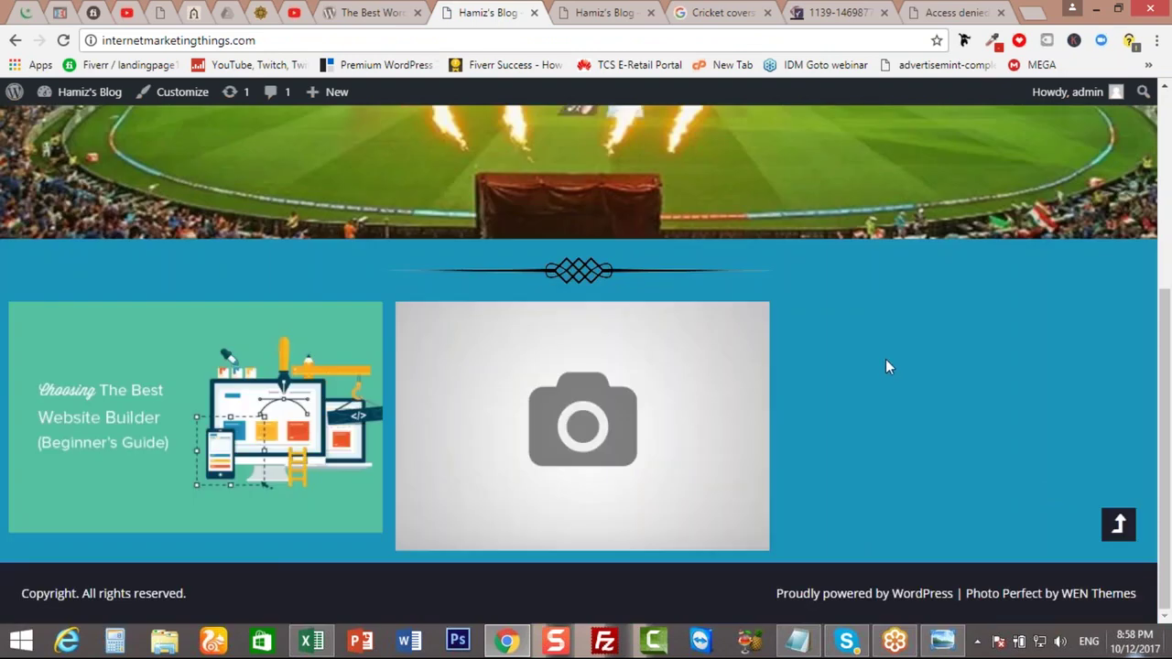
{"action": "scroll", "coordinate": [886, 366], "scroll_direction": "up", "scroll_amount": 1}
{"action": "mouse_move", "coordinate": [348, 480]}
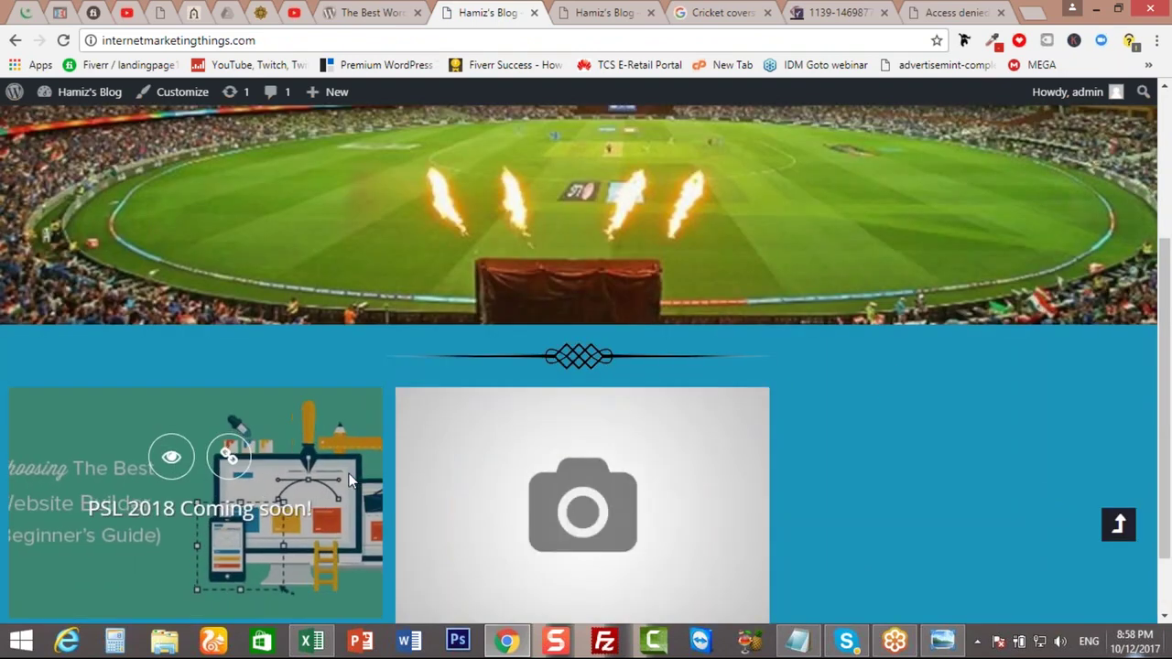
{"action": "scroll", "coordinate": [509, 371], "scroll_direction": "up", "scroll_amount": 3}
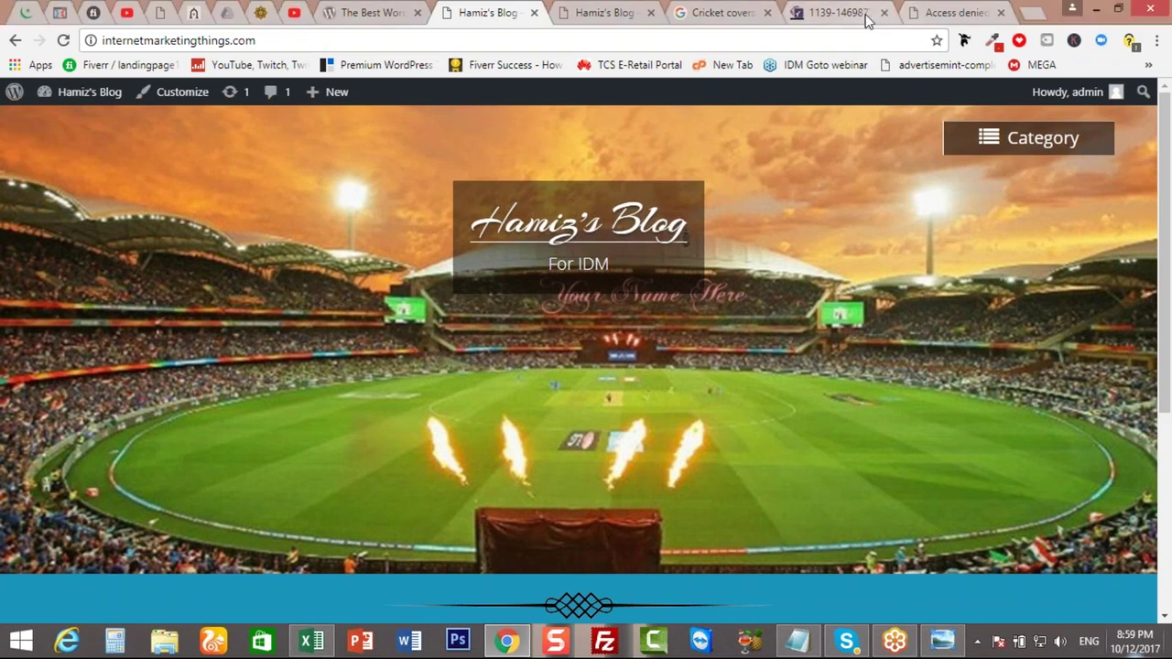
{"action": "left_click", "coordinate": [833, 13]}
Search Google for 'Free wordpress themes wesbites'.
{"action": "type", "text": "F"}
{"action": "key", "text": "Caps_Lock"}
{"action": "type", "text": "ree wordpress themes we"}
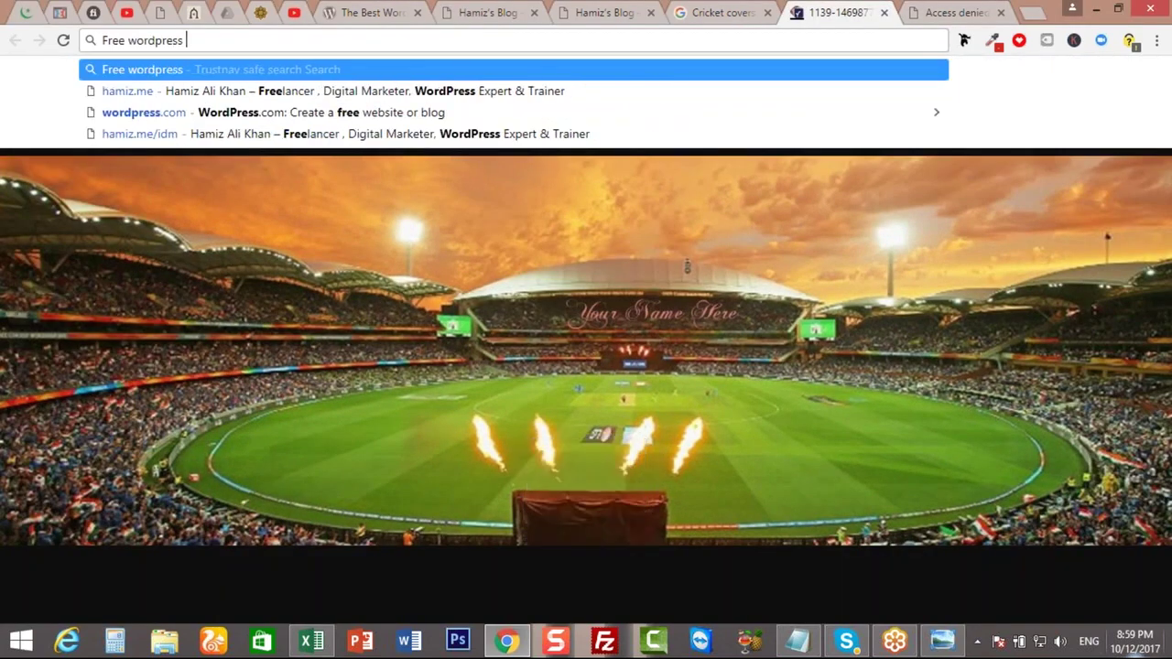
{"action": "type", "text": "sbites"}
{"action": "key", "text": "Return"}
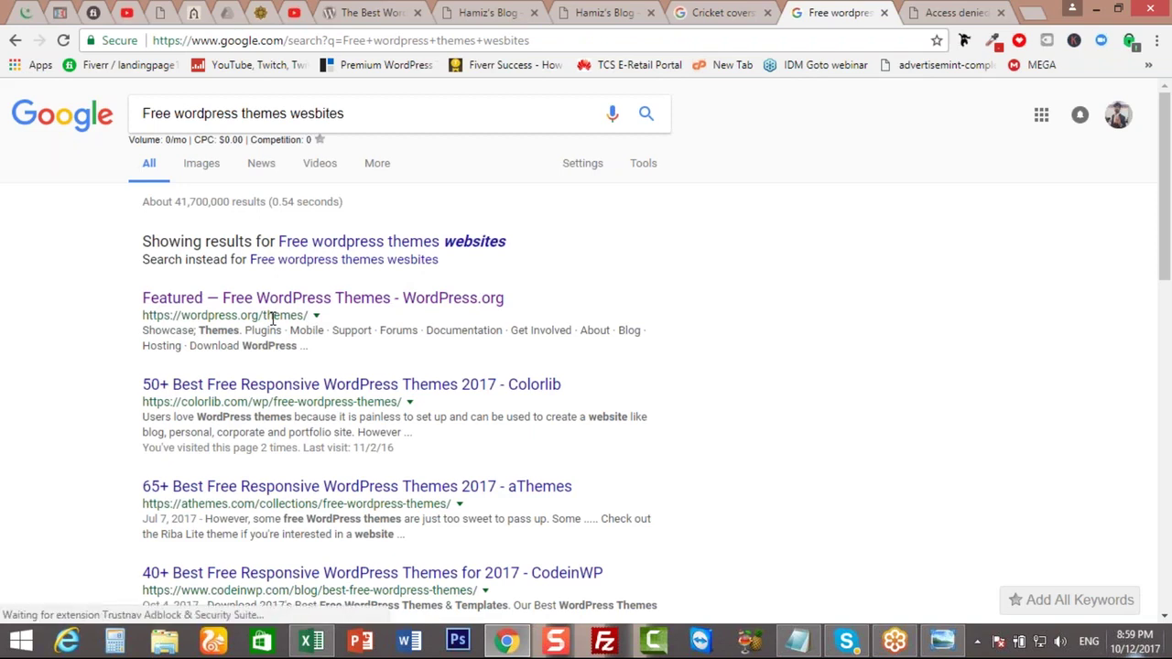
Open the Colorlib result in a background tab and return to the search results.
{"action": "right_click", "coordinate": [187, 384]}
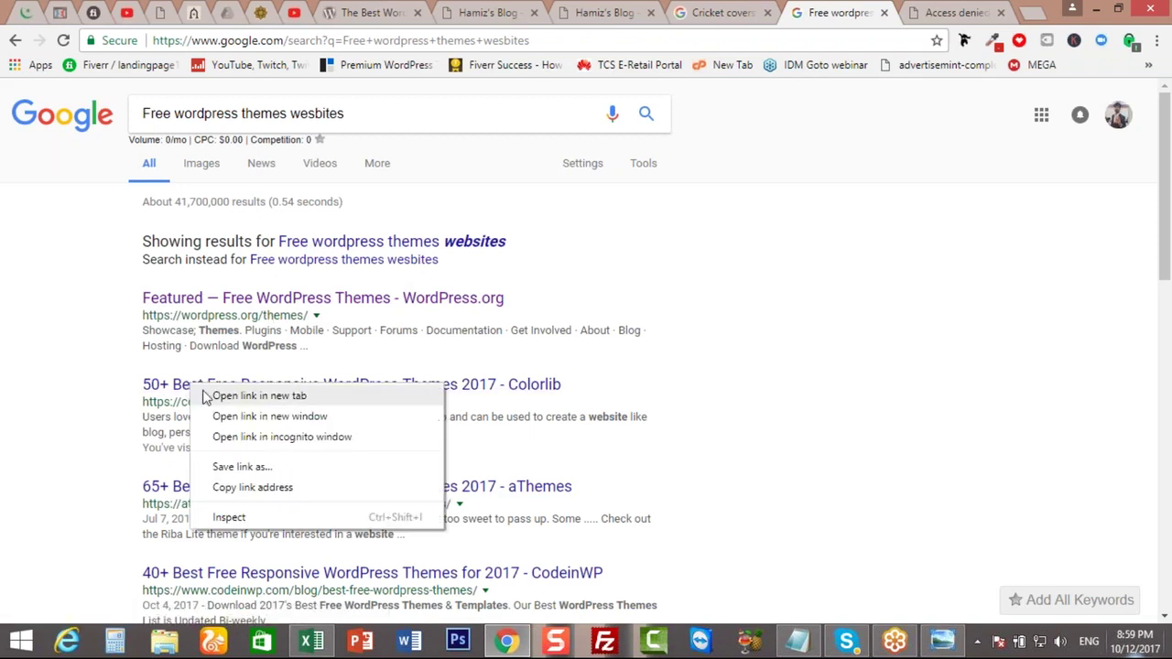
{"action": "left_click", "coordinate": [229, 396]}
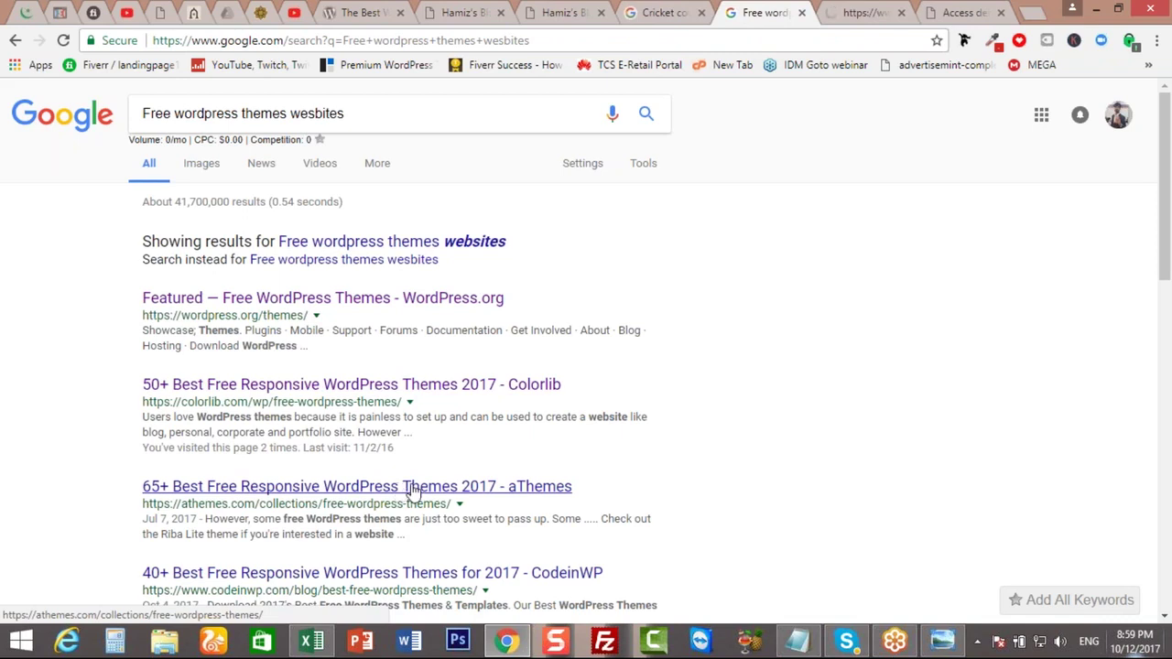
{"action": "scroll", "coordinate": [413, 493], "scroll_direction": "down", "scroll_amount": 3}
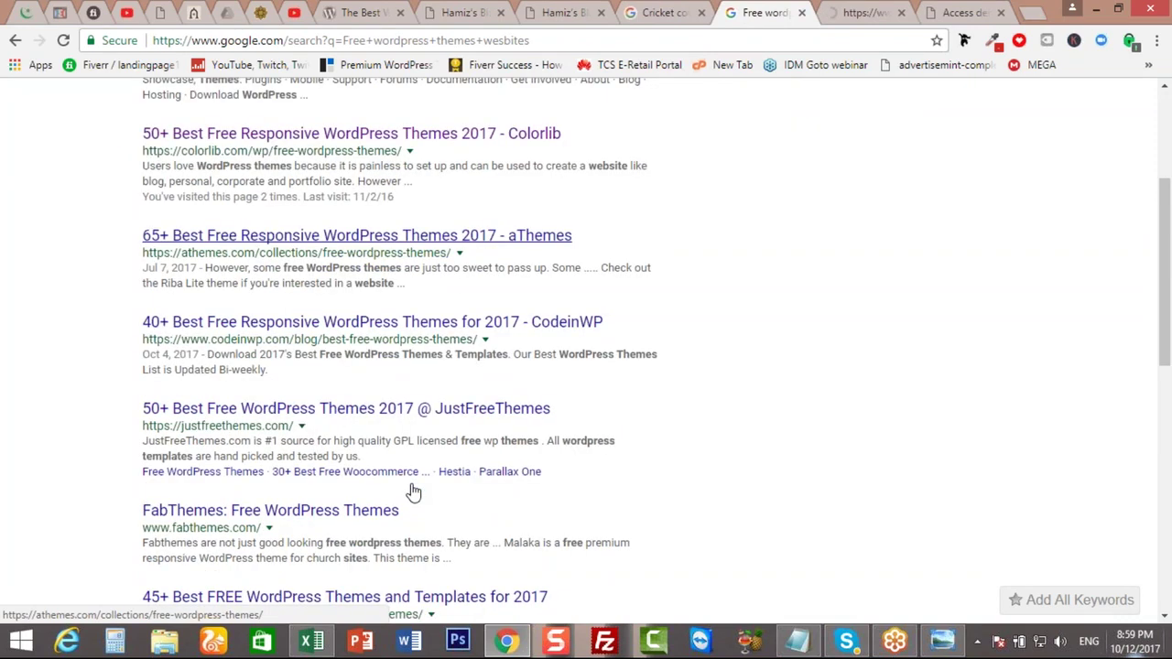
{"action": "scroll", "coordinate": [414, 493], "scroll_direction": "down", "scroll_amount": 1}
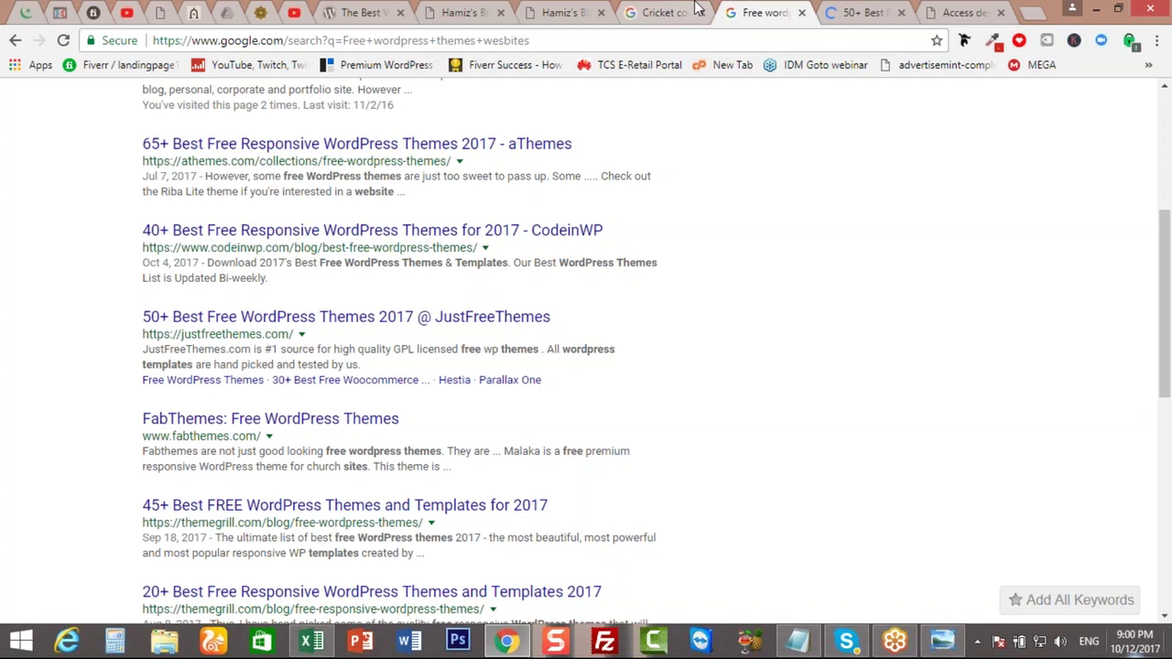
{"action": "left_click", "coordinate": [696, 9]}
{"action": "left_click", "coordinate": [764, 12]}
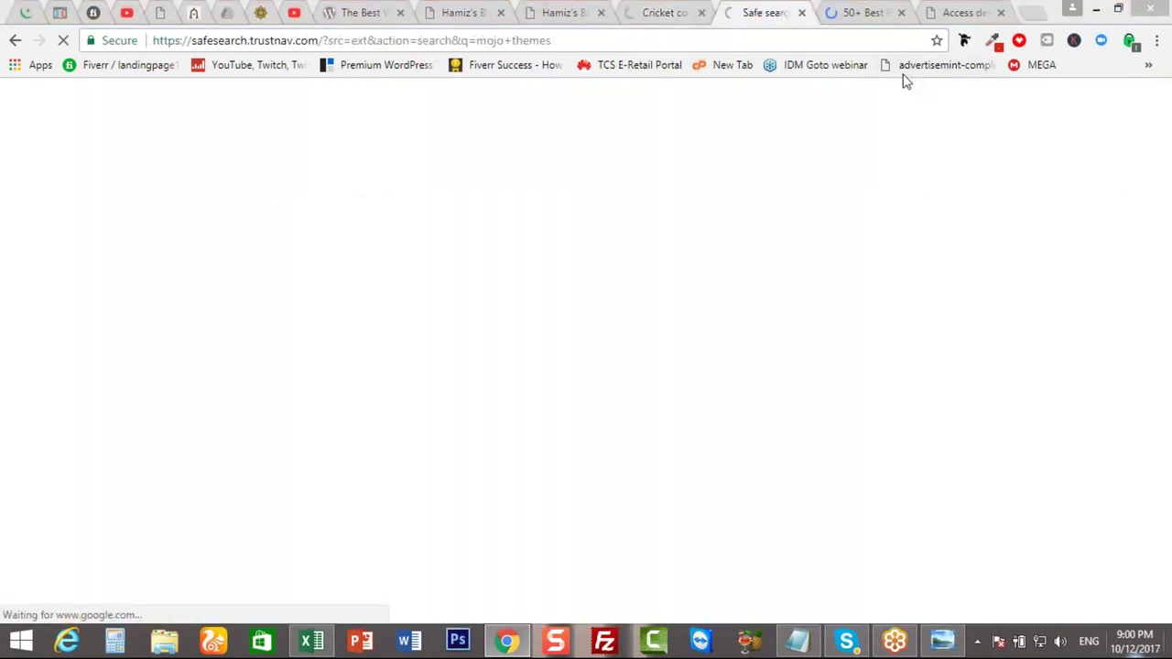
Search 'genesis framework' from the address bar and reopen the closed Google search tab.
{"action": "left_click", "coordinate": [961, 11]}
{"action": "left_click", "coordinate": [859, 37]}
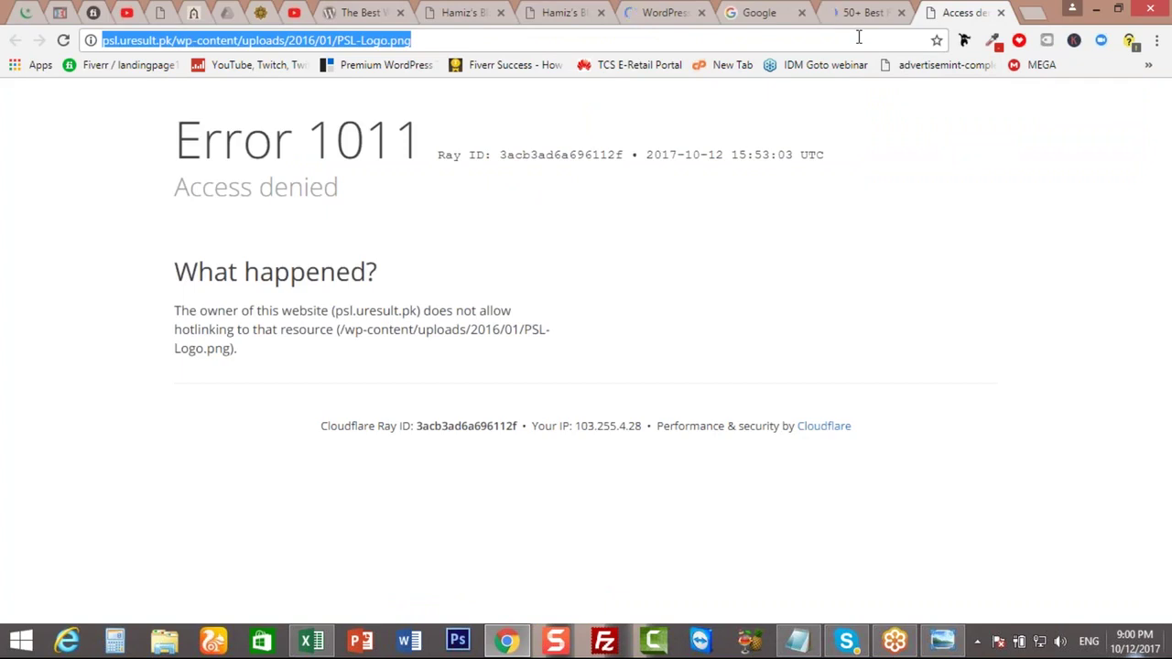
{"action": "type", "text": "genesis fram"}
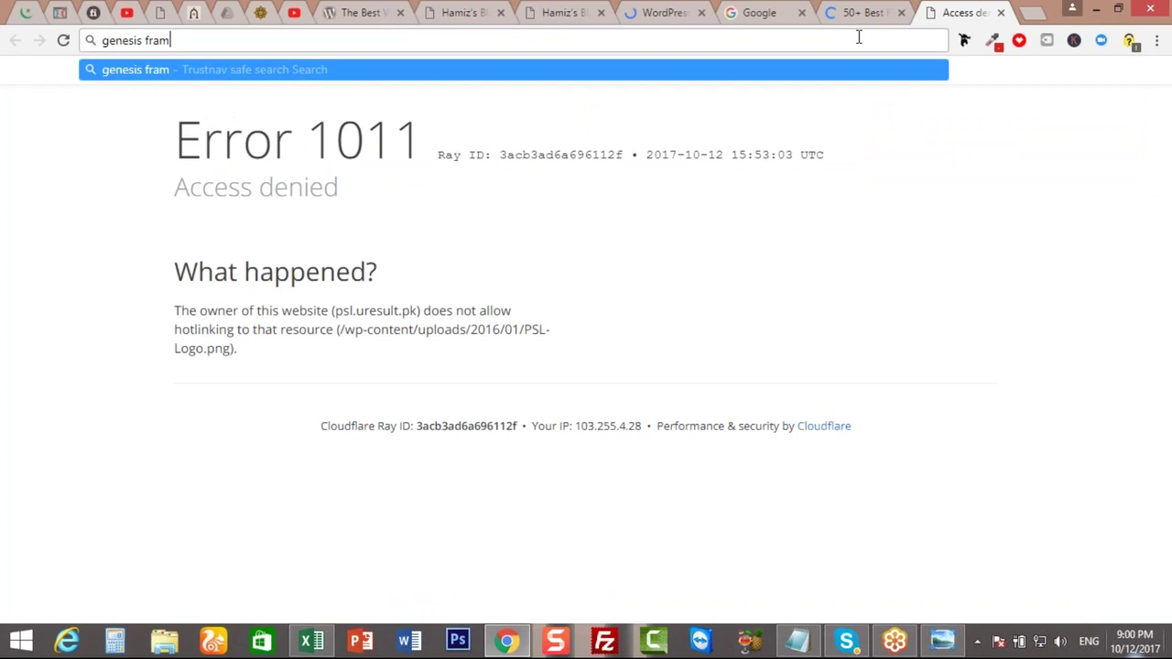
{"action": "key", "text": "BackSpace"}
{"action": "type", "text": "mewor"}
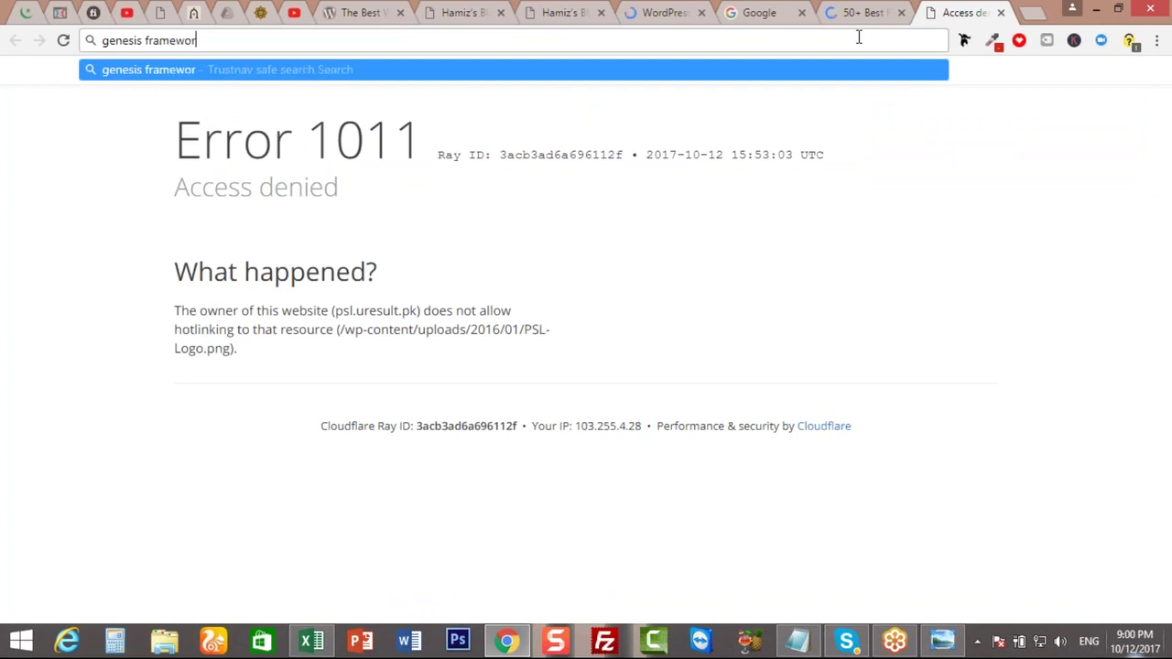
{"action": "type", "text": "k"}
{"action": "key", "text": "Return"}
{"action": "left_click", "coordinate": [716, 12]}
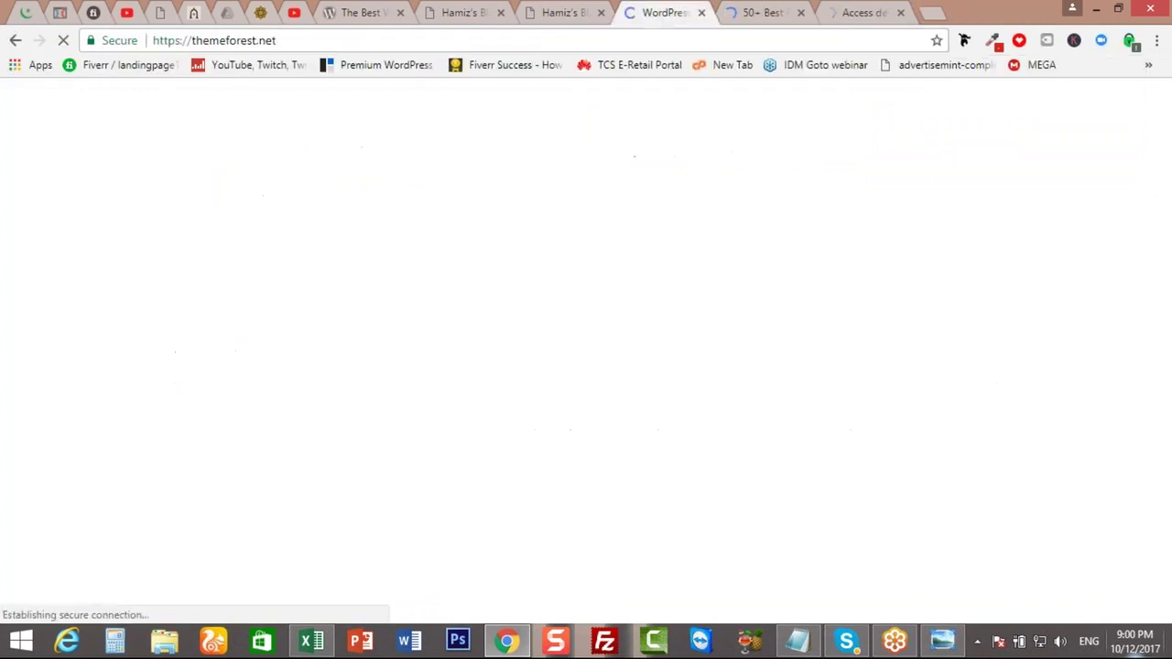
{"action": "key", "text": "ctrl+shift+t"}
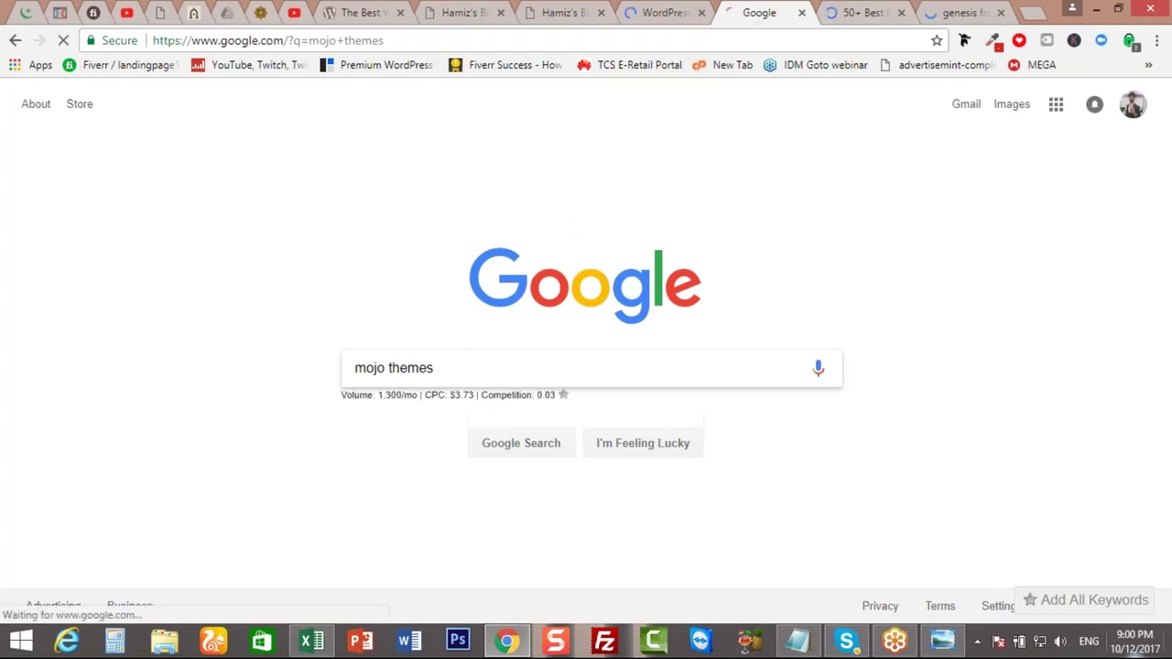
Scroll the Colorlib article to Illdy, open its download page and download the theme zip.
{"action": "left_click", "coordinate": [848, 15]}
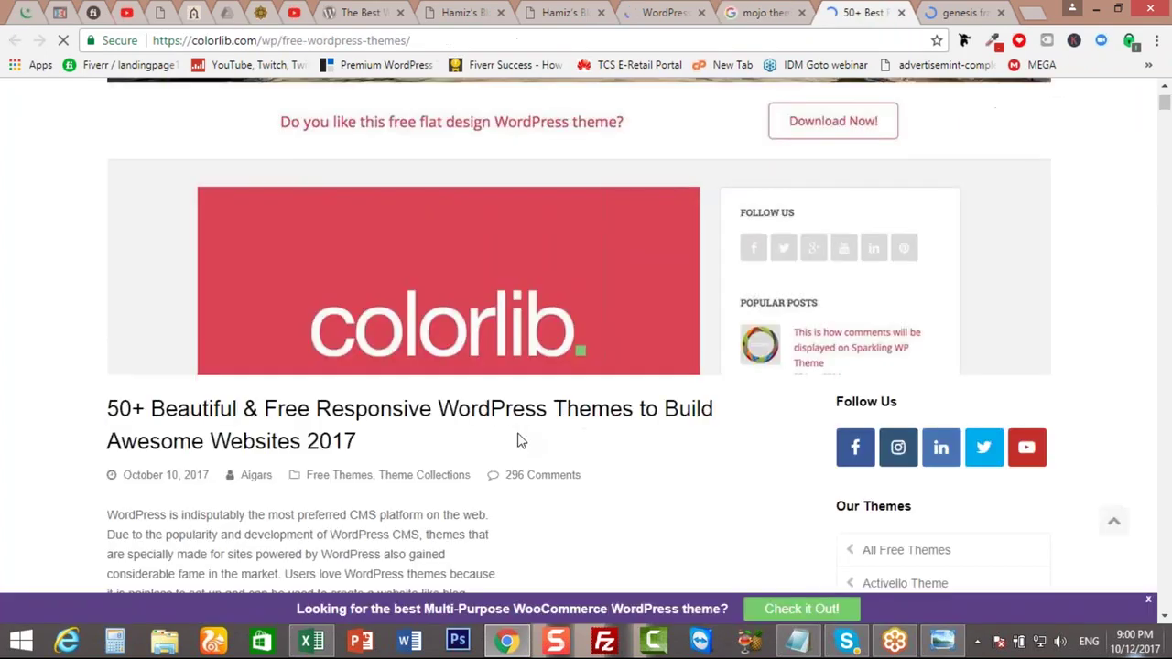
{"action": "scroll", "coordinate": [412, 366], "scroll_direction": "down", "scroll_amount": 8}
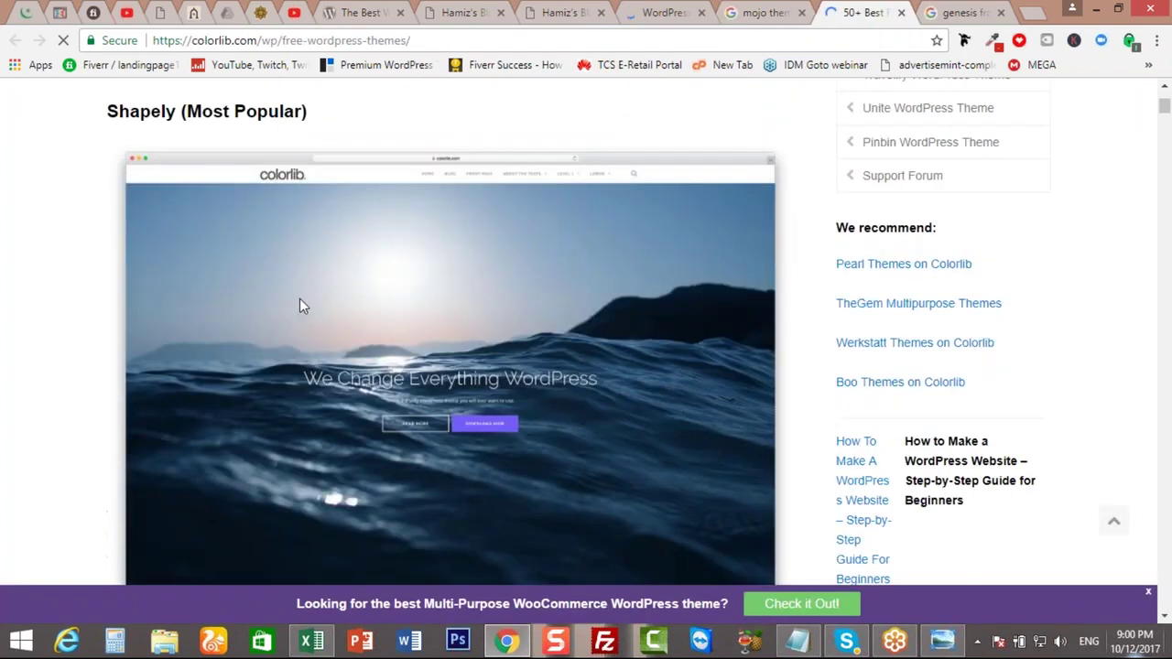
{"action": "scroll", "coordinate": [299, 306], "scroll_direction": "down", "scroll_amount": 5}
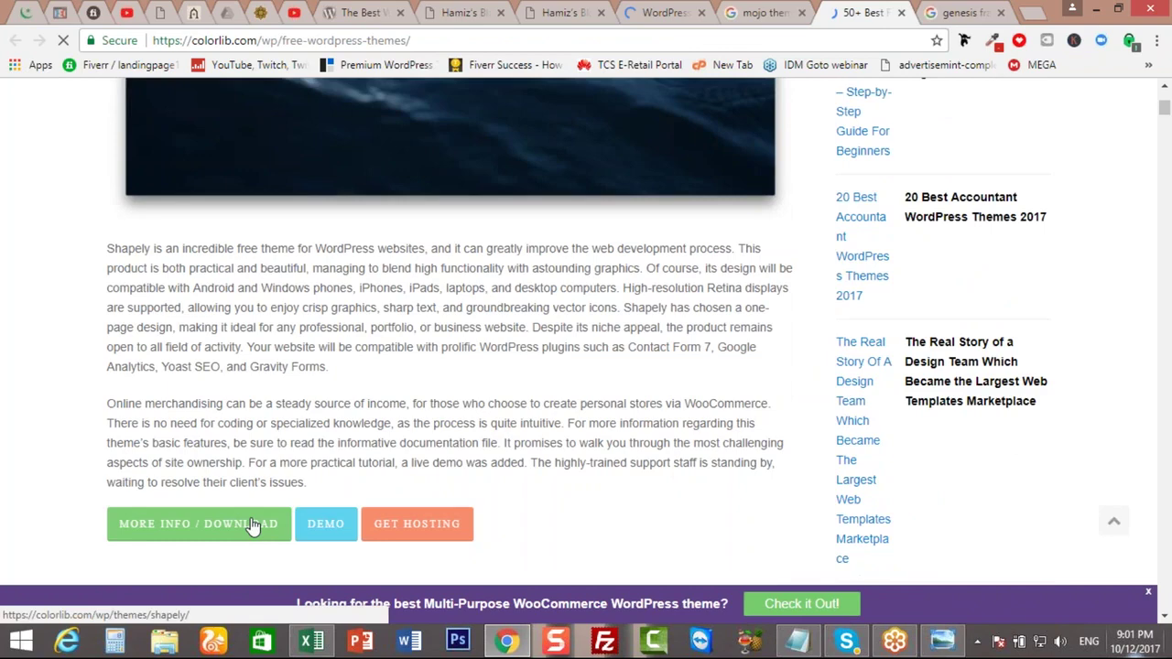
{"action": "scroll", "coordinate": [350, 477], "scroll_direction": "down", "scroll_amount": 6}
{"action": "scroll", "coordinate": [353, 485], "scroll_direction": "down", "scroll_amount": 5}
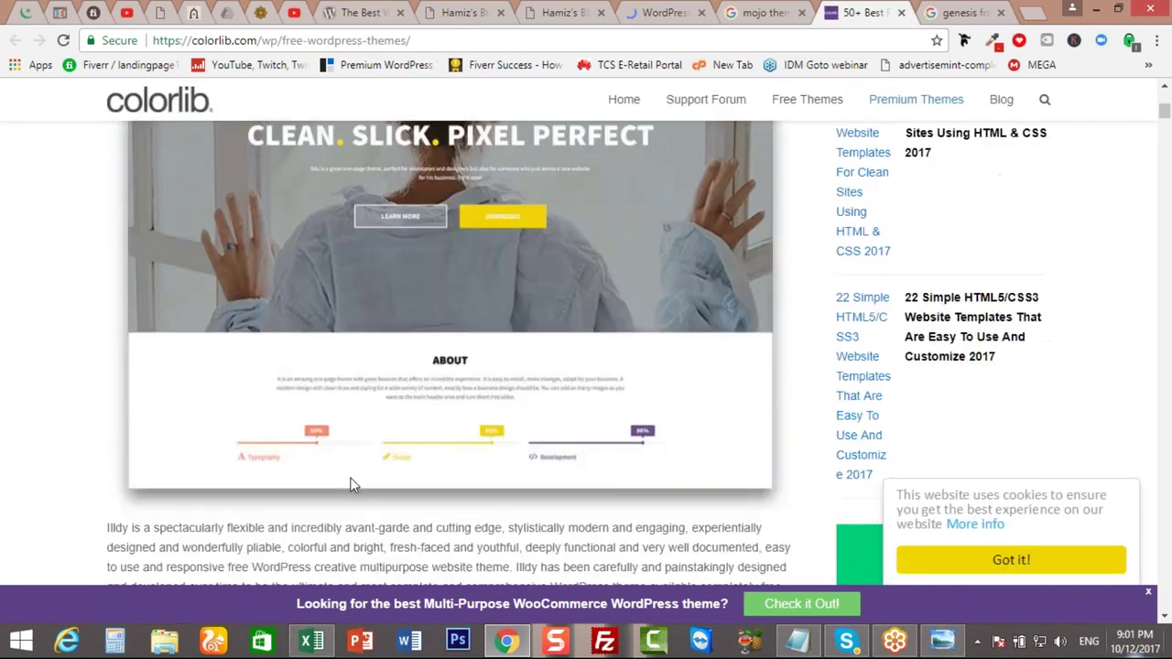
{"action": "left_click", "coordinate": [236, 318]}
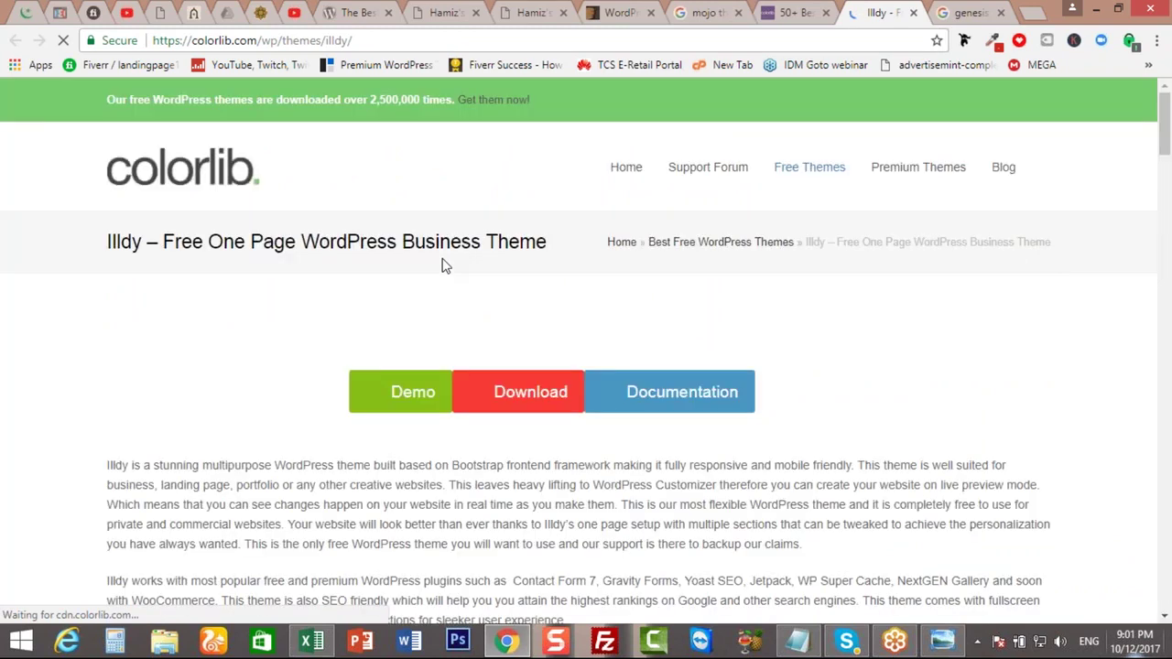
{"action": "scroll", "coordinate": [442, 265], "scroll_direction": "down", "scroll_amount": 1}
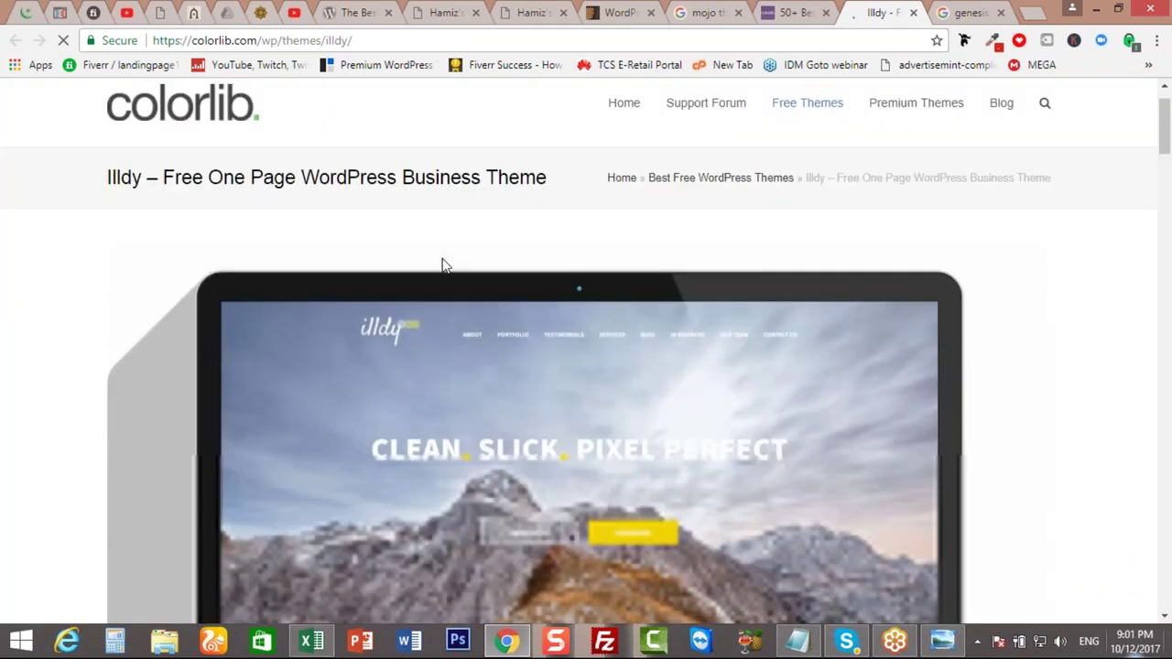
{"action": "scroll", "coordinate": [442, 265], "scroll_direction": "down", "scroll_amount": 4}
{"action": "left_click", "coordinate": [523, 513]}
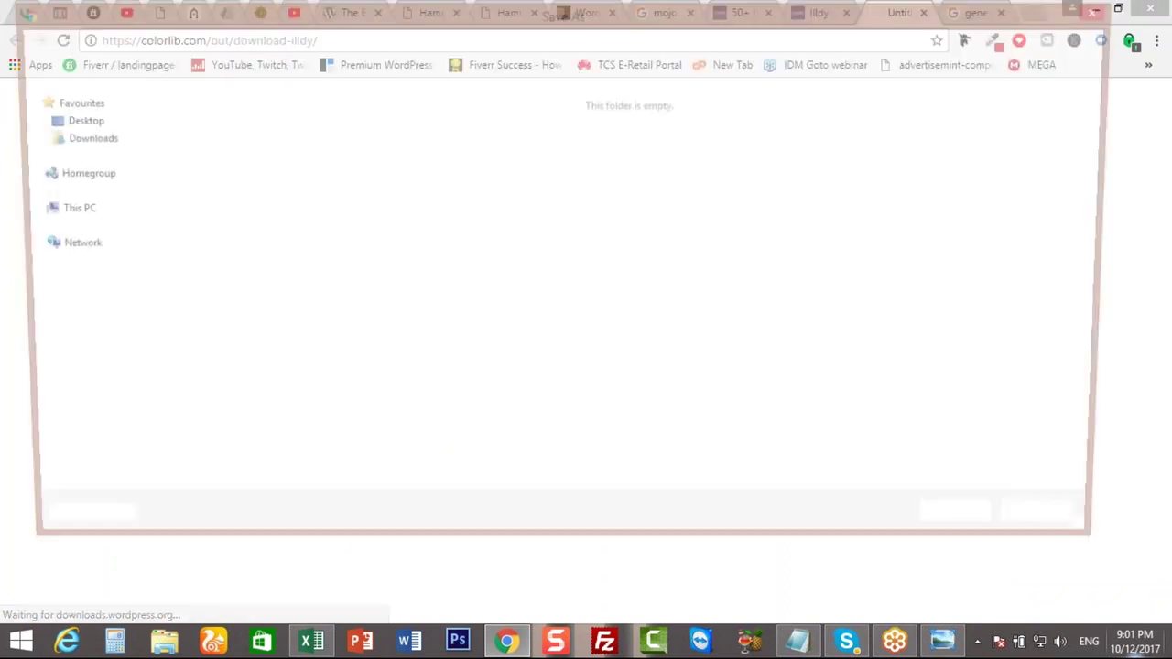
{"action": "key", "text": "Return"}
Scroll the Colorlib article past Tyche, MedZone and Newspaper X, then move to the ThemeForest tab.
{"action": "key", "text": "ctrl+shift+Tab"}
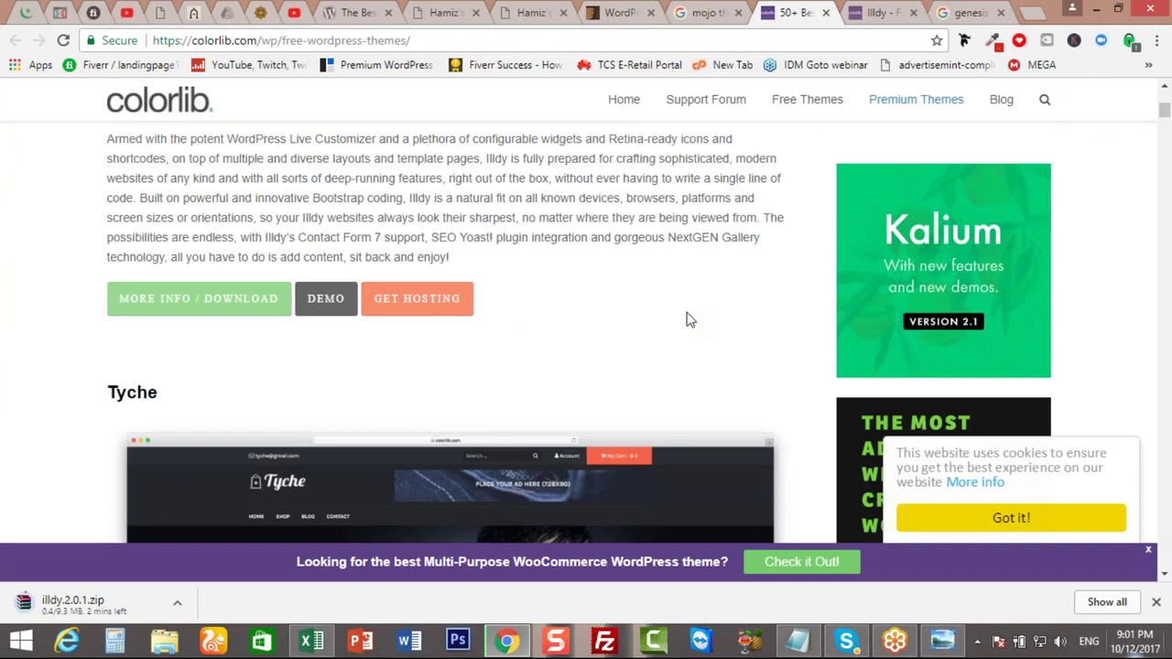
{"action": "scroll", "coordinate": [690, 320], "scroll_direction": "down", "scroll_amount": 5}
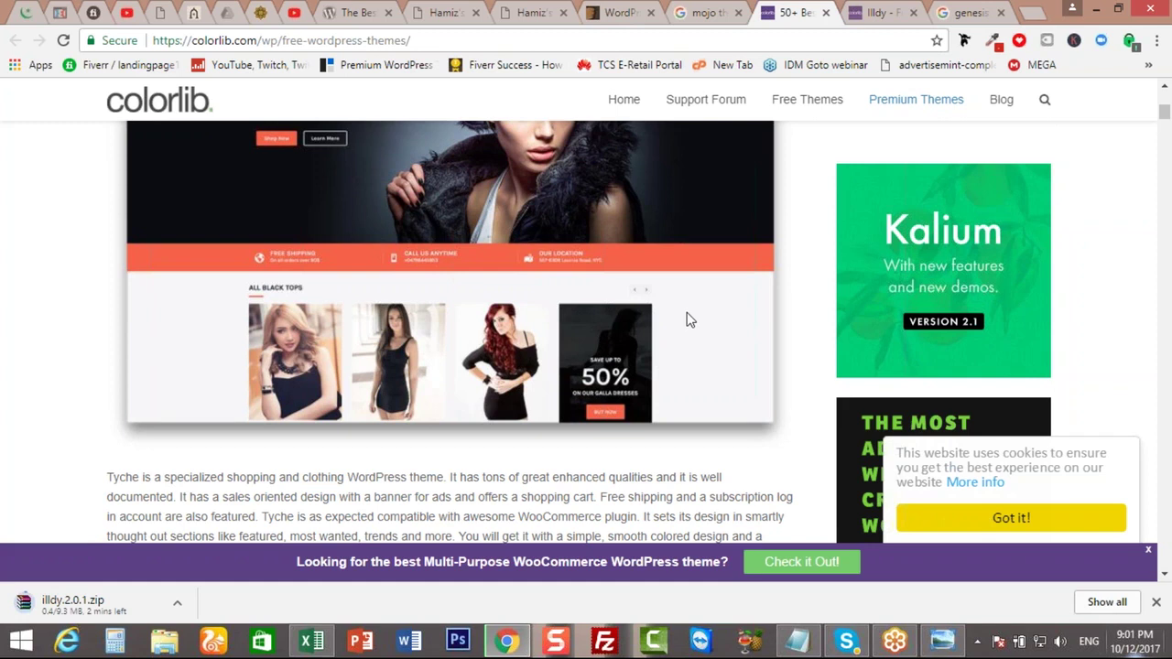
{"action": "scroll", "coordinate": [690, 320], "scroll_direction": "down", "scroll_amount": 7}
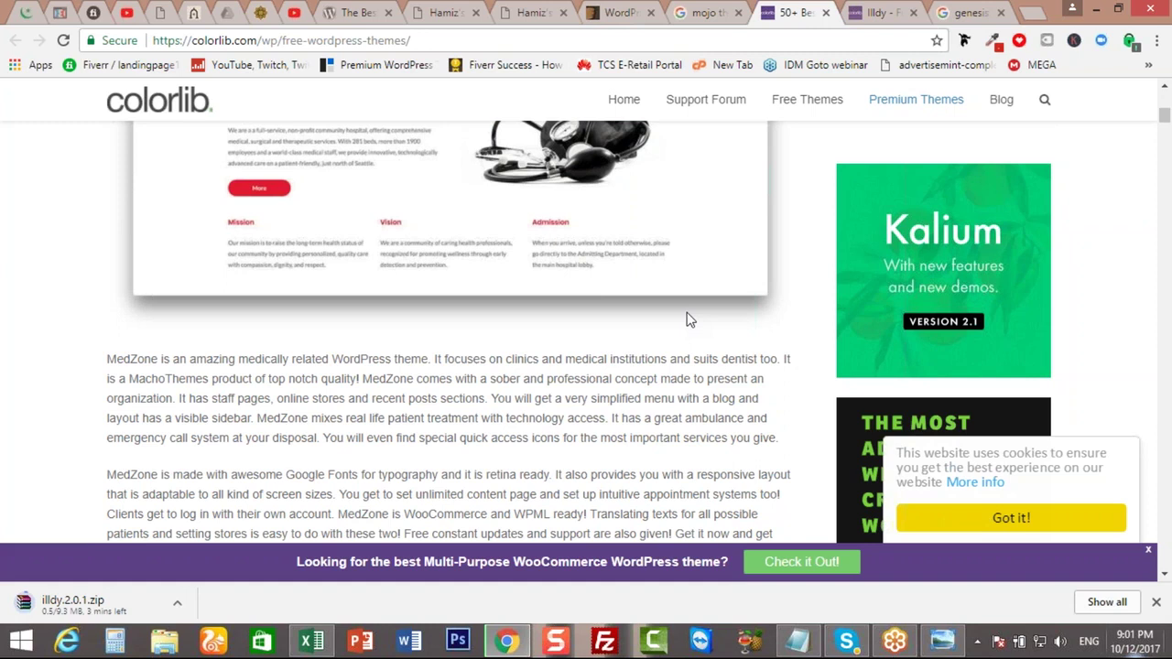
{"action": "scroll", "coordinate": [158, 394], "scroll_direction": "down", "scroll_amount": 5}
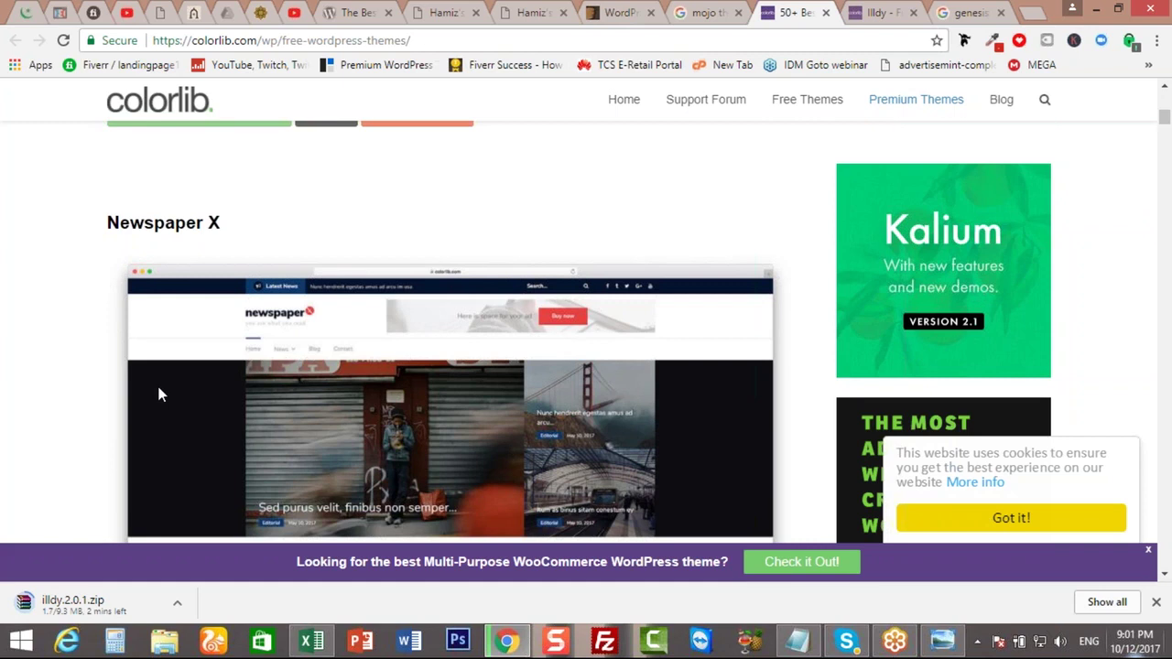
{"action": "key", "text": "ctrl+shift+Tab"}
{"action": "key", "text": "ctrl+shift+Tab"}
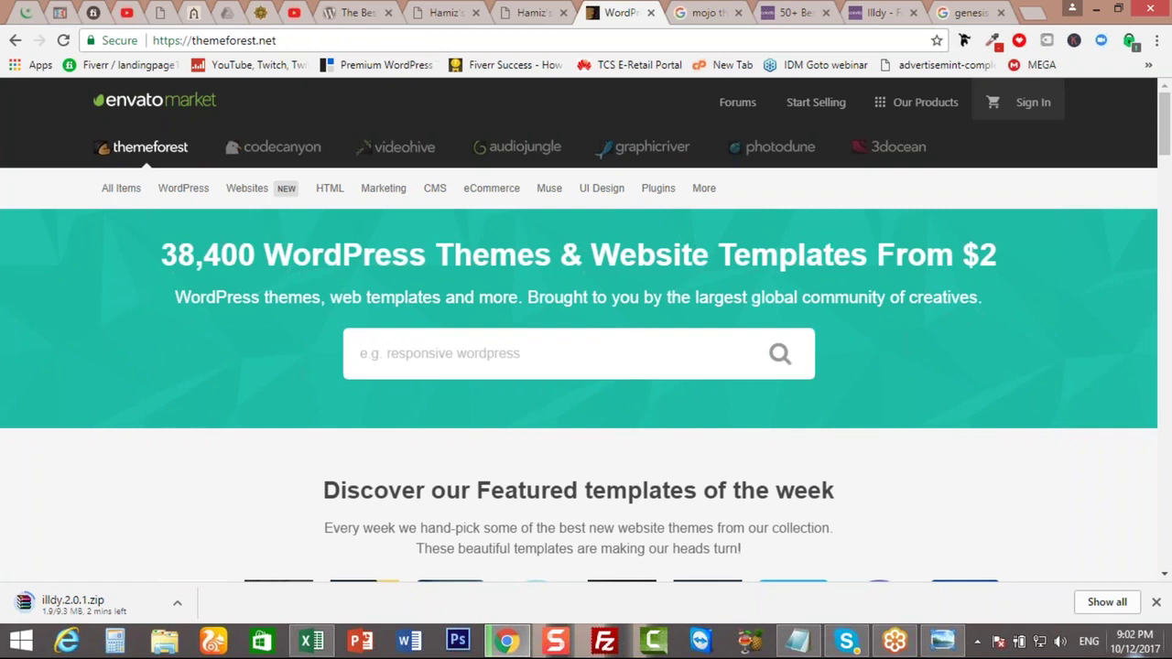
Browse ThemeForest's Websites, Marketing and CMS menus, then open the WordPress themes category.
{"action": "mouse_move", "coordinate": [277, 191]}
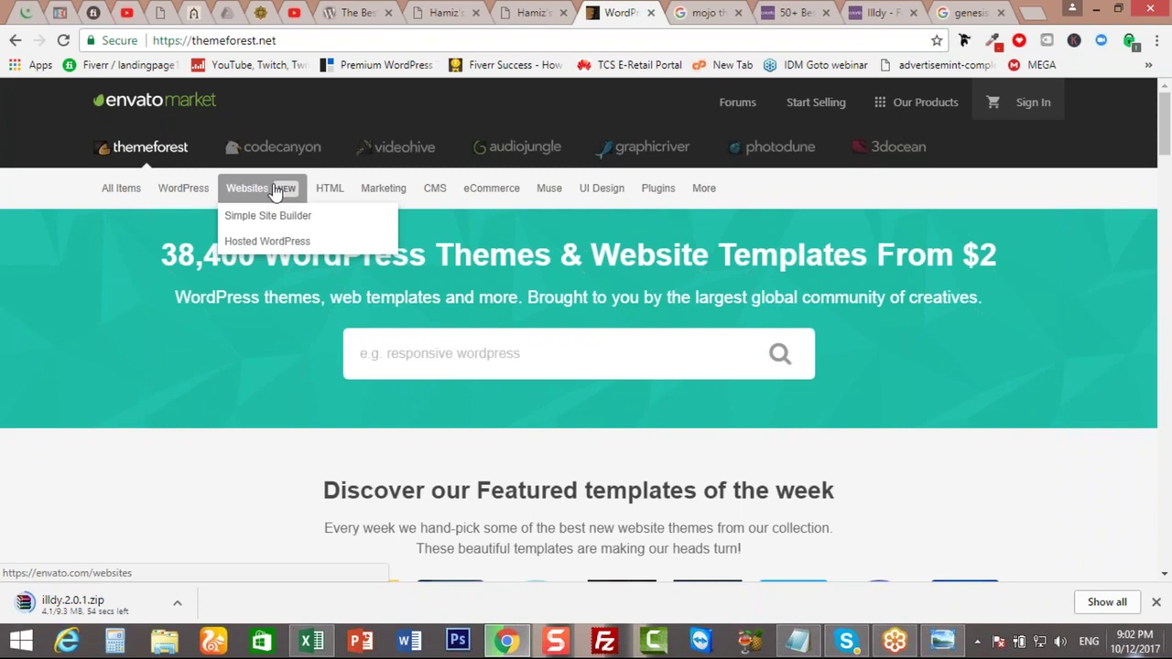
{"action": "mouse_move", "coordinate": [369, 199]}
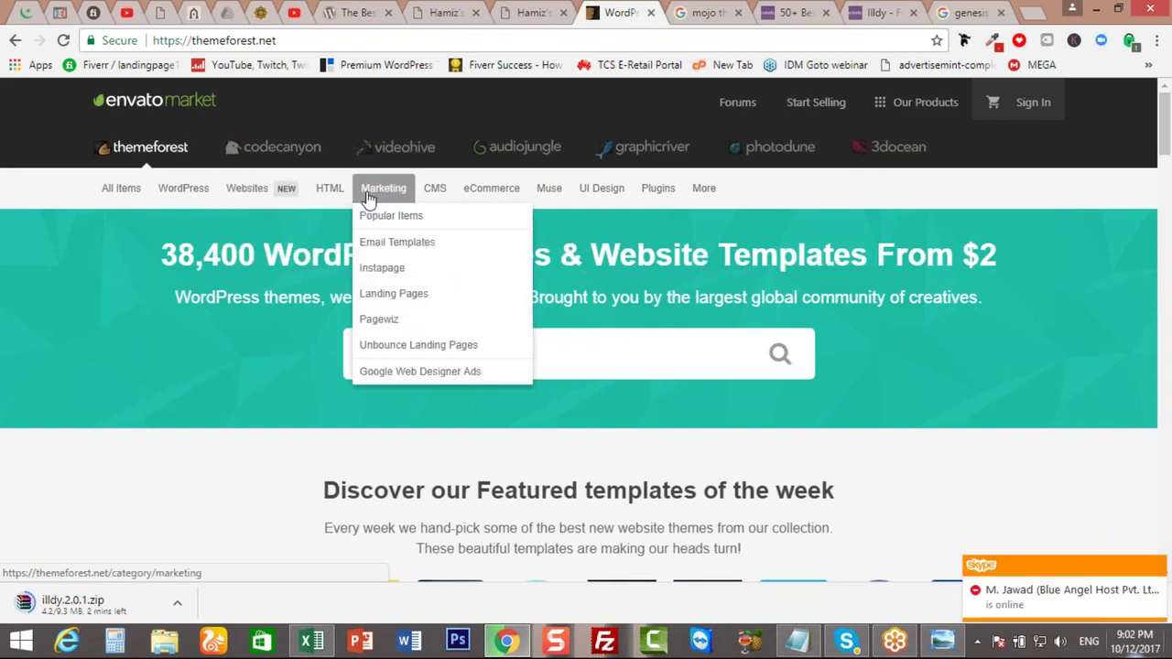
{"action": "mouse_move", "coordinate": [434, 200]}
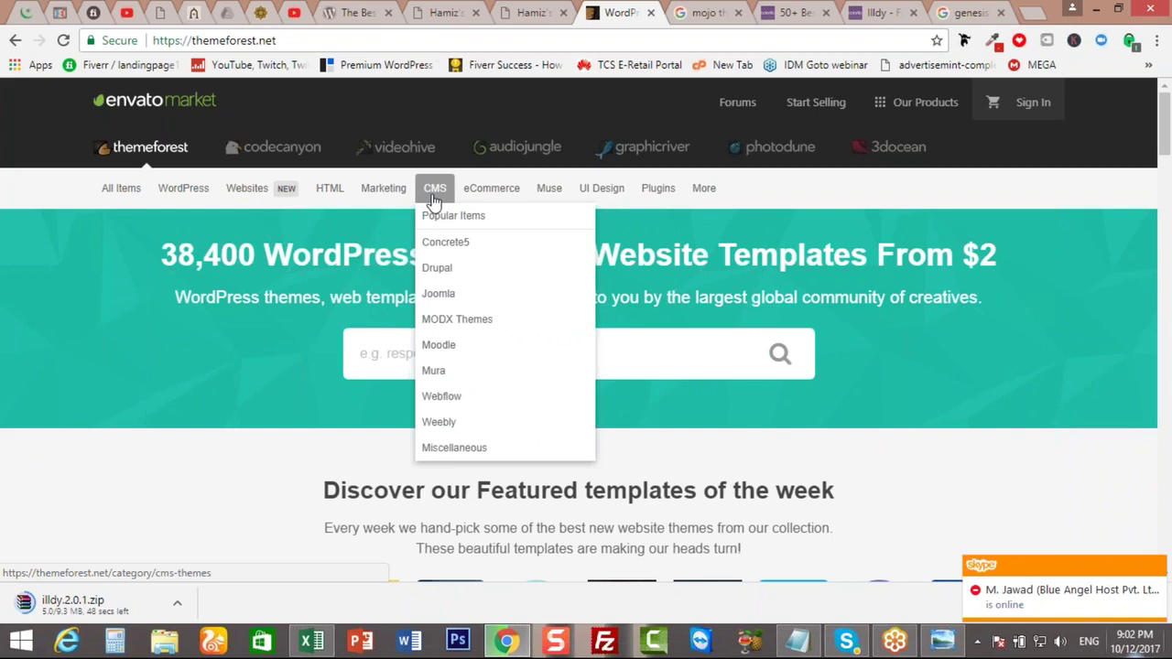
{"action": "mouse_move", "coordinate": [168, 212]}
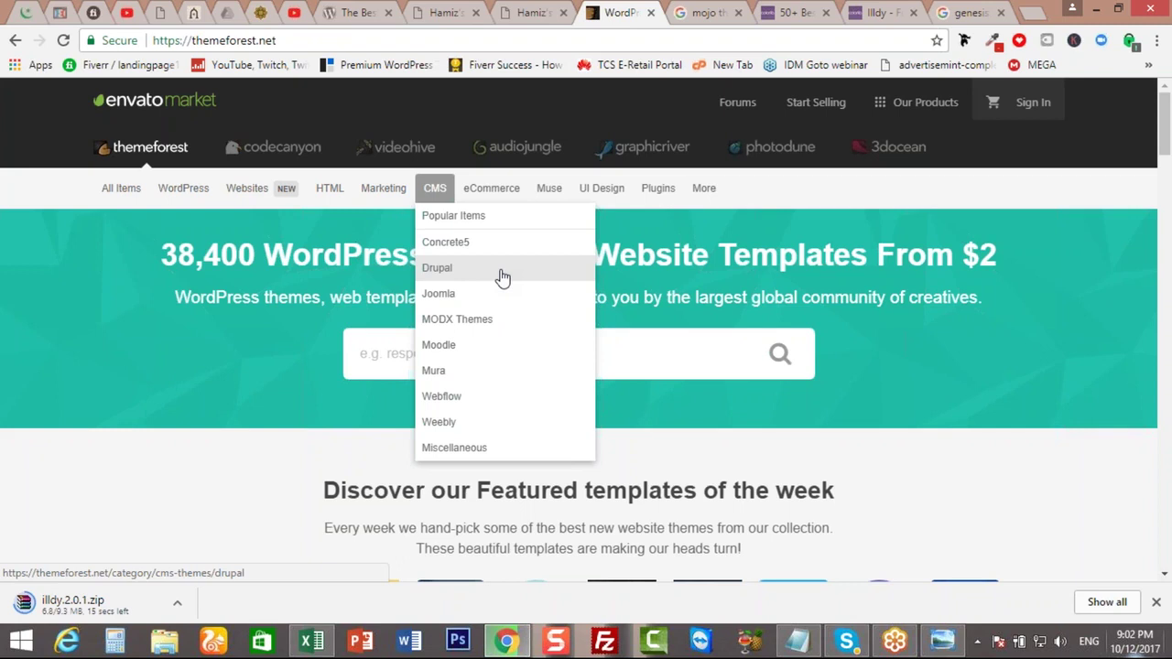
{"action": "mouse_move", "coordinate": [494, 189]}
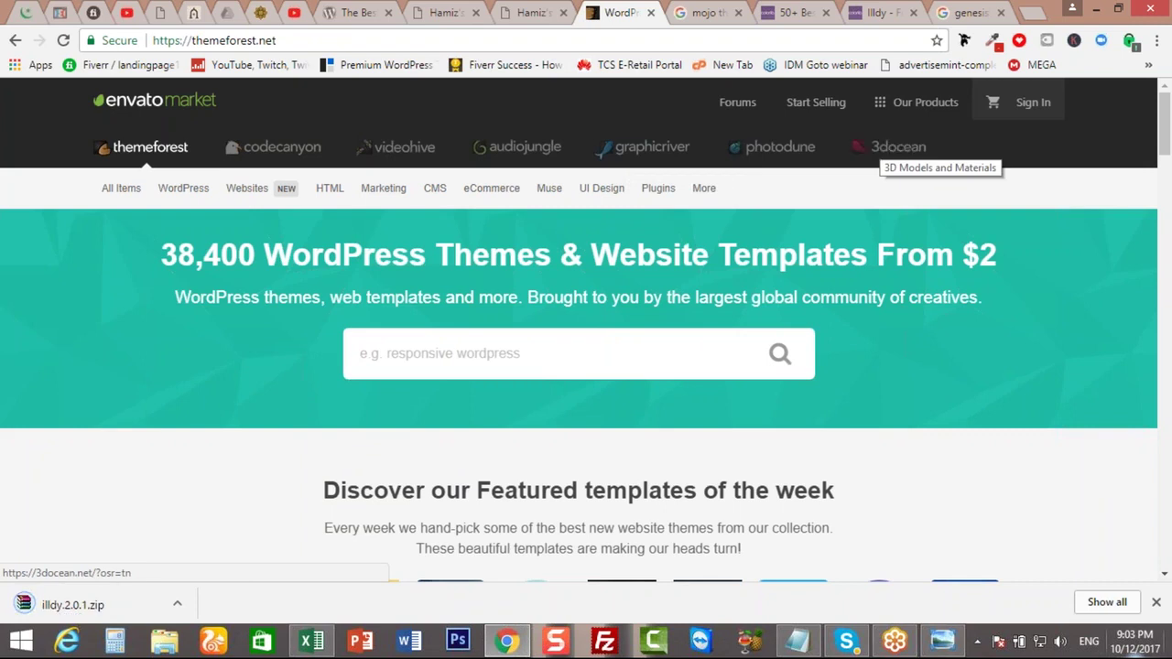
{"action": "left_click", "coordinate": [183, 188]}
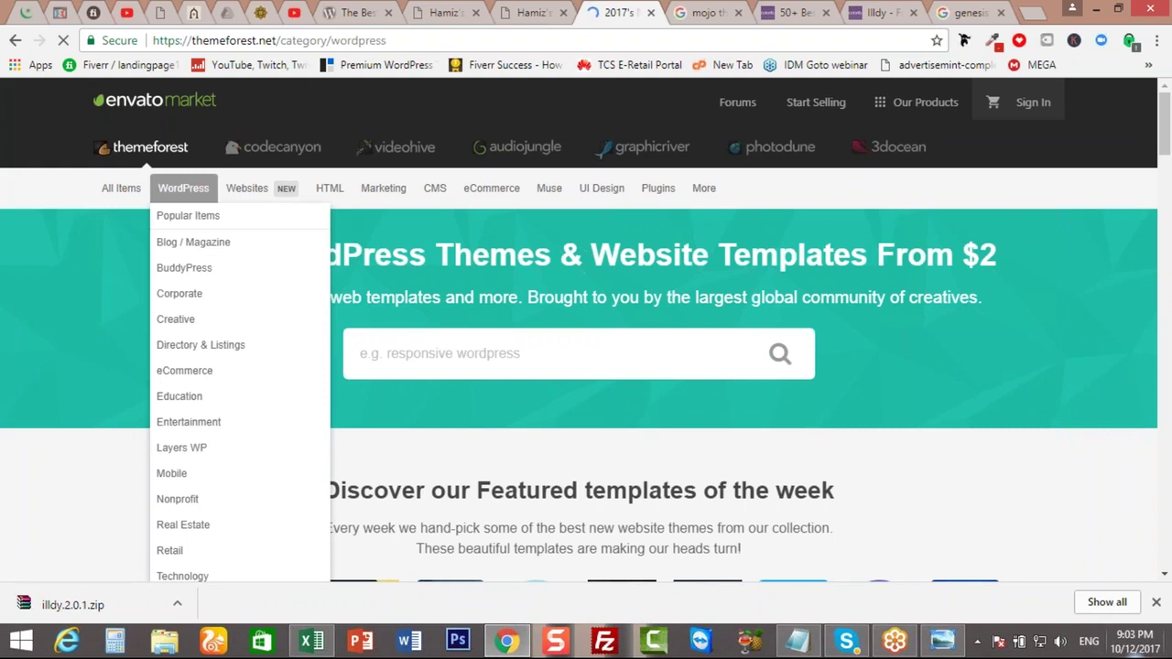
Open the Piroll portfolio theme's page and its live preview.
{"action": "scroll", "coordinate": [344, 227], "scroll_direction": "down", "scroll_amount": 2}
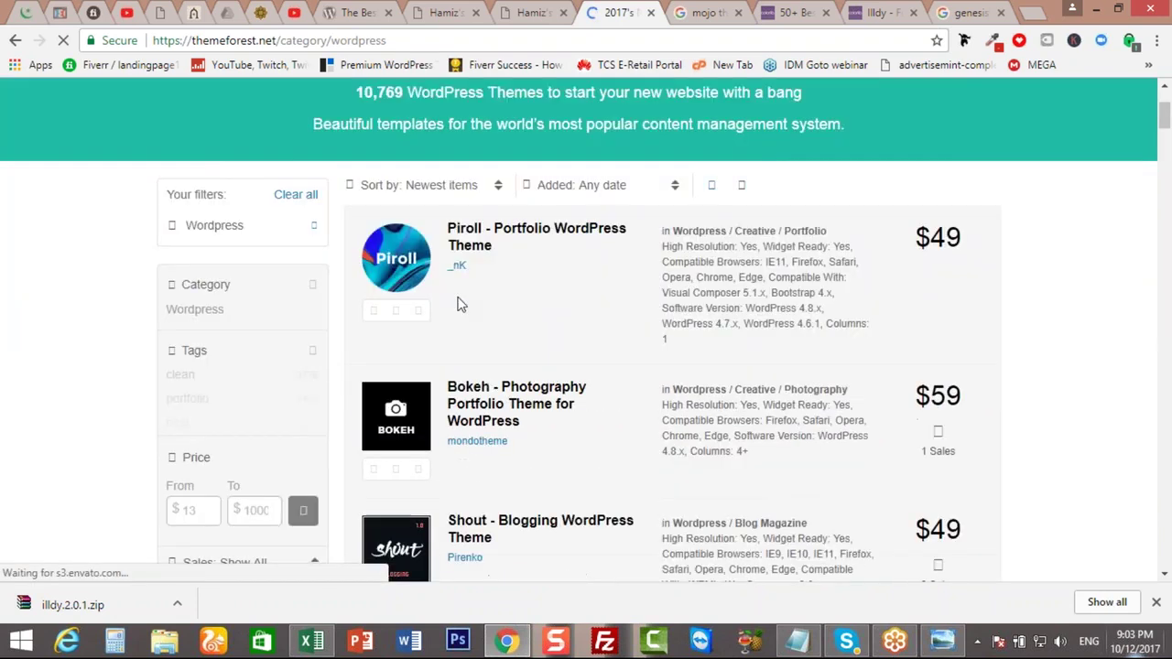
{"action": "left_click", "coordinate": [513, 236]}
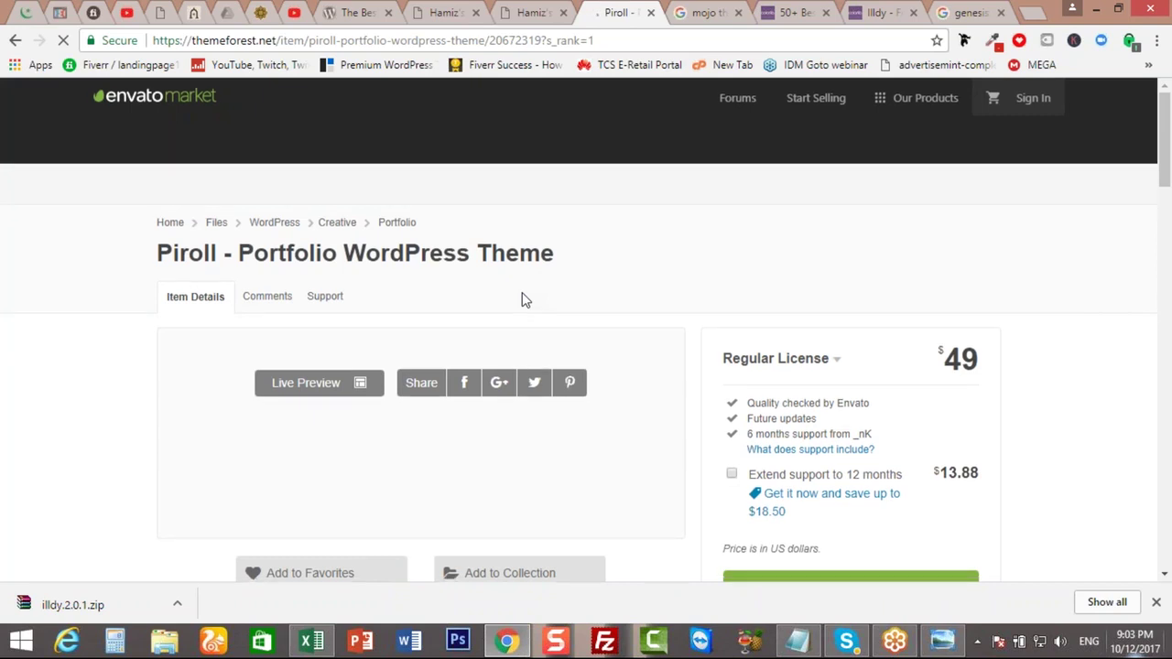
{"action": "left_click", "coordinate": [306, 383]}
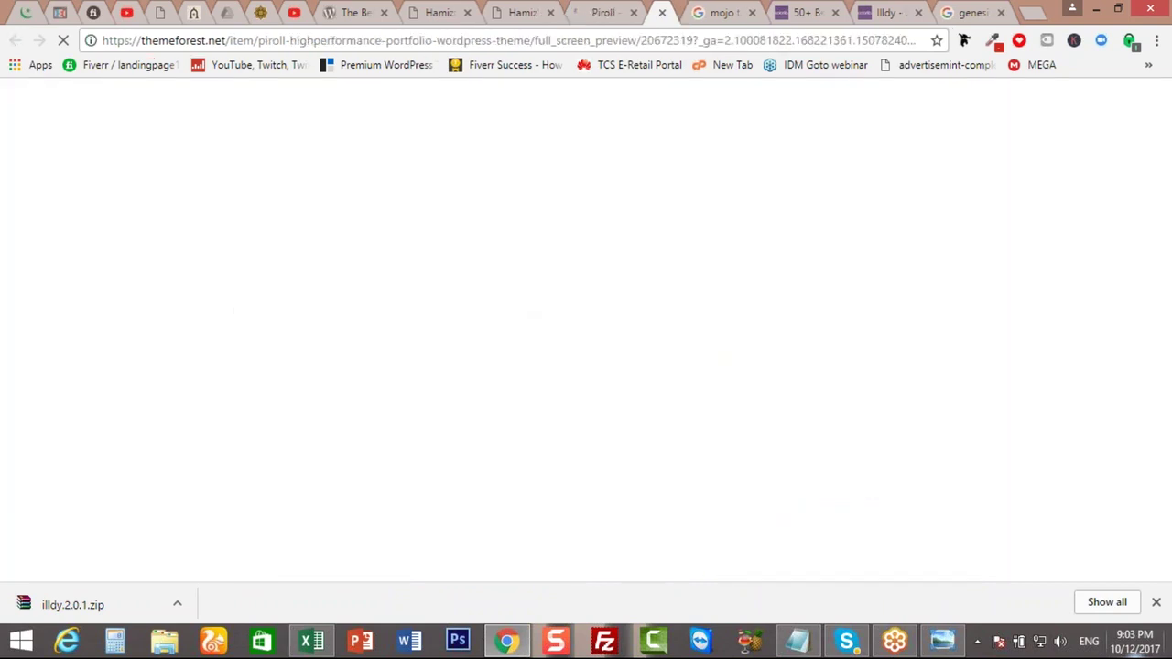
Dismiss the downloads bar and move through the Piroll tabs to the MOJO Themes site.
{"action": "key", "text": "ctrl+Tab"}
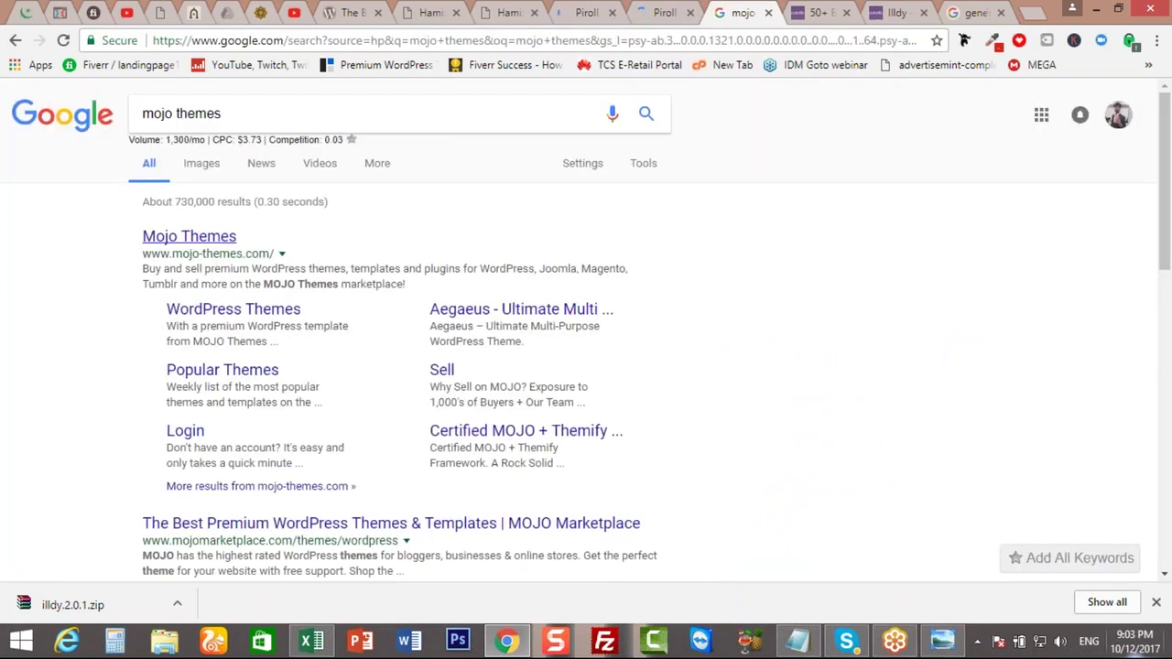
{"action": "key", "text": "ctrl+w"}
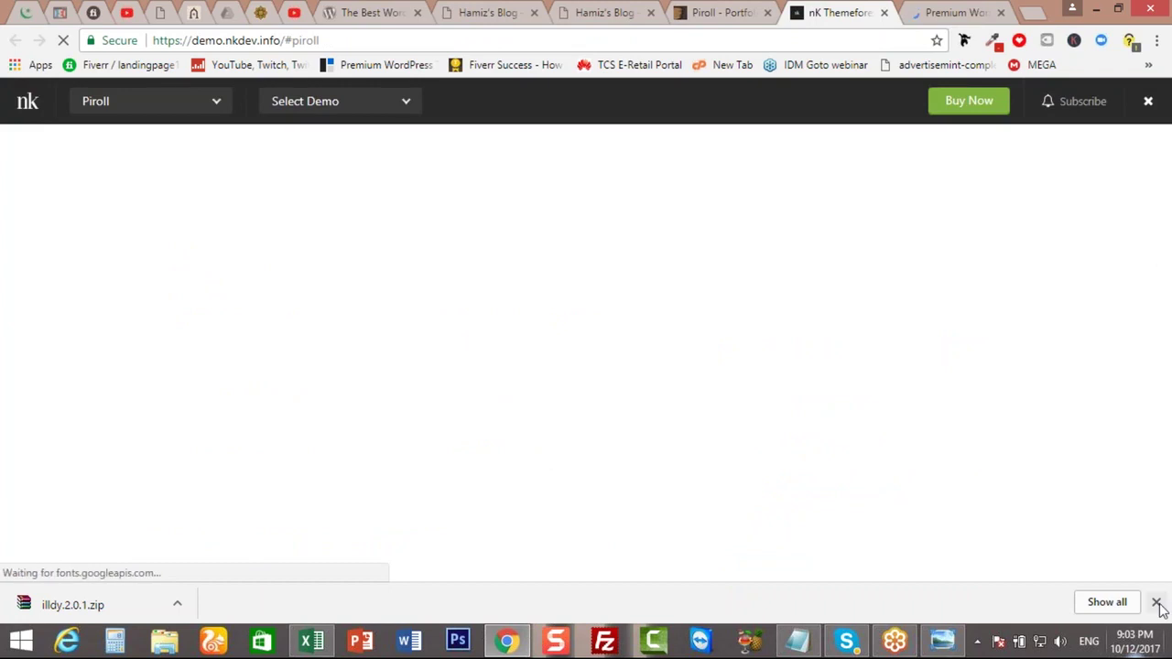
{"action": "left_click", "coordinate": [1156, 602]}
{"action": "left_click", "coordinate": [742, 7]}
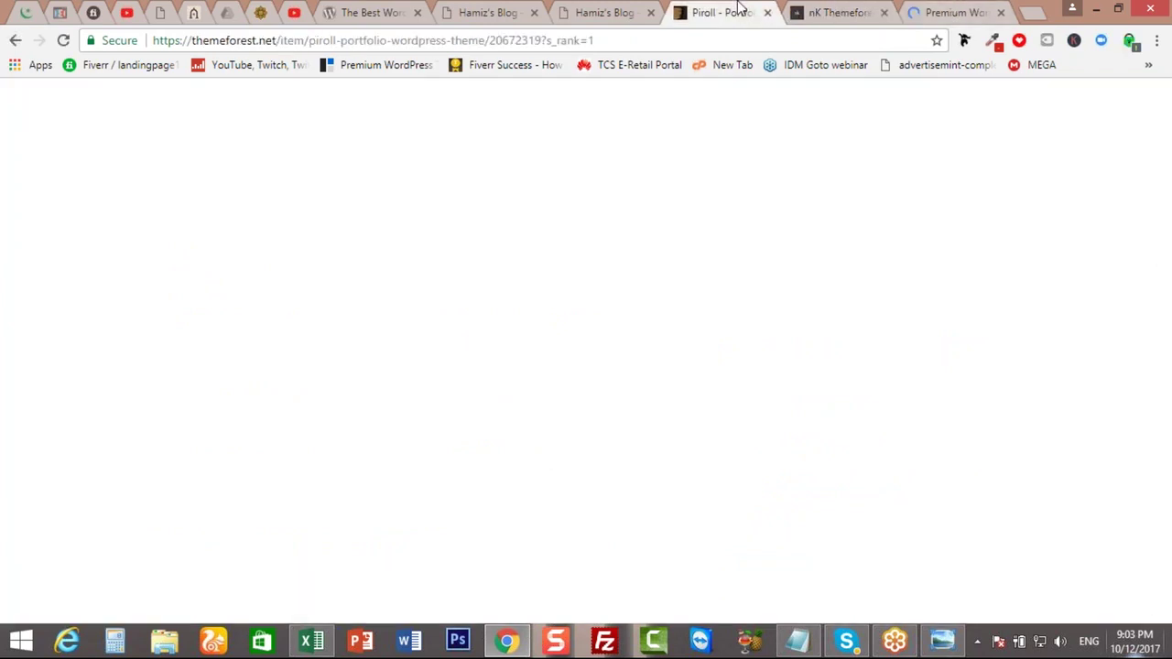
{"action": "left_click", "coordinate": [835, 11]}
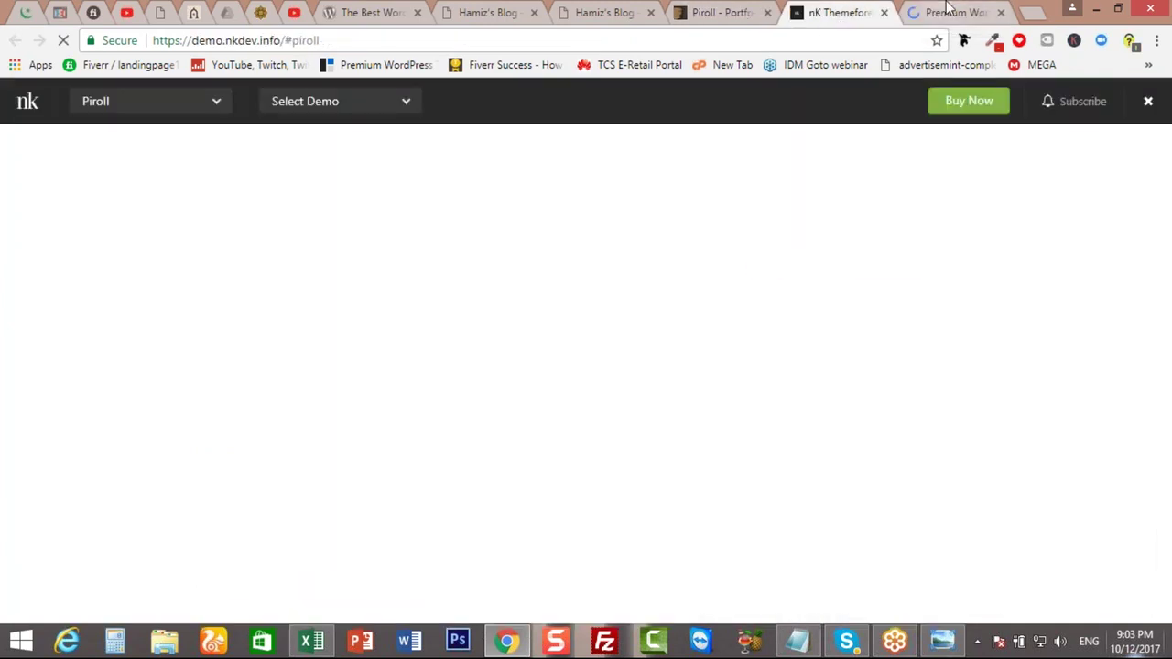
{"action": "left_click", "coordinate": [948, 9]}
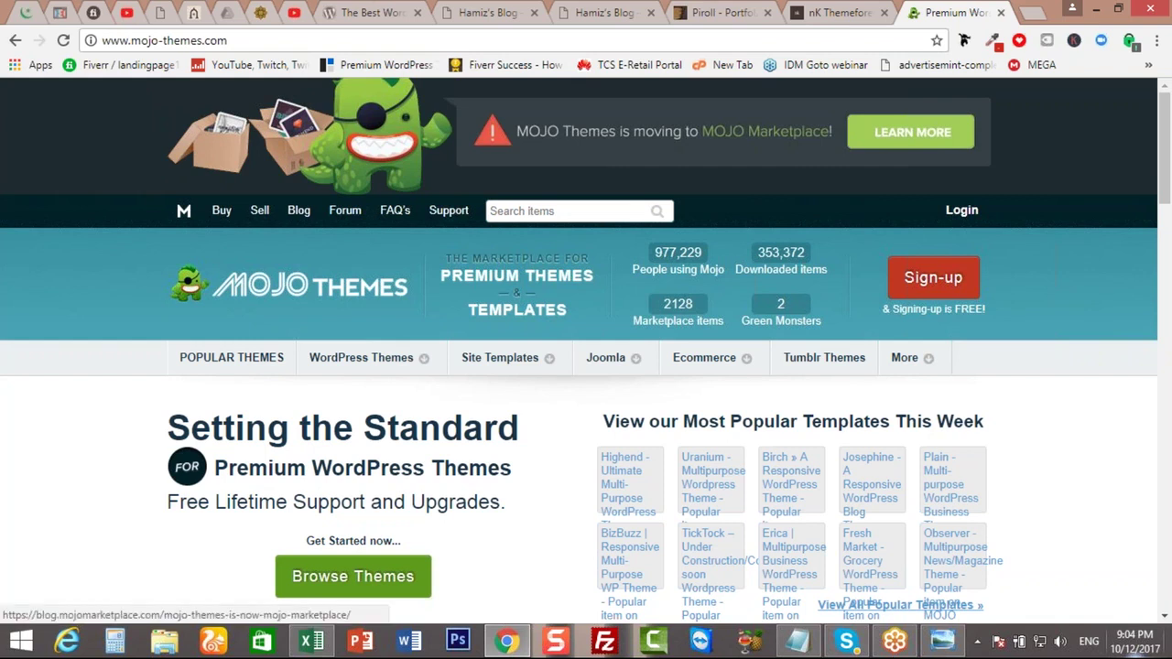
Open the MOJO Themes WordPress Themes listing ($49–$59 blog themes), then return to the Piroll demo.
{"action": "scroll", "coordinate": [586, 357], "scroll_direction": "down", "scroll_amount": 1}
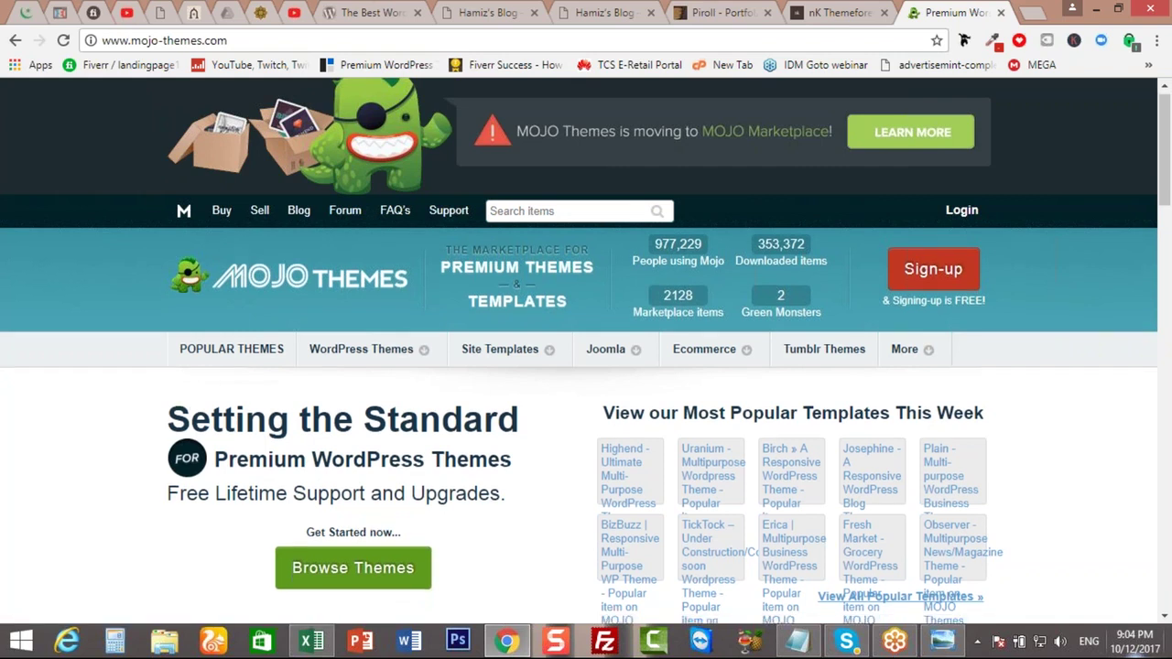
{"action": "scroll", "coordinate": [73, 397], "scroll_direction": "down", "scroll_amount": 6}
{"action": "scroll", "coordinate": [73, 398], "scroll_direction": "up", "scroll_amount": 6}
{"action": "left_click", "coordinate": [361, 357]}
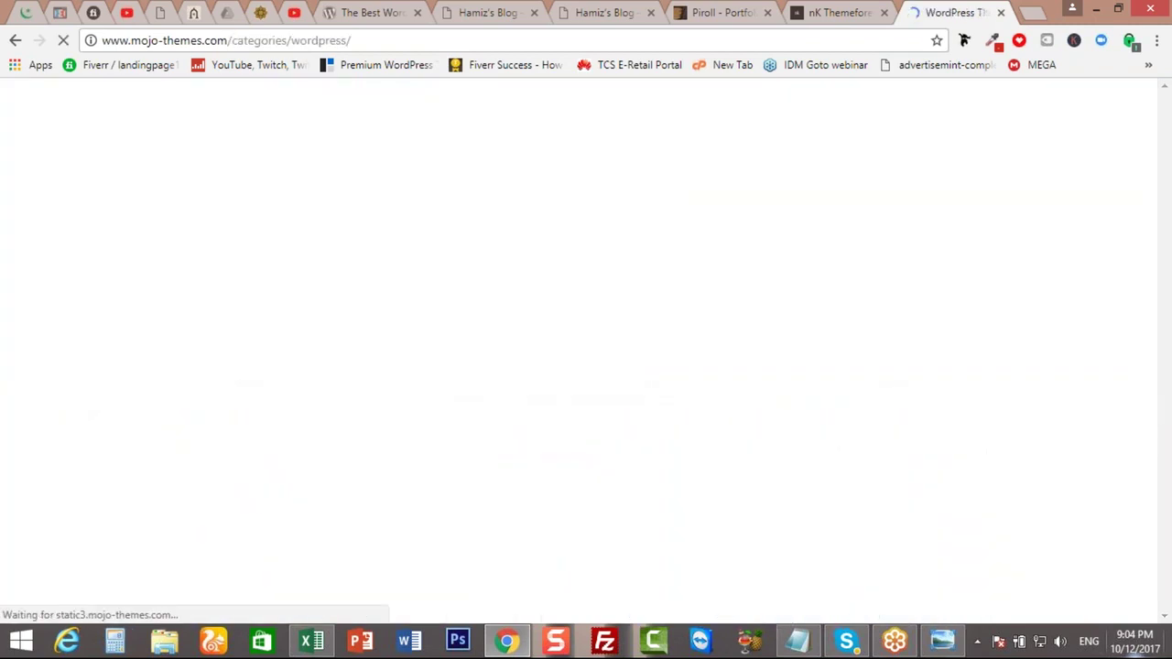
{"action": "scroll", "coordinate": [499, 373], "scroll_direction": "down", "scroll_amount": 3}
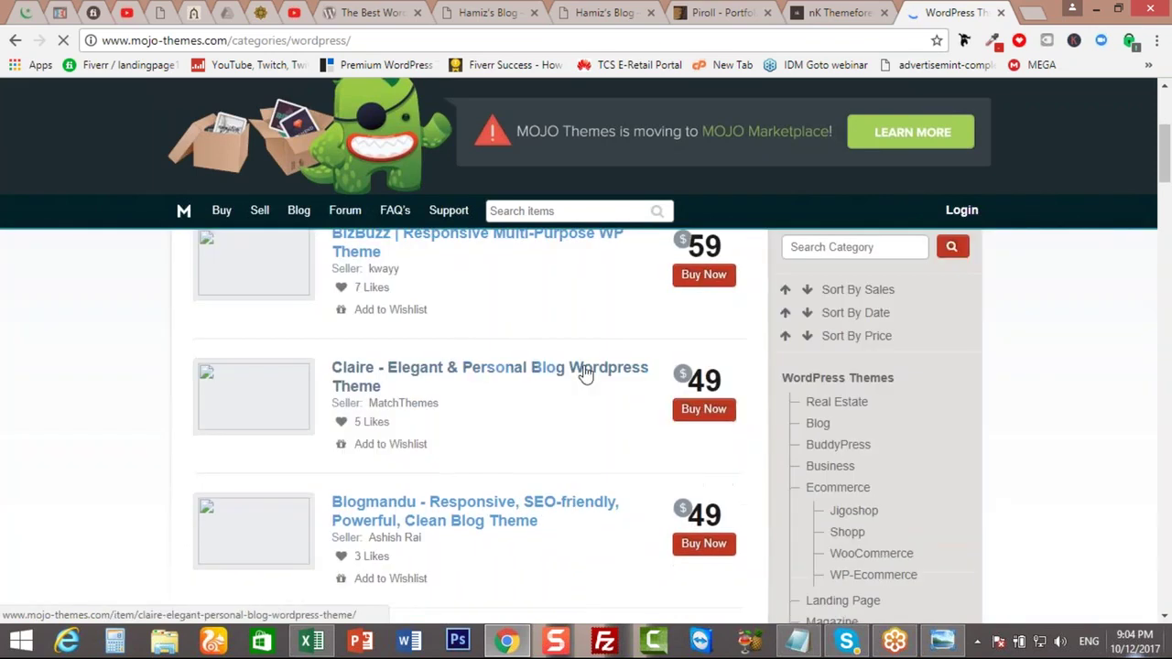
{"action": "key", "text": "ctrl+shift+Tab"}
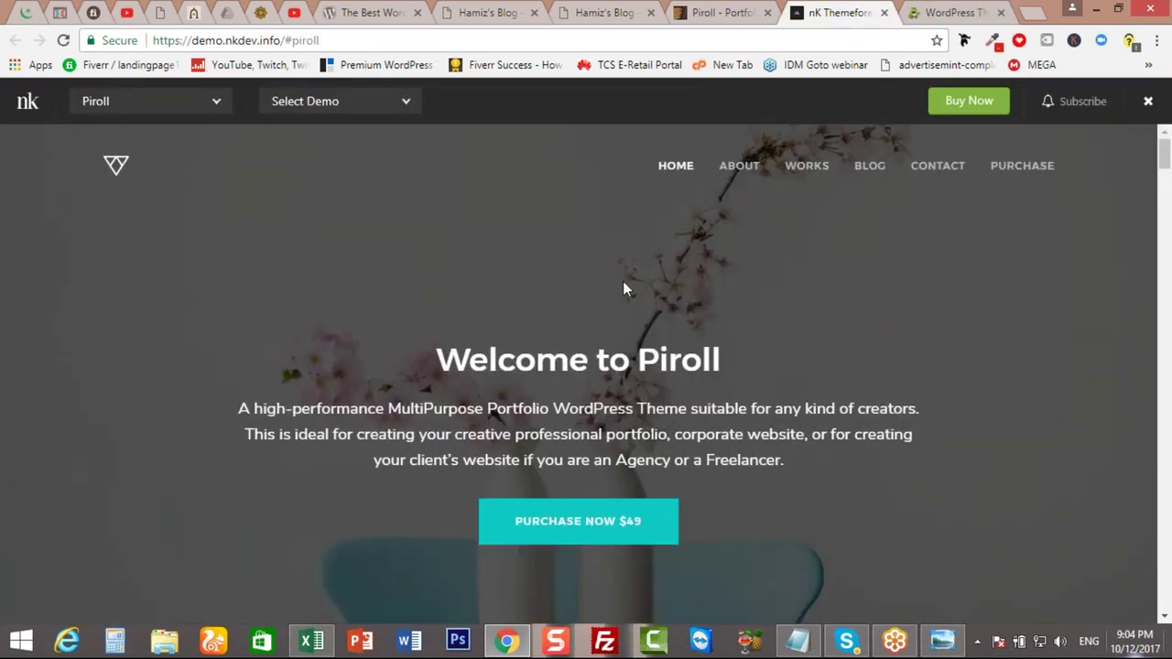
Open the Freelancer Portfolio demo from the Piroll page in a new tab.
{"action": "scroll", "coordinate": [622, 289], "scroll_direction": "down", "scroll_amount": 3}
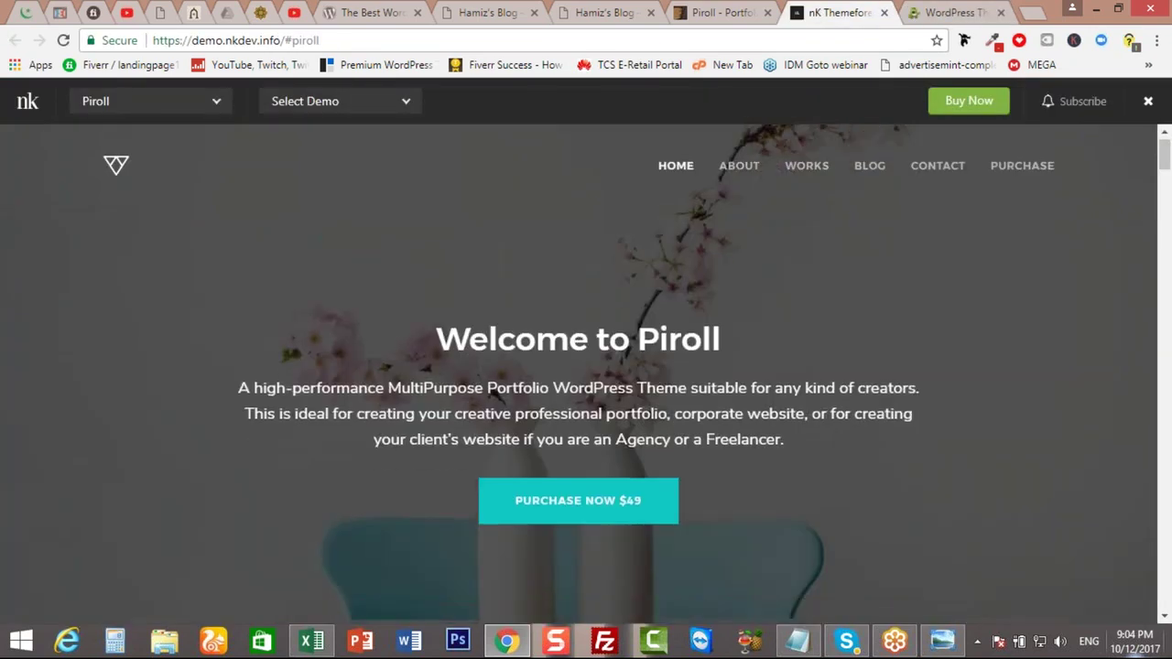
{"action": "scroll", "coordinate": [623, 356], "scroll_direction": "down", "scroll_amount": 9}
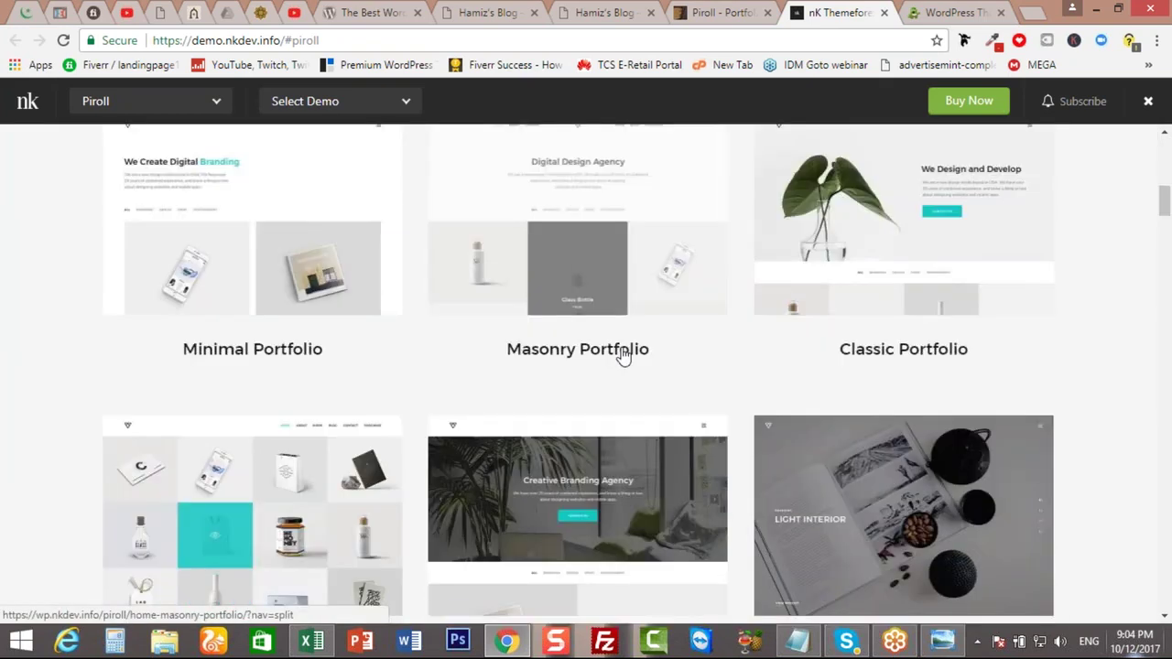
{"action": "scroll", "coordinate": [621, 355], "scroll_direction": "down", "scroll_amount": 6}
{"action": "scroll", "coordinate": [620, 348], "scroll_direction": "up", "scroll_amount": 9}
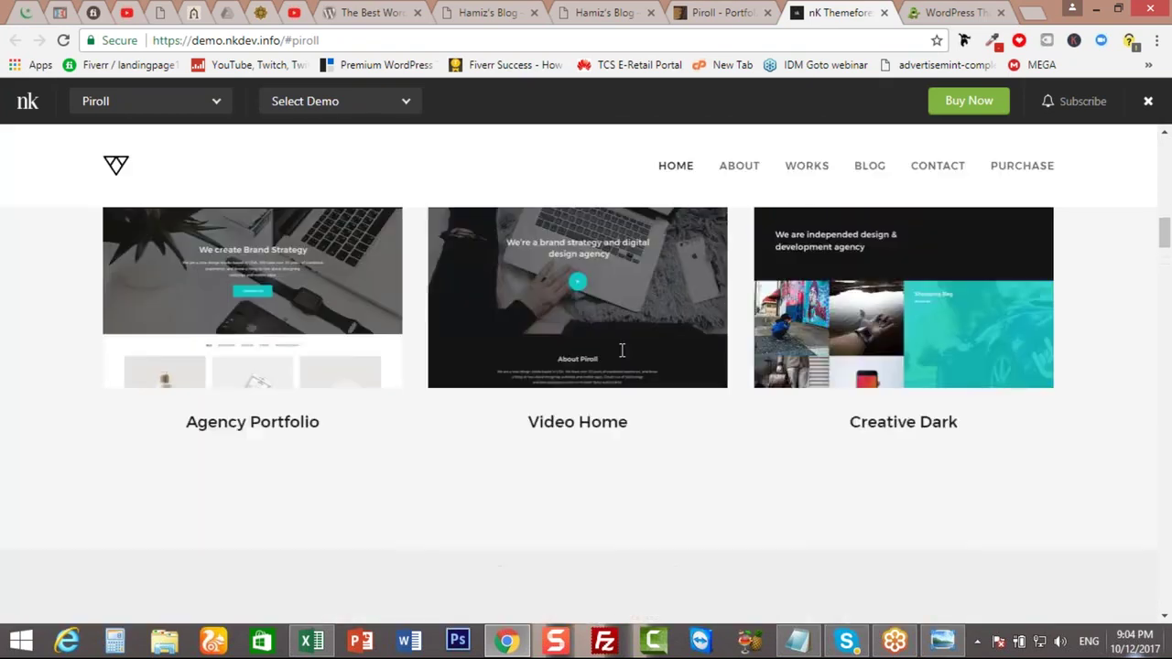
{"action": "scroll", "coordinate": [622, 351], "scroll_direction": "up", "scroll_amount": 1}
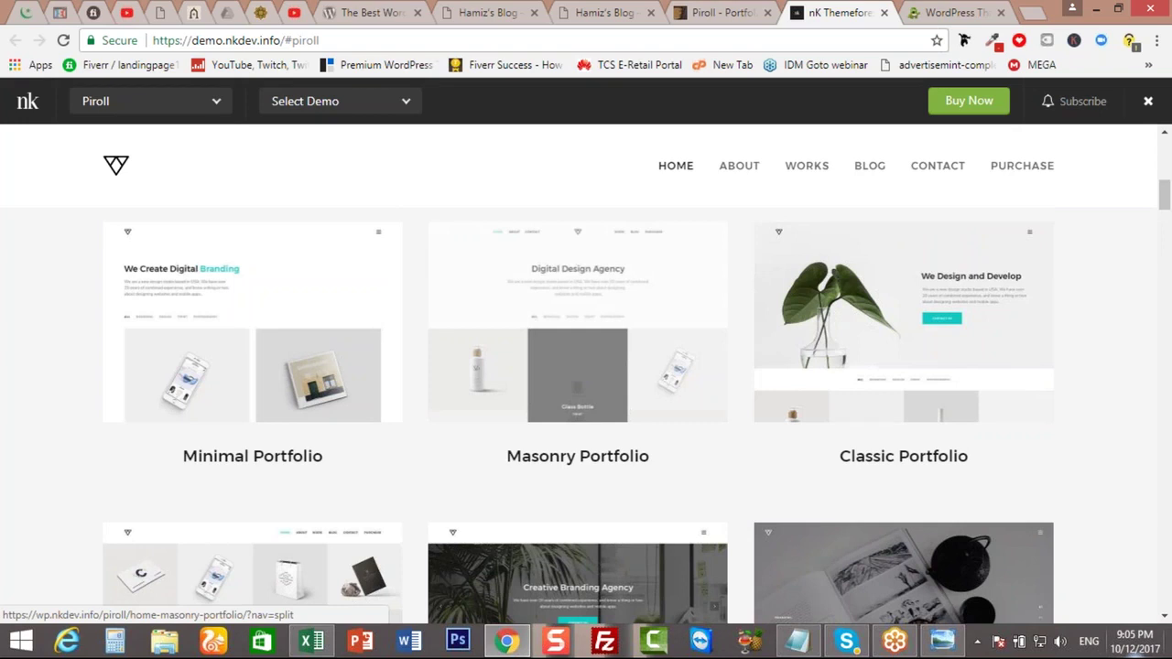
{"action": "scroll", "coordinate": [602, 301], "scroll_direction": "up", "scroll_amount": 1}
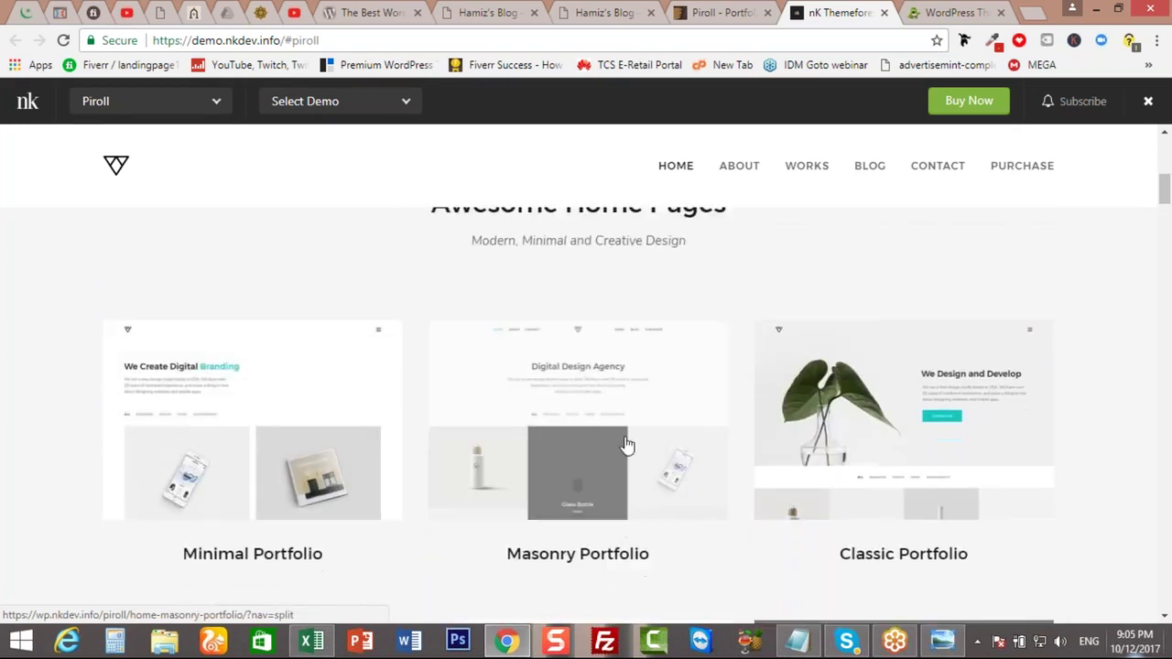
{"action": "scroll", "coordinate": [628, 445], "scroll_direction": "down", "scroll_amount": 3}
{"action": "scroll", "coordinate": [695, 495], "scroll_direction": "down", "scroll_amount": 5}
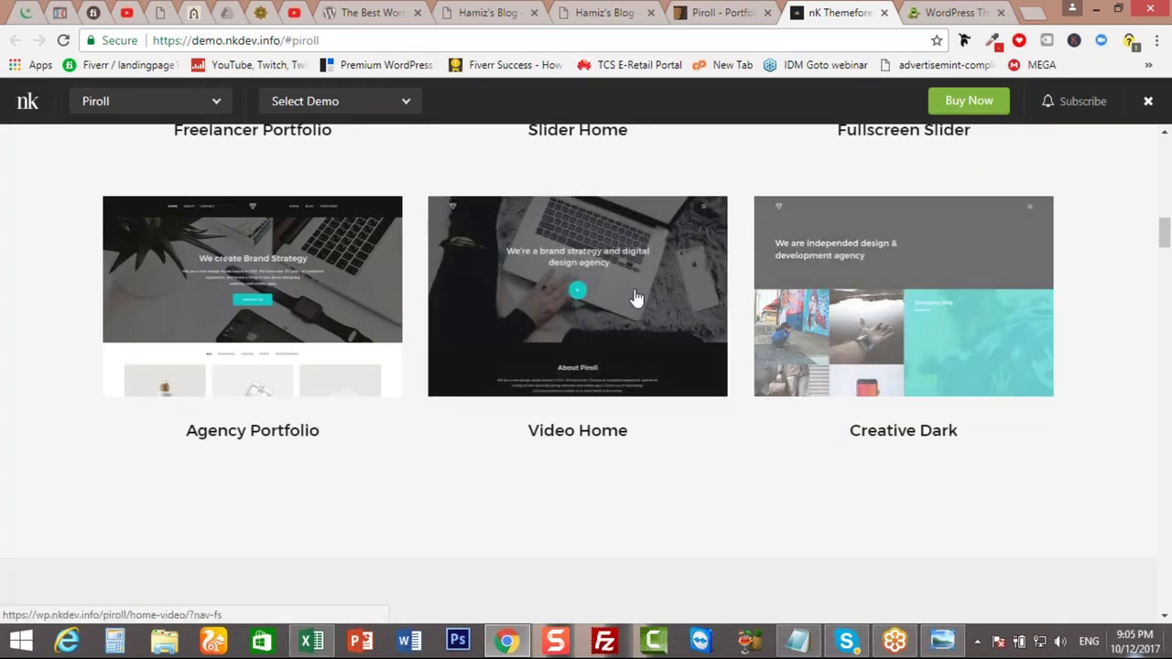
{"action": "scroll", "coordinate": [620, 343], "scroll_direction": "up", "scroll_amount": 5}
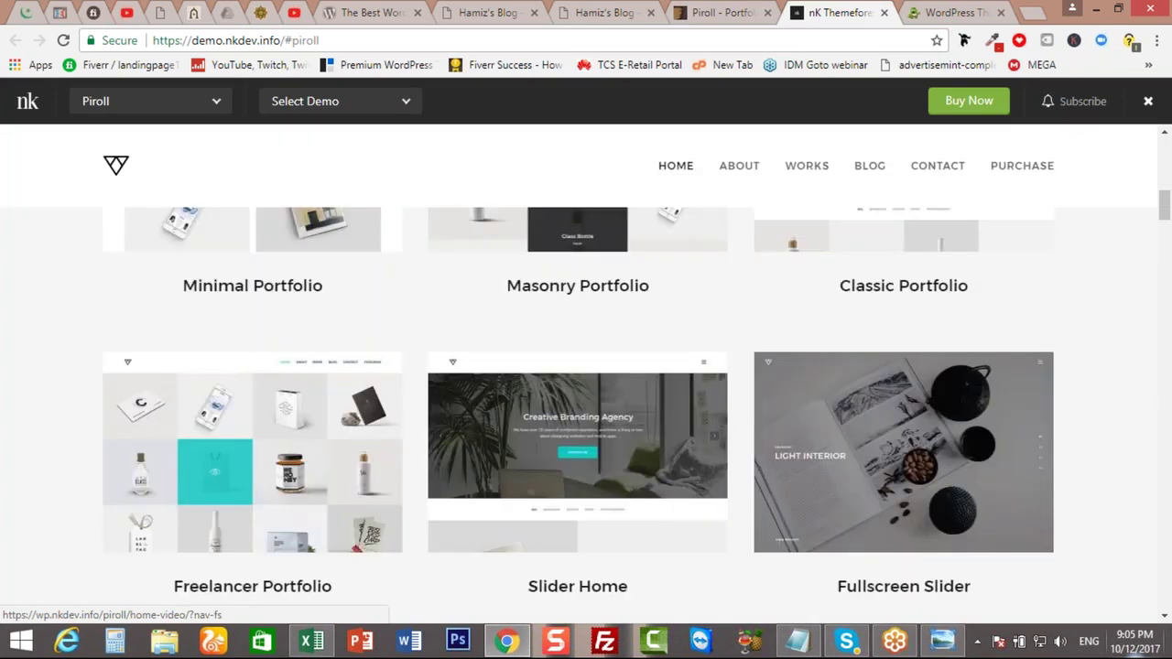
{"action": "right_click", "coordinate": [331, 468]}
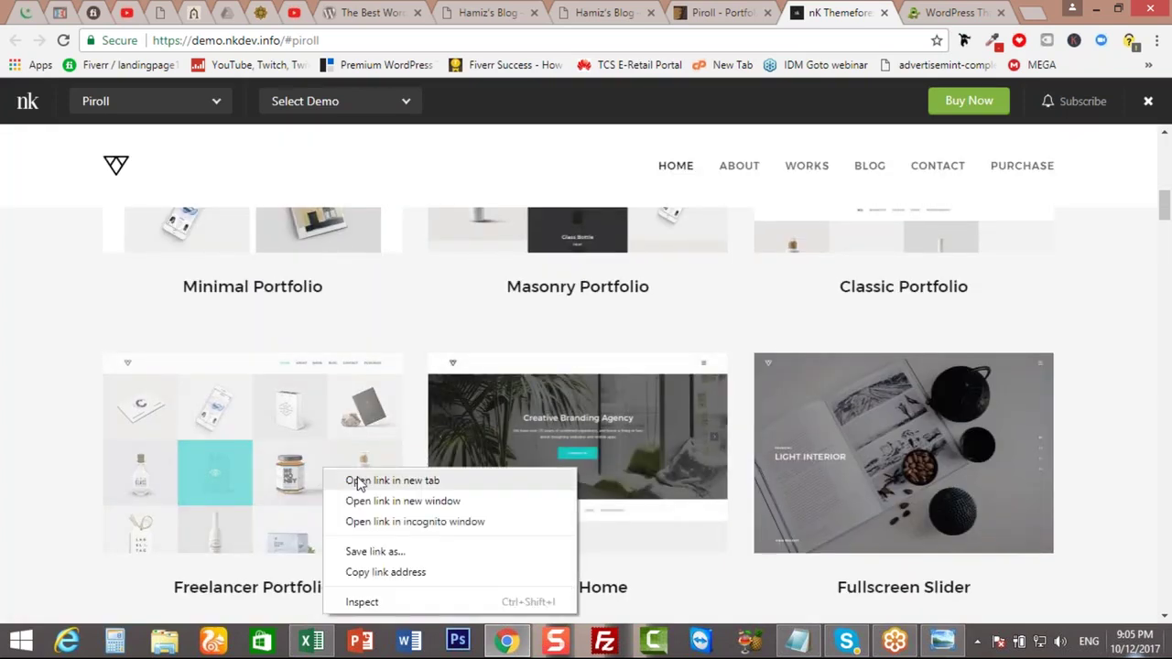
{"action": "left_click", "coordinate": [375, 479]}
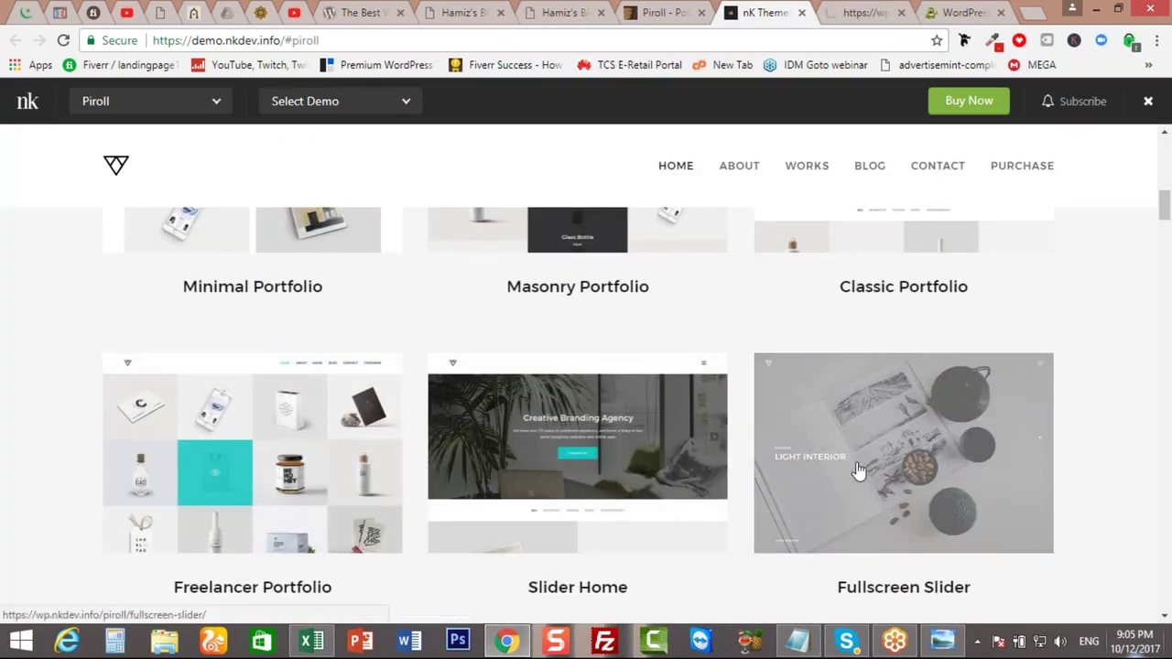
View the Freelancer Portfolio's mobile-app project lightbox, then close both demo tabs.
{"action": "scroll", "coordinate": [858, 471], "scroll_direction": "up", "scroll_amount": 5}
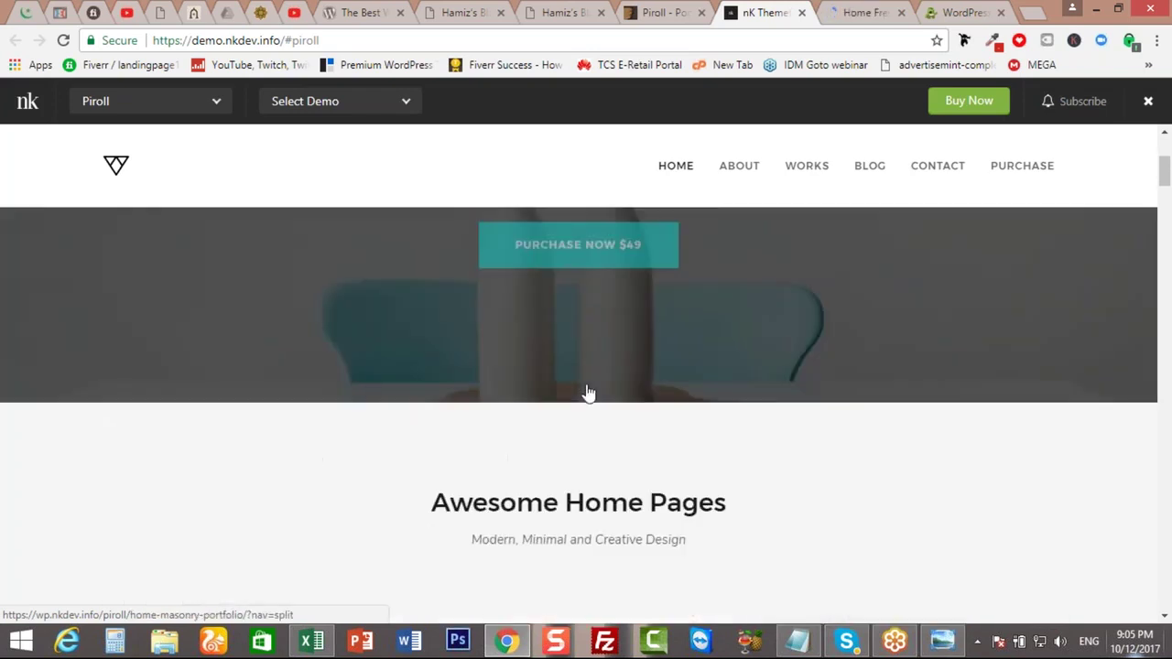
{"action": "key", "text": "ctrl+Tab"}
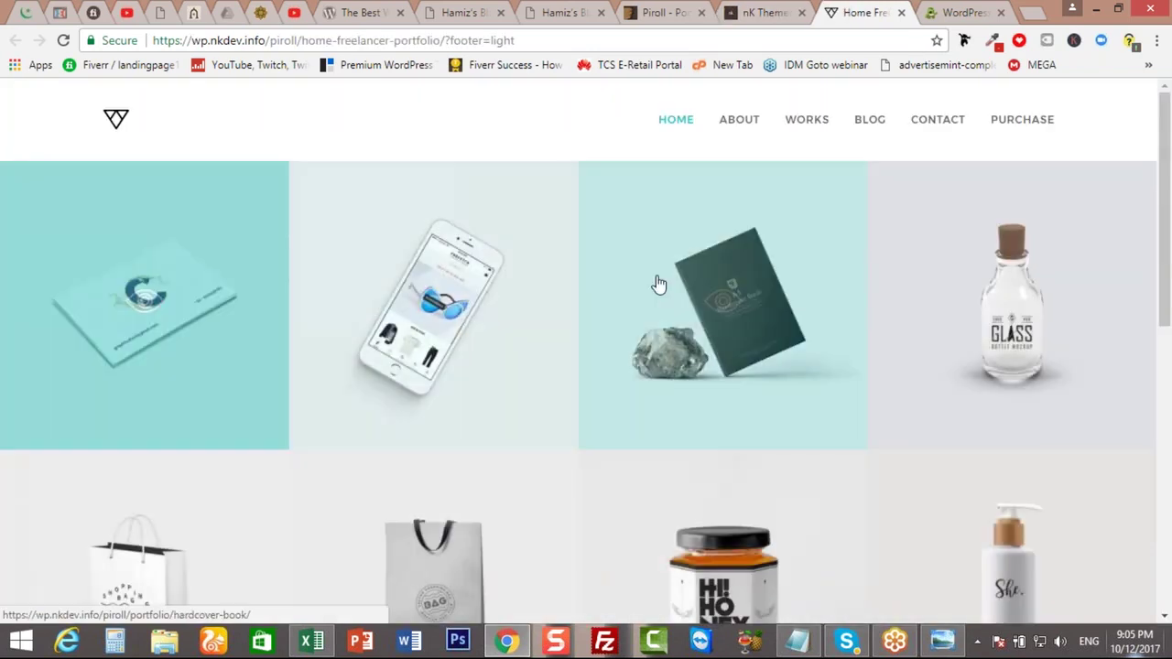
{"action": "left_click", "coordinate": [515, 327]}
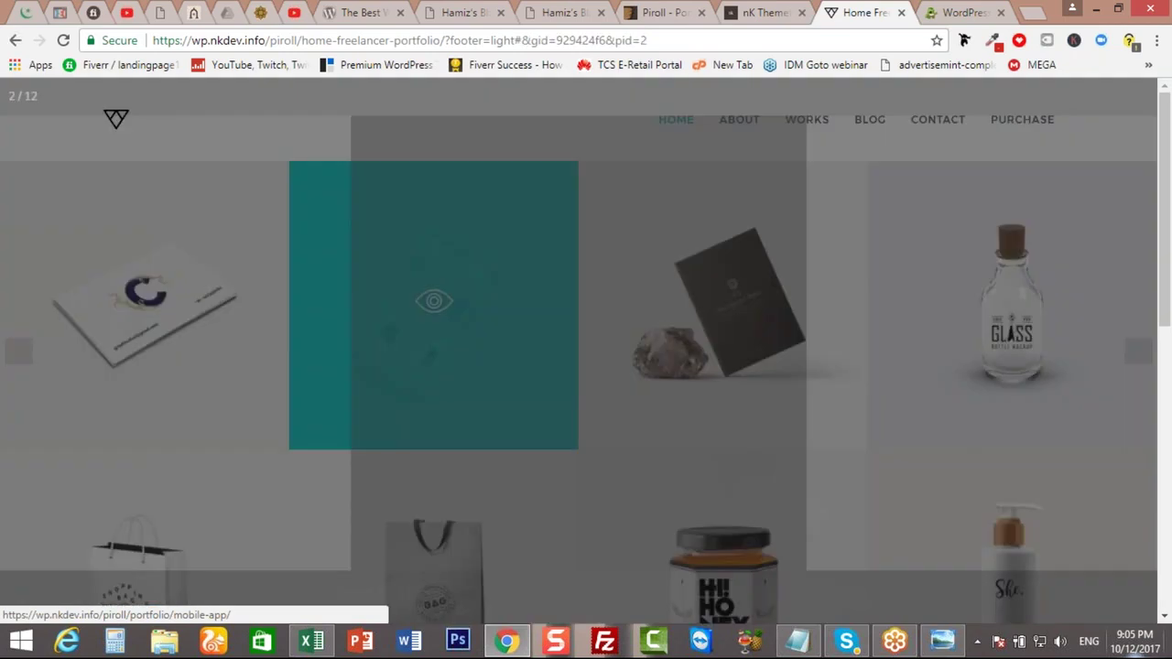
{"action": "left_click", "coordinate": [516, 327]}
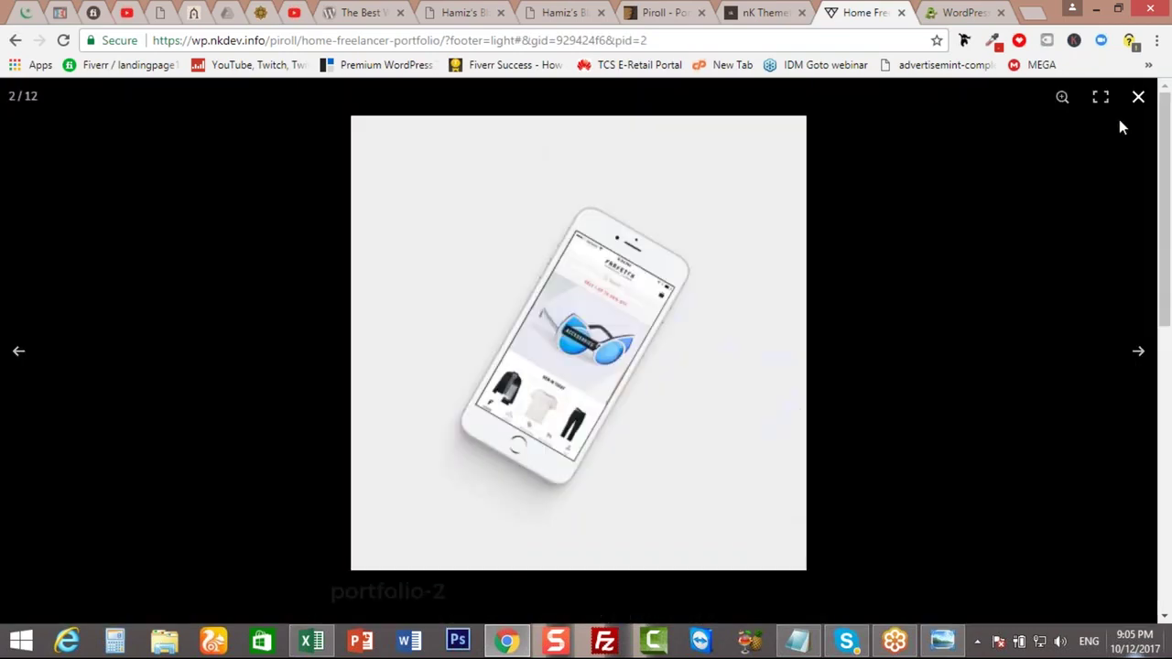
{"action": "left_click", "coordinate": [1136, 99]}
{"action": "scroll", "coordinate": [492, 392], "scroll_direction": "down", "scroll_amount": 7}
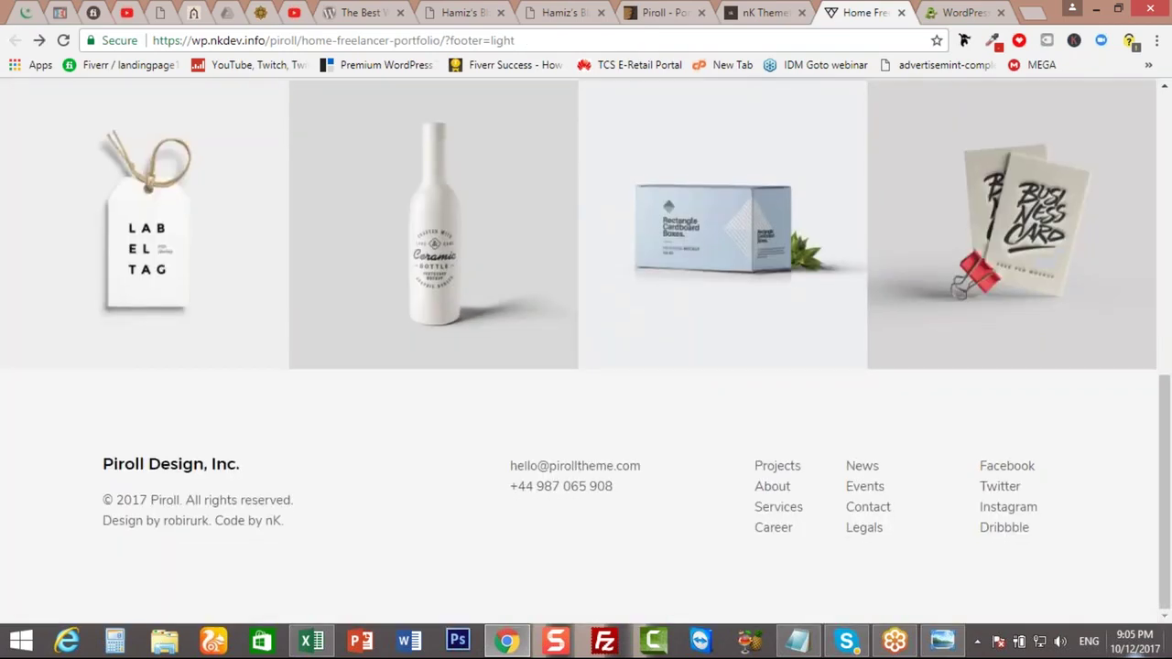
{"action": "scroll", "coordinate": [491, 392], "scroll_direction": "up", "scroll_amount": 2}
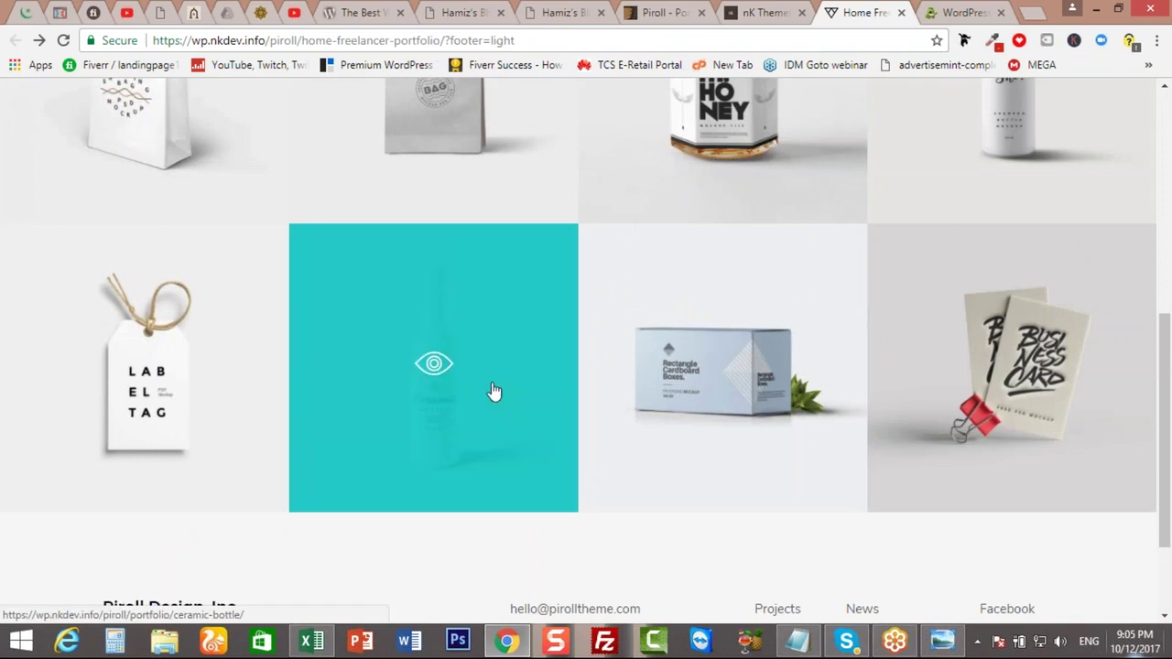
{"action": "scroll", "coordinate": [491, 392], "scroll_direction": "up", "scroll_amount": 6}
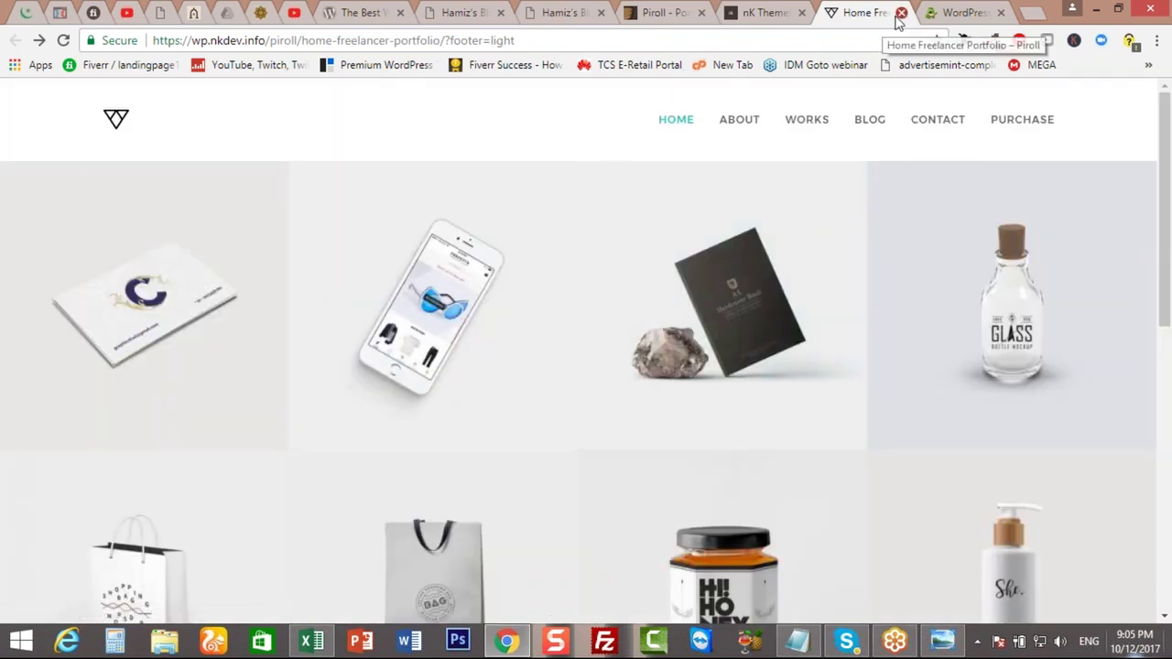
{"action": "left_click", "coordinate": [901, 12]}
{"action": "left_click", "coordinate": [801, 13]}
Return to the Piroll listing and search ThemeForest for 'avada'.
{"action": "left_click", "coordinate": [661, 13]}
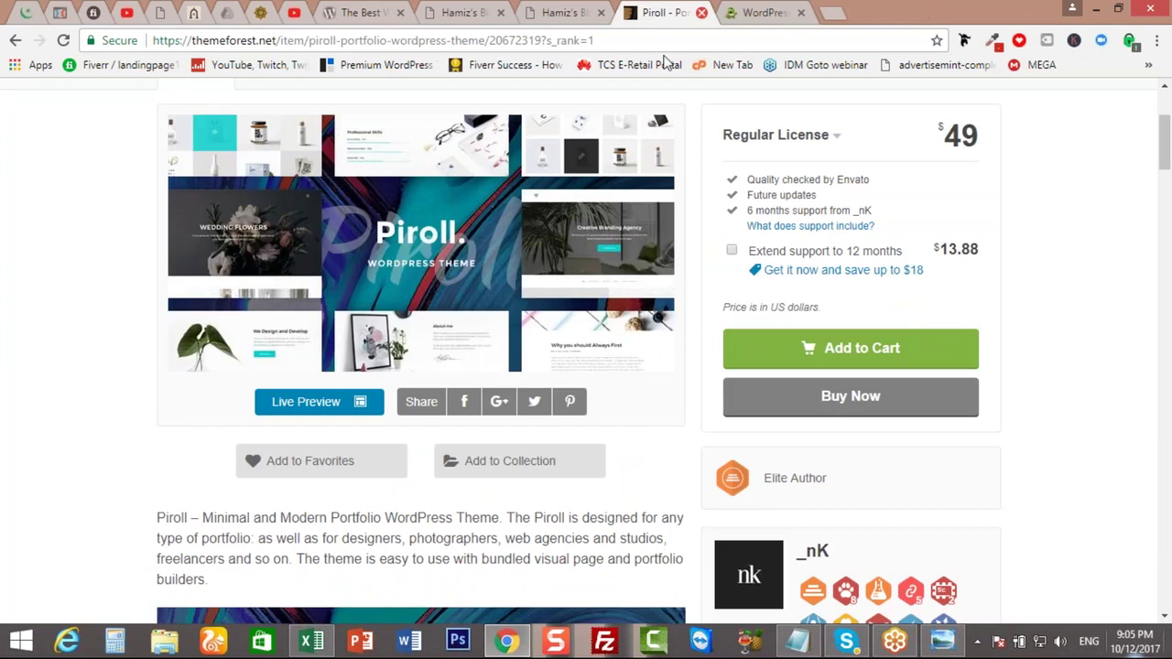
{"action": "scroll", "coordinate": [421, 275], "scroll_direction": "up", "scroll_amount": 3}
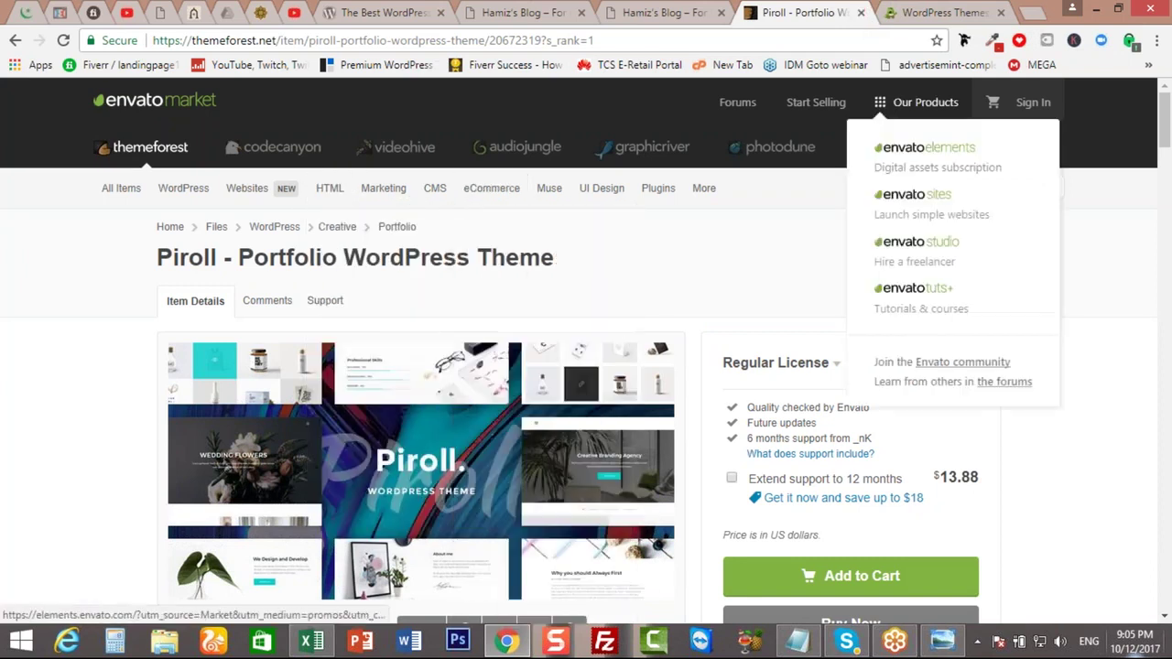
{"action": "left_click", "coordinate": [1011, 190]}
{"action": "type", "text": "avada"}
{"action": "key", "text": "Return"}
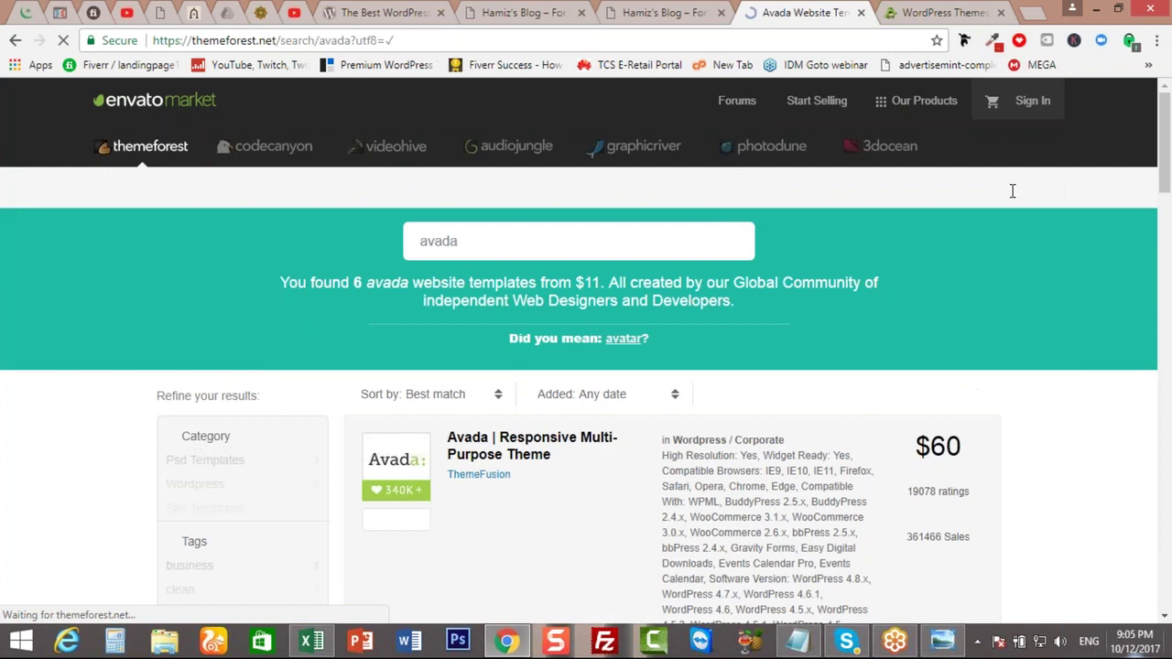
Review the Avada Multi-Purpose Theme details, including its Created date, then close its tab.
{"action": "left_click_drag", "start_coordinate": [553, 455], "coordinate": [570, 444]}
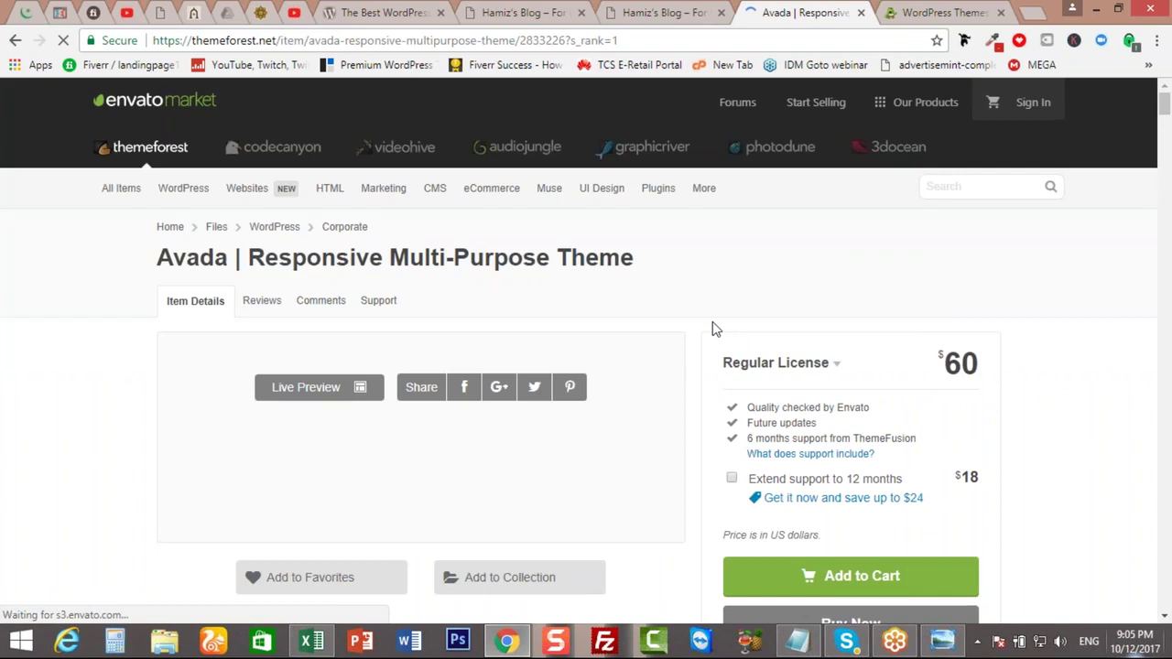
{"action": "scroll", "coordinate": [715, 329], "scroll_direction": "down", "scroll_amount": 3}
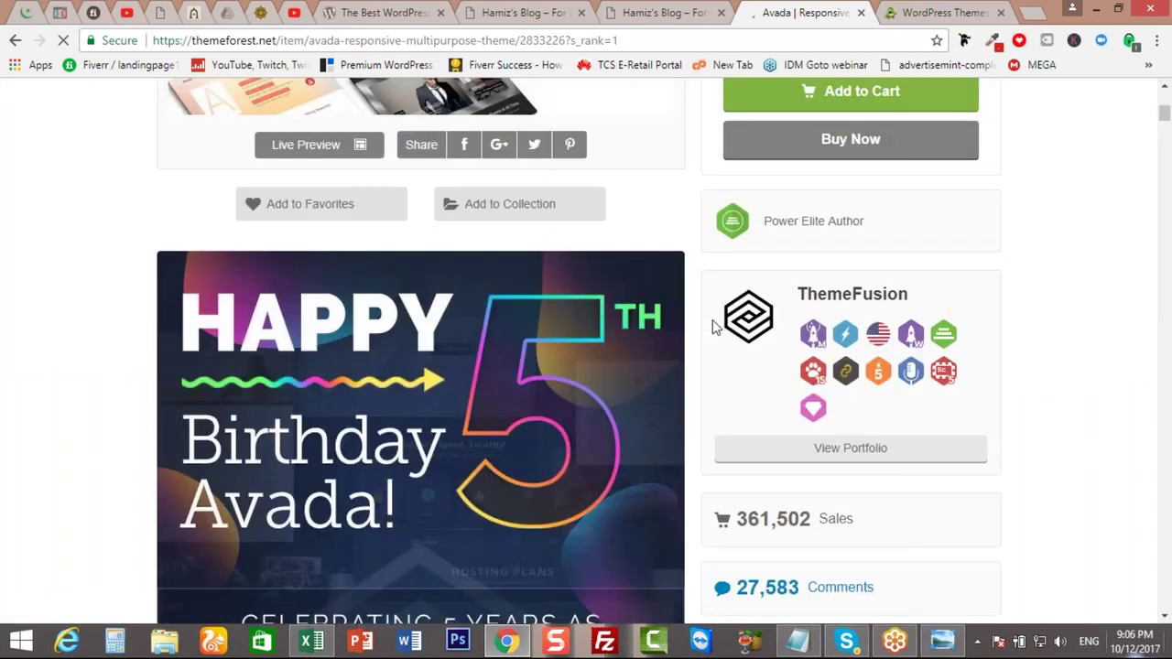
{"action": "scroll", "coordinate": [715, 328], "scroll_direction": "down", "scroll_amount": 3}
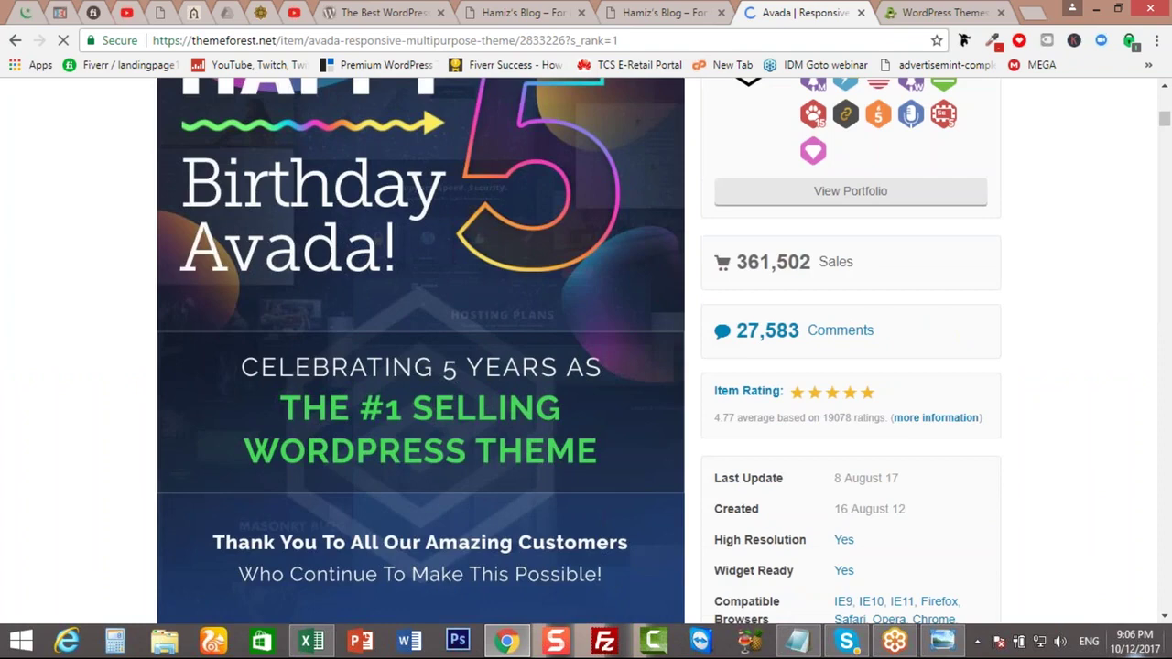
{"action": "scroll", "coordinate": [923, 189], "scroll_direction": "down", "scroll_amount": 4}
{"action": "double_click", "coordinate": [923, 190]}
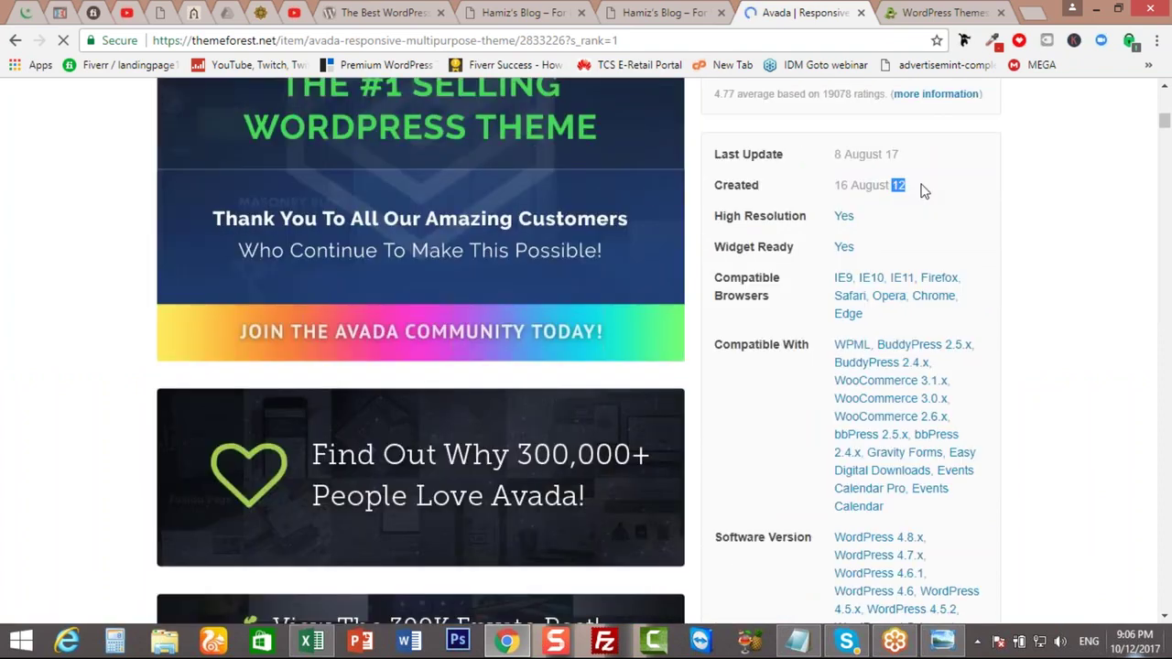
{"action": "scroll", "coordinate": [1033, 476], "scroll_direction": "up", "scroll_amount": 1}
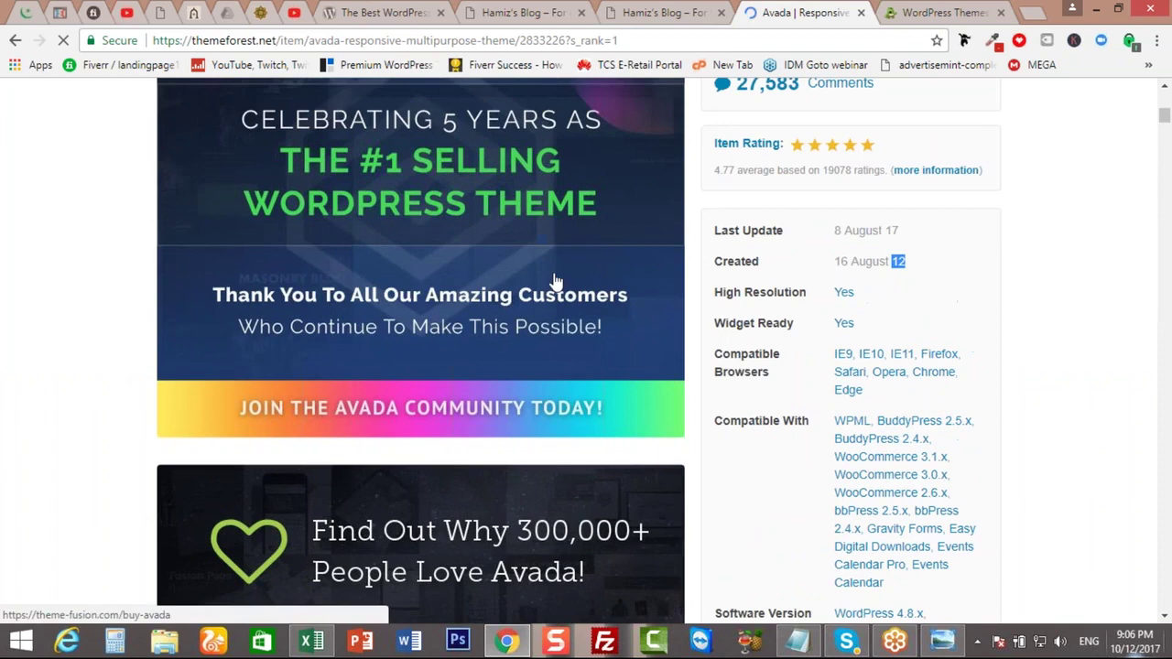
{"action": "scroll", "coordinate": [458, 229], "scroll_direction": "up", "scroll_amount": 1}
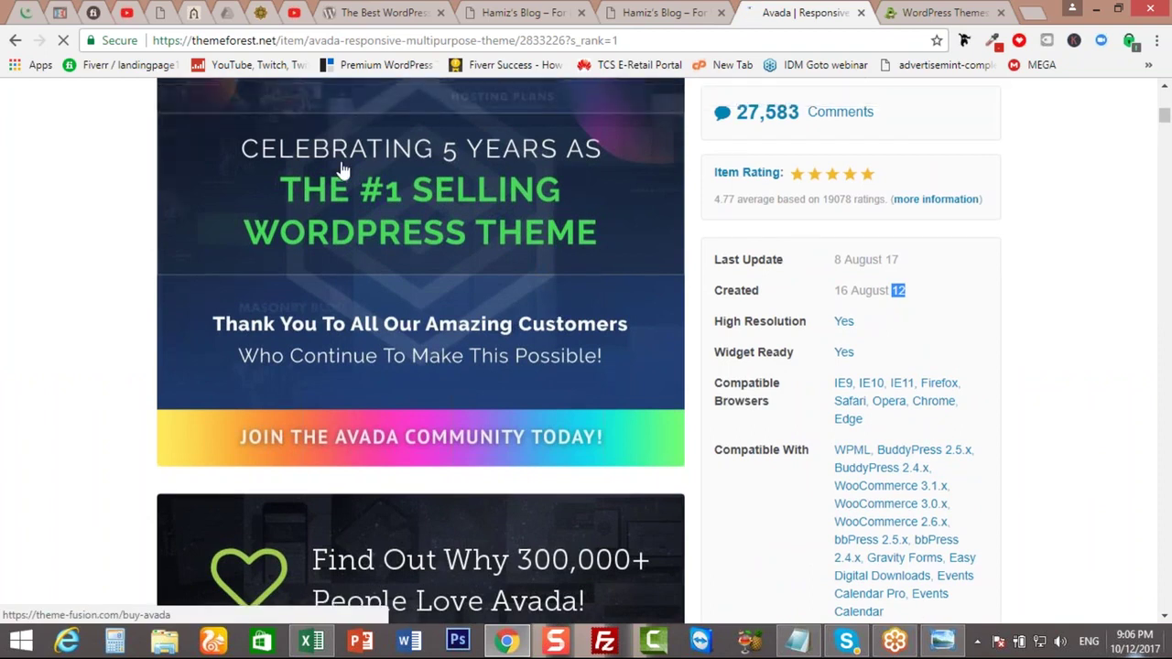
{"action": "scroll", "coordinate": [628, 428], "scroll_direction": "up", "scroll_amount": 2}
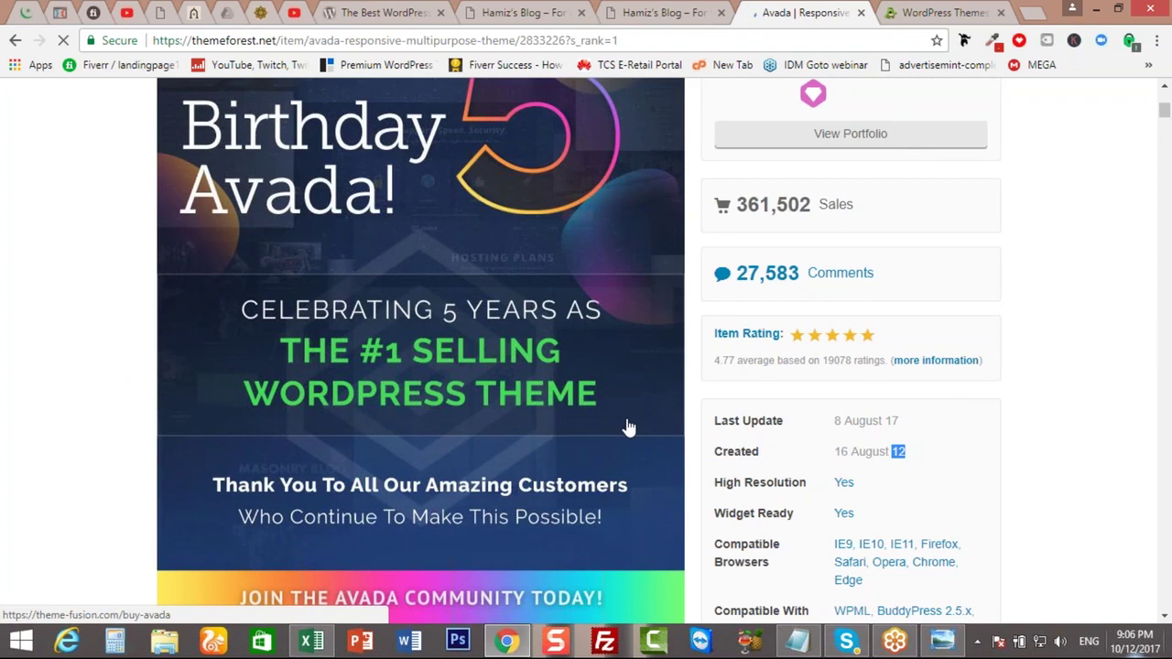
{"action": "scroll", "coordinate": [628, 428], "scroll_direction": "down", "scroll_amount": 2}
{"action": "scroll", "coordinate": [628, 427], "scroll_direction": "down", "scroll_amount": 8}
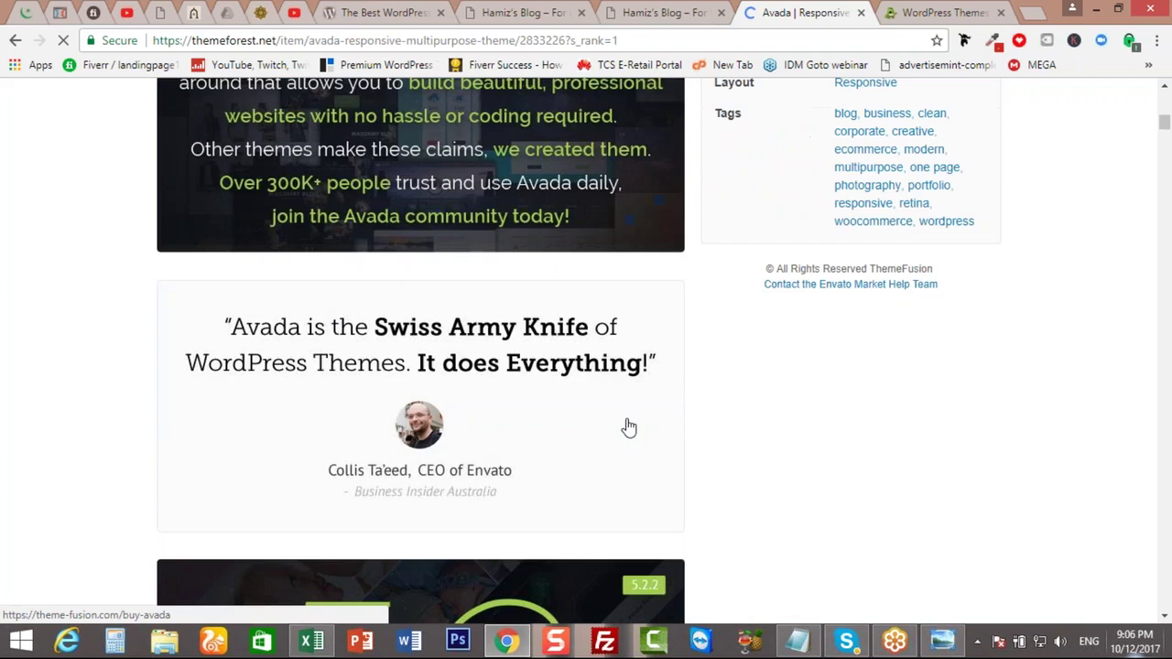
{"action": "scroll", "coordinate": [628, 427], "scroll_direction": "down", "scroll_amount": 10}
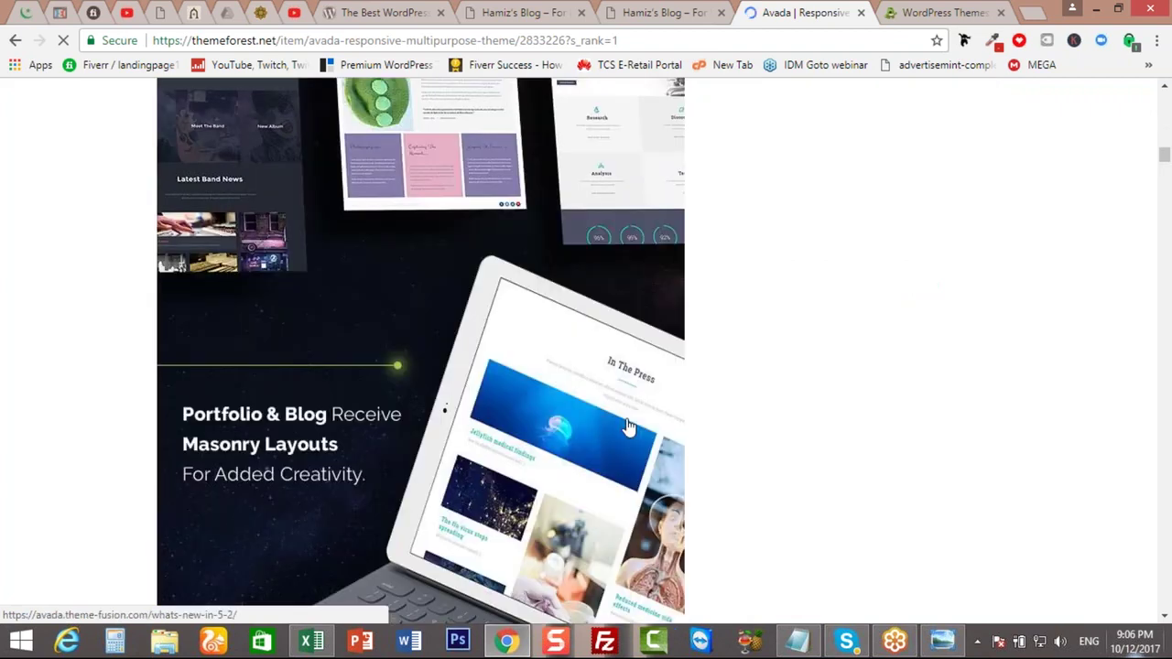
{"action": "scroll", "coordinate": [628, 427], "scroll_direction": "down", "scroll_amount": 5}
{"action": "left_click", "coordinate": [860, 13]}
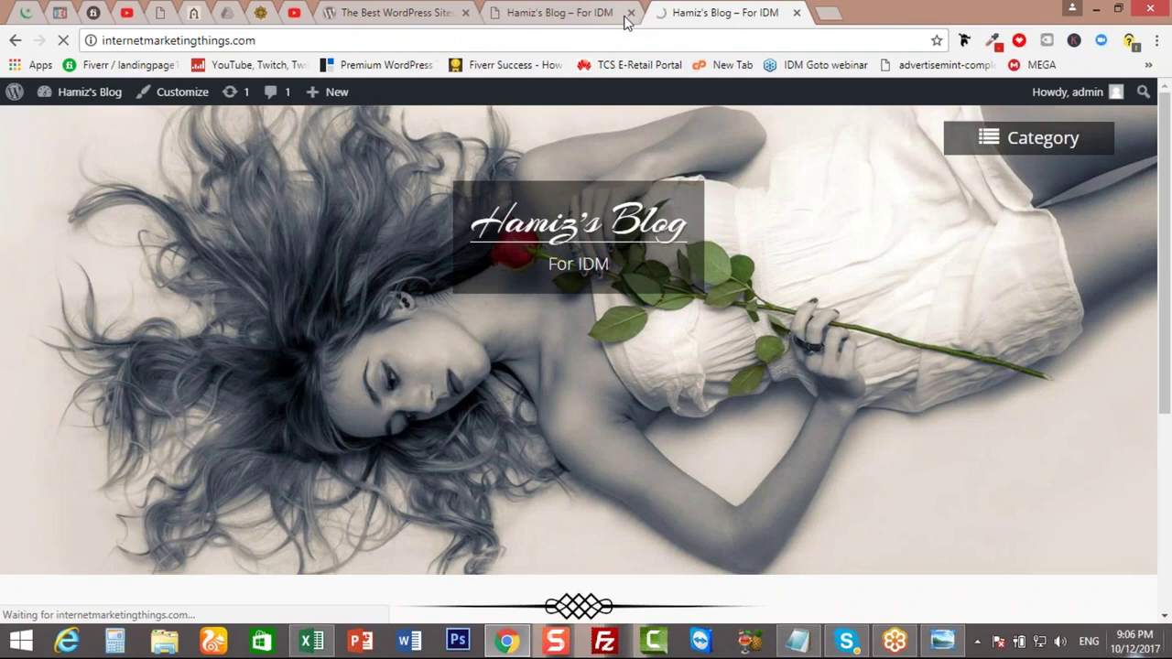
Close the duplicate blog tab and go to Add New Themes in the Dashboard.
{"action": "left_click", "coordinate": [629, 14]}
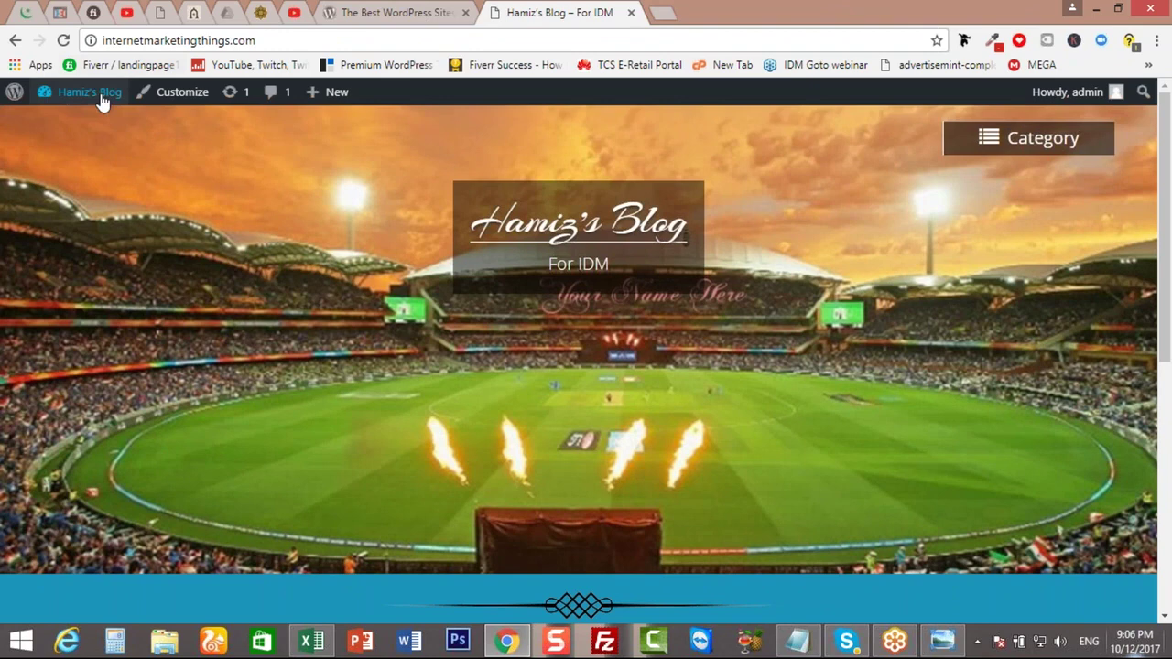
{"action": "mouse_move", "coordinate": [102, 95]}
{"action": "left_click", "coordinate": [105, 123]}
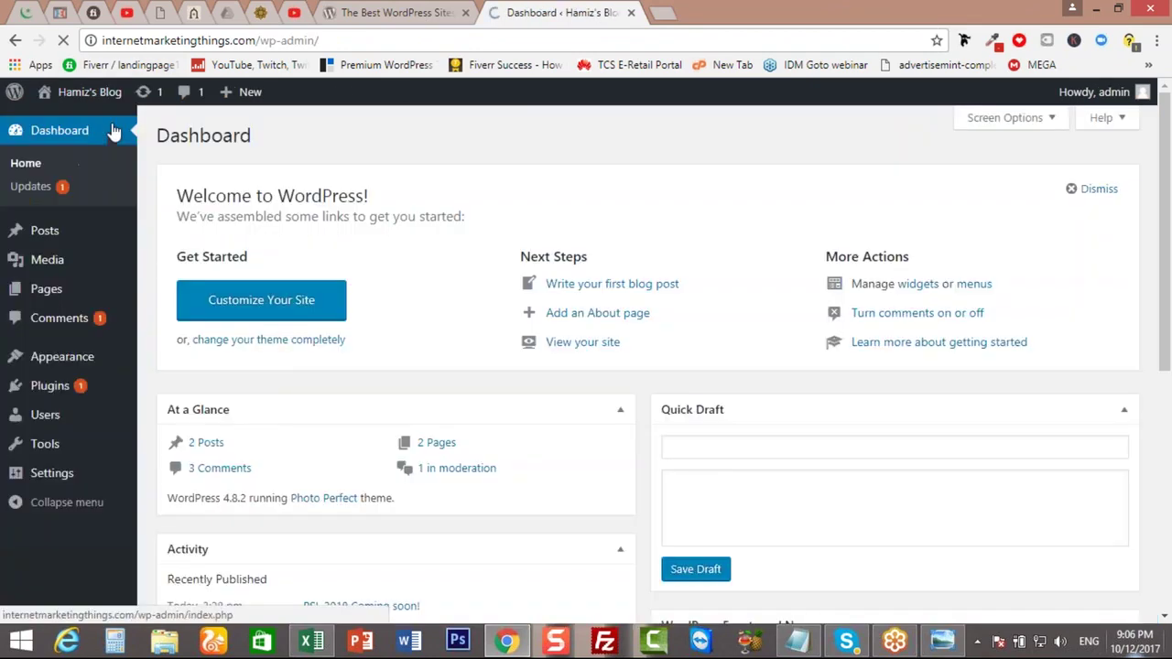
{"action": "mouse_move", "coordinate": [55, 357]}
{"action": "left_click", "coordinate": [167, 359]}
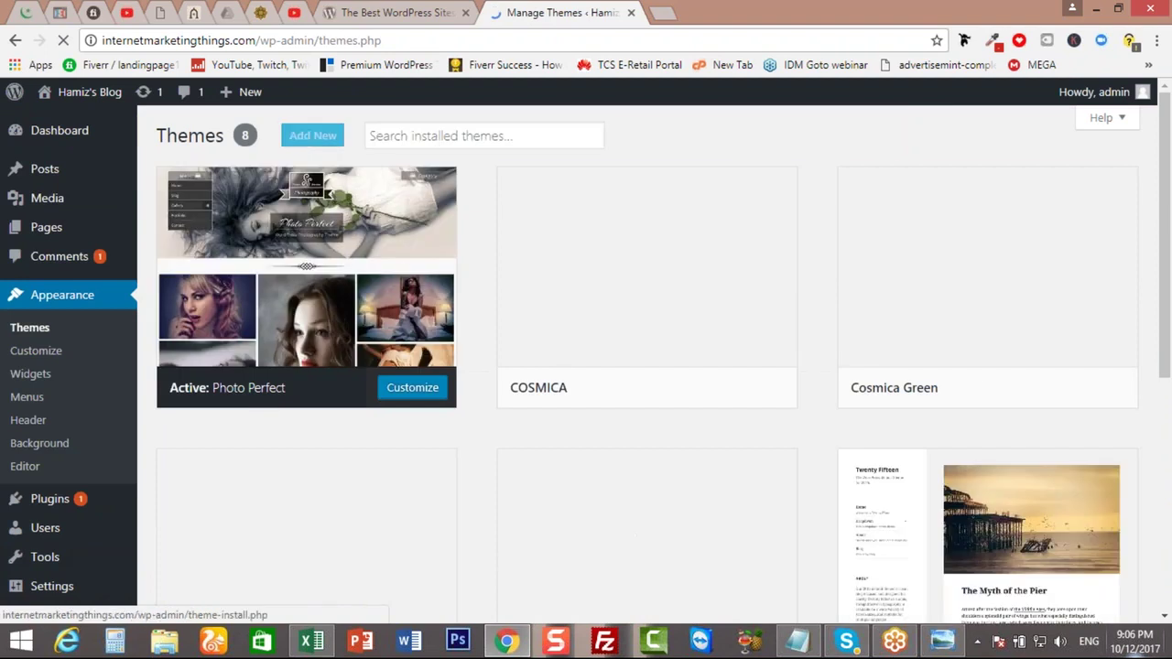
{"action": "left_click", "coordinate": [312, 136]}
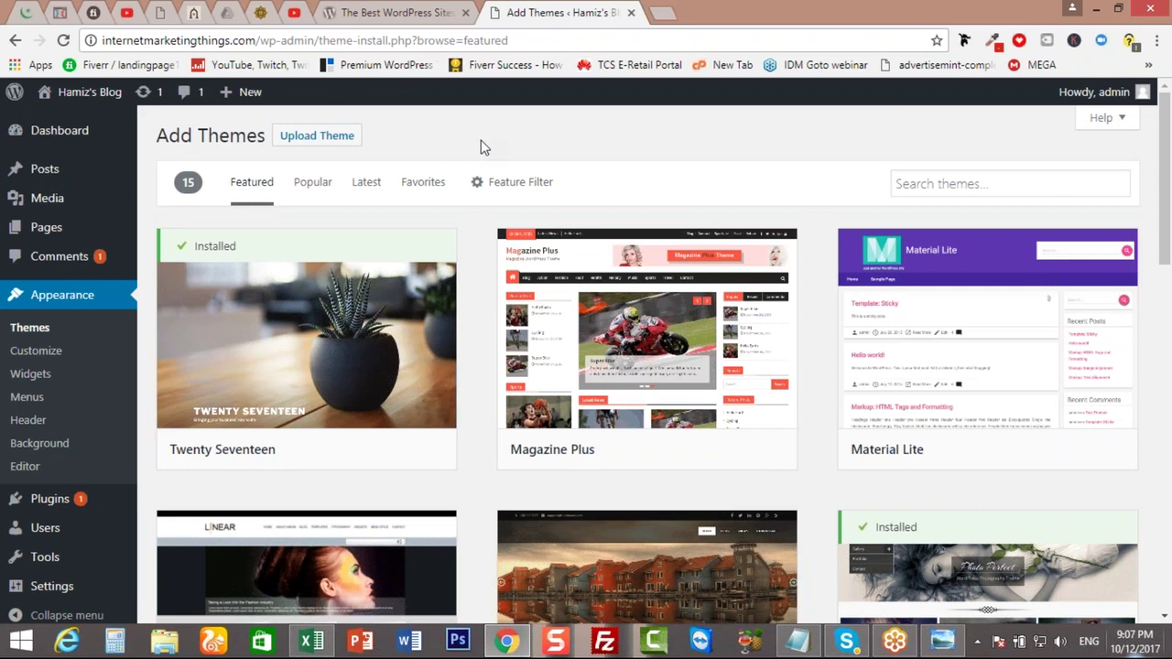
Upload and install the illdy.2.0.1.zip theme archive.
{"action": "left_click", "coordinate": [338, 142]}
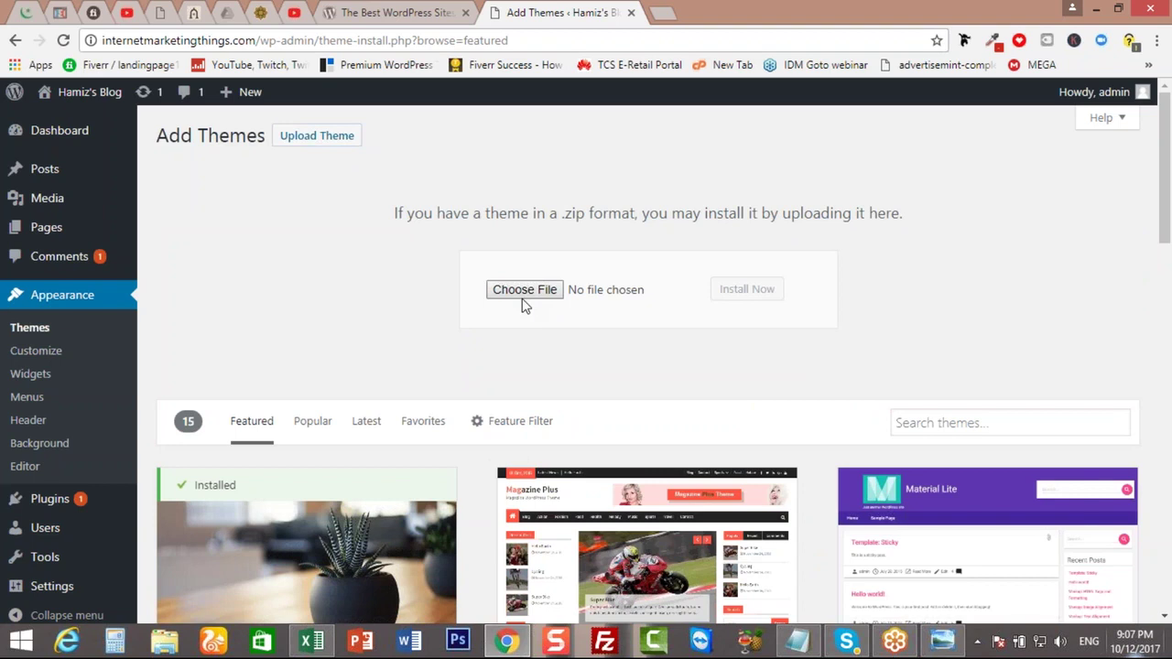
{"action": "left_click", "coordinate": [524, 305]}
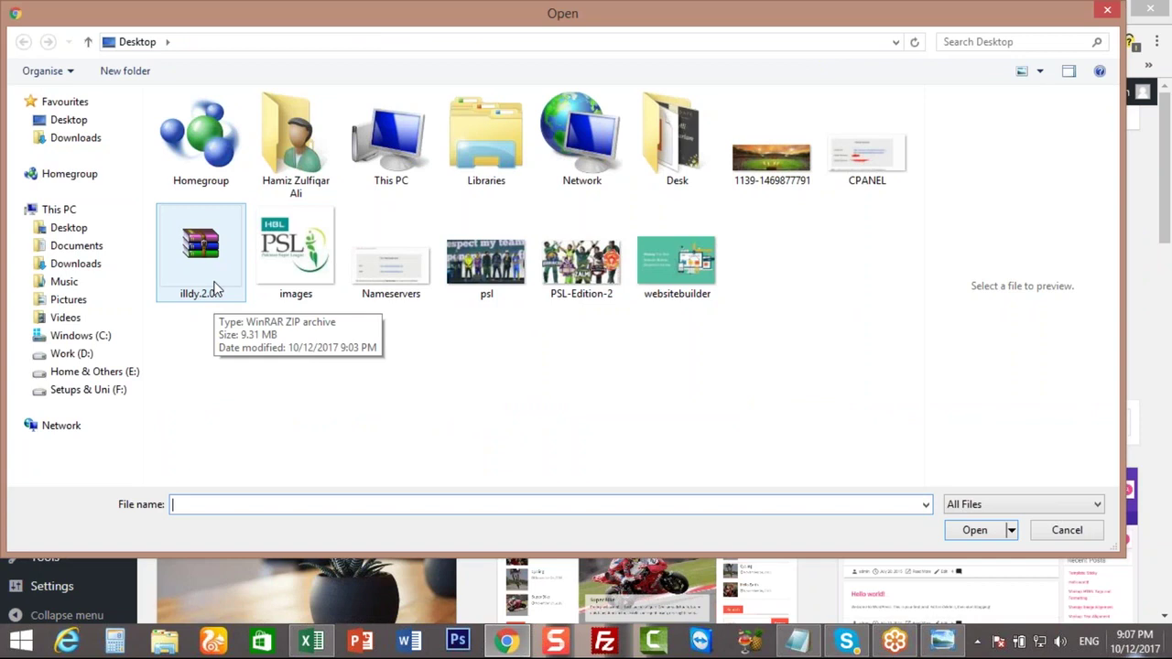
{"action": "double_click", "coordinate": [201, 257]}
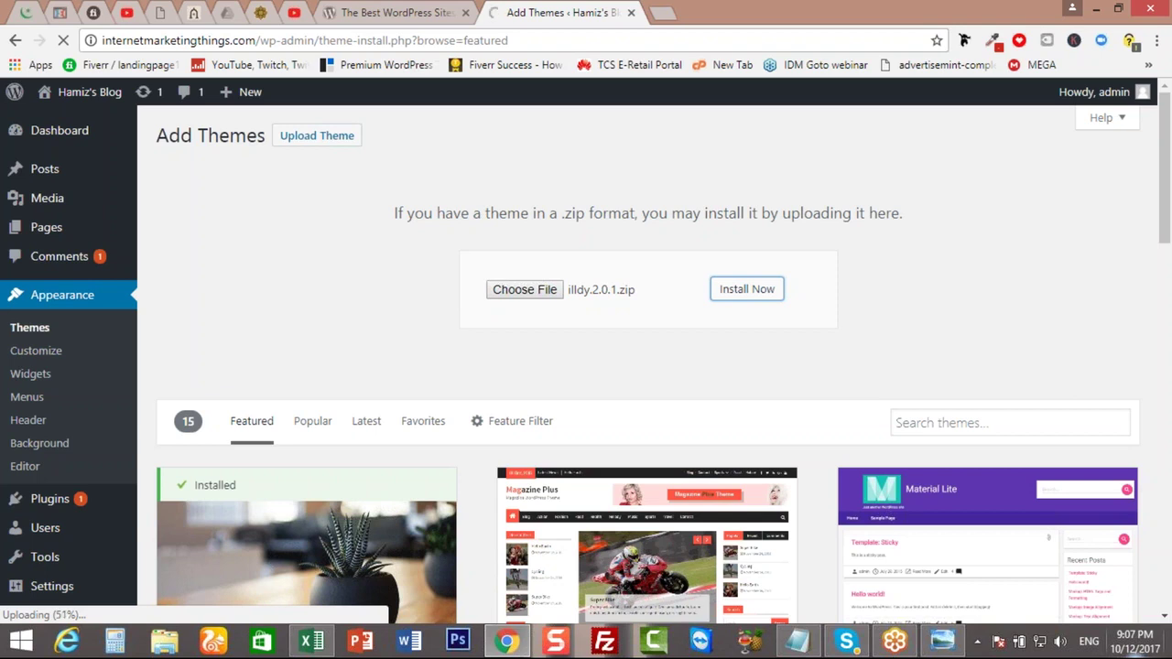
{"action": "scroll", "coordinate": [647, 366], "scroll_direction": "down", "scroll_amount": 4}
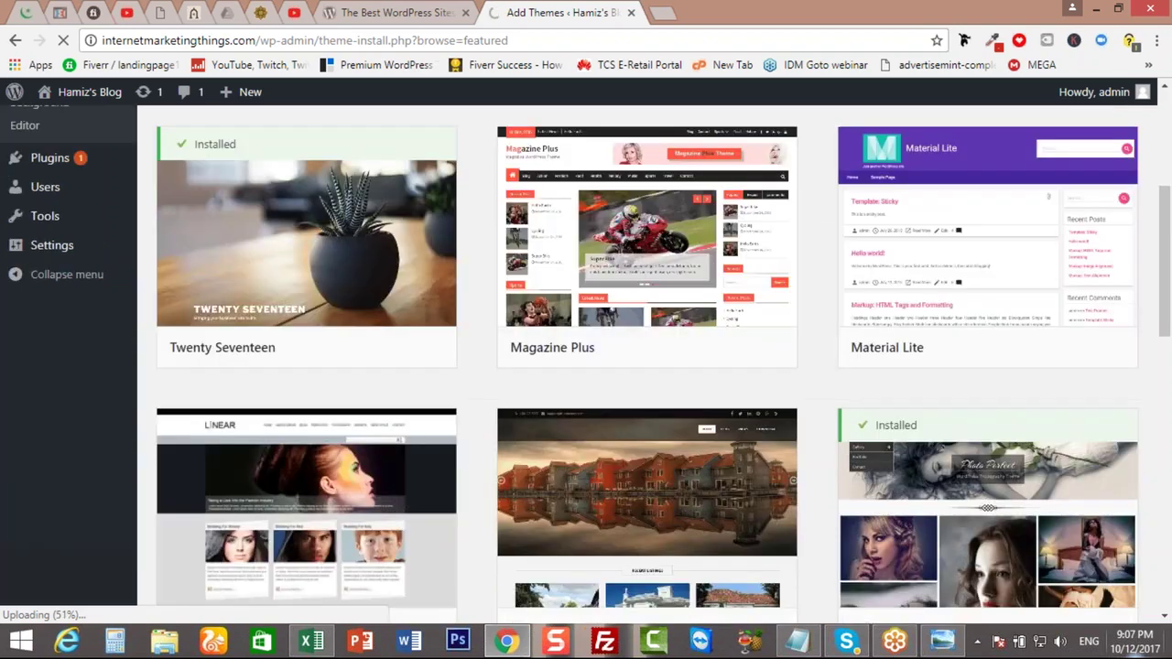
{"action": "scroll", "coordinate": [886, 394], "scroll_direction": "down", "scroll_amount": 2}
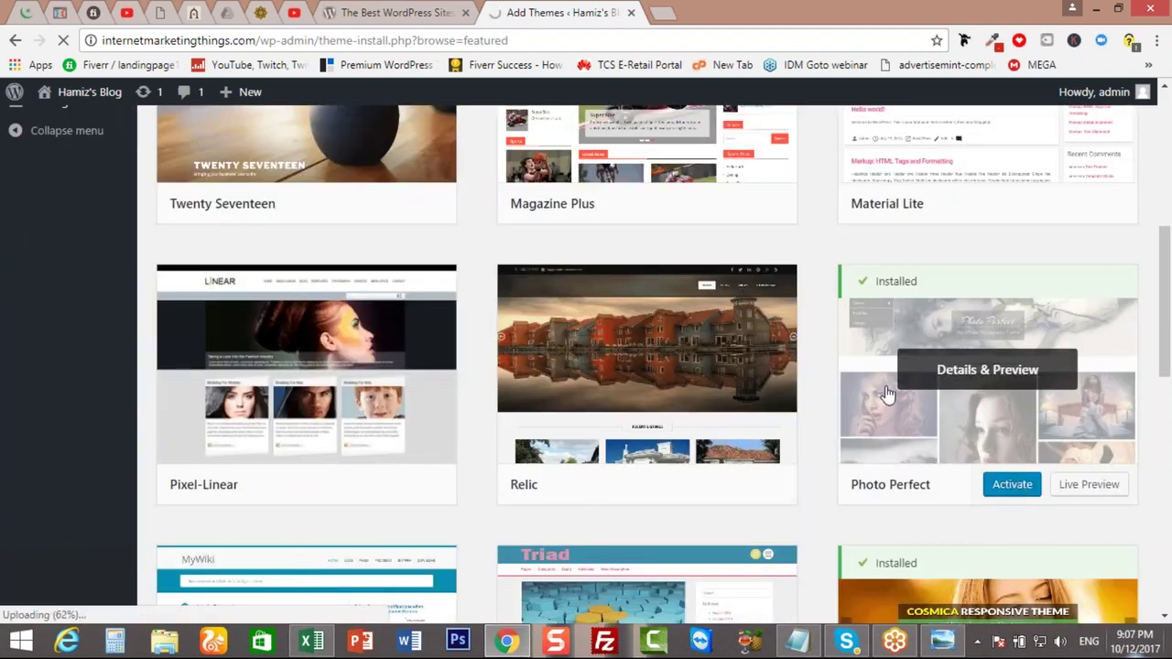
{"action": "scroll", "coordinate": [888, 395], "scroll_direction": "up", "scroll_amount": 6}
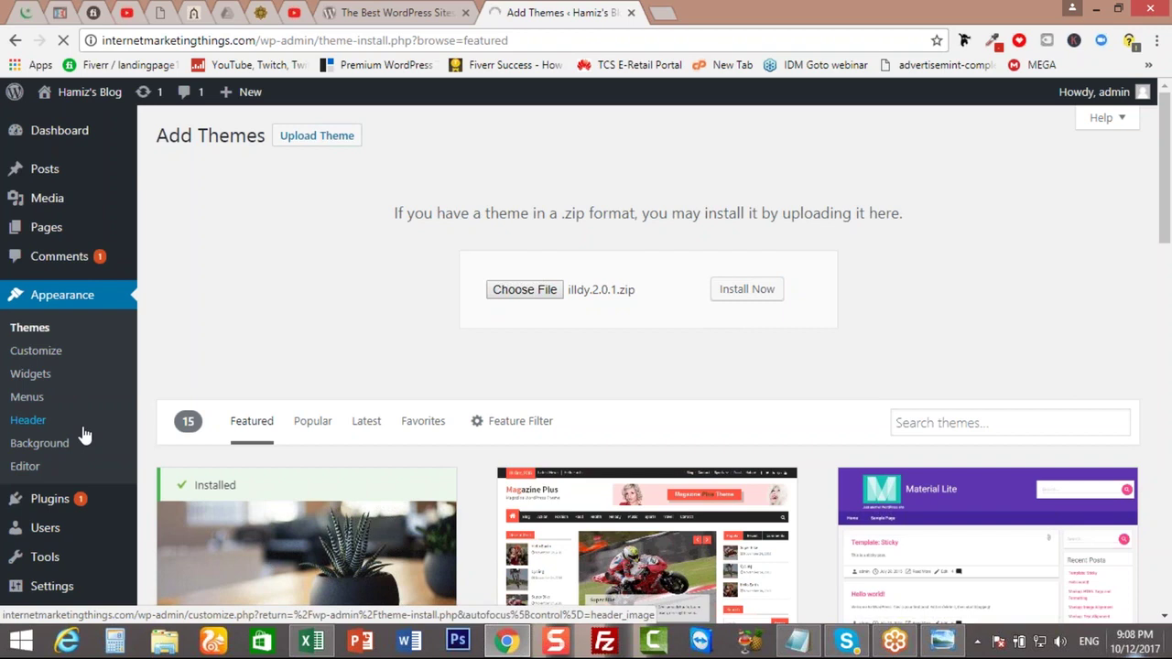
Open the Users page in a background tab, then activate Illdy and visit the site.
{"action": "scroll", "coordinate": [84, 434], "scroll_direction": "down", "scroll_amount": 2}
{"action": "mouse_move", "coordinate": [107, 430]}
{"action": "mouse_move", "coordinate": [103, 454]}
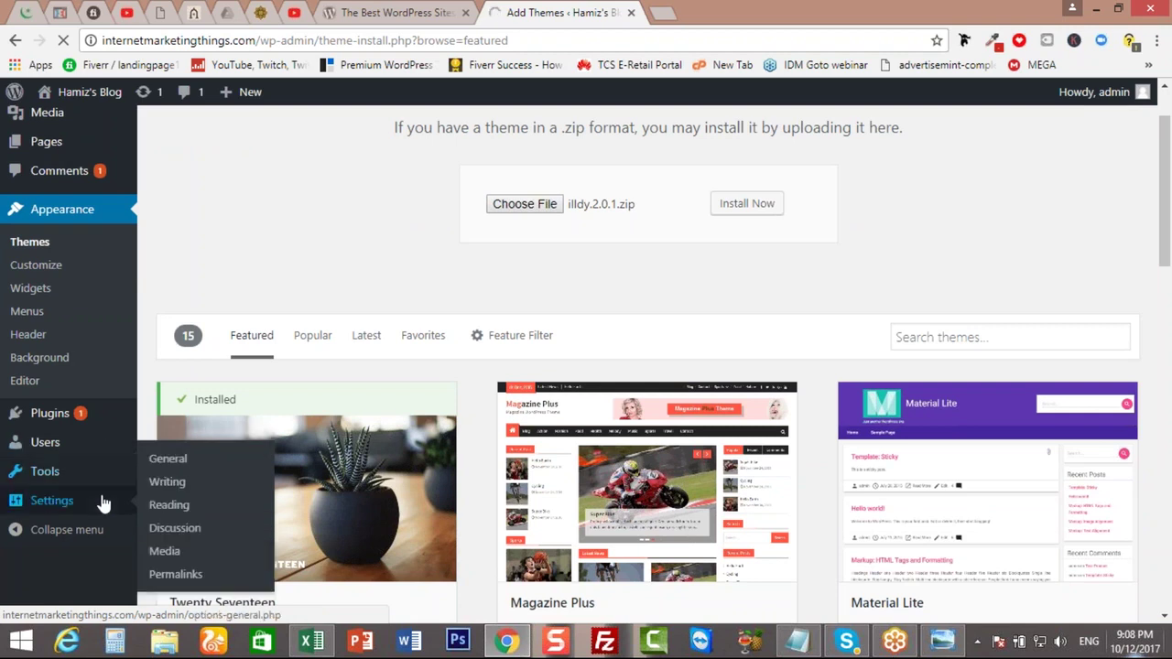
{"action": "right_click", "coordinate": [92, 442]}
{"action": "left_click", "coordinate": [138, 452]}
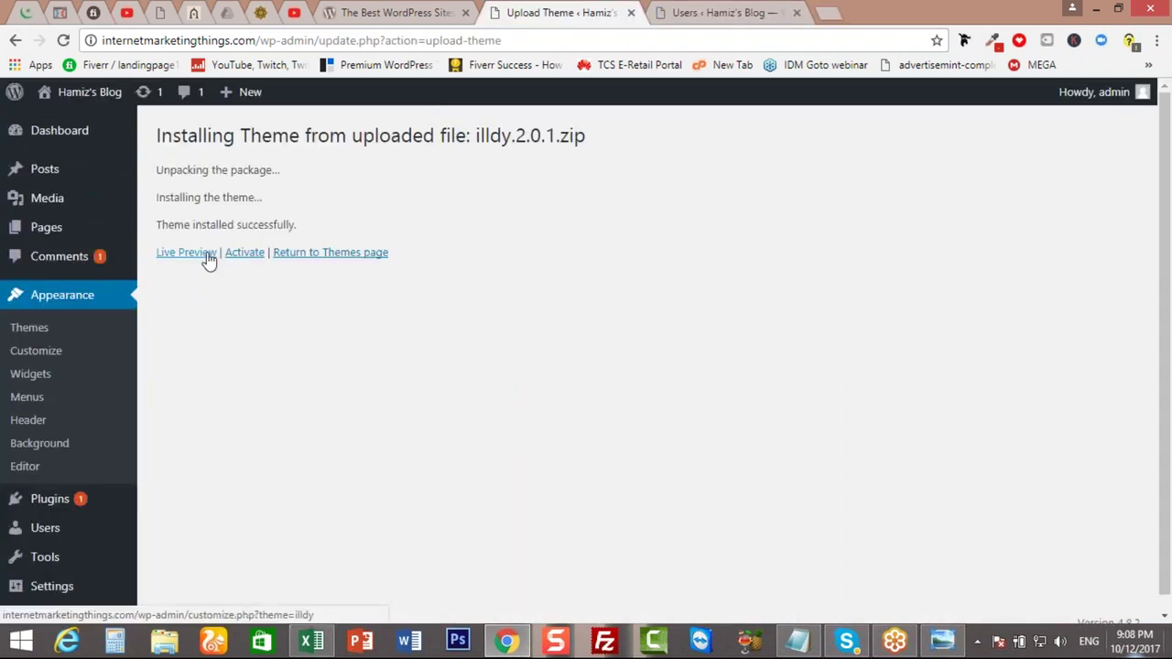
{"action": "left_click", "coordinate": [242, 259]}
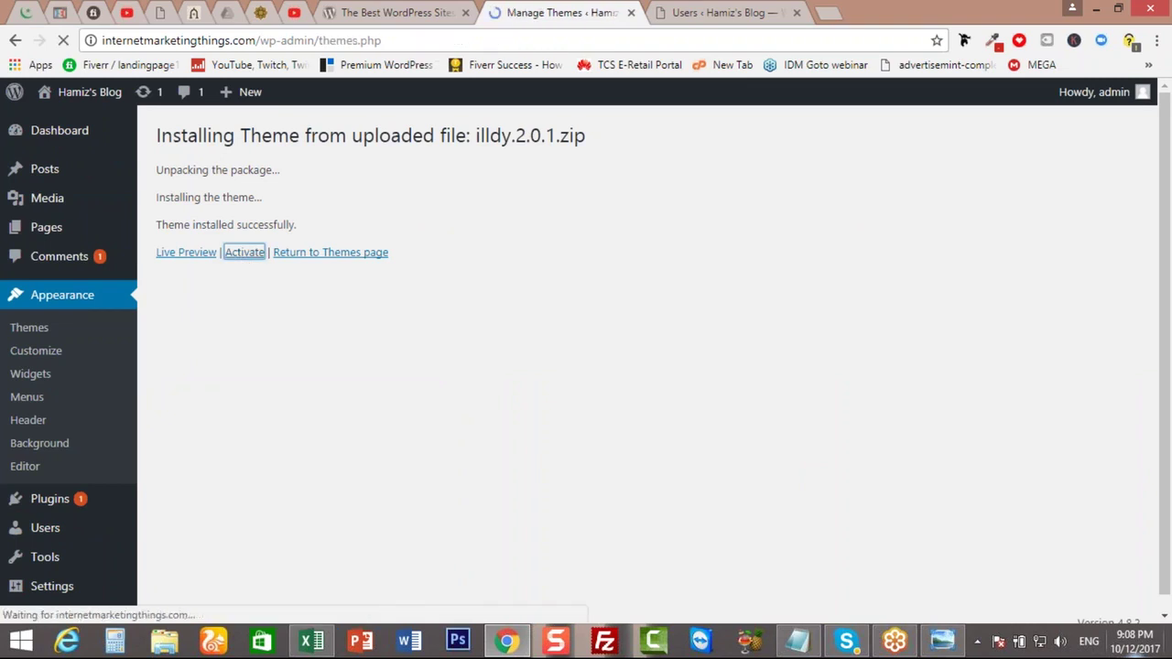
{"action": "left_click", "coordinate": [58, 122]}
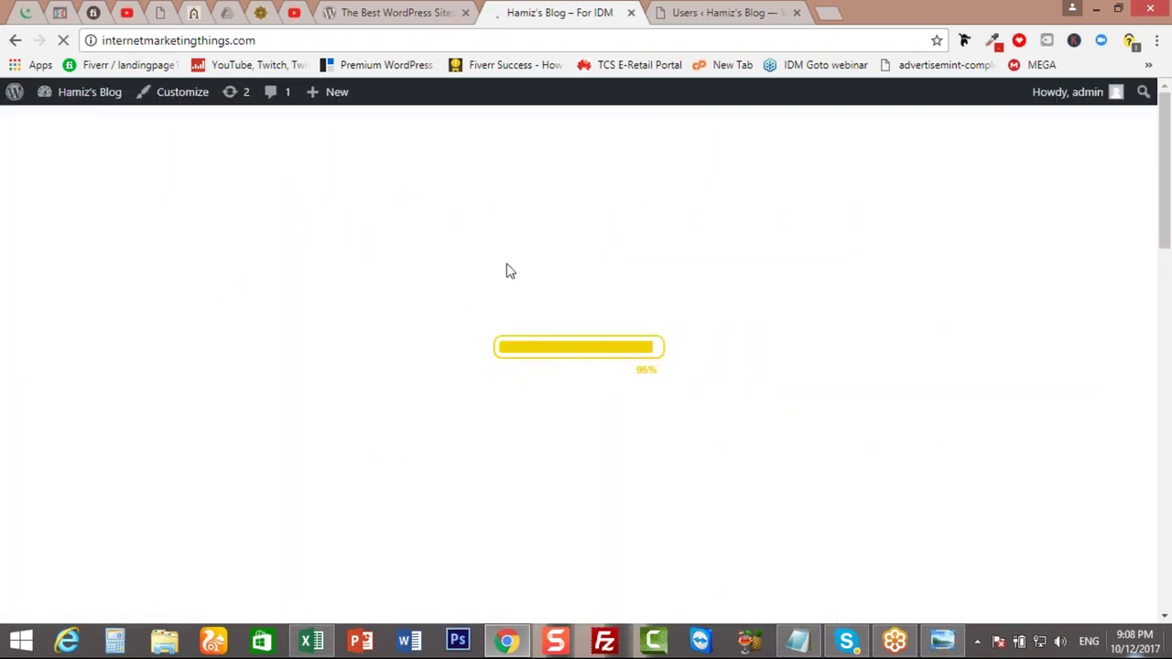
Browse the homepage in the Illdy theme and open the Sample Page.
{"action": "scroll", "coordinate": [506, 262], "scroll_direction": "down", "scroll_amount": 10}
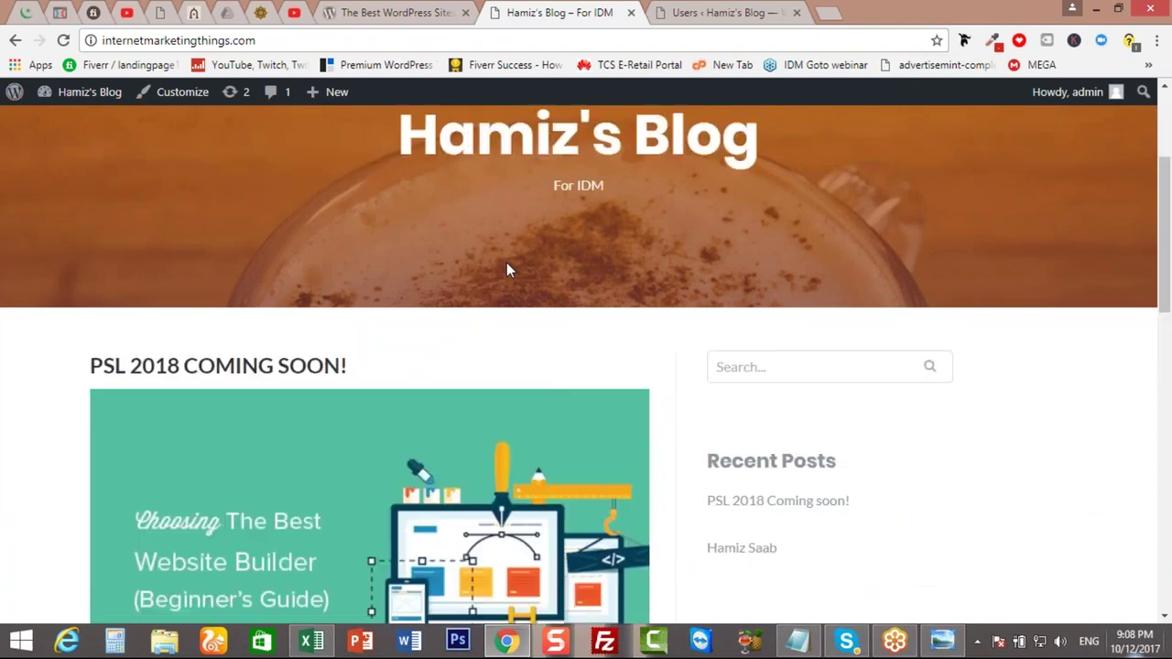
{"action": "scroll", "coordinate": [589, 378], "scroll_direction": "up", "scroll_amount": 10}
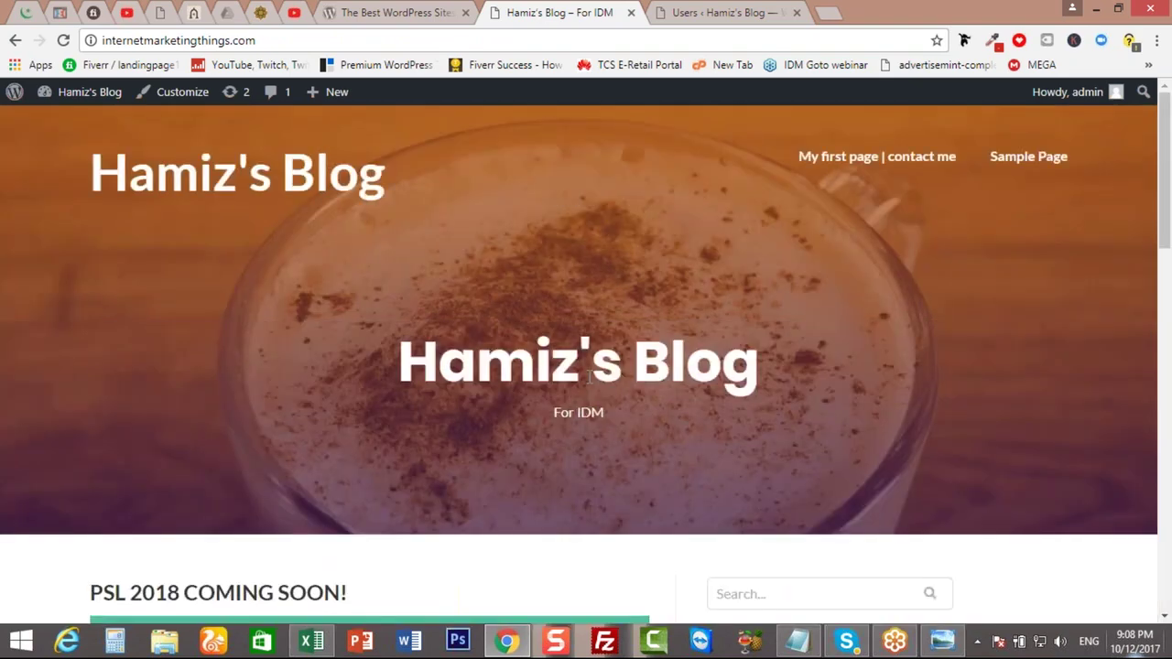
{"action": "scroll", "coordinate": [590, 378], "scroll_direction": "down", "scroll_amount": 10}
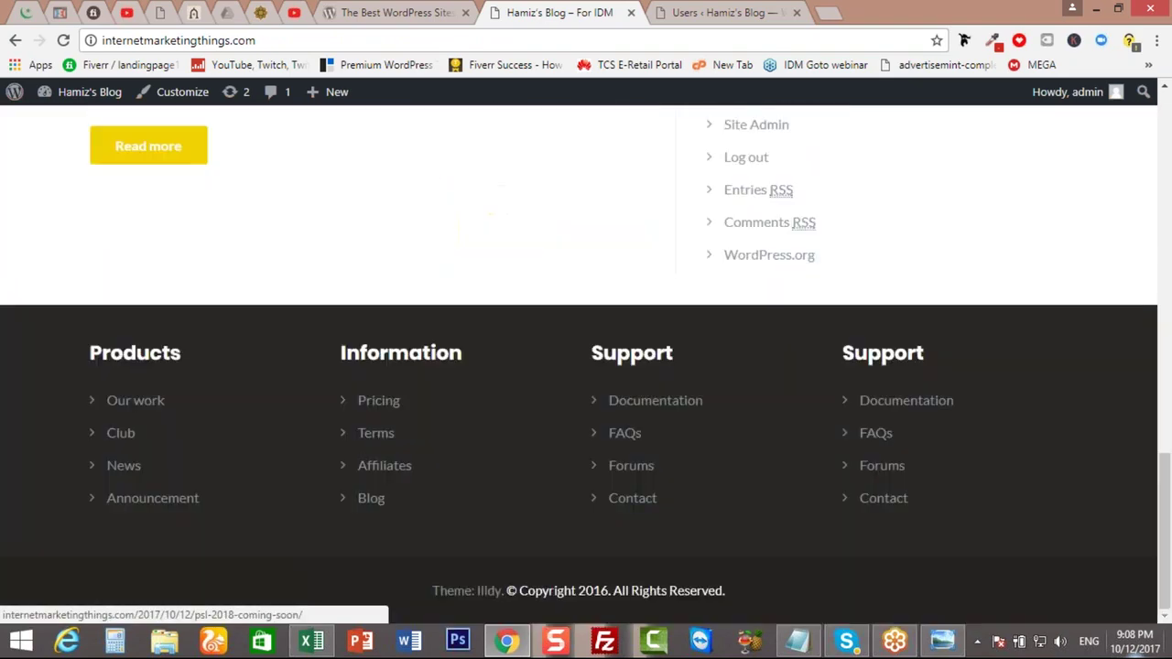
{"action": "scroll", "coordinate": [589, 378], "scroll_direction": "up", "scroll_amount": 5}
{"action": "scroll", "coordinate": [590, 378], "scroll_direction": "up", "scroll_amount": 5}
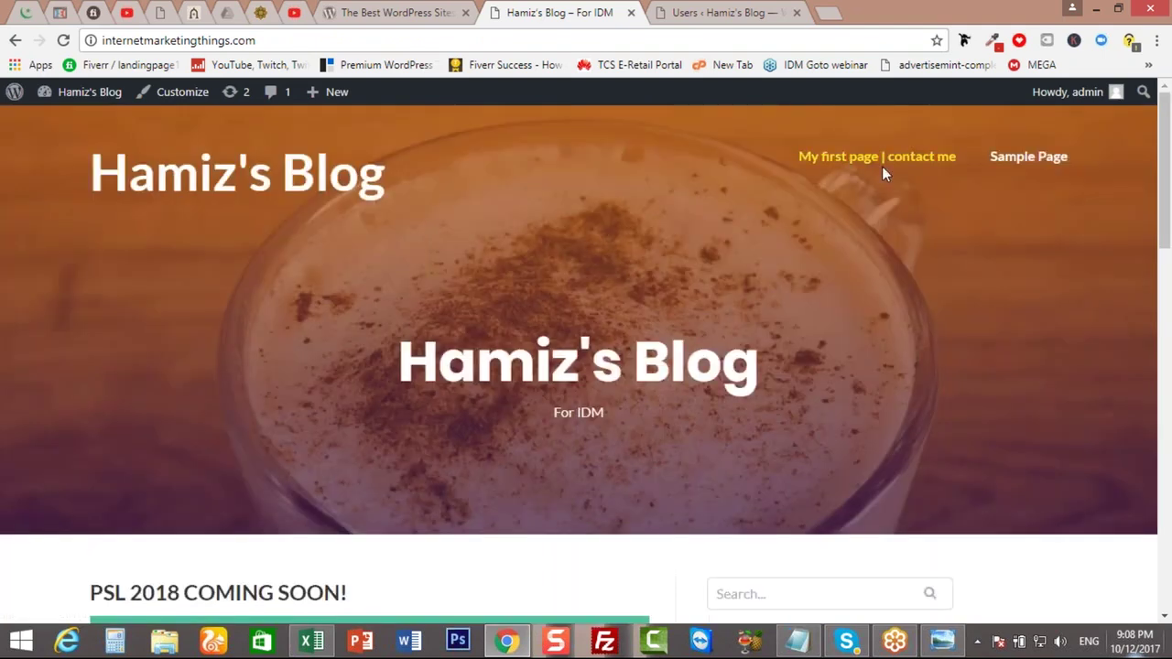
{"action": "scroll", "coordinate": [269, 217], "scroll_direction": "down", "scroll_amount": 10}
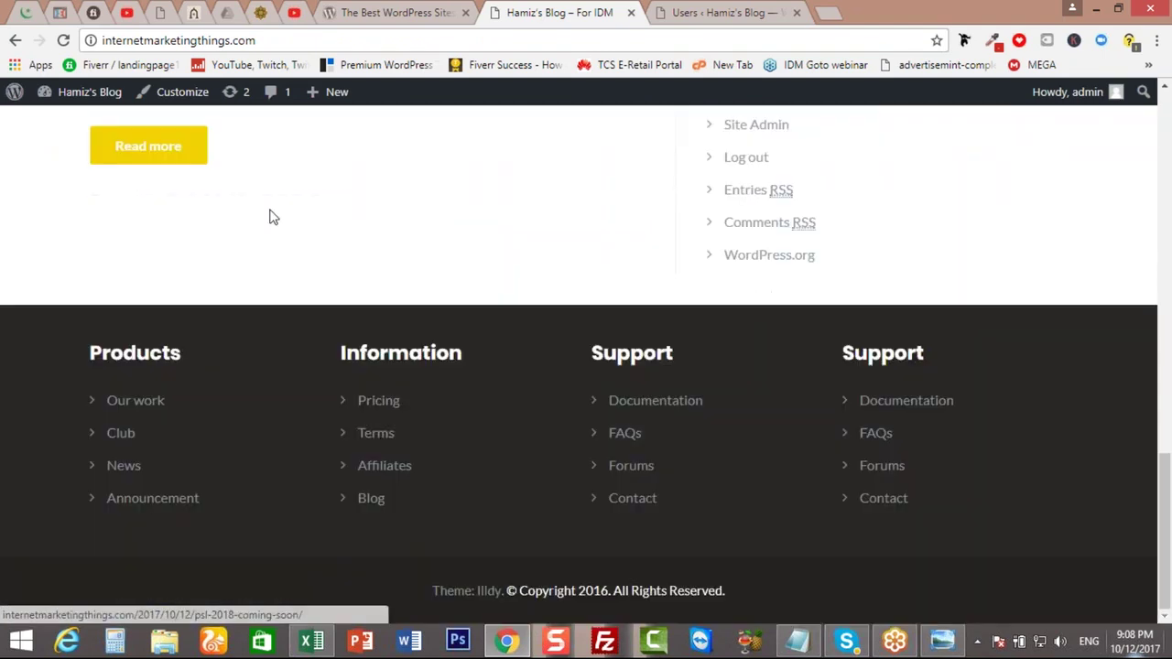
{"action": "scroll", "coordinate": [211, 403], "scroll_direction": "up", "scroll_amount": 5}
{"action": "scroll", "coordinate": [211, 403], "scroll_direction": "up", "scroll_amount": 5}
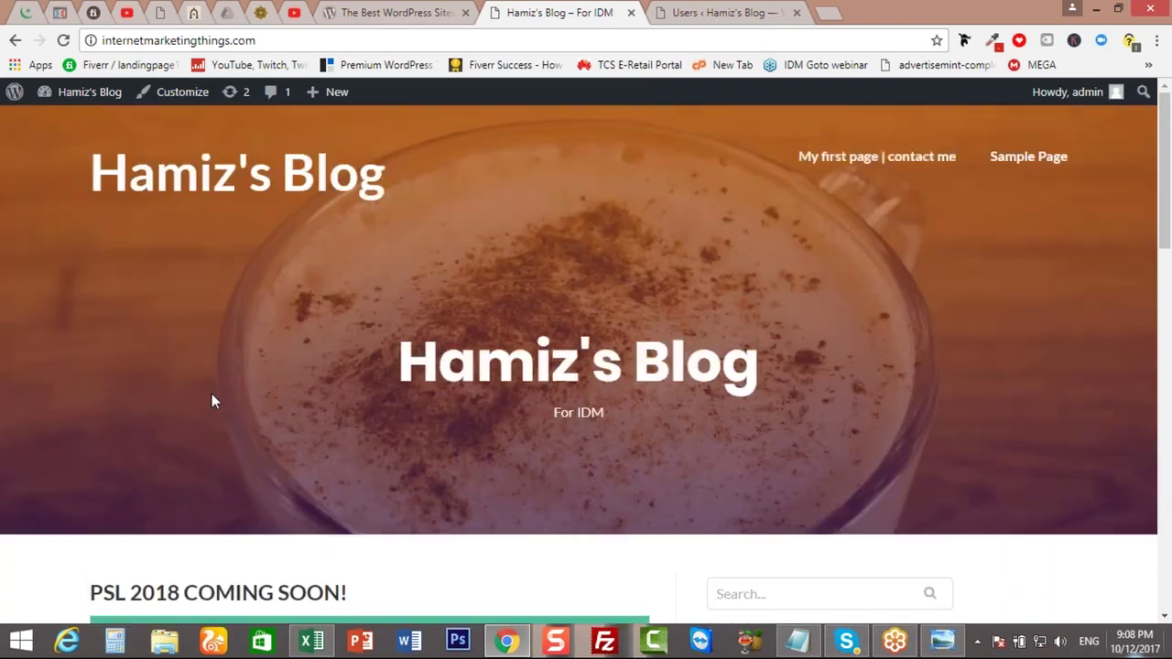
{"action": "left_click", "coordinate": [946, 160]}
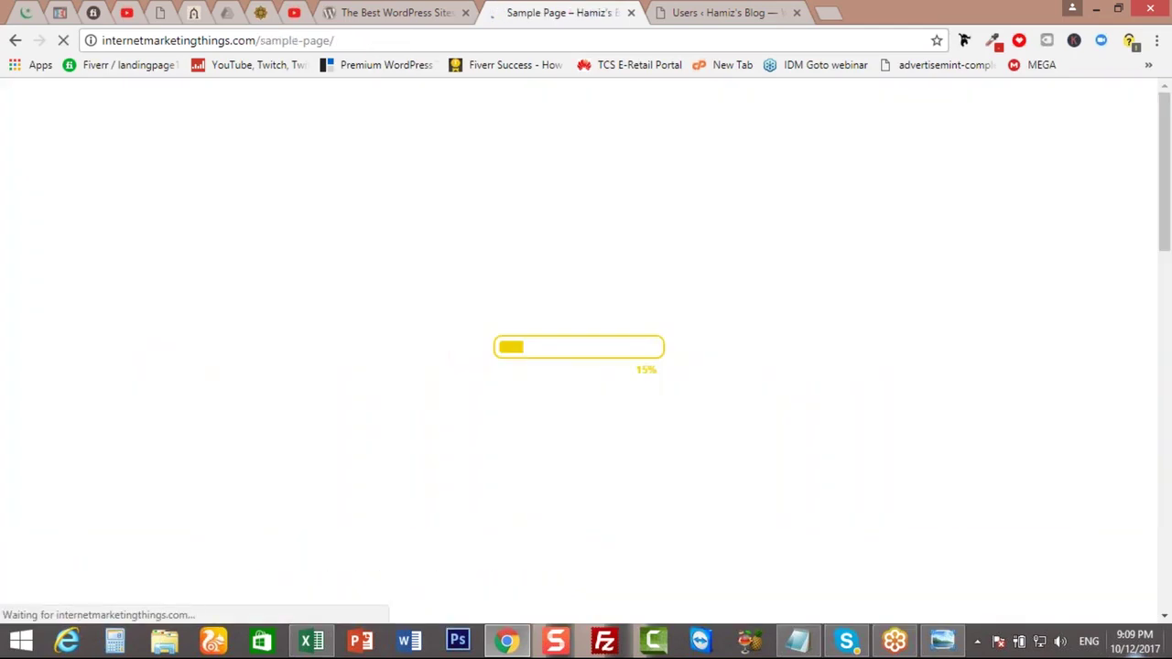
{"action": "scroll", "coordinate": [586, 366], "scroll_direction": "up", "scroll_amount": 3}
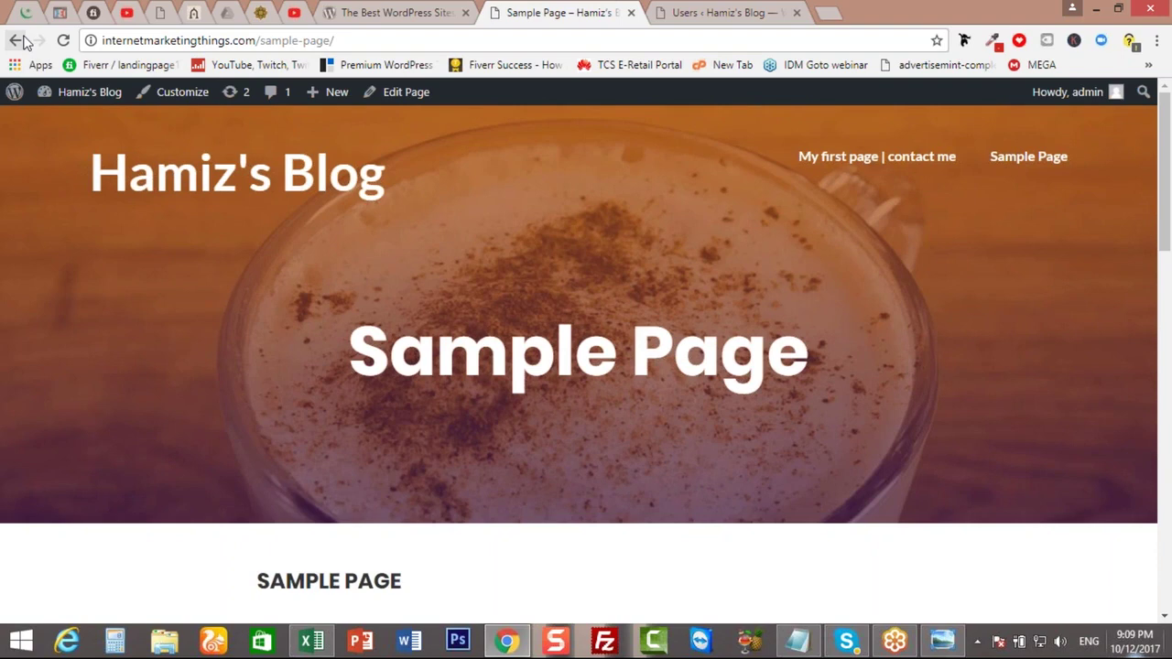
Switch between the Users admin and Sample Page tabs, then start adding a new user.
{"action": "left_click", "coordinate": [682, 11]}
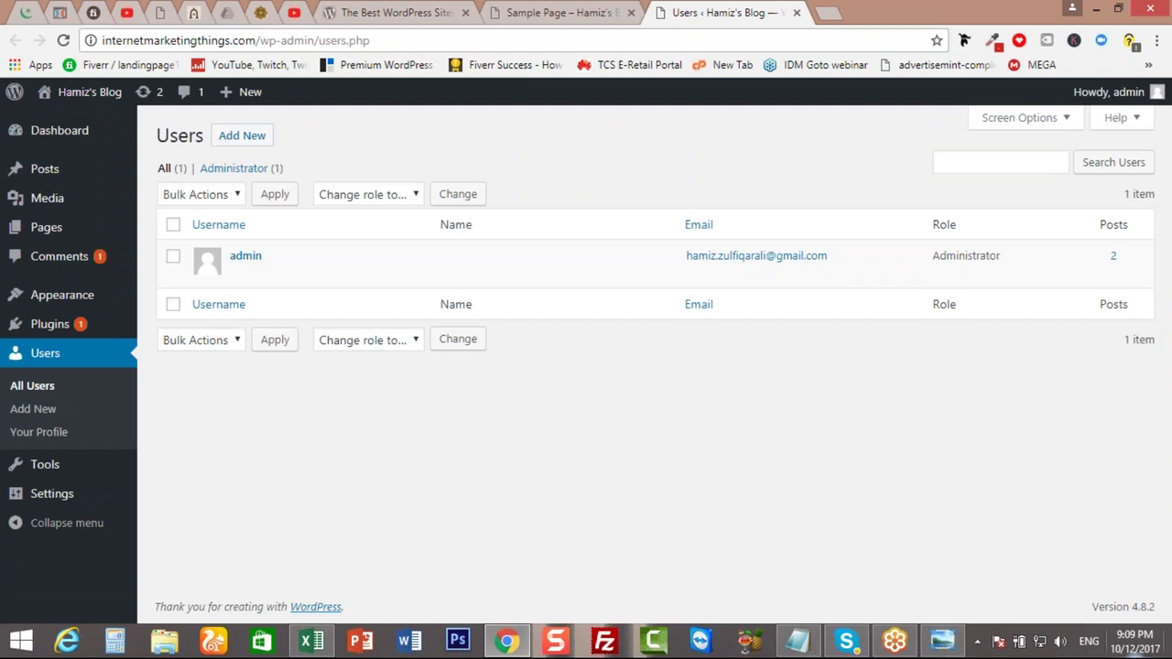
{"action": "left_click", "coordinate": [554, 13]}
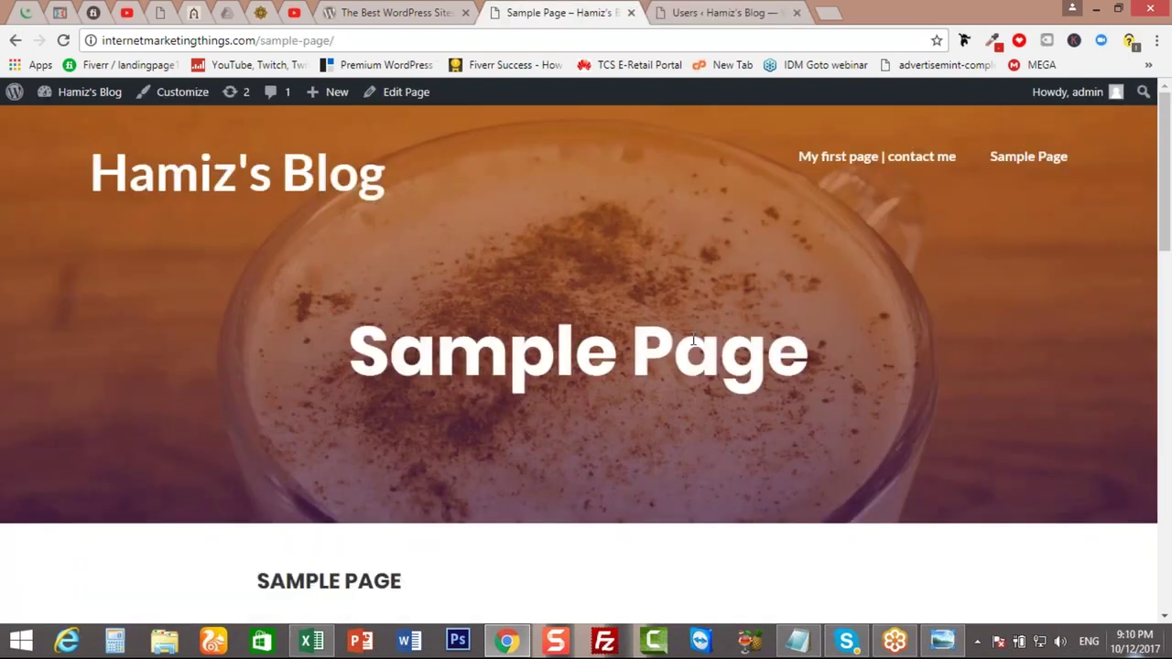
{"action": "scroll", "coordinate": [709, 341], "scroll_direction": "down", "scroll_amount": 2}
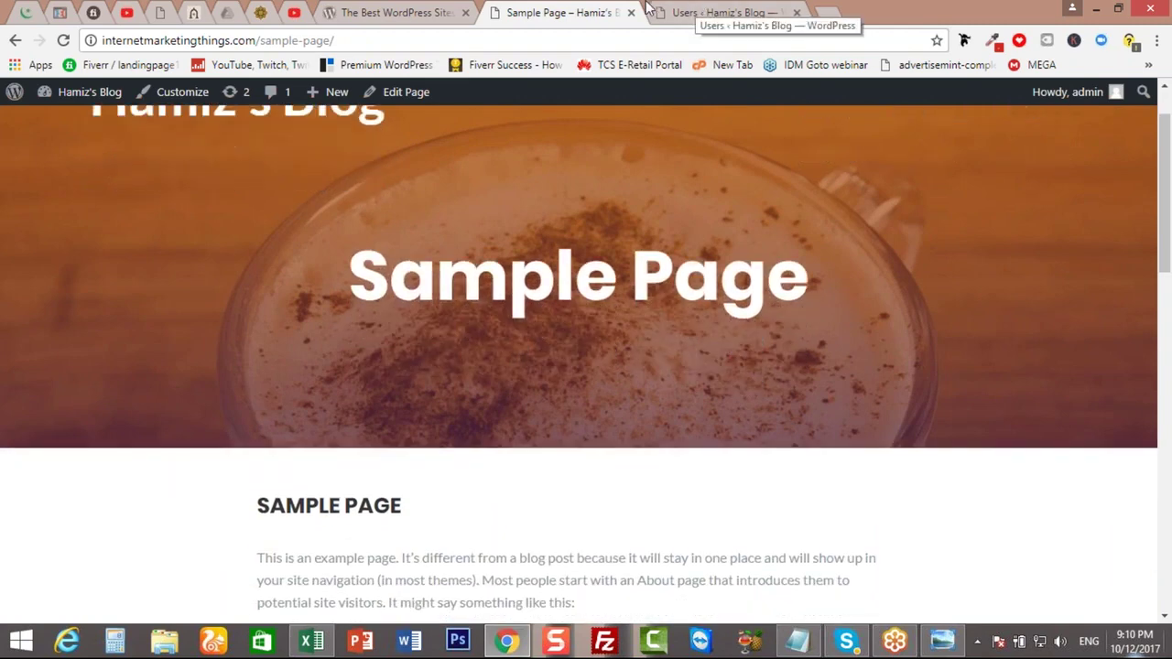
{"action": "left_click", "coordinate": [719, 13]}
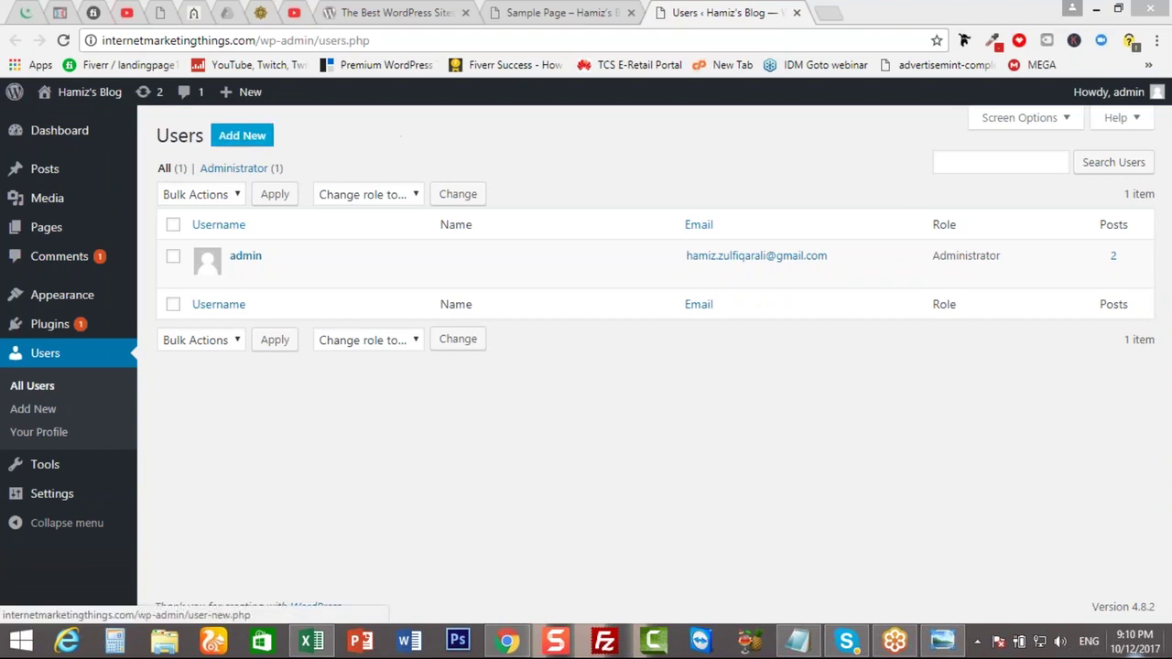
{"action": "left_click", "coordinate": [242, 136]}
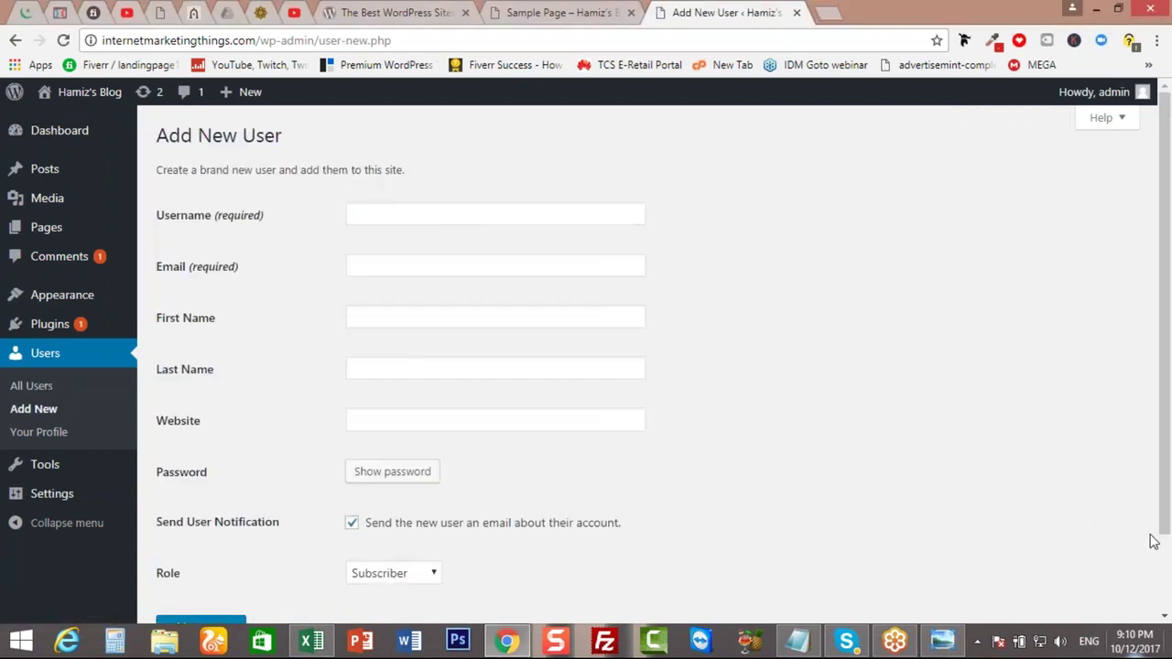
Enter the new user's username and e-mail address.
{"action": "left_click", "coordinate": [494, 214]}
{"action": "key", "text": "Tab"}
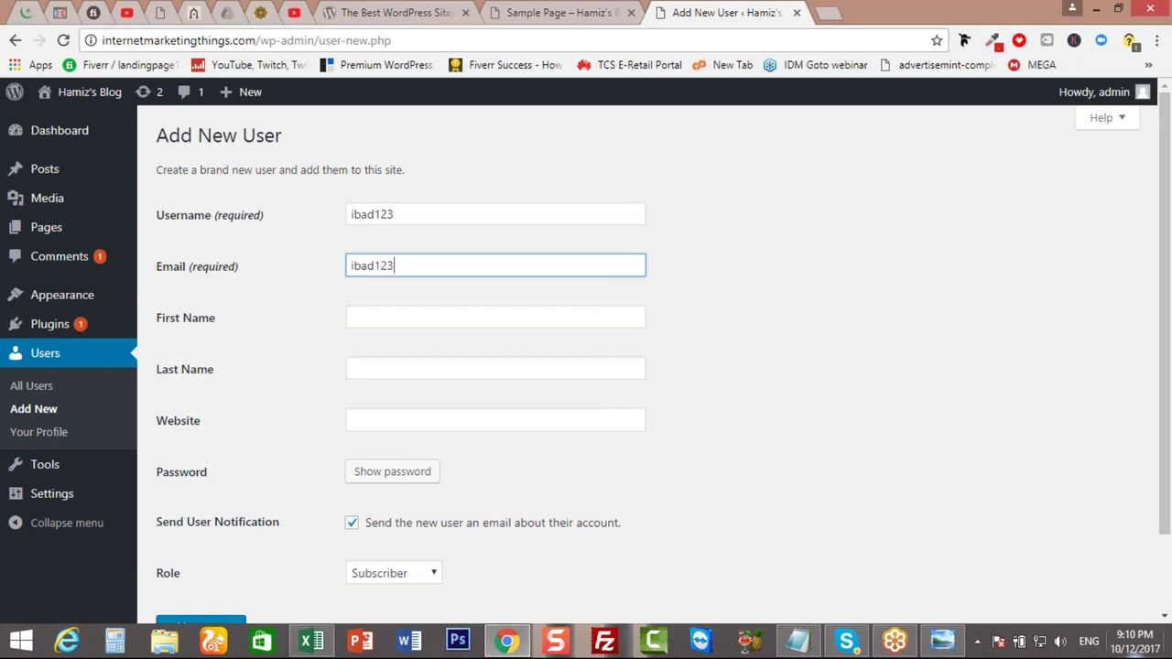
{"action": "type", "text": "com"}
{"action": "left_click", "coordinate": [474, 311]}
Type the new user's full name into the first name field.
{"action": "left_click", "coordinate": [474, 315]}
{"action": "key", "text": "Caps_Lock"}
{"action": "left_click", "coordinate": [474, 368]}
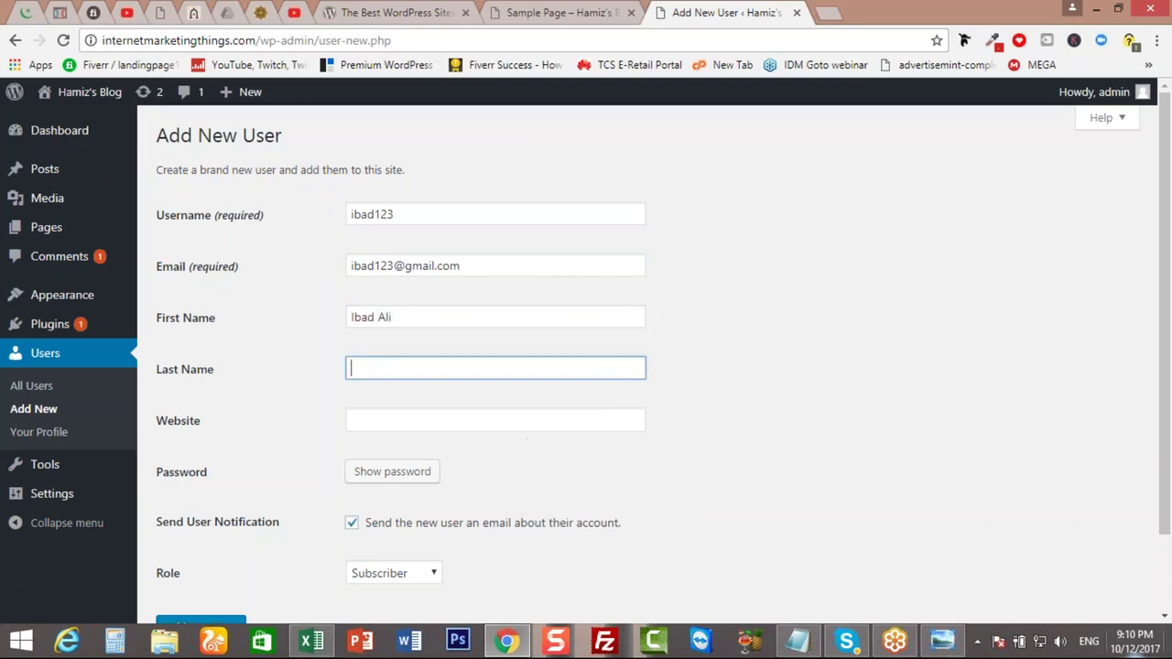
Move the surname out of the first name field into the last name field.
{"action": "left_click", "coordinate": [476, 324]}
{"action": "key", "text": "Caps_Lock"}
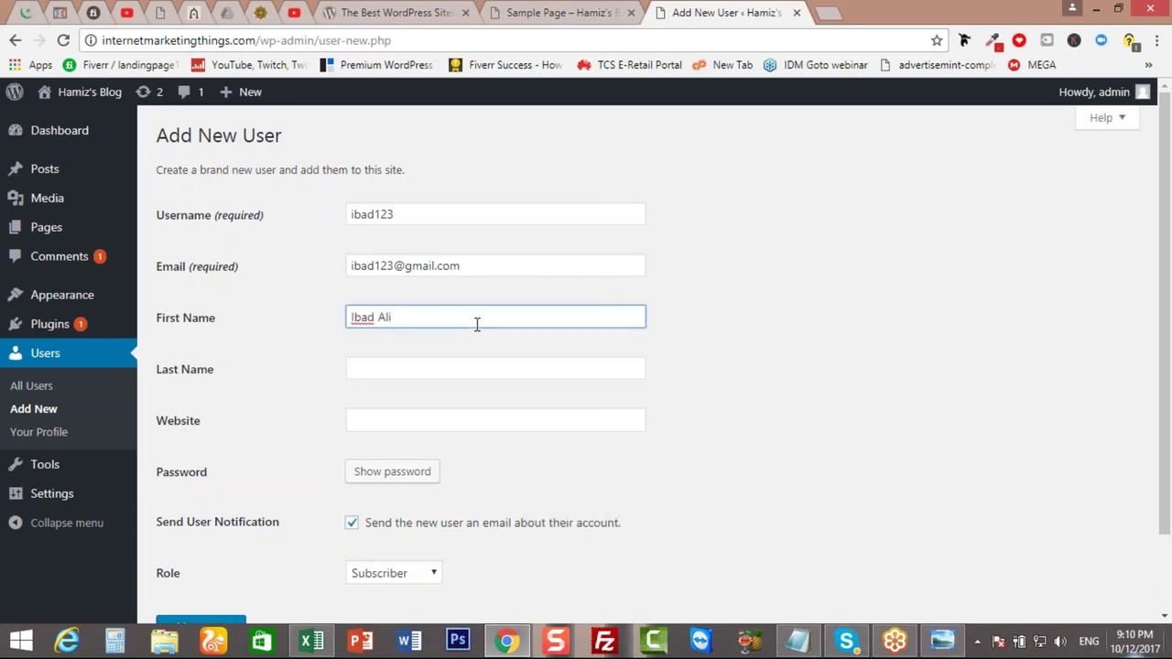
{"action": "key", "text": "BackSpace"}
{"action": "key", "text": "BackSpace"}
{"action": "key", "text": "BackSpace"}
{"action": "key", "text": "BackSpace"}
{"action": "key", "text": "Tab"}
{"action": "type", "text": "A"}
{"action": "key", "text": "Caps_Lock"}
{"action": "type", "text": "li"}
{"action": "left_click", "coordinate": [494, 420]}
Set a custom weak password for the new user and confirm using it.
{"action": "key", "text": "Tab"}
{"action": "left_click", "coordinate": [438, 472]}
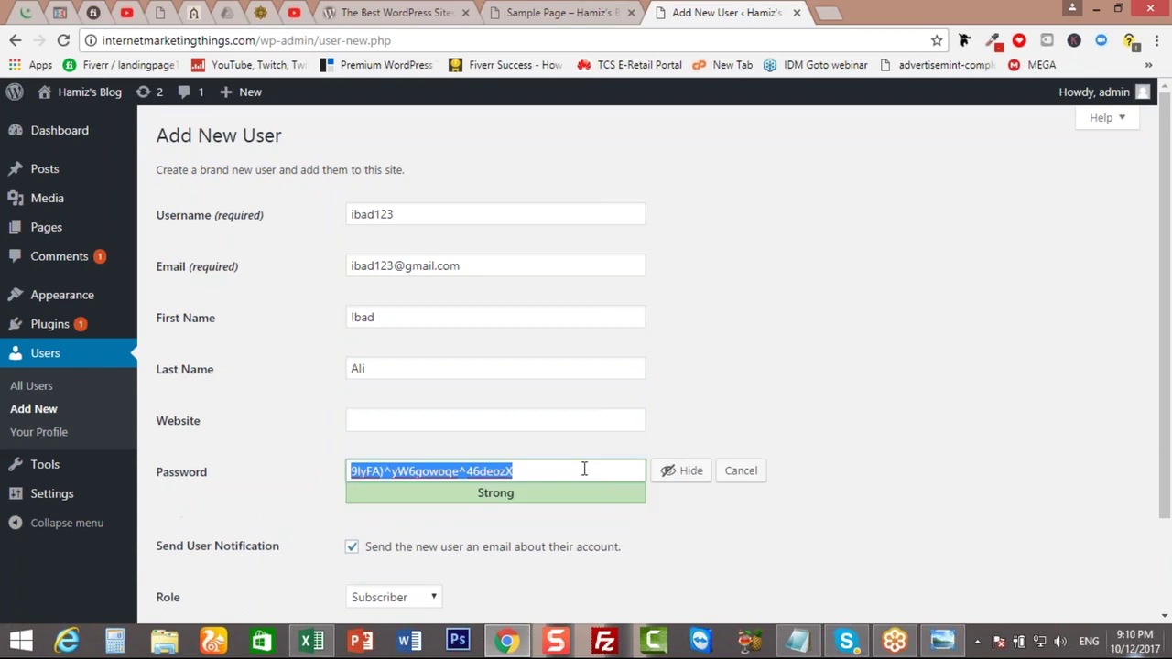
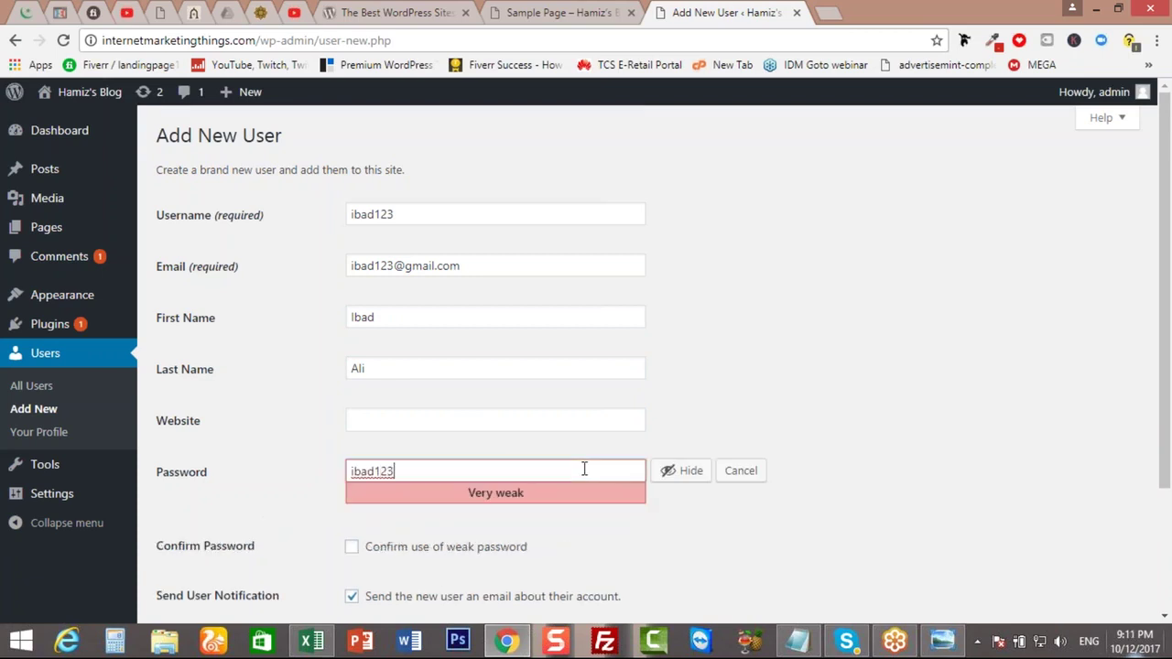
{"action": "scroll", "coordinate": [584, 469], "scroll_direction": "down", "scroll_amount": 1}
{"action": "scroll", "coordinate": [582, 470], "scroll_direction": "down", "scroll_amount": 3}
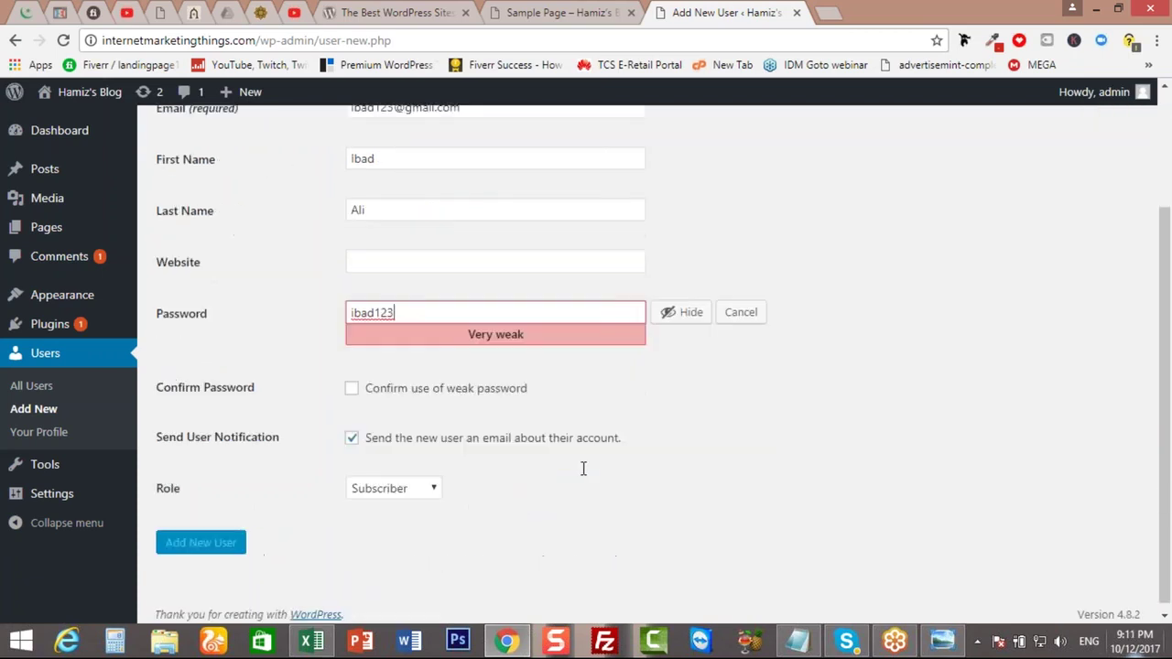
{"action": "left_click", "coordinate": [353, 381]}
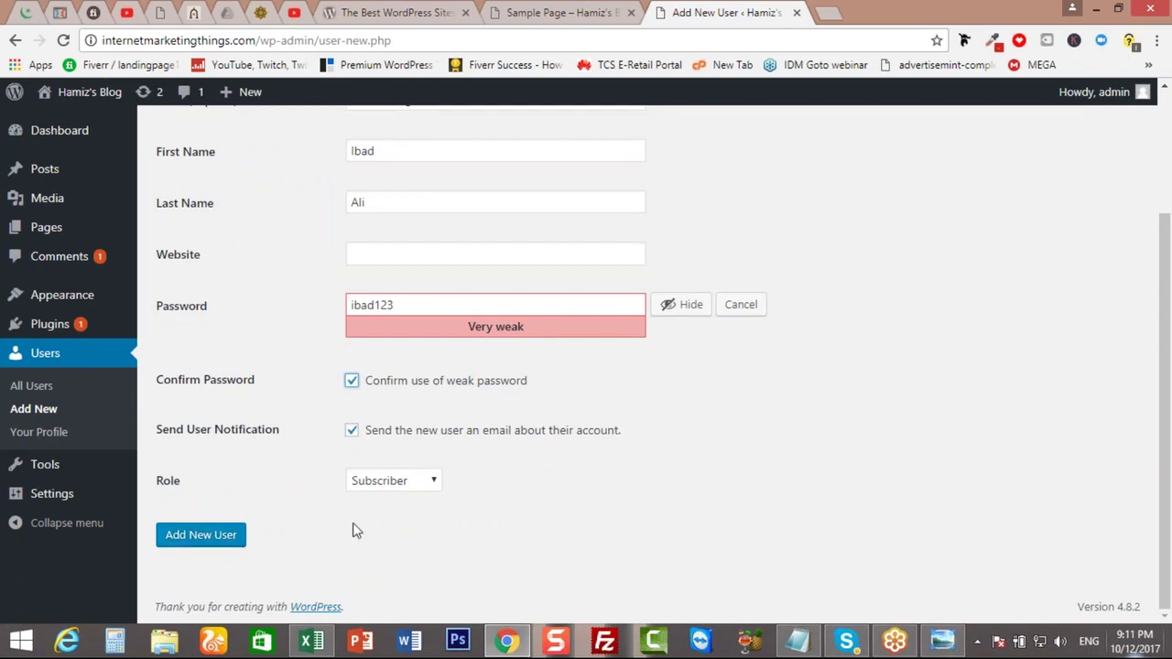
{"action": "scroll", "coordinate": [357, 529], "scroll_direction": "up", "scroll_amount": 2}
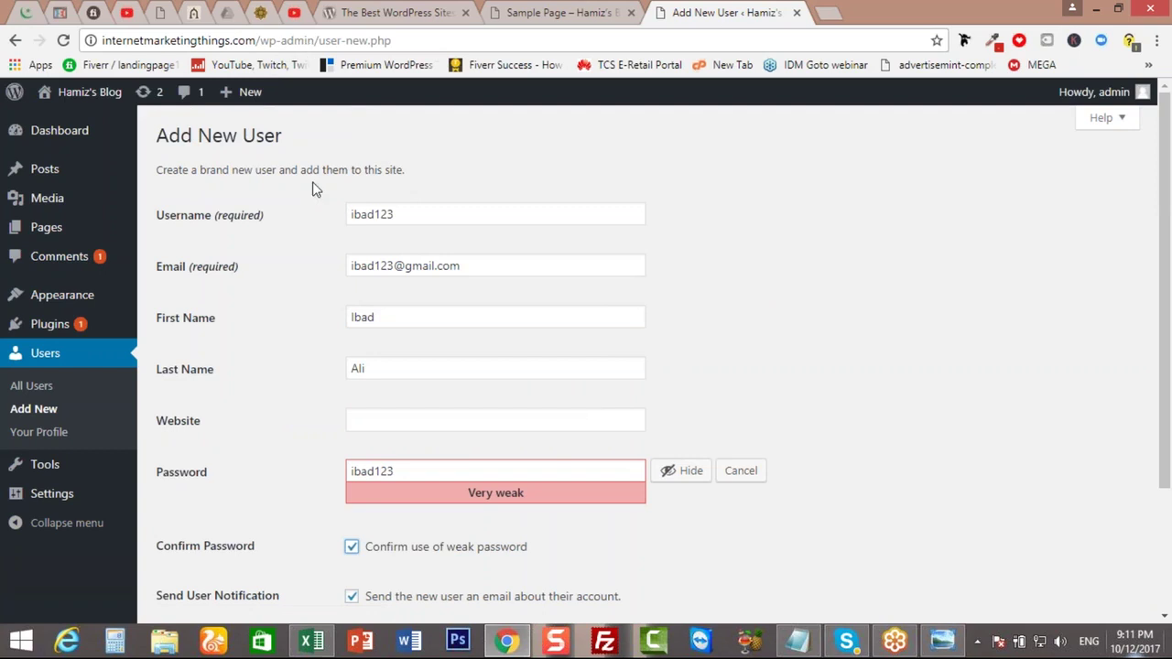
{"action": "double_click", "coordinate": [366, 211]}
{"action": "left_click", "coordinate": [367, 467]}
{"action": "double_click", "coordinate": [366, 469]}
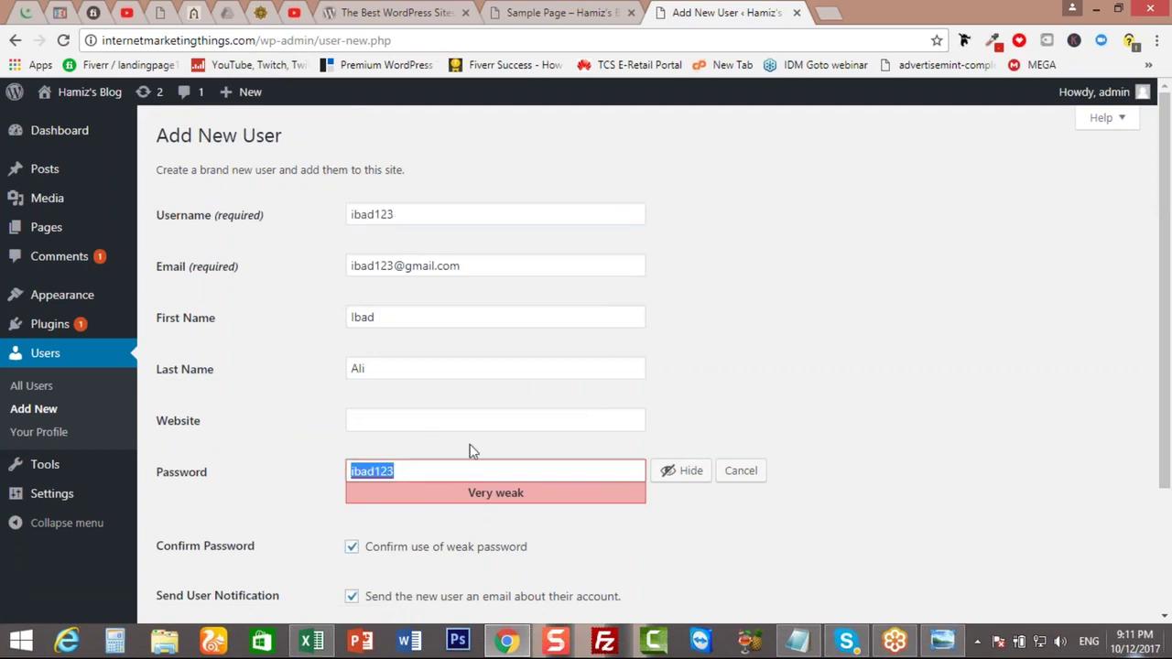
{"action": "left_click", "coordinate": [730, 416]}
Check the Role list, keeping Subscriber, then head to Your Profile.
{"action": "scroll", "coordinate": [729, 416], "scroll_direction": "down", "scroll_amount": 2}
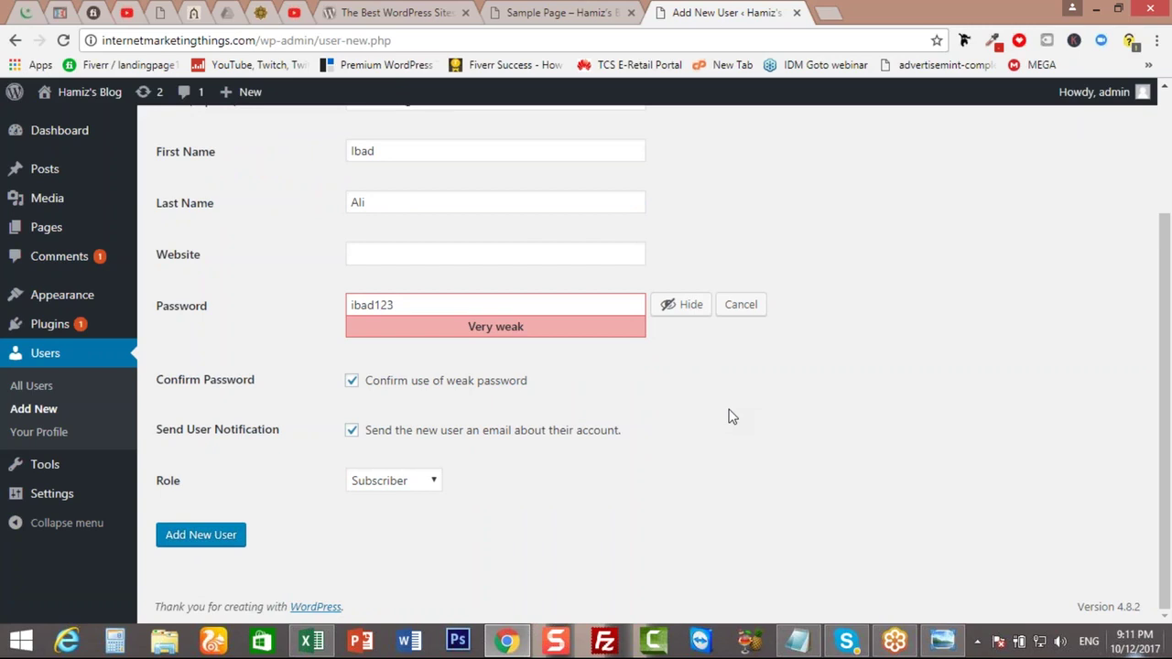
{"action": "left_click", "coordinate": [397, 485]}
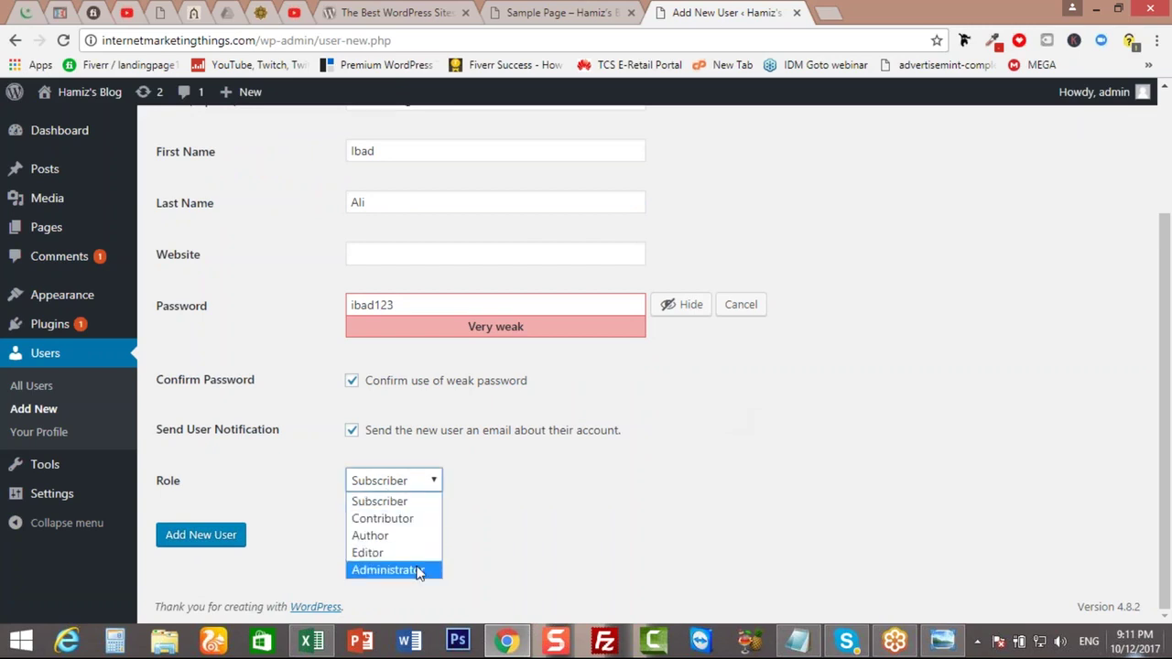
{"action": "left_click", "coordinate": [540, 529]}
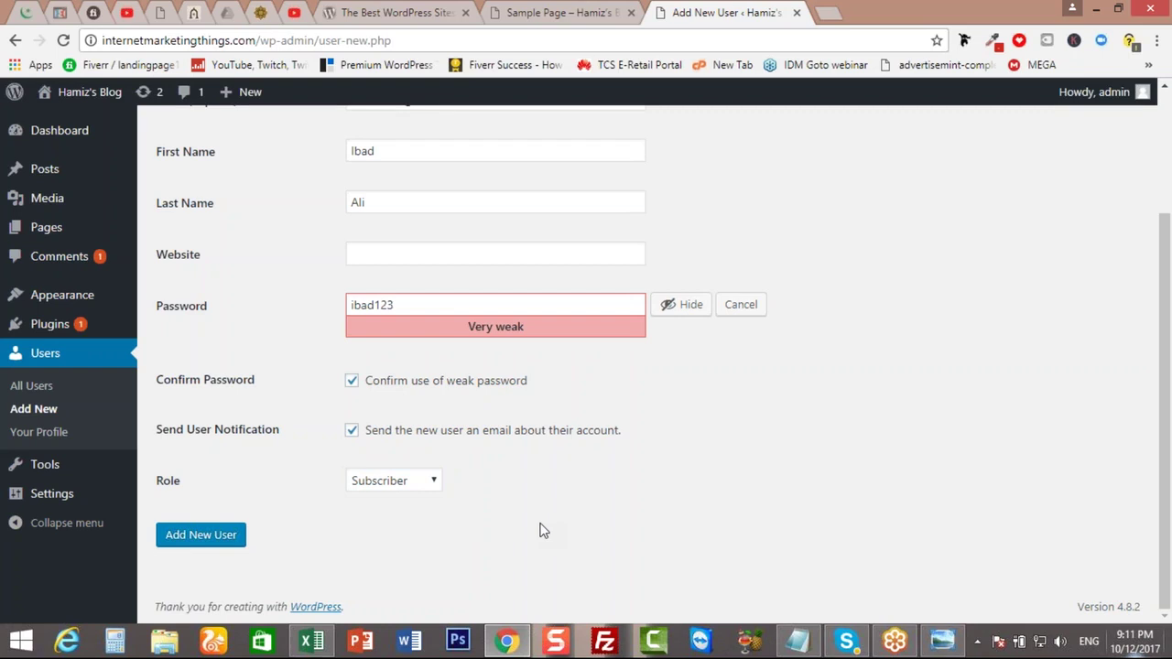
{"action": "left_click", "coordinate": [426, 485]}
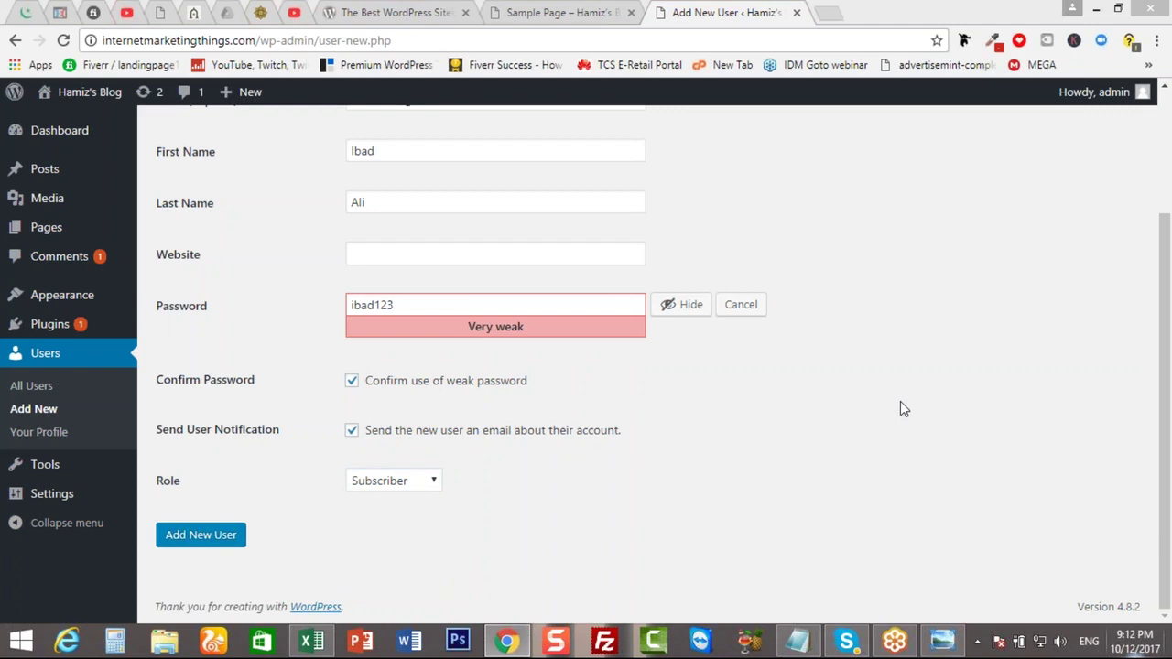
{"action": "left_click", "coordinate": [966, 395]}
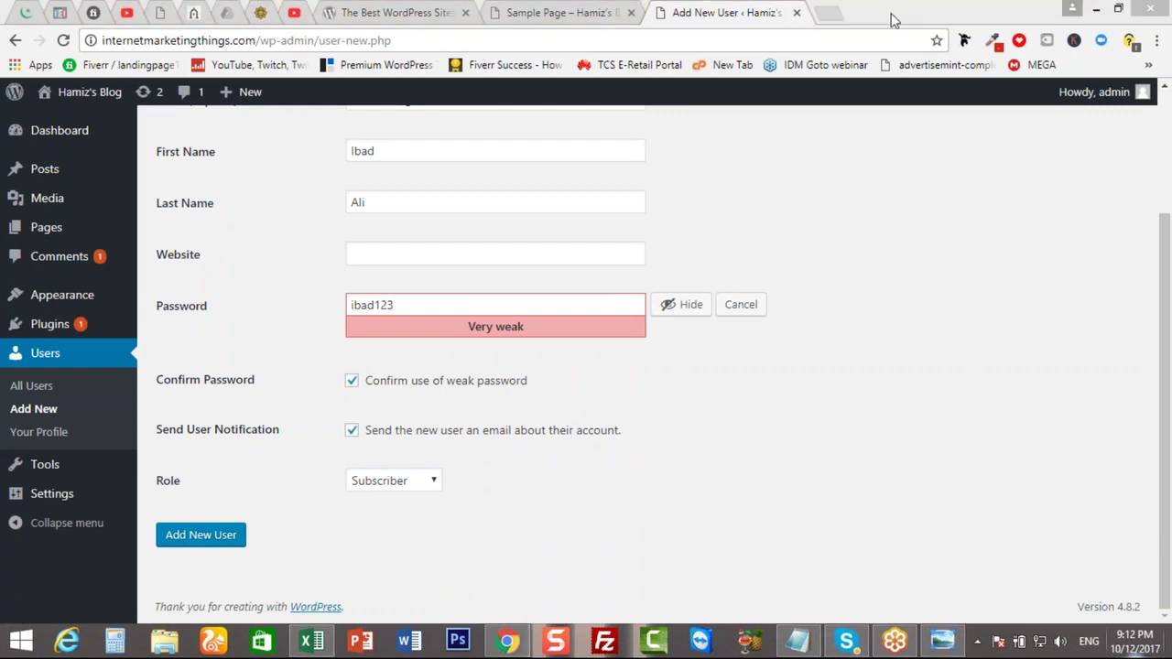
{"action": "left_click", "coordinate": [915, 268]}
{"action": "scroll", "coordinate": [914, 268], "scroll_direction": "up", "scroll_amount": 3}
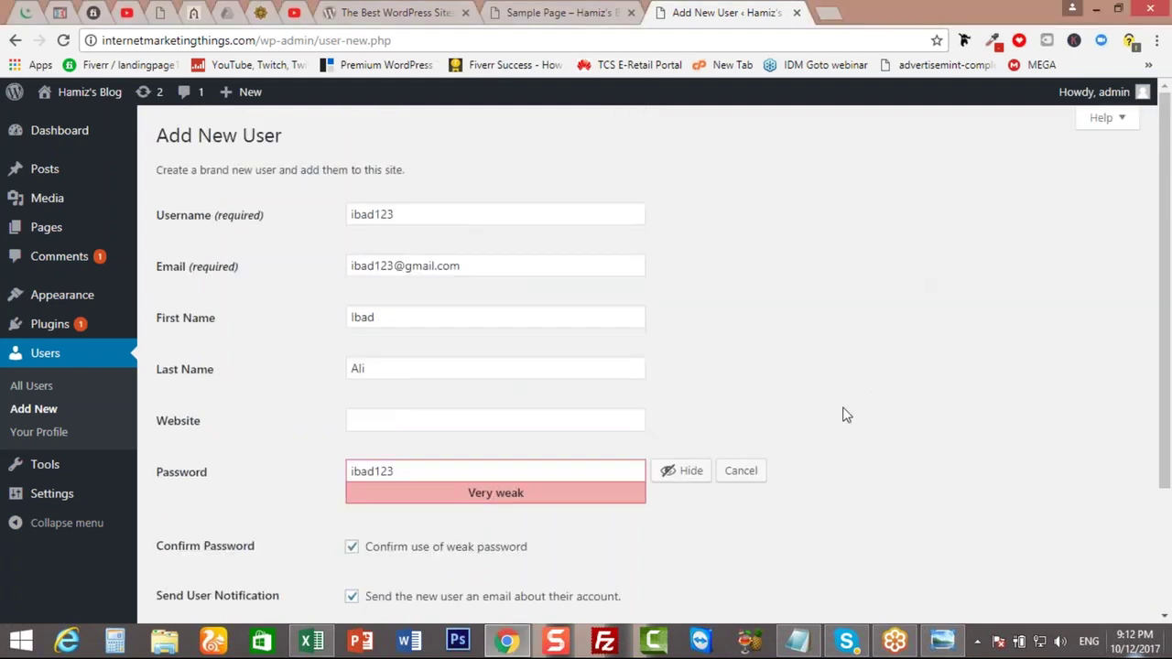
{"action": "scroll", "coordinate": [844, 414], "scroll_direction": "down", "scroll_amount": 3}
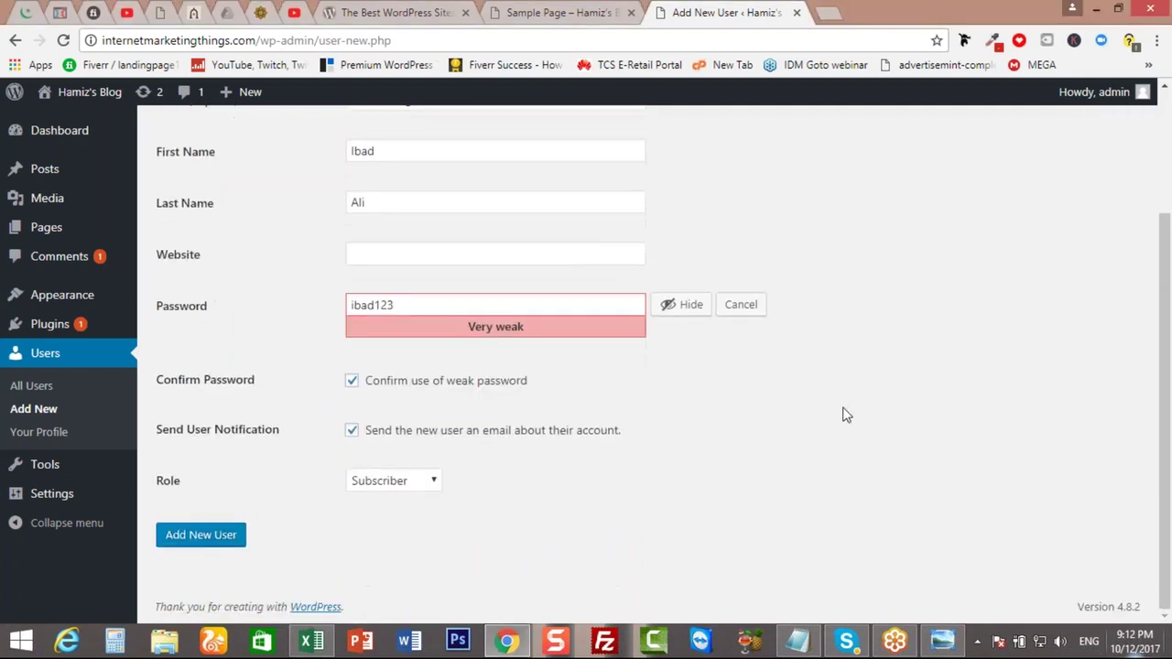
{"action": "left_click", "coordinate": [25, 432]}
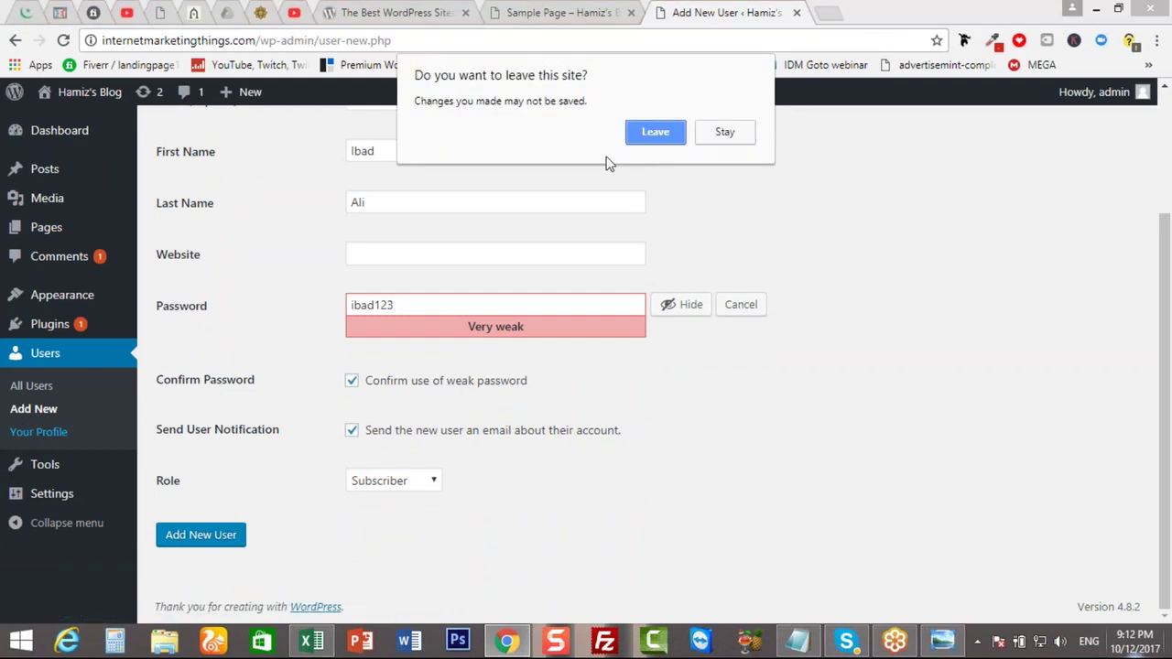
Leave the form, try Light, Blue, Sunrise, Ocean, Midnight and Ectoplasm schemes, ending on Coffee.
{"action": "left_click", "coordinate": [657, 130]}
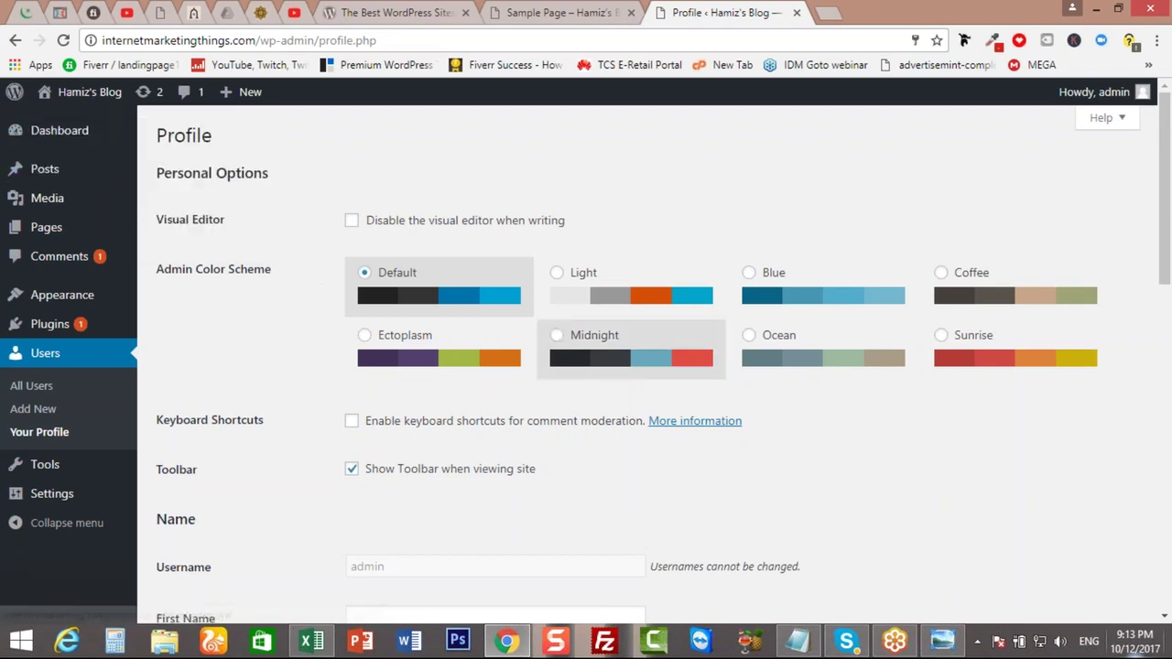
{"action": "left_click", "coordinate": [650, 284]}
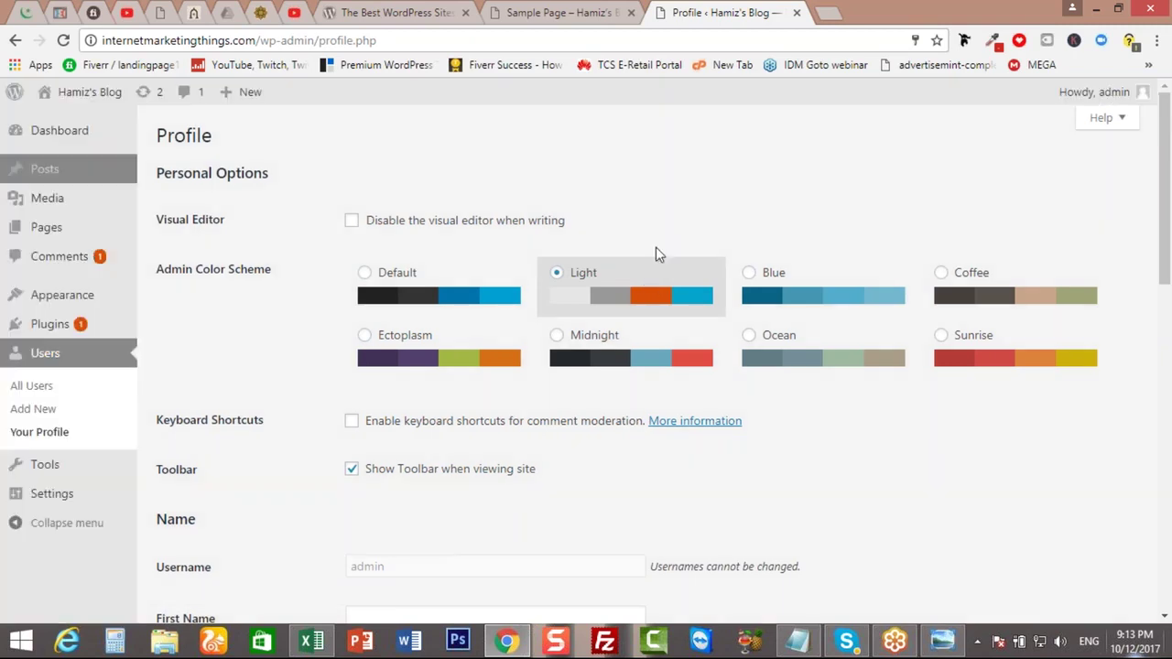
{"action": "left_click", "coordinate": [815, 292]}
{"action": "left_click", "coordinate": [946, 302]}
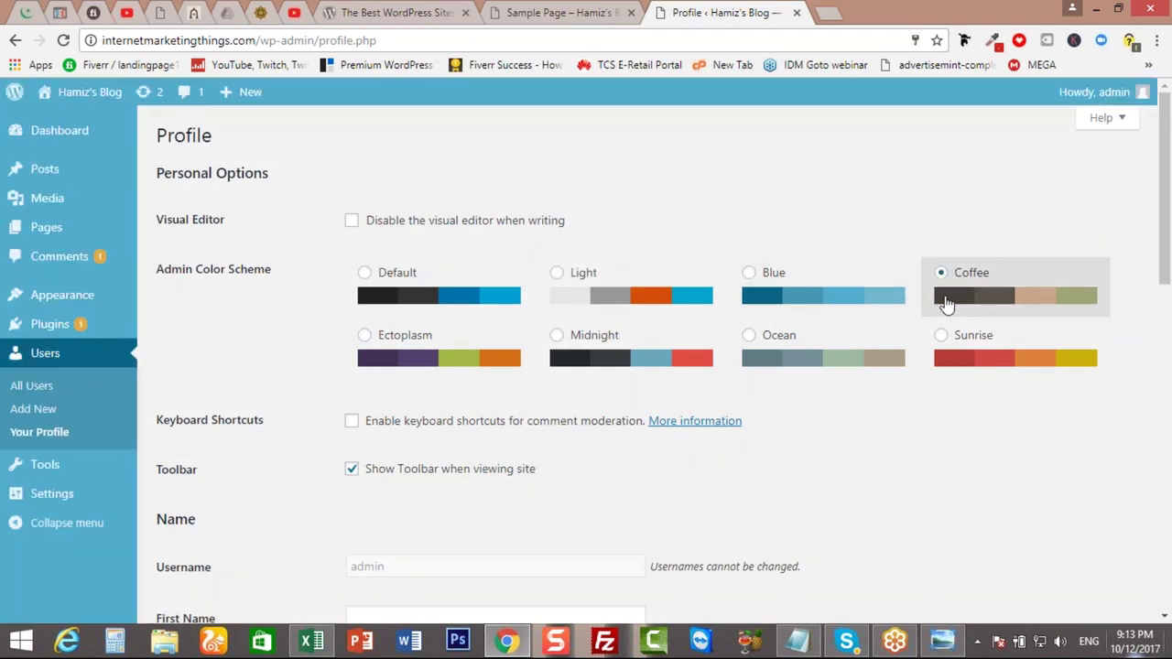
{"action": "left_click", "coordinate": [948, 379]}
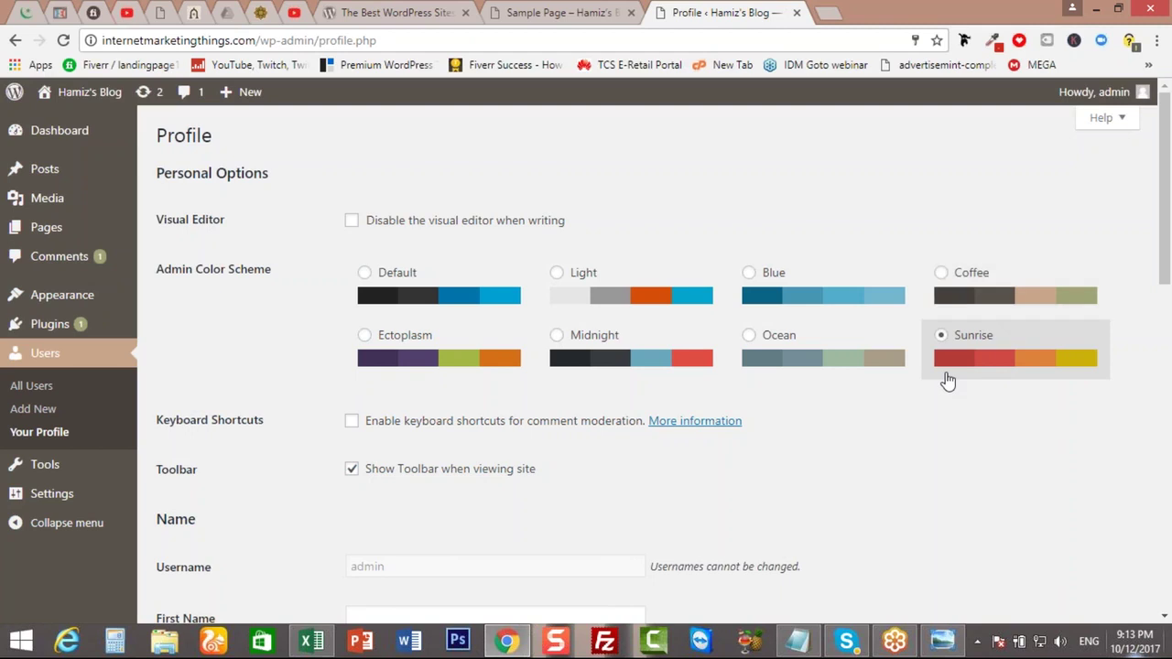
{"action": "left_click", "coordinate": [858, 375]}
{"action": "left_click", "coordinate": [628, 360]}
{"action": "left_click", "coordinate": [494, 353]}
{"action": "left_click", "coordinate": [588, 311]}
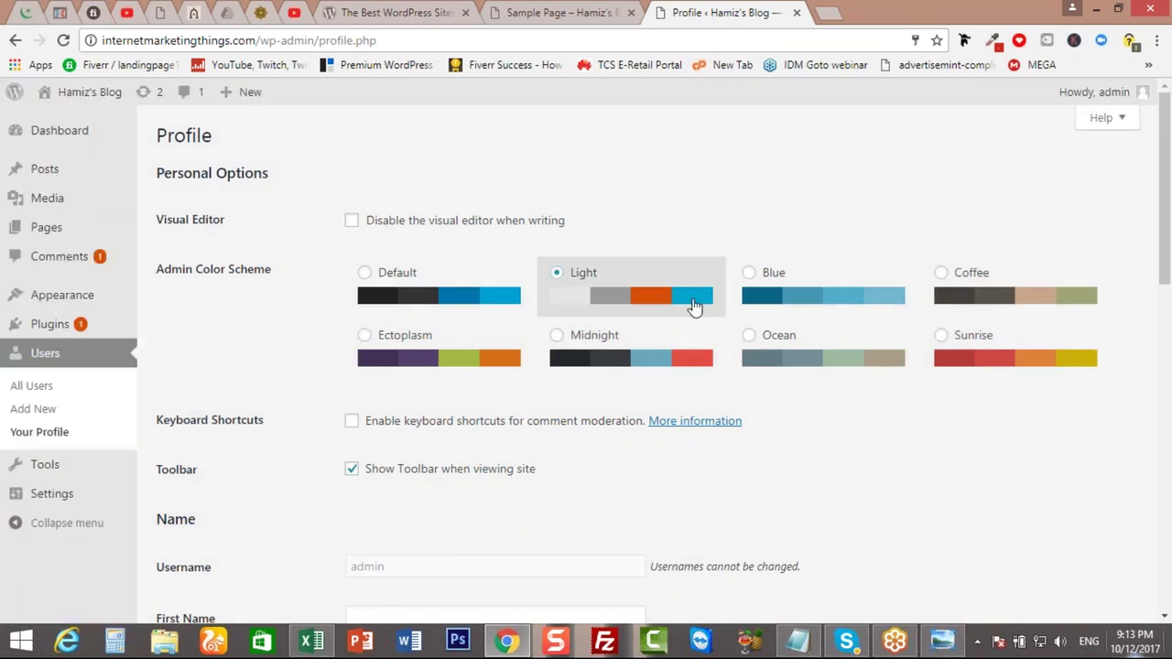
{"action": "left_click", "coordinate": [777, 308]}
{"action": "left_click", "coordinate": [975, 305]}
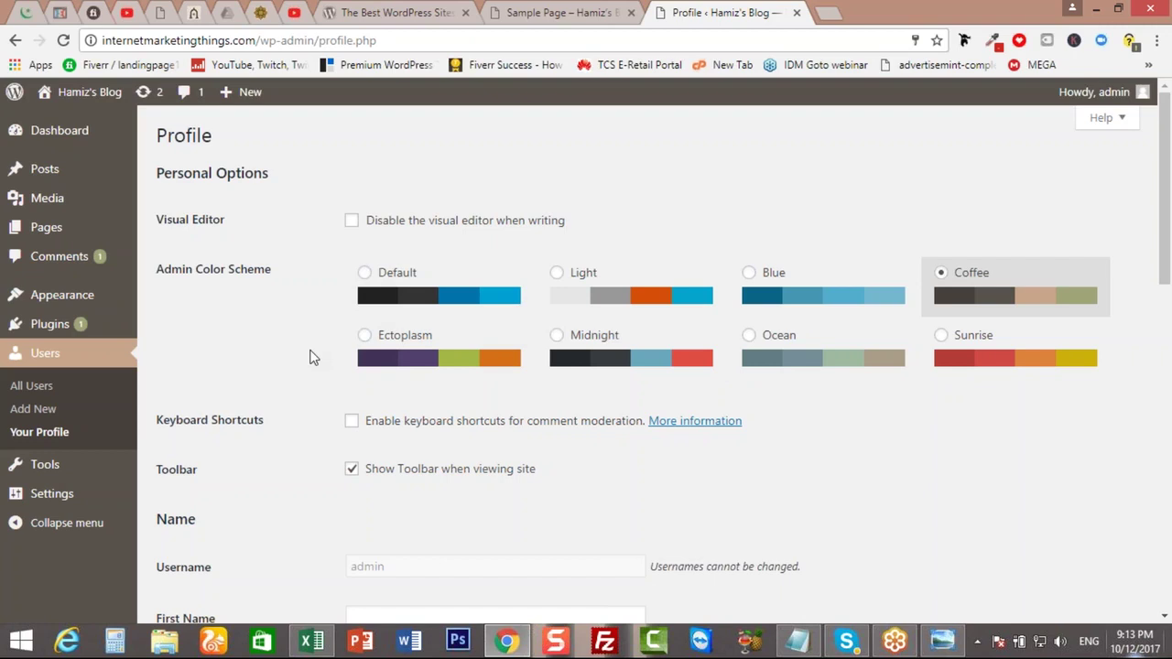
Type the user's full name into First Name, then cut the surname back out.
{"action": "scroll", "coordinate": [310, 357], "scroll_direction": "down", "scroll_amount": 2}
{"action": "left_click", "coordinate": [391, 414]}
{"action": "type", "text": "H"}
{"action": "key", "text": "Caps_Lock"}
{"action": "type", "text": "amiz Zulfi"}
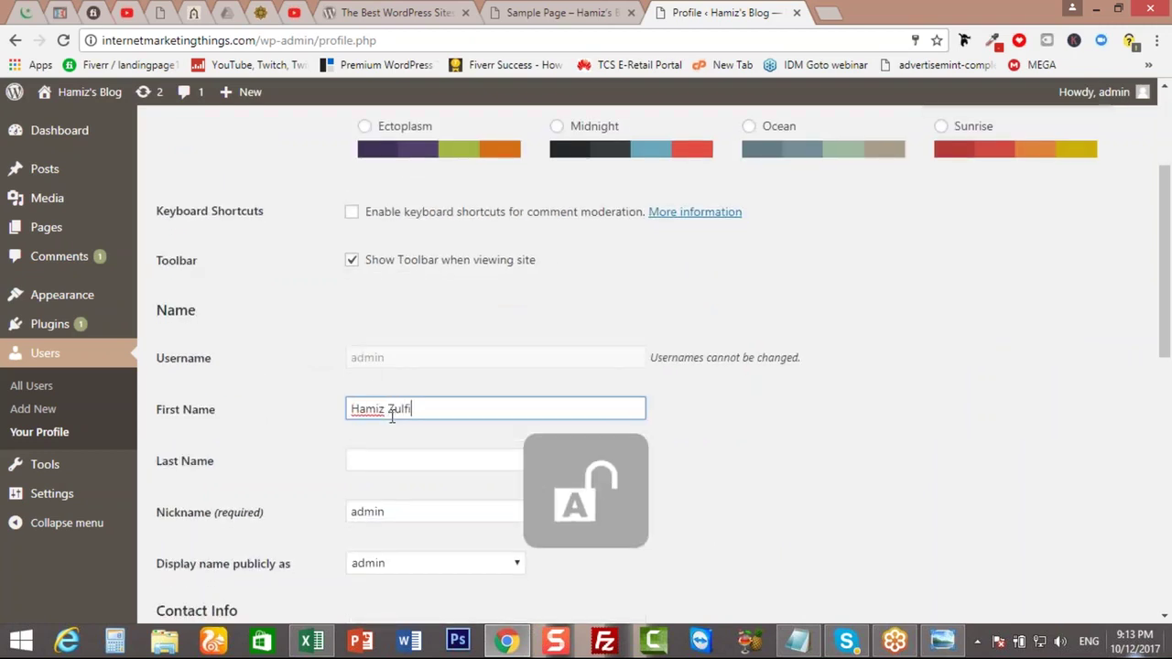
{"action": "type", "text": "qar"}
{"action": "key", "text": "Caps_Lock"}
{"action": "type", "text": "A"}
{"action": "key", "text": "Caps_Lock"}
{"action": "type", "text": "li"}
{"action": "key", "text": "Tab"}
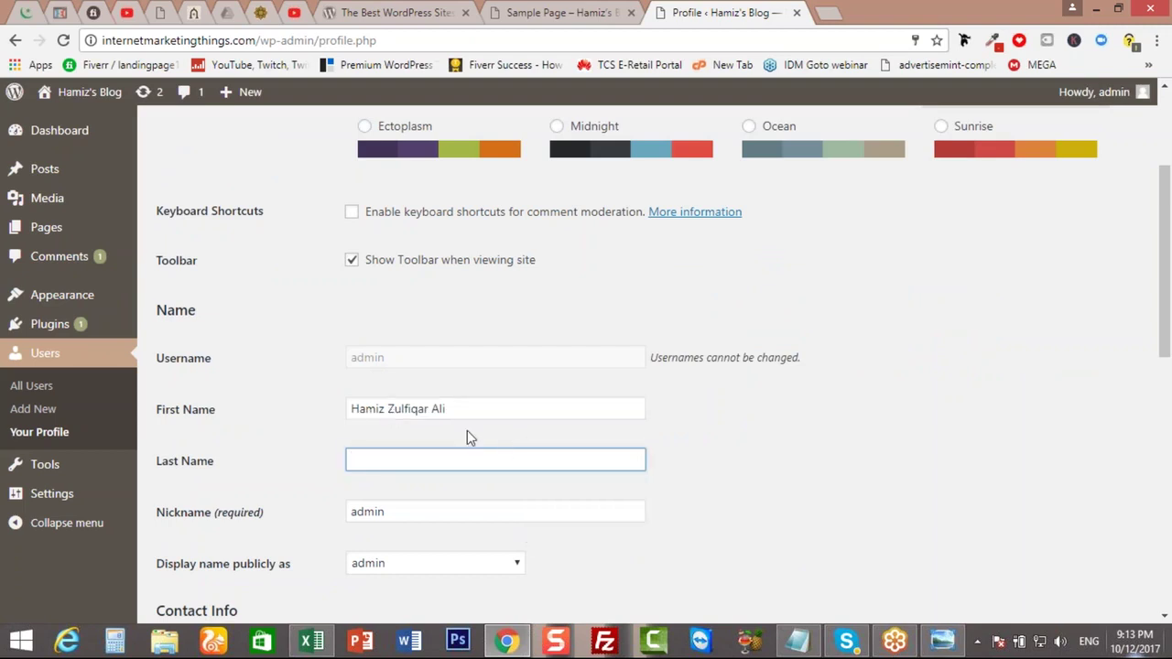
{"action": "left_click_drag", "start_coordinate": [388, 409], "coordinate": [521, 409]}
{"action": "key", "text": "ctrl+c"}
{"action": "key", "text": "BackSpace"}
Paste the surname into Last Name, enter a nickname, and display the full name publicly.
{"action": "left_click", "coordinate": [479, 470]}
{"action": "key", "text": "ctrl+v"}
{"action": "key", "text": "Tab"}
{"action": "type", "text": "creativehamiz"}
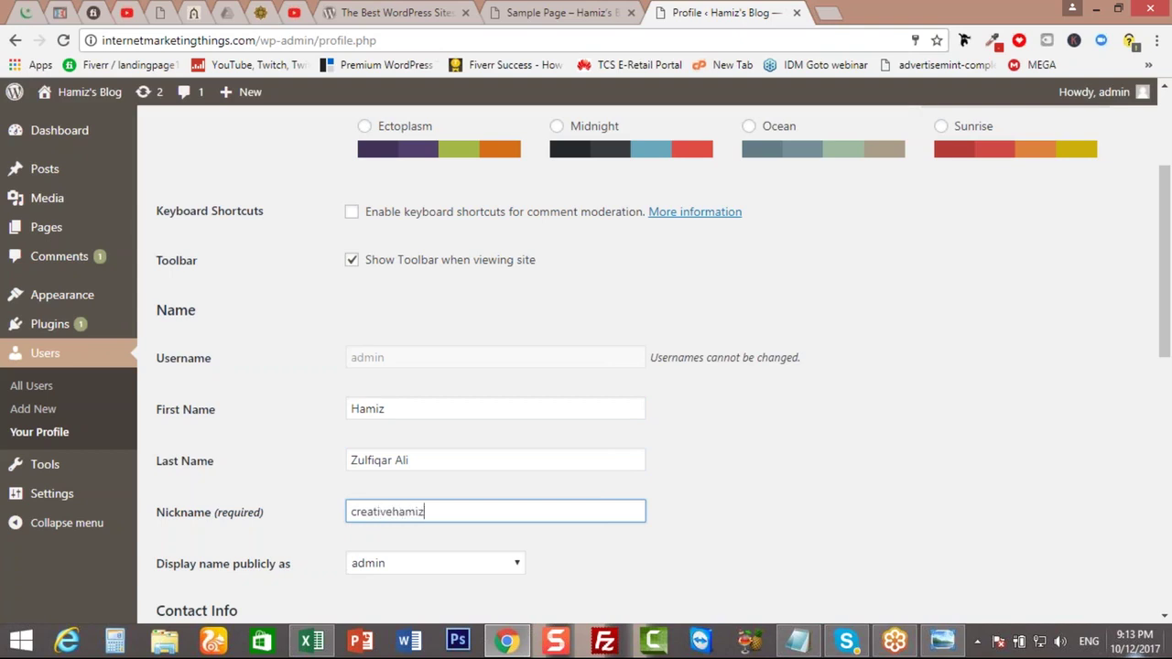
{"action": "key", "text": "Tab"}
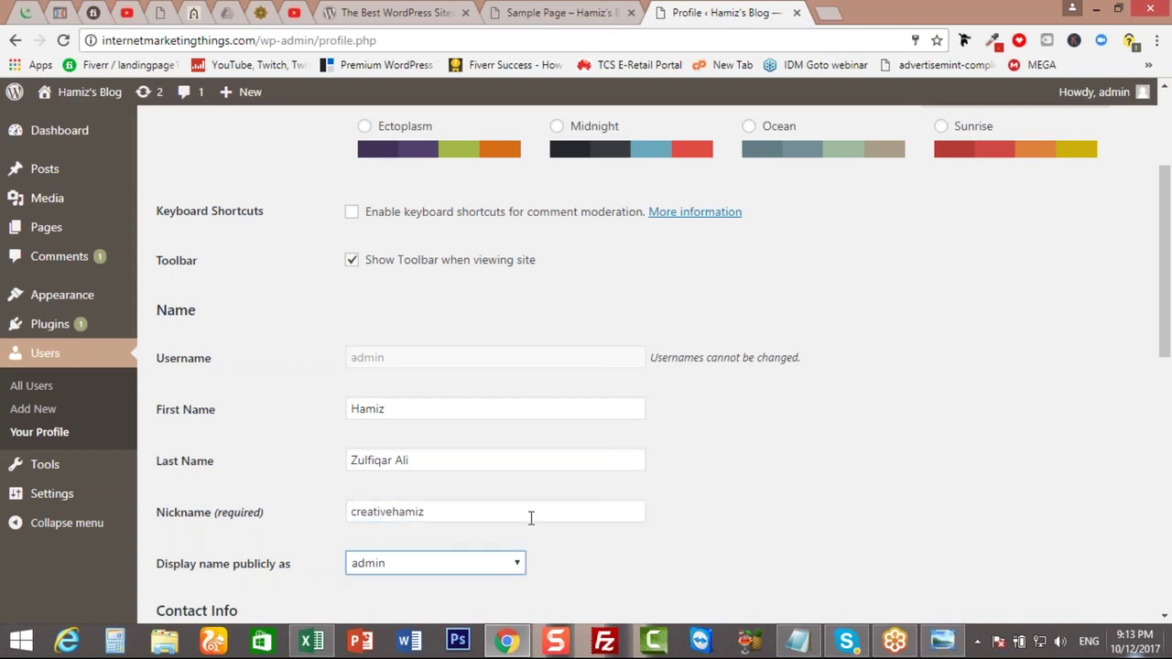
{"action": "scroll", "coordinate": [458, 503], "scroll_direction": "down", "scroll_amount": 2}
{"action": "left_click", "coordinate": [412, 443]}
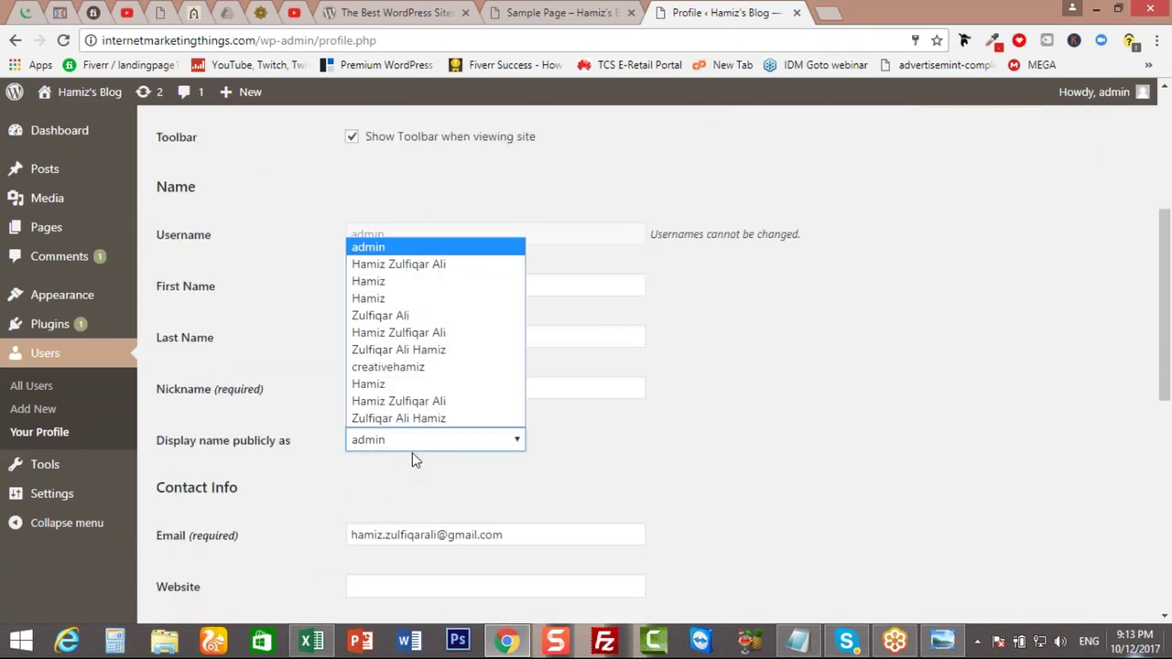
{"action": "left_click", "coordinate": [417, 447]}
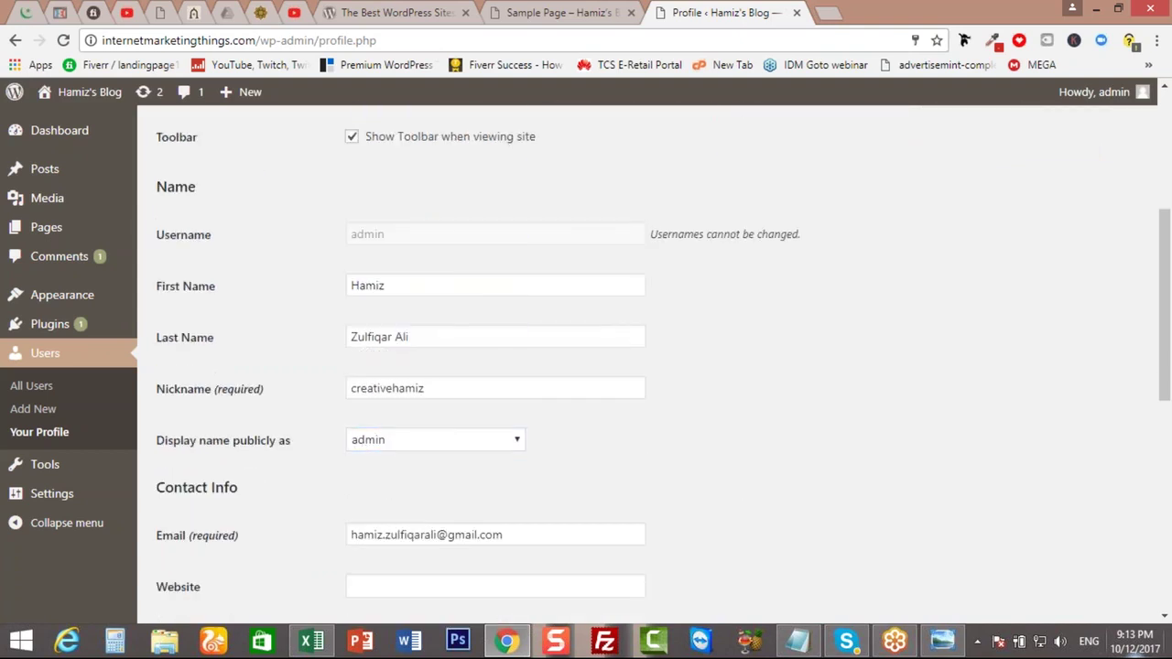
{"action": "left_click", "coordinate": [422, 448]}
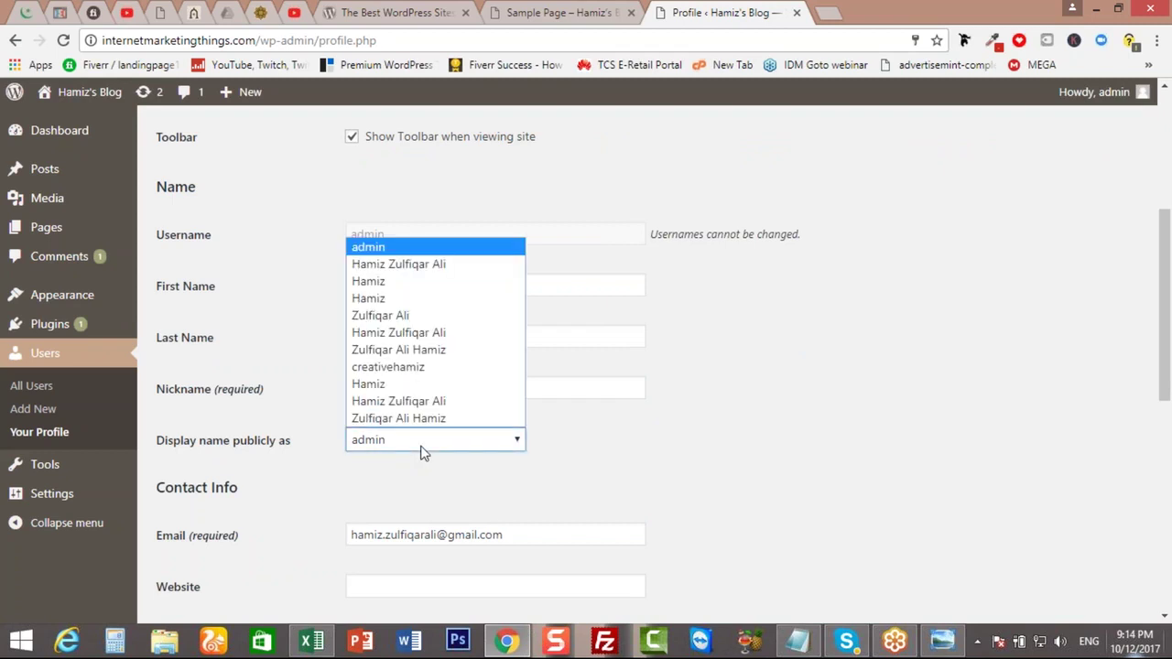
{"action": "left_click", "coordinate": [428, 333]}
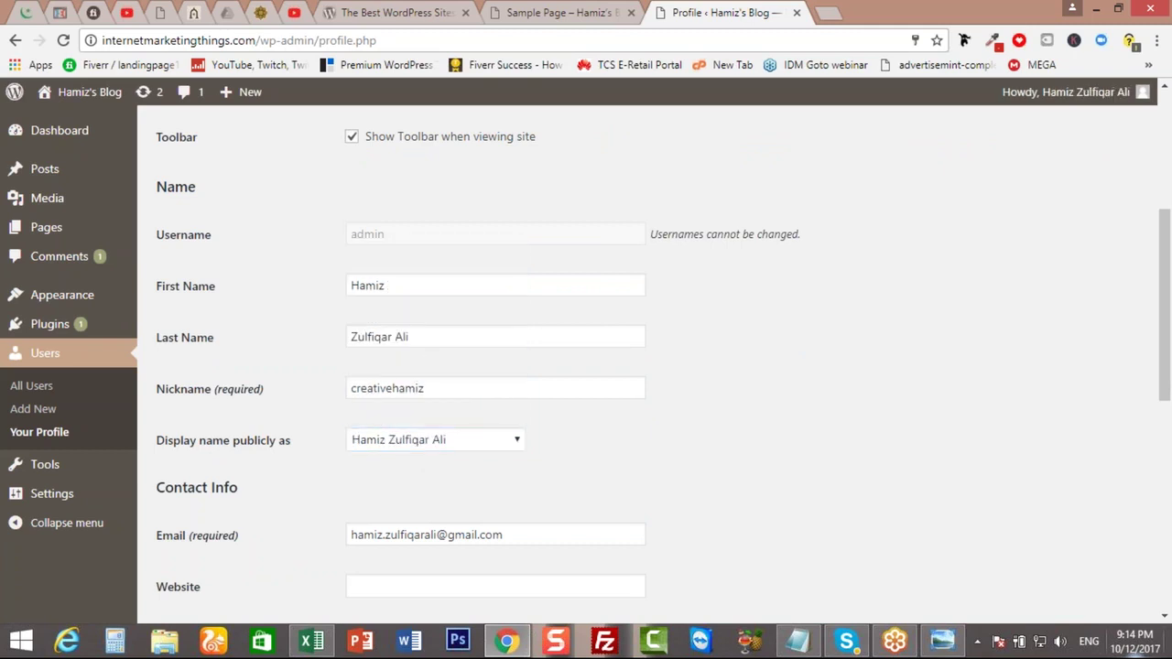
Enter the personal website address and 'BLA BLA' as Biographical Info, then update the profile.
{"action": "scroll", "coordinate": [549, 393], "scroll_direction": "down", "scroll_amount": 2}
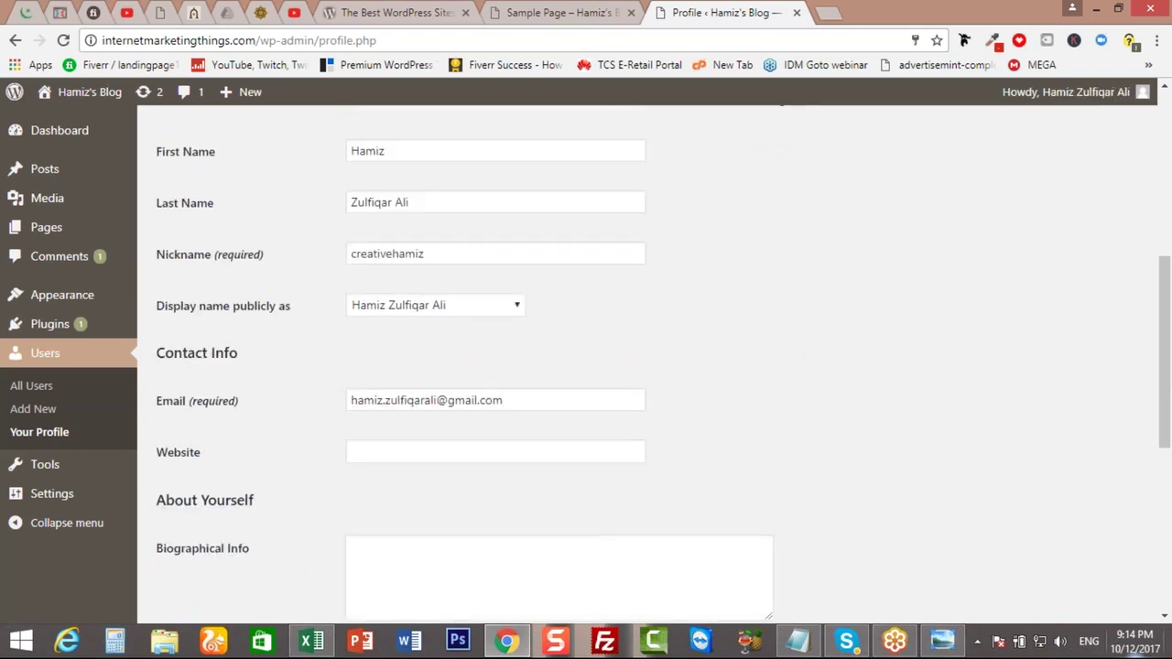
{"action": "left_click", "coordinate": [631, 409]}
{"action": "type", "text": "www.hamiz.me"}
{"action": "left_click", "coordinate": [654, 427]}
{"action": "scroll", "coordinate": [654, 427], "scroll_direction": "down", "scroll_amount": 2}
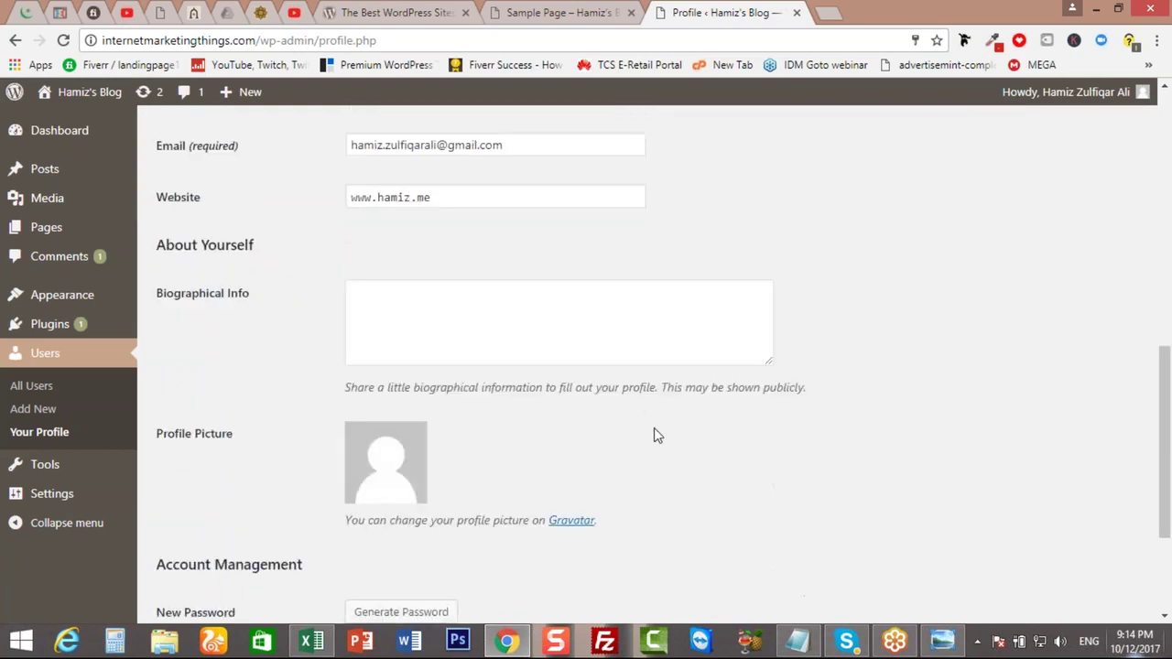
{"action": "key", "text": "Tab"}
{"action": "key", "text": "Caps_Lock"}
{"action": "type", "text": "BLA BLA"}
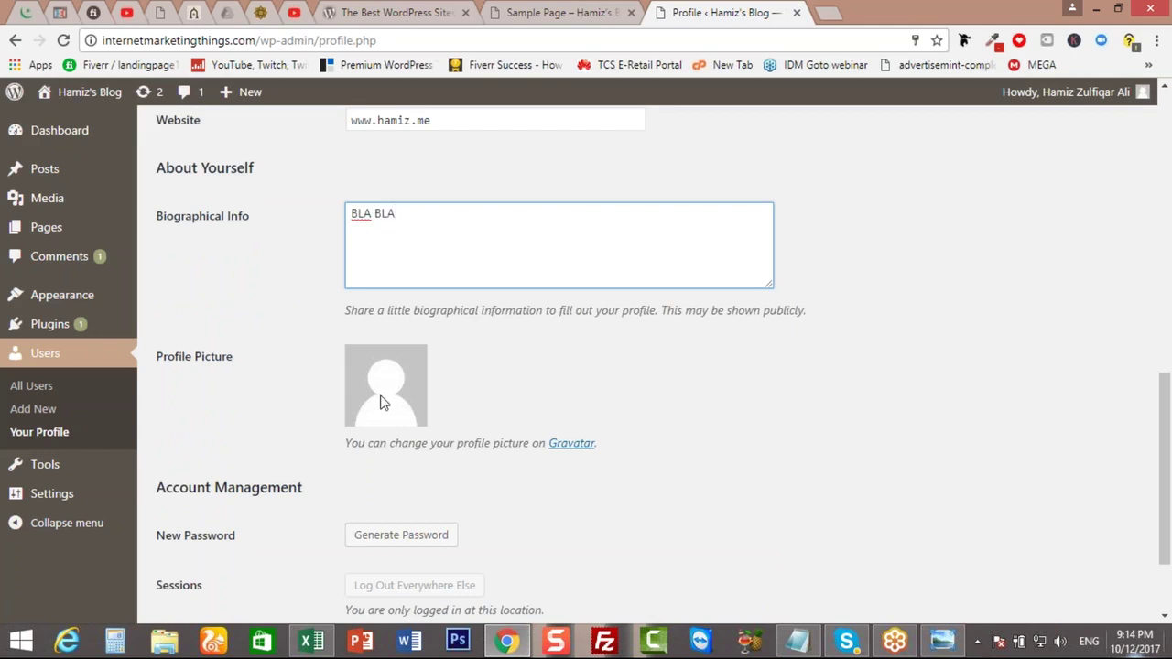
{"action": "left_click", "coordinate": [434, 394]}
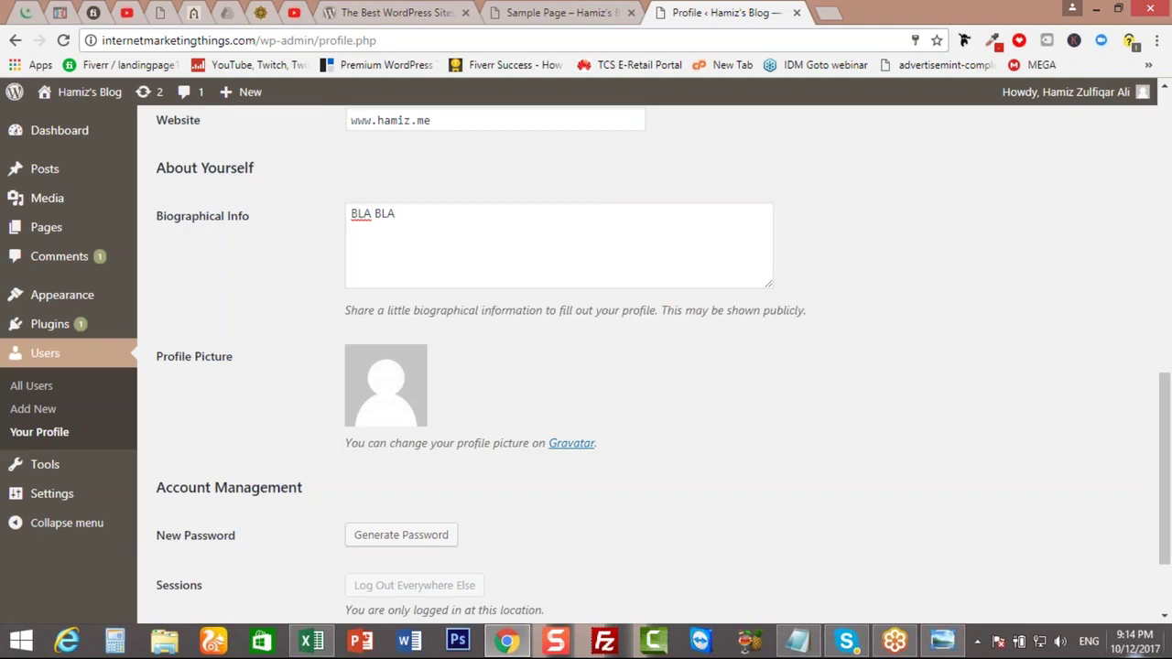
{"action": "left_click_drag", "start_coordinate": [629, 445], "coordinate": [403, 377]}
{"action": "left_click", "coordinate": [320, 367]}
{"action": "scroll", "coordinate": [298, 463], "scroll_direction": "down", "scroll_amount": 3}
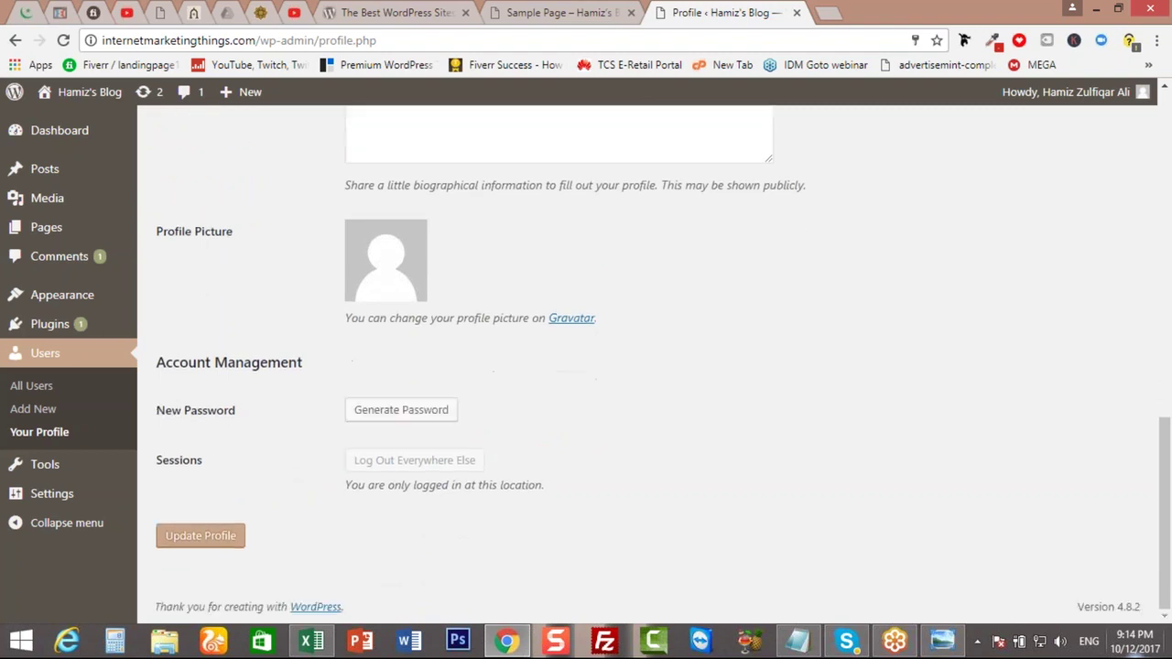
{"action": "left_click", "coordinate": [200, 536]}
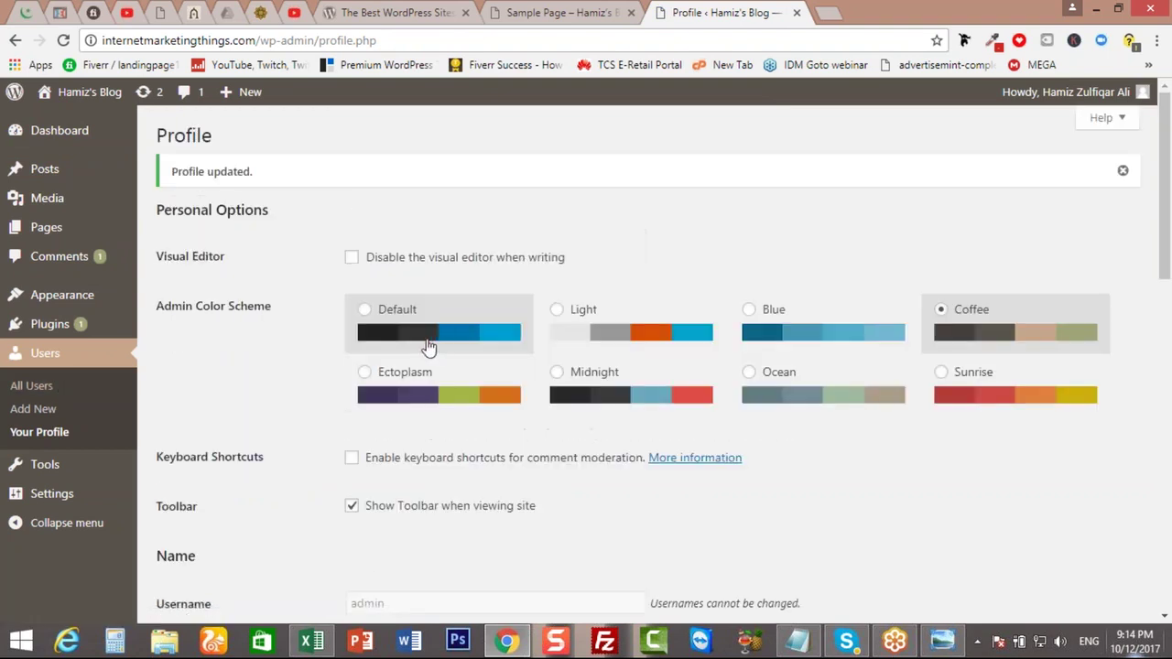
{"action": "left_click", "coordinate": [64, 465]}
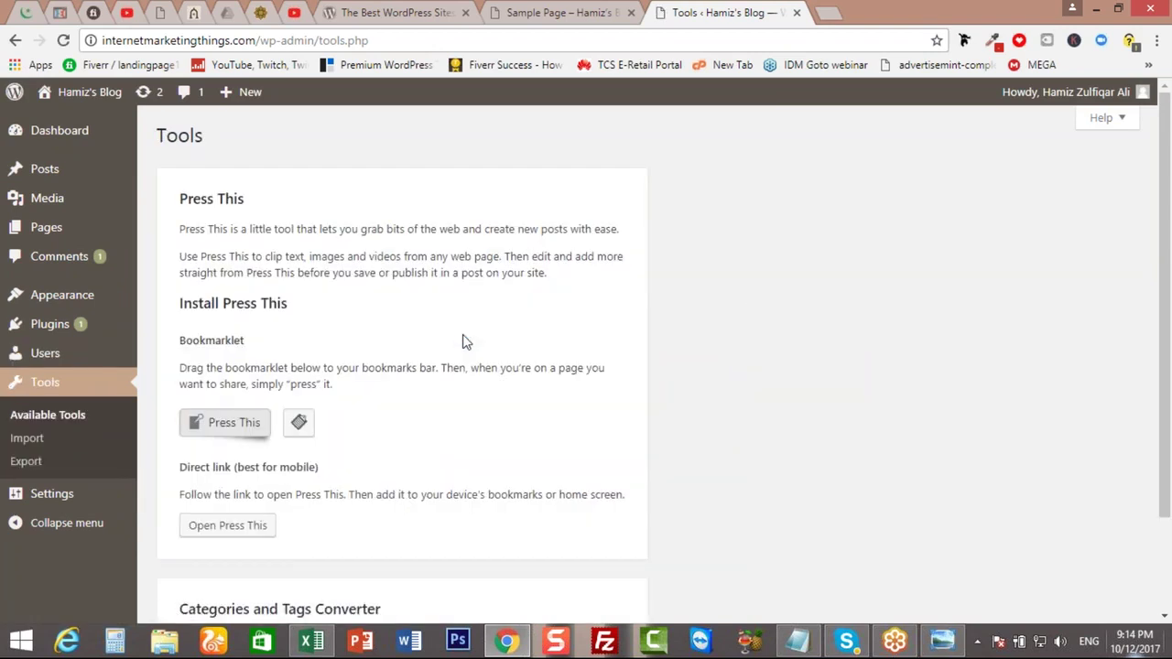
{"action": "scroll", "coordinate": [462, 341], "scroll_direction": "down", "scroll_amount": 2}
{"action": "scroll", "coordinate": [463, 340], "scroll_direction": "up", "scroll_amount": 2}
{"action": "mouse_move", "coordinate": [52, 493]}
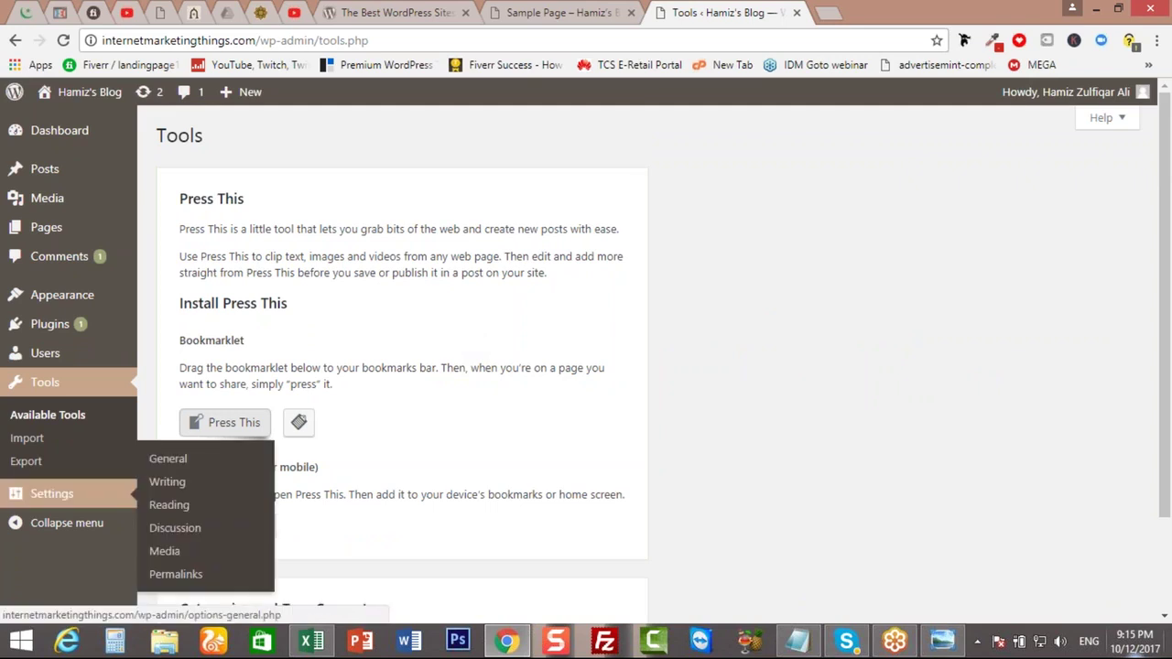
Open General Settings and inspect the site title, WordPress Address and admin email fields.
{"action": "left_click", "coordinate": [168, 458]}
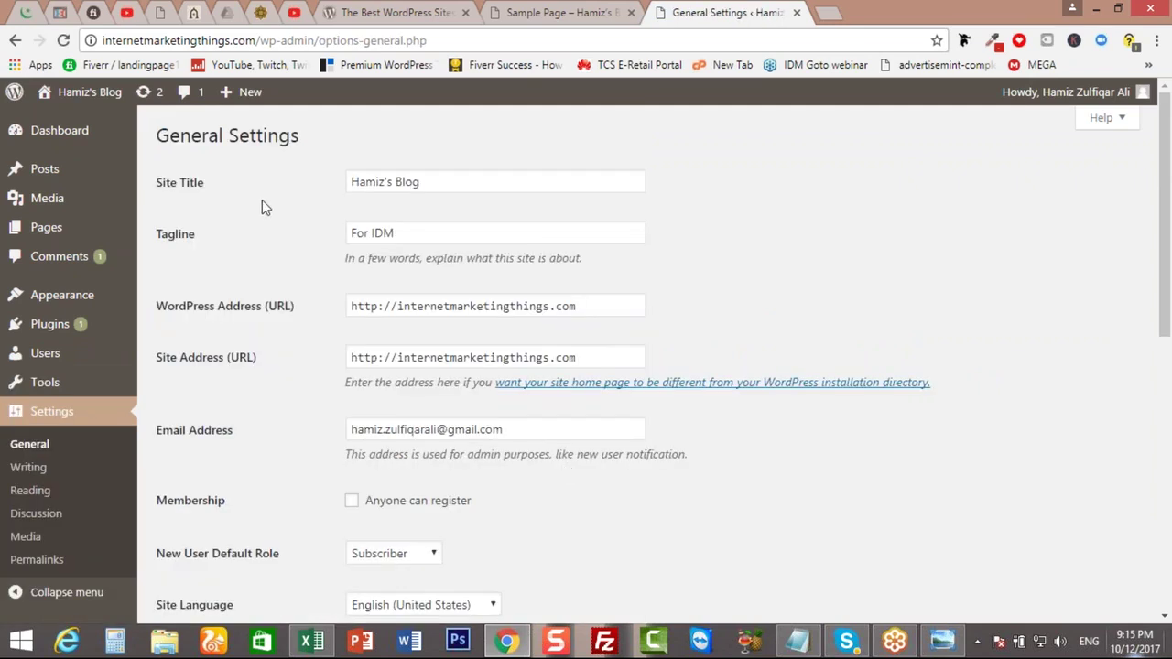
{"action": "left_click", "coordinate": [401, 190]}
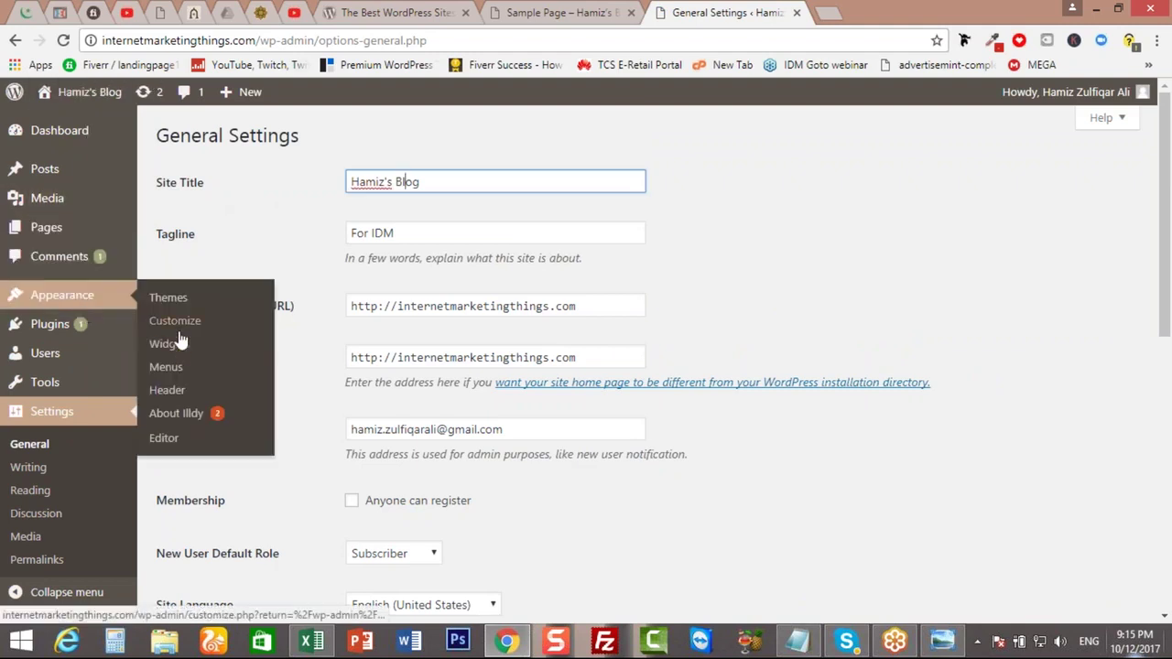
{"action": "left_click", "coordinate": [388, 253]}
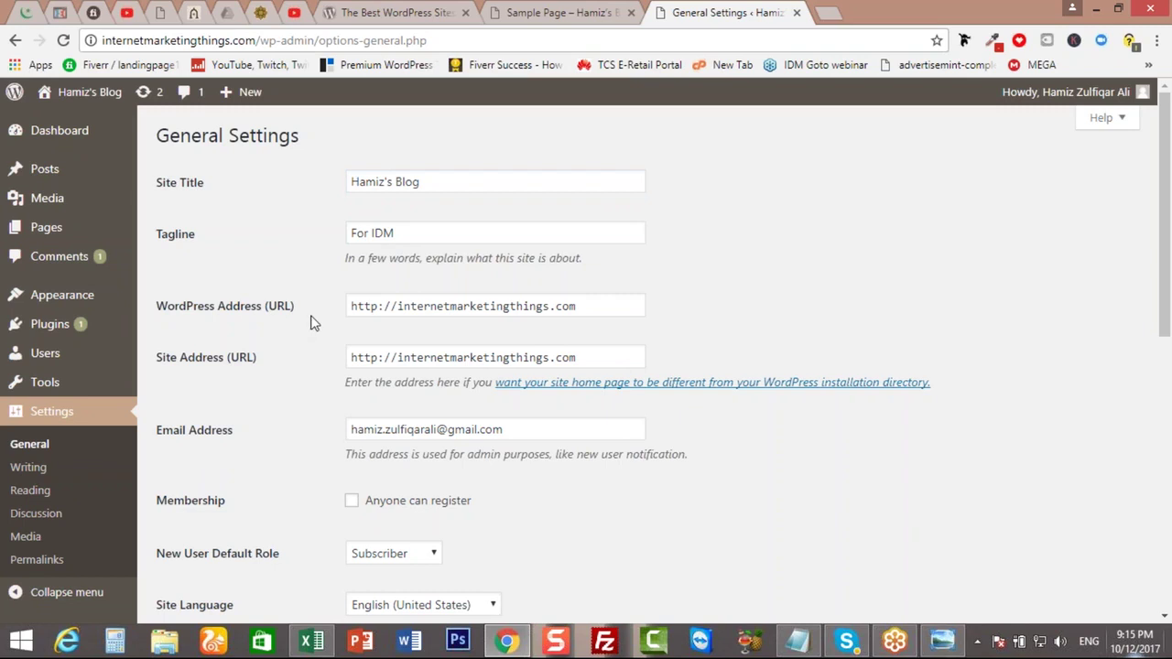
{"action": "left_click", "coordinate": [387, 307]}
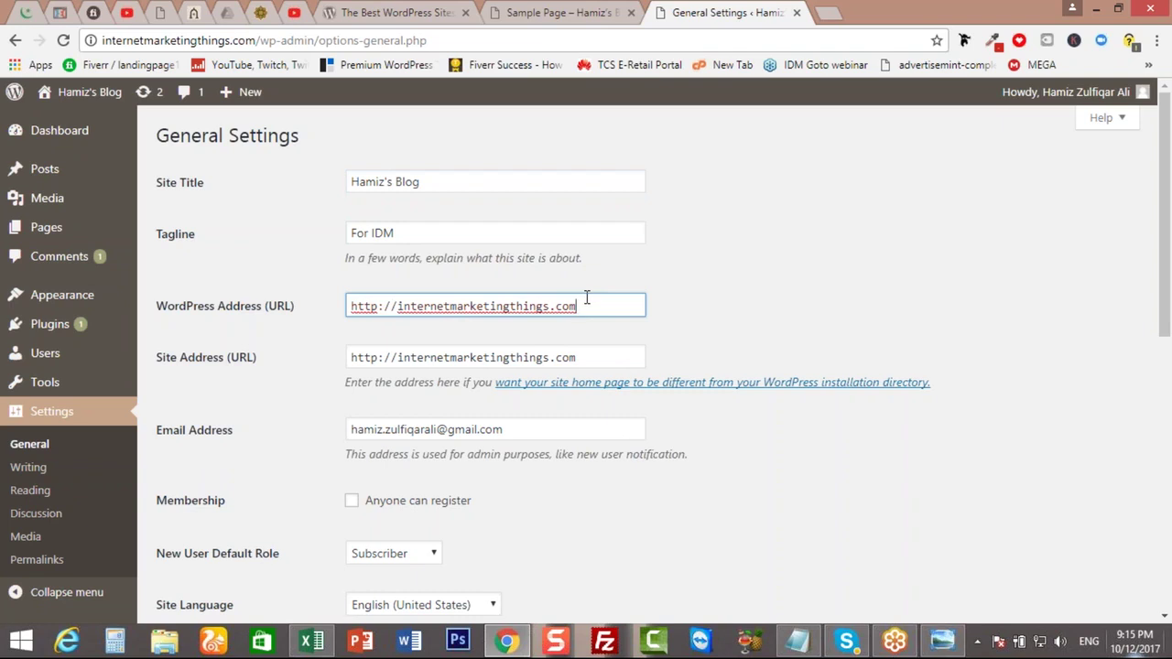
{"action": "left_click", "coordinate": [337, 338]}
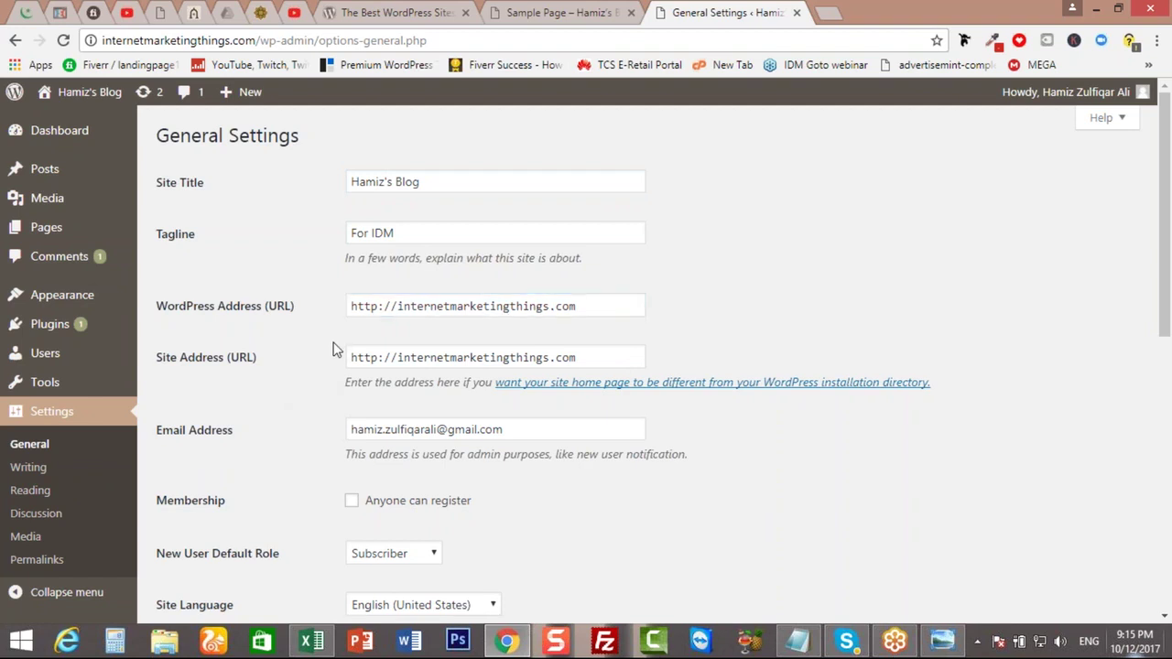
{"action": "left_click", "coordinate": [387, 423]}
{"action": "left_click", "coordinate": [308, 426]}
Check the default user role (Subscriber) and site language (English (United States)) without changing them.
{"action": "scroll", "coordinate": [308, 426], "scroll_direction": "down", "scroll_amount": 2}
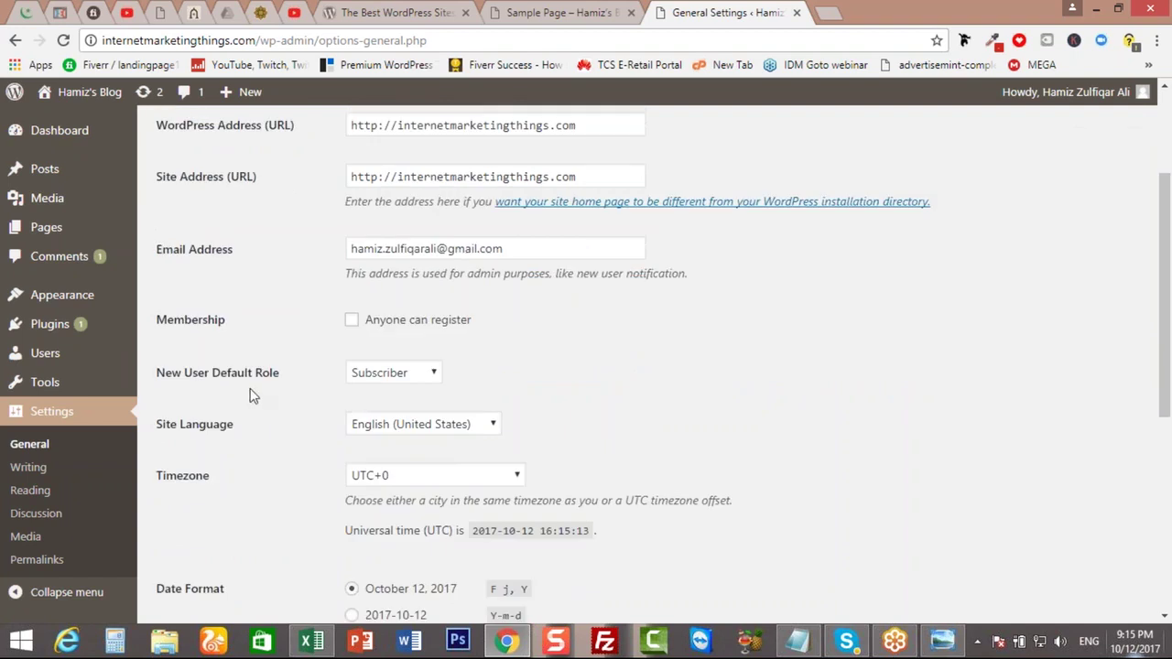
{"action": "left_click", "coordinate": [391, 382]}
{"action": "left_click", "coordinate": [419, 445]}
{"action": "left_click", "coordinate": [423, 433]}
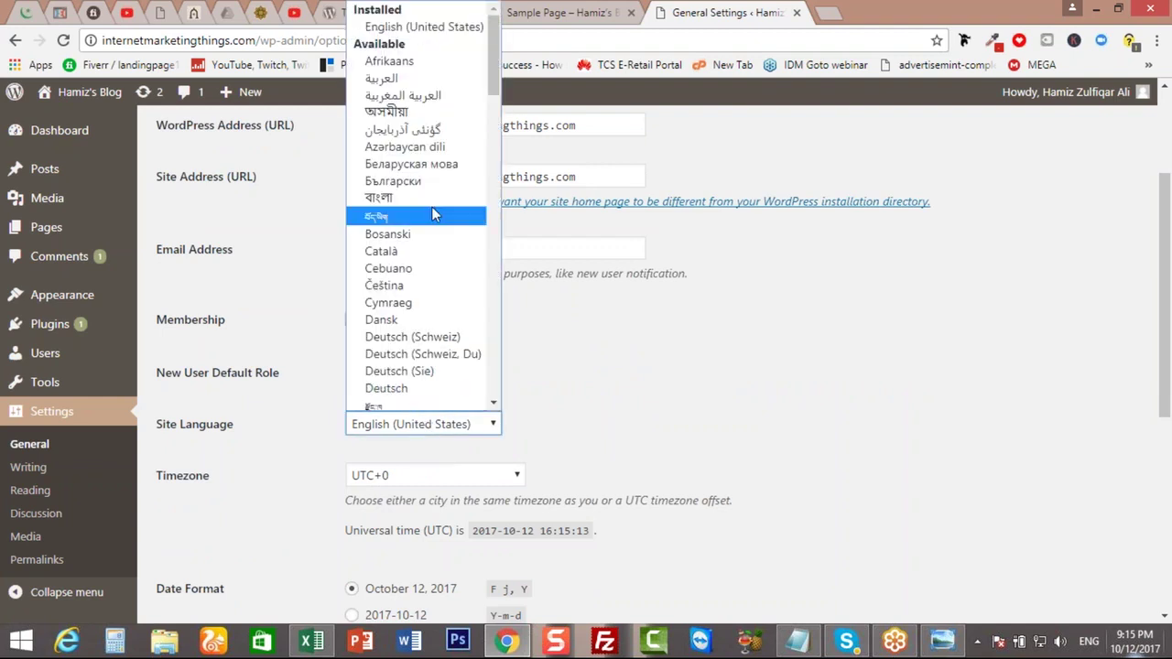
{"action": "left_click", "coordinate": [627, 360]}
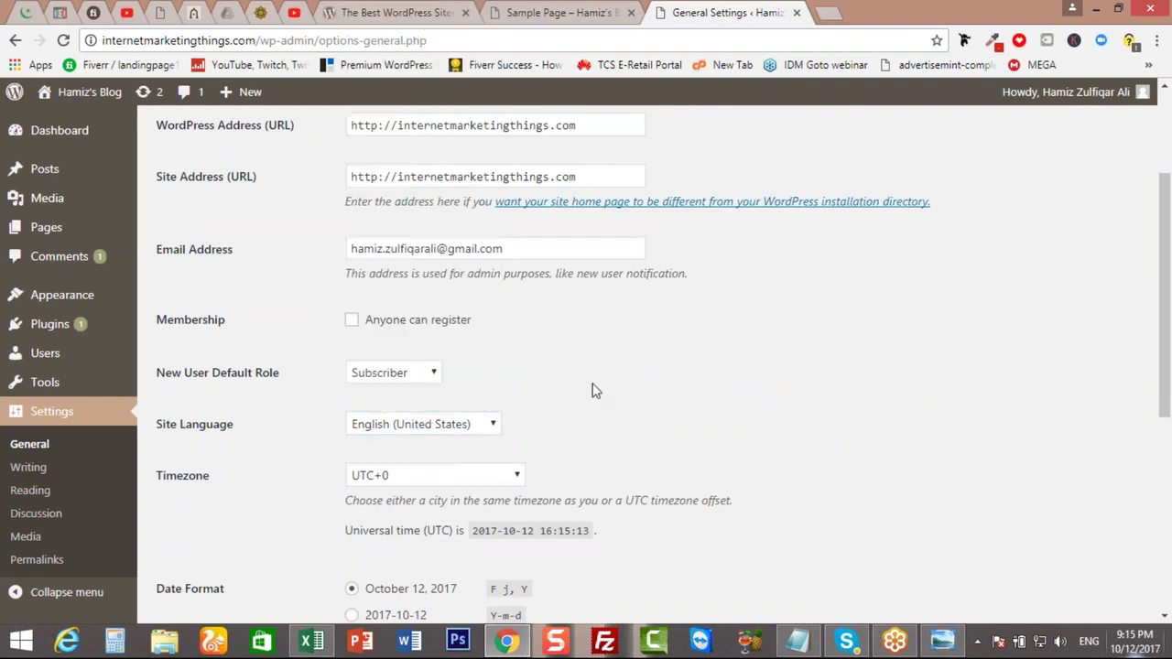
Switch Week Starts On to Sunday and back to Monday, leaving General Settings unsaved.
{"action": "scroll", "coordinate": [326, 445], "scroll_direction": "down", "scroll_amount": 3}
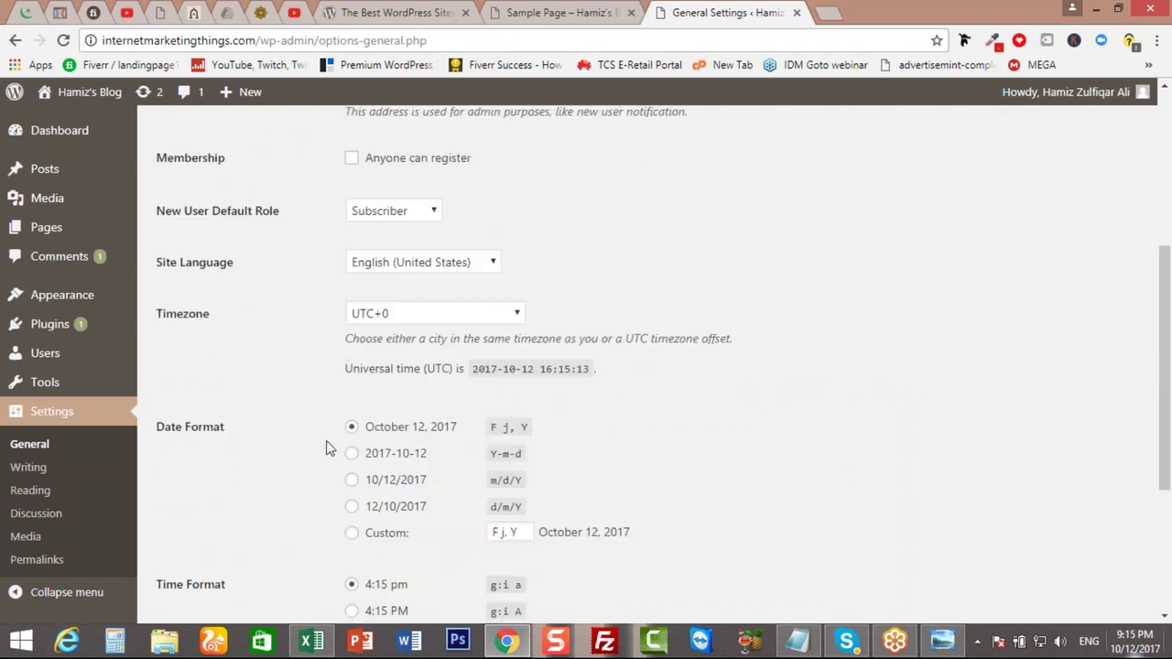
{"action": "scroll", "coordinate": [460, 434], "scroll_direction": "down", "scroll_amount": 2}
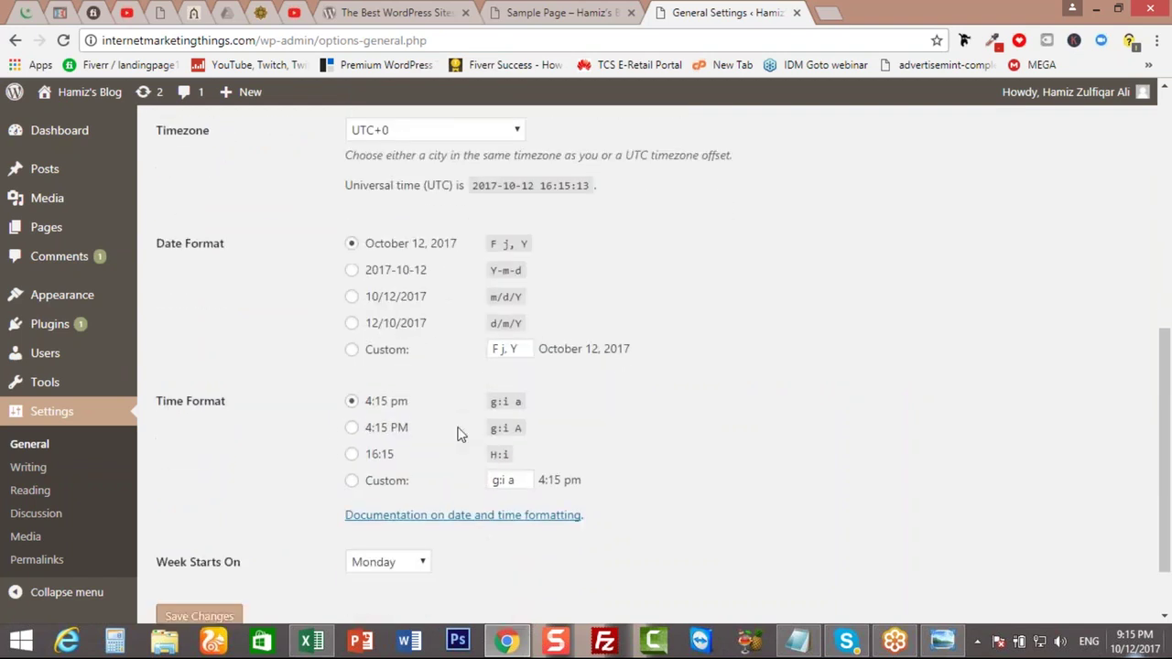
{"action": "left_click", "coordinate": [429, 482]}
{"action": "left_click", "coordinate": [410, 501]}
{"action": "left_click", "coordinate": [403, 481]}
{"action": "left_click", "coordinate": [403, 515]}
{"action": "left_click", "coordinate": [72, 471]}
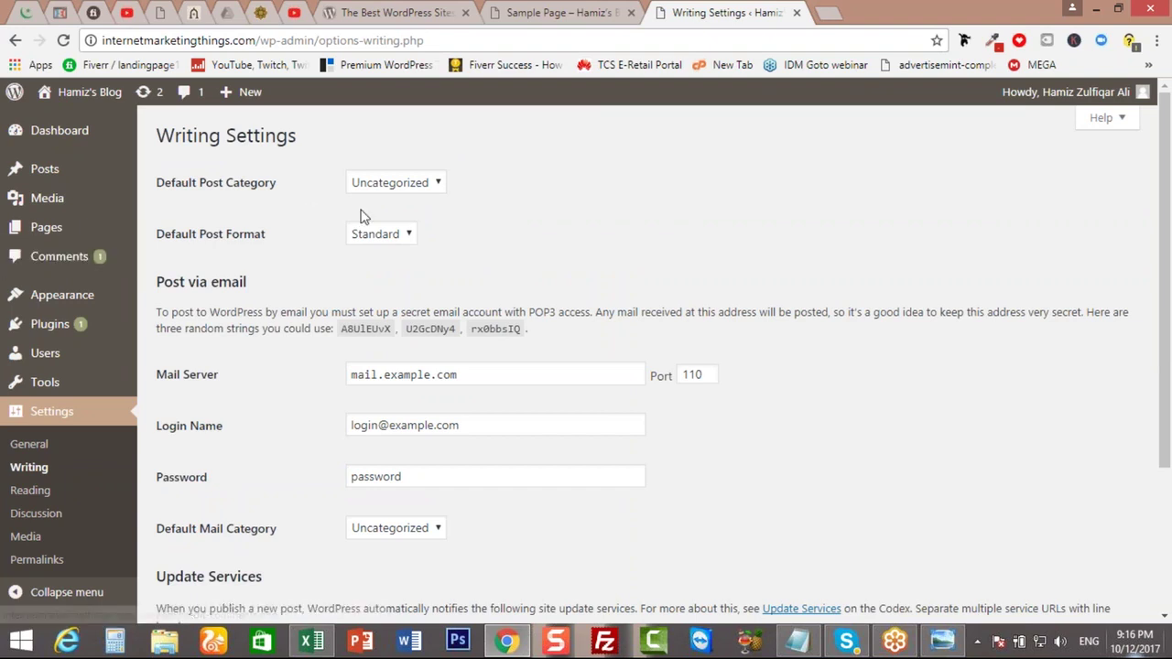
Scroll through the Writing Settings page to review its options.
{"action": "scroll", "coordinate": [360, 217], "scroll_direction": "down", "scroll_amount": 1}
{"action": "scroll", "coordinate": [641, 366], "scroll_direction": "down", "scroll_amount": 3}
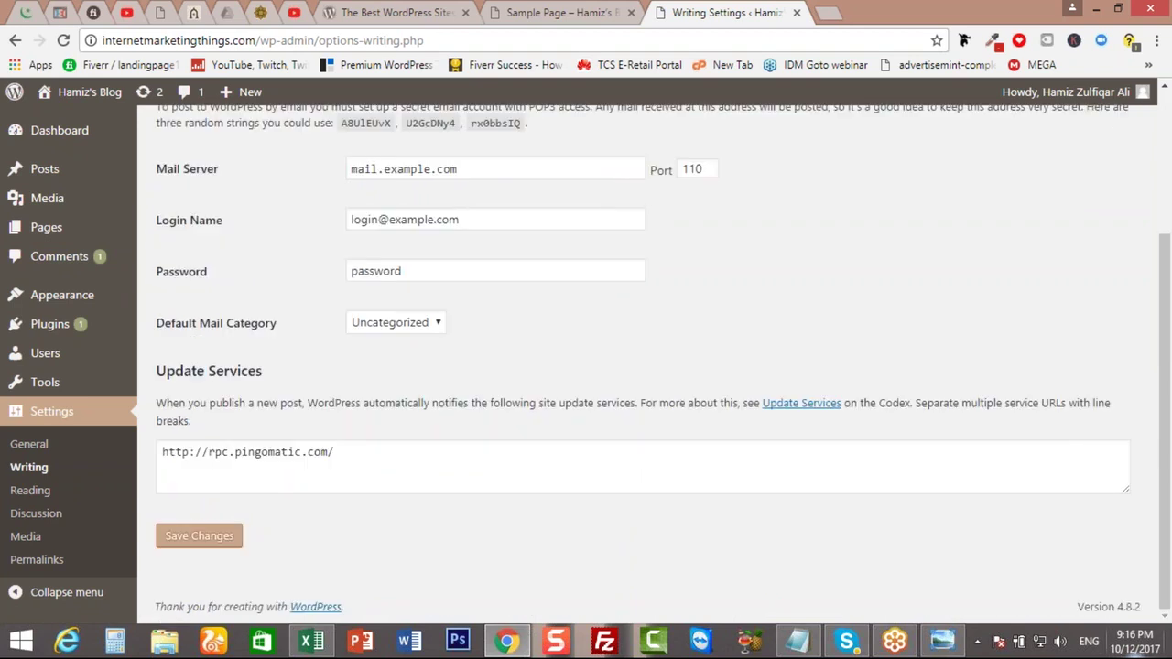
{"action": "scroll", "coordinate": [641, 366], "scroll_direction": "up", "scroll_amount": 1}
{"action": "scroll", "coordinate": [479, 348], "scroll_direction": "up", "scroll_amount": 2}
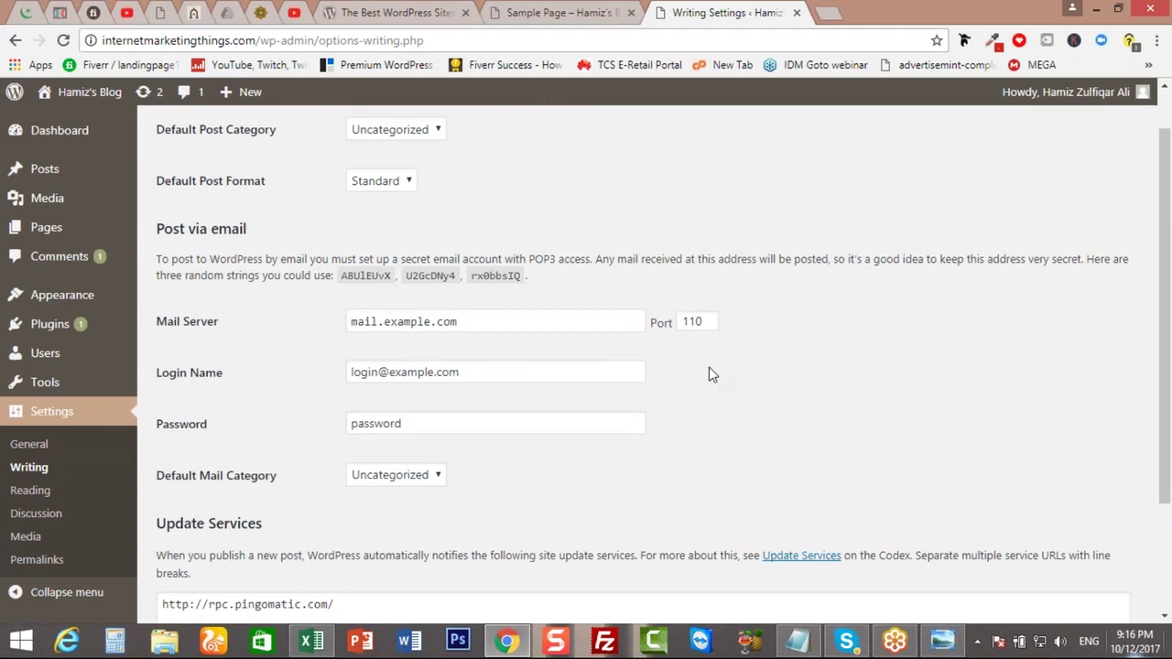
Look over Reading Settings, then visit the live site from the admin bar.
{"action": "left_click", "coordinate": [30, 494]}
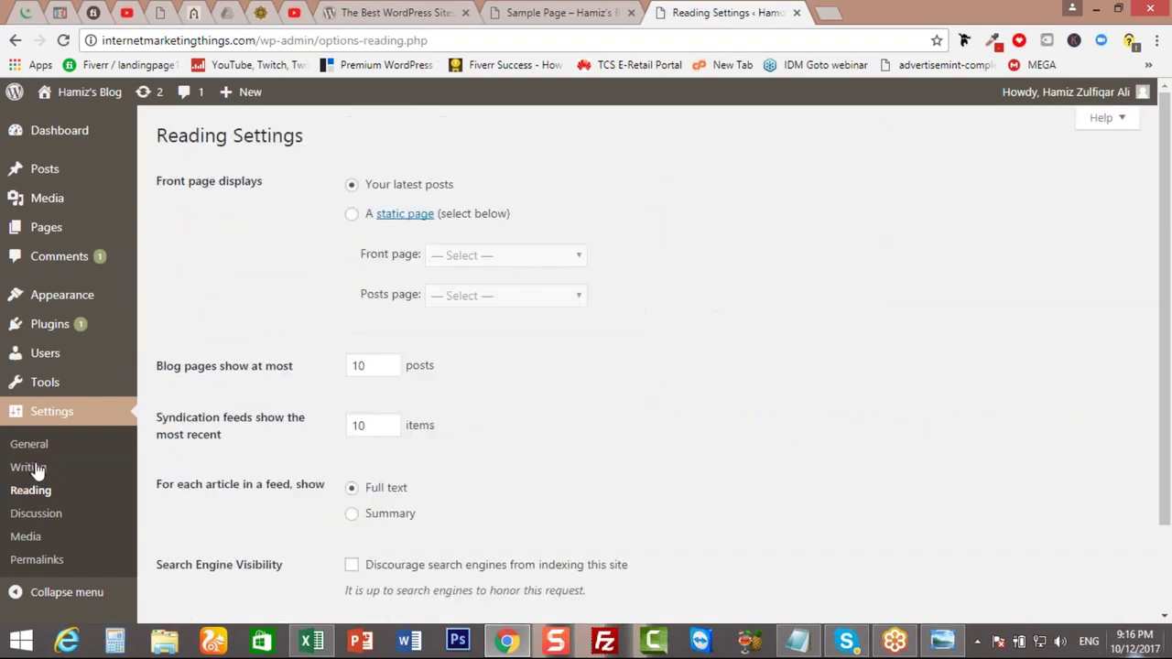
{"action": "triple_click", "coordinate": [149, 183]}
{"action": "mouse_move", "coordinate": [114, 101]}
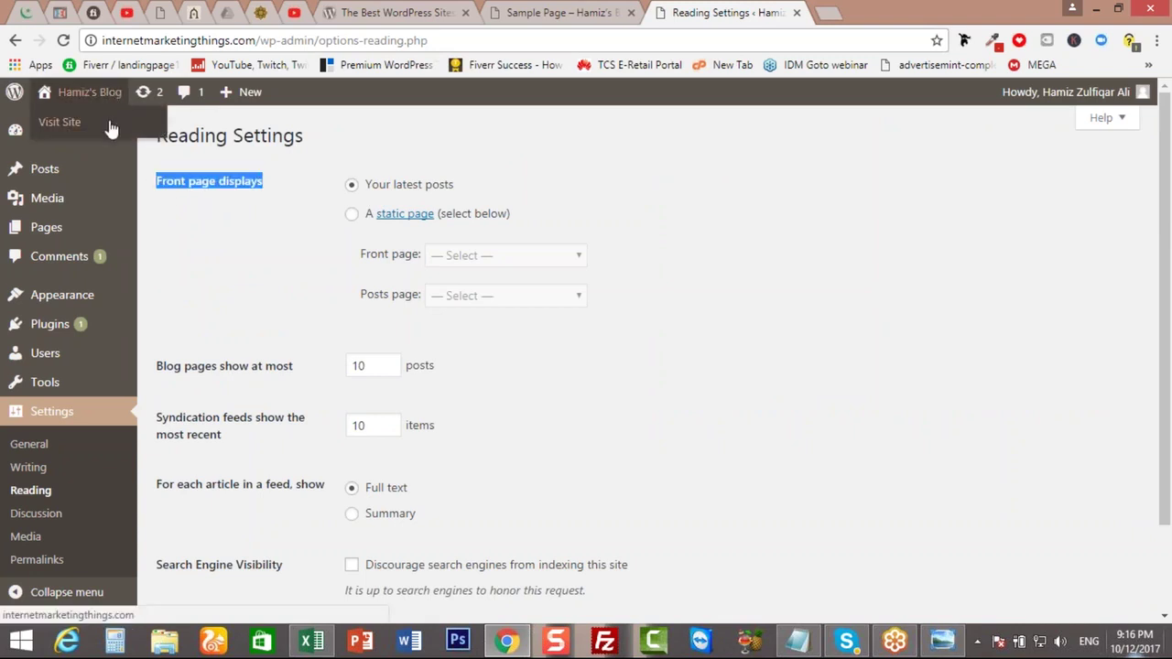
{"action": "left_click", "coordinate": [110, 126]}
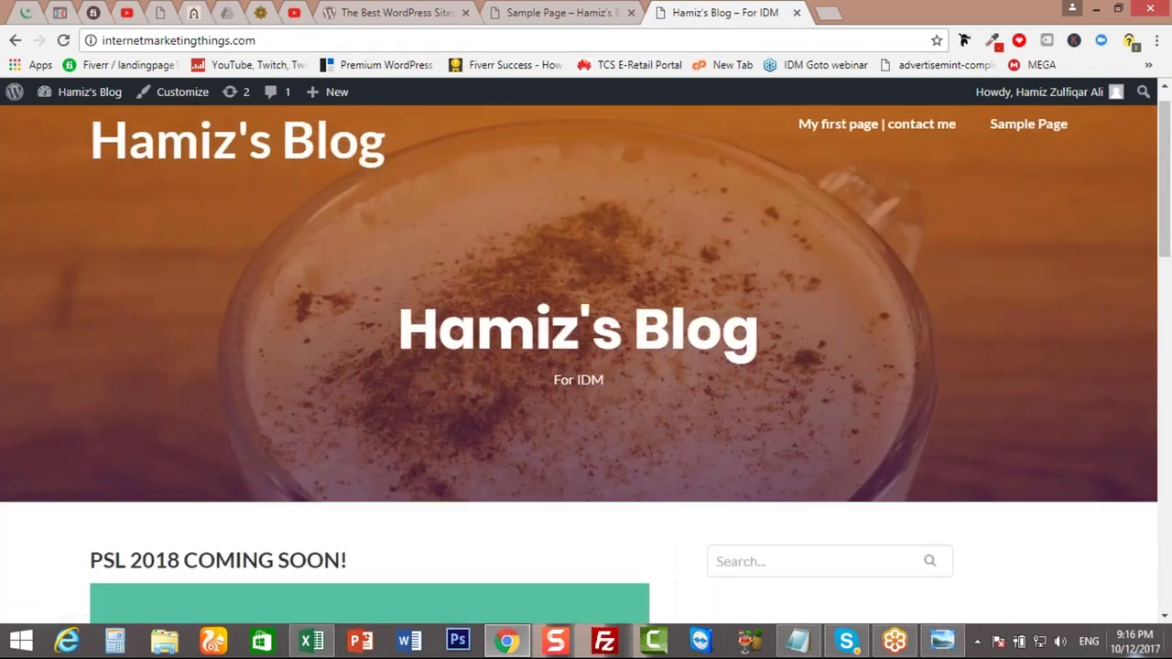
Open the My first page | contact me page and strip its path from the address.
{"action": "scroll", "coordinate": [297, 503], "scroll_direction": "down", "scroll_amount": 1}
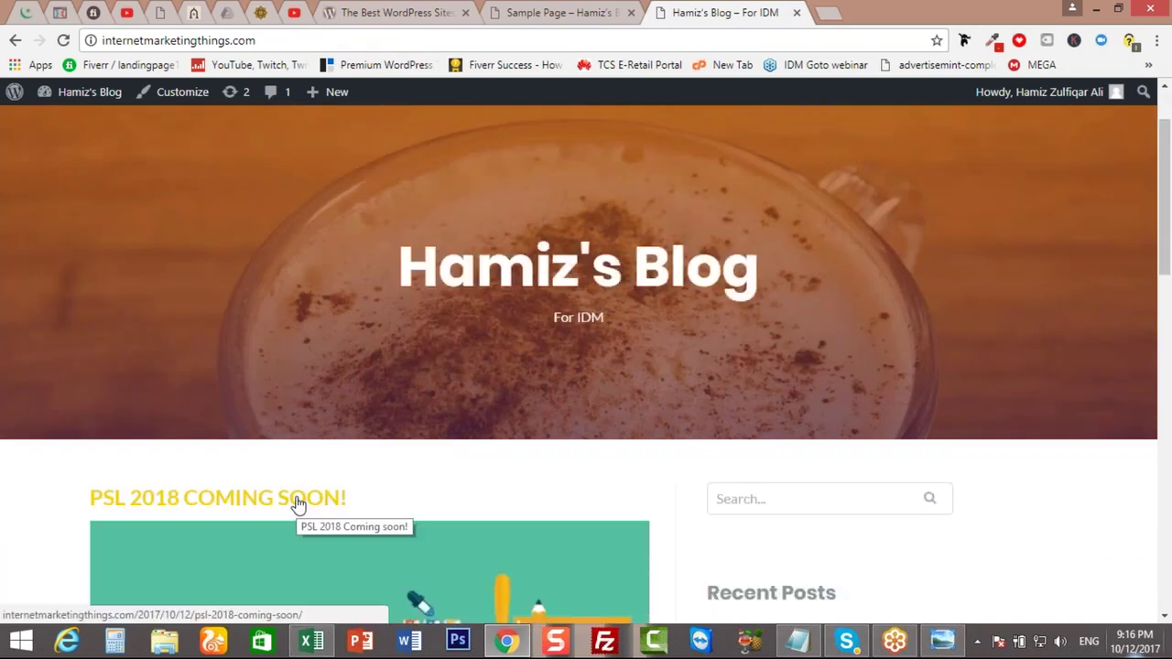
{"action": "scroll", "coordinate": [854, 168], "scroll_direction": "up", "scroll_amount": 1}
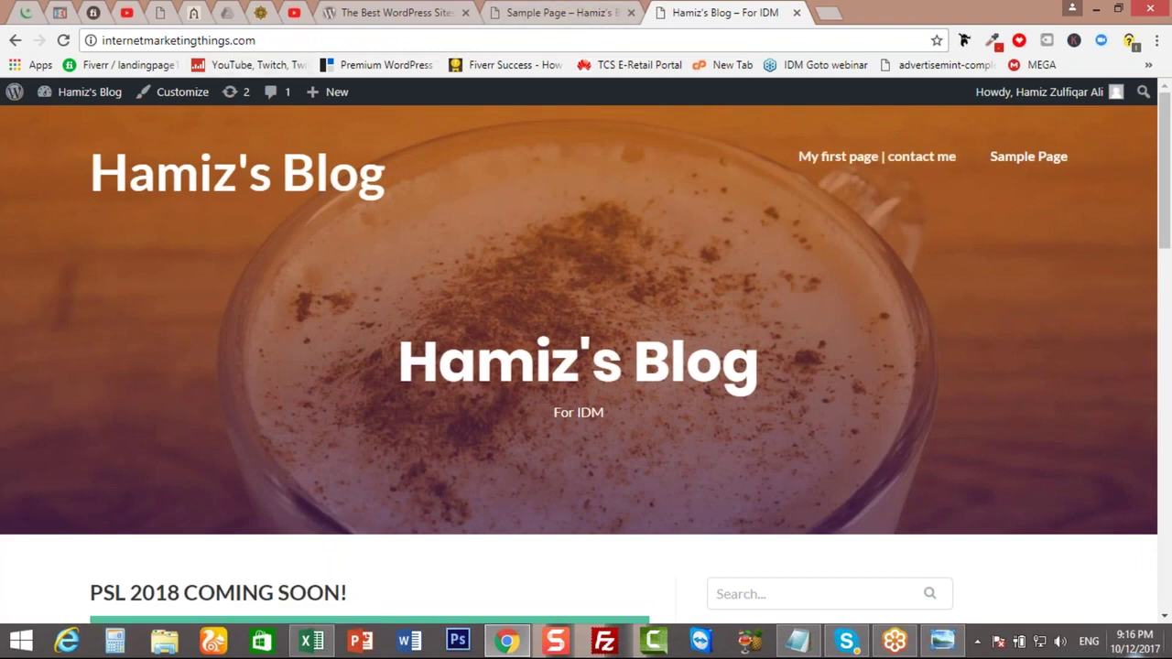
{"action": "left_click", "coordinate": [828, 161]}
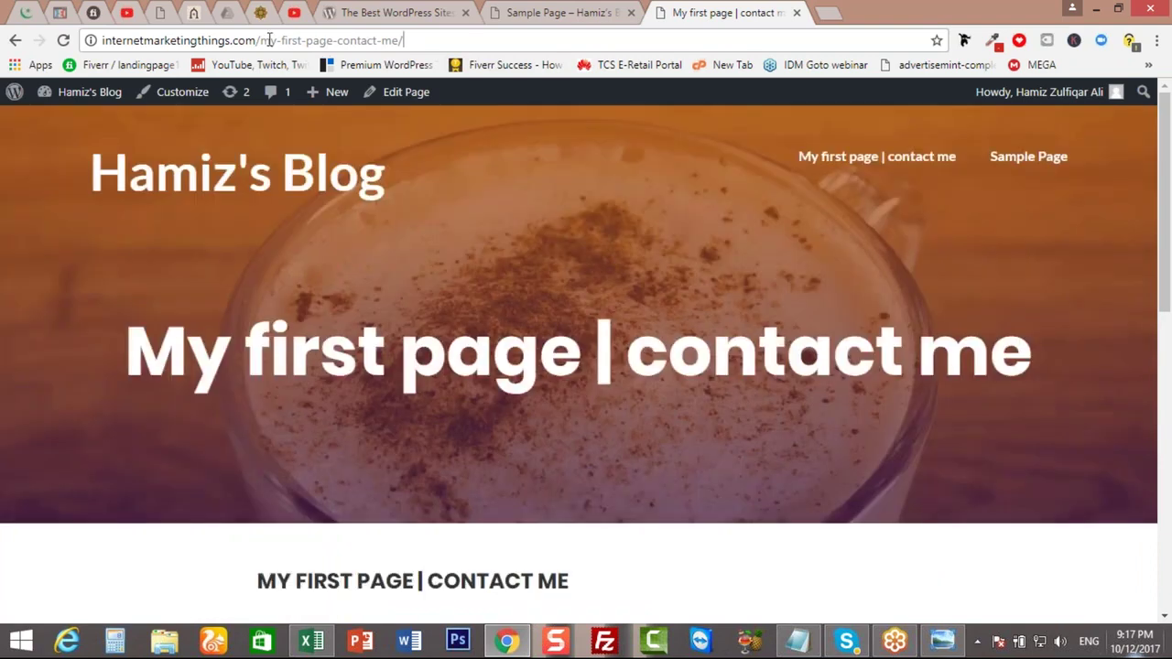
{"action": "left_click_drag", "start_coordinate": [261, 41], "coordinate": [465, 40]}
{"action": "key", "text": "BackSpace"}
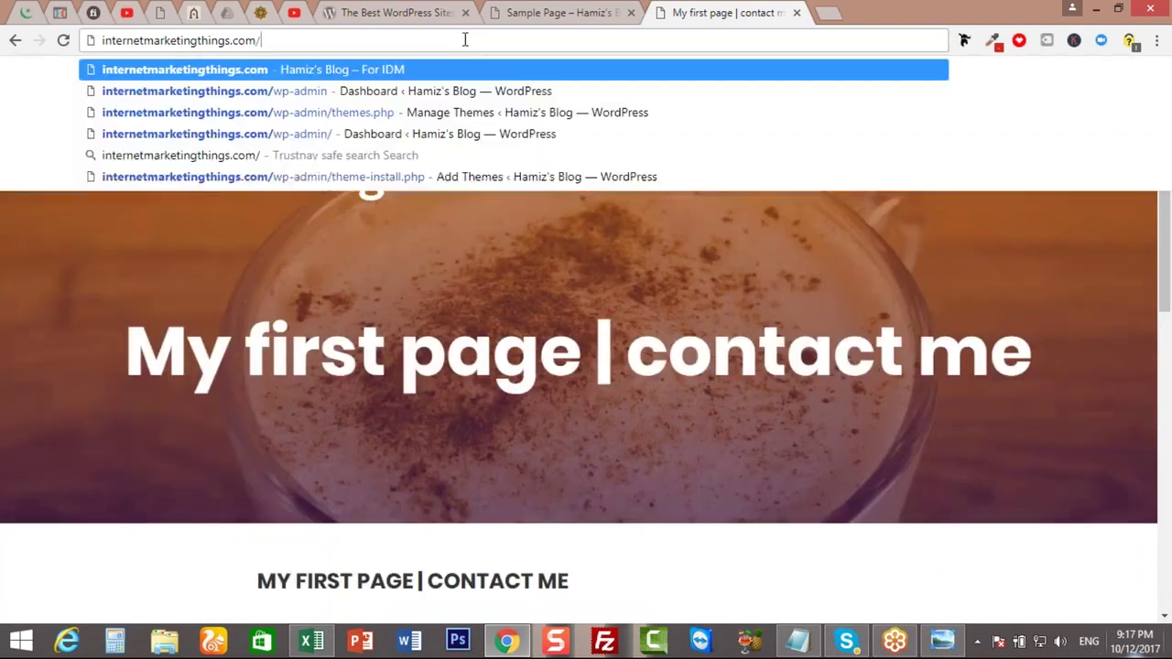
{"action": "left_click", "coordinate": [654, 235]}
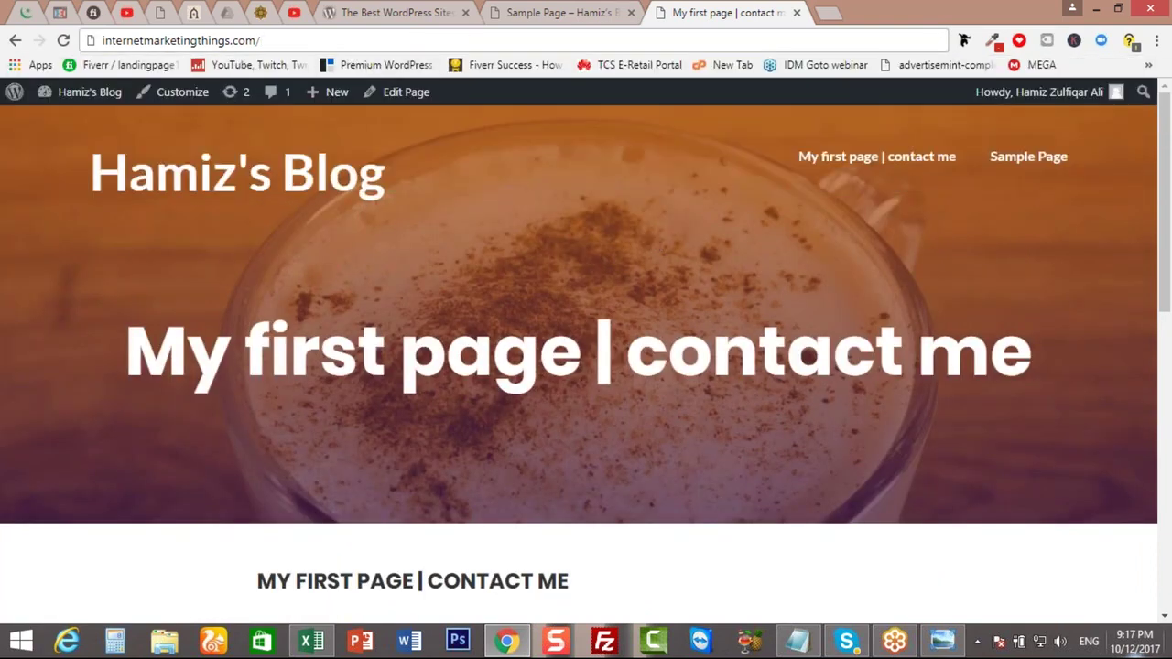
Go to the blog home page, step back from the Sample Page tab, and open the Dashboard.
{"action": "scroll", "coordinate": [539, 127], "scroll_direction": "down", "scroll_amount": 1}
{"action": "scroll", "coordinate": [539, 126], "scroll_direction": "up", "scroll_amount": 1}
{"action": "scroll", "coordinate": [539, 126], "scroll_direction": "down", "scroll_amount": 10}
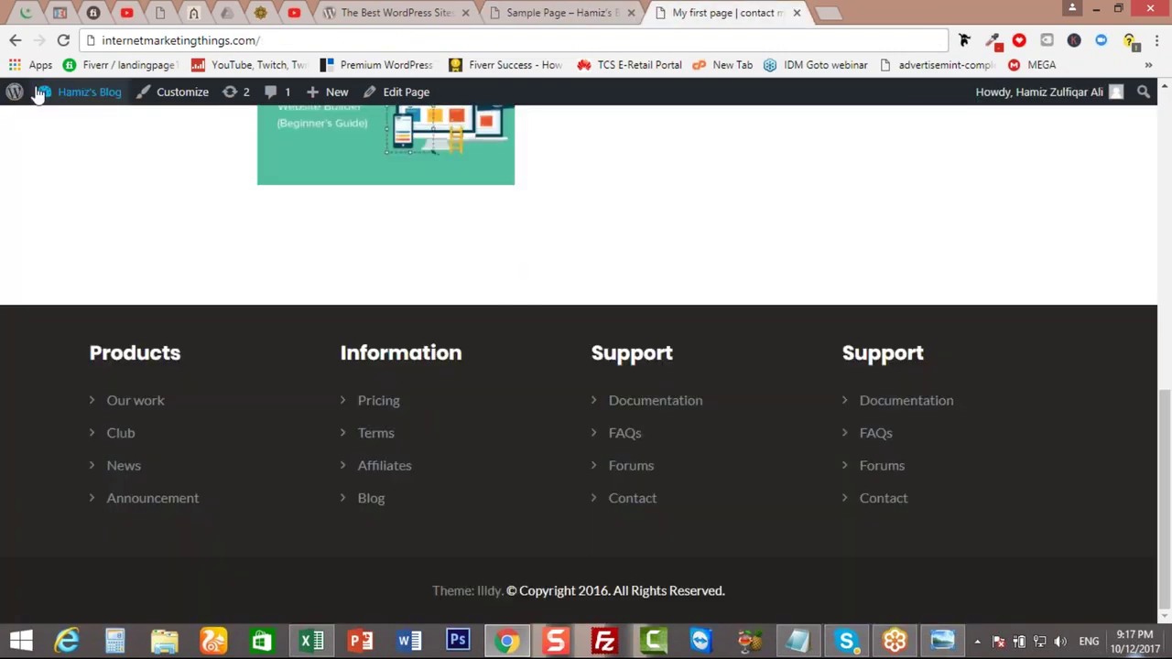
{"action": "left_click", "coordinate": [89, 91]}
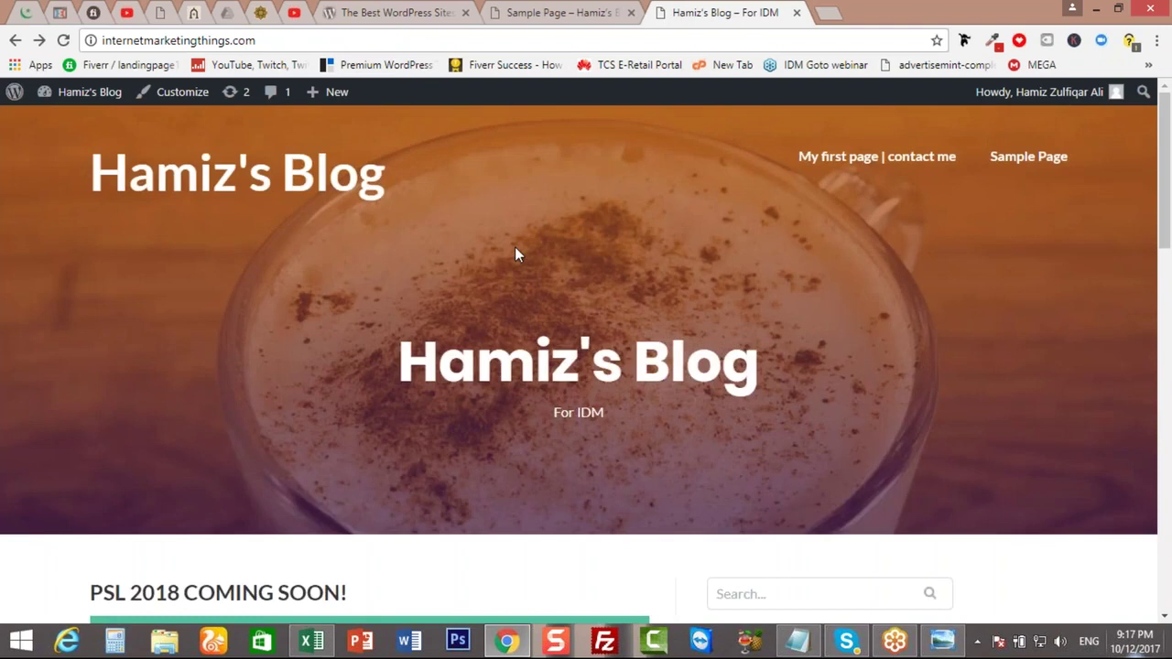
{"action": "left_click", "coordinate": [563, 13]}
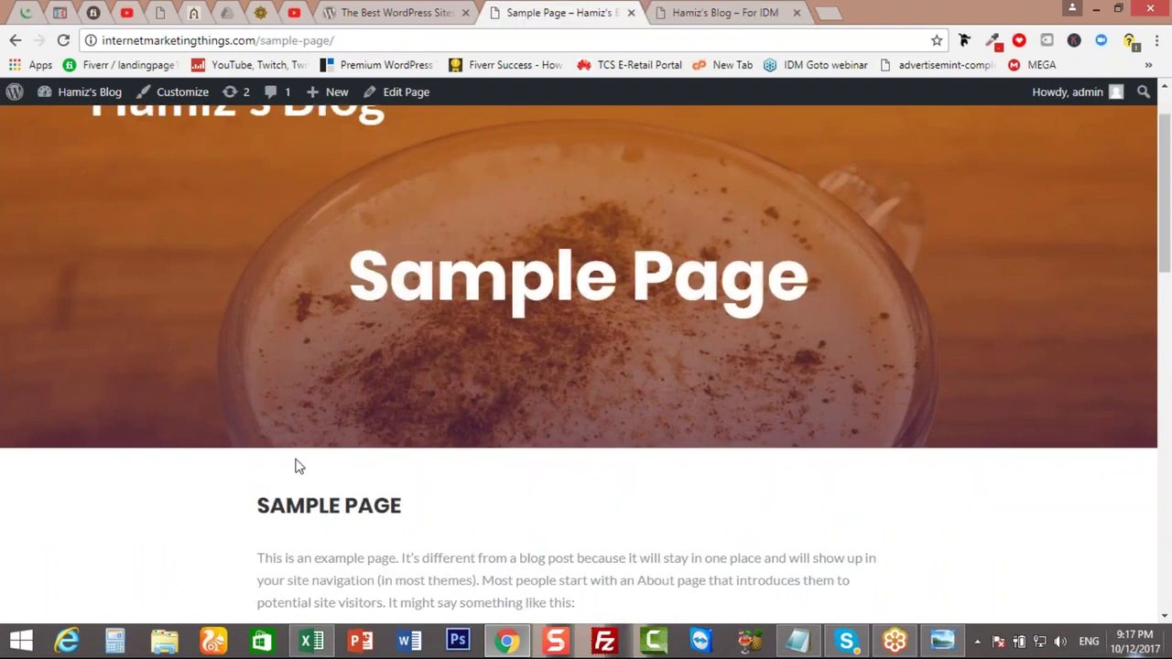
{"action": "left_click", "coordinate": [14, 40]}
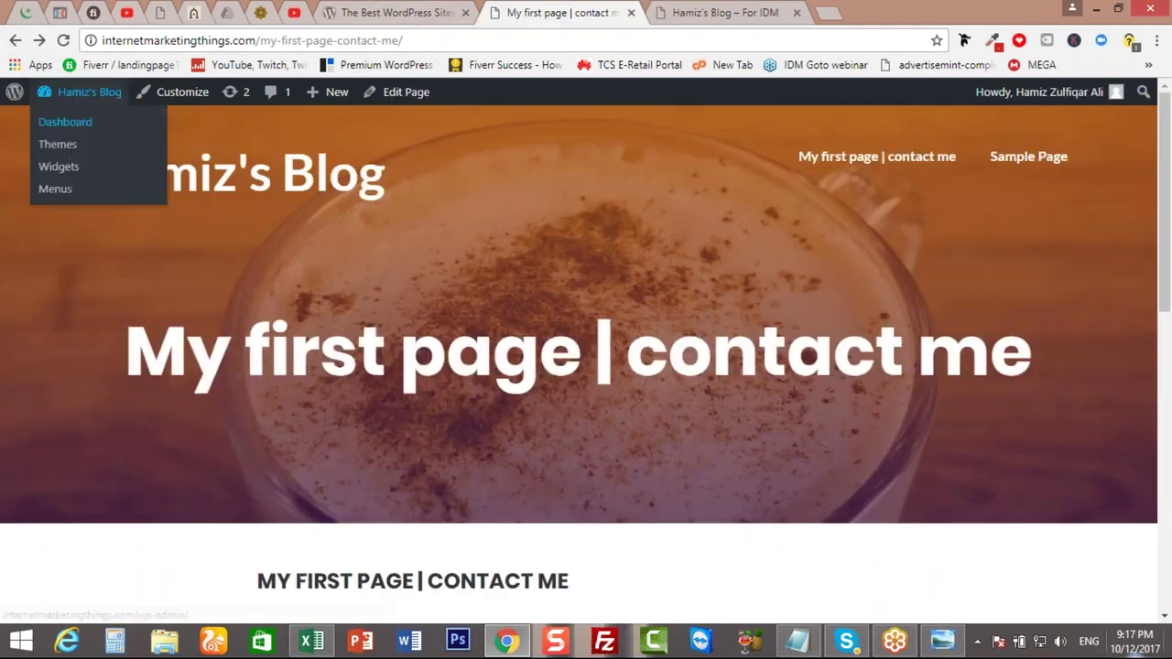
{"action": "left_click", "coordinate": [65, 121]}
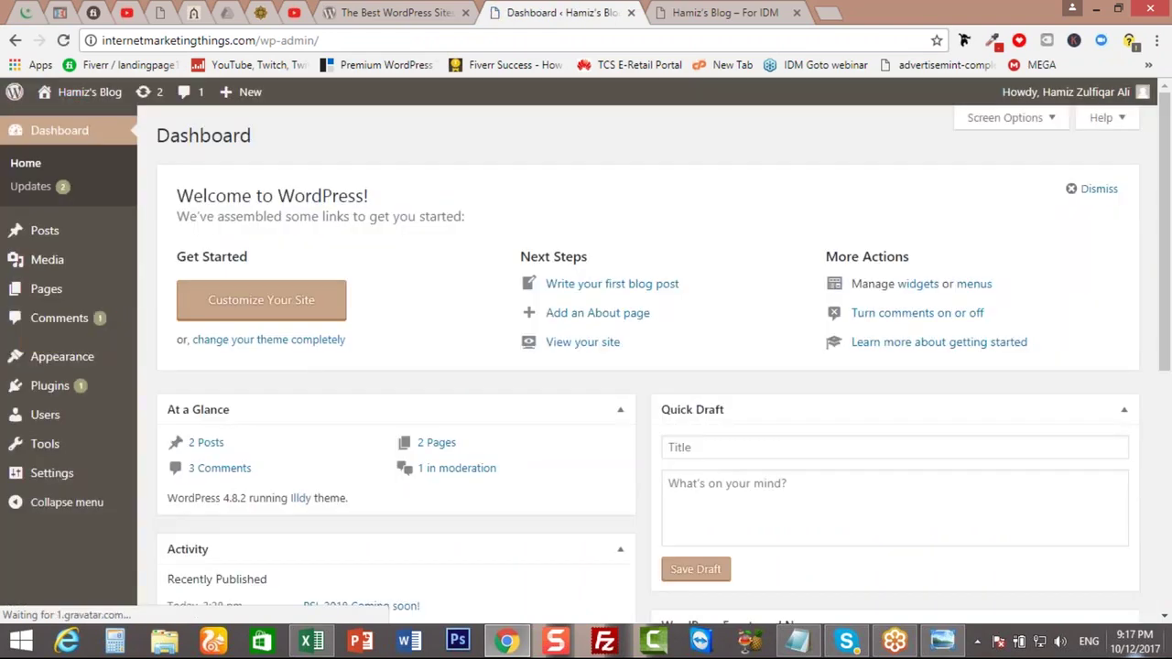
Set a static front page 'My first page | contact me', save, and reload the live site.
{"action": "mouse_move", "coordinate": [55, 454]}
{"action": "left_click", "coordinate": [169, 500]}
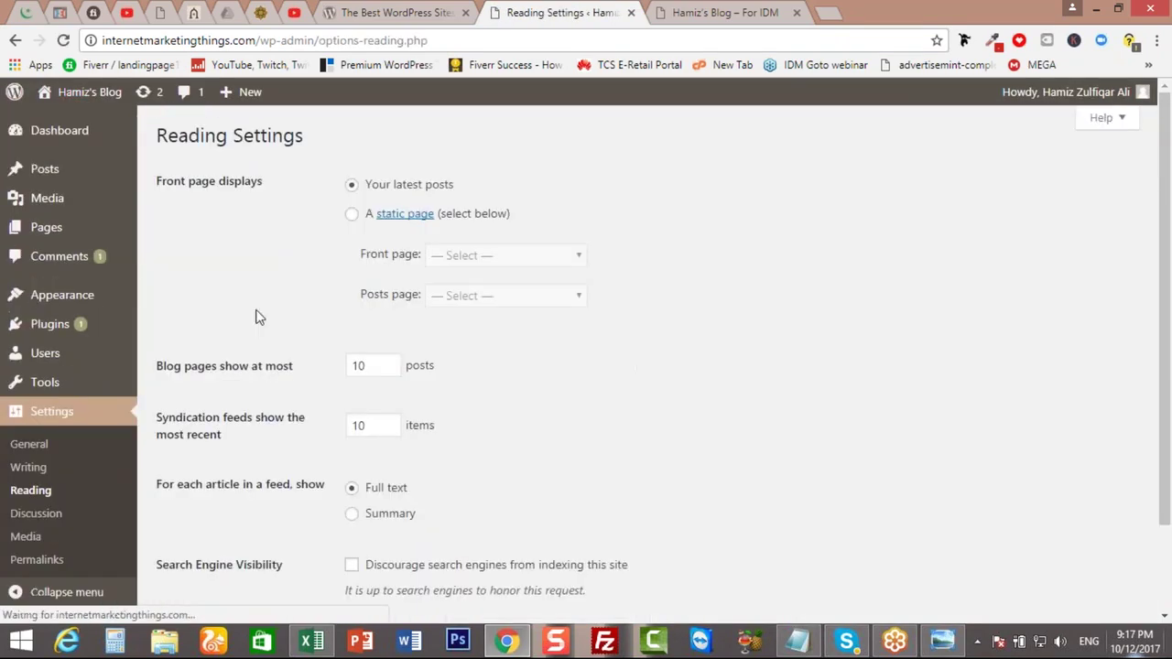
{"action": "left_click", "coordinate": [352, 213]}
{"action": "left_click", "coordinate": [577, 262]}
{"action": "left_click", "coordinate": [578, 297]}
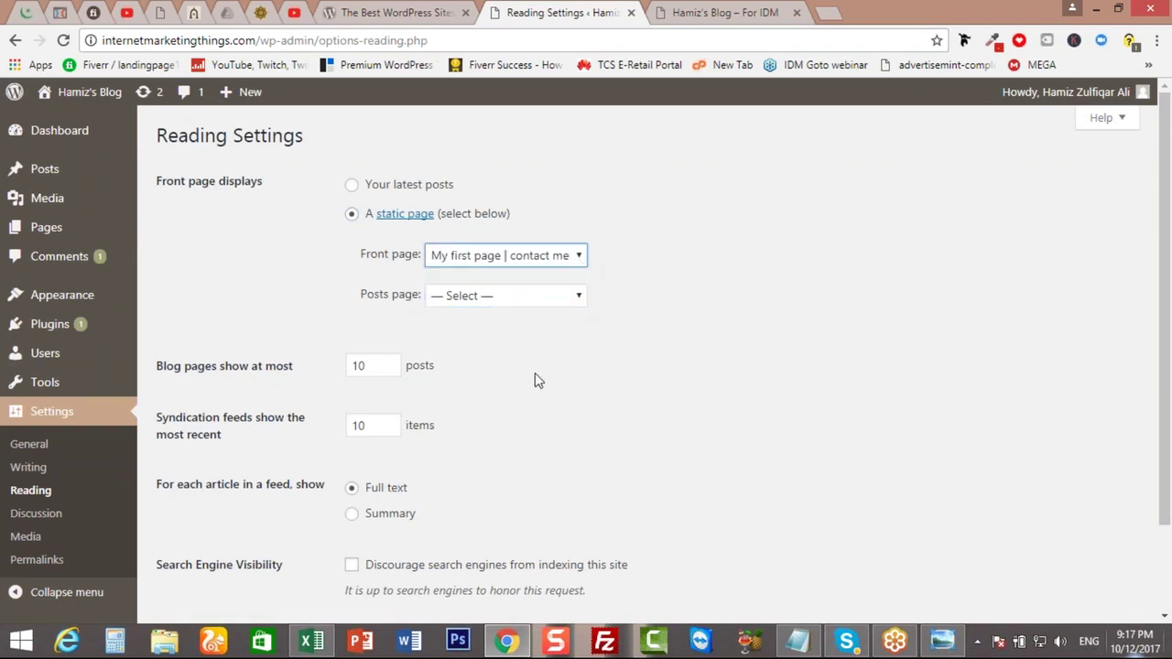
{"action": "scroll", "coordinate": [535, 373], "scroll_direction": "down", "scroll_amount": 2}
{"action": "left_click", "coordinate": [199, 534]}
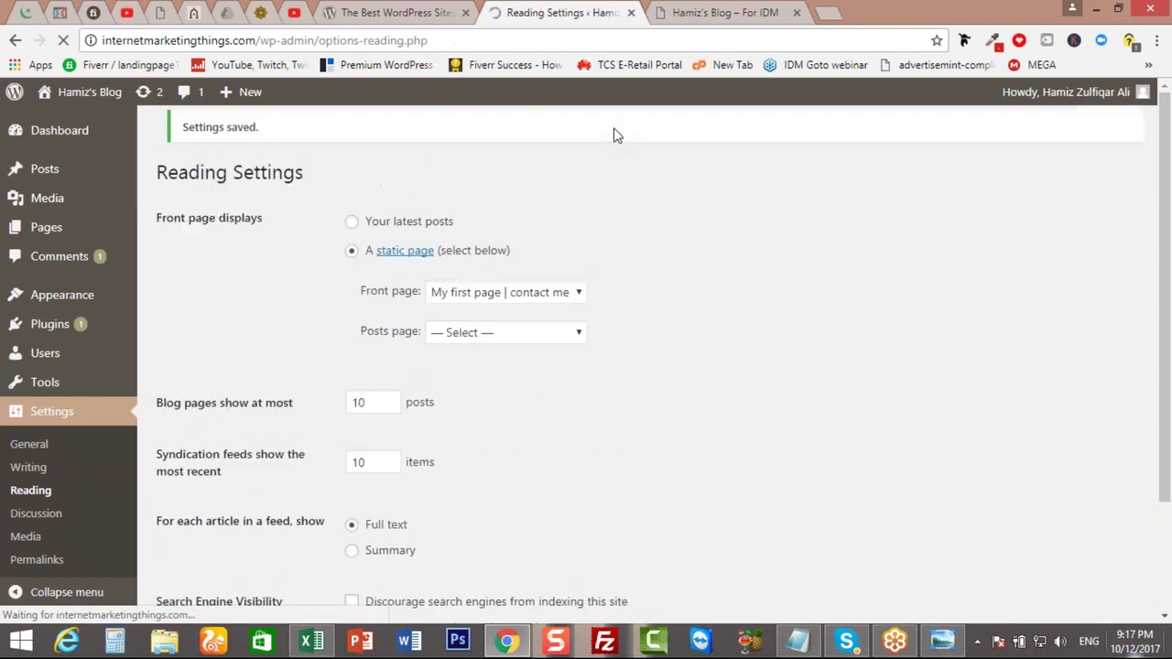
{"action": "left_click", "coordinate": [714, 13]}
{"action": "key", "text": "F5"}
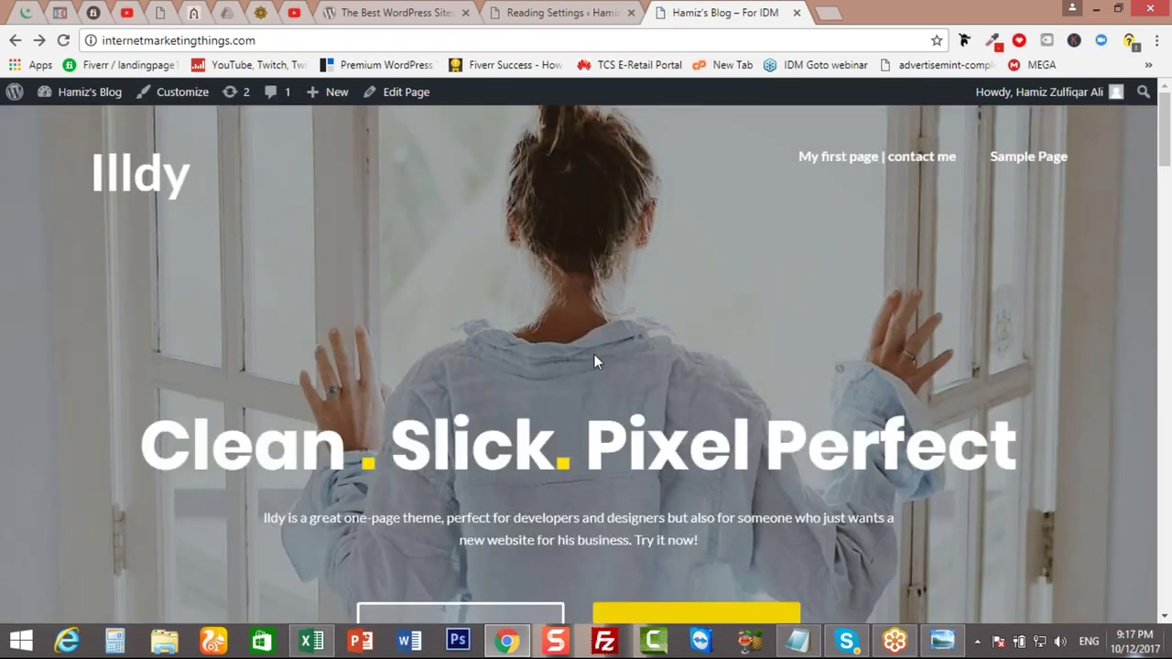
Scroll the live front page, open My first page | contact me, then return to Reading Settings.
{"action": "scroll", "coordinate": [593, 360], "scroll_direction": "down", "scroll_amount": 6}
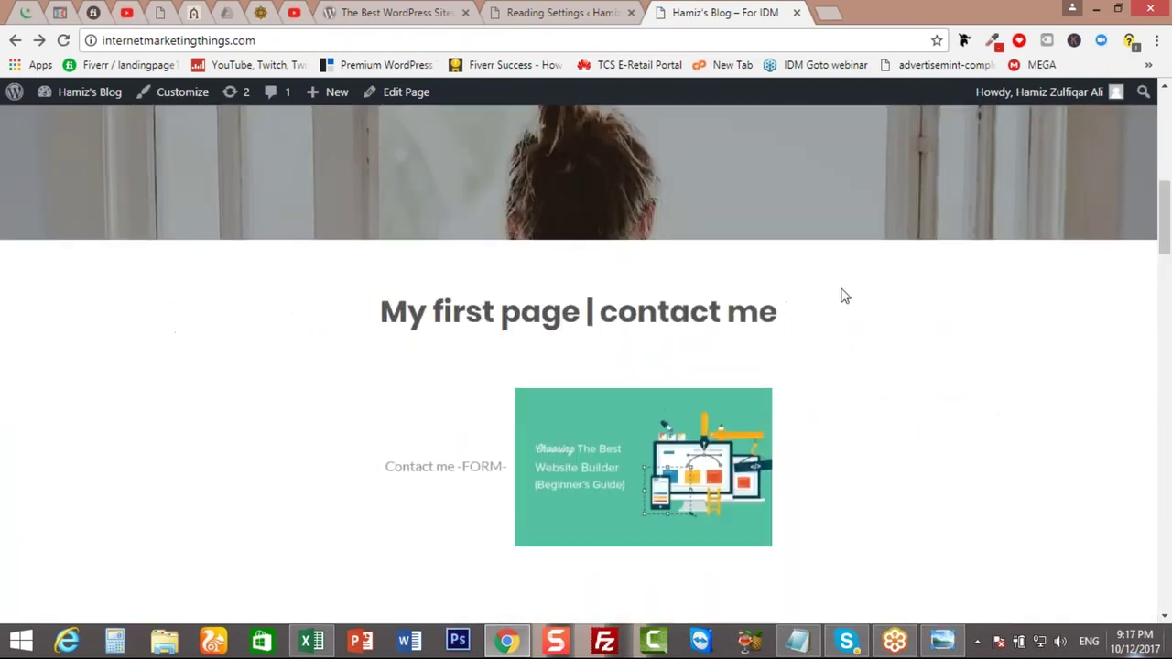
{"action": "scroll", "coordinate": [844, 296], "scroll_direction": "up", "scroll_amount": 6}
{"action": "left_click", "coordinate": [942, 167]}
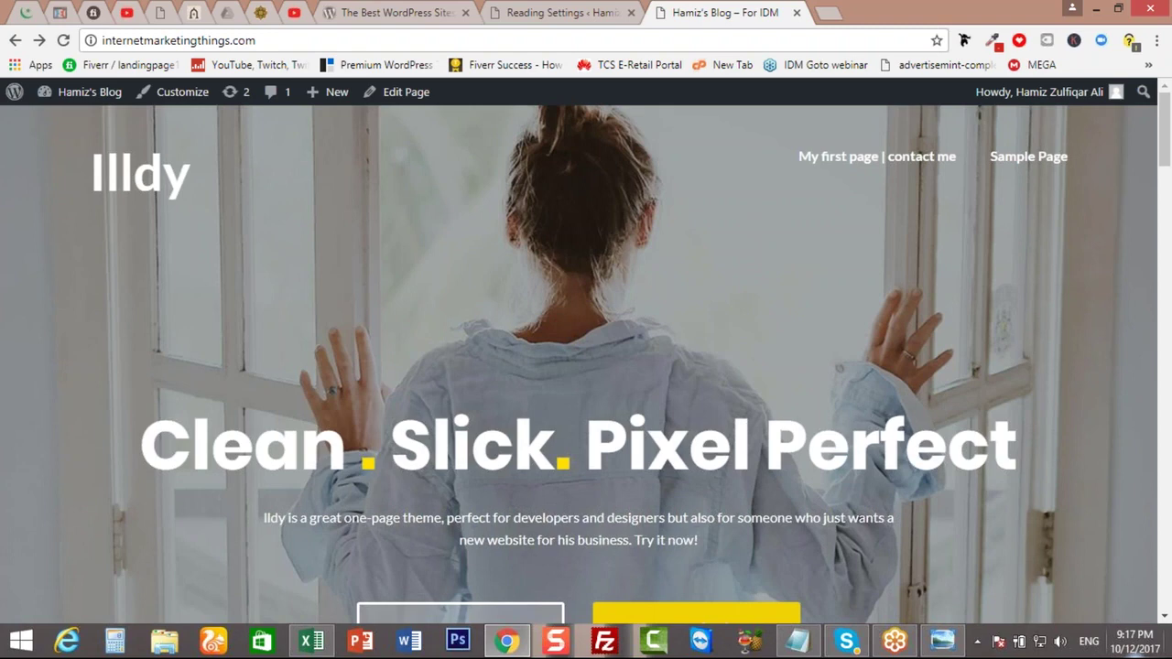
{"action": "scroll", "coordinate": [886, 368], "scroll_direction": "down", "scroll_amount": 10}
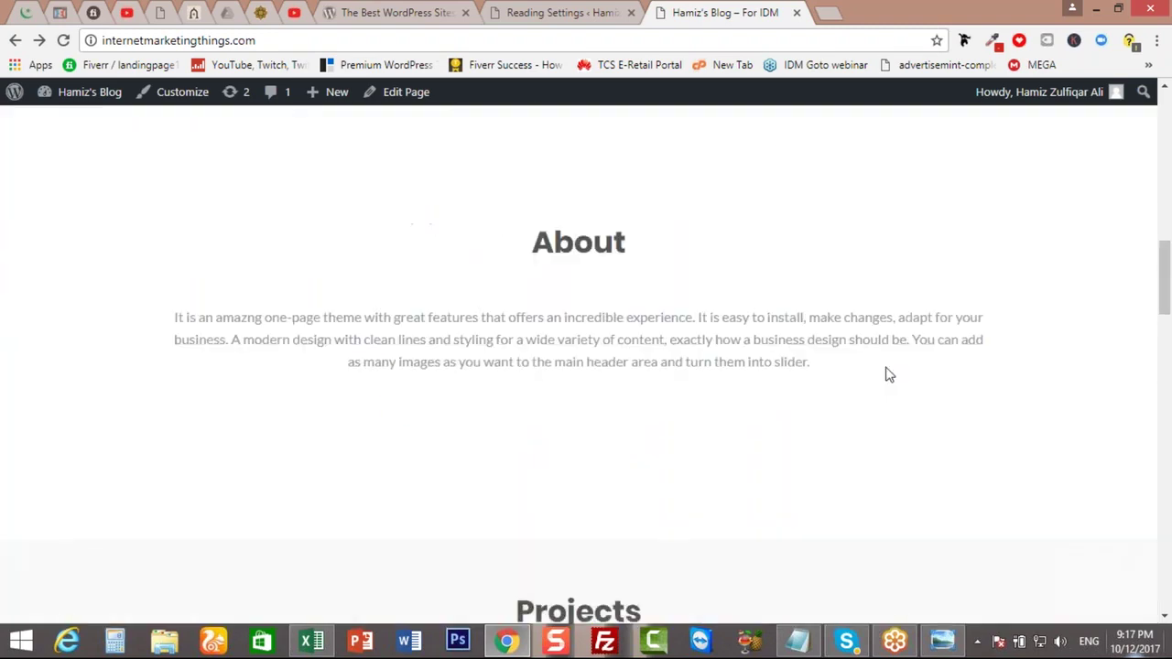
{"action": "scroll", "coordinate": [886, 374], "scroll_direction": "down", "scroll_amount": 5}
{"action": "scroll", "coordinate": [885, 374], "scroll_direction": "up", "scroll_amount": 15}
{"action": "key", "text": "ctrl+Page_Up"}
{"action": "scroll", "coordinate": [387, 373], "scroll_direction": "down", "scroll_amount": 1}
Clear the front page to — Select —, choose Your latest posts, and save.
{"action": "scroll", "coordinate": [387, 372], "scroll_direction": "up", "scroll_amount": 1}
{"action": "left_click", "coordinate": [511, 296]}
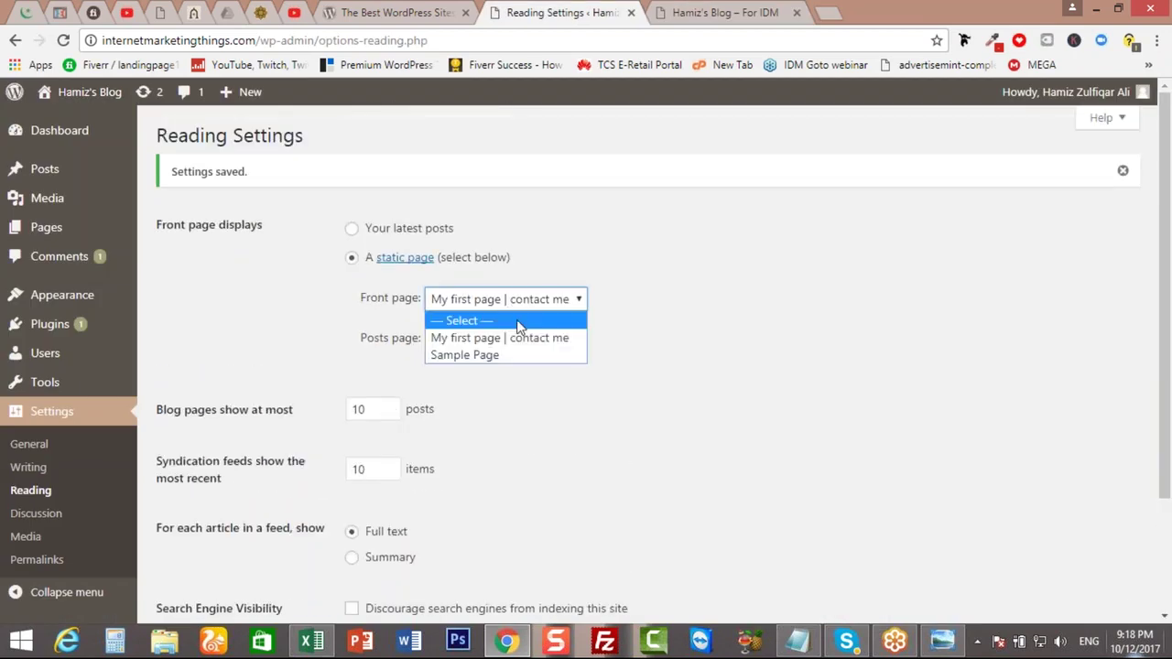
{"action": "left_click", "coordinate": [519, 322]}
{"action": "left_click", "coordinate": [594, 320]}
{"action": "left_click", "coordinate": [418, 230]}
{"action": "scroll", "coordinate": [374, 344], "scroll_direction": "down", "scroll_amount": 3}
{"action": "left_click", "coordinate": [199, 536]}
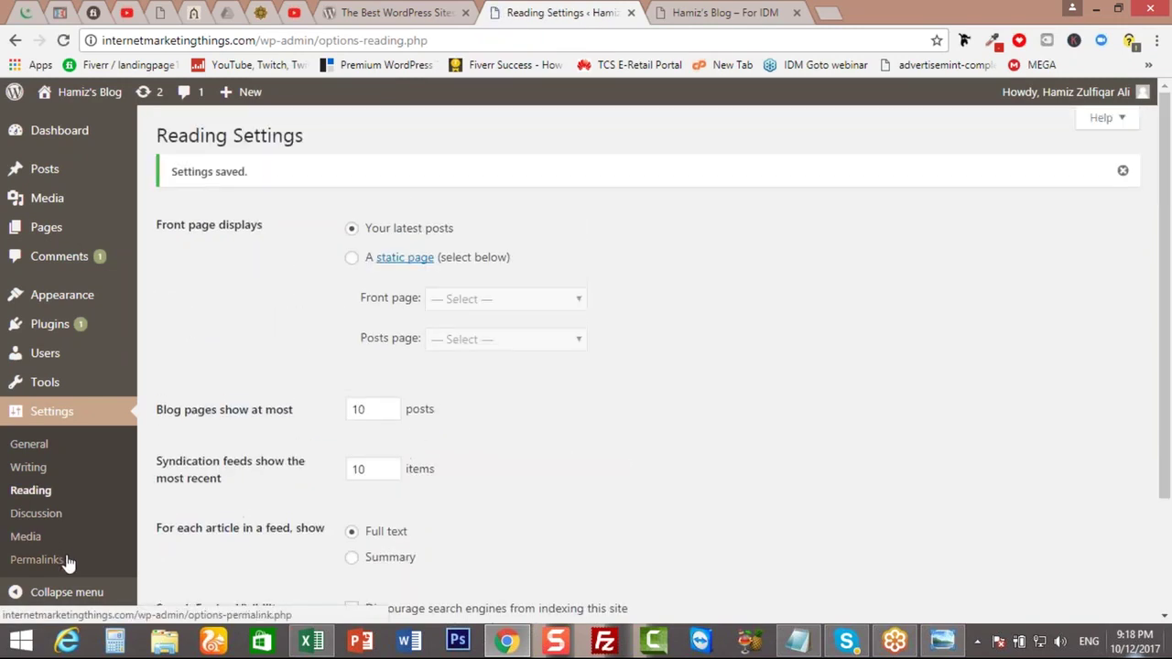
Collapse the admin sidebar to icons and open the All Posts list.
{"action": "scroll", "coordinate": [66, 549], "scroll_direction": "down", "scroll_amount": 1}
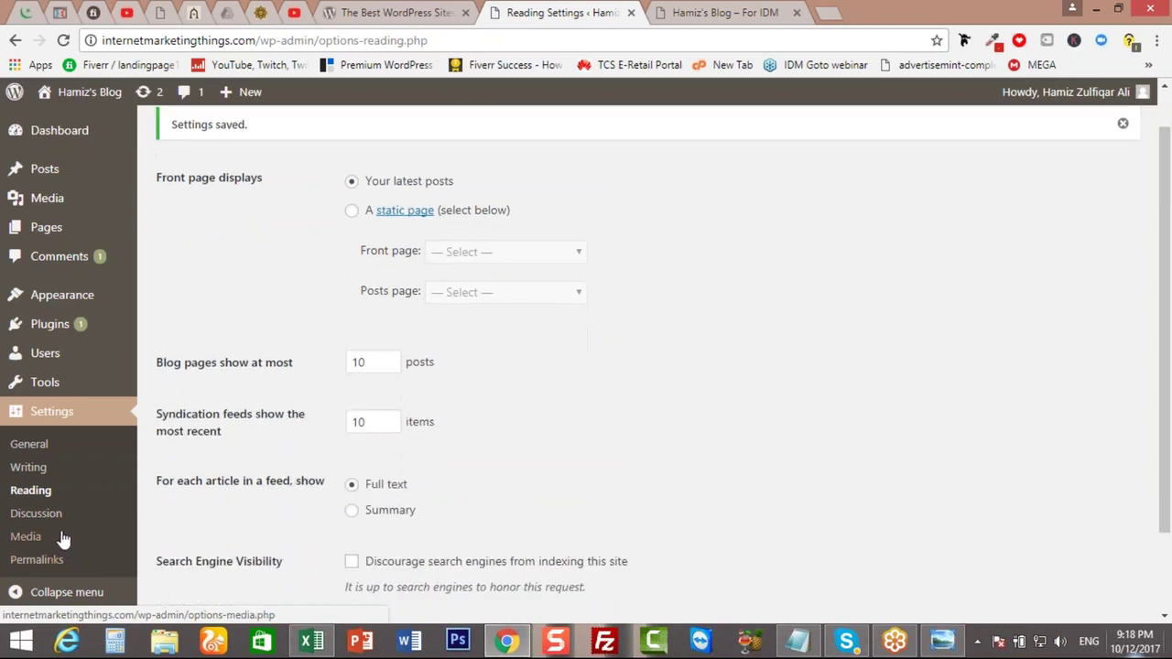
{"action": "scroll", "coordinate": [63, 540], "scroll_direction": "down", "scroll_amount": 2}
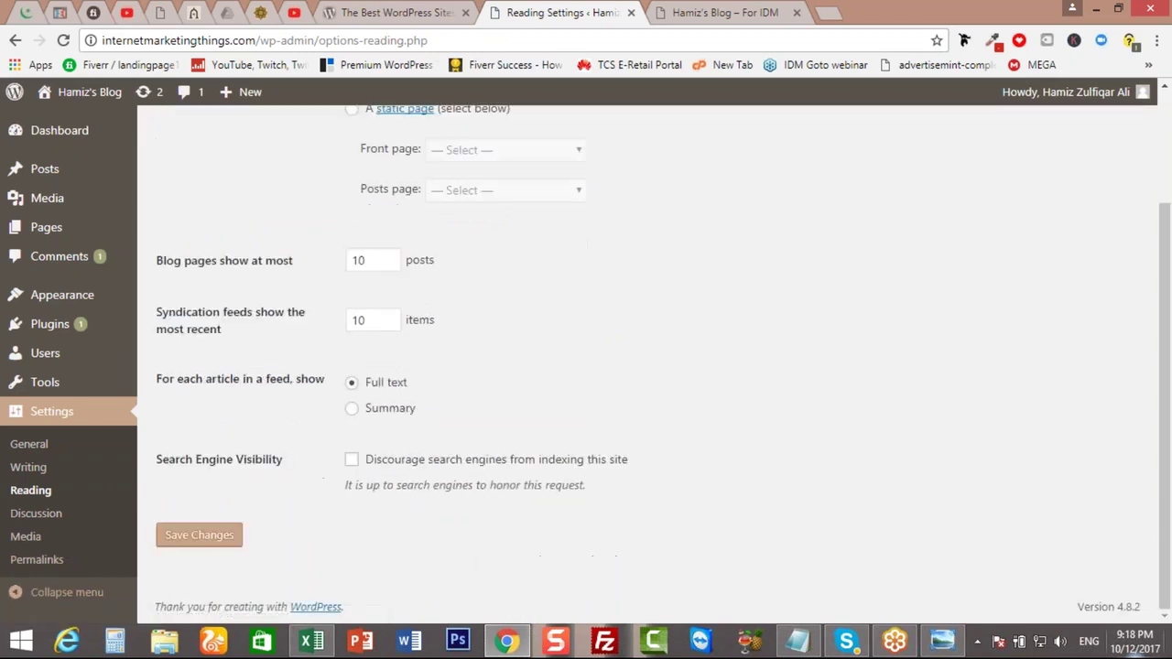
{"action": "left_click", "coordinate": [15, 591]}
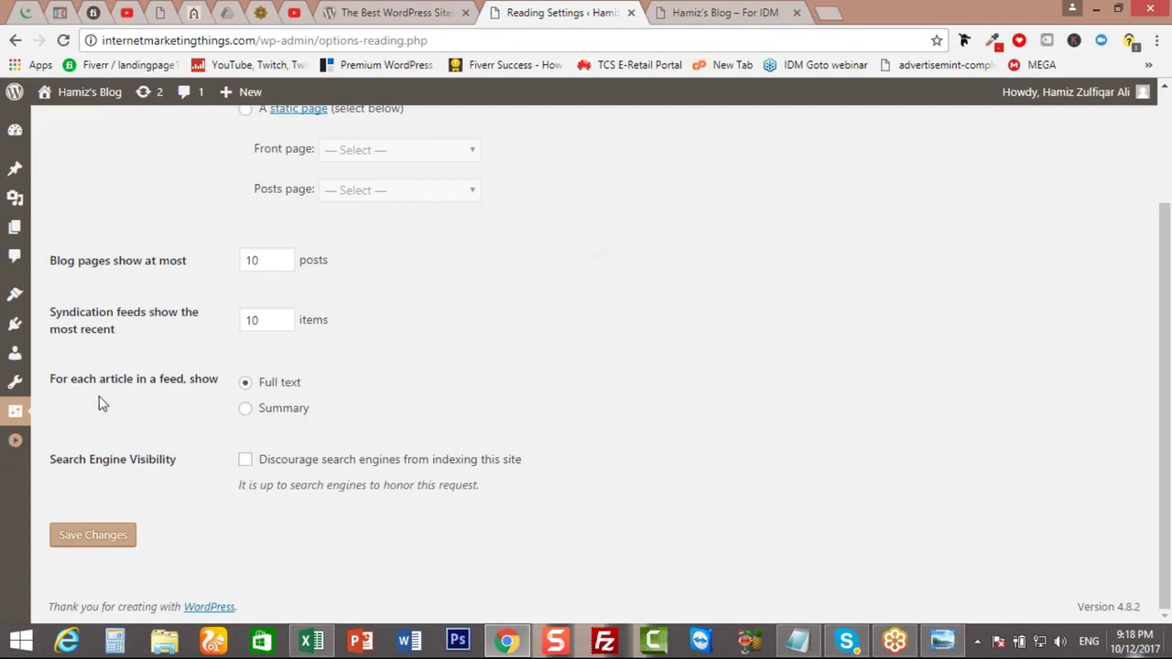
{"action": "scroll", "coordinate": [14, 446], "scroll_direction": "up", "scroll_amount": 3}
{"action": "left_click", "coordinate": [131, 200]}
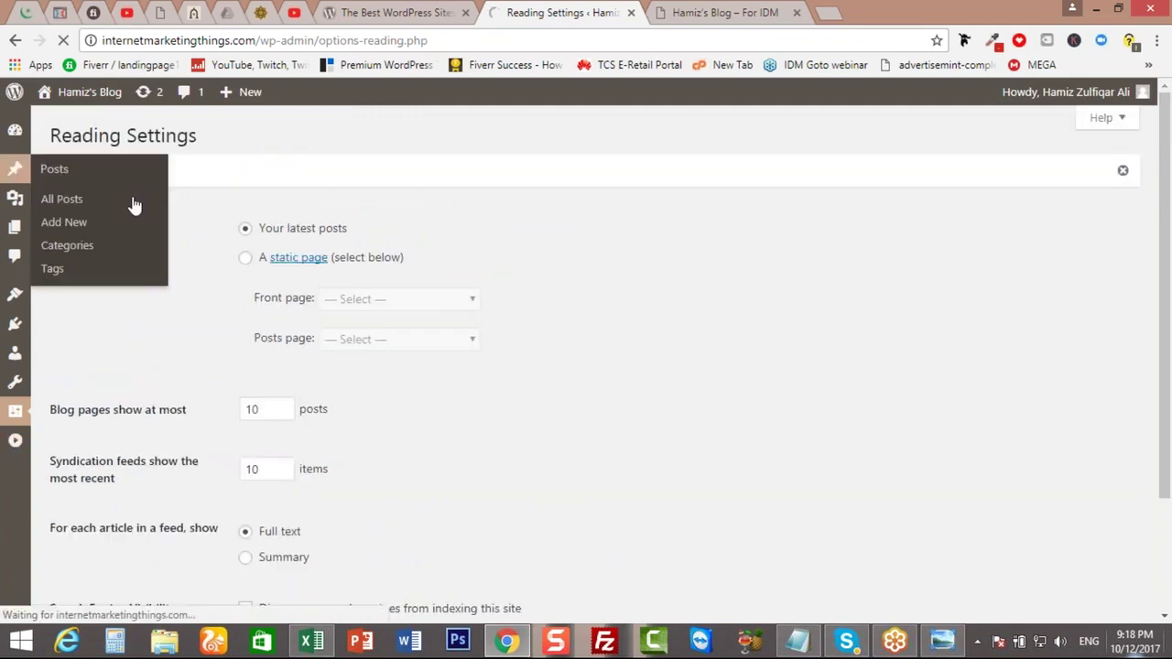
Start a new post, enable distraction-free writing, and toggle the second toolbar row on and off.
{"action": "left_click", "coordinate": [134, 135]}
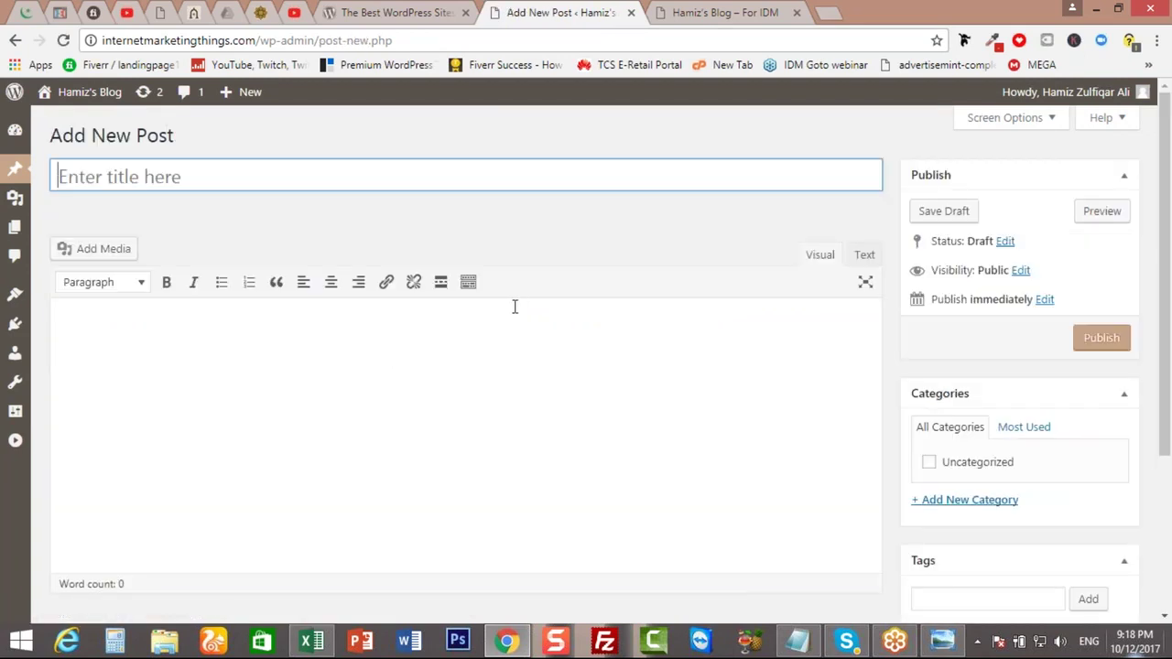
{"action": "left_click", "coordinate": [864, 285]}
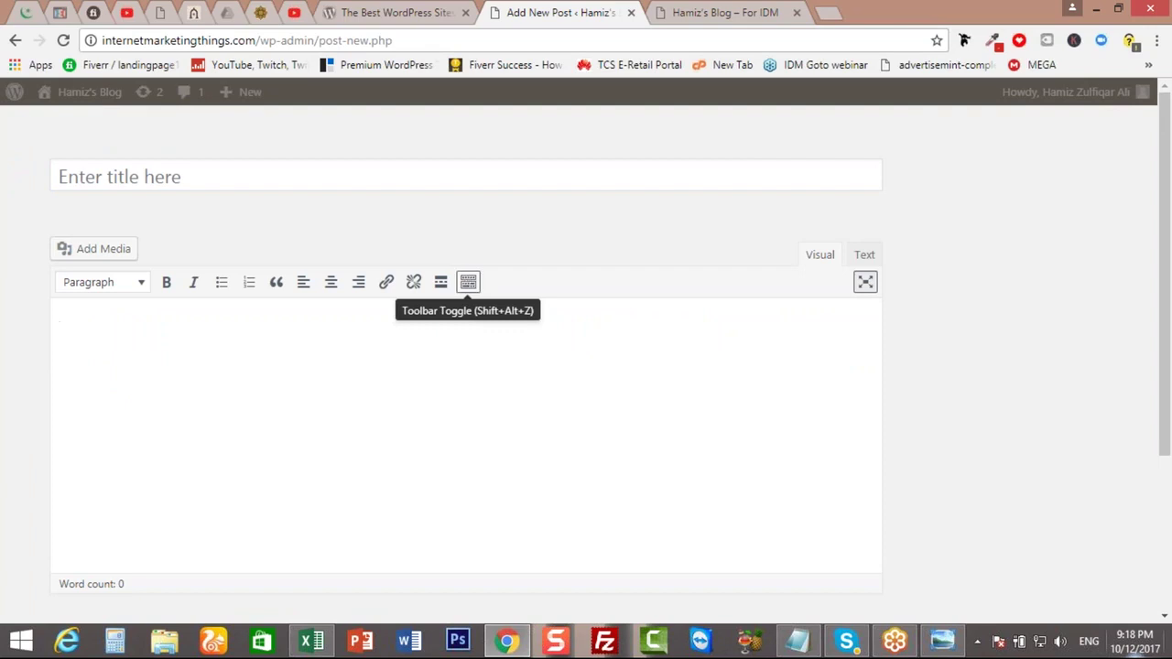
{"action": "left_click", "coordinate": [468, 282]}
{"action": "left_click", "coordinate": [468, 282]}
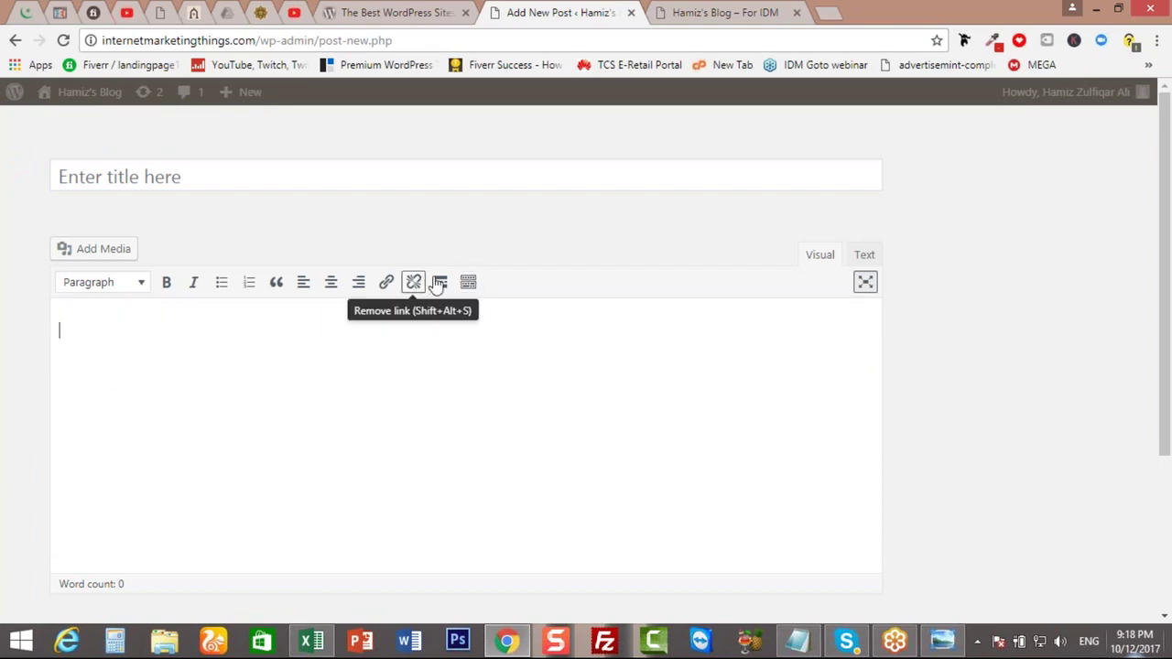
Insert two Read More breaks into the post and then delete them.
{"action": "left_click", "coordinate": [440, 282]}
{"action": "left_click", "coordinate": [440, 282]}
{"action": "left_click", "coordinate": [798, 355]}
{"action": "key", "text": "BackSpace"}
{"action": "key", "text": "BackSpace"}
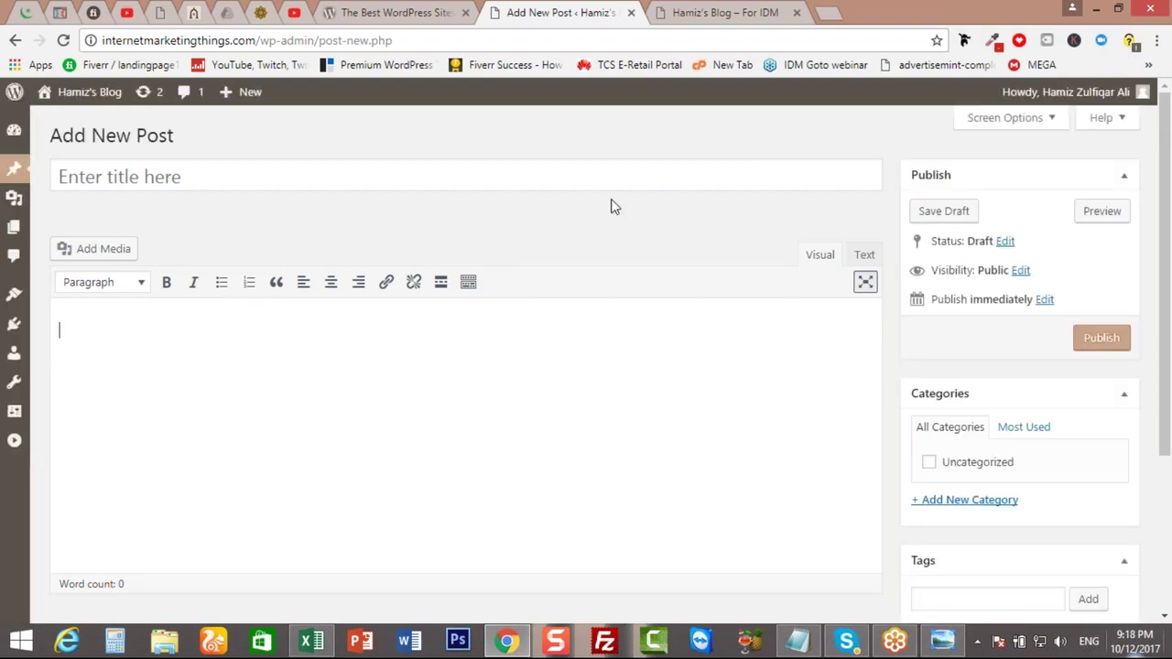
Leave distraction-free writing and go to your own profile page.
{"action": "left_click", "coordinate": [865, 282]}
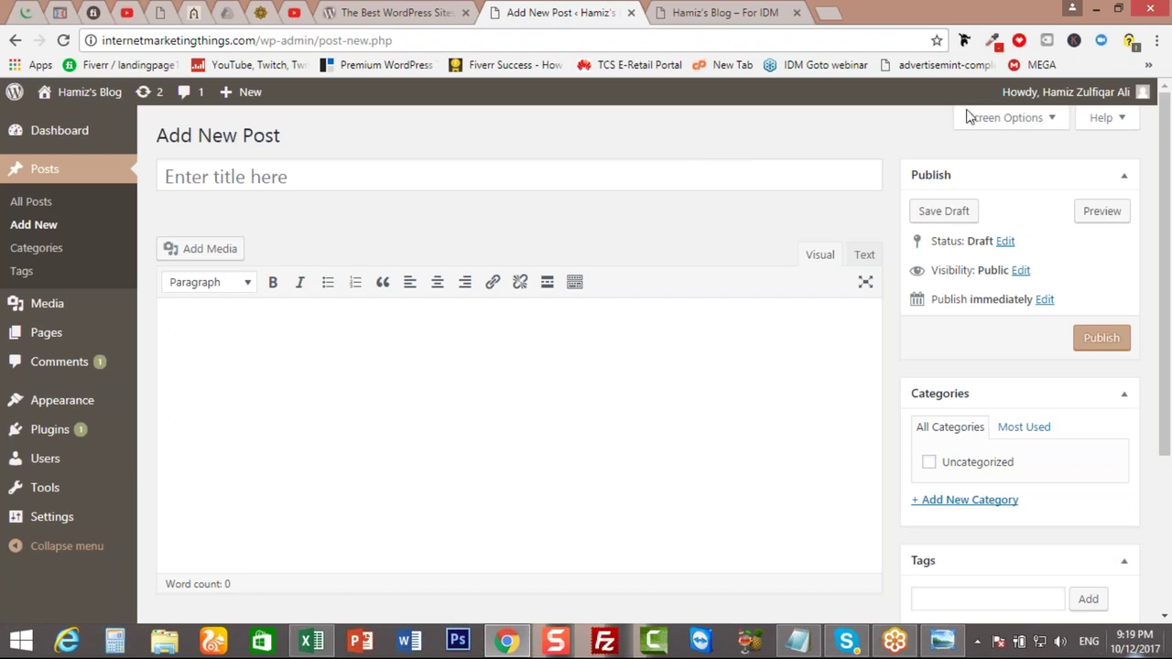
{"action": "mouse_move", "coordinate": [1062, 92]}
{"action": "left_click", "coordinate": [1050, 170]}
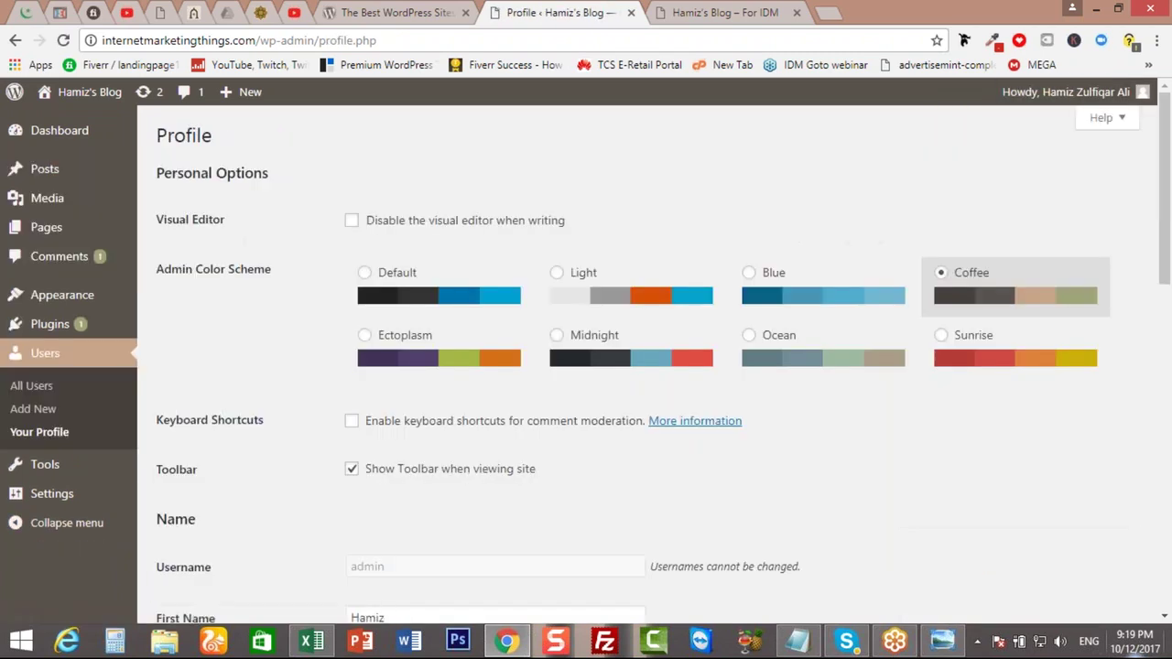
Generate a new password, hide it, type the new account password, and update the profile.
{"action": "mouse_move", "coordinate": [126, 476]}
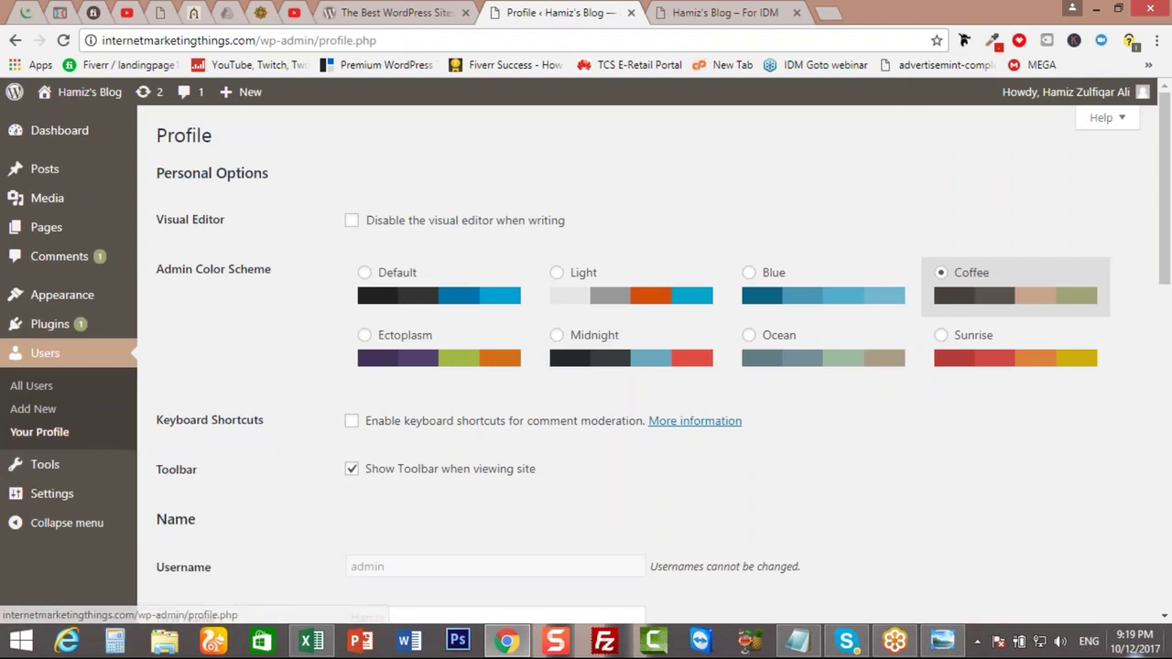
{"action": "left_click", "coordinate": [62, 390]}
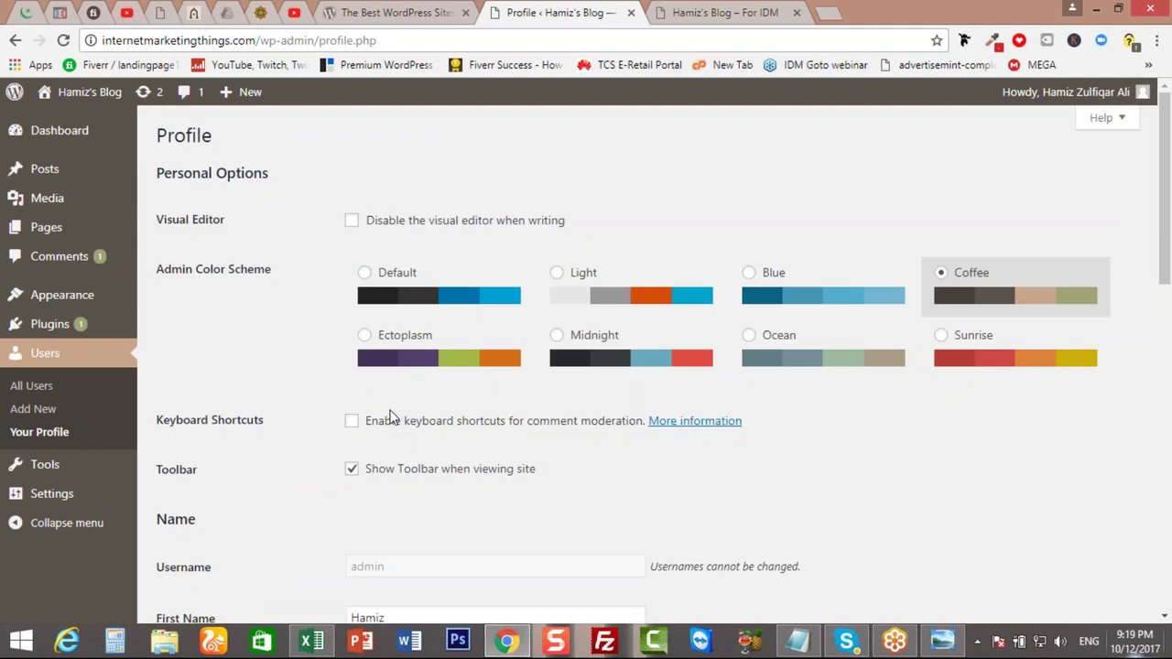
{"action": "scroll", "coordinate": [389, 418], "scroll_direction": "down", "scroll_amount": 4}
{"action": "scroll", "coordinate": [407, 355], "scroll_direction": "down", "scroll_amount": 6}
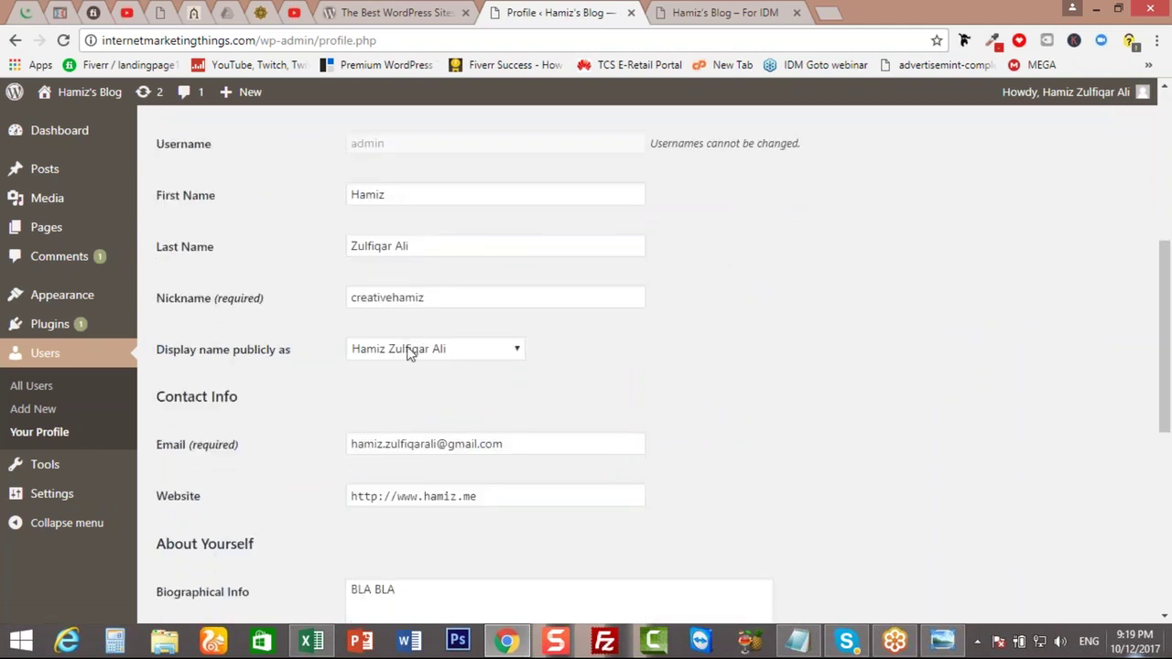
{"action": "left_click", "coordinate": [403, 410]}
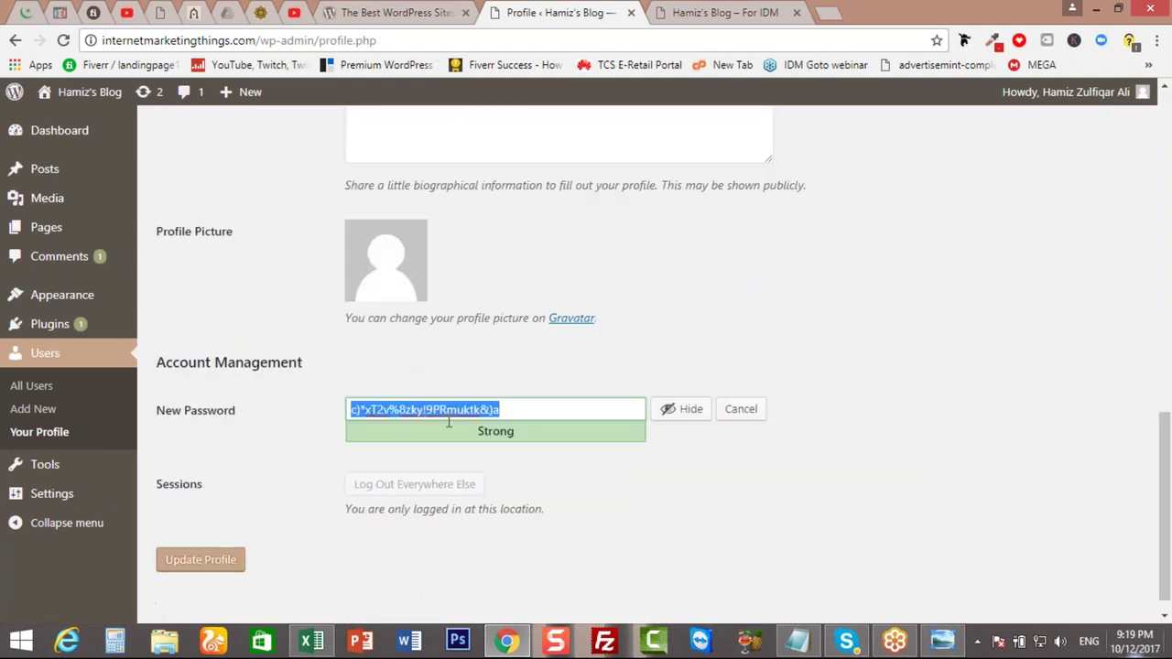
{"action": "left_click", "coordinate": [677, 409]}
{"action": "type", "text": "••••••••••••••"}
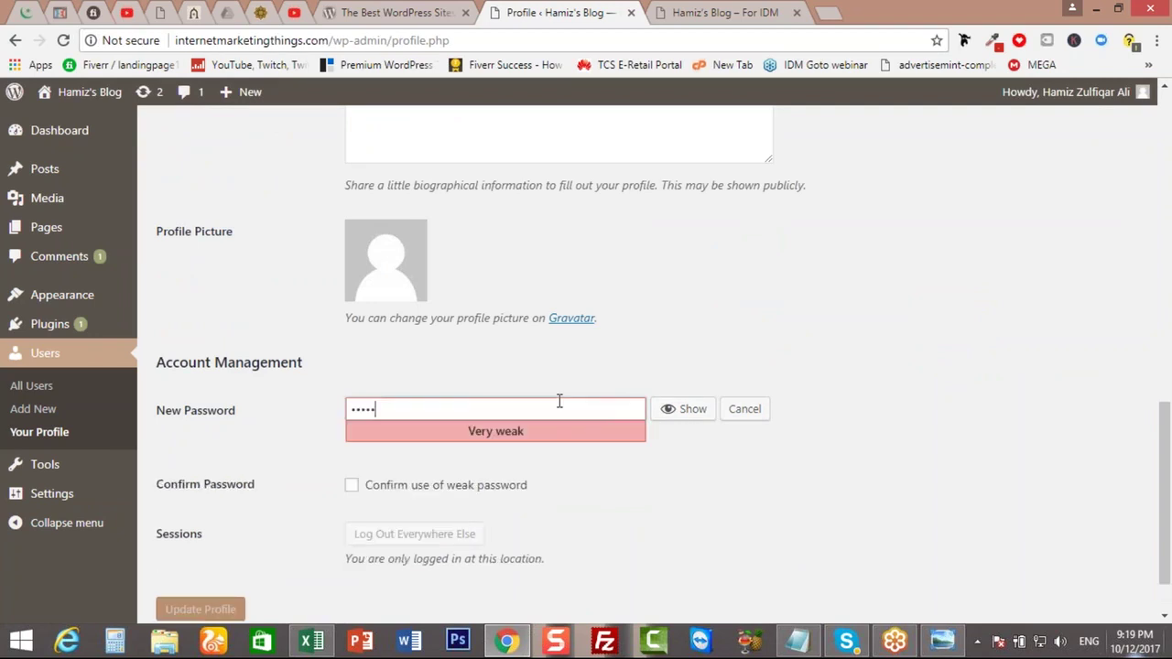
{"action": "left_click", "coordinate": [167, 556]}
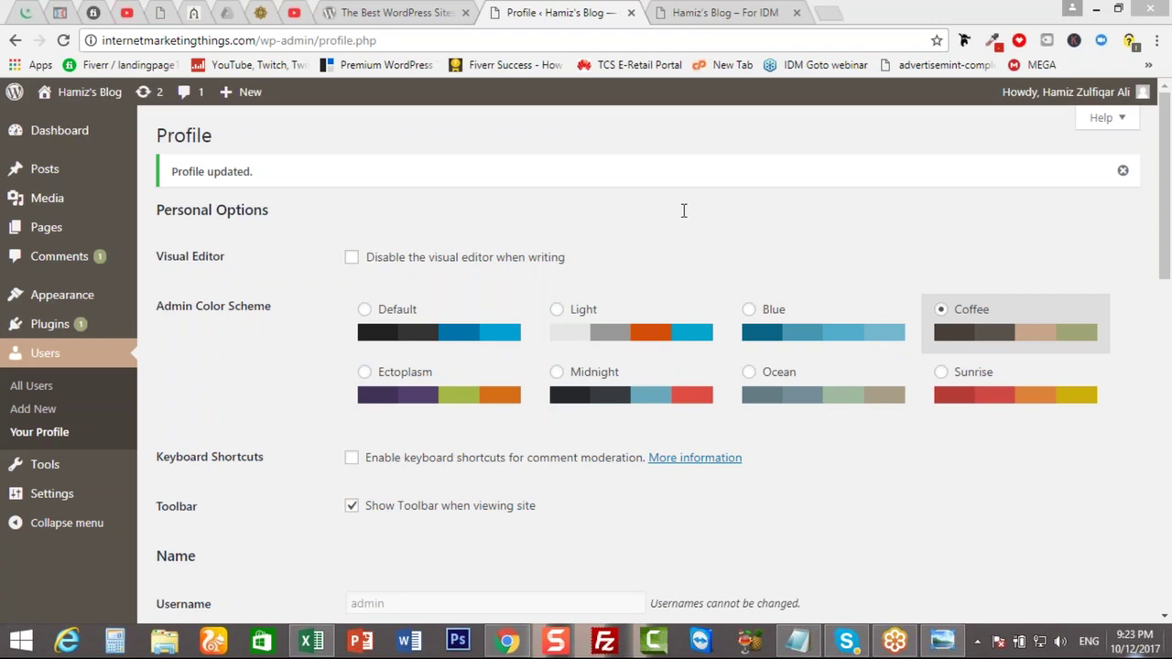
{"action": "mouse_move", "coordinate": [83, 108]}
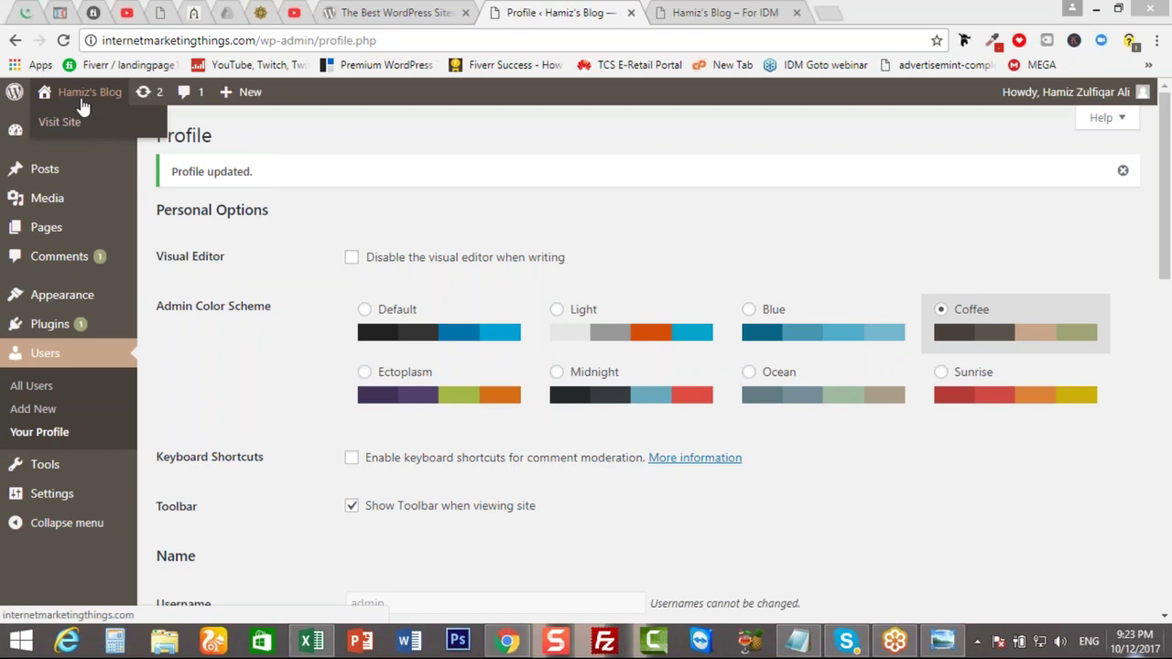
{"action": "mouse_move", "coordinate": [78, 163]}
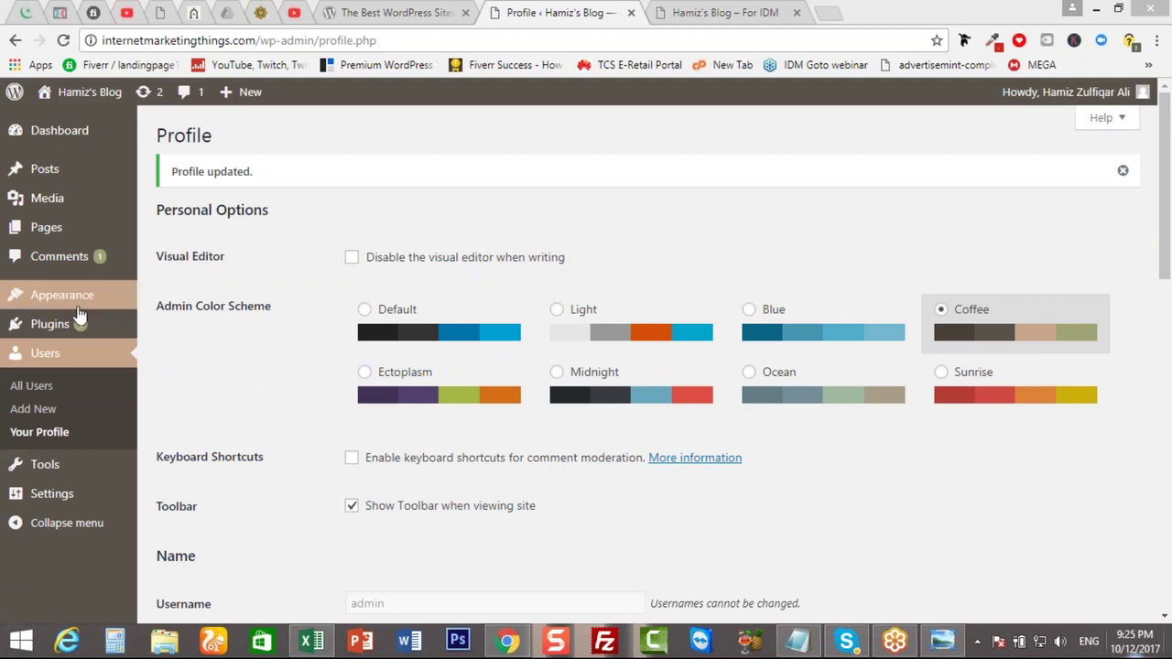
{"action": "mouse_move", "coordinate": [63, 295]}
{"action": "left_click", "coordinate": [175, 320]}
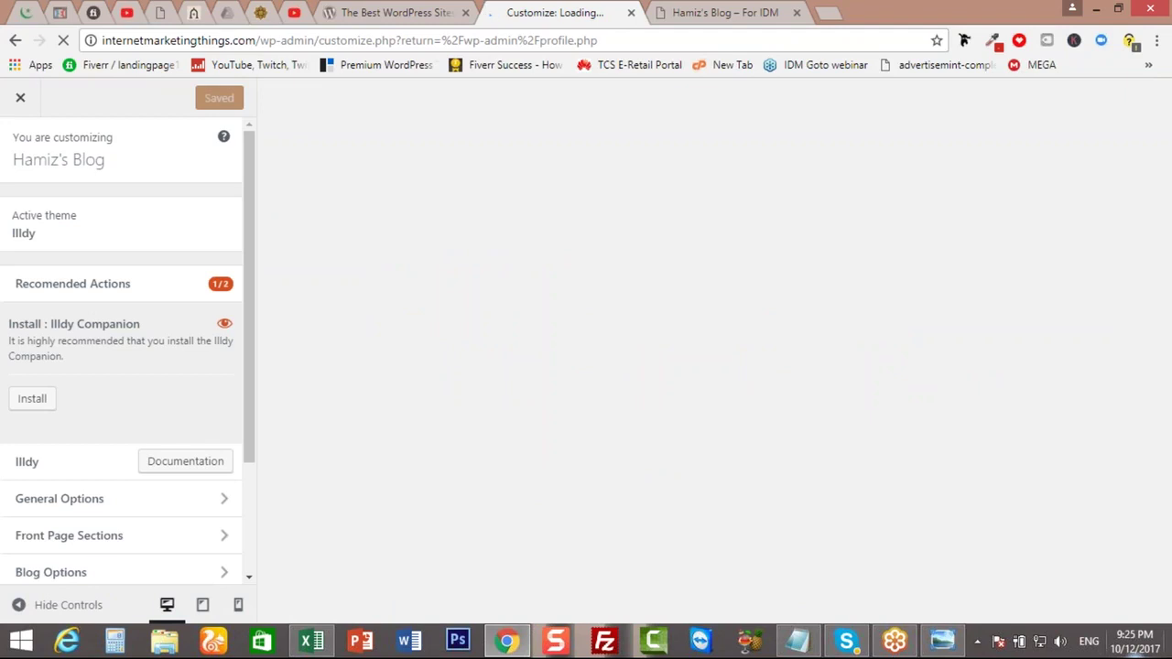
{"action": "scroll", "coordinate": [183, 393], "scroll_direction": "down", "scroll_amount": 2}
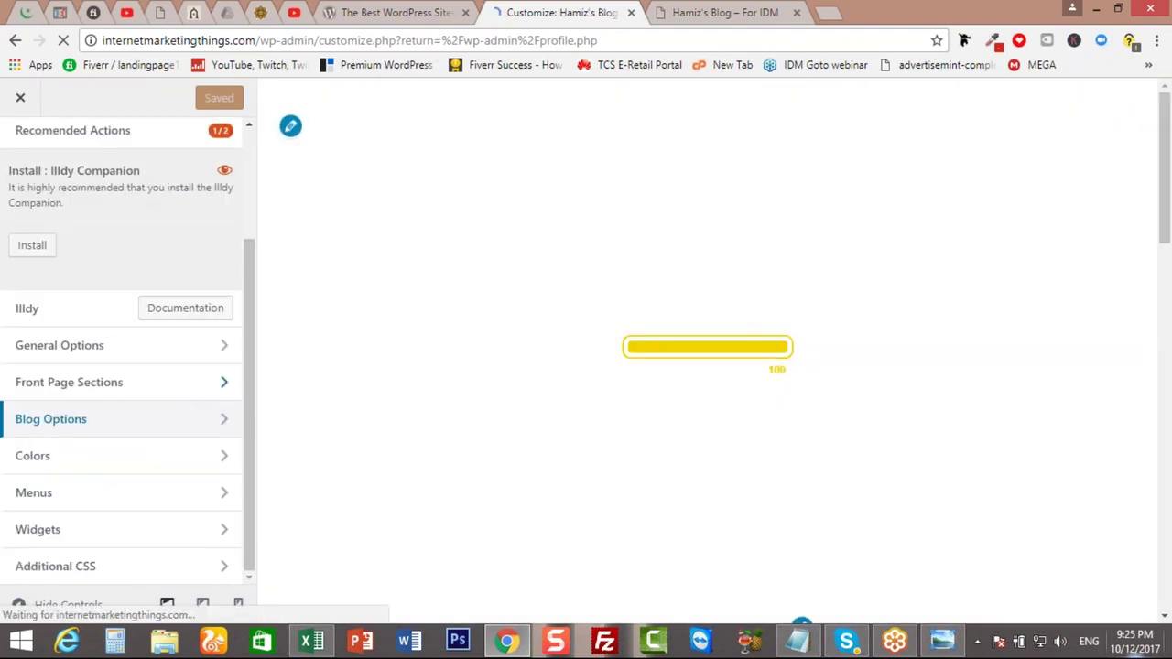
{"action": "left_click", "coordinate": [69, 381]}
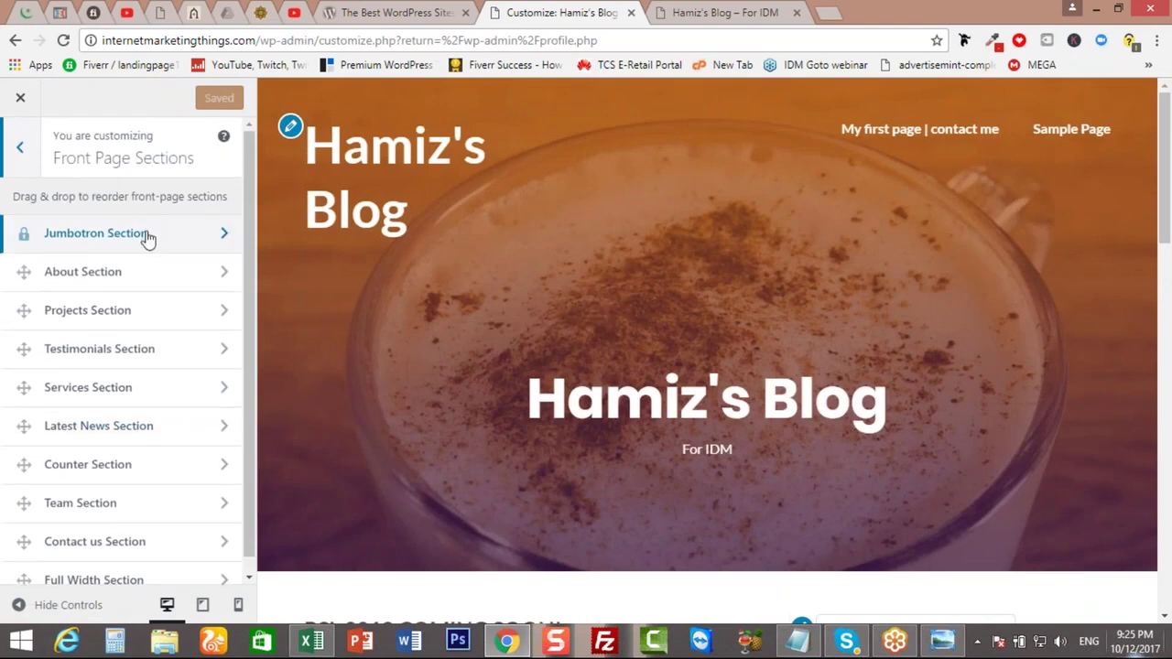
{"action": "left_click", "coordinate": [20, 97]}
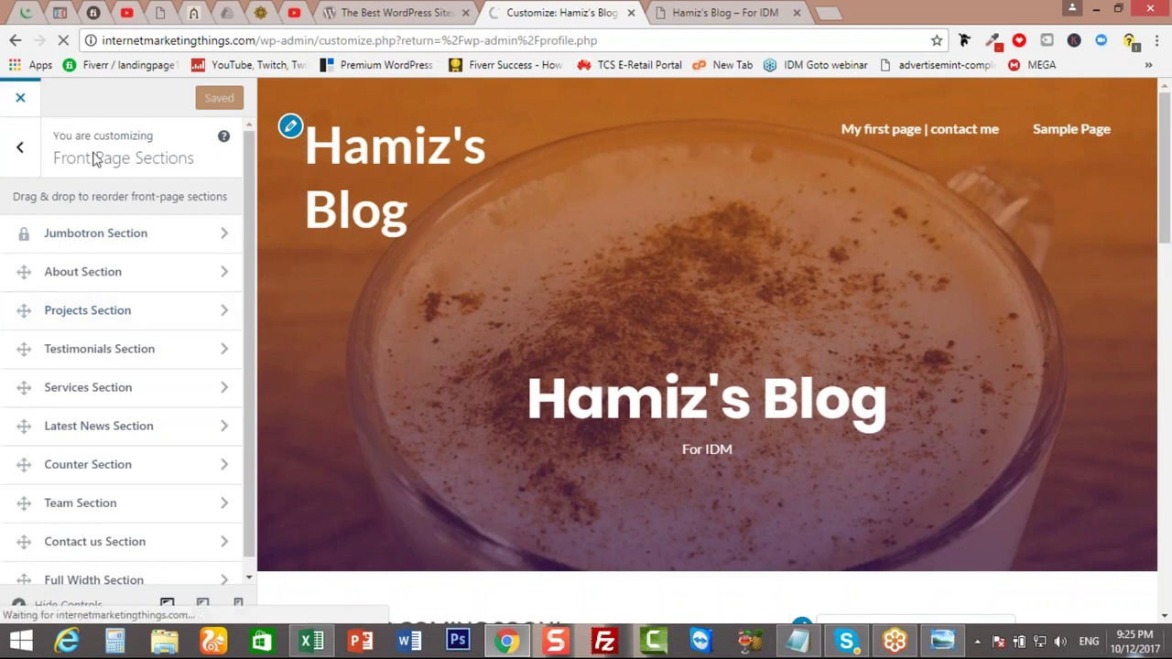